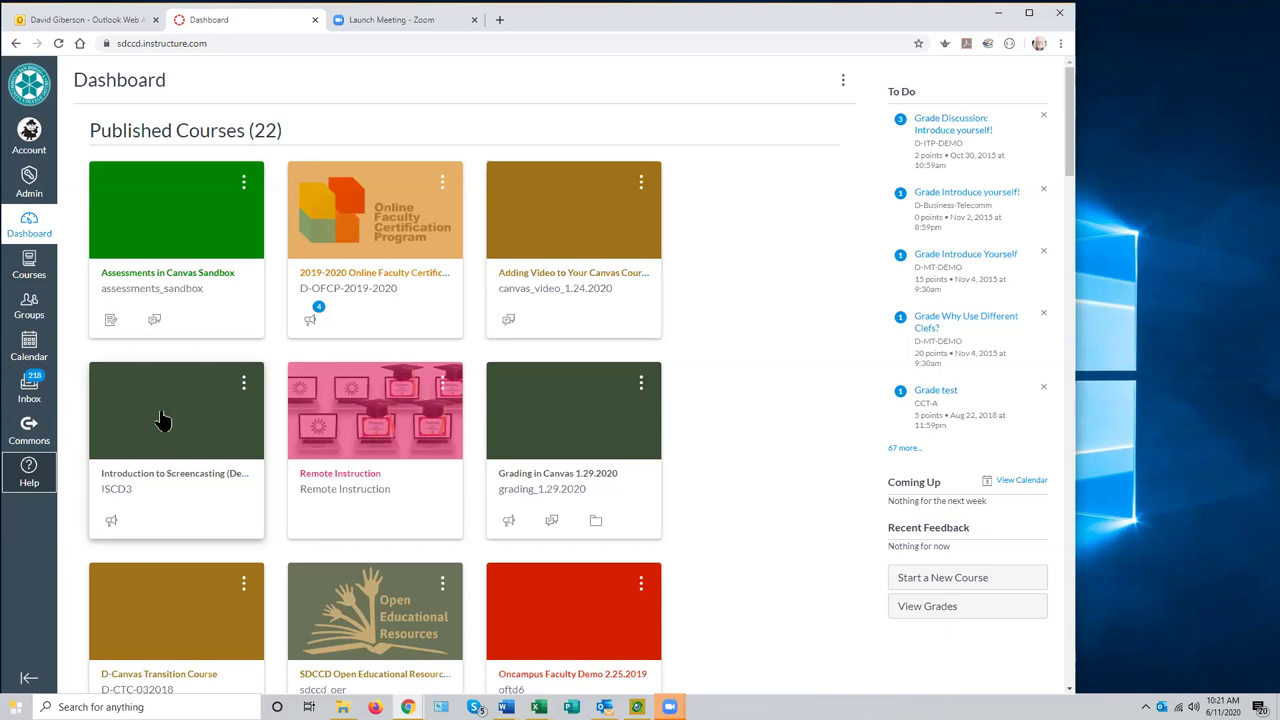
- Open the Introduction to Screencasting (ISCD3) course from the Dashboard and go to its Modules page
{"action": "left_click", "coordinate": [162, 420]}
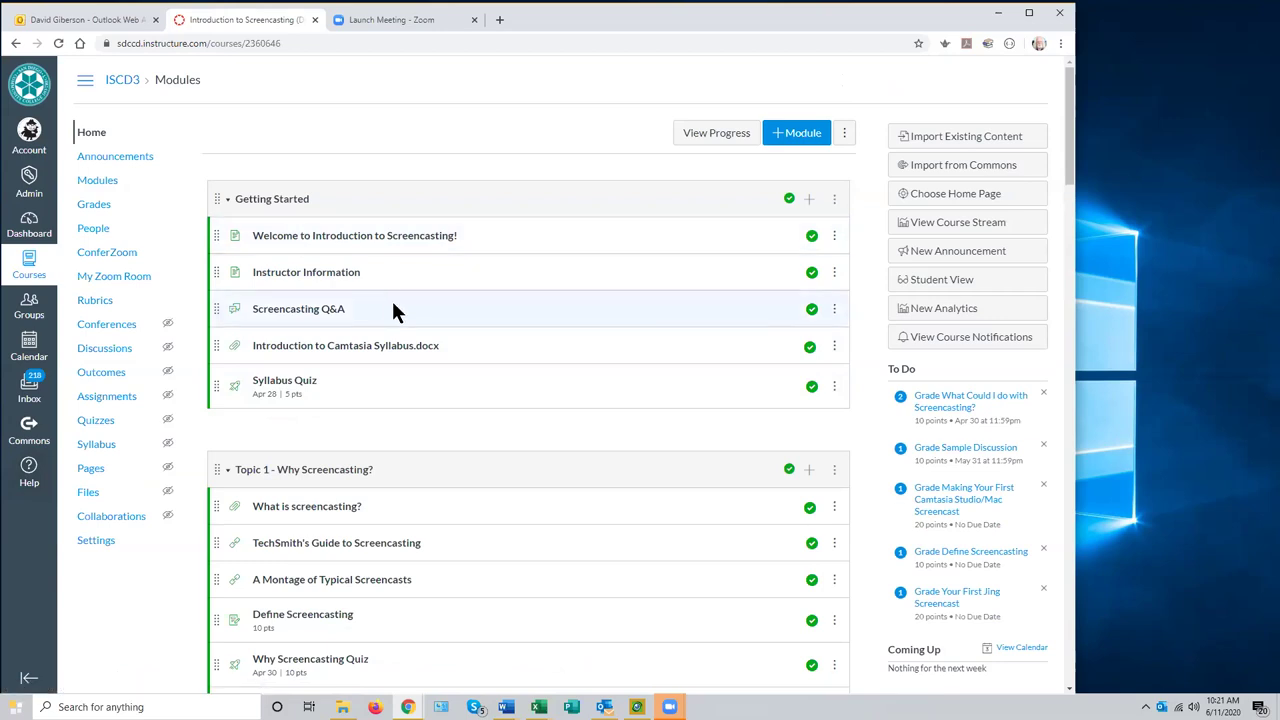
{"action": "scroll", "coordinate": [452, 383], "scroll_direction": "down", "scroll_amount": 3}
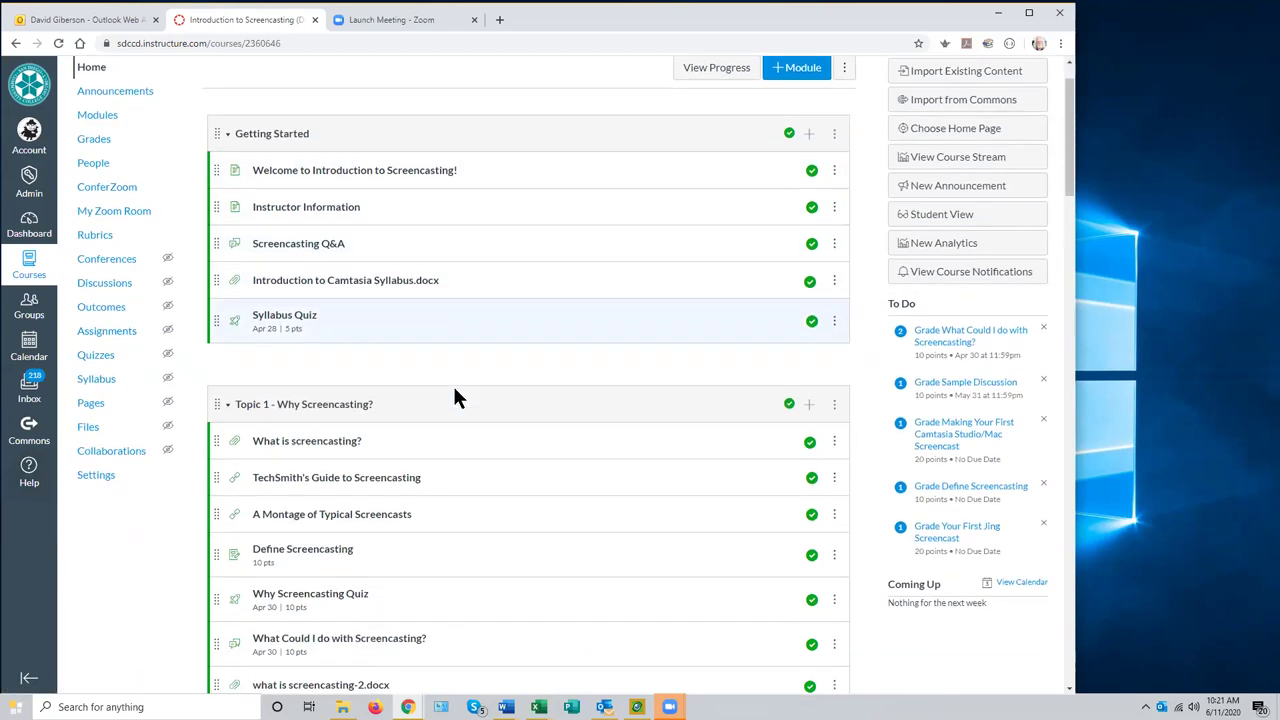
{"action": "scroll", "coordinate": [457, 395], "scroll_direction": "up", "scroll_amount": 3}
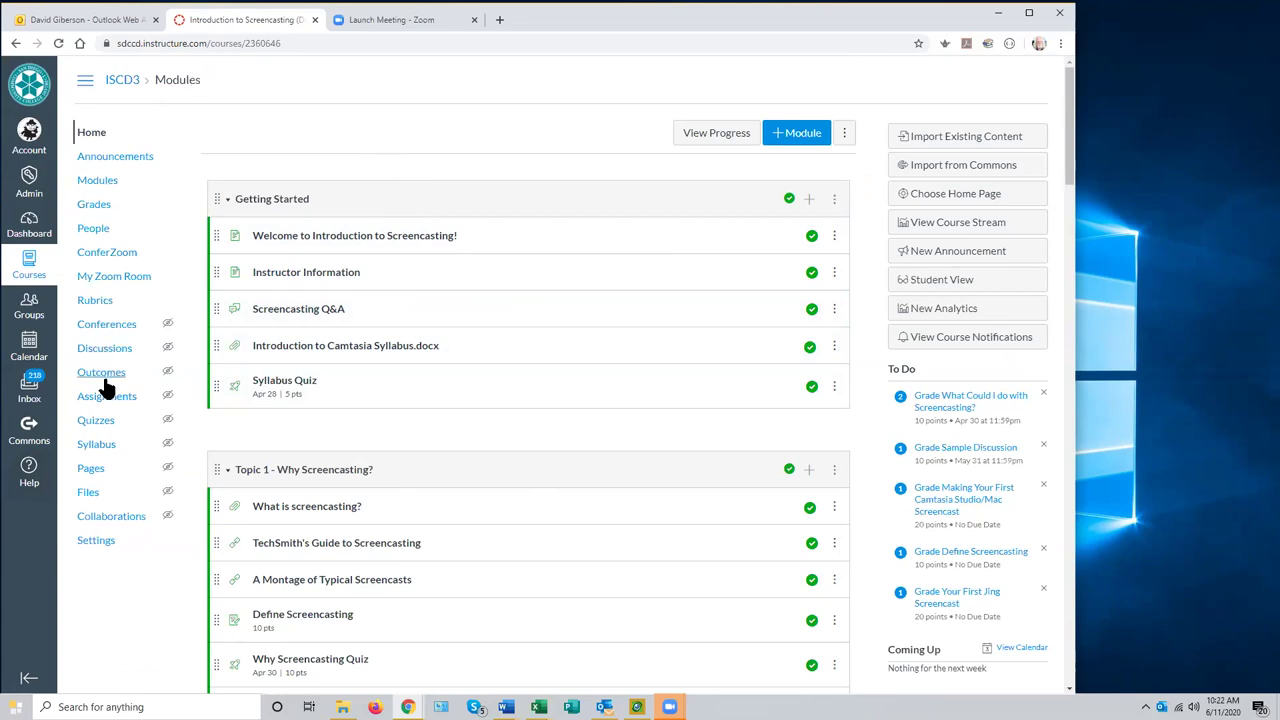
{"action": "left_click", "coordinate": [100, 186]}
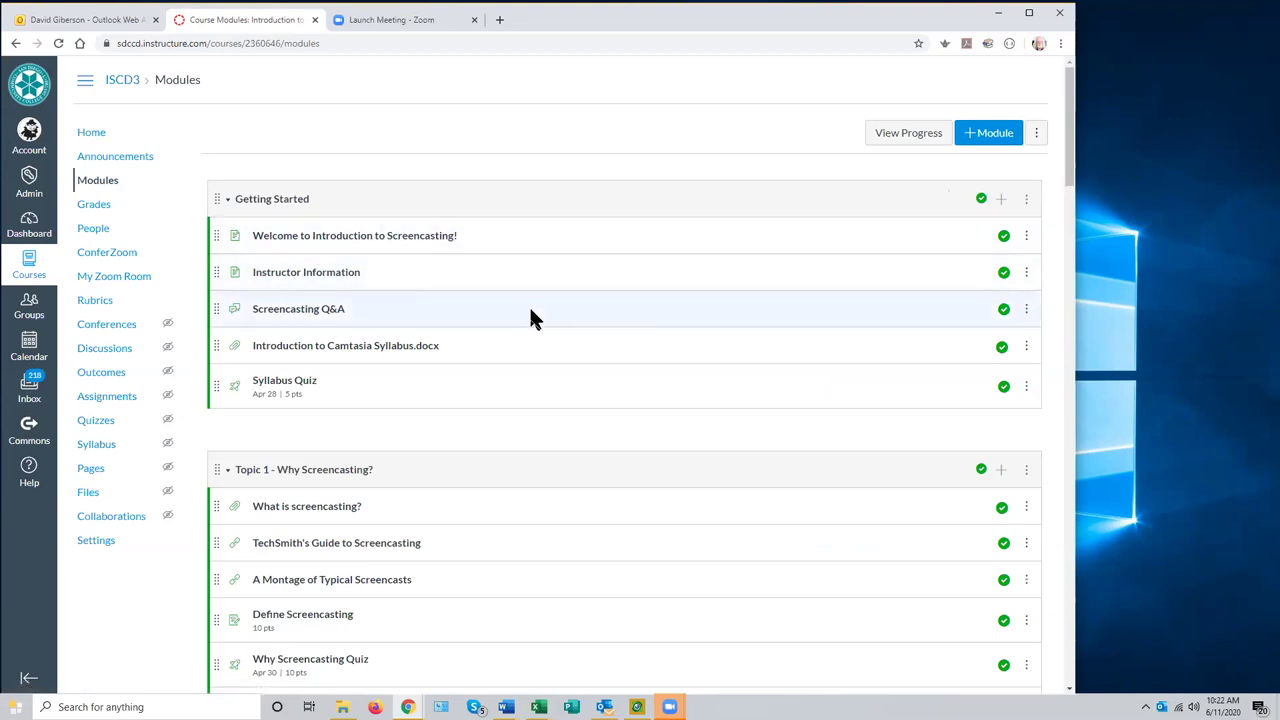
- Scroll the ISCD3 Modules page to review Getting Started's five items, ending with the Syllabus Quiz
{"action": "scroll", "coordinate": [543, 360], "scroll_direction": "down", "scroll_amount": 1}
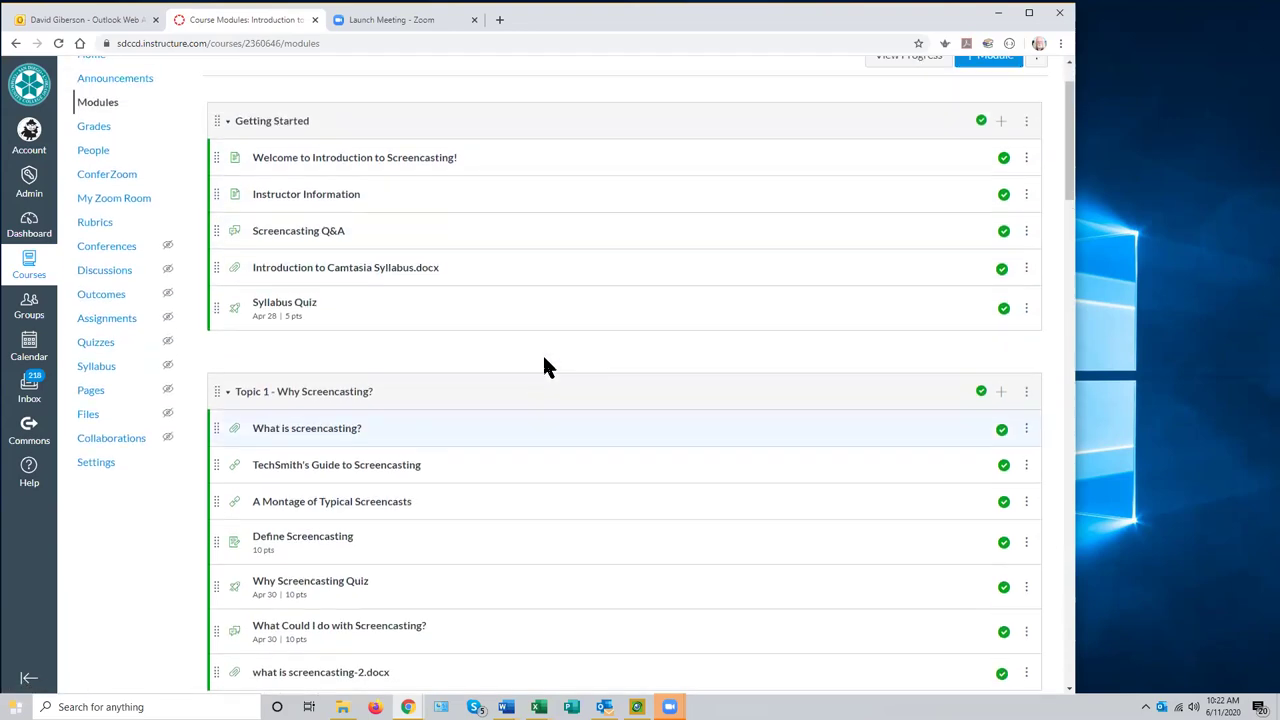
{"action": "scroll", "coordinate": [544, 359], "scroll_direction": "up", "scroll_amount": 1}
{"action": "scroll", "coordinate": [545, 360], "scroll_direction": "down", "scroll_amount": 6}
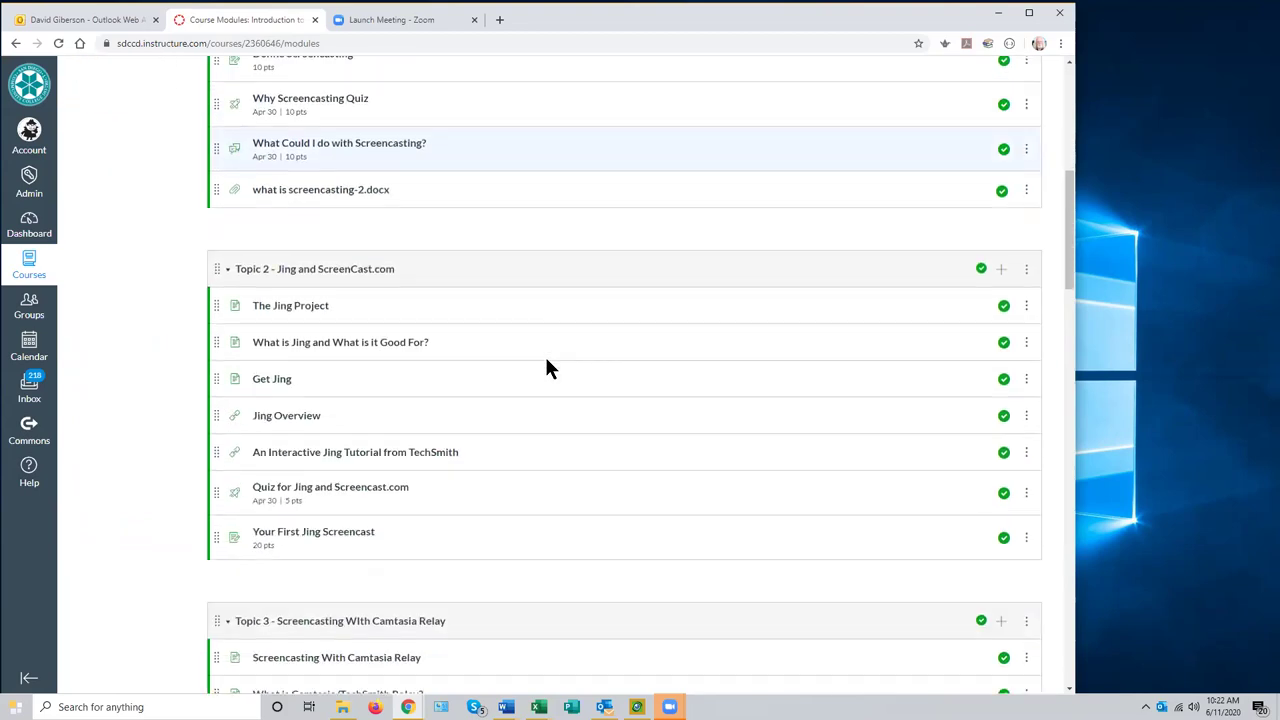
{"action": "scroll", "coordinate": [546, 362], "scroll_direction": "up", "scroll_amount": 7}
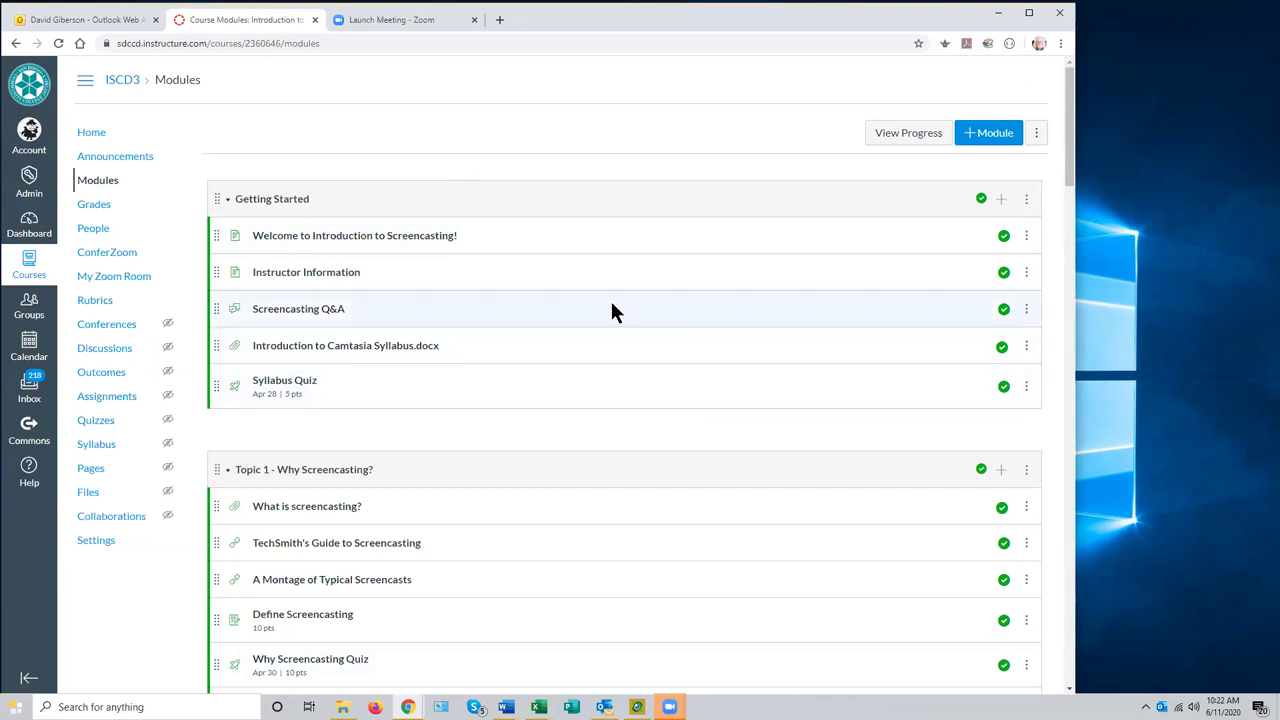
{"action": "scroll", "coordinate": [642, 375], "scroll_direction": "down", "scroll_amount": 1}
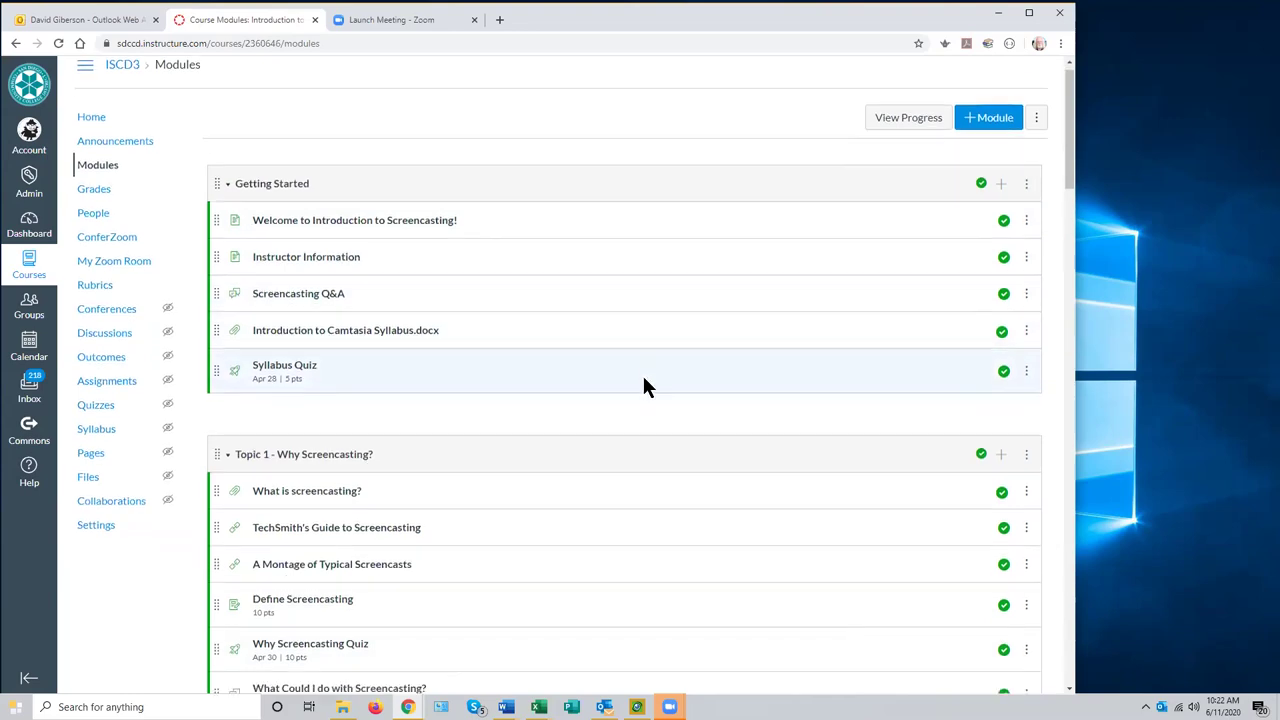
{"action": "scroll", "coordinate": [642, 381], "scroll_direction": "up", "scroll_amount": 1}
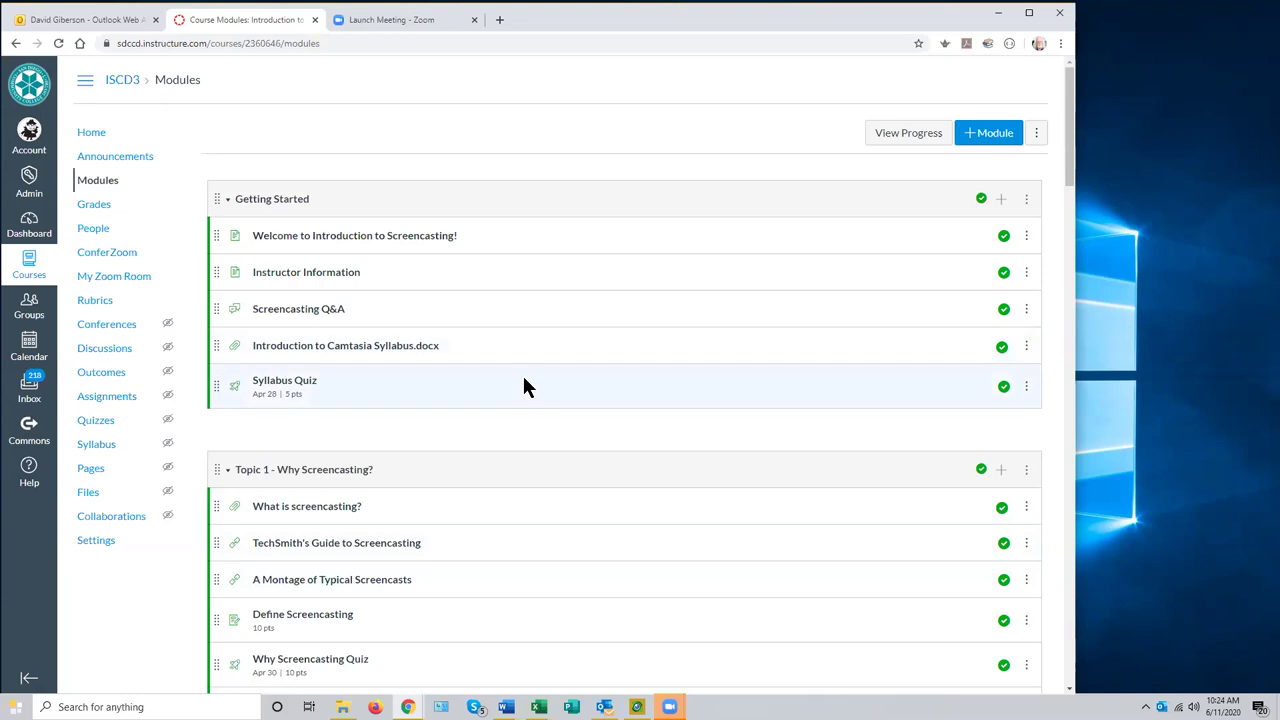
{"action": "scroll", "coordinate": [523, 386], "scroll_direction": "down", "scroll_amount": 2}
{"action": "scroll", "coordinate": [522, 378], "scroll_direction": "down", "scroll_amount": 1}
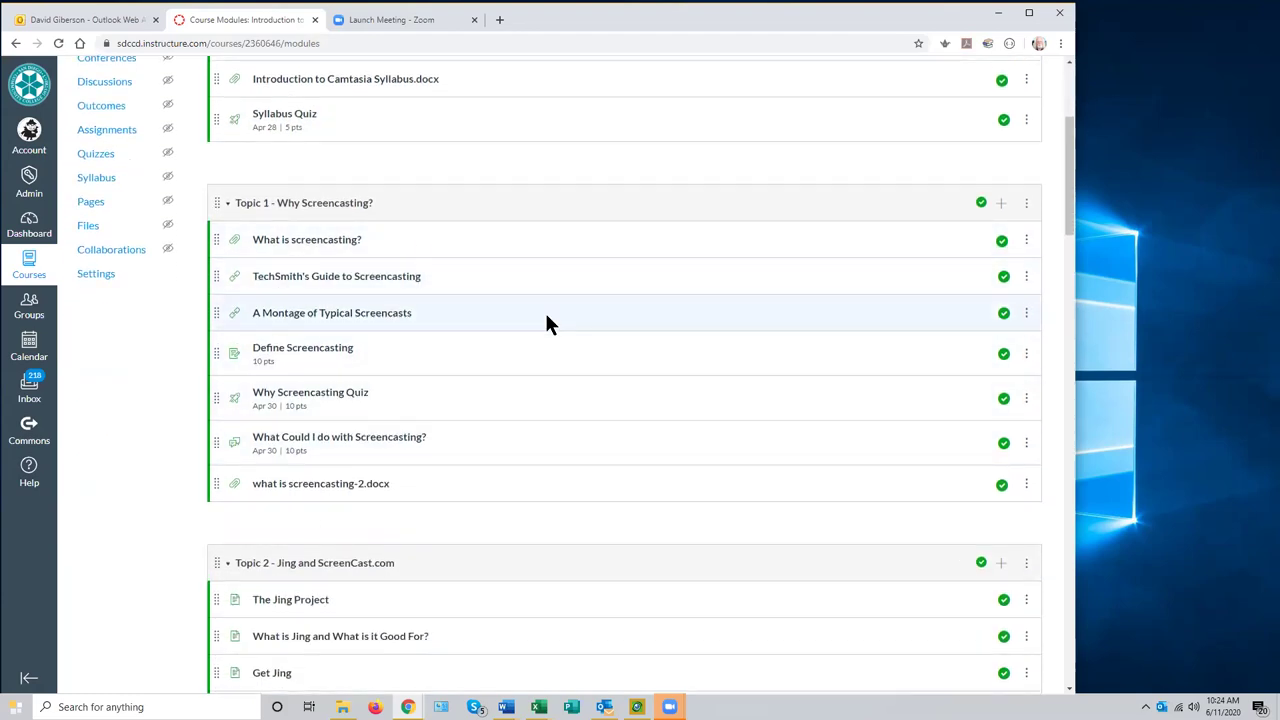
{"action": "scroll", "coordinate": [548, 322], "scroll_direction": "down", "scroll_amount": 3}
{"action": "scroll", "coordinate": [548, 311], "scroll_direction": "up", "scroll_amount": 2}
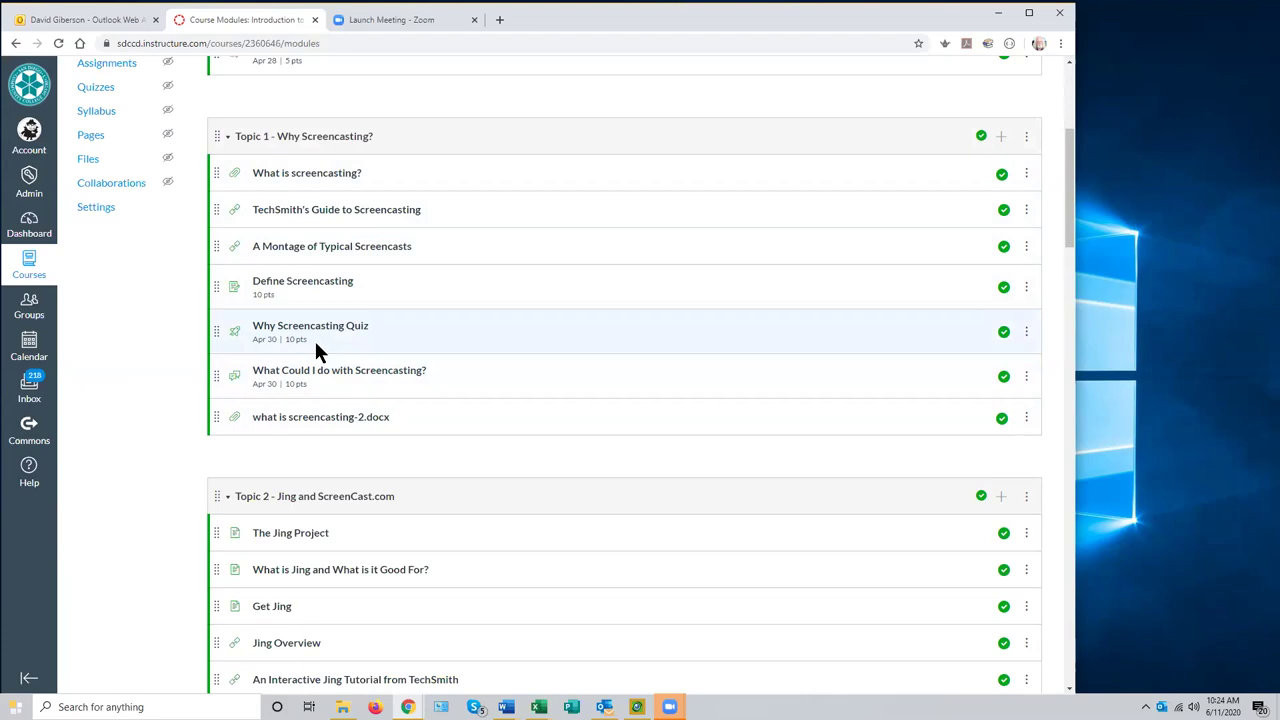
{"action": "scroll", "coordinate": [577, 346], "scroll_direction": "up", "scroll_amount": 1}
{"action": "scroll", "coordinate": [577, 346], "scroll_direction": "down", "scroll_amount": 1}
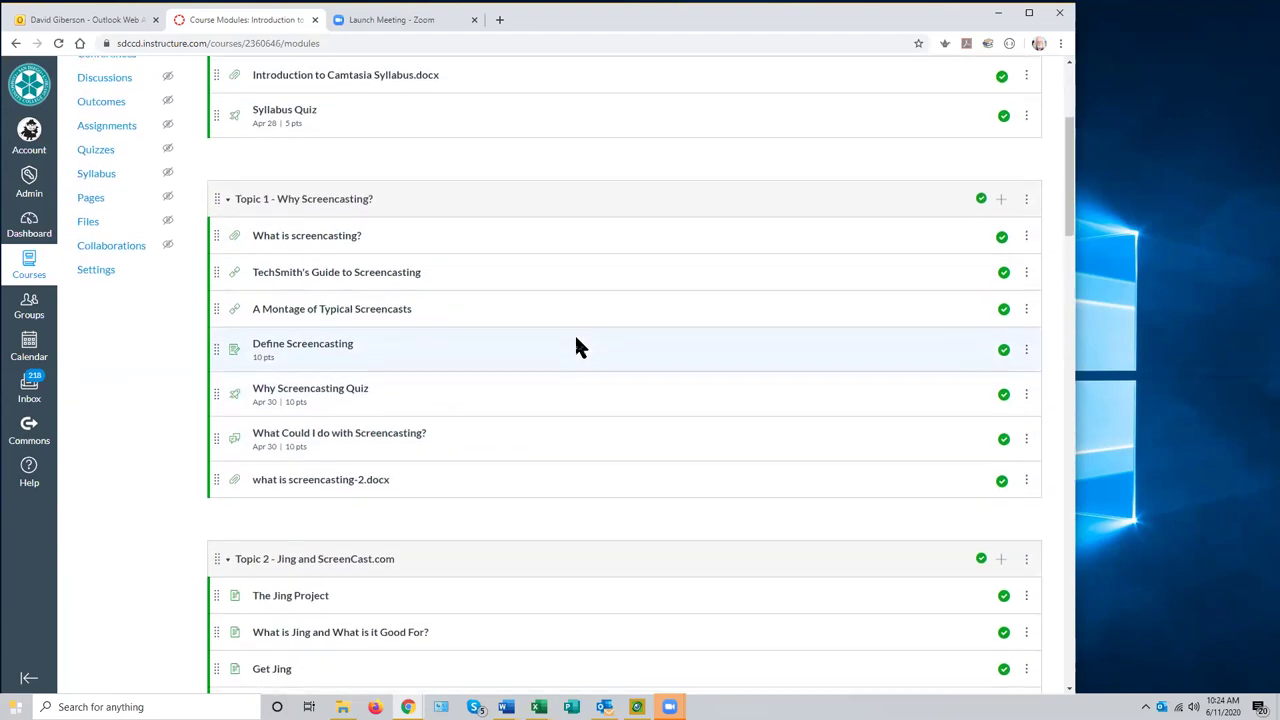
{"action": "scroll", "coordinate": [654, 366], "scroll_direction": "down", "scroll_amount": 2}
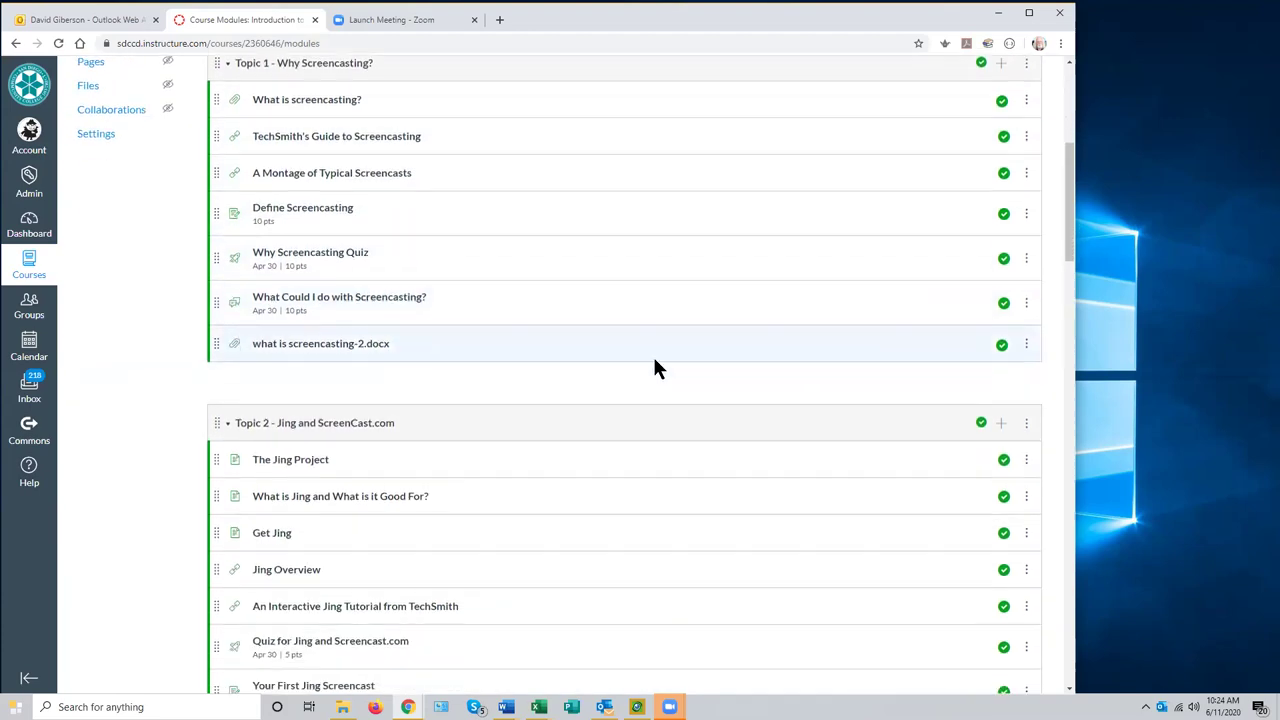
{"action": "scroll", "coordinate": [656, 366], "scroll_direction": "down", "scroll_amount": 4}
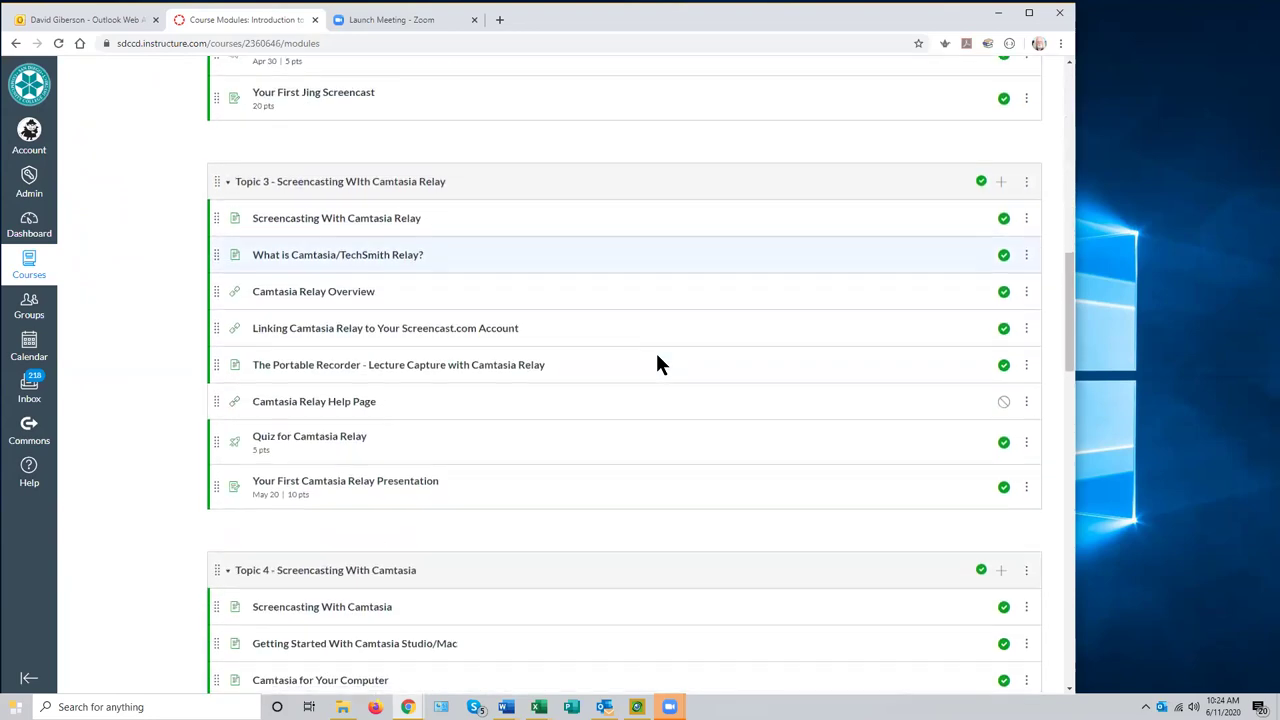
{"action": "scroll", "coordinate": [657, 362], "scroll_direction": "up", "scroll_amount": 3}
{"action": "scroll", "coordinate": [640, 330], "scroll_direction": "up", "scroll_amount": 2}
{"action": "scroll", "coordinate": [400, 360], "scroll_direction": "up", "scroll_amount": 2}
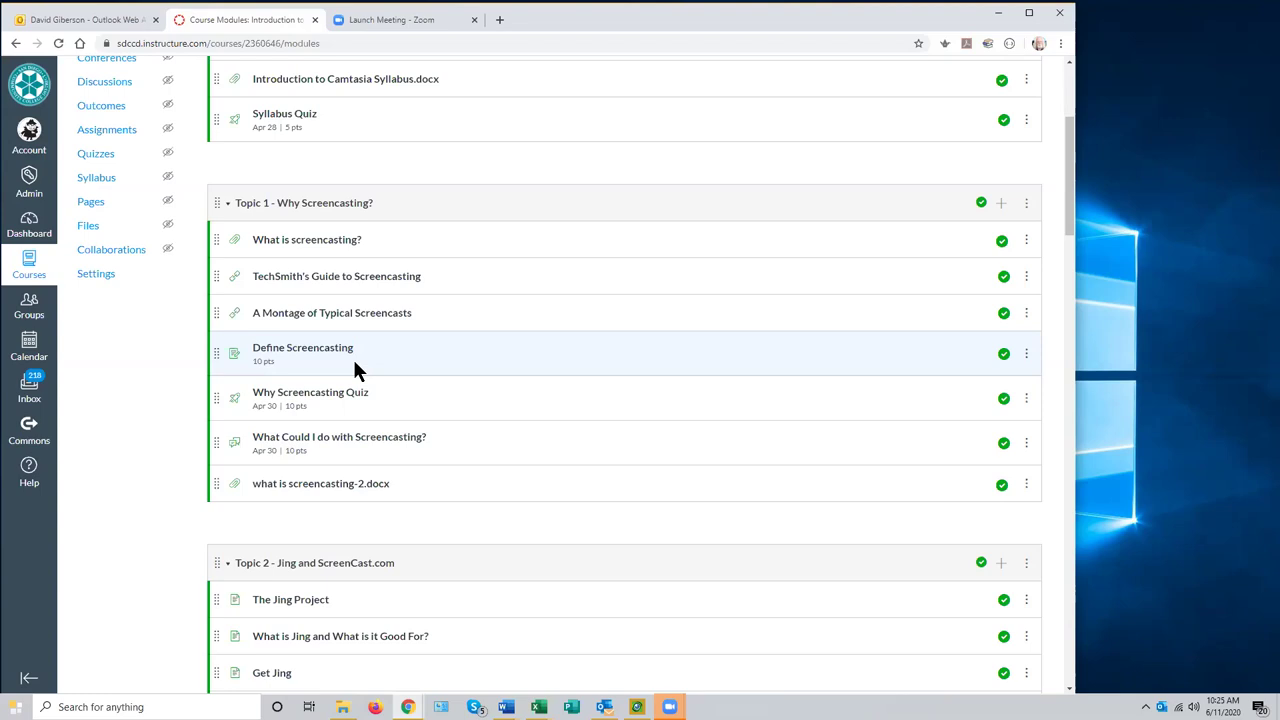
{"action": "scroll", "coordinate": [558, 330], "scroll_direction": "down", "scroll_amount": 1}
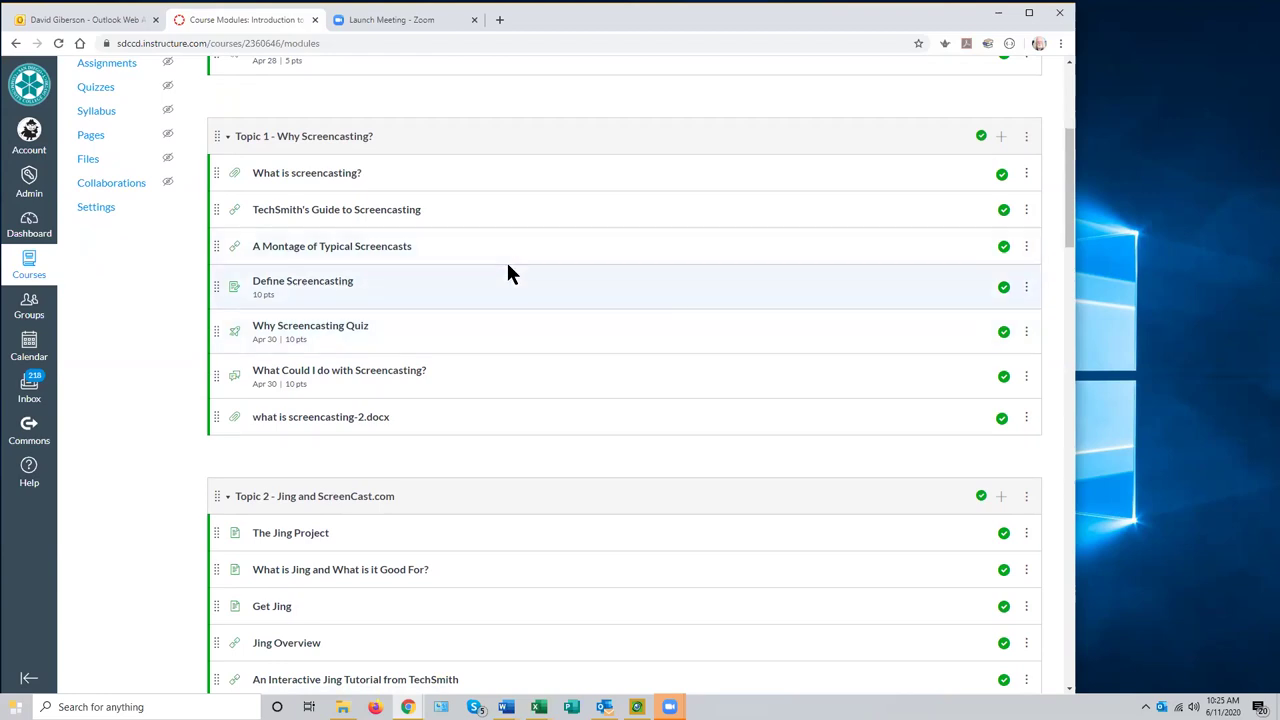
{"action": "scroll", "coordinate": [507, 265], "scroll_direction": "down", "scroll_amount": 1}
{"action": "scroll", "coordinate": [507, 265], "scroll_direction": "up", "scroll_amount": 1}
{"action": "scroll", "coordinate": [540, 300], "scroll_direction": "up", "scroll_amount": 4}
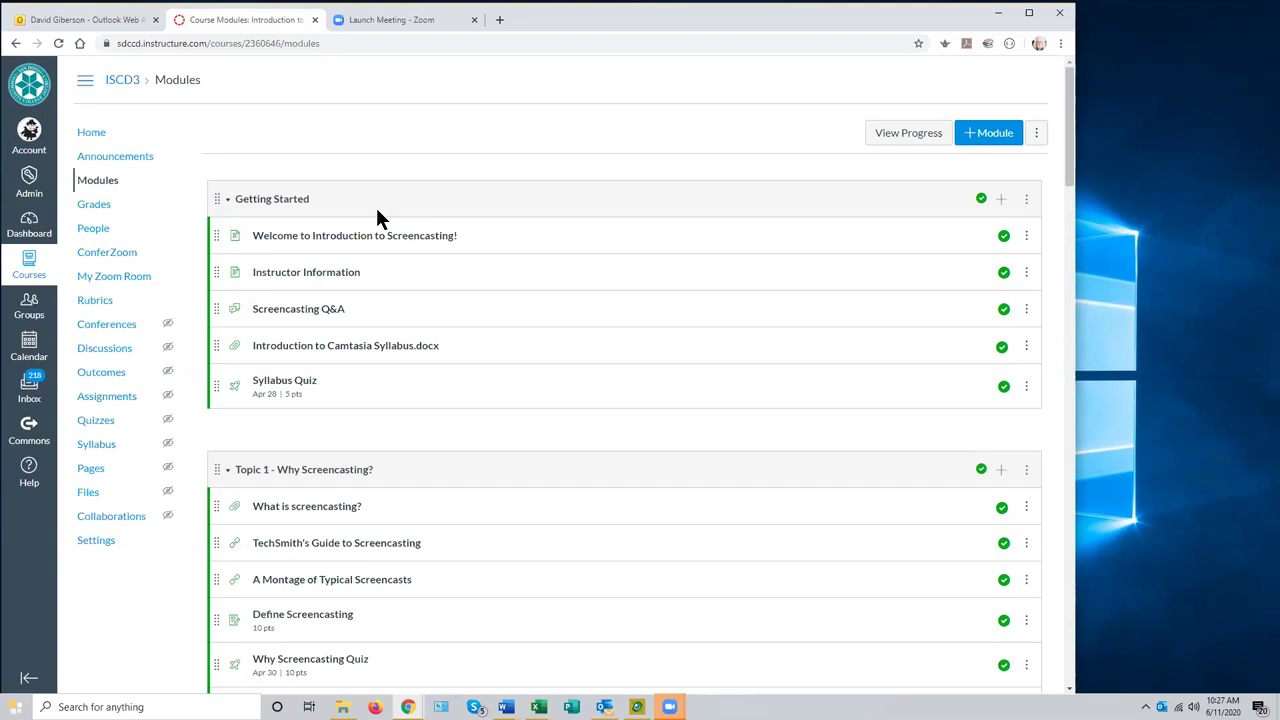
{"action": "scroll", "coordinate": [386, 557], "scroll_direction": "down", "scroll_amount": 2}
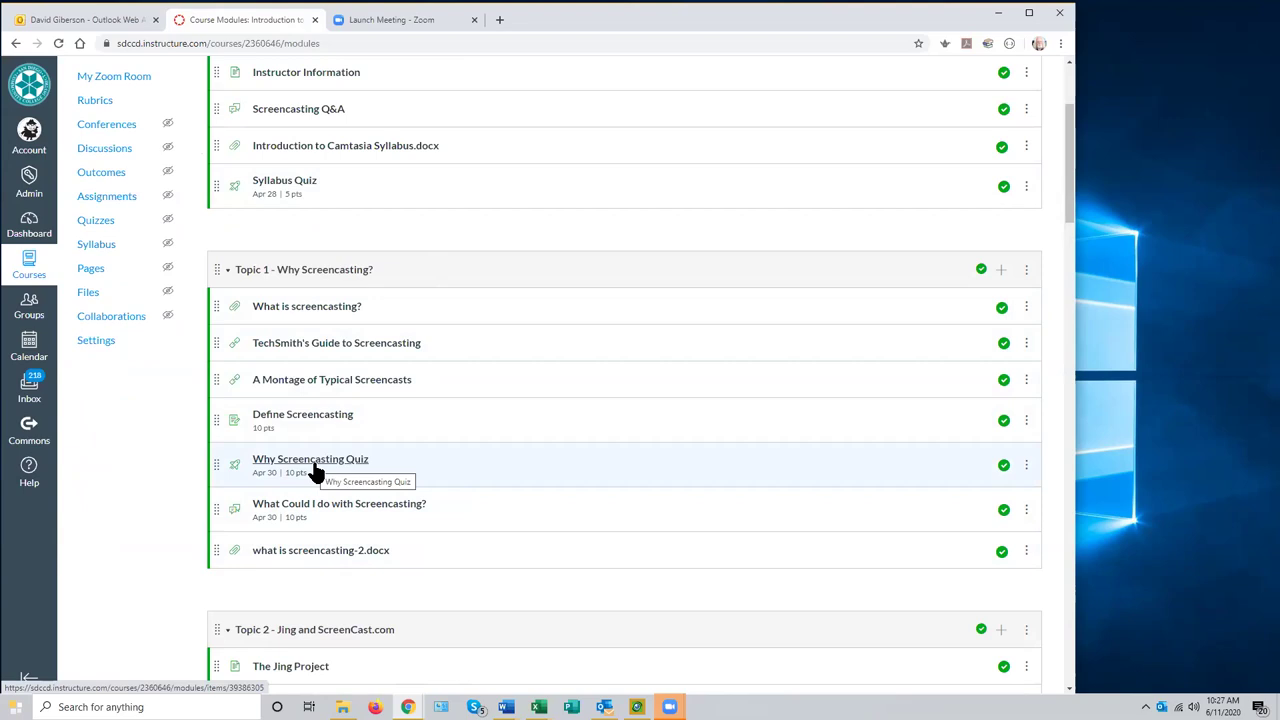
{"action": "scroll", "coordinate": [444, 398], "scroll_direction": "up", "scroll_amount": 2}
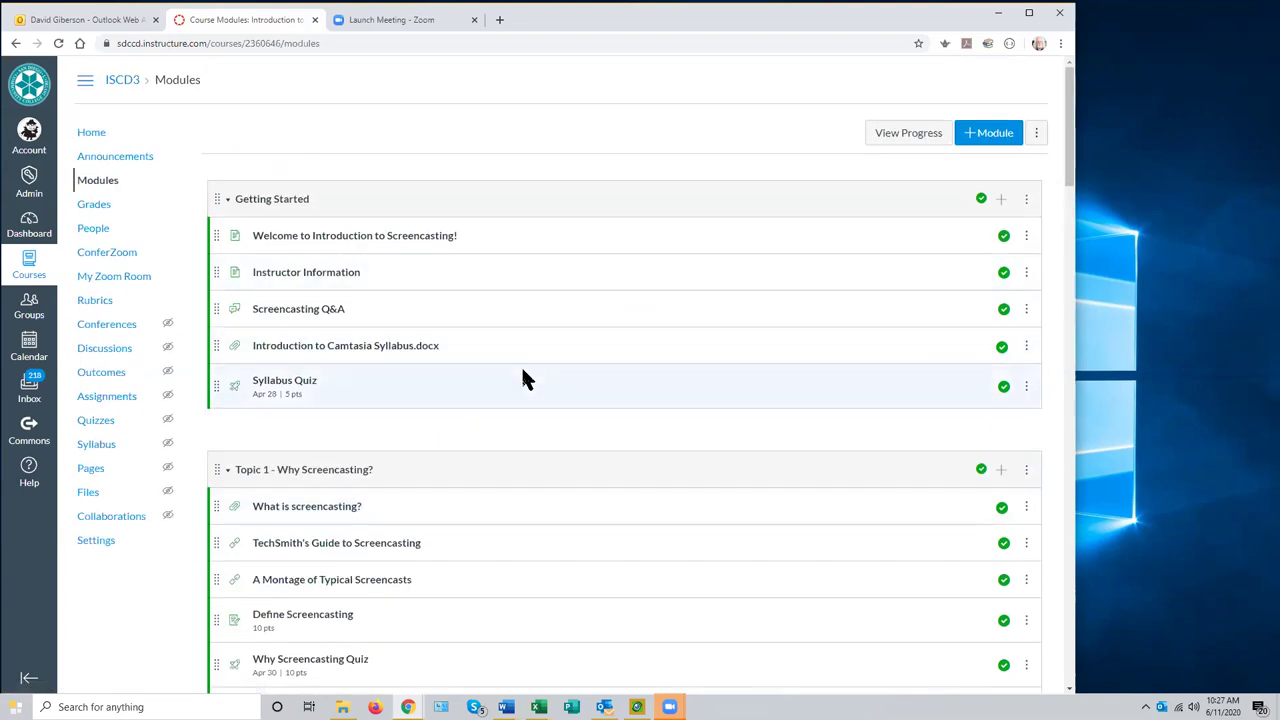
{"action": "scroll", "coordinate": [521, 365], "scroll_direction": "down", "scroll_amount": 1}
{"action": "scroll", "coordinate": [527, 378], "scroll_direction": "down", "scroll_amount": 8}
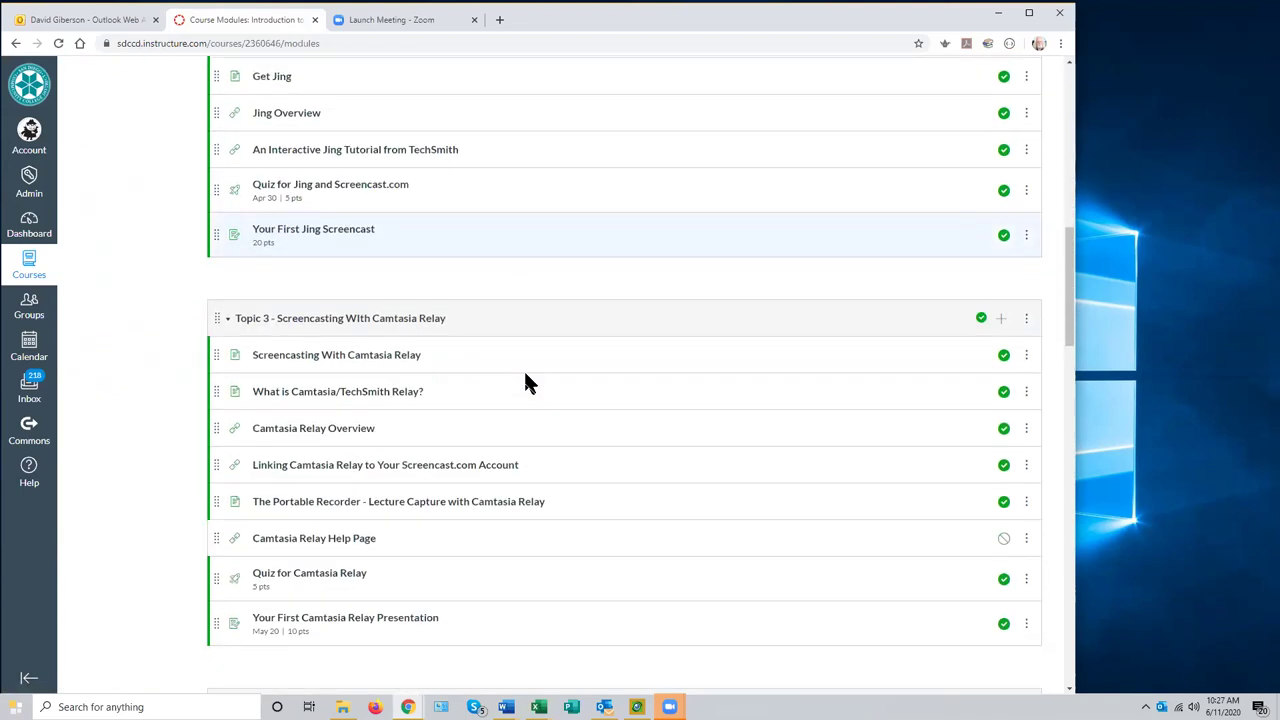
{"action": "scroll", "coordinate": [527, 380], "scroll_direction": "down", "scroll_amount": 1}
{"action": "scroll", "coordinate": [527, 380], "scroll_direction": "up", "scroll_amount": 3}
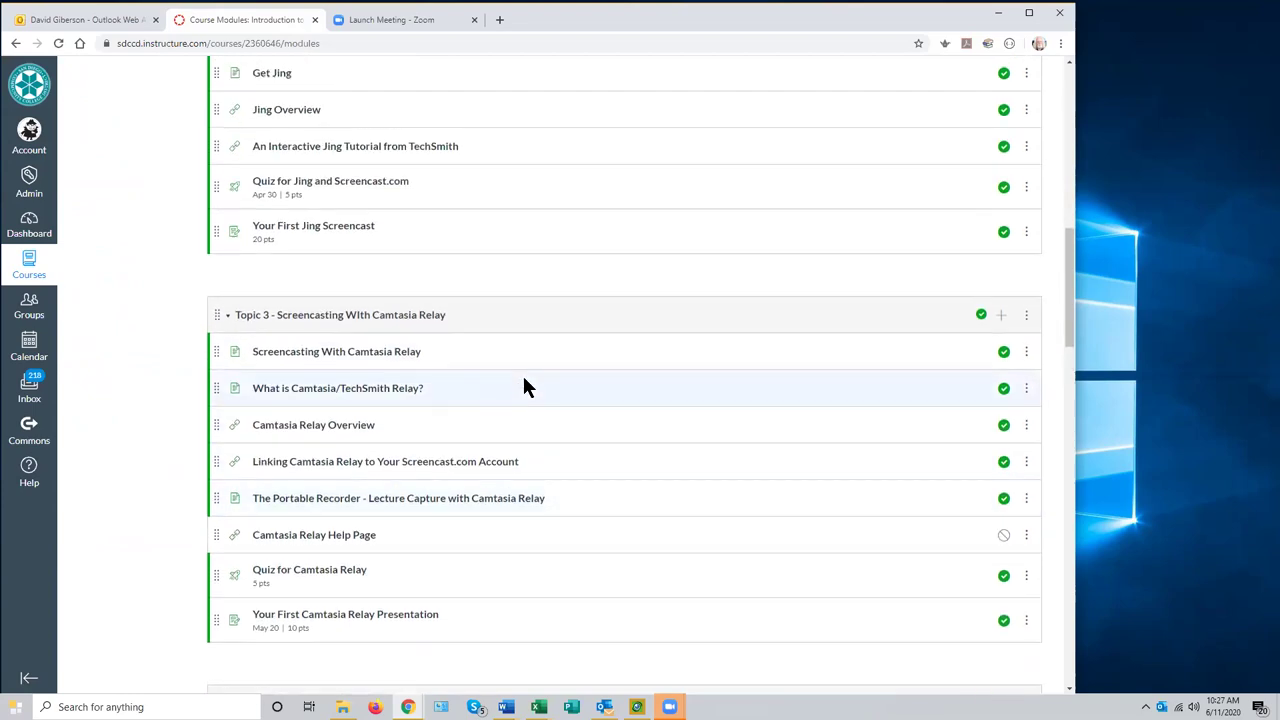
{"action": "scroll", "coordinate": [525, 381], "scroll_direction": "up", "scroll_amount": 5}
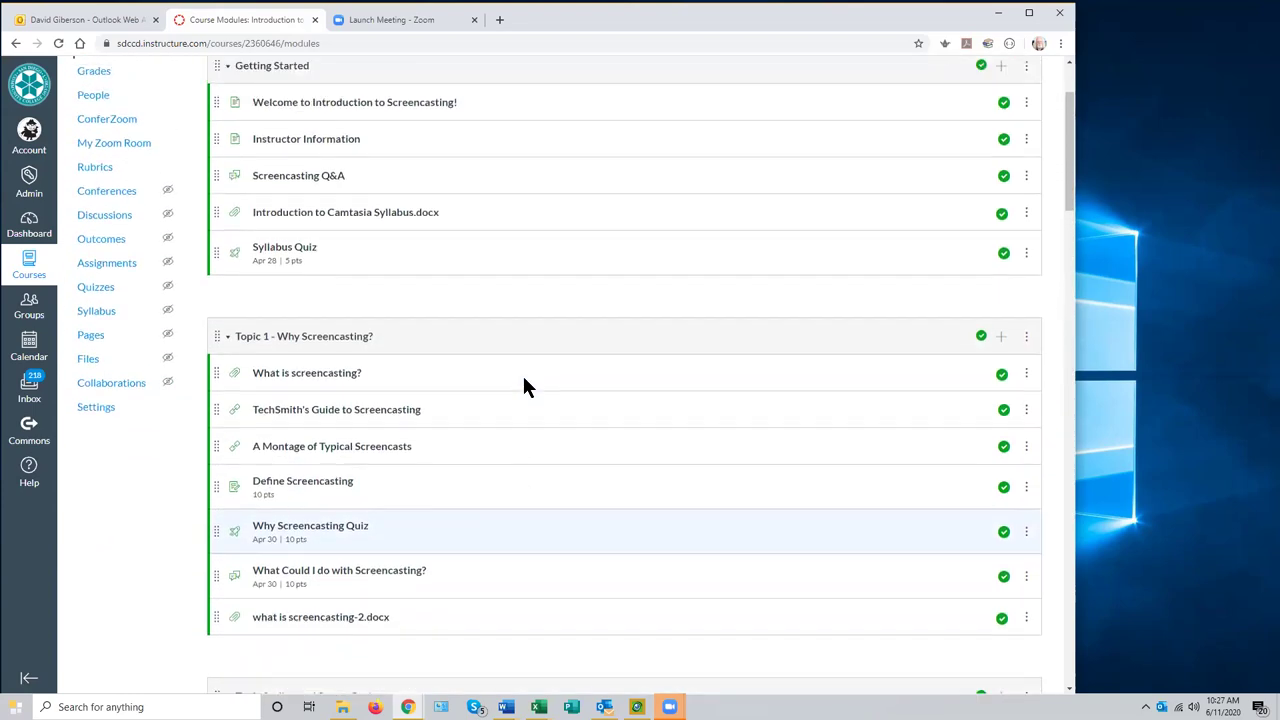
{"action": "scroll", "coordinate": [527, 385], "scroll_direction": "up", "scroll_amount": 2}
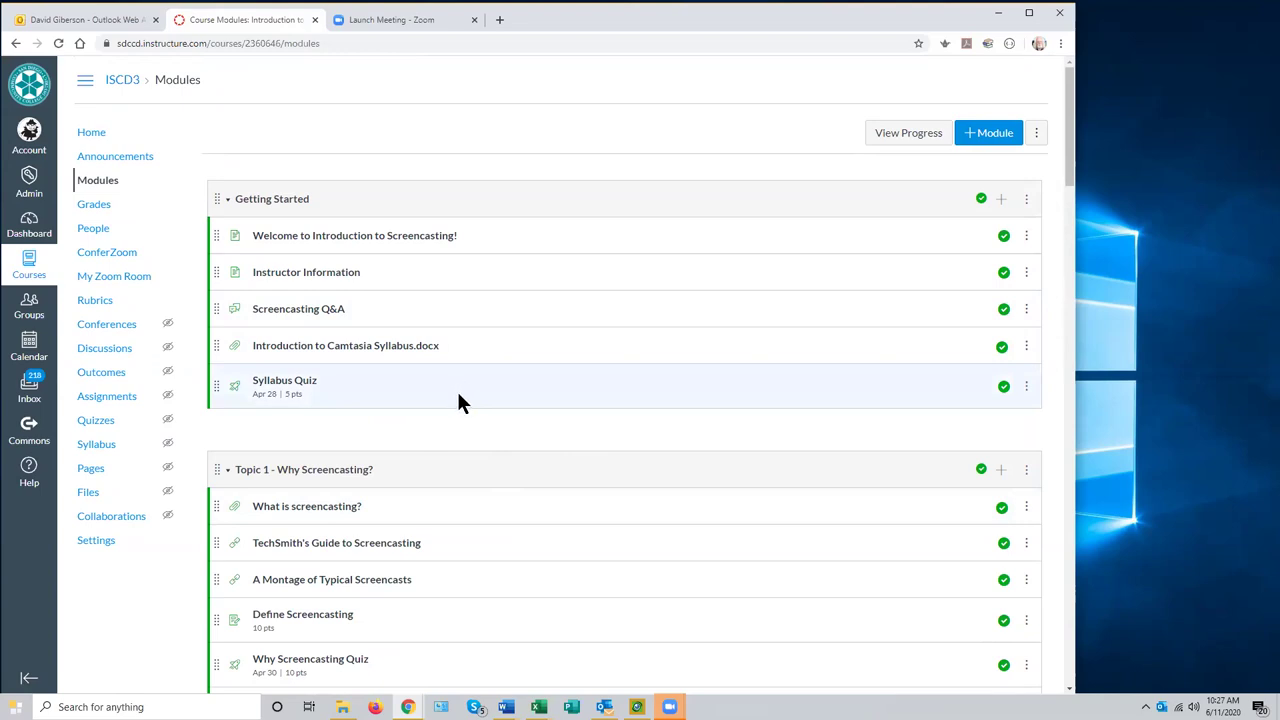
- Review the modules list, then unpublish the Topic 1 module and publish it again
{"action": "scroll", "coordinate": [455, 390], "scroll_direction": "down", "scroll_amount": 2}
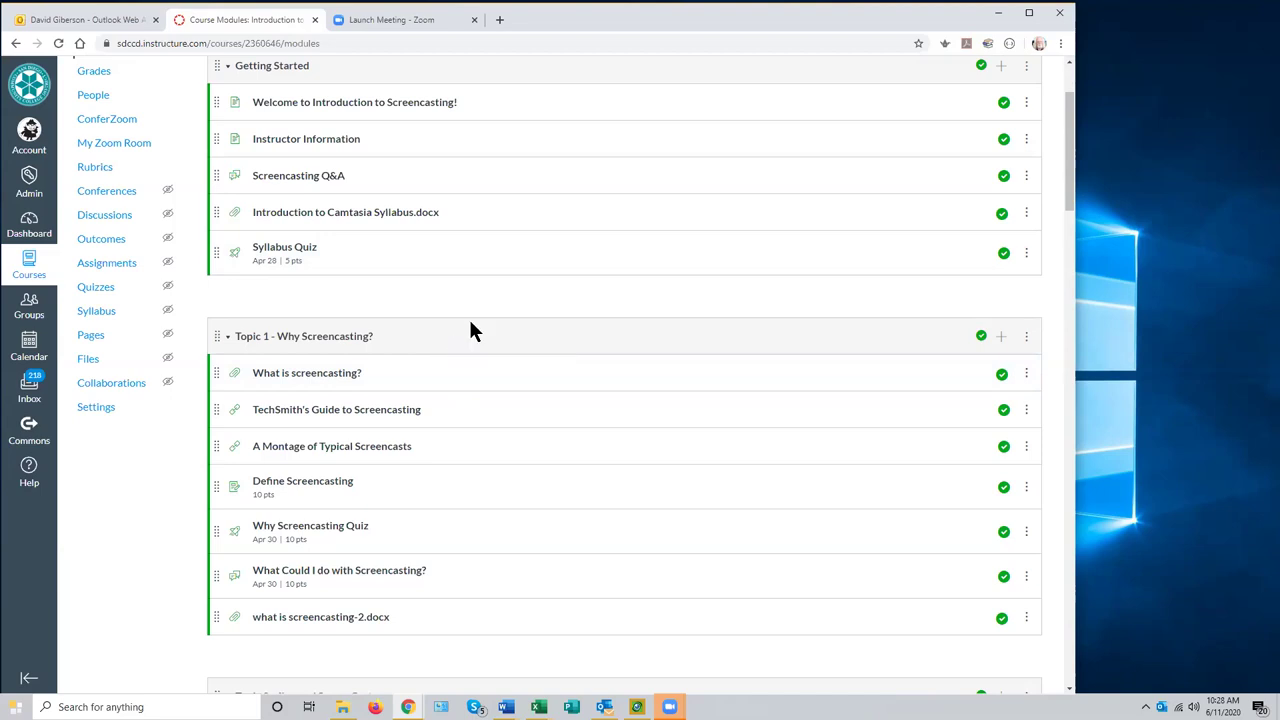
{"action": "scroll", "coordinate": [470, 330], "scroll_direction": "down", "scroll_amount": 1}
{"action": "scroll", "coordinate": [470, 330], "scroll_direction": "up", "scroll_amount": 2}
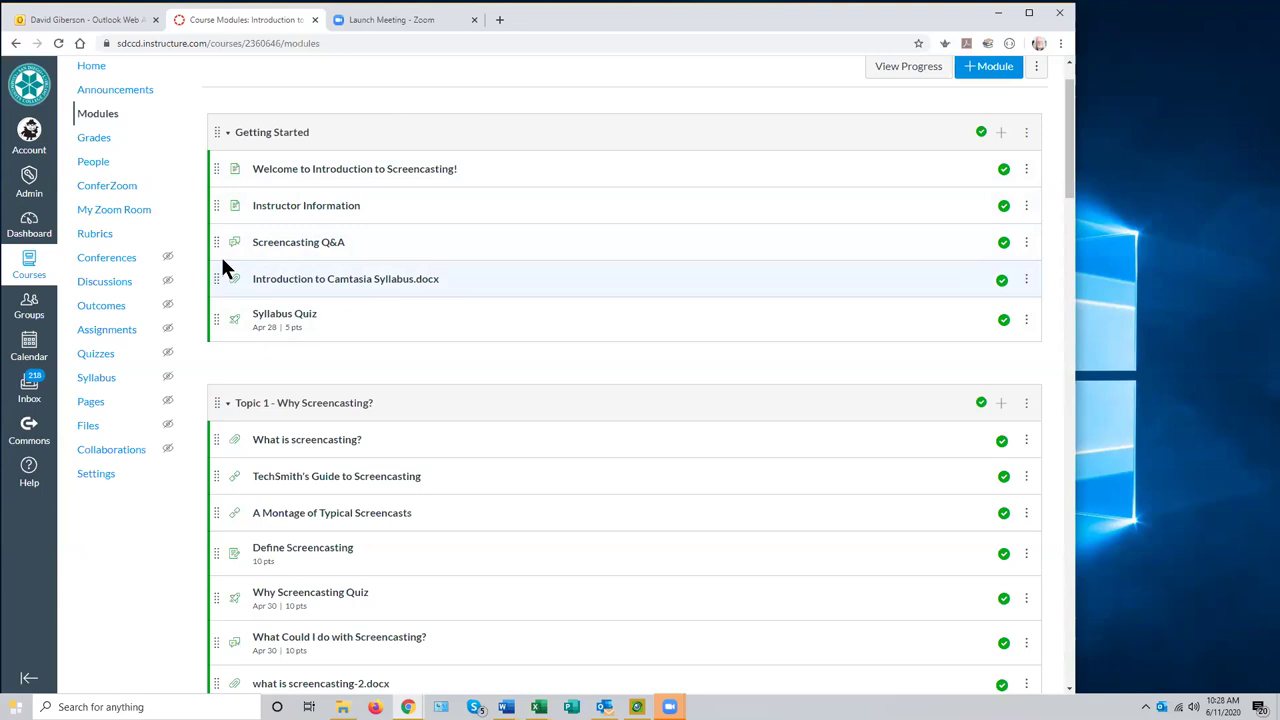
{"action": "scroll", "coordinate": [380, 266], "scroll_direction": "down", "scroll_amount": 3}
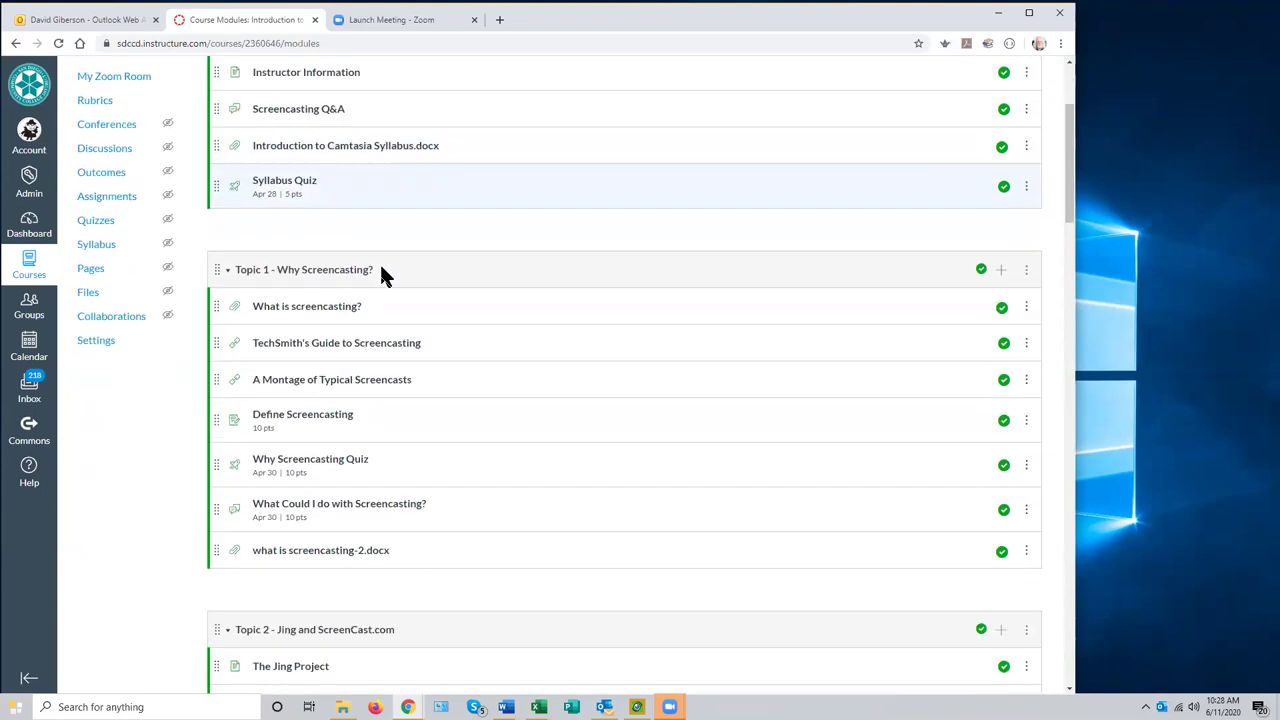
{"action": "scroll", "coordinate": [470, 290], "scroll_direction": "up", "scroll_amount": 1}
{"action": "scroll", "coordinate": [471, 293], "scroll_direction": "up", "scroll_amount": 2}
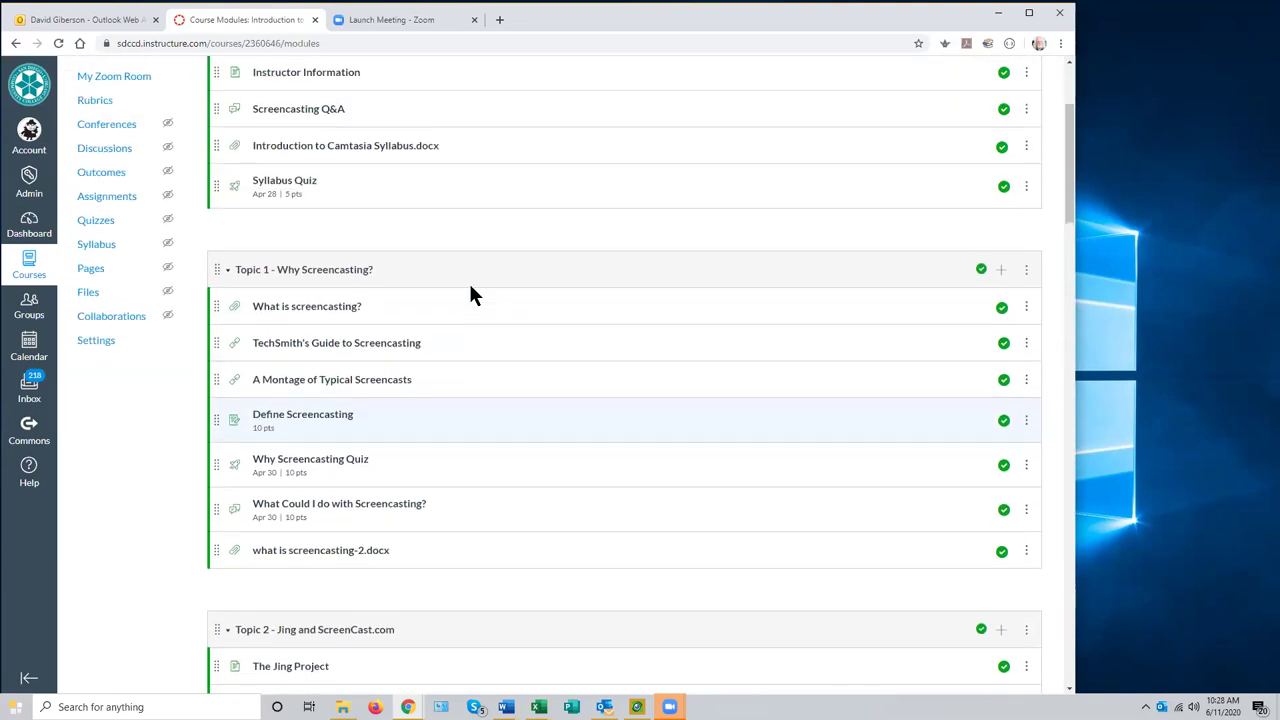
{"action": "scroll", "coordinate": [492, 296], "scroll_direction": "down", "scroll_amount": 1}
{"action": "scroll", "coordinate": [486, 305], "scroll_direction": "down", "scroll_amount": 1}
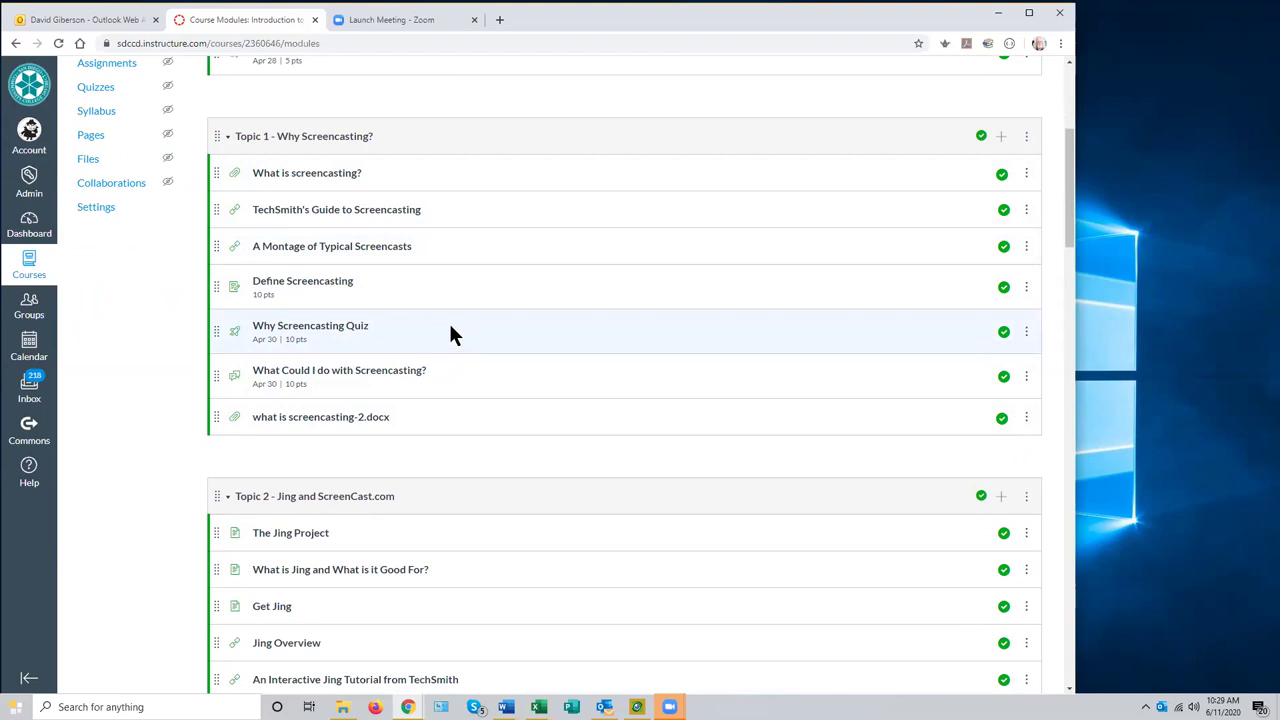
{"action": "scroll", "coordinate": [450, 327], "scroll_direction": "down", "scroll_amount": 3}
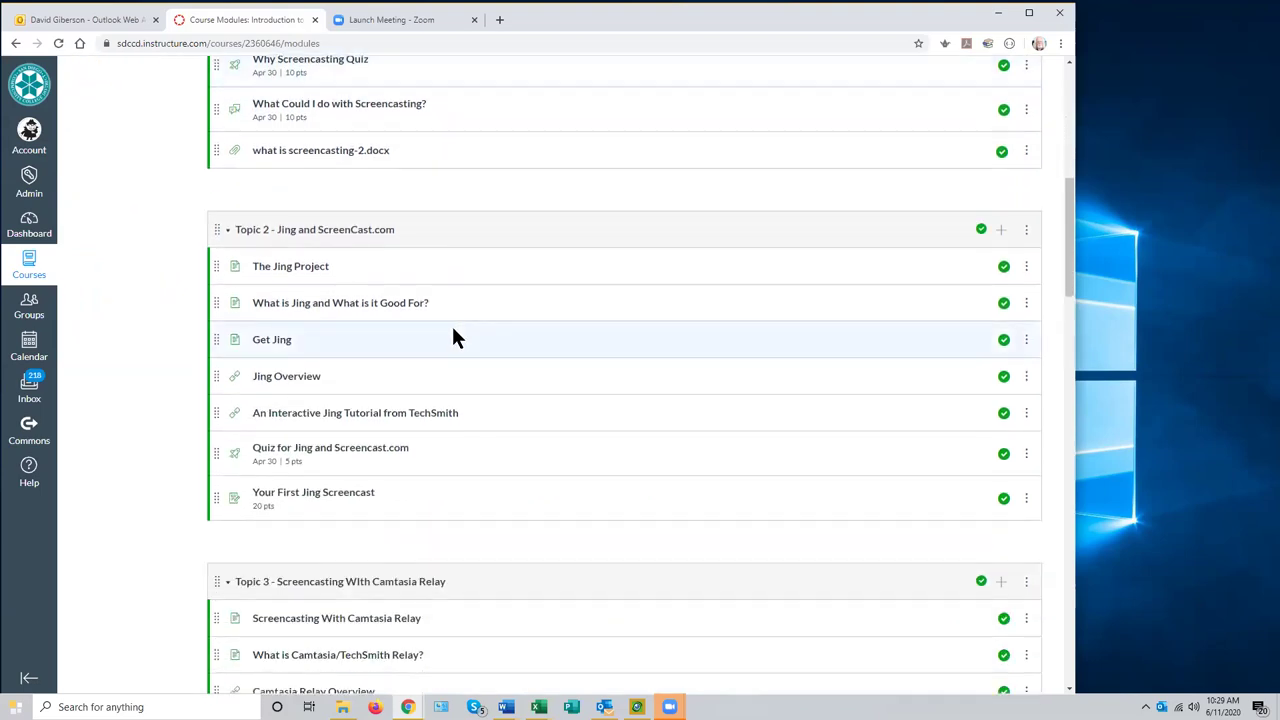
{"action": "scroll", "coordinate": [451, 334], "scroll_direction": "up", "scroll_amount": 4}
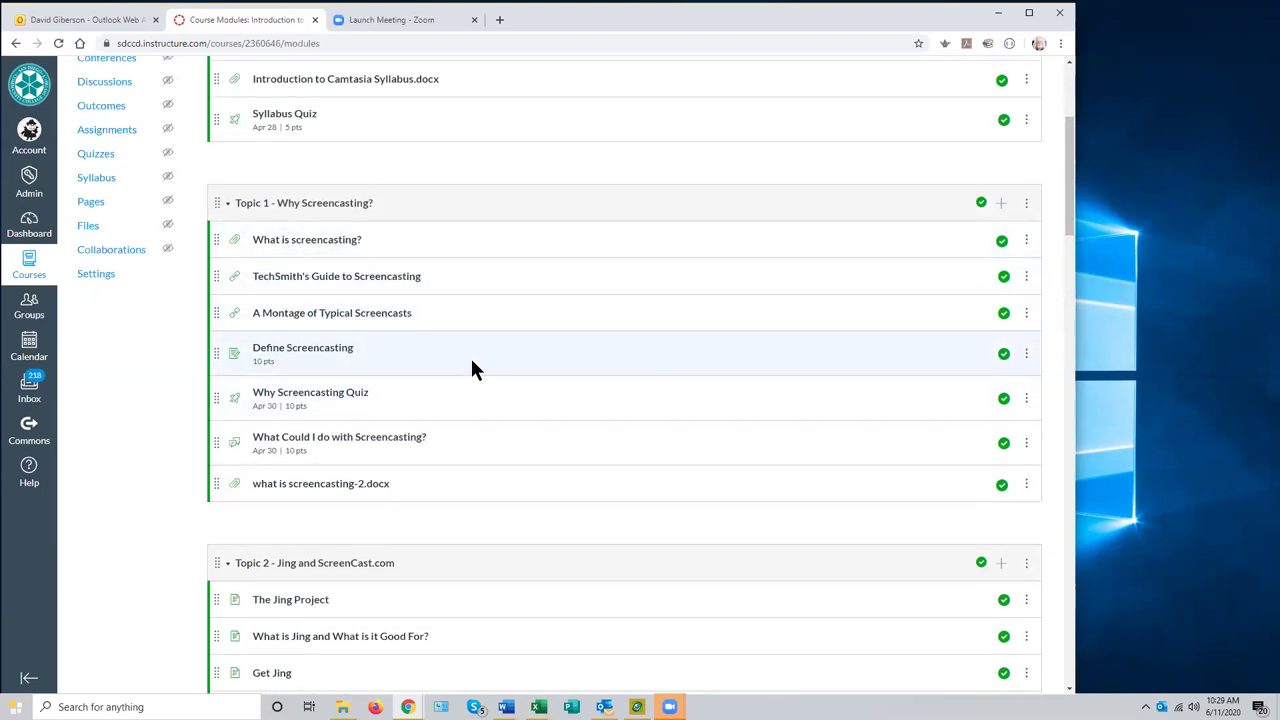
{"action": "scroll", "coordinate": [506, 345], "scroll_direction": "down", "scroll_amount": 1}
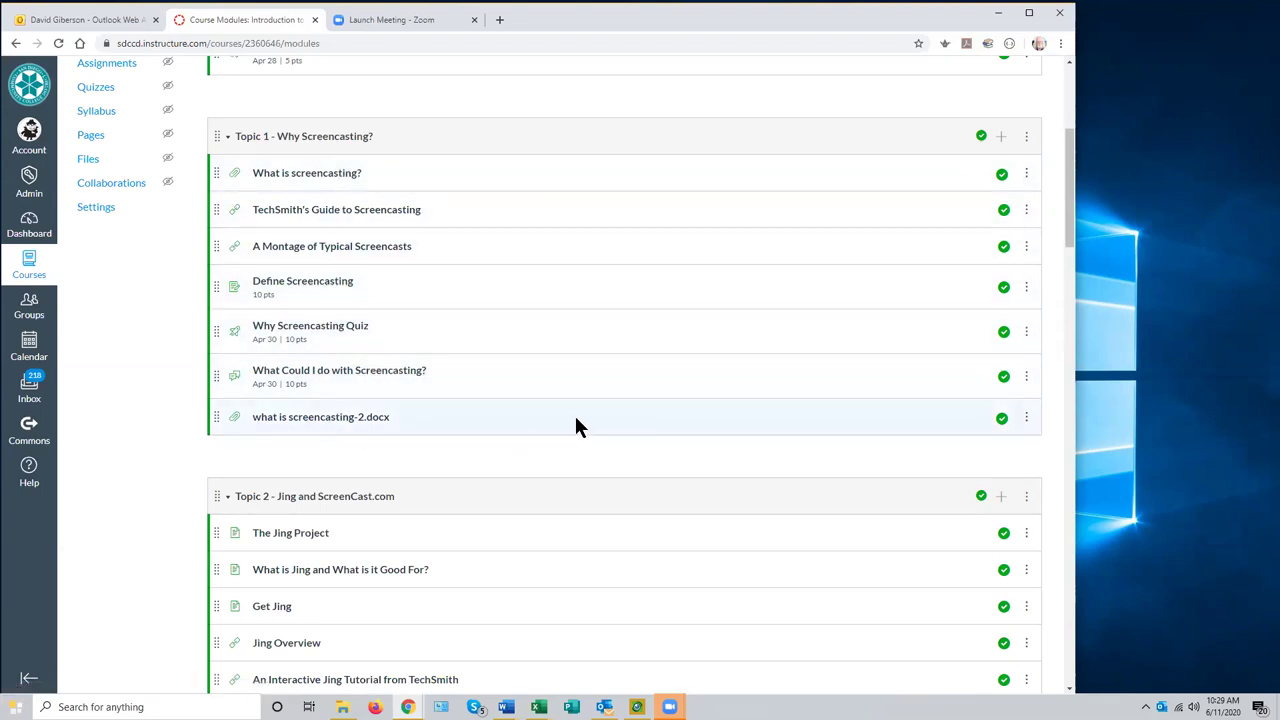
{"action": "scroll", "coordinate": [574, 420], "scroll_direction": "up", "scroll_amount": 2}
{"action": "scroll", "coordinate": [574, 430], "scroll_direction": "up", "scroll_amount": 2}
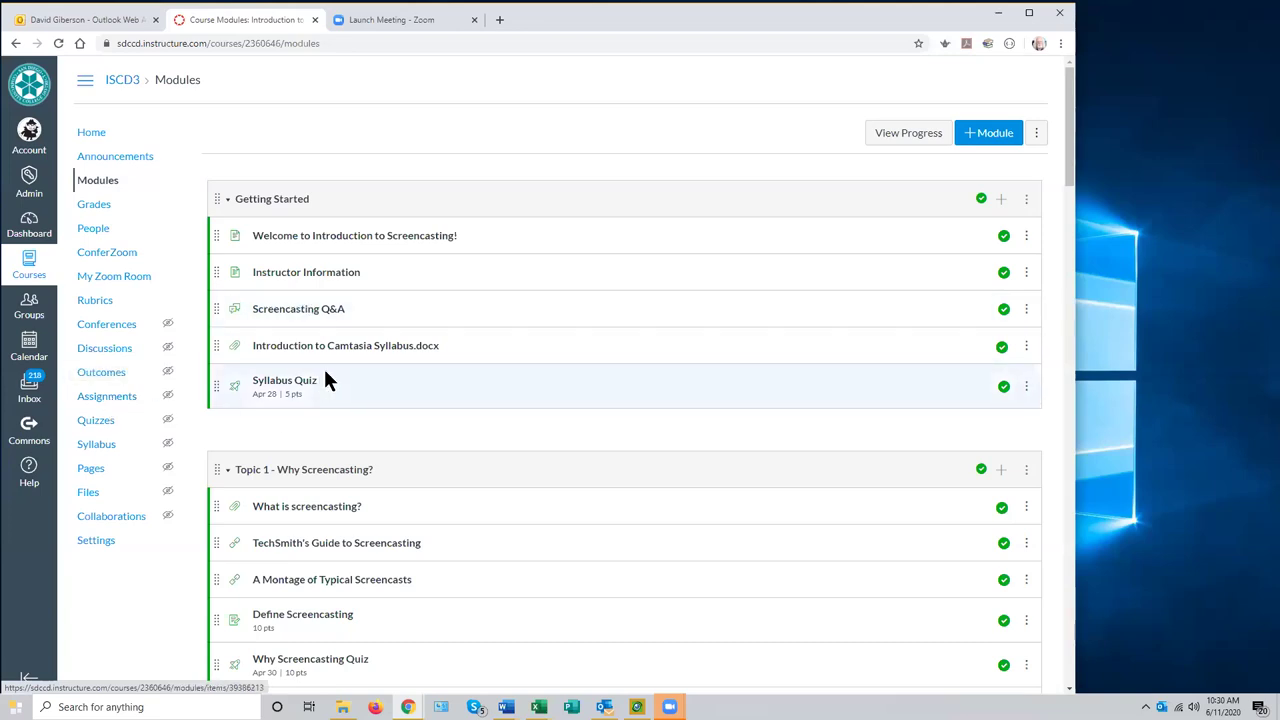
{"action": "scroll", "coordinate": [326, 366], "scroll_direction": "down", "scroll_amount": 2}
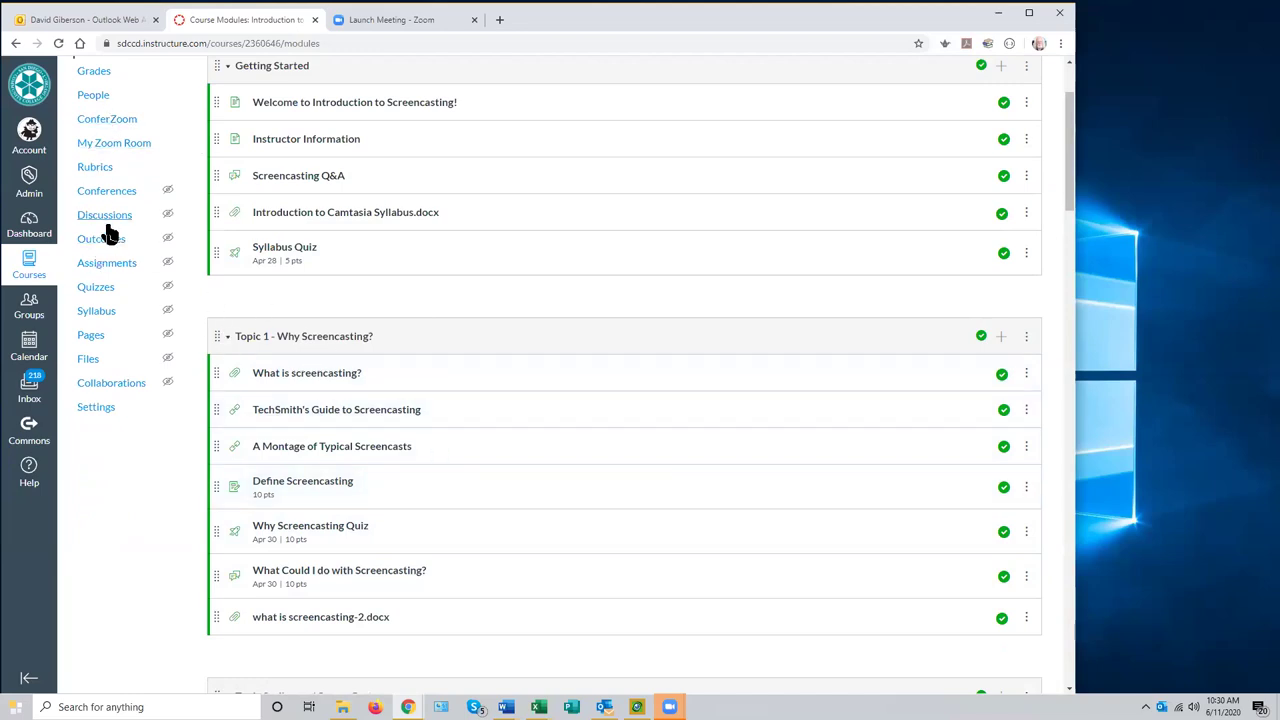
{"action": "scroll", "coordinate": [115, 220], "scroll_direction": "up", "scroll_amount": 2}
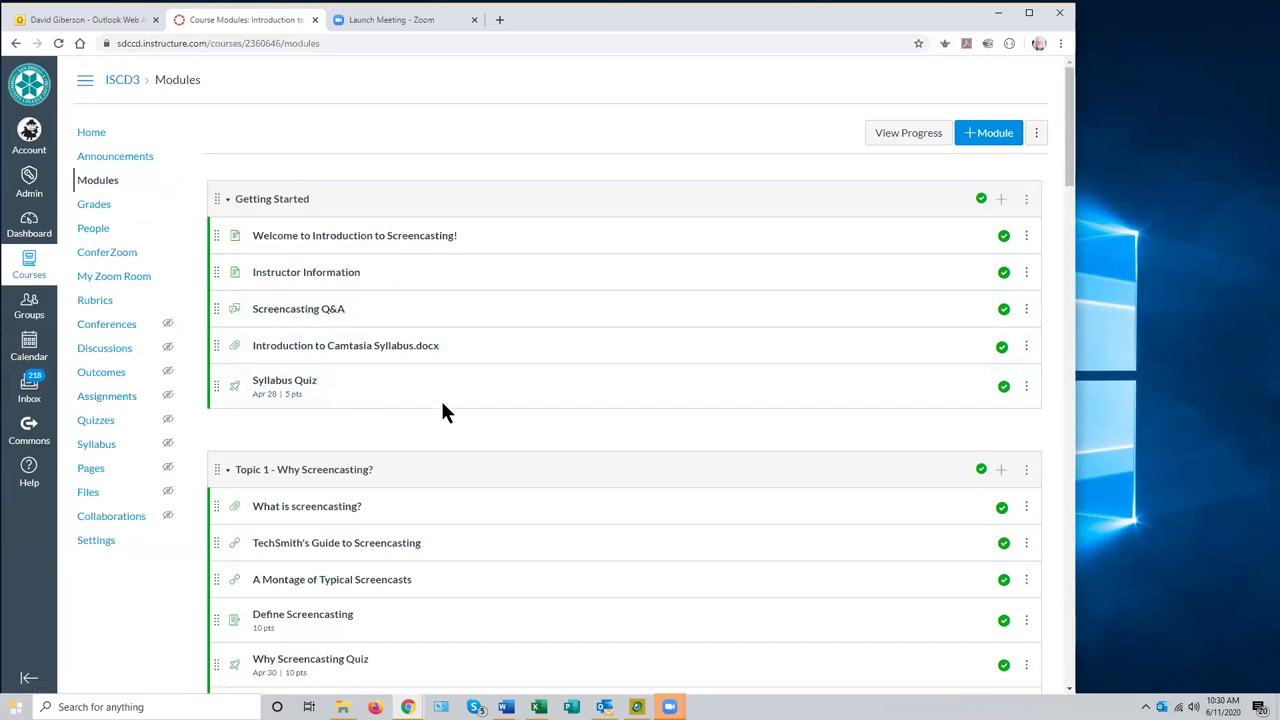
{"action": "scroll", "coordinate": [445, 412], "scroll_direction": "down", "scroll_amount": 2}
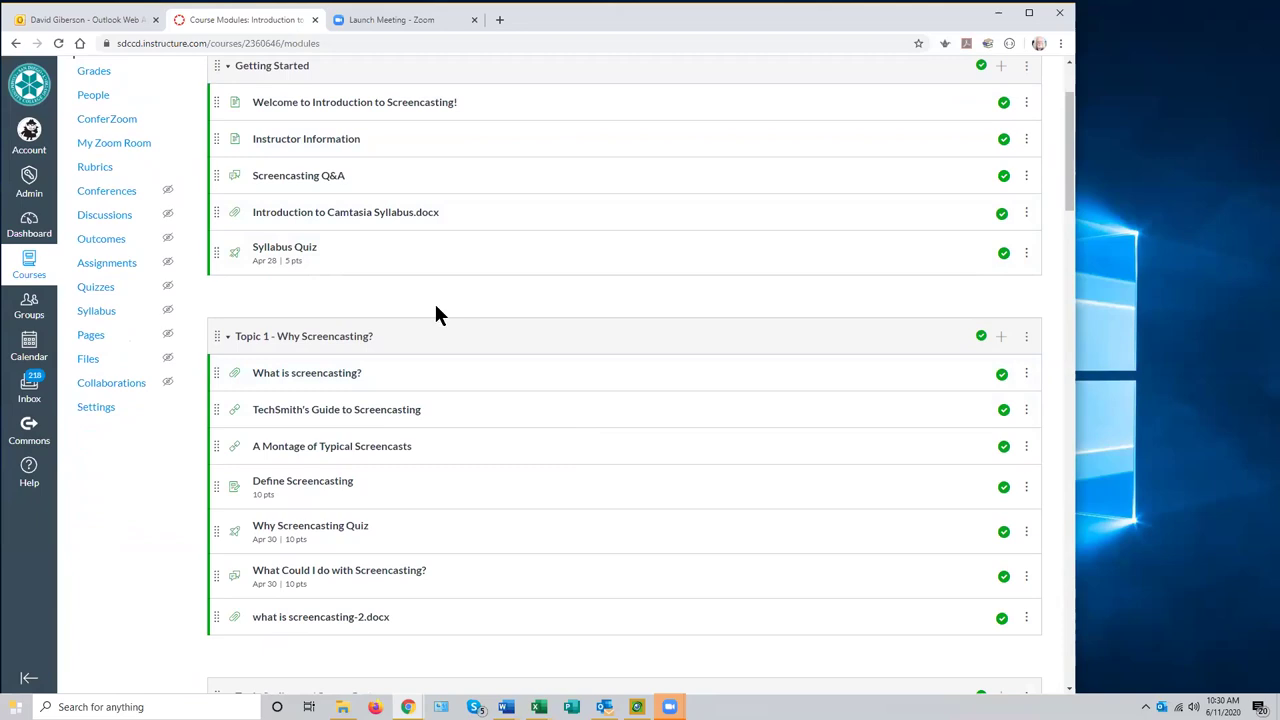
{"action": "scroll", "coordinate": [446, 304], "scroll_direction": "down", "scroll_amount": 2}
{"action": "scroll", "coordinate": [447, 307], "scroll_direction": "up", "scroll_amount": 4}
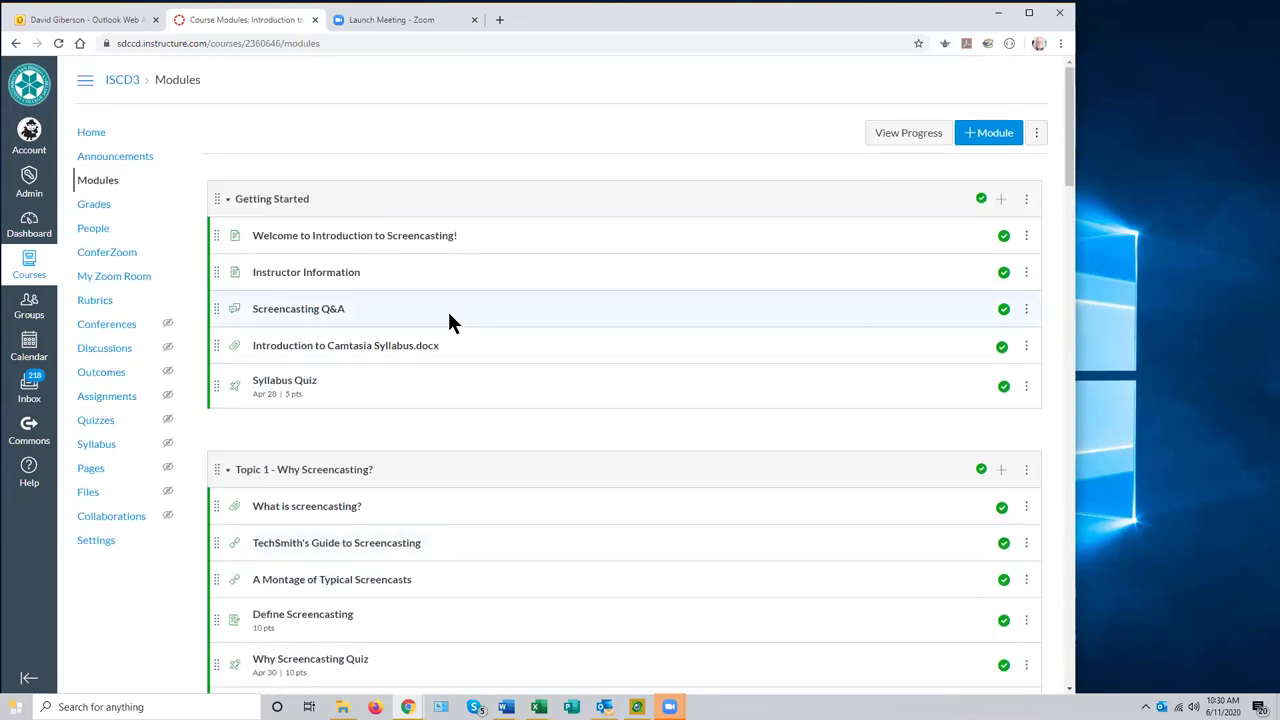
{"action": "scroll", "coordinate": [568, 392], "scroll_direction": "down", "scroll_amount": 1}
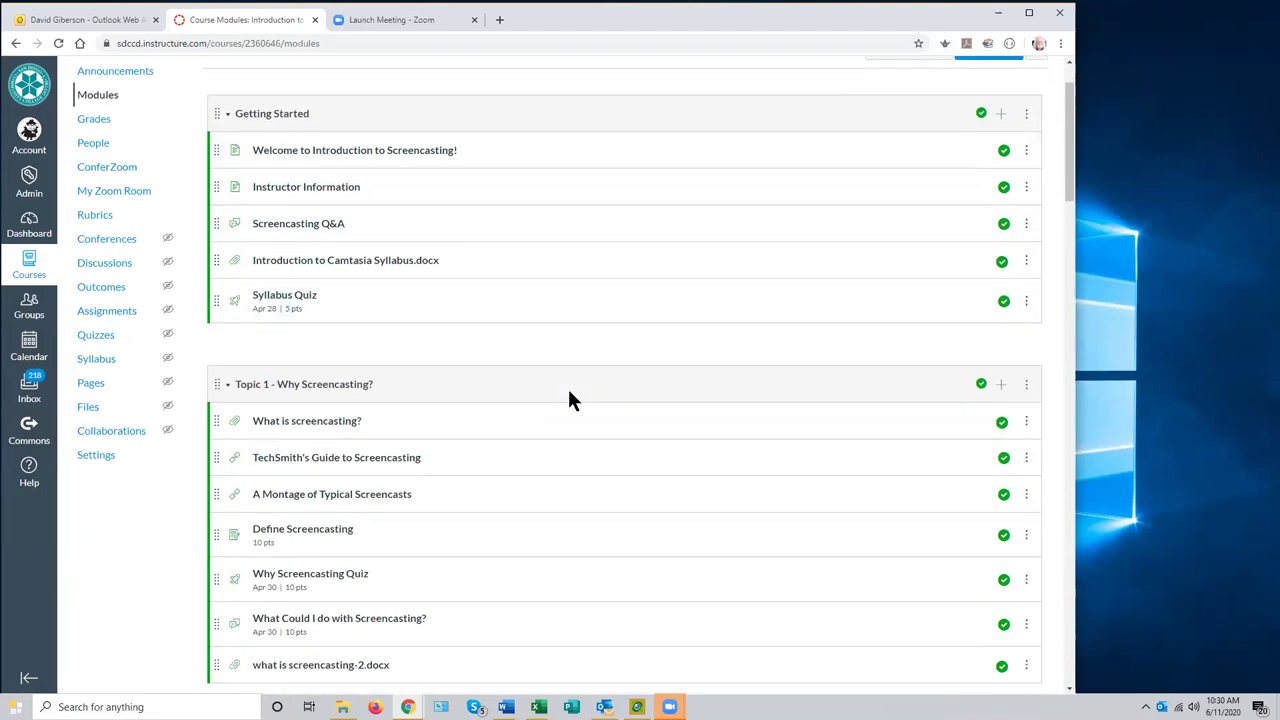
{"action": "scroll", "coordinate": [567, 386], "scroll_direction": "down", "scroll_amount": 1}
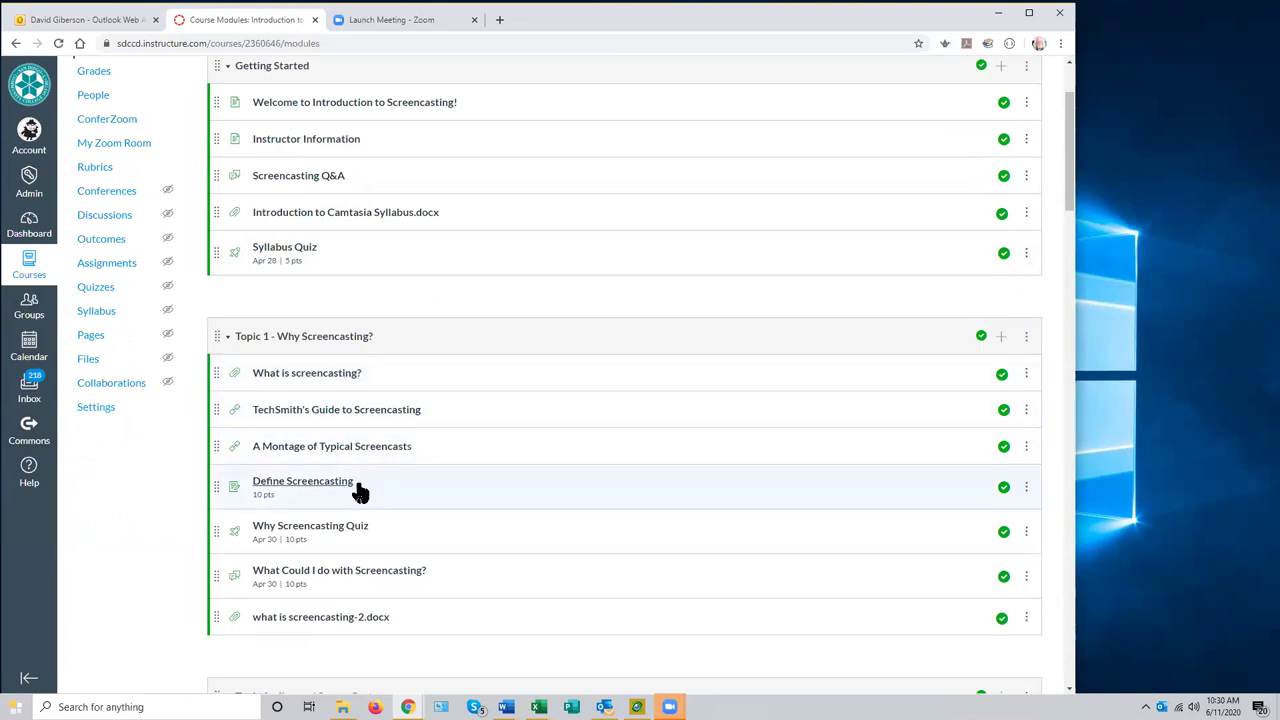
{"action": "scroll", "coordinate": [593, 479], "scroll_direction": "down", "scroll_amount": 3}
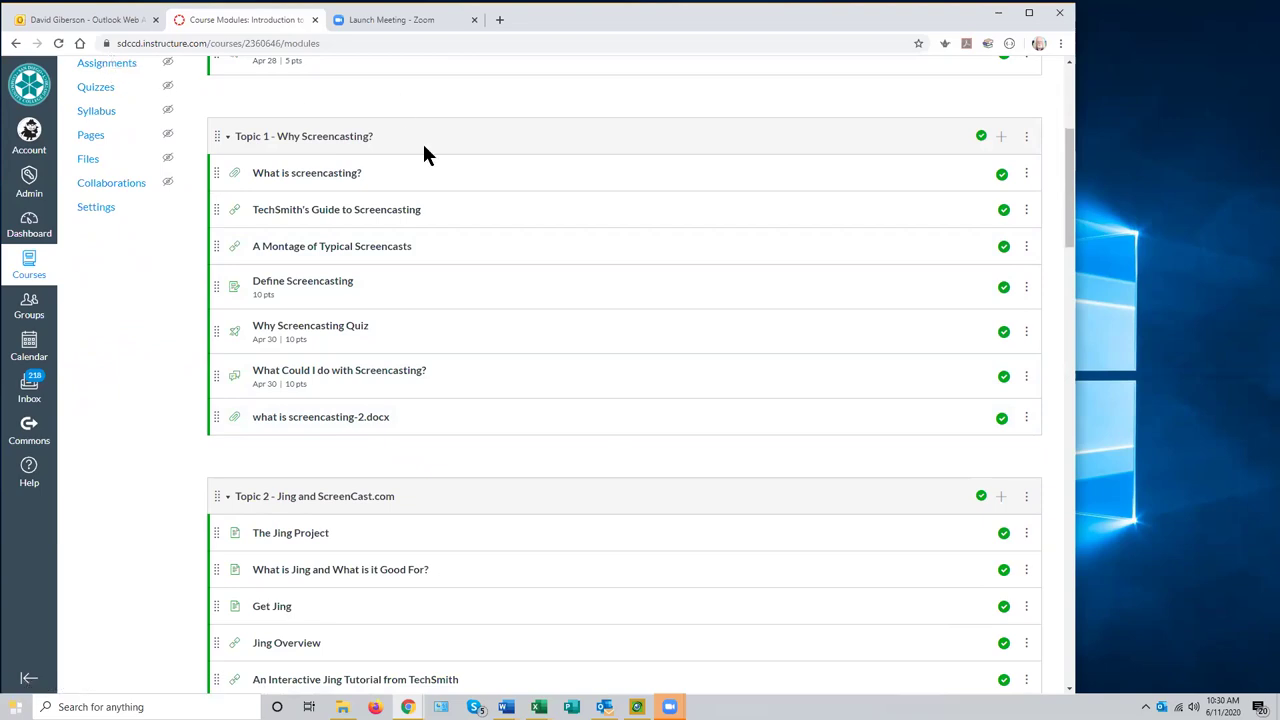
{"action": "scroll", "coordinate": [420, 150], "scroll_direction": "down", "scroll_amount": 1}
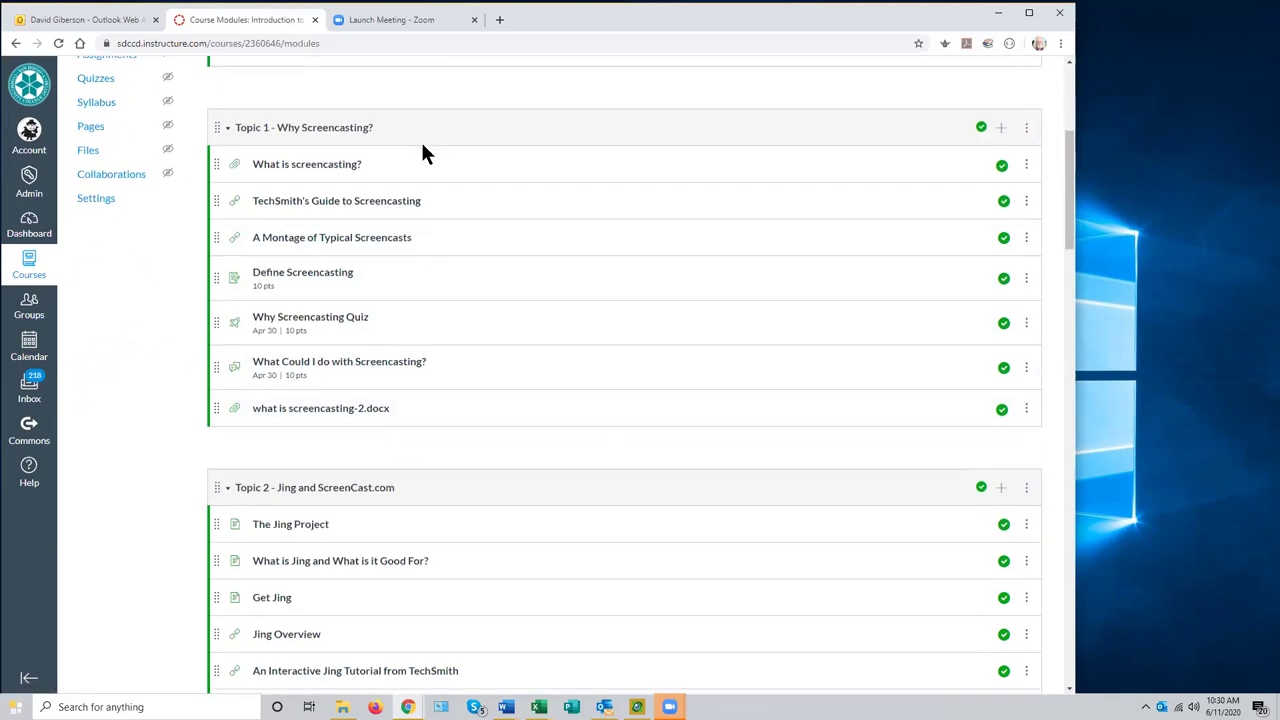
{"action": "scroll", "coordinate": [498, 185], "scroll_direction": "down", "scroll_amount": 1}
{"action": "scroll", "coordinate": [505, 178], "scroll_direction": "down", "scroll_amount": 4}
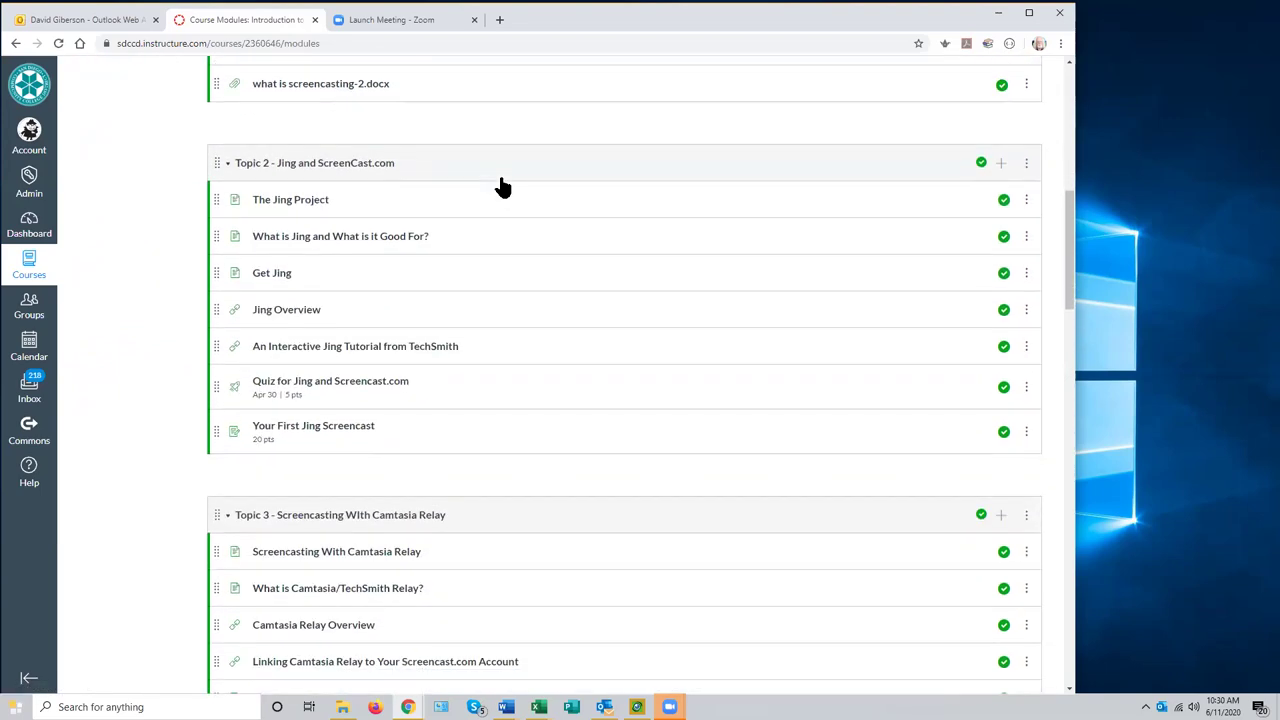
{"action": "scroll", "coordinate": [514, 172], "scroll_direction": "down", "scroll_amount": 1}
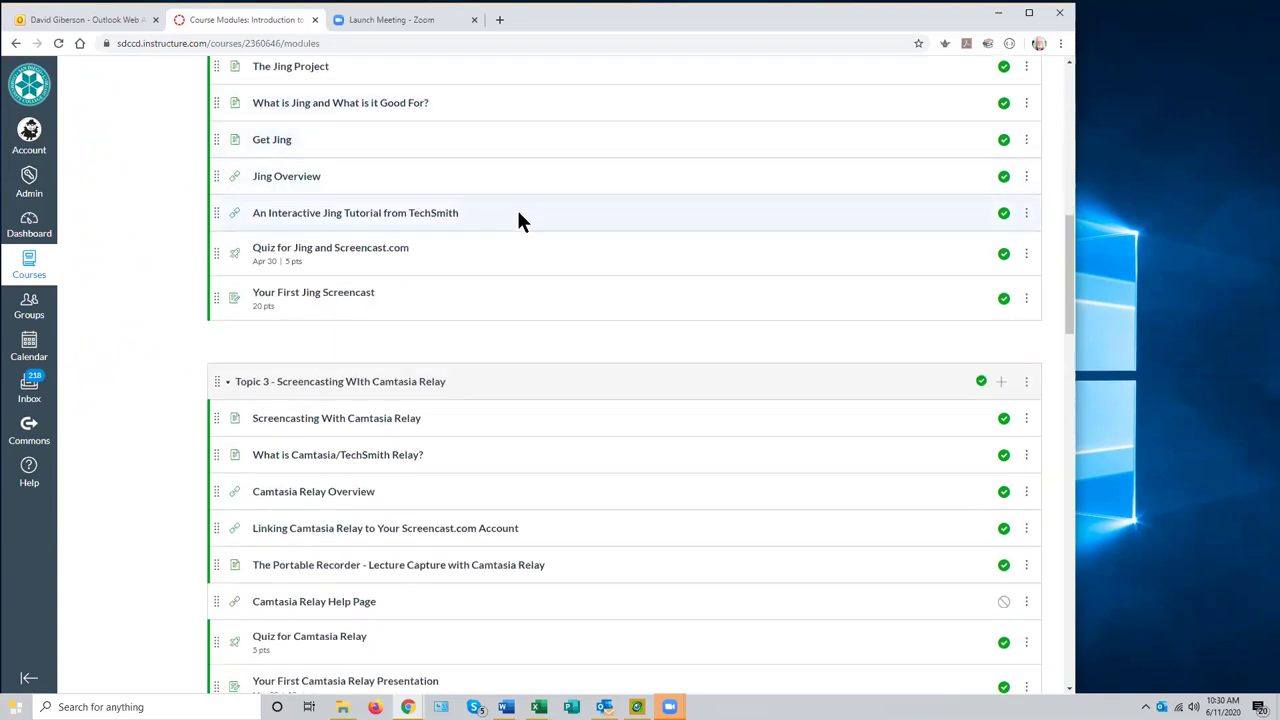
{"action": "scroll", "coordinate": [516, 214], "scroll_direction": "up", "scroll_amount": 1}
{"action": "scroll", "coordinate": [516, 214], "scroll_direction": "down", "scroll_amount": 1}
{"action": "scroll", "coordinate": [515, 207], "scroll_direction": "up", "scroll_amount": 7}
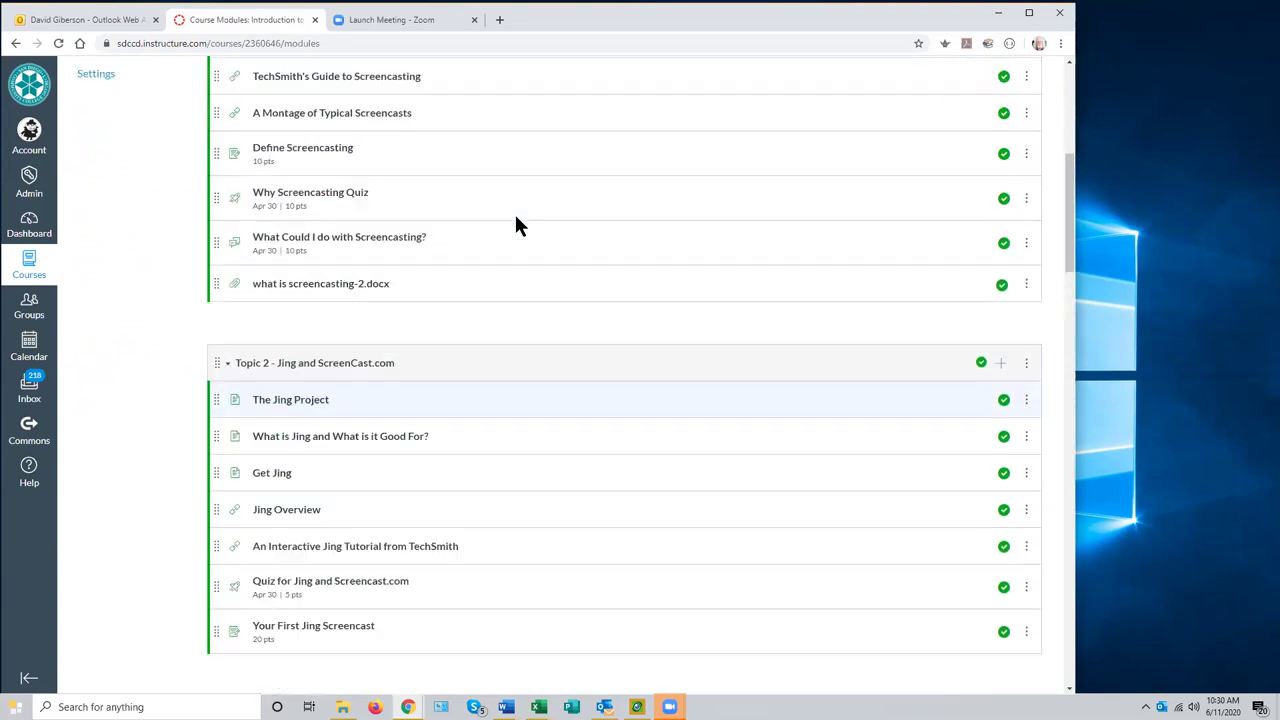
{"action": "scroll", "coordinate": [574, 314], "scroll_direction": "down", "scroll_amount": 7}
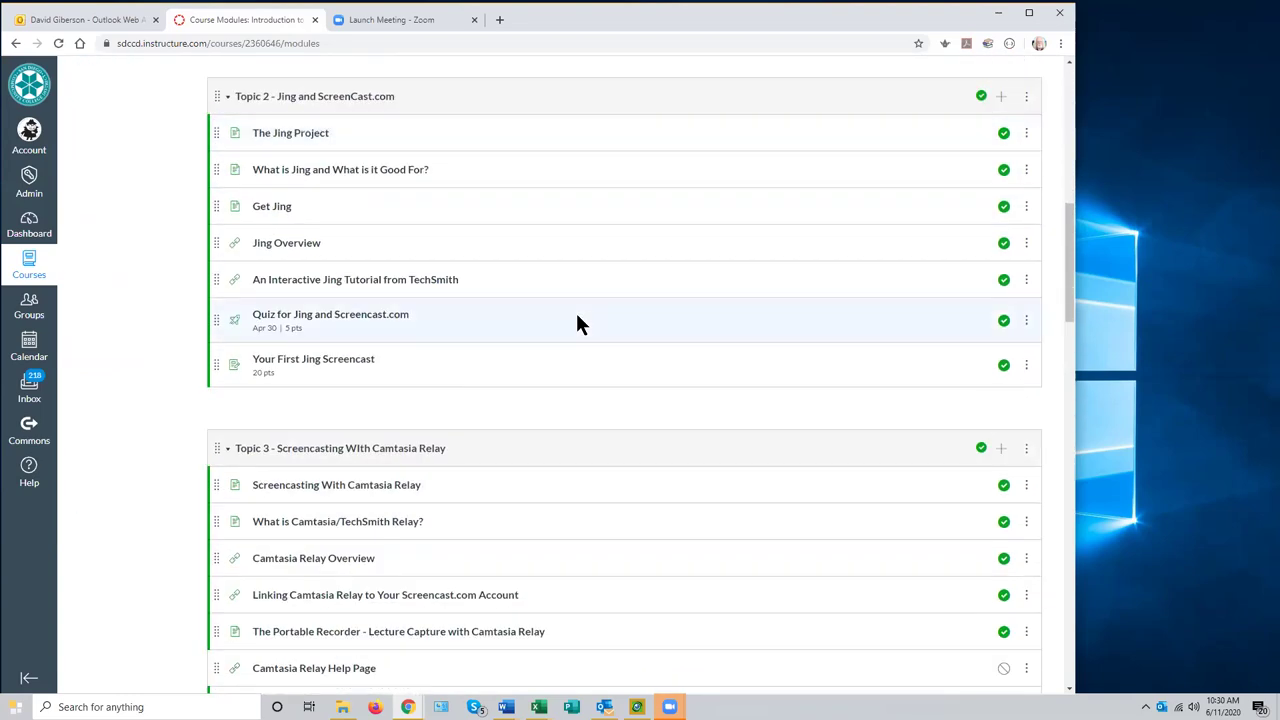
{"action": "scroll", "coordinate": [577, 322], "scroll_direction": "down", "scroll_amount": 5}
{"action": "scroll", "coordinate": [577, 326], "scroll_direction": "down", "scroll_amount": 1}
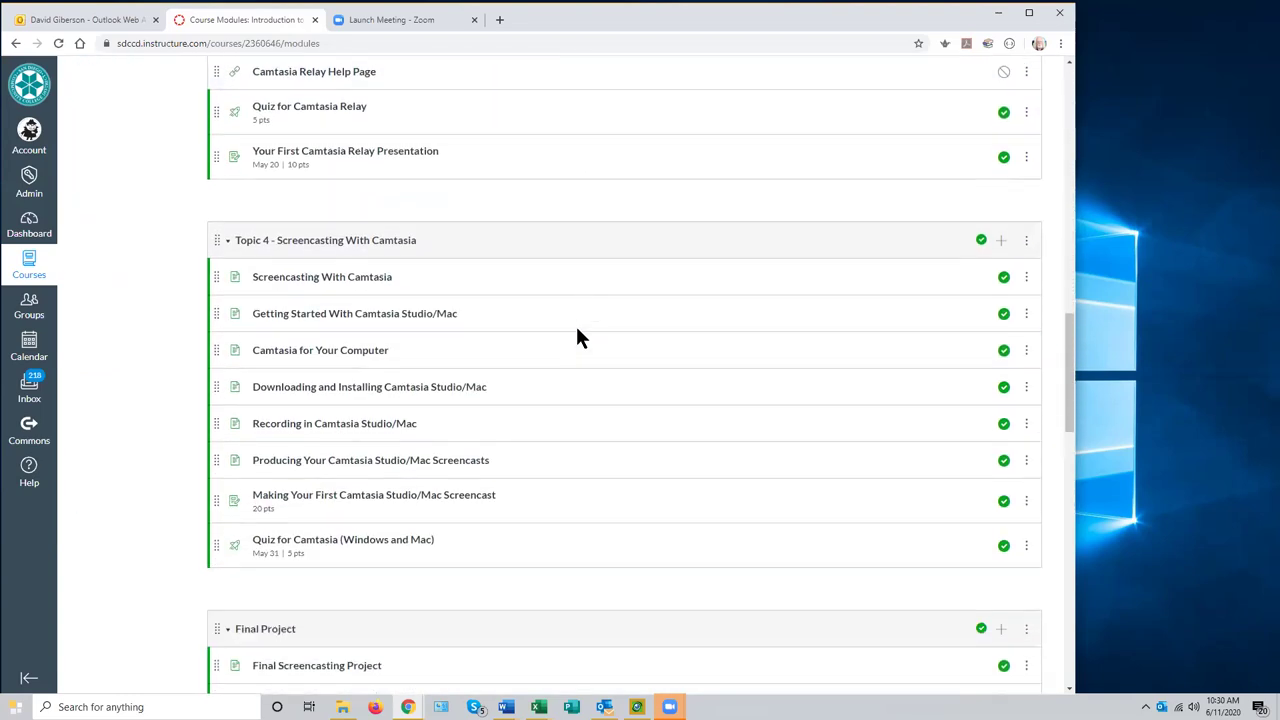
{"action": "scroll", "coordinate": [577, 326], "scroll_direction": "up", "scroll_amount": 13}
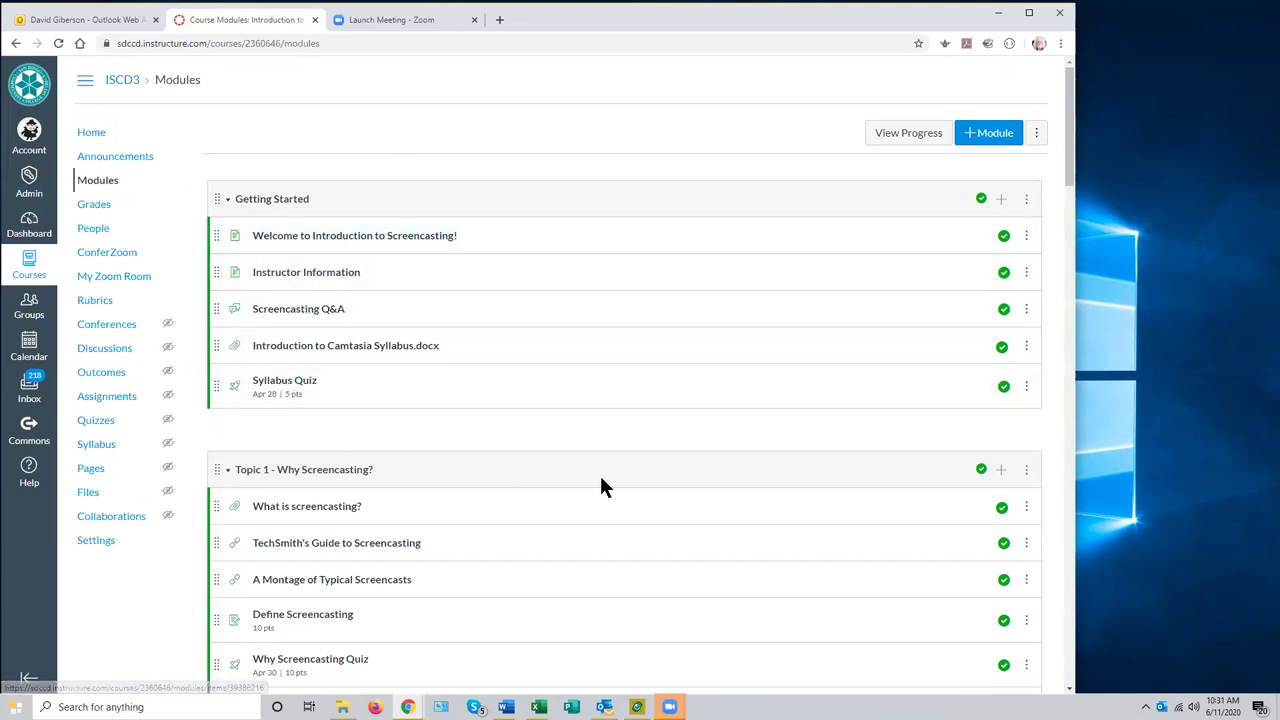
{"action": "scroll", "coordinate": [603, 480], "scroll_direction": "down", "scroll_amount": 9}
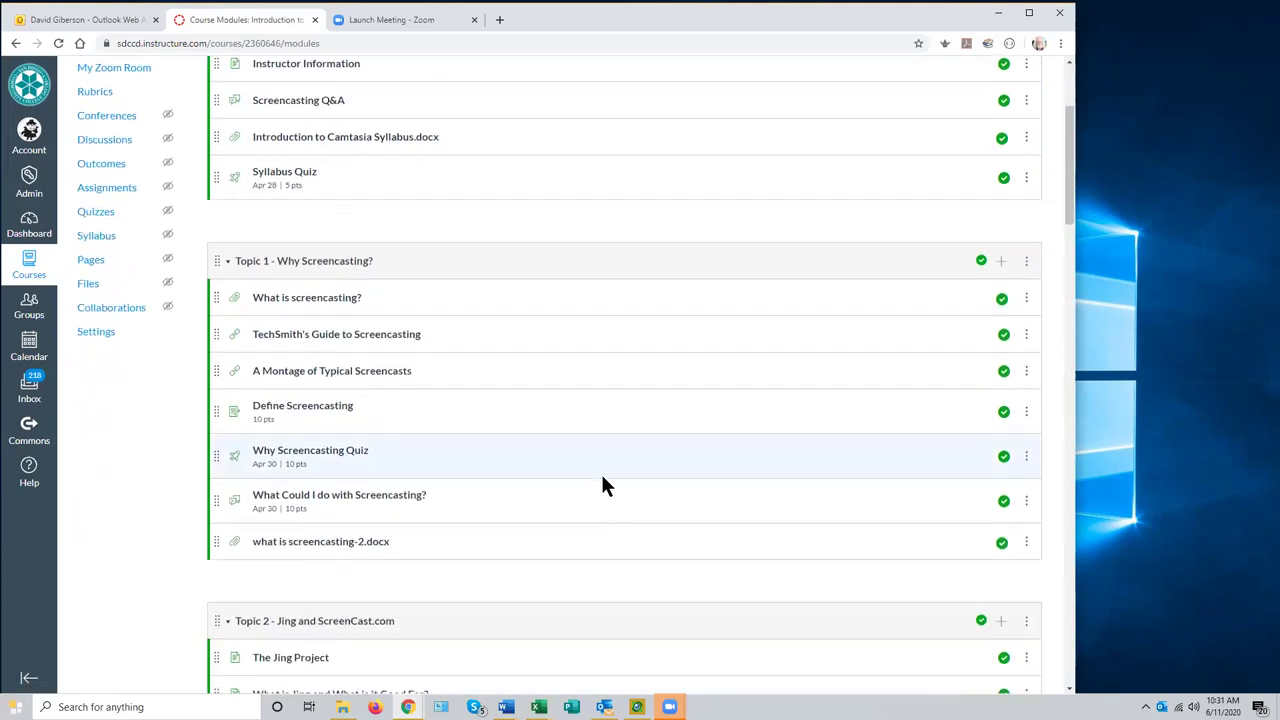
{"action": "scroll", "coordinate": [604, 474], "scroll_direction": "down", "scroll_amount": 12}
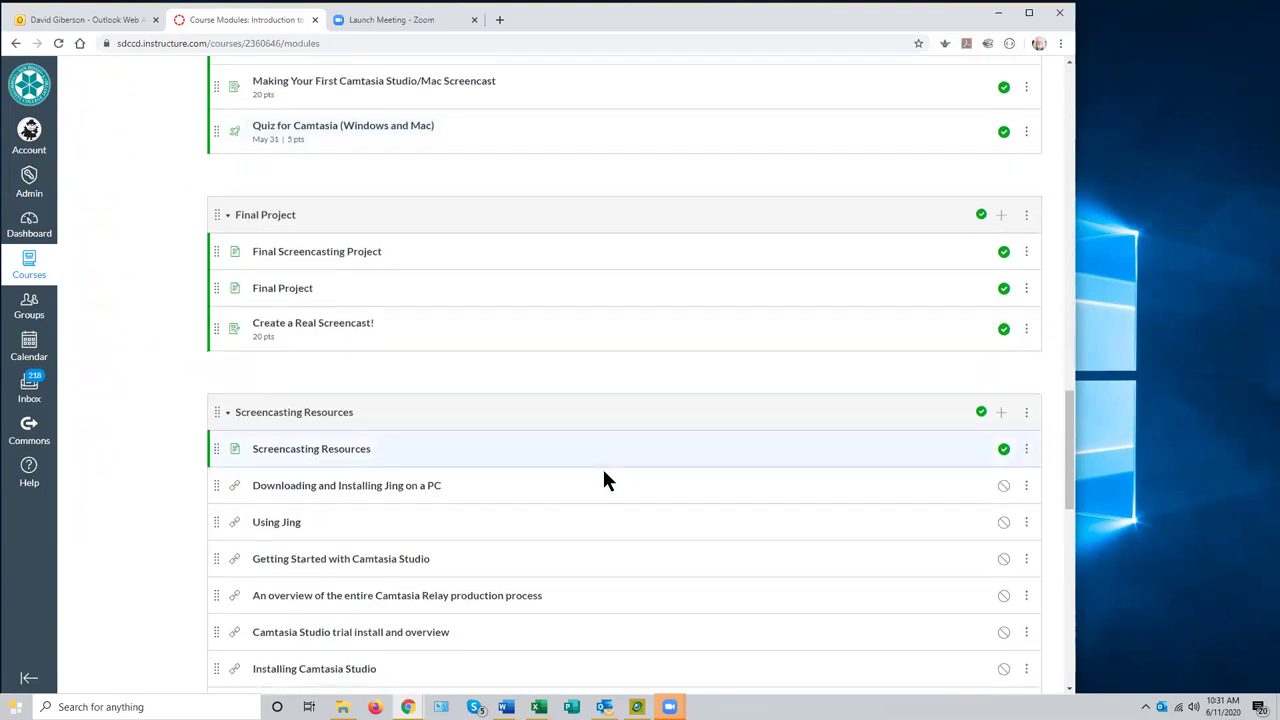
{"action": "scroll", "coordinate": [602, 471], "scroll_direction": "up", "scroll_amount": 2}
{"action": "scroll", "coordinate": [602, 480], "scroll_direction": "up", "scroll_amount": 3}
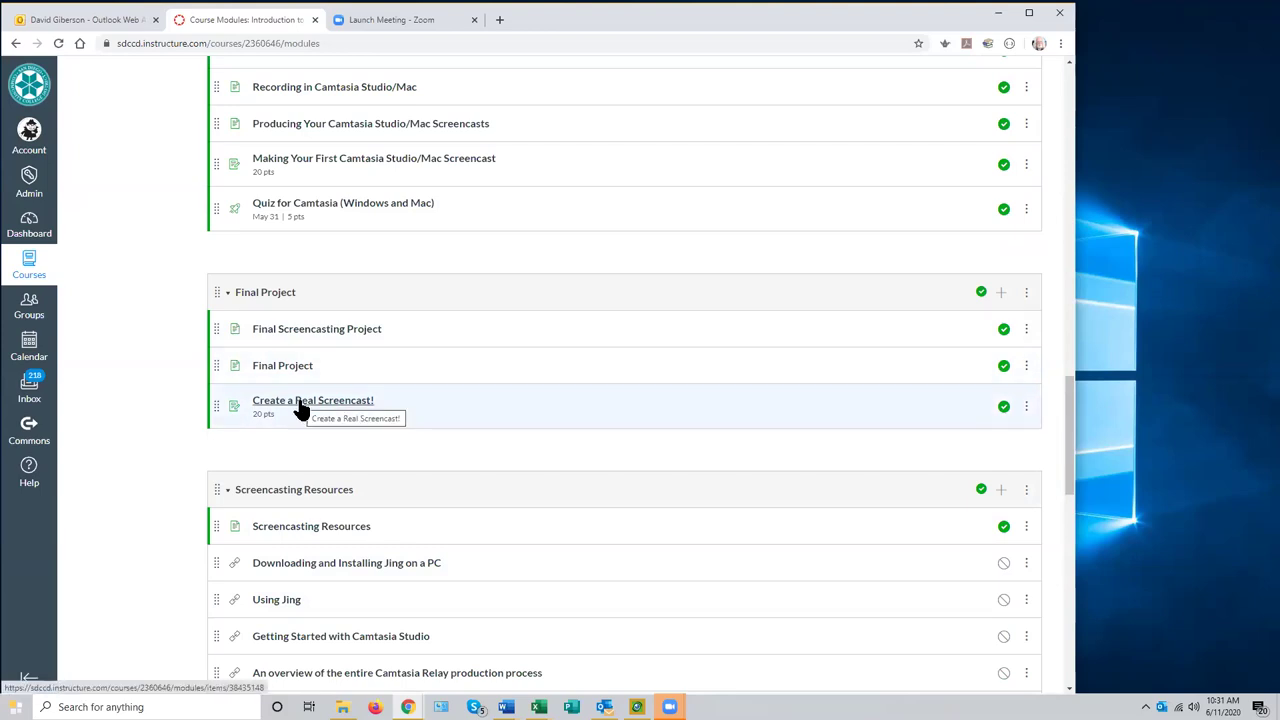
{"action": "scroll", "coordinate": [521, 360], "scroll_direction": "up", "scroll_amount": 8}
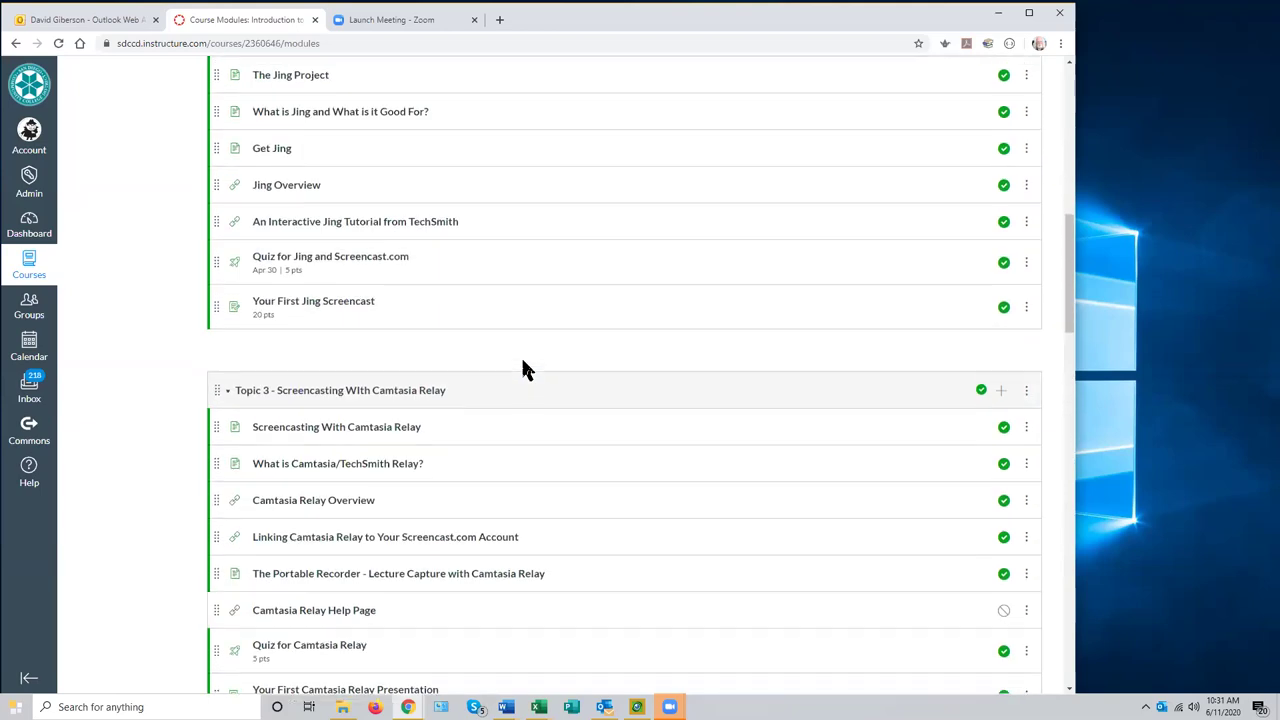
{"action": "scroll", "coordinate": [522, 362], "scroll_direction": "up", "scroll_amount": 10}
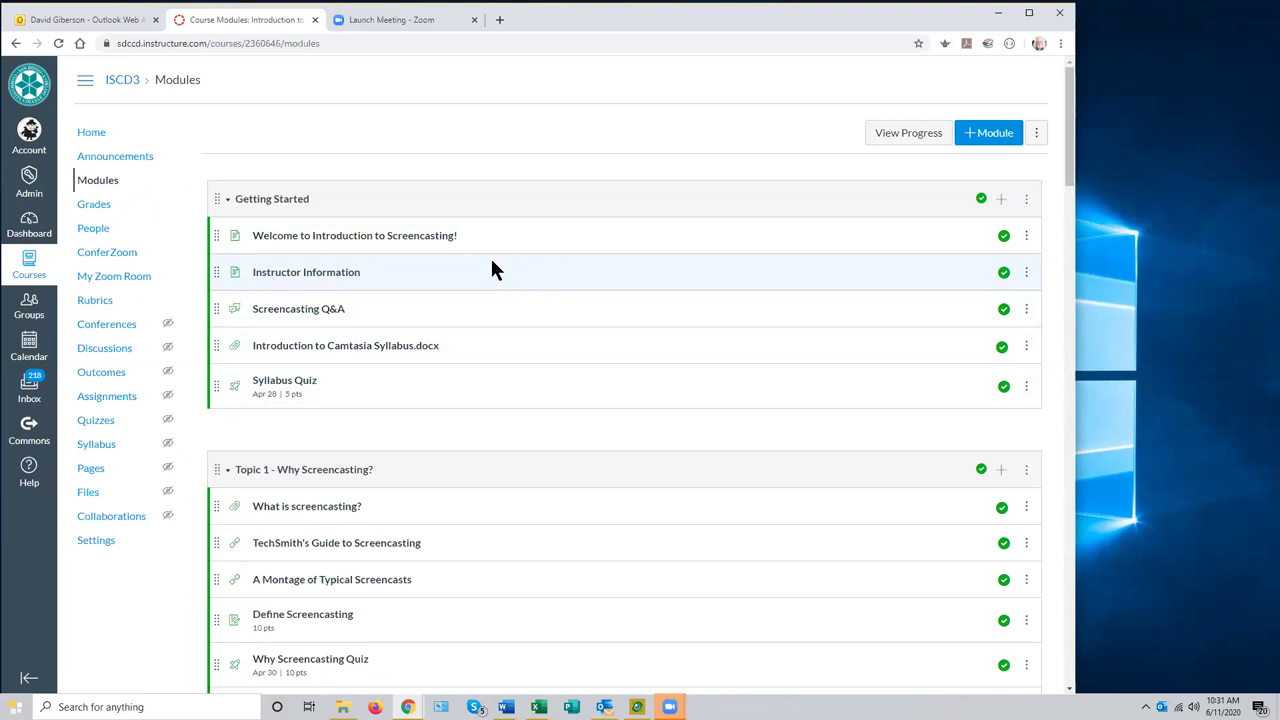
{"action": "scroll", "coordinate": [492, 268], "scroll_direction": "down", "scroll_amount": 3}
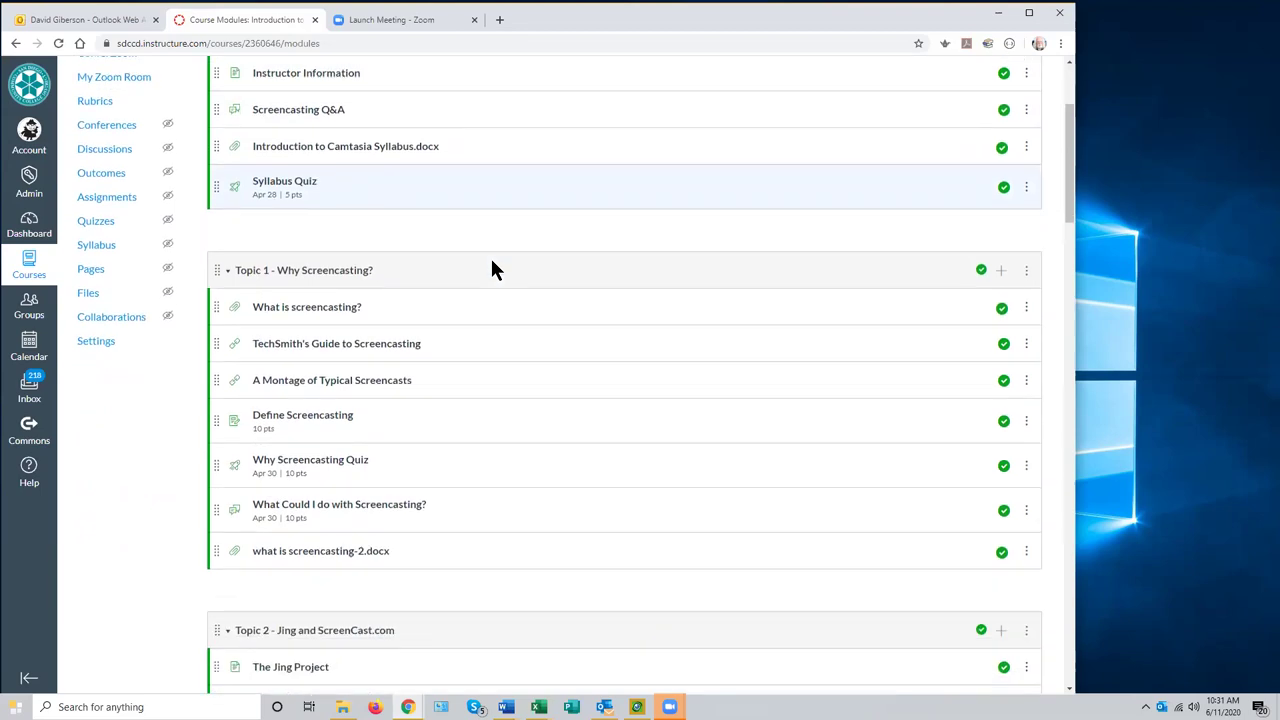
{"action": "scroll", "coordinate": [492, 265], "scroll_direction": "down", "scroll_amount": 6}
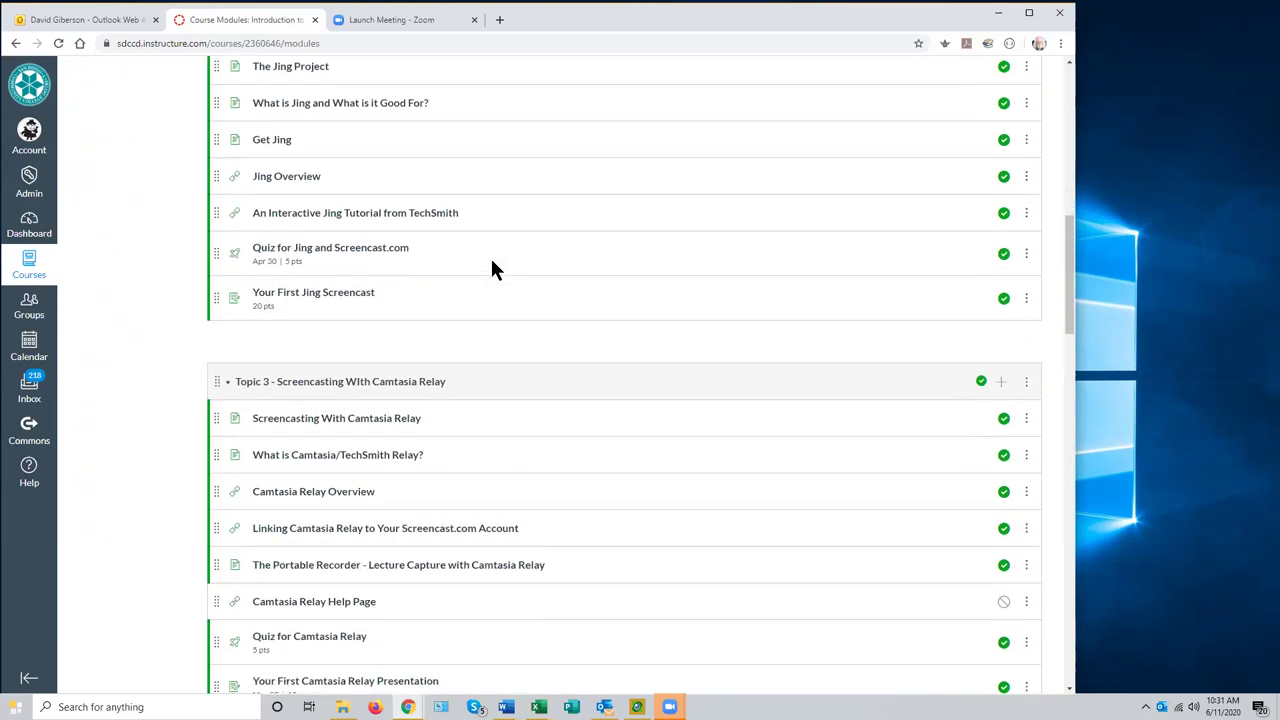
{"action": "scroll", "coordinate": [492, 263], "scroll_direction": "down", "scroll_amount": 2}
{"action": "scroll", "coordinate": [490, 263], "scroll_direction": "up", "scroll_amount": 9}
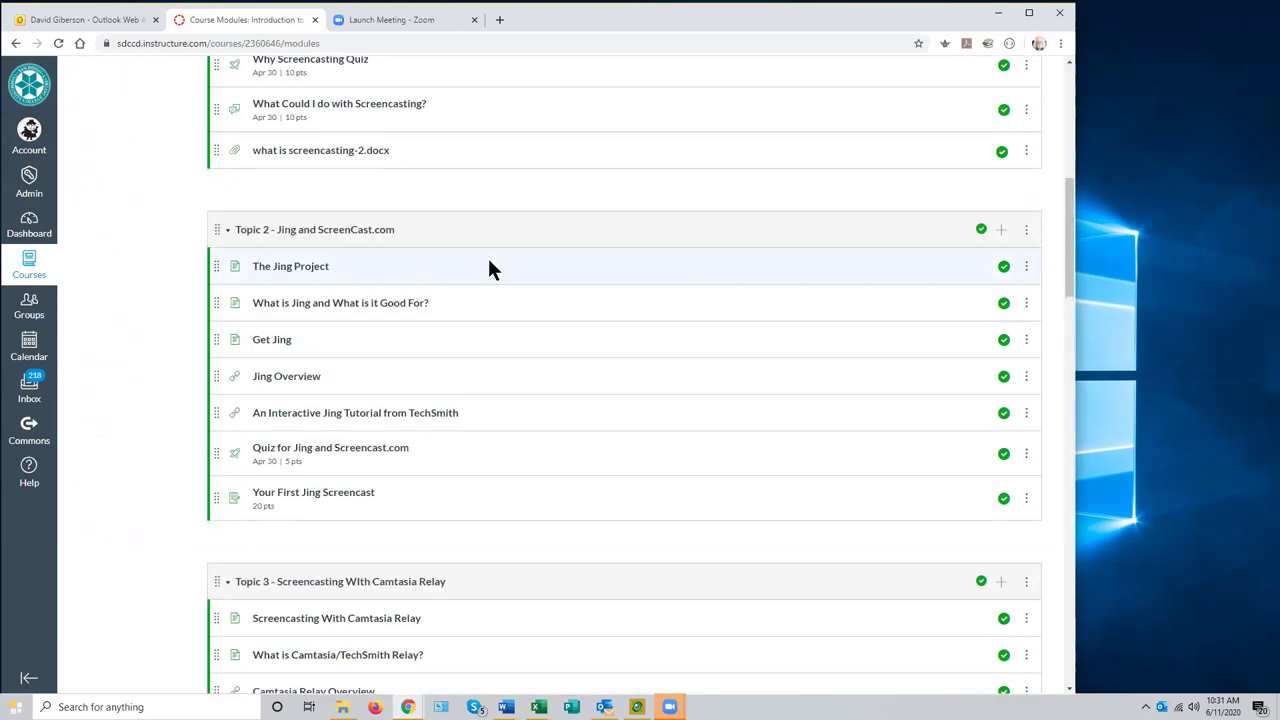
{"action": "scroll", "coordinate": [489, 270], "scroll_direction": "up", "scroll_amount": 3}
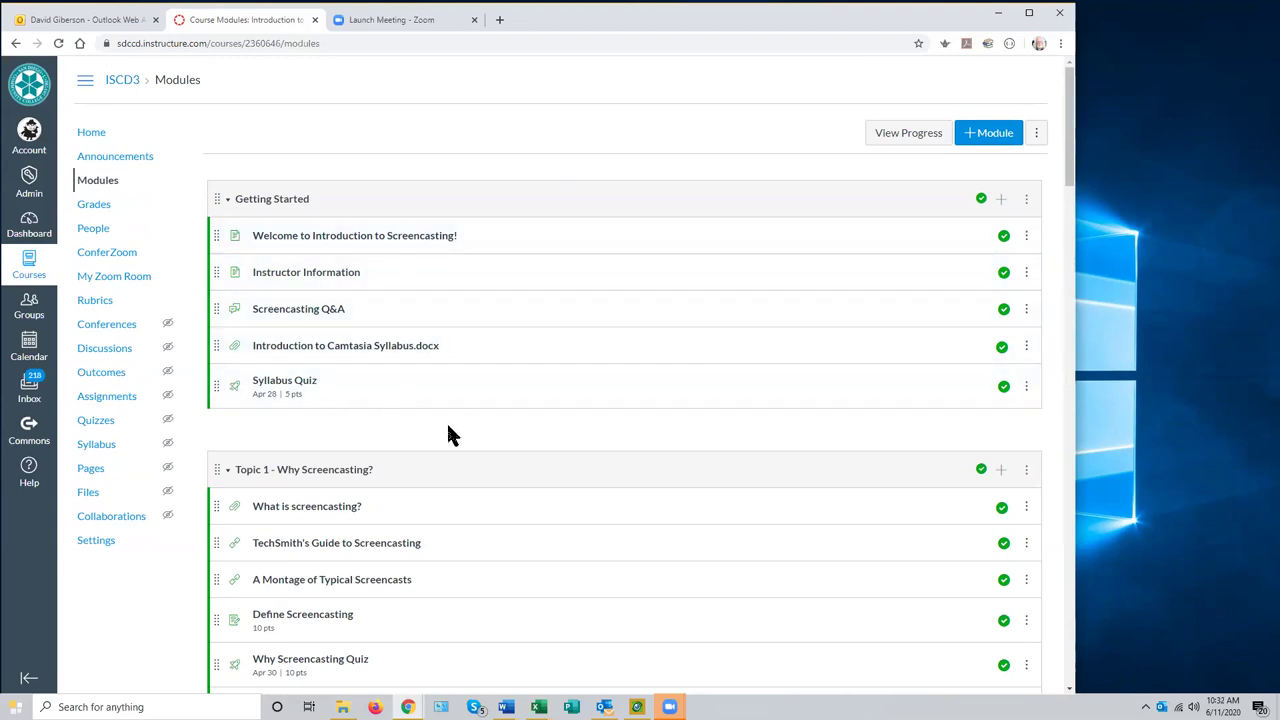
{"action": "scroll", "coordinate": [520, 378], "scroll_direction": "down", "scroll_amount": 2}
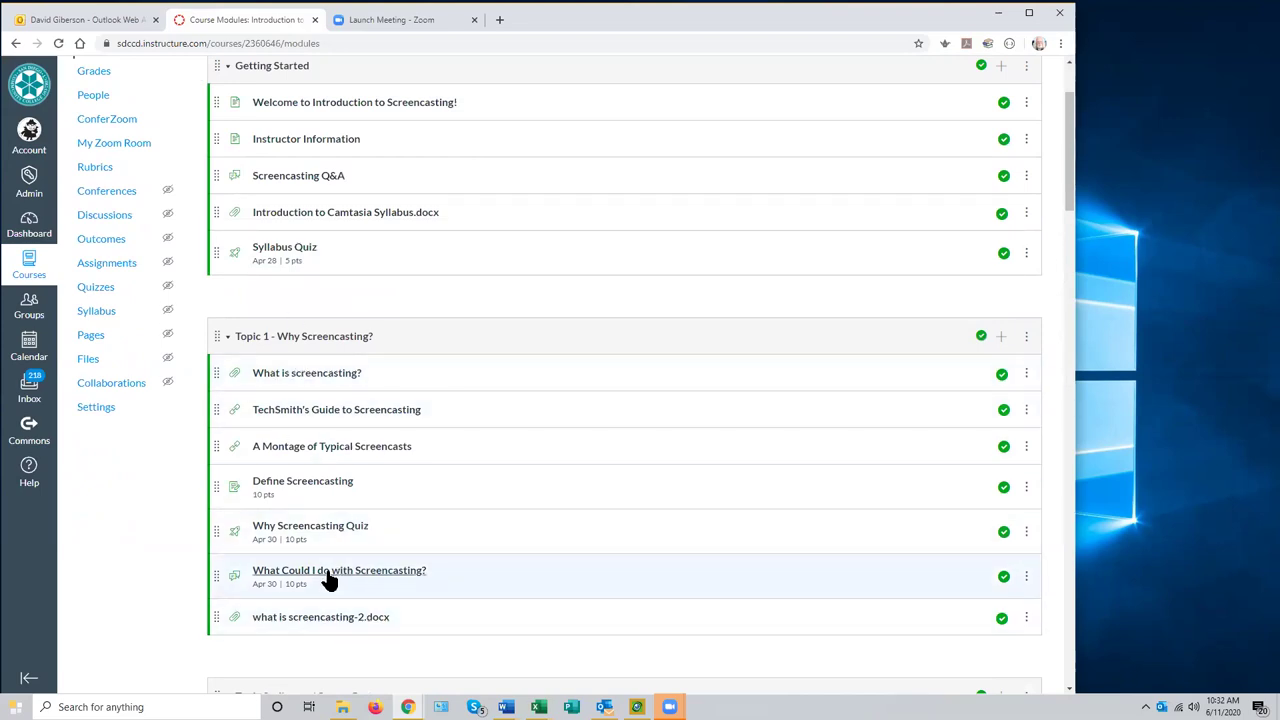
{"action": "scroll", "coordinate": [326, 573], "scroll_direction": "down", "scroll_amount": 3}
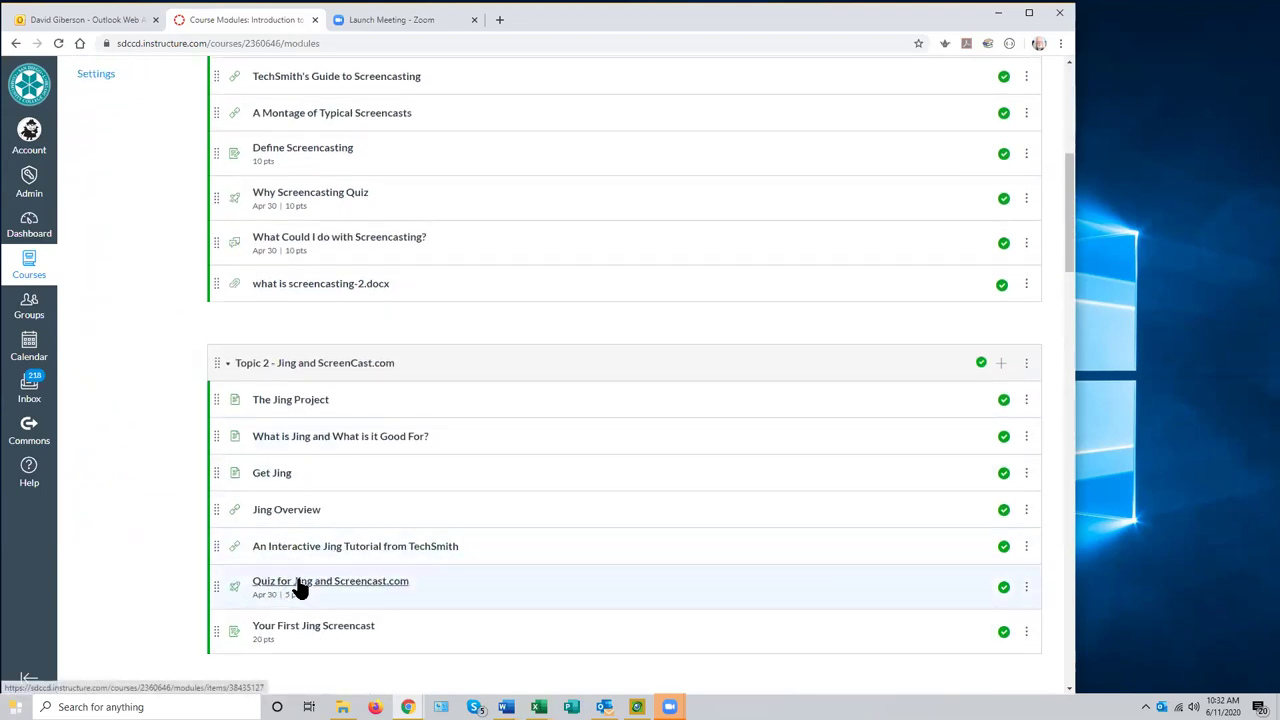
{"action": "scroll", "coordinate": [317, 605], "scroll_direction": "up", "scroll_amount": 5}
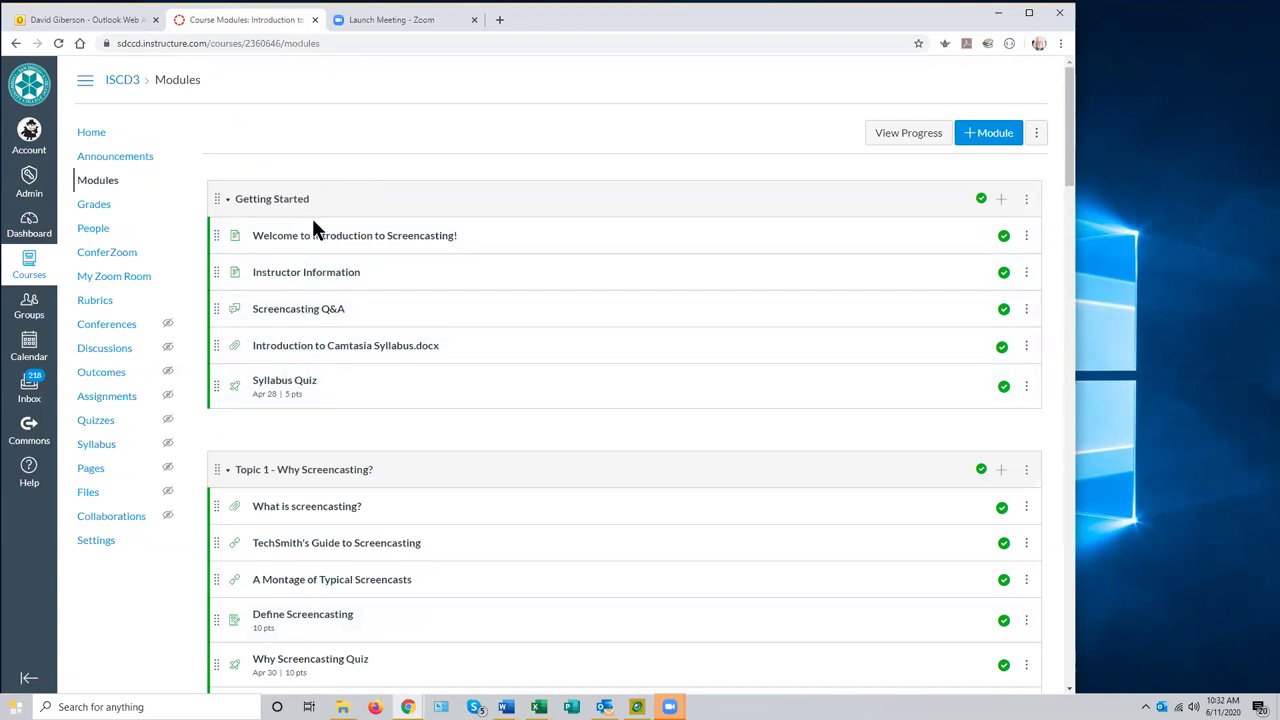
{"action": "scroll", "coordinate": [558, 340], "scroll_direction": "down", "scroll_amount": 2}
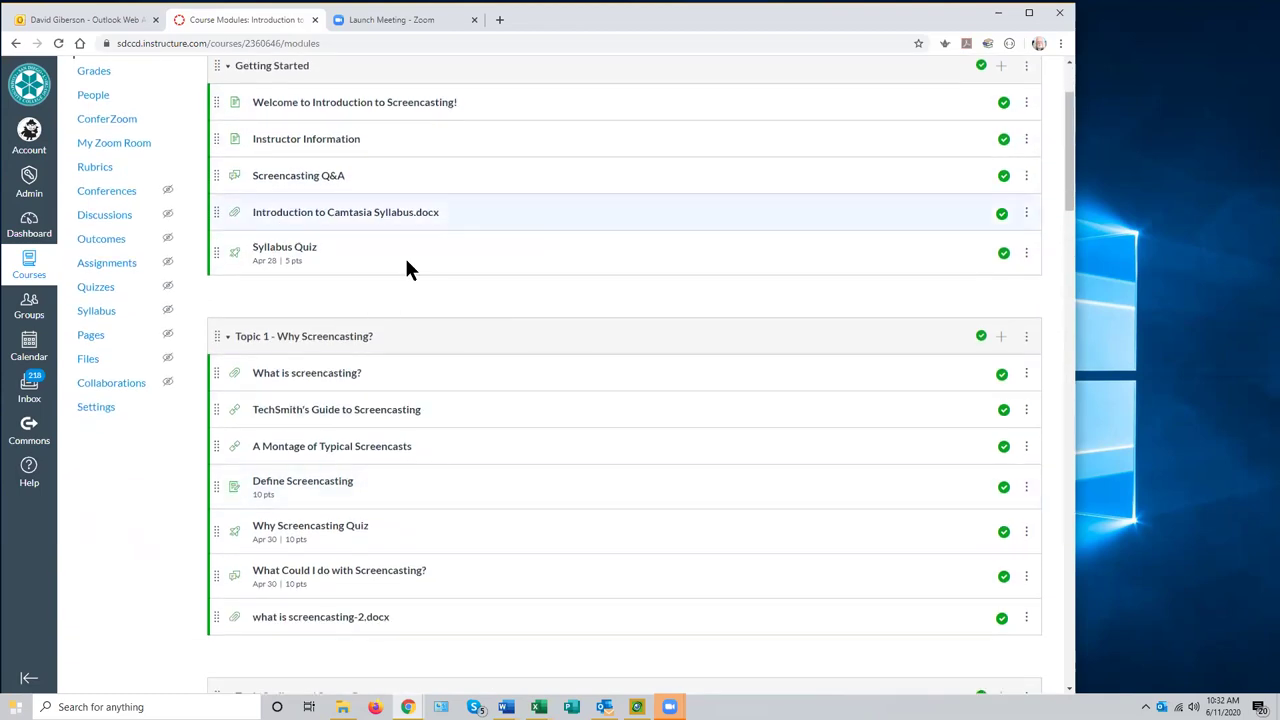
{"action": "scroll", "coordinate": [510, 433], "scroll_direction": "down", "scroll_amount": 1}
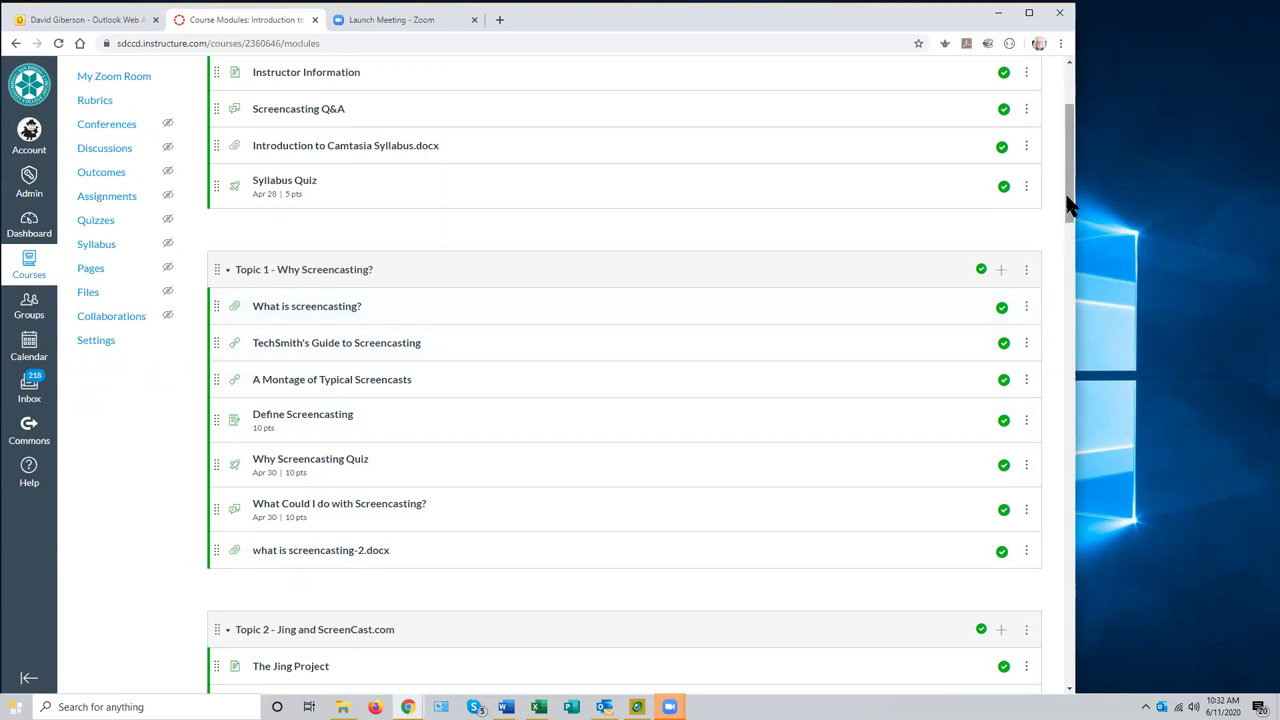
{"action": "scroll", "coordinate": [1068, 205], "scroll_direction": "up", "scroll_amount": 2}
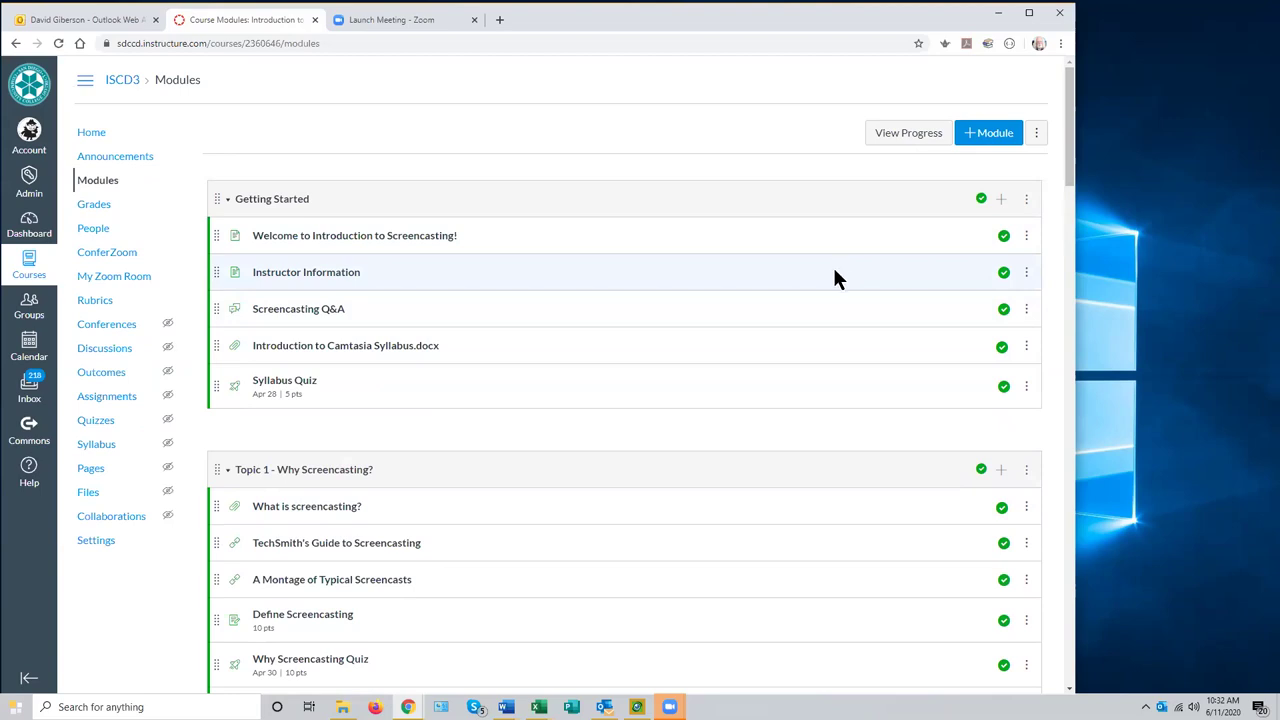
{"action": "scroll", "coordinate": [809, 314], "scroll_direction": "down", "scroll_amount": 2}
{"action": "scroll", "coordinate": [809, 314], "scroll_direction": "up", "scroll_amount": 2}
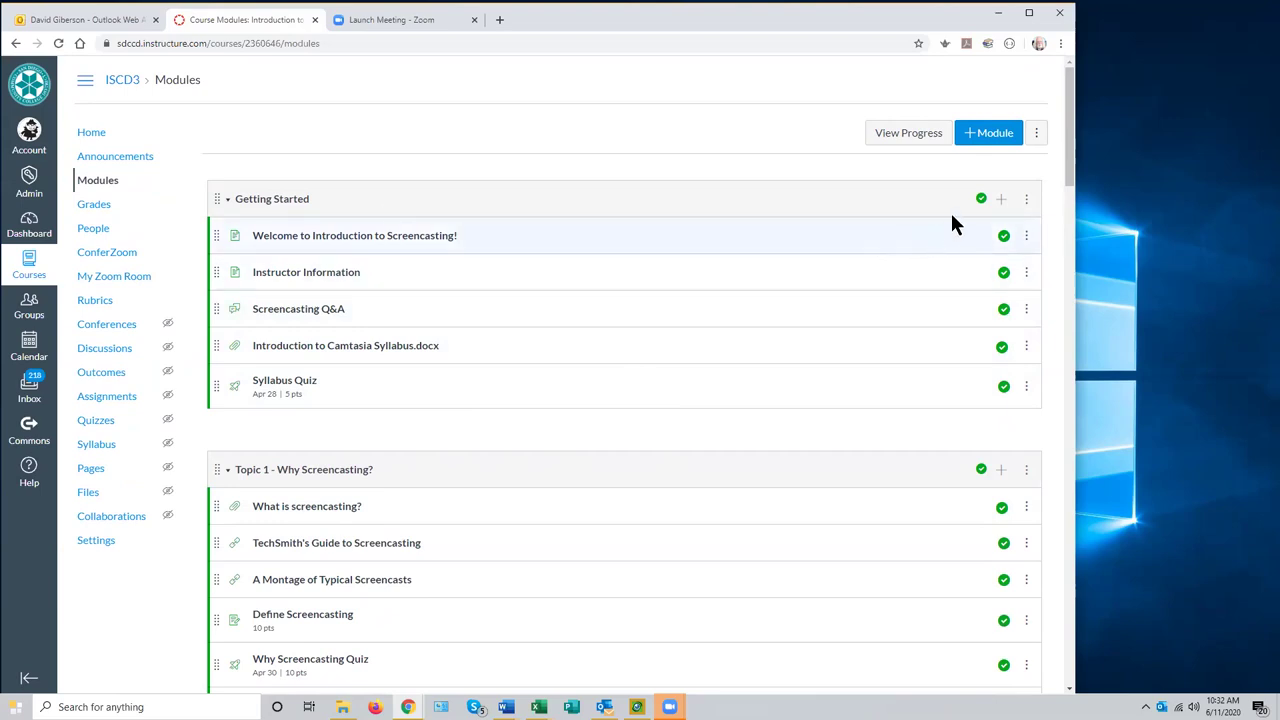
{"action": "scroll", "coordinate": [780, 330], "scroll_direction": "down", "scroll_amount": 2}
{"action": "left_click", "coordinate": [980, 270]}
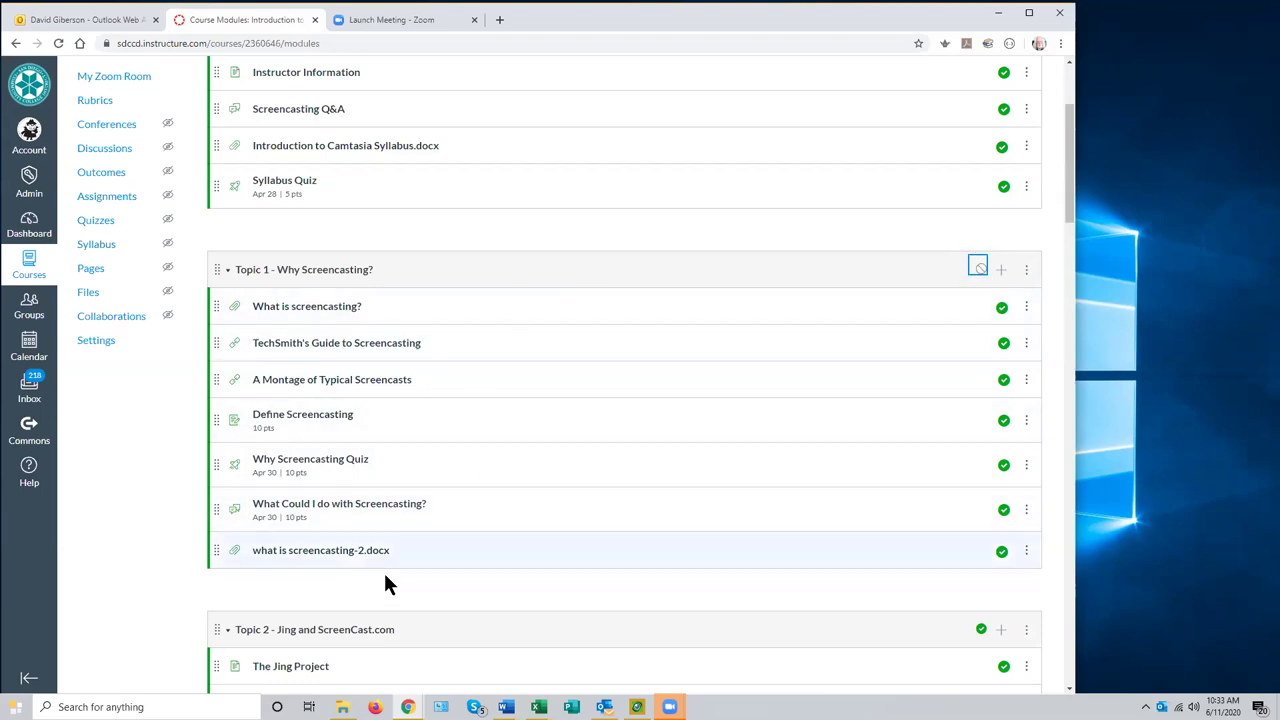
{"action": "left_click", "coordinate": [978, 268]}
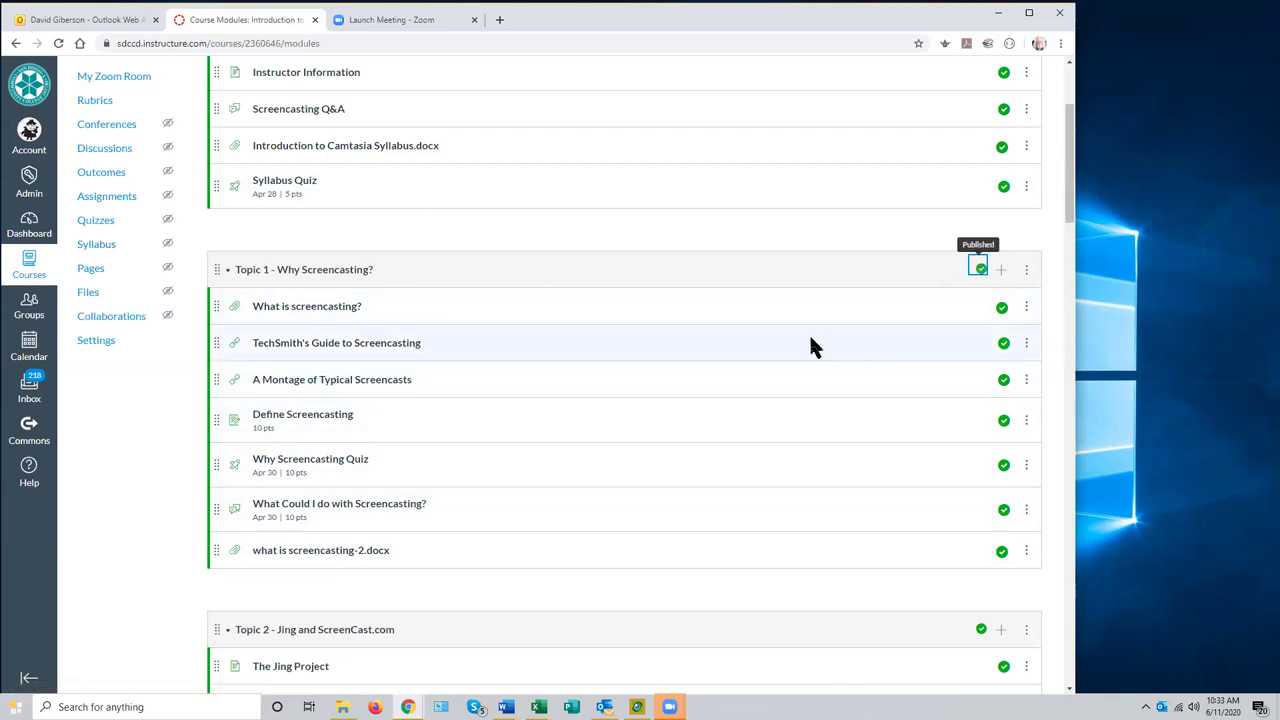
- Try locking Topic 1 until an unlock date in its settings, then close without saving
{"action": "scroll", "coordinate": [472, 190], "scroll_direction": "up", "scroll_amount": 2}
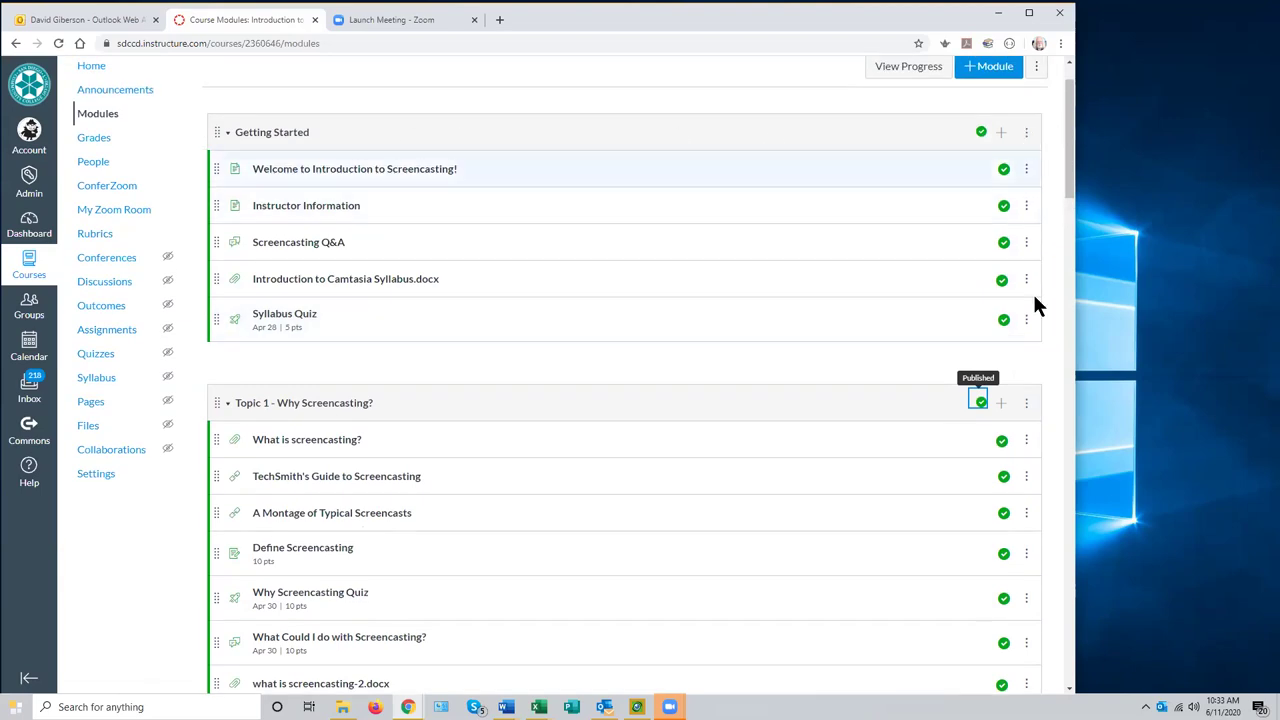
{"action": "left_click", "coordinate": [1026, 406]}
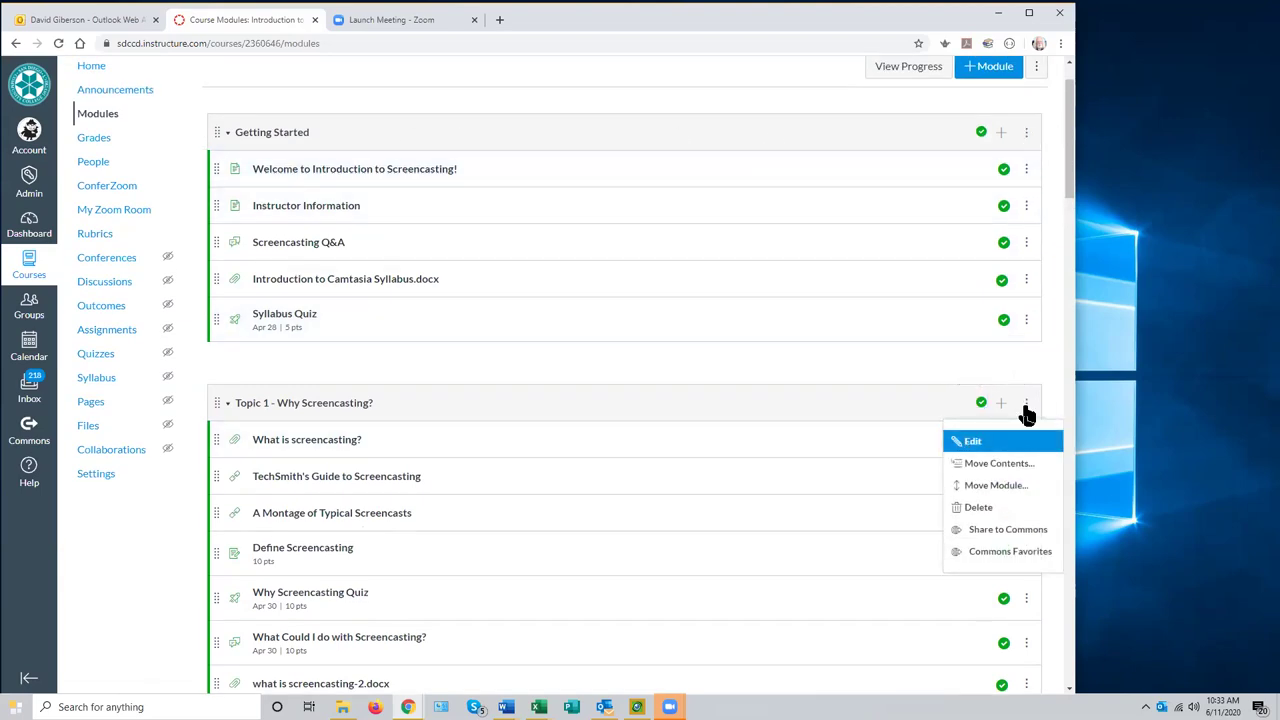
{"action": "left_click", "coordinate": [829, 341]}
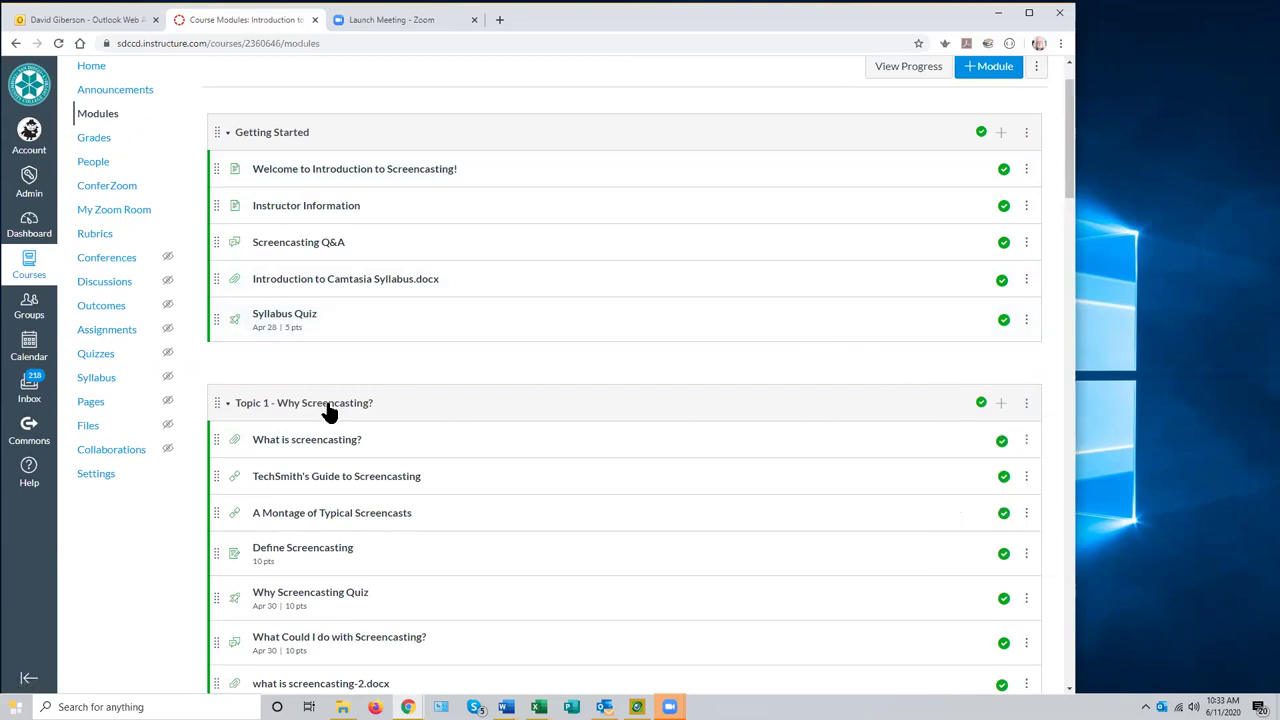
{"action": "left_click", "coordinate": [1026, 408]}
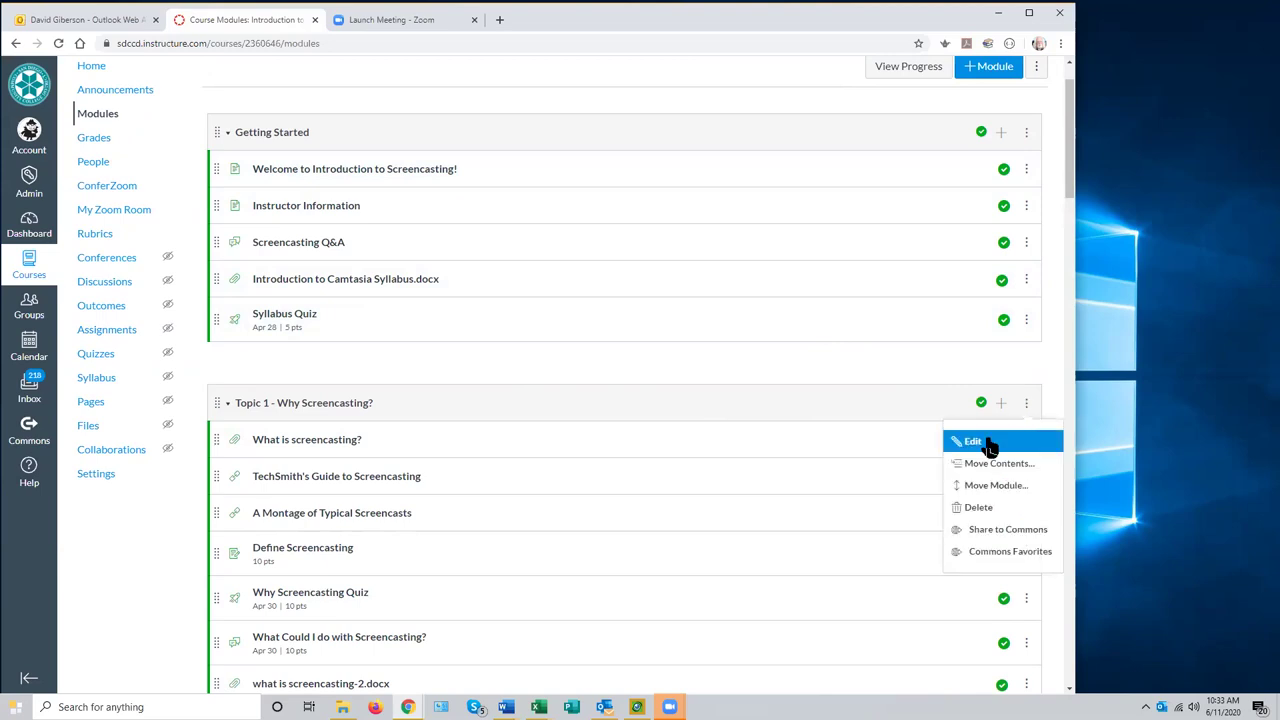
{"action": "left_click", "coordinate": [976, 442]}
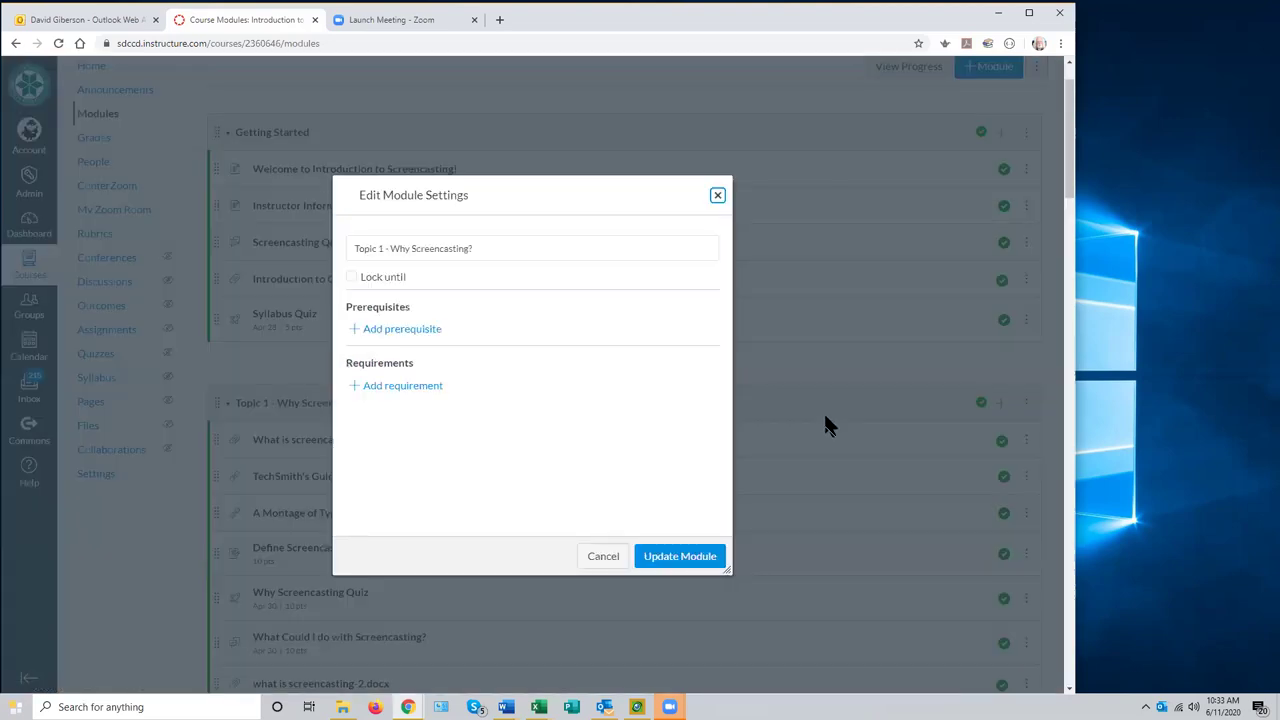
{"action": "left_click", "coordinate": [484, 248]}
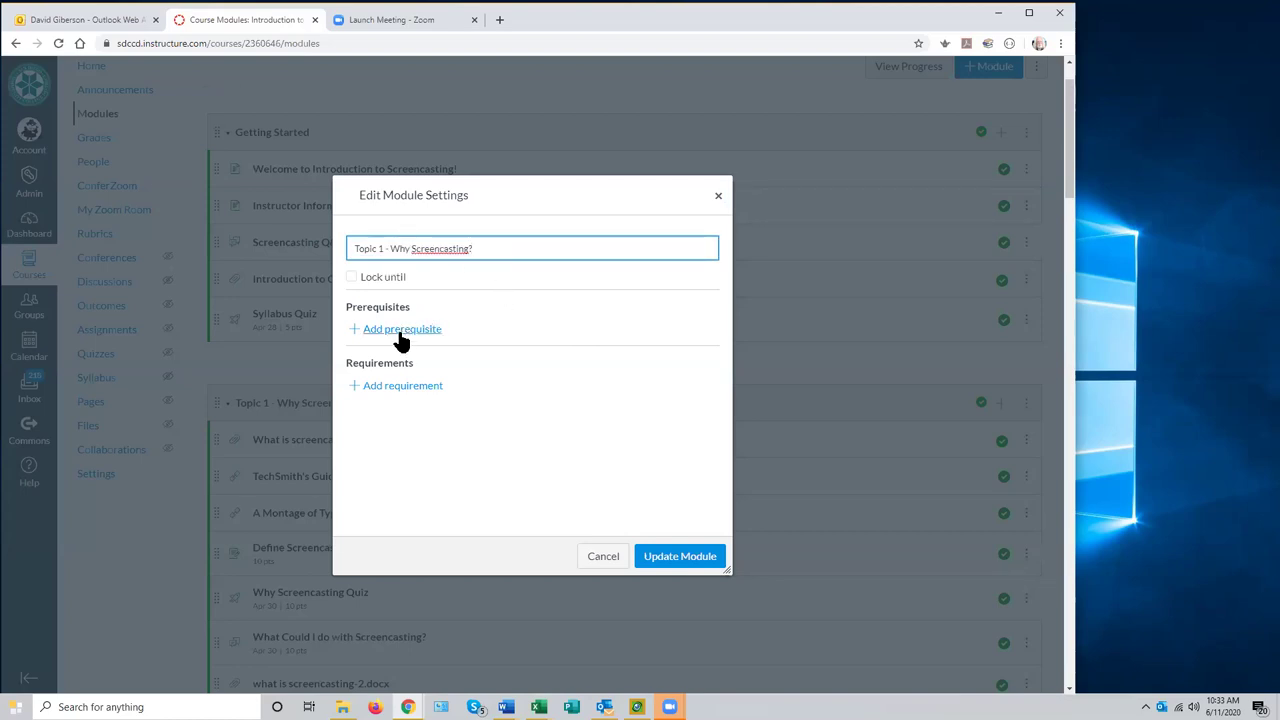
{"action": "left_click", "coordinate": [351, 277]}
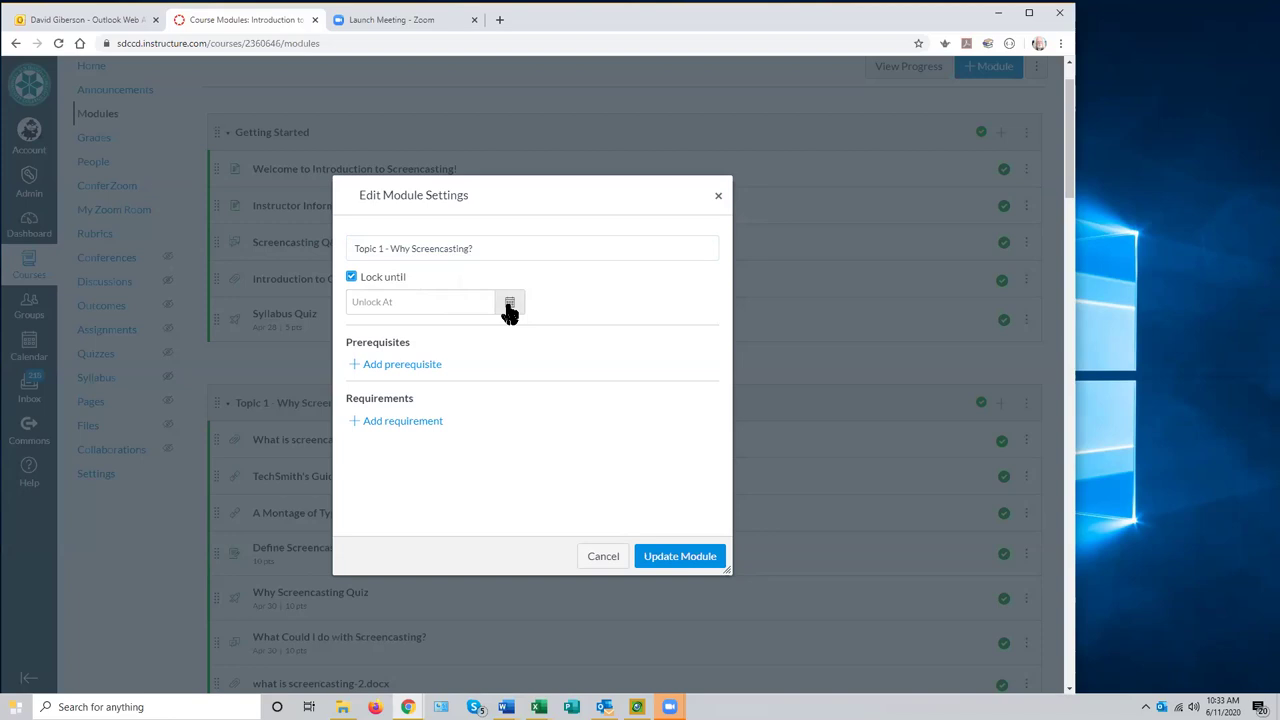
{"action": "left_click", "coordinate": [509, 310]}
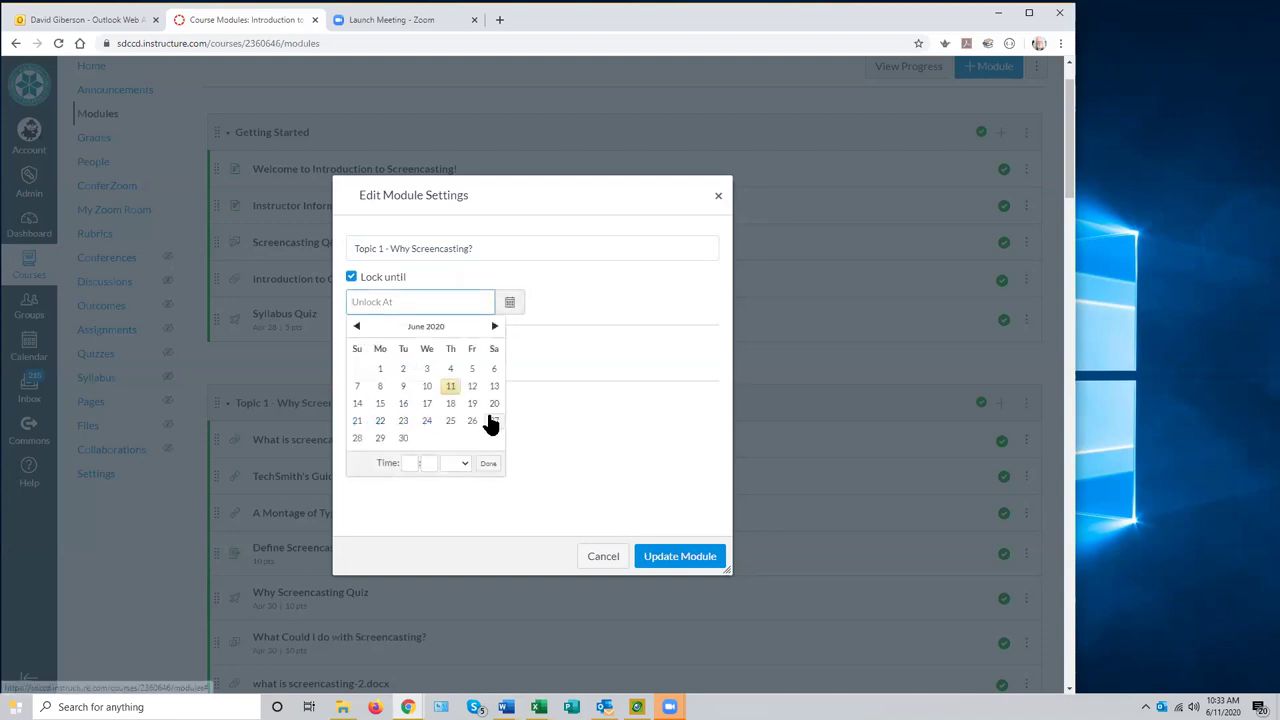
{"action": "left_click", "coordinate": [643, 371]}
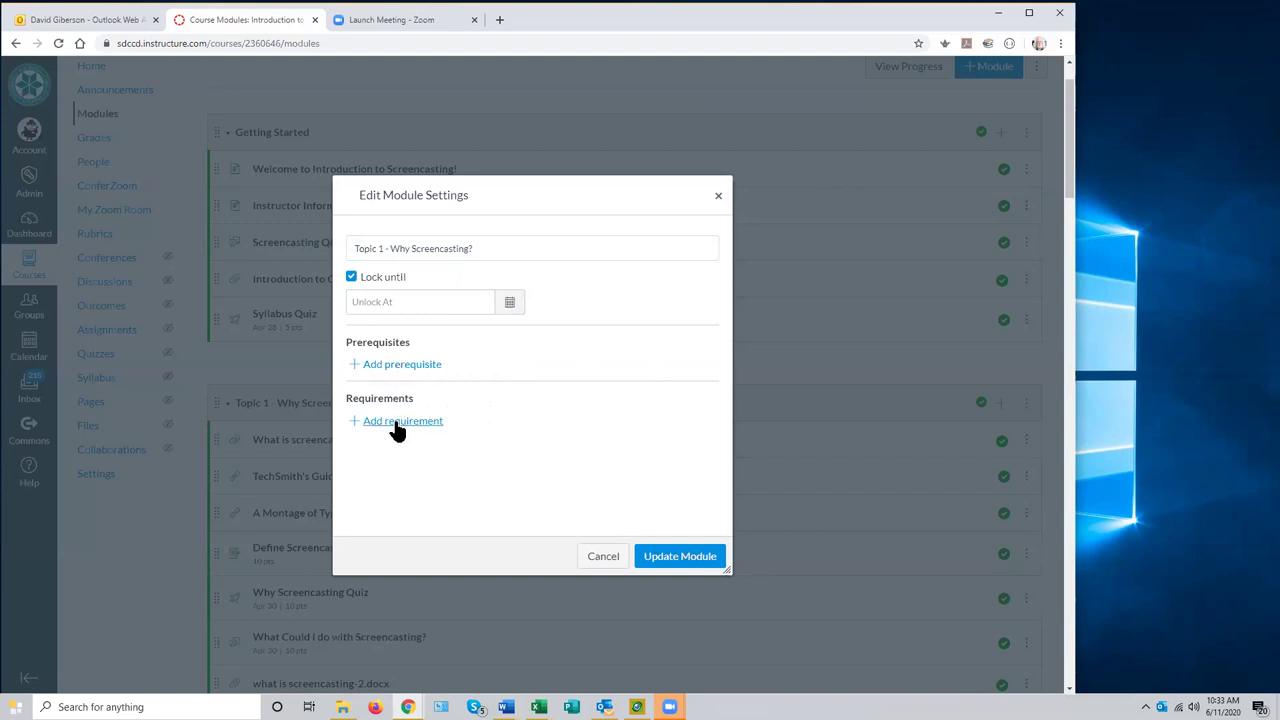
{"action": "left_click", "coordinate": [718, 195]}
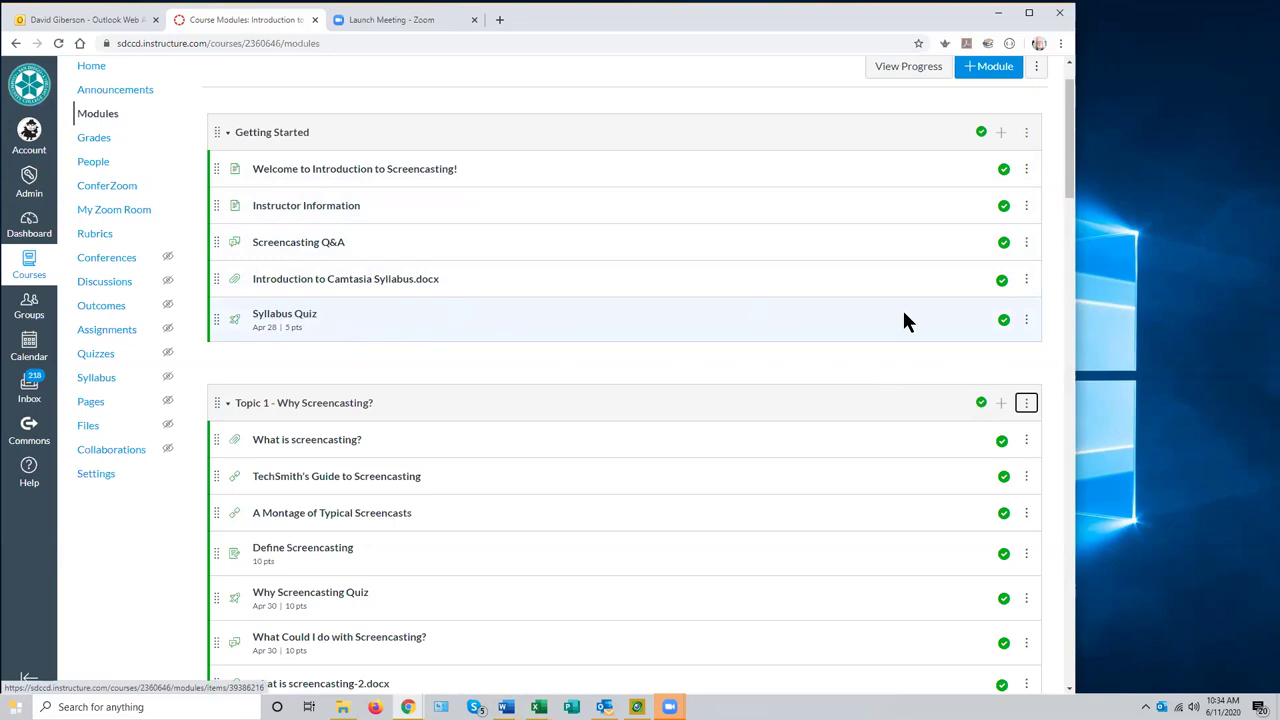
- In Topic 1's settings, add Getting Started as a prerequisite module
{"action": "left_click", "coordinate": [1026, 403]}
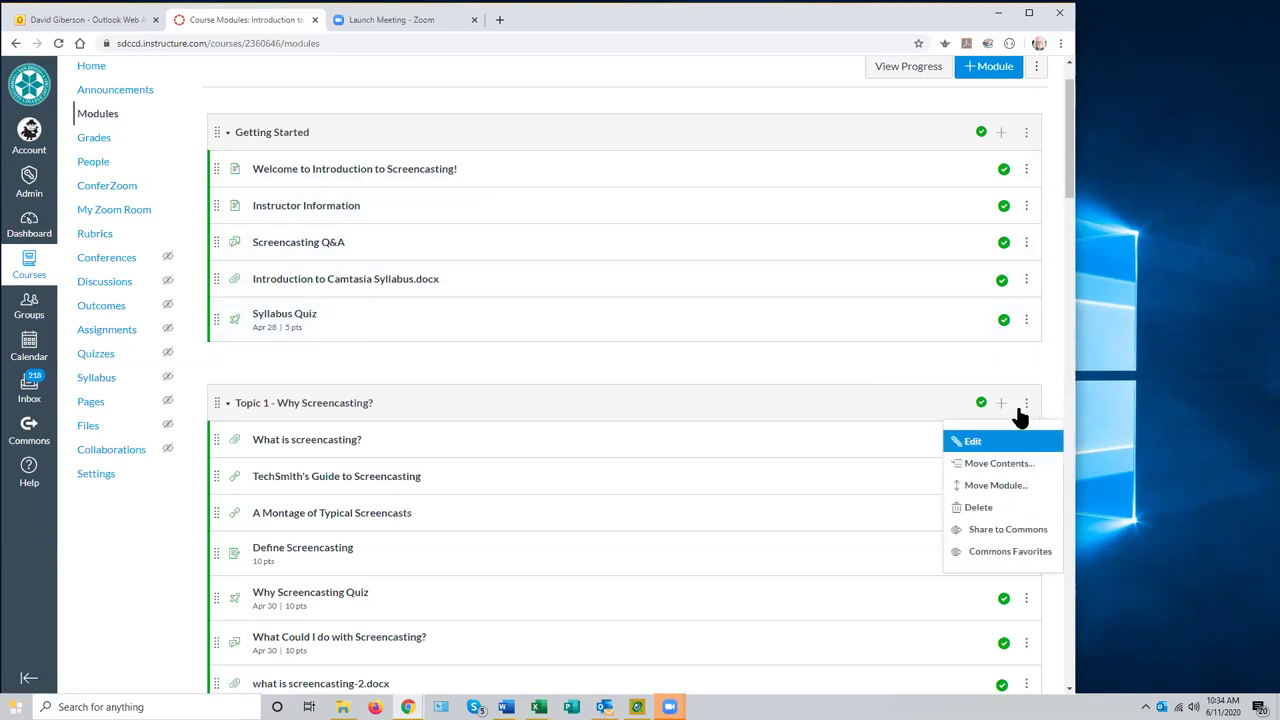
{"action": "left_click", "coordinate": [970, 440]}
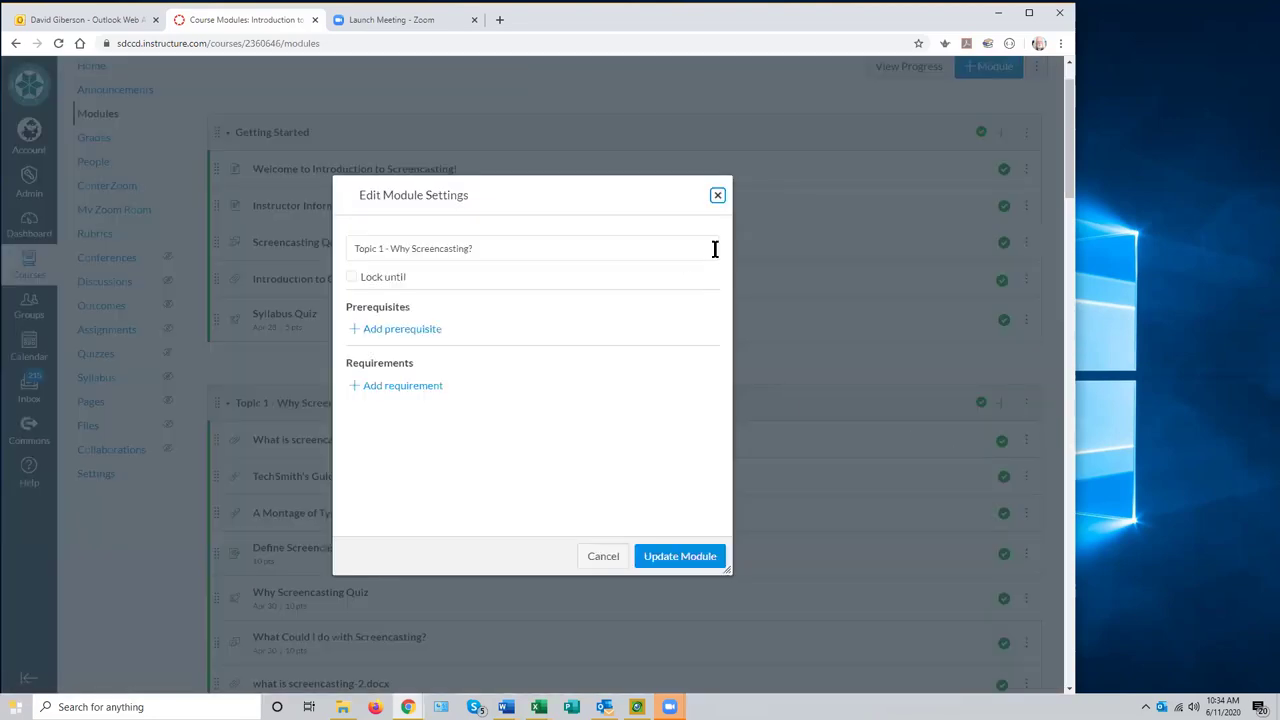
{"action": "left_click", "coordinate": [412, 330]}
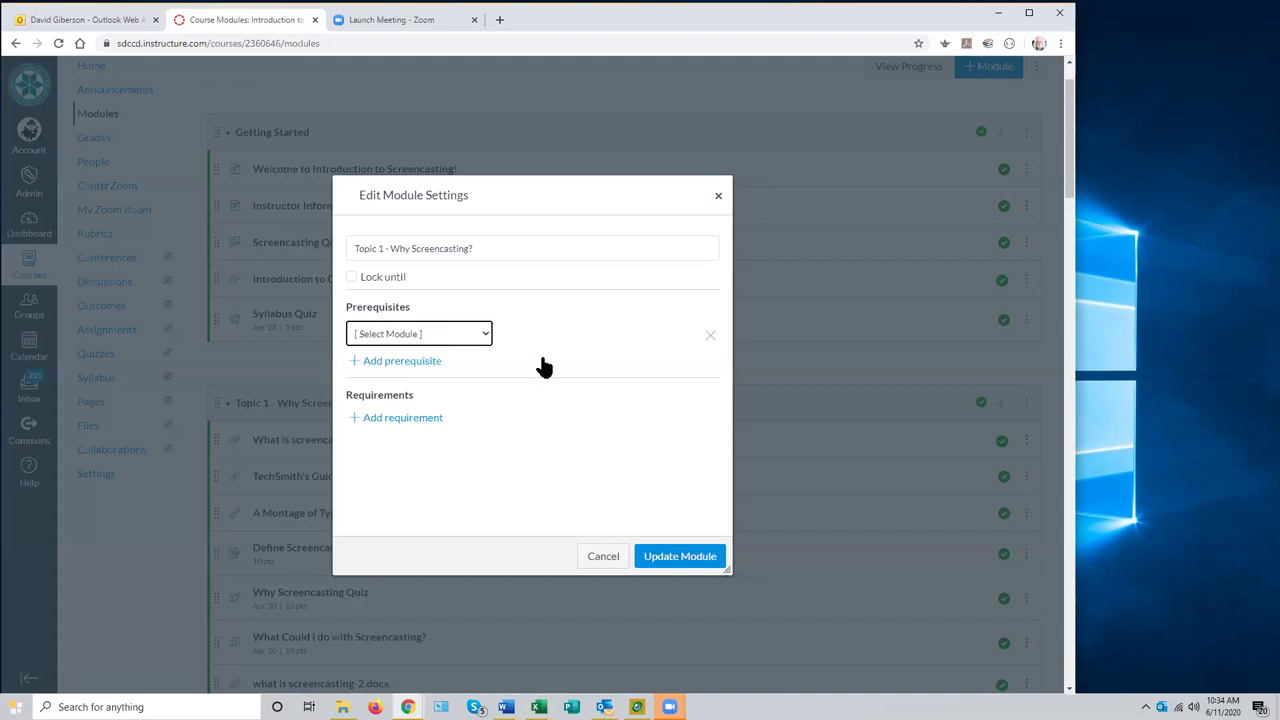
{"action": "left_click", "coordinate": [484, 337]}
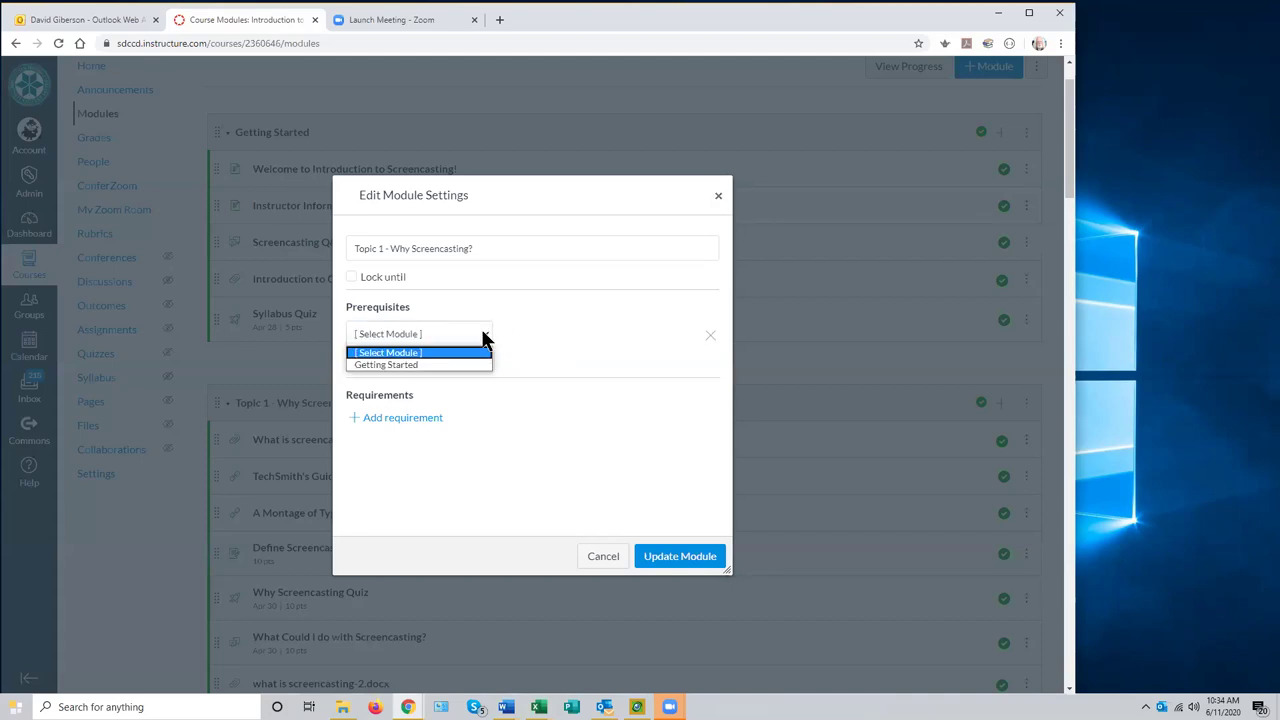
{"action": "left_click", "coordinate": [452, 364]}
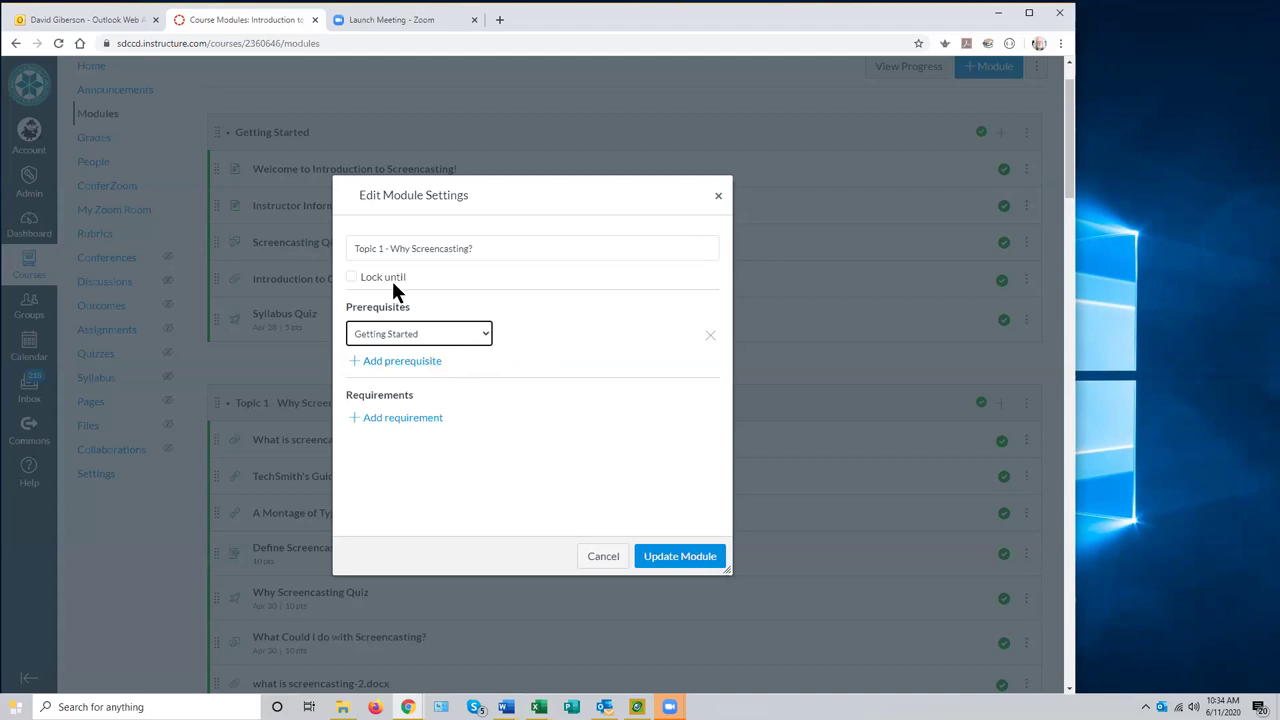
- Add a view requirement for What is screencasting?, toggle sequential order on and off, then cancel
{"action": "left_click", "coordinate": [405, 420]}
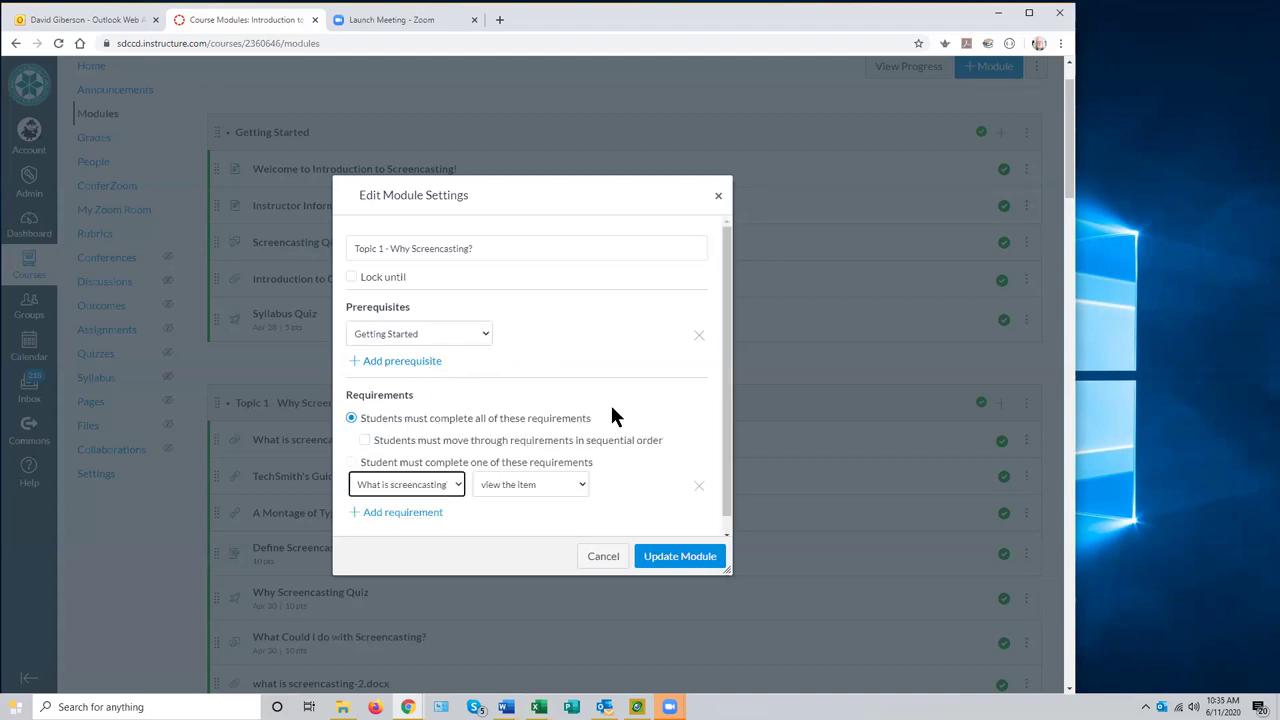
{"action": "left_click", "coordinate": [456, 468]}
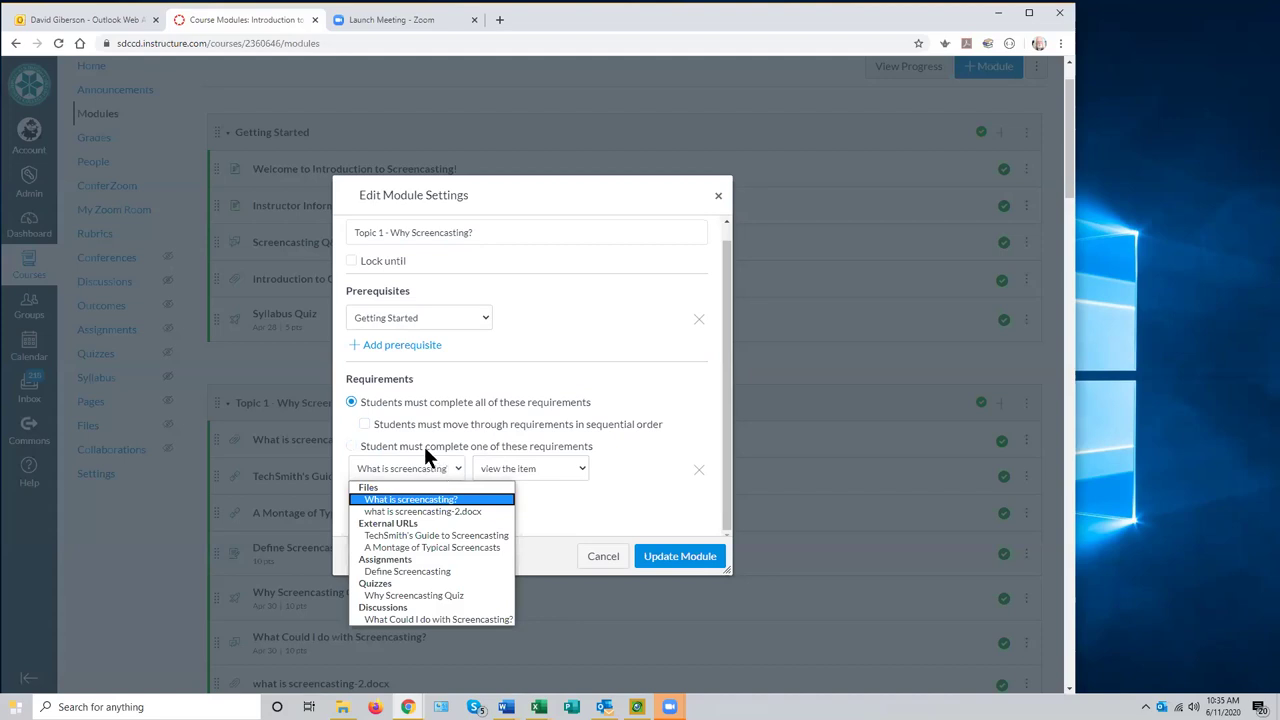
{"action": "left_click", "coordinate": [472, 428]}
{"action": "left_click", "coordinate": [364, 424]}
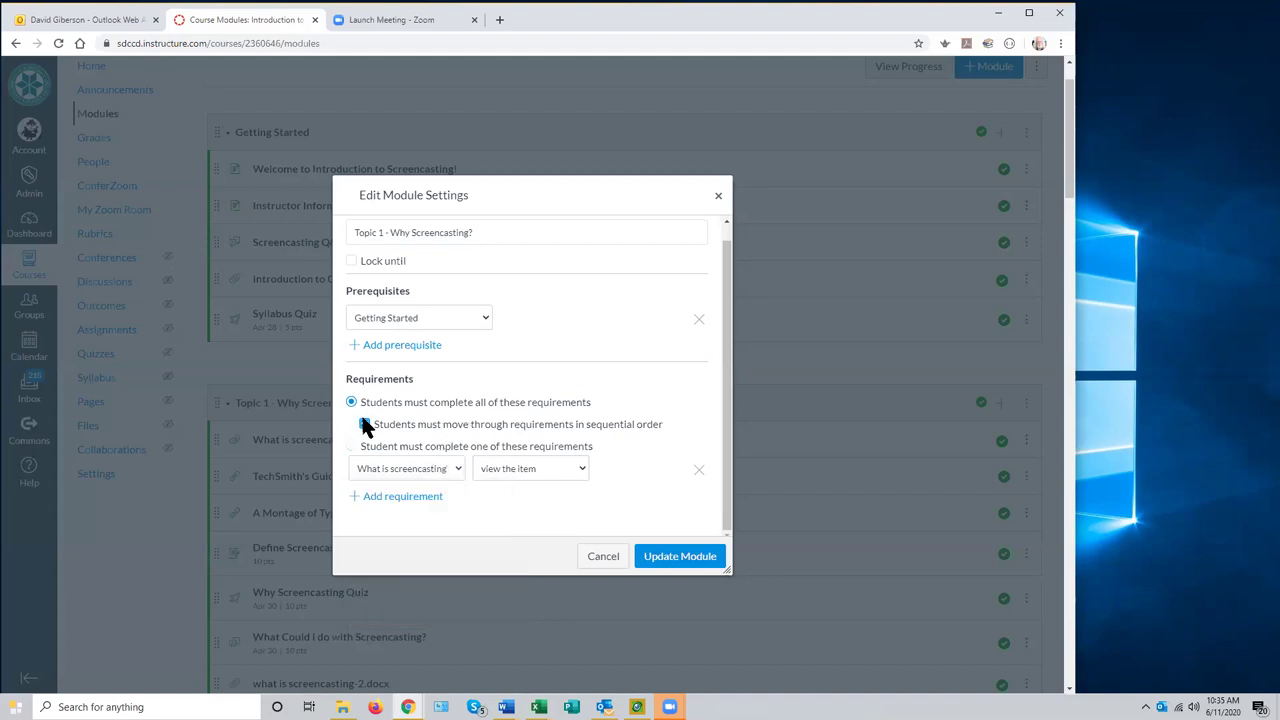
{"action": "scroll", "coordinate": [660, 440], "scroll_direction": "down", "scroll_amount": 2}
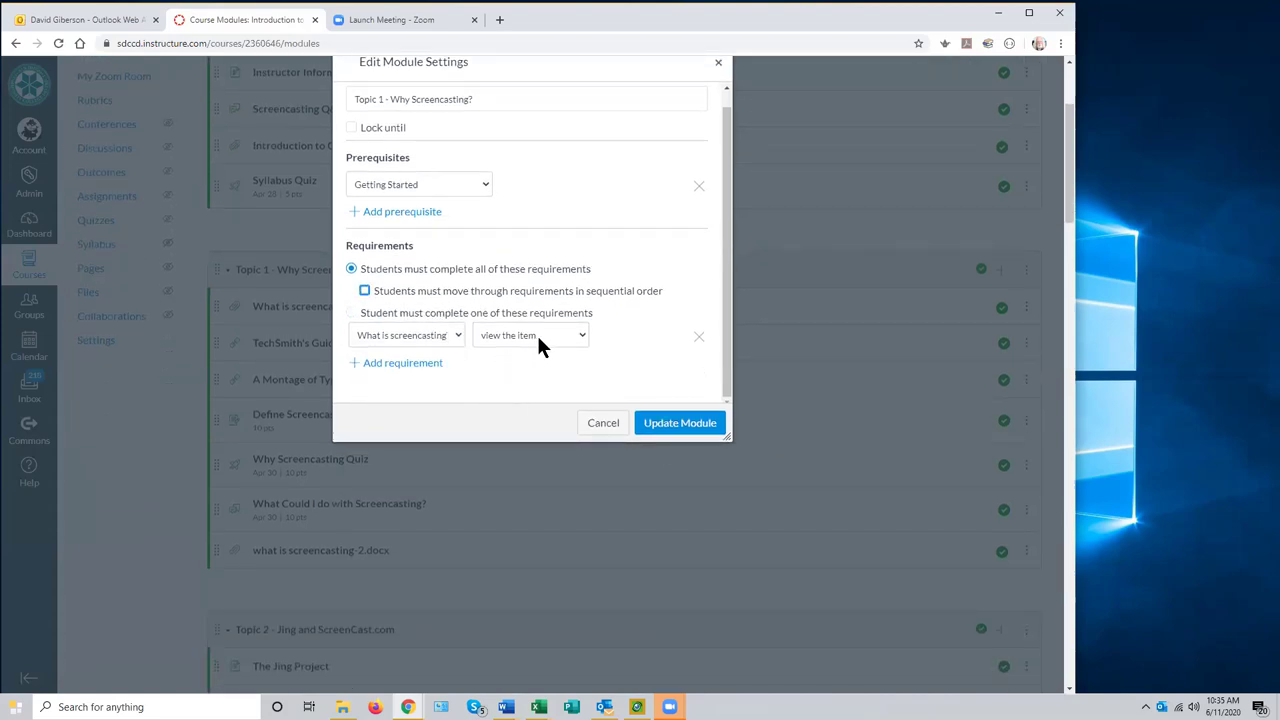
{"action": "left_click", "coordinate": [580, 336]}
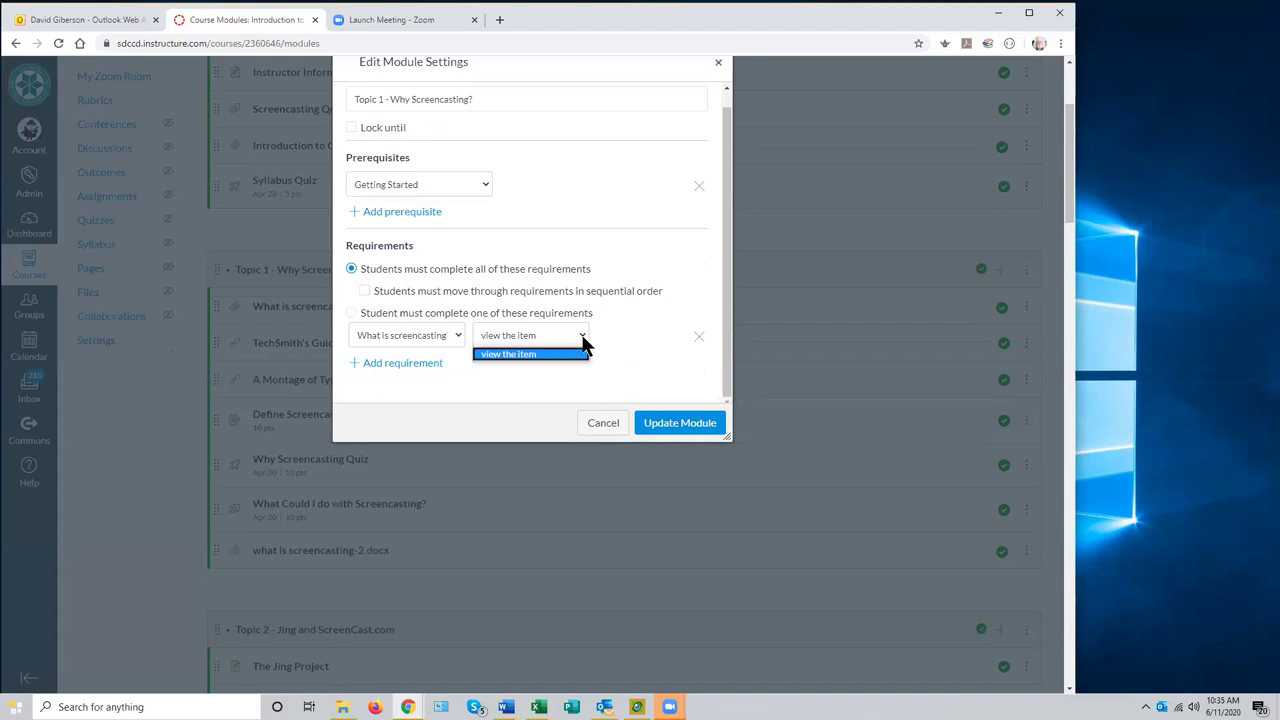
{"action": "left_click", "coordinate": [583, 341]}
{"action": "left_click", "coordinate": [455, 335]}
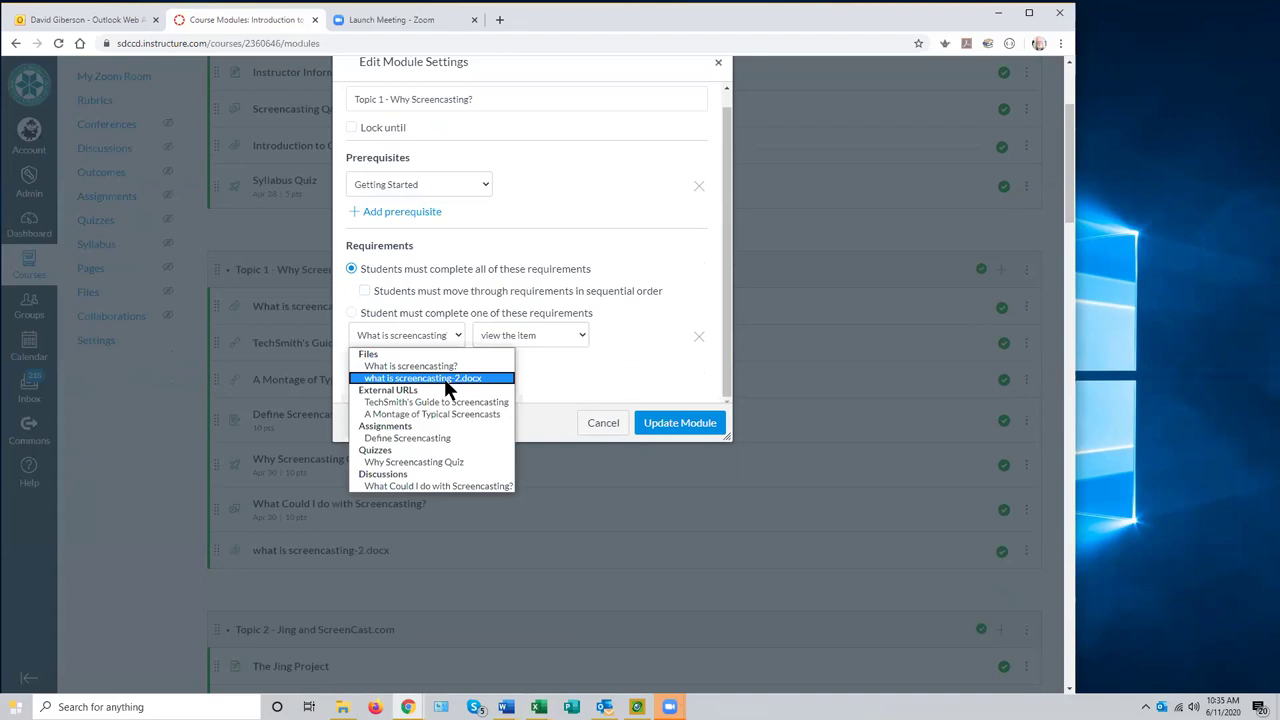
{"action": "left_click", "coordinate": [580, 372]}
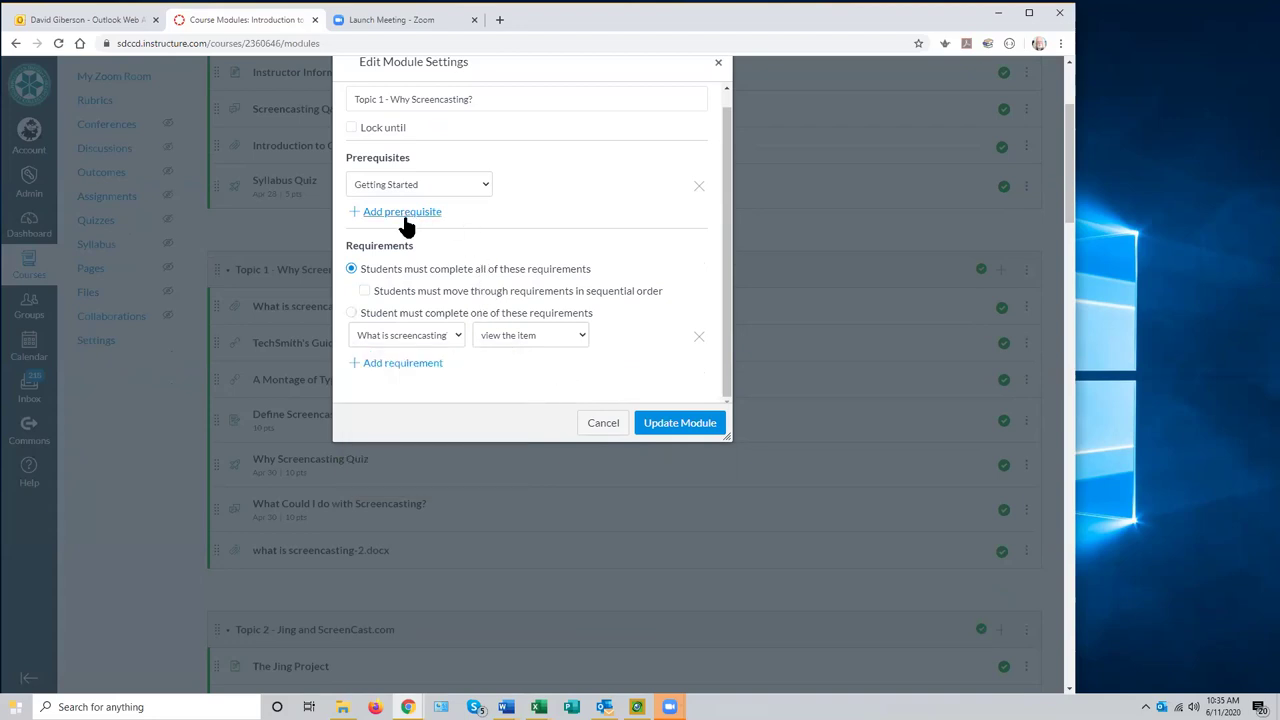
{"action": "left_click", "coordinate": [607, 423]}
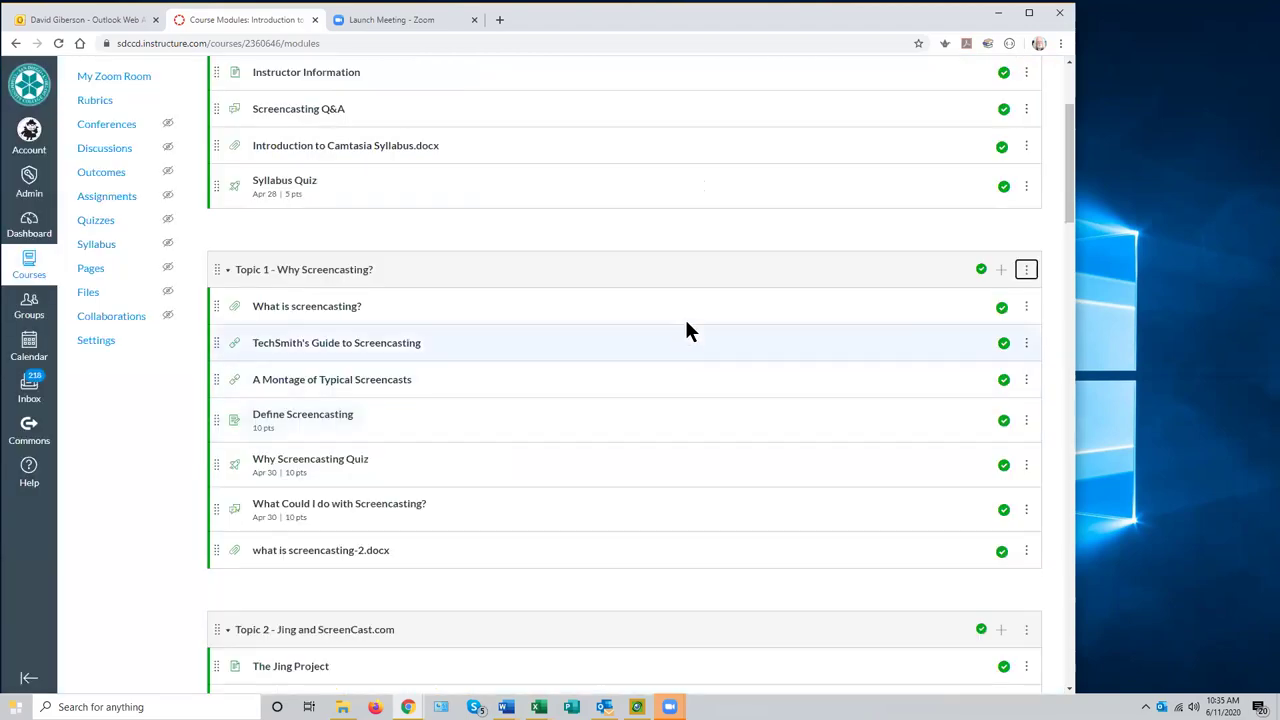
- In Topic 1's module settings, add Getting Started as a prerequisite
{"action": "scroll", "coordinate": [683, 323], "scroll_direction": "up", "scroll_amount": 2}
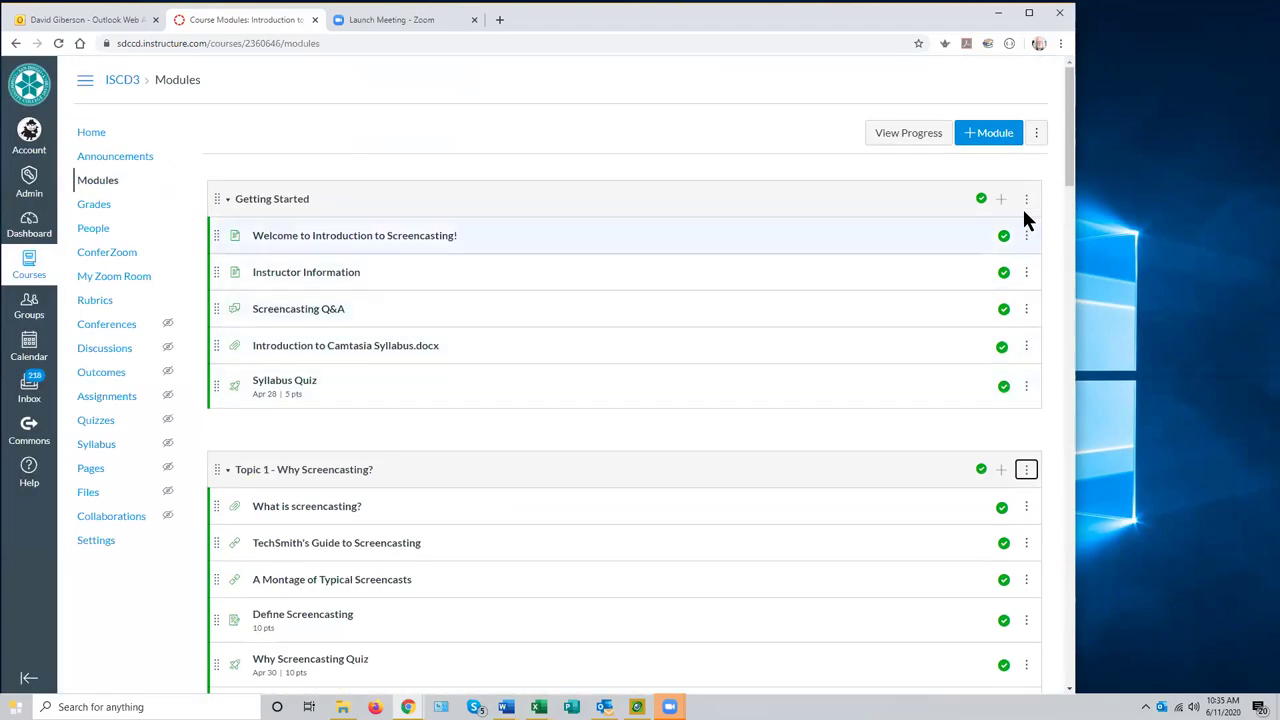
{"action": "left_click", "coordinate": [1024, 471]}
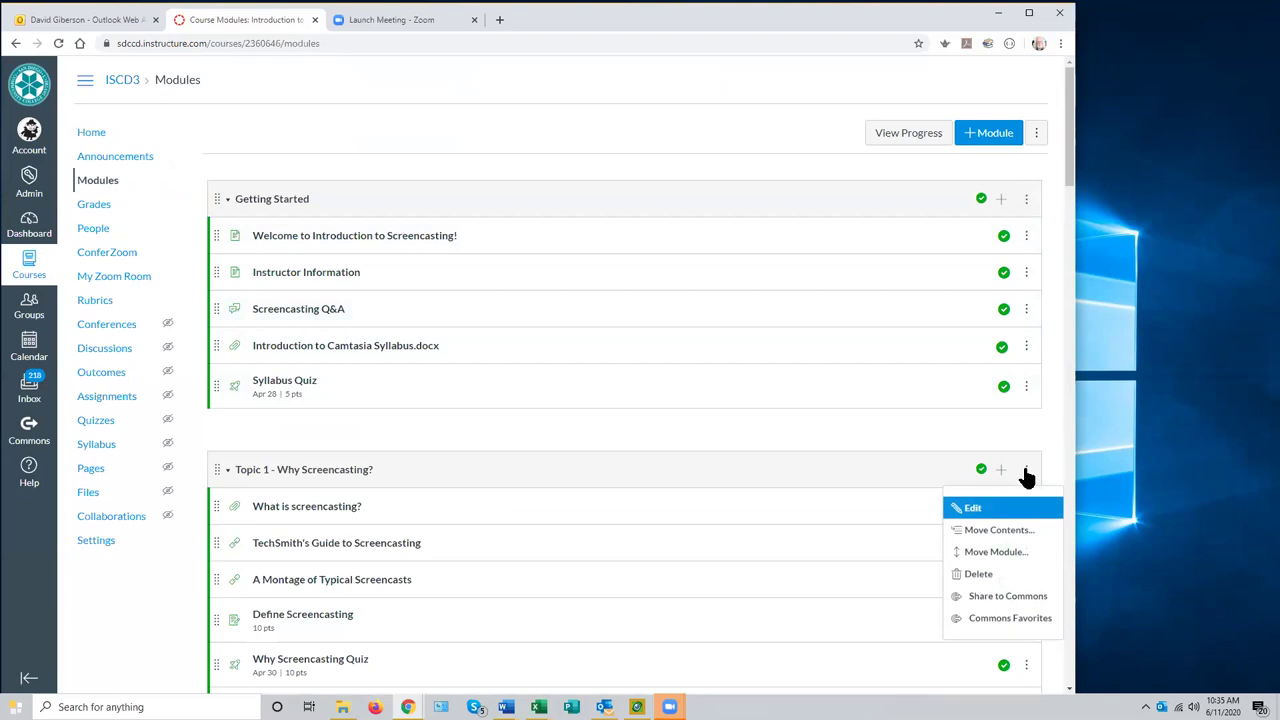
{"action": "left_click", "coordinate": [983, 513]}
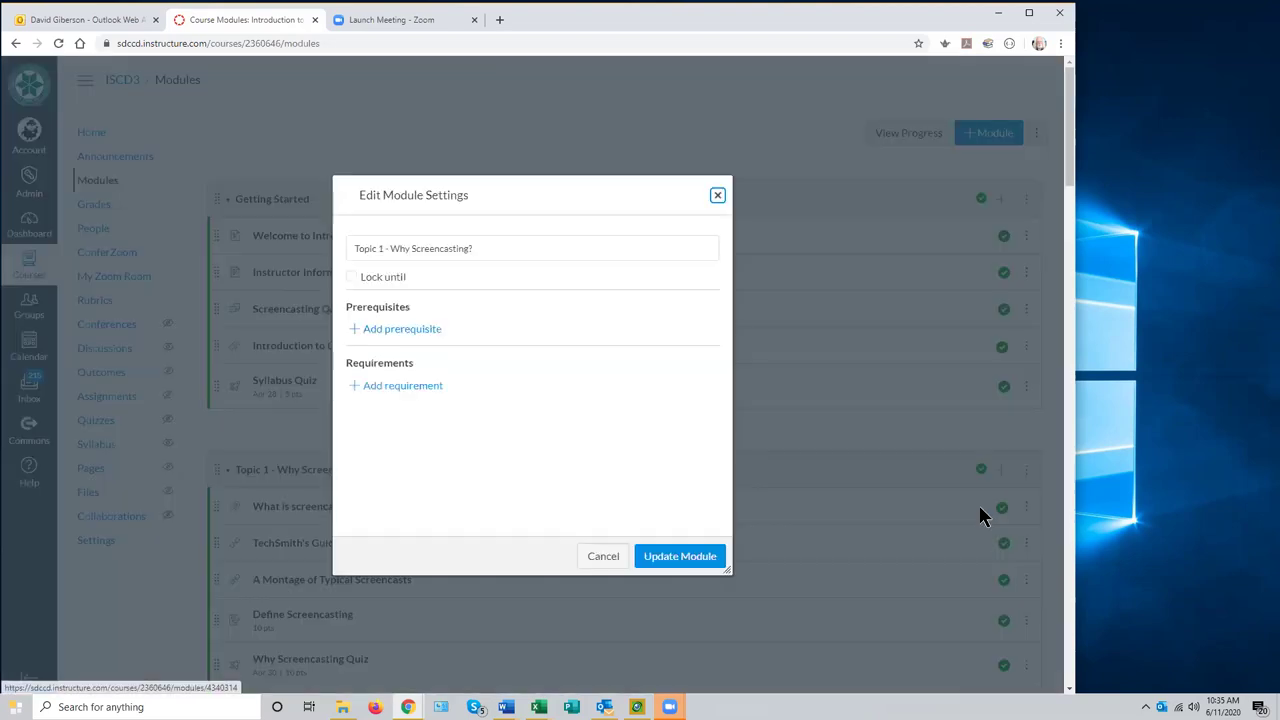
{"action": "left_click", "coordinate": [416, 330]}
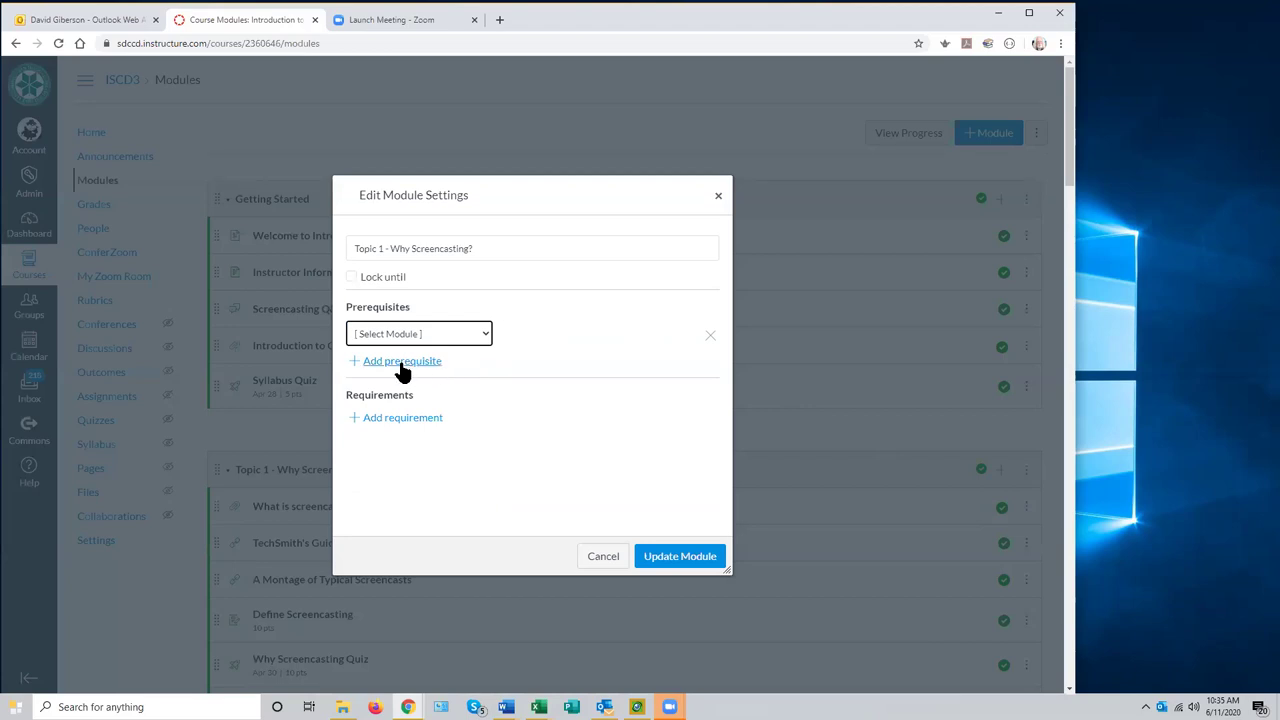
{"action": "left_click", "coordinate": [402, 362]}
{"action": "left_click", "coordinate": [480, 337]}
{"action": "left_click", "coordinate": [437, 364]}
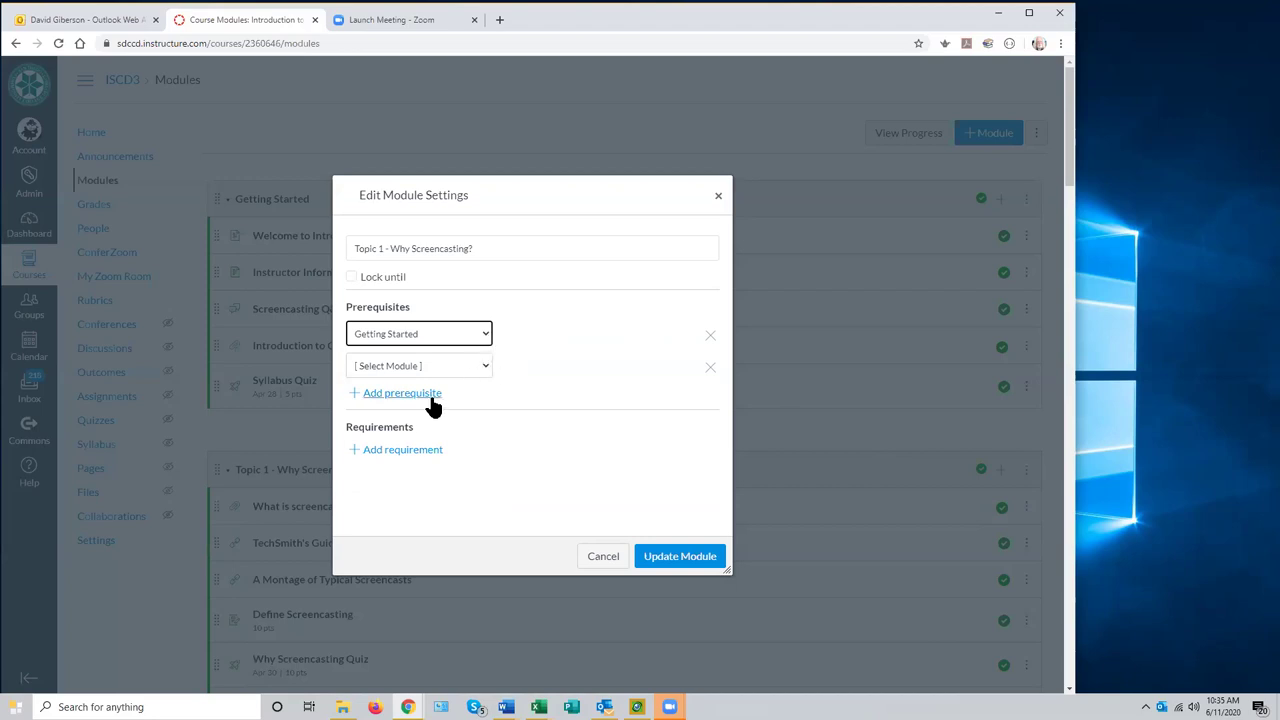
- Add a 'complete one' requirement, close without saving, and bring up Getting Started's actions
{"action": "left_click", "coordinate": [428, 450]}
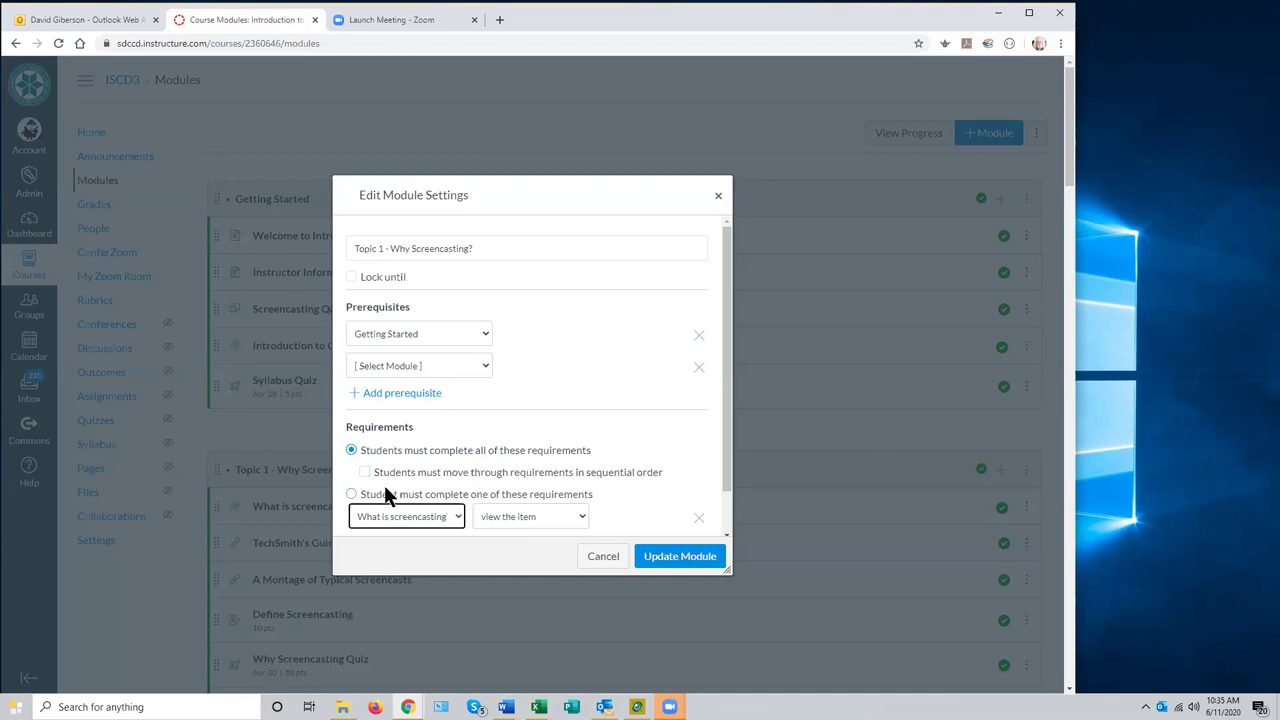
{"action": "left_click", "coordinate": [350, 494]}
{"action": "scroll", "coordinate": [486, 502], "scroll_direction": "down", "scroll_amount": 1}
{"action": "left_click", "coordinate": [457, 469]}
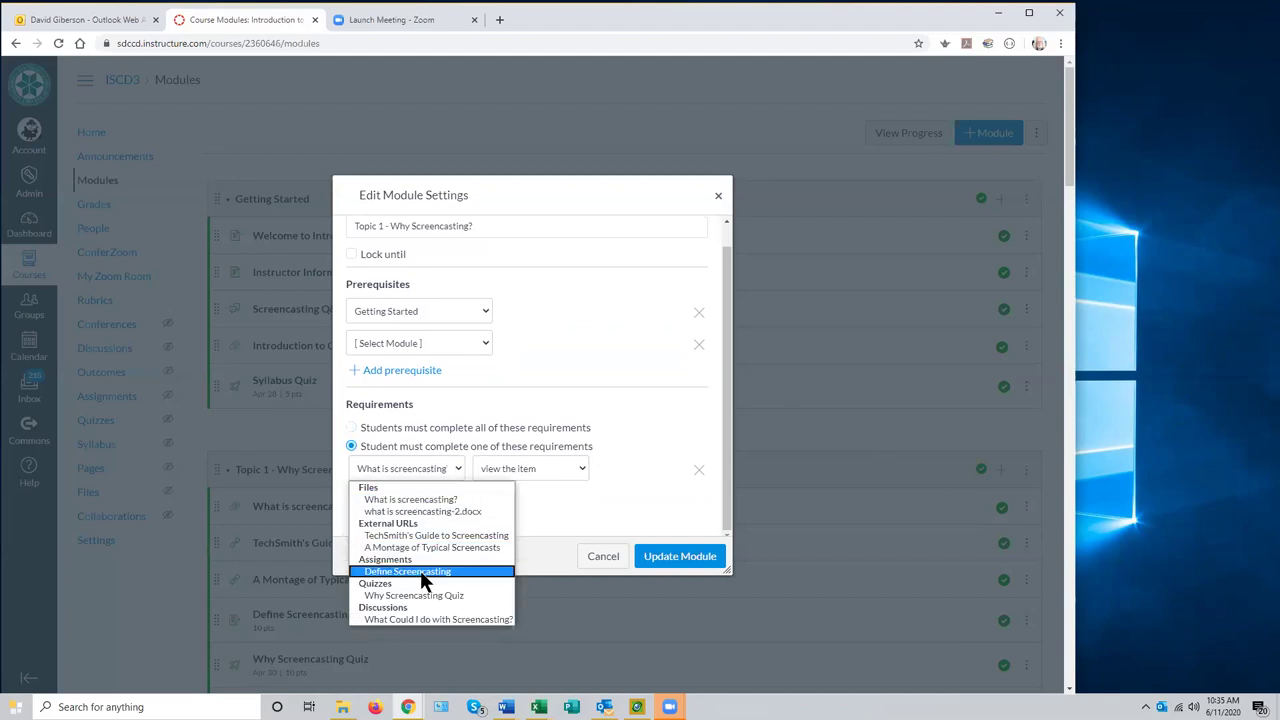
{"action": "left_click", "coordinate": [719, 196]}
{"action": "left_click", "coordinate": [1026, 199]}
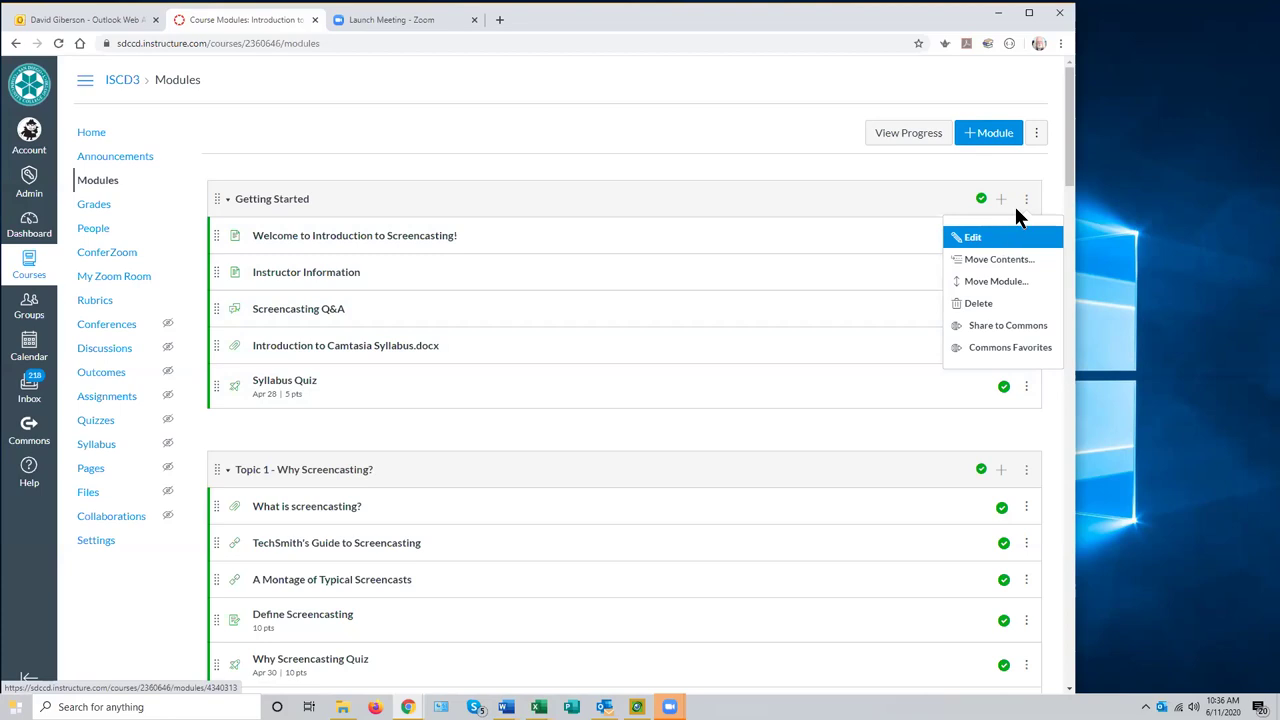
- Try a 'submit the assignment' requirement on the Syllabus Quiz for Getting Started, then close without saving
{"action": "left_click", "coordinate": [975, 240]}
{"action": "left_click", "coordinate": [440, 331]}
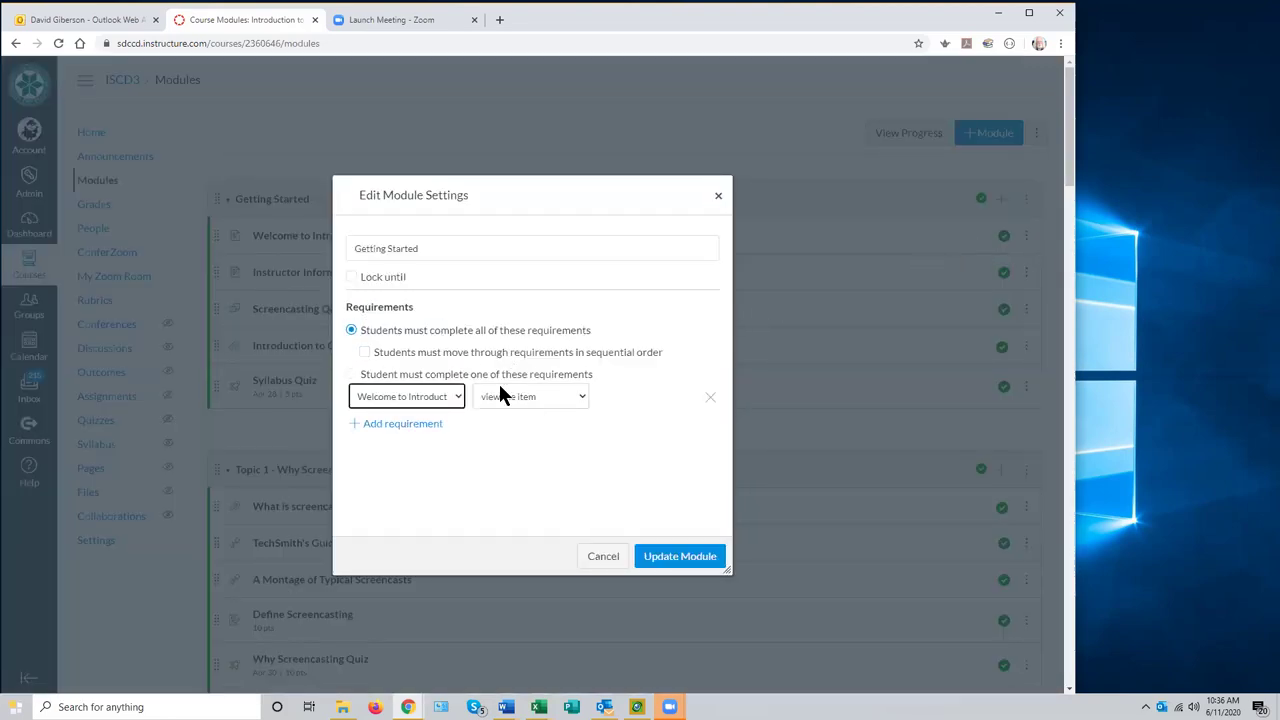
{"action": "left_click", "coordinate": [458, 396]}
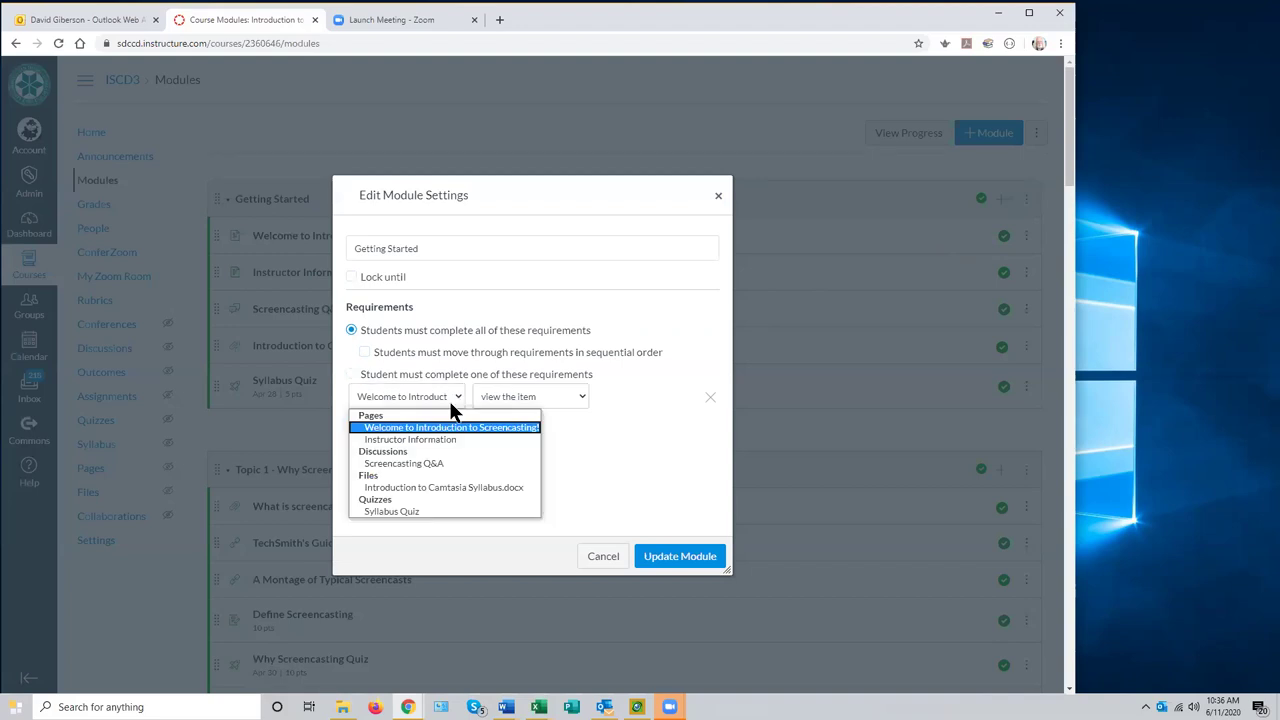
{"action": "left_click", "coordinate": [424, 512]}
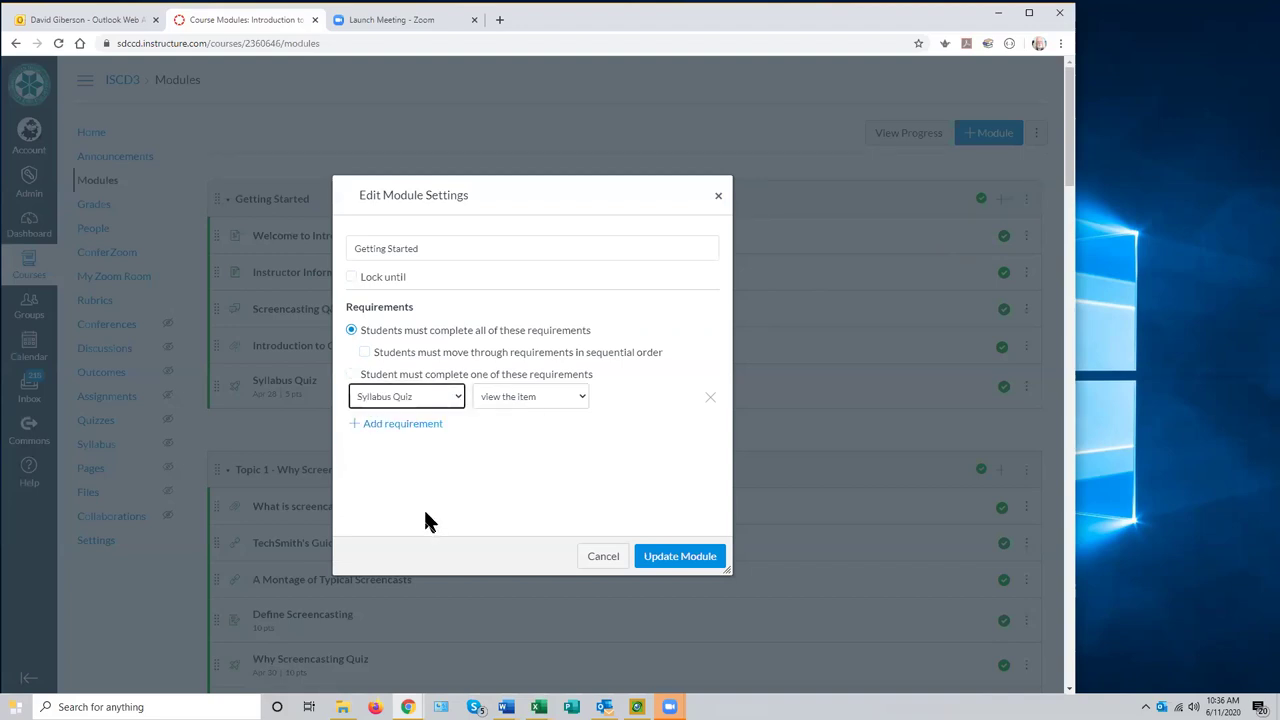
{"action": "left_click", "coordinate": [582, 396]}
{"action": "left_click", "coordinate": [565, 427]}
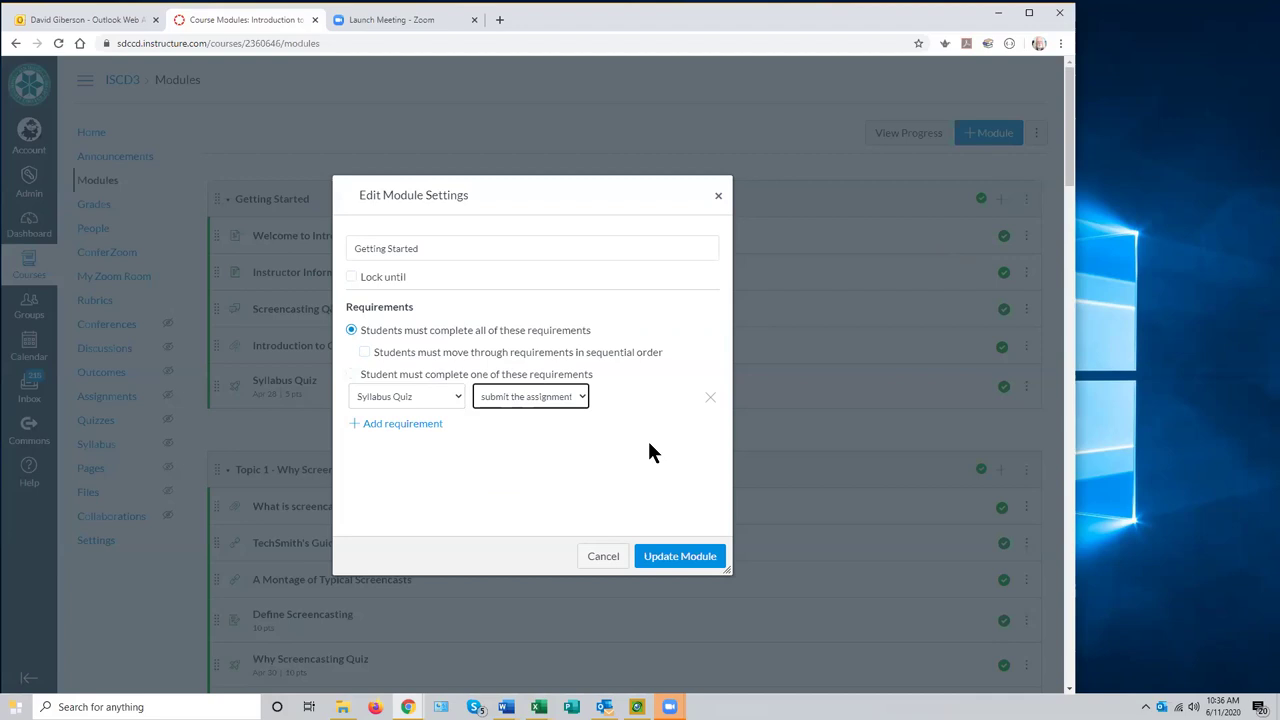
{"action": "left_click", "coordinate": [578, 394]}
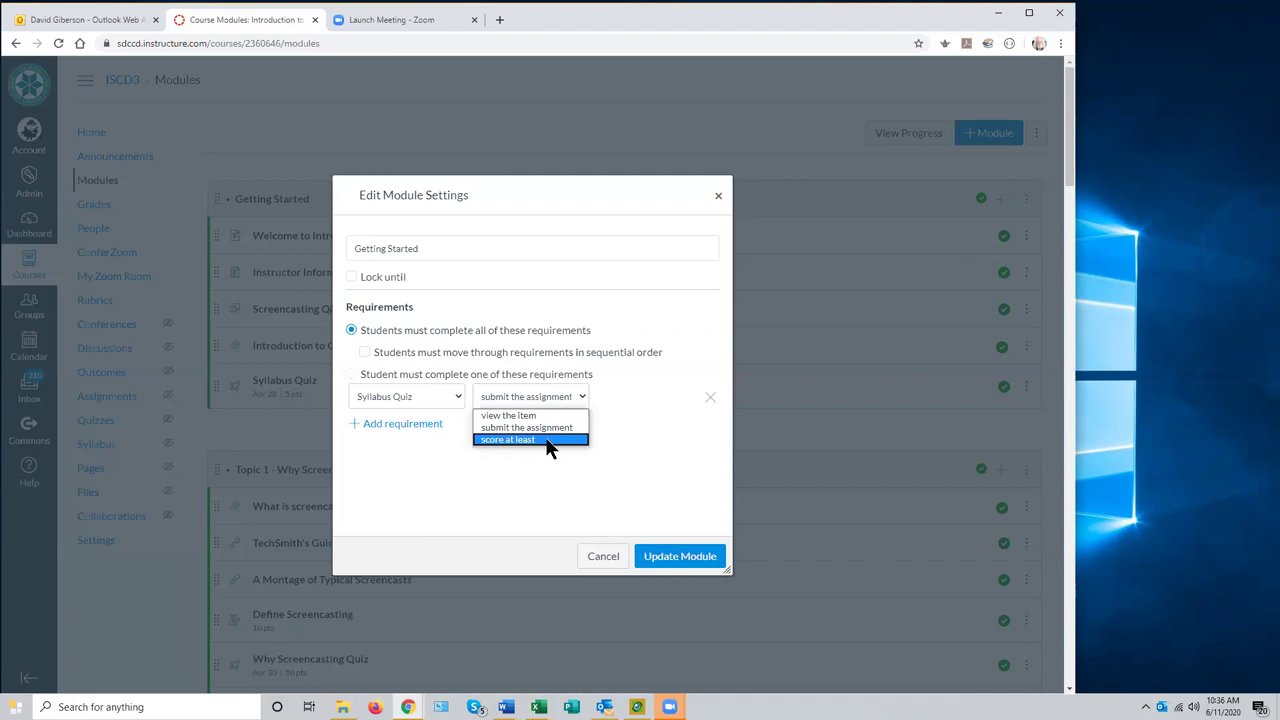
{"action": "left_click", "coordinate": [600, 558]}
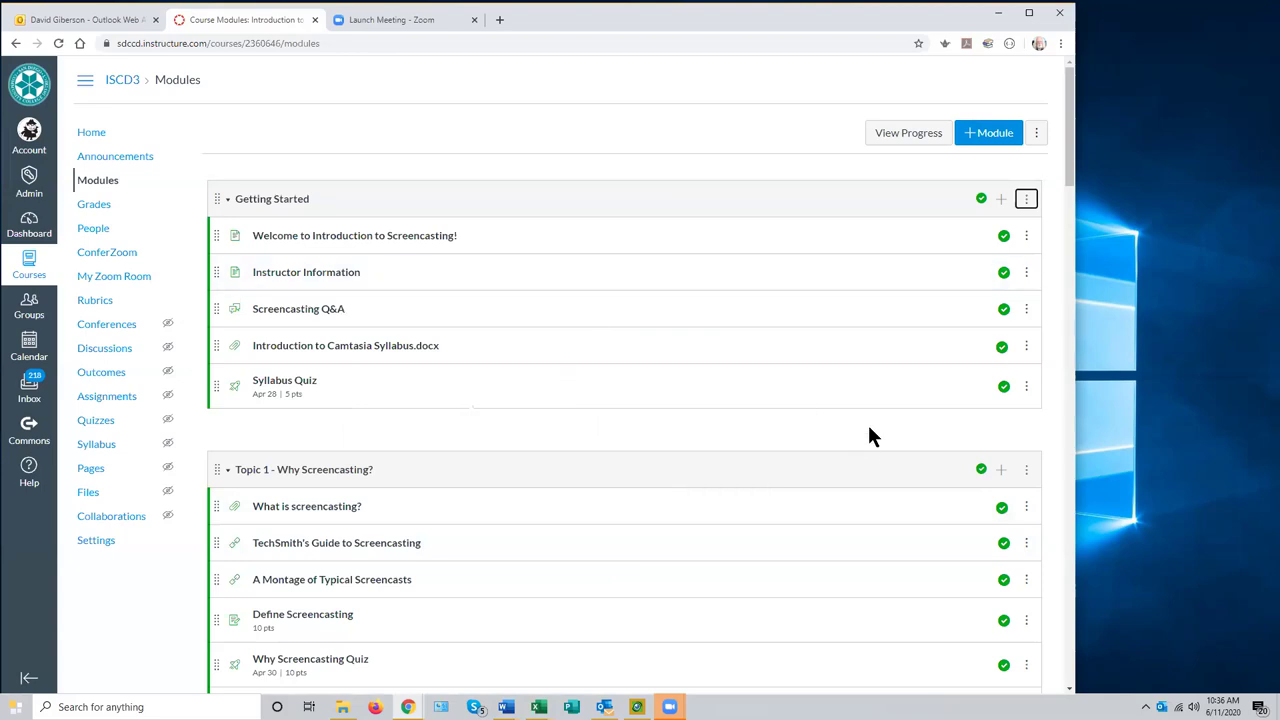
- Unpublish the Topic 1, Topic 2, Topic 3, Topic 4 and Final Project modules
{"action": "scroll", "coordinate": [868, 432], "scroll_direction": "down", "scroll_amount": 5}
{"action": "scroll", "coordinate": [868, 432], "scroll_direction": "up", "scroll_amount": 3}
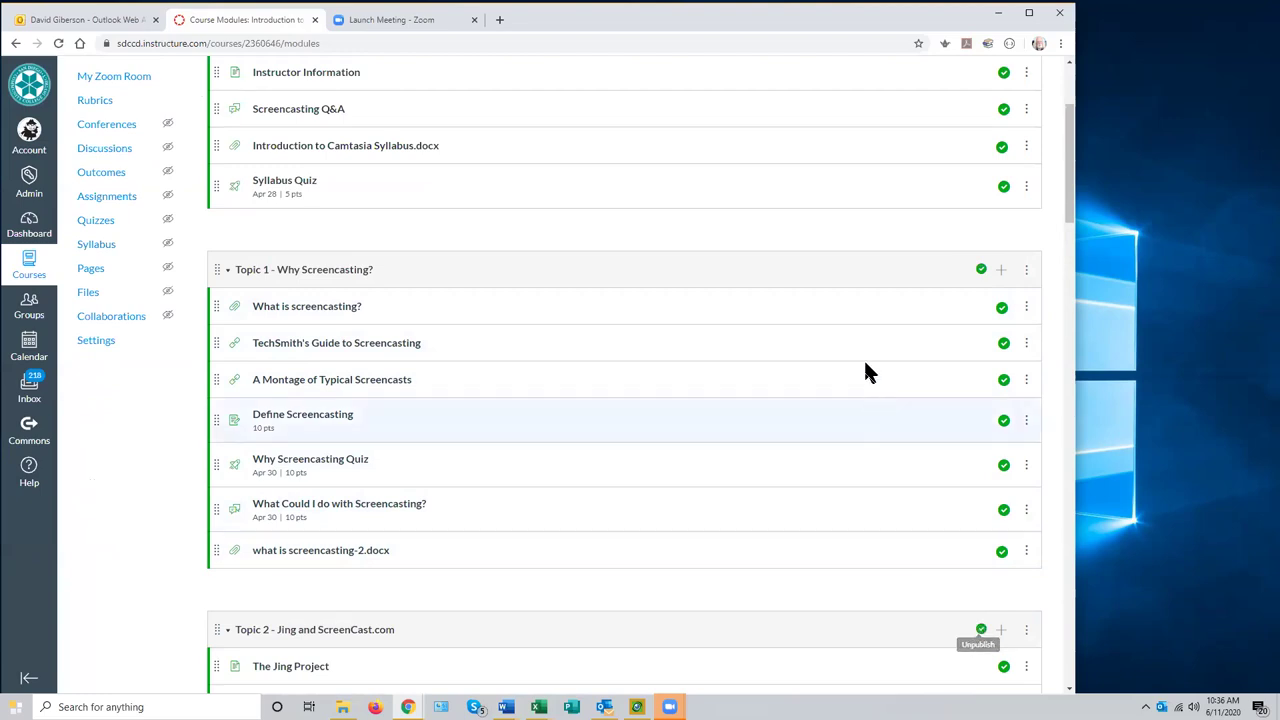
{"action": "scroll", "coordinate": [863, 368], "scroll_direction": "up", "scroll_amount": 2}
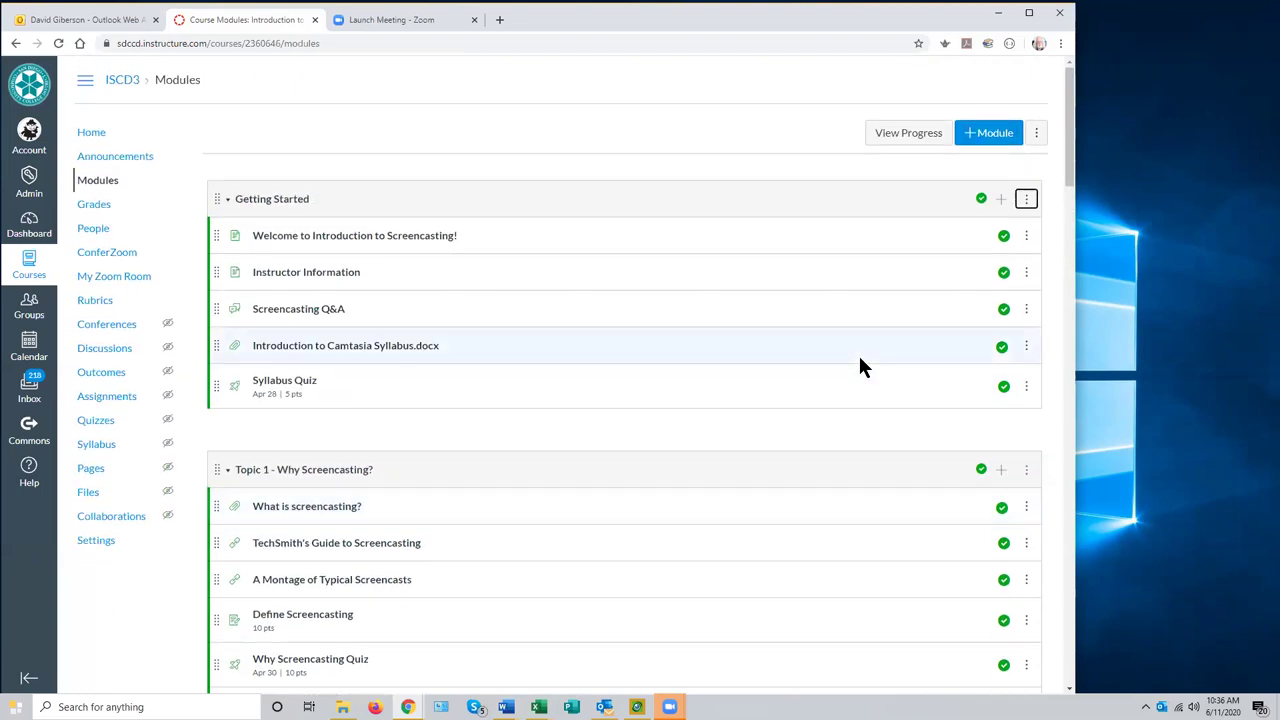
{"action": "left_click", "coordinate": [980, 469]}
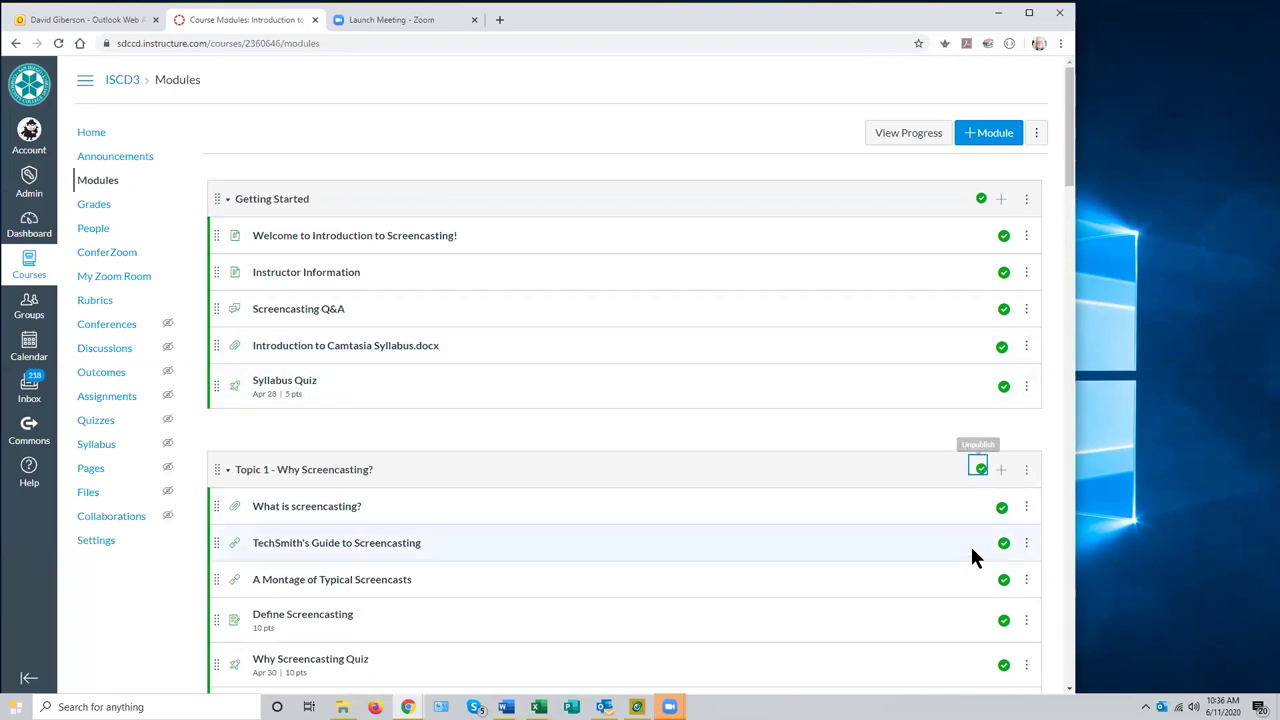
{"action": "scroll", "coordinate": [970, 543], "scroll_direction": "down", "scroll_amount": 3}
{"action": "left_click", "coordinate": [980, 565]}
{"action": "scroll", "coordinate": [820, 460], "scroll_direction": "down", "scroll_amount": 6}
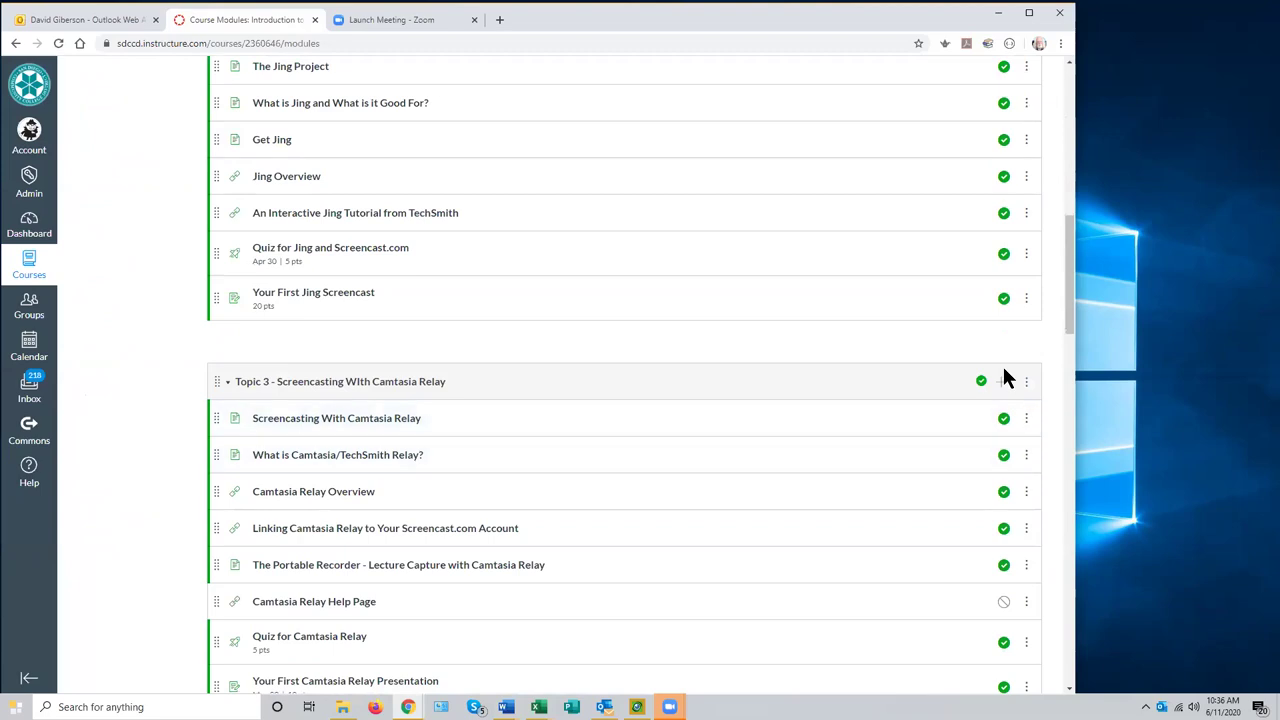
{"action": "left_click", "coordinate": [978, 382]}
{"action": "scroll", "coordinate": [874, 434], "scroll_direction": "down", "scroll_amount": 3}
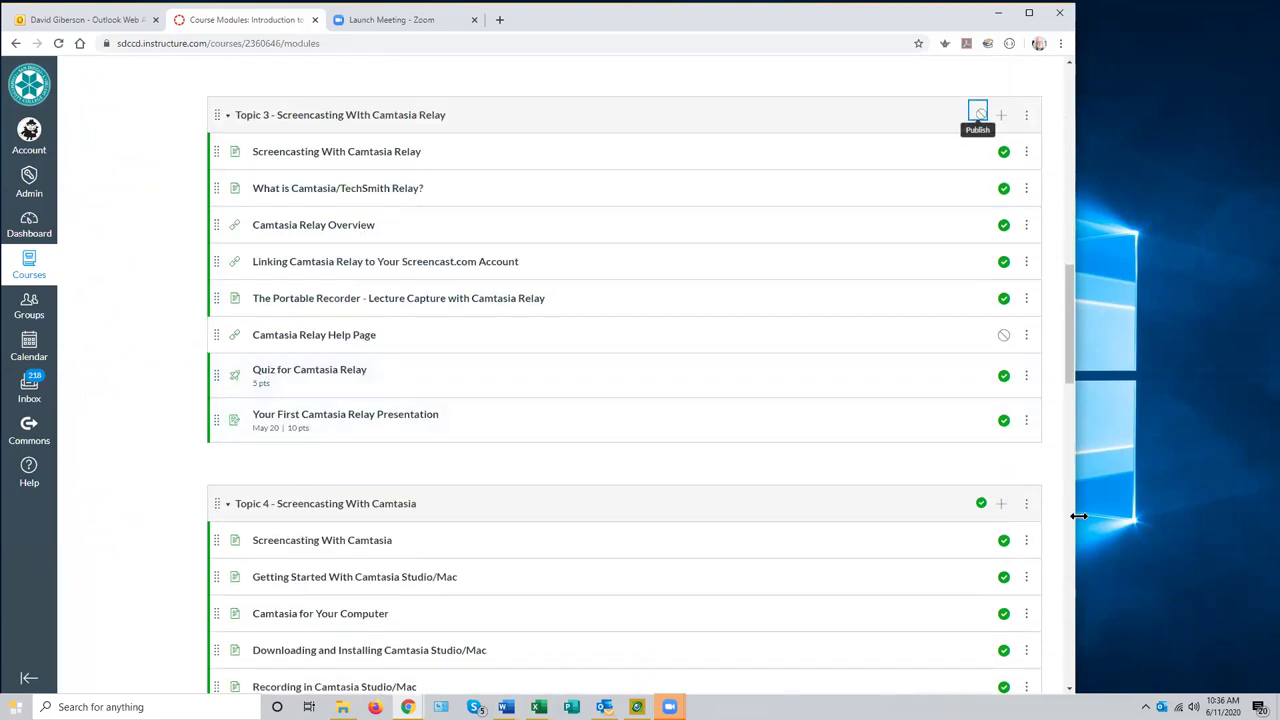
{"action": "left_click", "coordinate": [981, 504]}
{"action": "scroll", "coordinate": [810, 432], "scroll_direction": "down", "scroll_amount": 3}
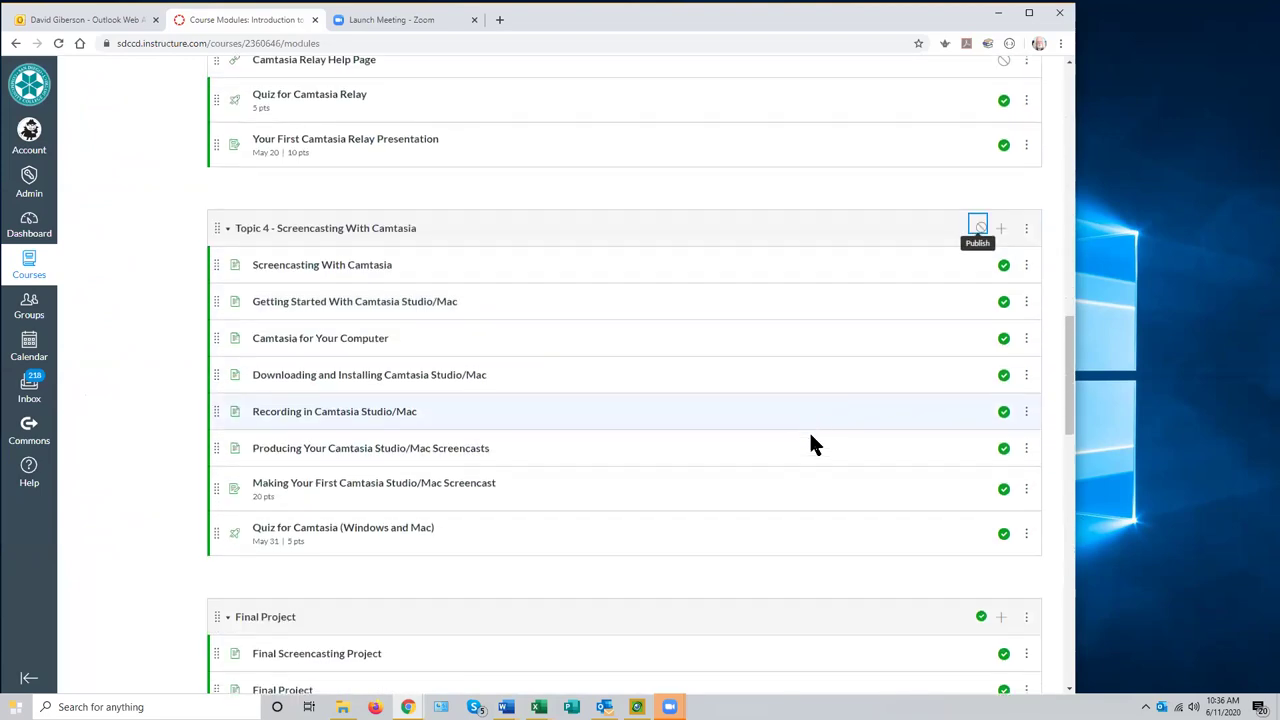
{"action": "scroll", "coordinate": [810, 445], "scroll_direction": "down", "scroll_amount": 1}
{"action": "left_click", "coordinate": [980, 491]}
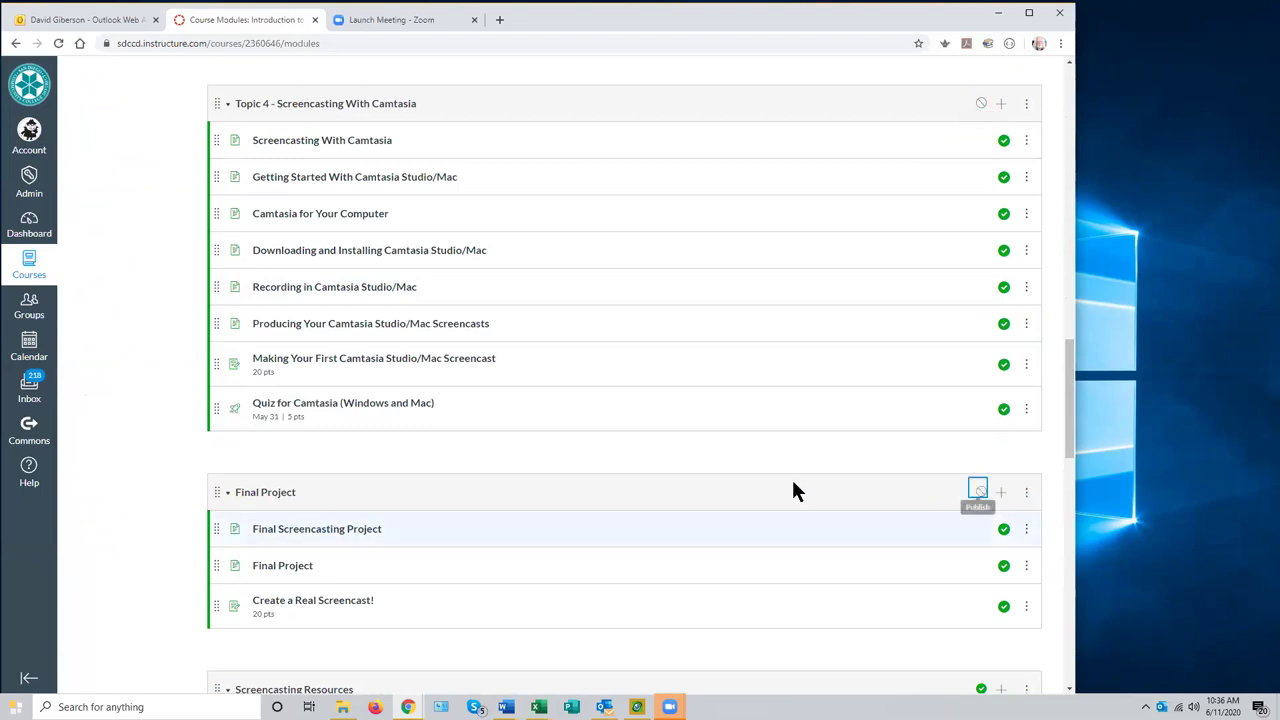
{"action": "scroll", "coordinate": [788, 482], "scroll_direction": "up", "scroll_amount": 3}
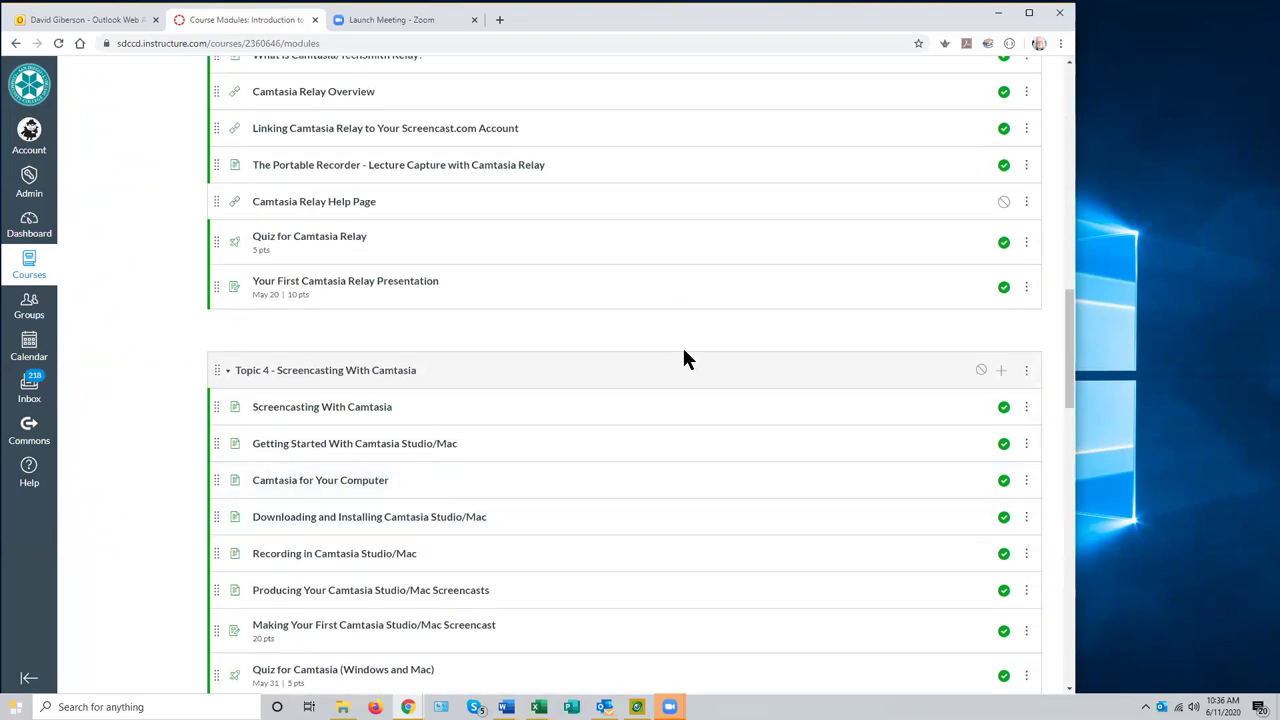
{"action": "scroll", "coordinate": [679, 348], "scroll_direction": "up", "scroll_amount": 6}
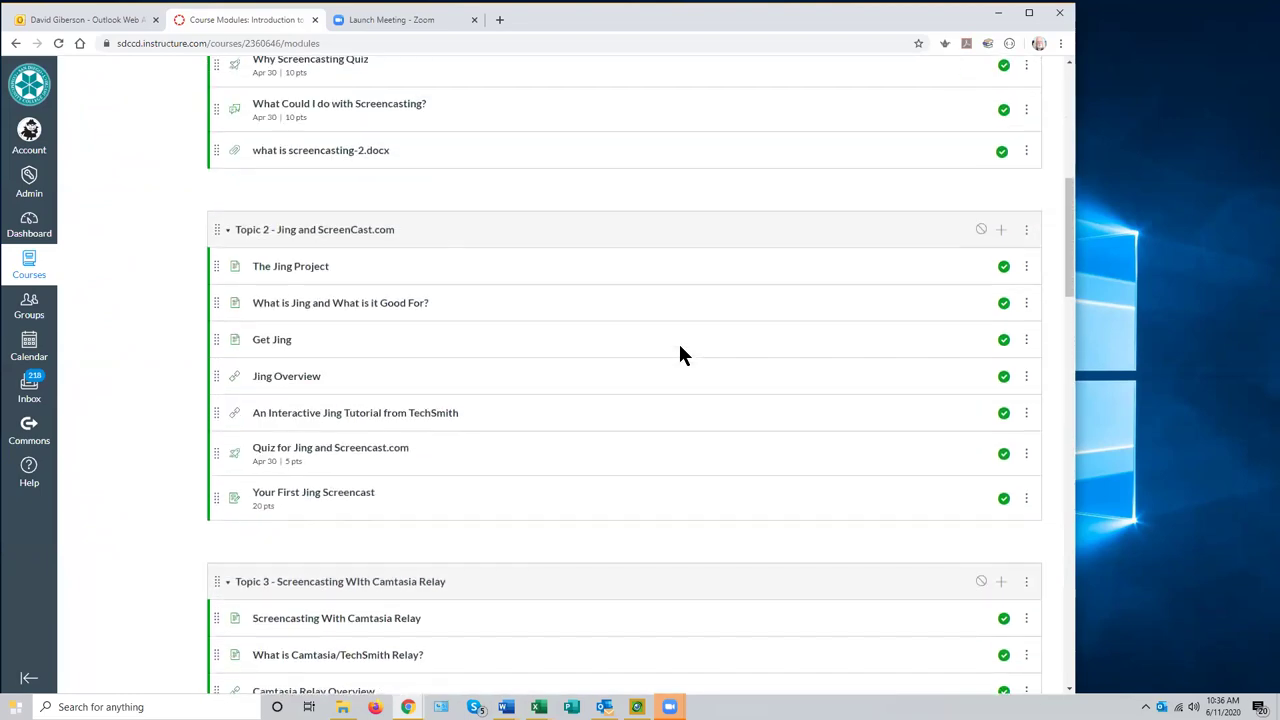
{"action": "scroll", "coordinate": [680, 347], "scroll_direction": "up", "scroll_amount": 6}
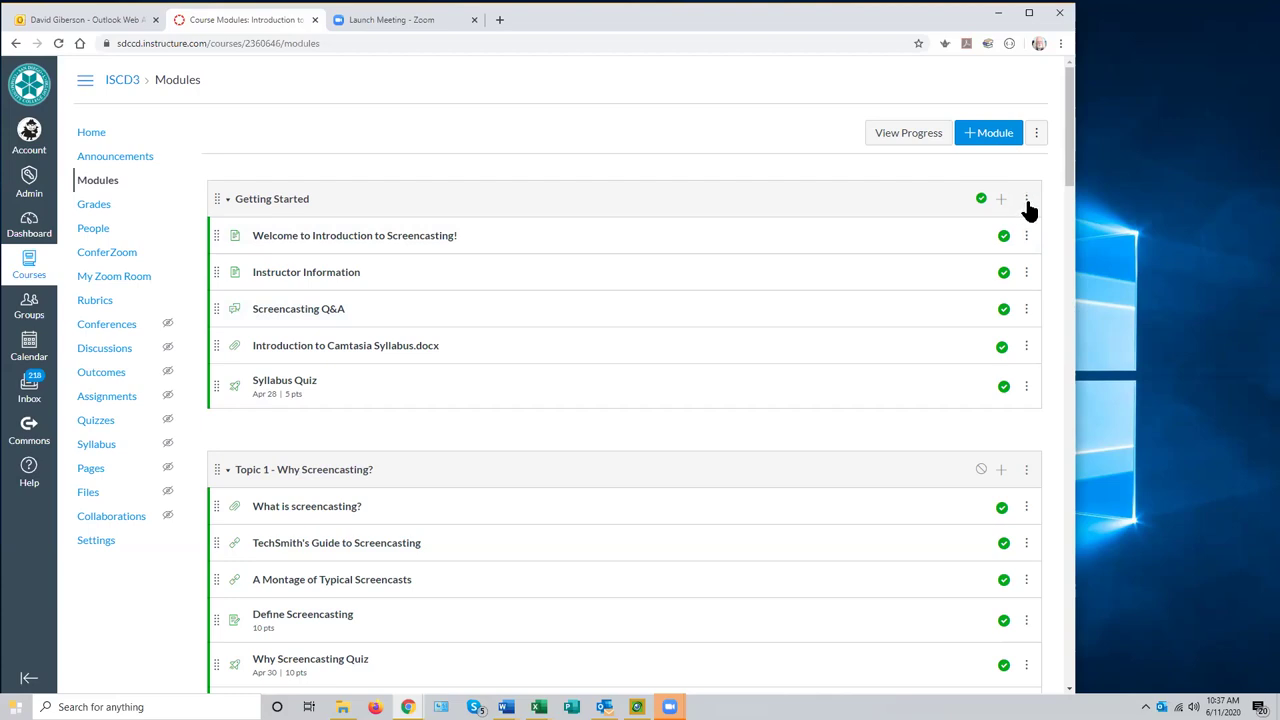
{"action": "left_click", "coordinate": [1026, 312]}
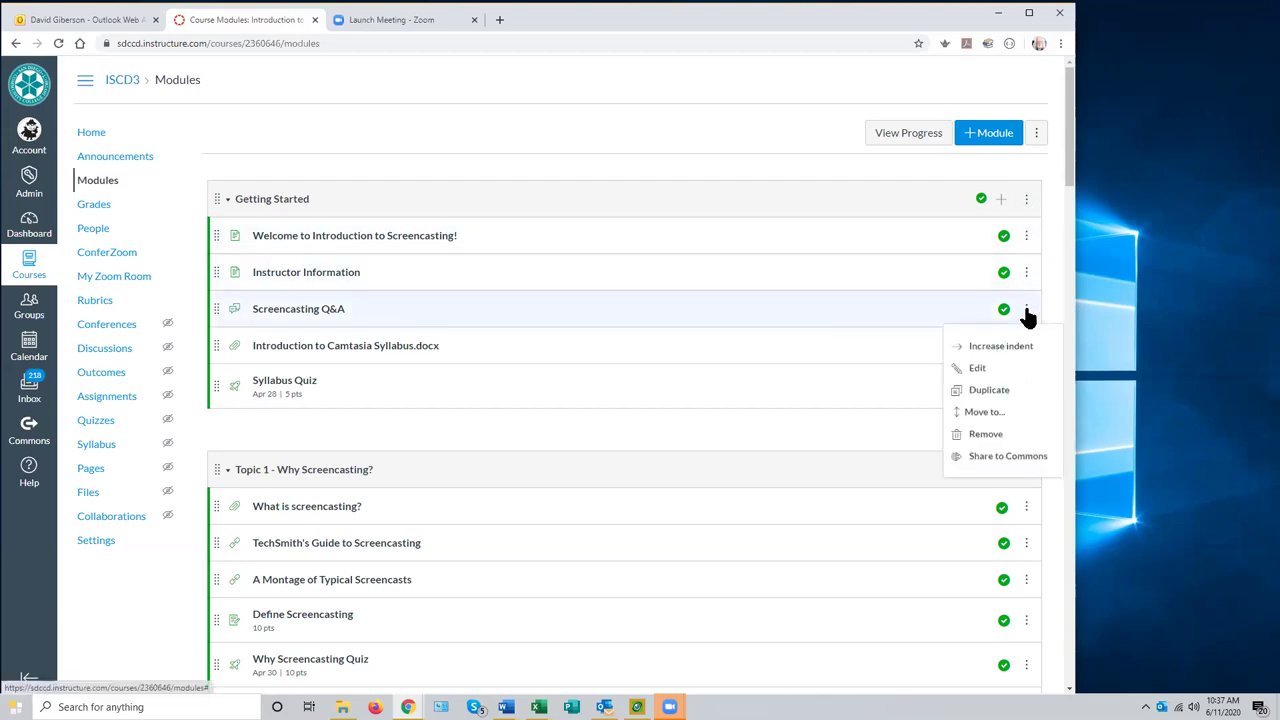
{"action": "left_click", "coordinate": [978, 369]}
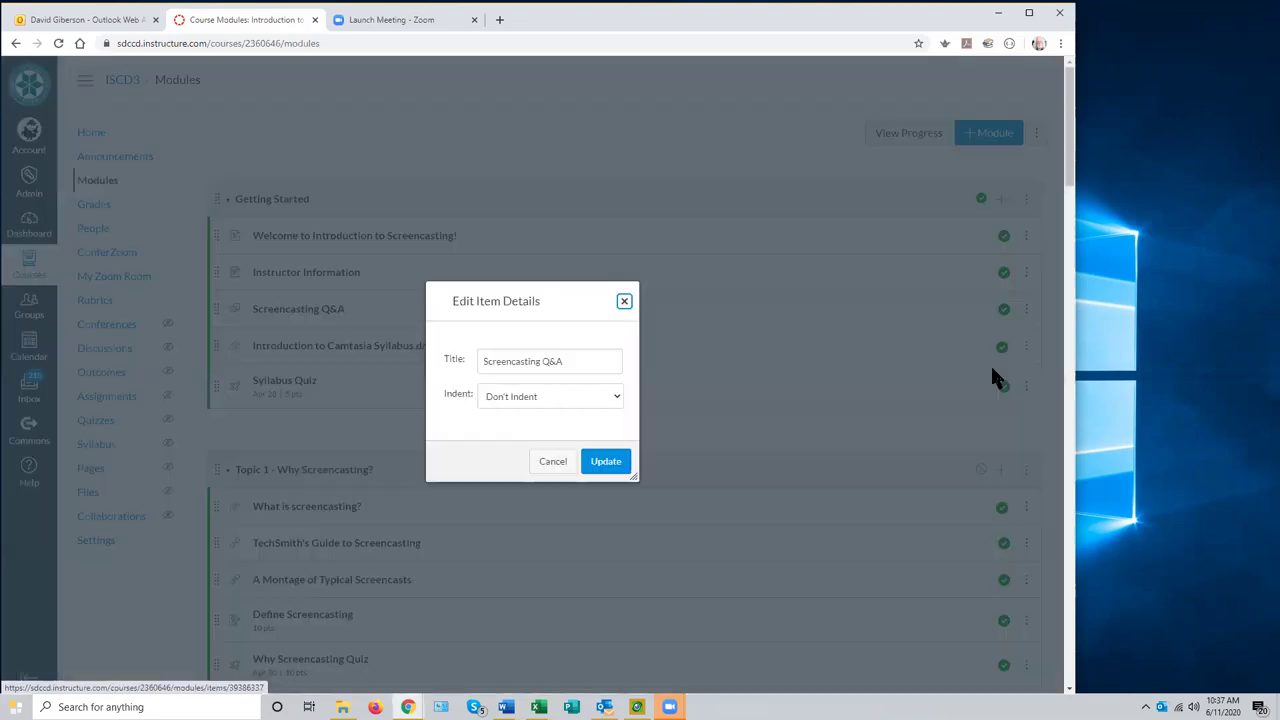
{"action": "left_click", "coordinate": [552, 462]}
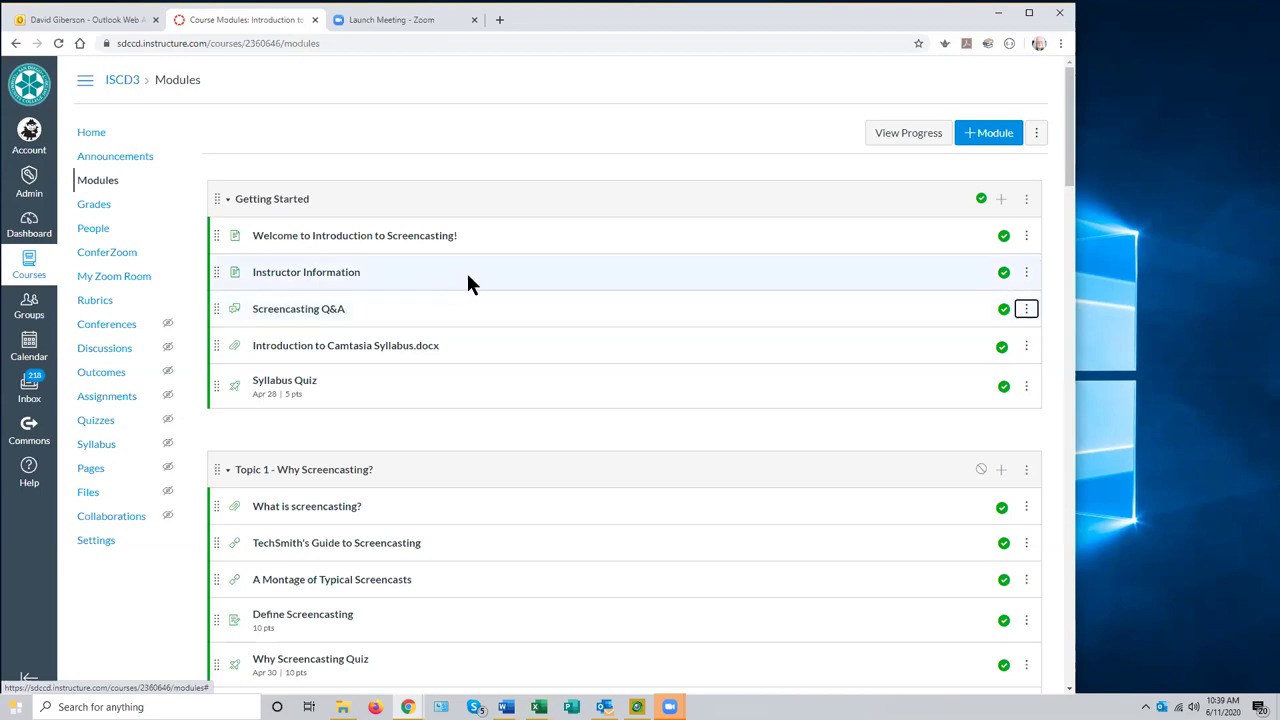
{"action": "scroll", "coordinate": [510, 284], "scroll_direction": "down", "scroll_amount": 2}
{"action": "scroll", "coordinate": [511, 282], "scroll_direction": "up", "scroll_amount": 2}
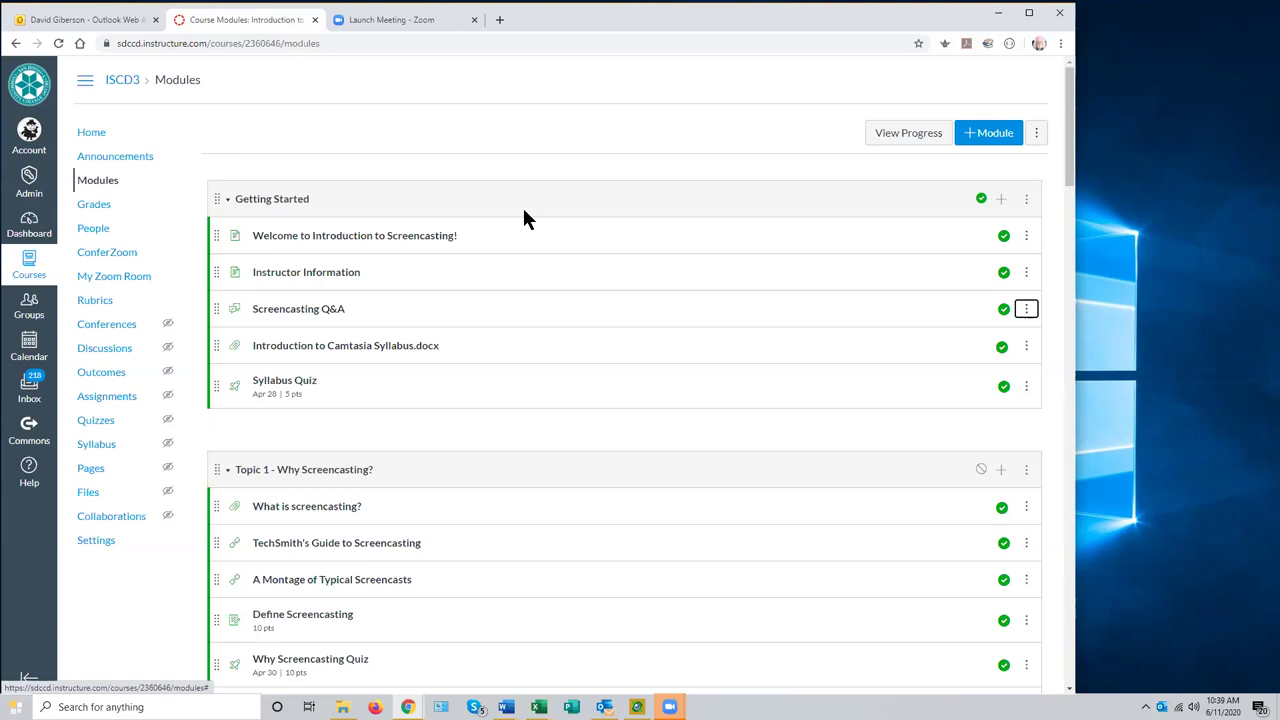
{"action": "scroll", "coordinate": [631, 334], "scroll_direction": "down", "scroll_amount": 2}
{"action": "scroll", "coordinate": [635, 336], "scroll_direction": "up", "scroll_amount": 2}
{"action": "scroll", "coordinate": [426, 385], "scroll_direction": "down", "scroll_amount": 3}
{"action": "scroll", "coordinate": [431, 378], "scroll_direction": "up", "scroll_amount": 3}
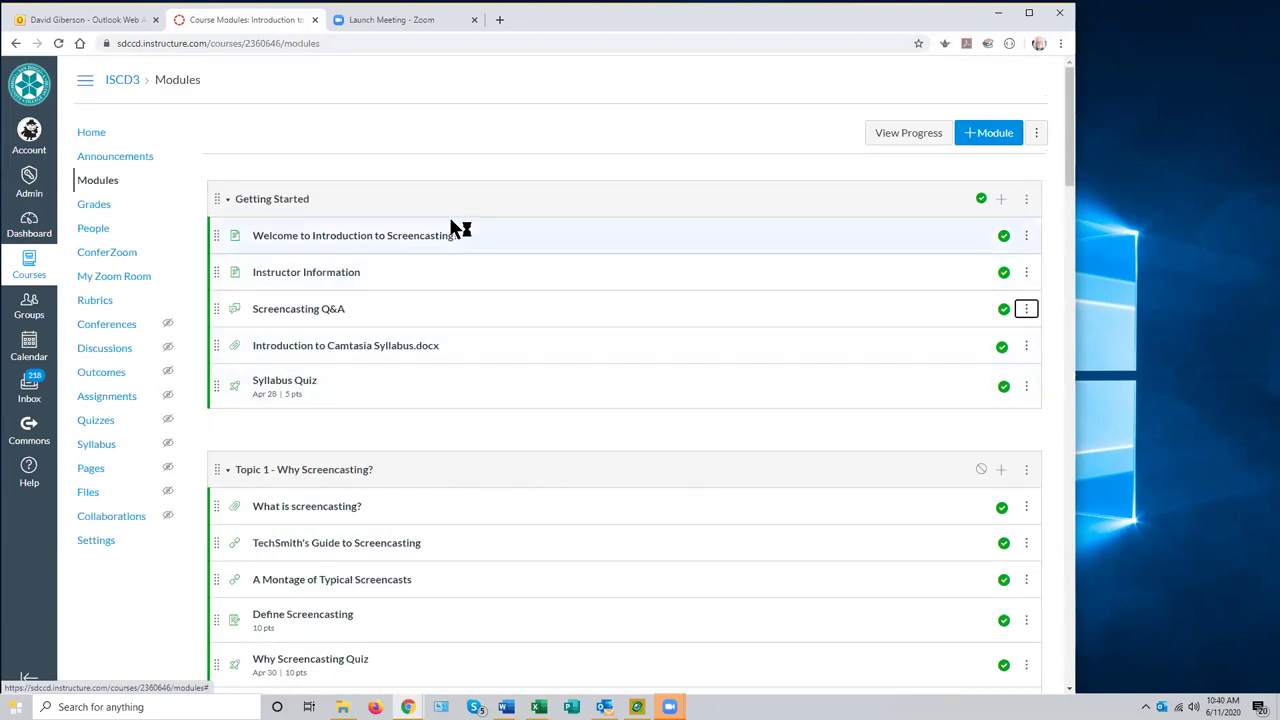
{"action": "scroll", "coordinate": [468, 428], "scroll_direction": "down", "scroll_amount": 8}
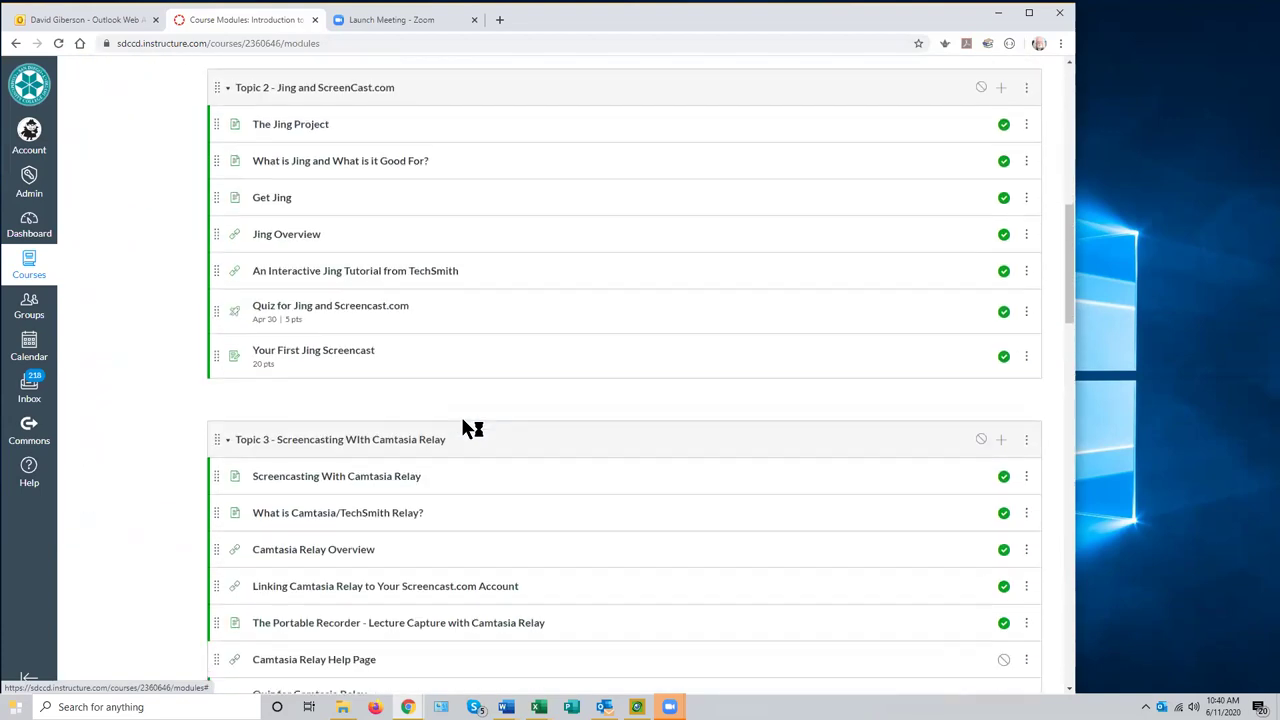
{"action": "scroll", "coordinate": [463, 421], "scroll_direction": "down", "scroll_amount": 14}
{"action": "scroll", "coordinate": [466, 422], "scroll_direction": "up", "scroll_amount": 15}
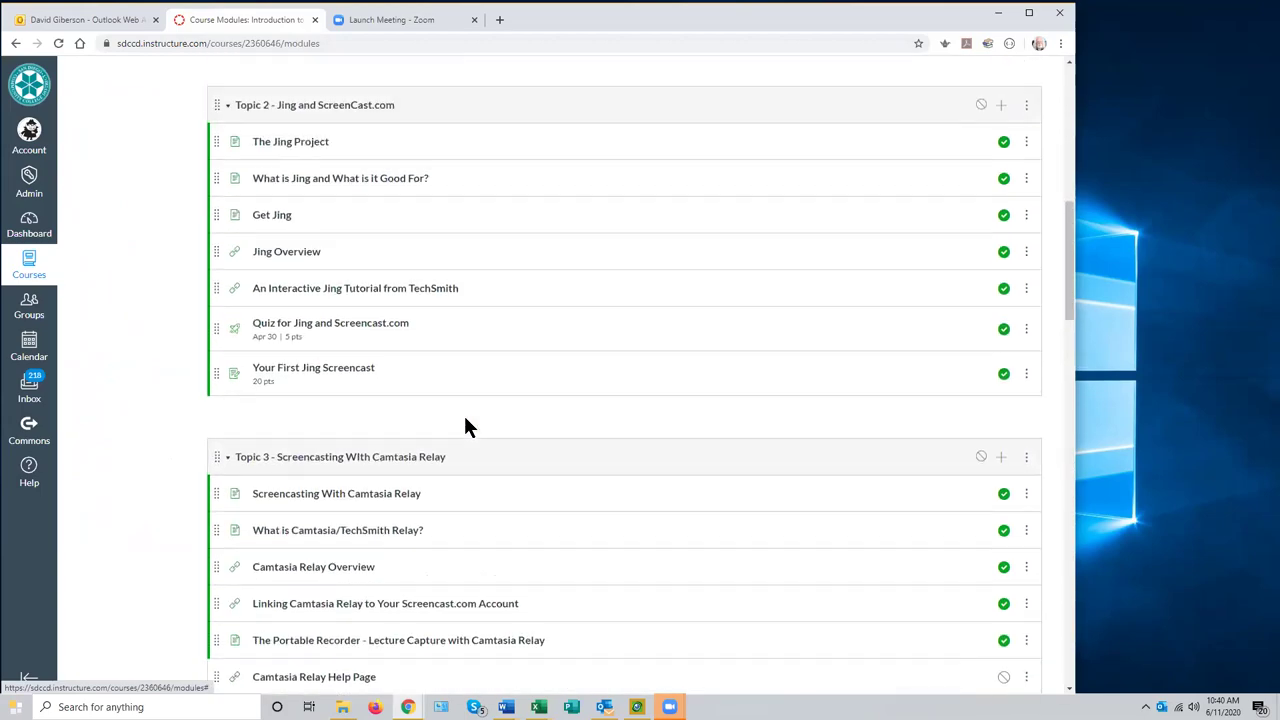
{"action": "scroll", "coordinate": [463, 424], "scroll_direction": "up", "scroll_amount": 8}
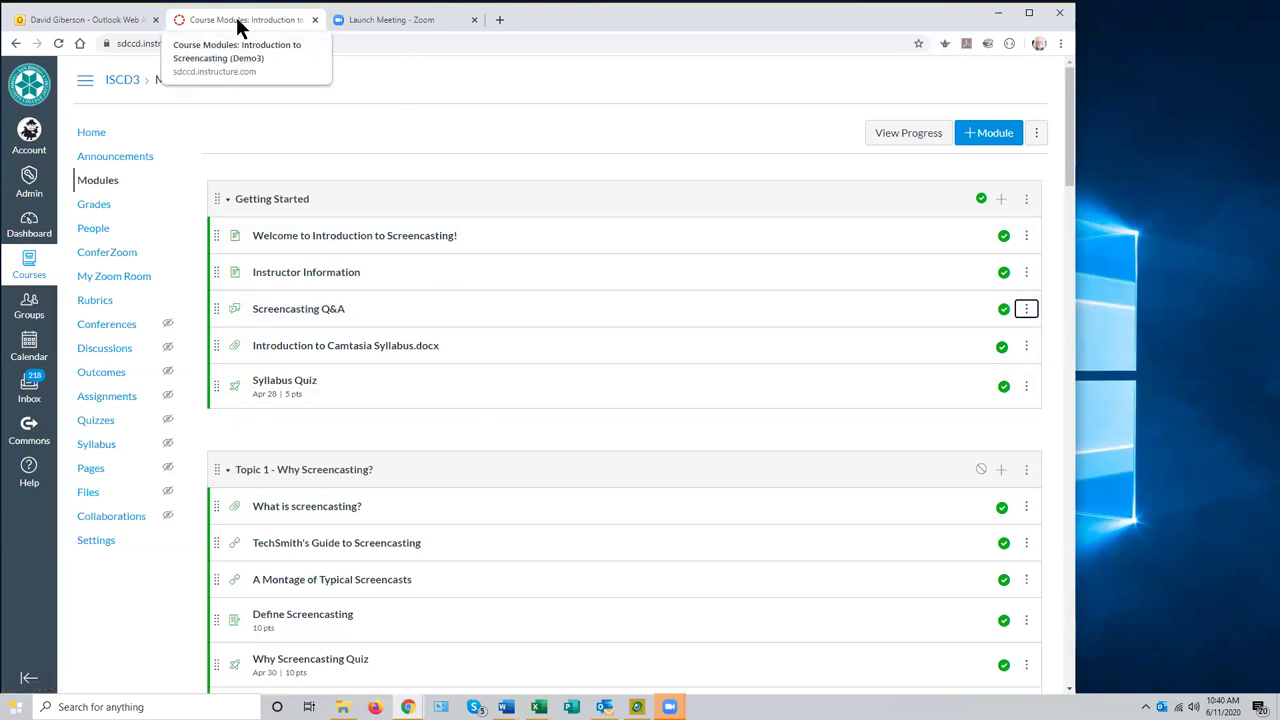
{"action": "left_click", "coordinate": [26, 224]}
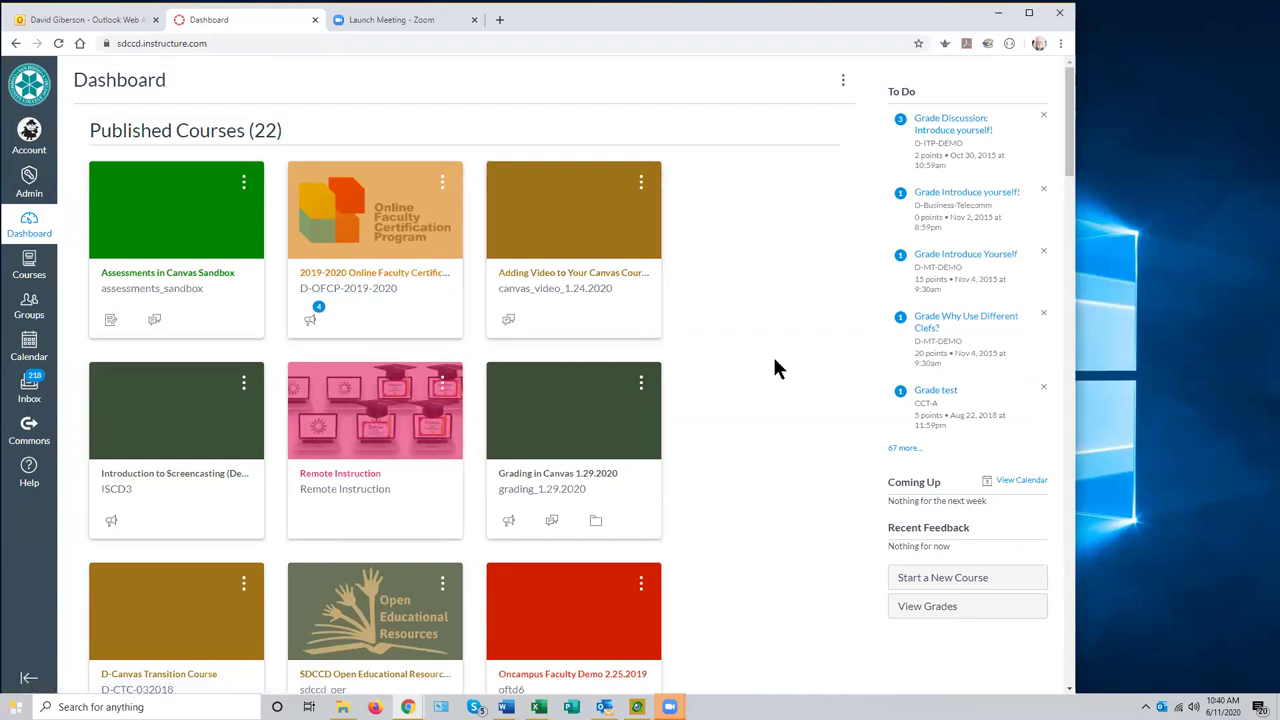
{"action": "scroll", "coordinate": [774, 361], "scroll_direction": "down", "scroll_amount": 4}
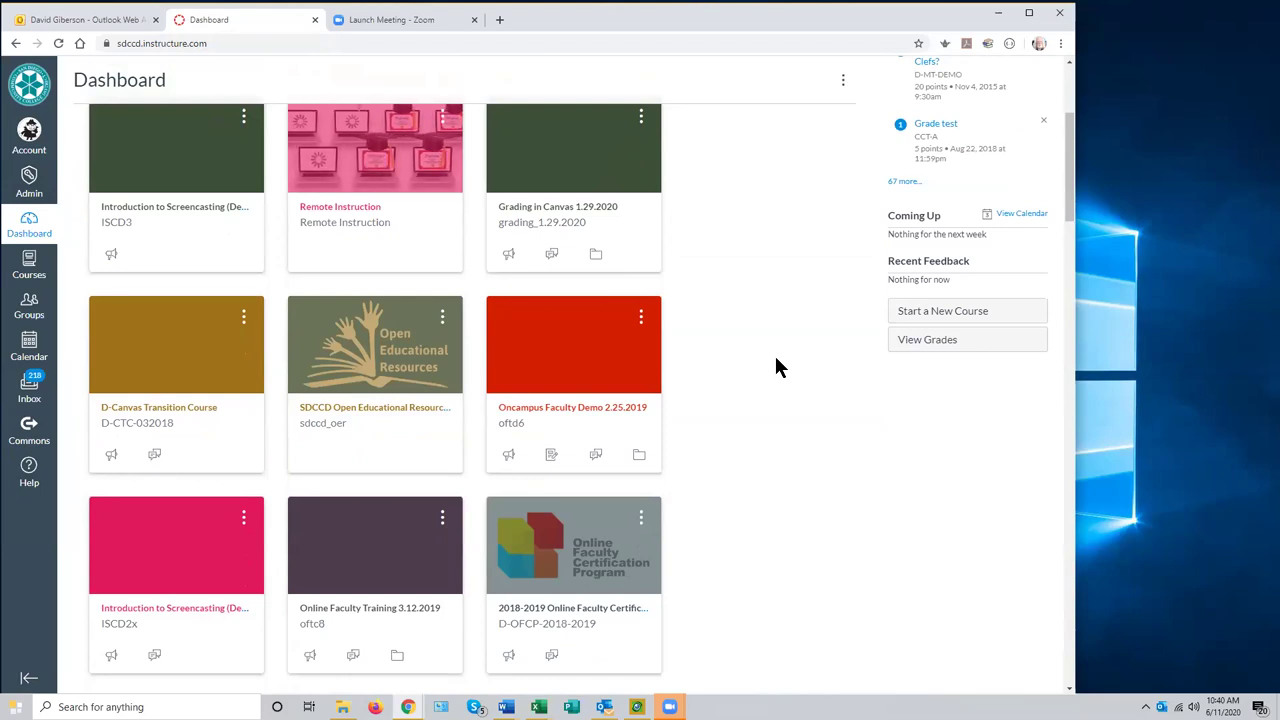
{"action": "scroll", "coordinate": [780, 368], "scroll_direction": "down", "scroll_amount": 3}
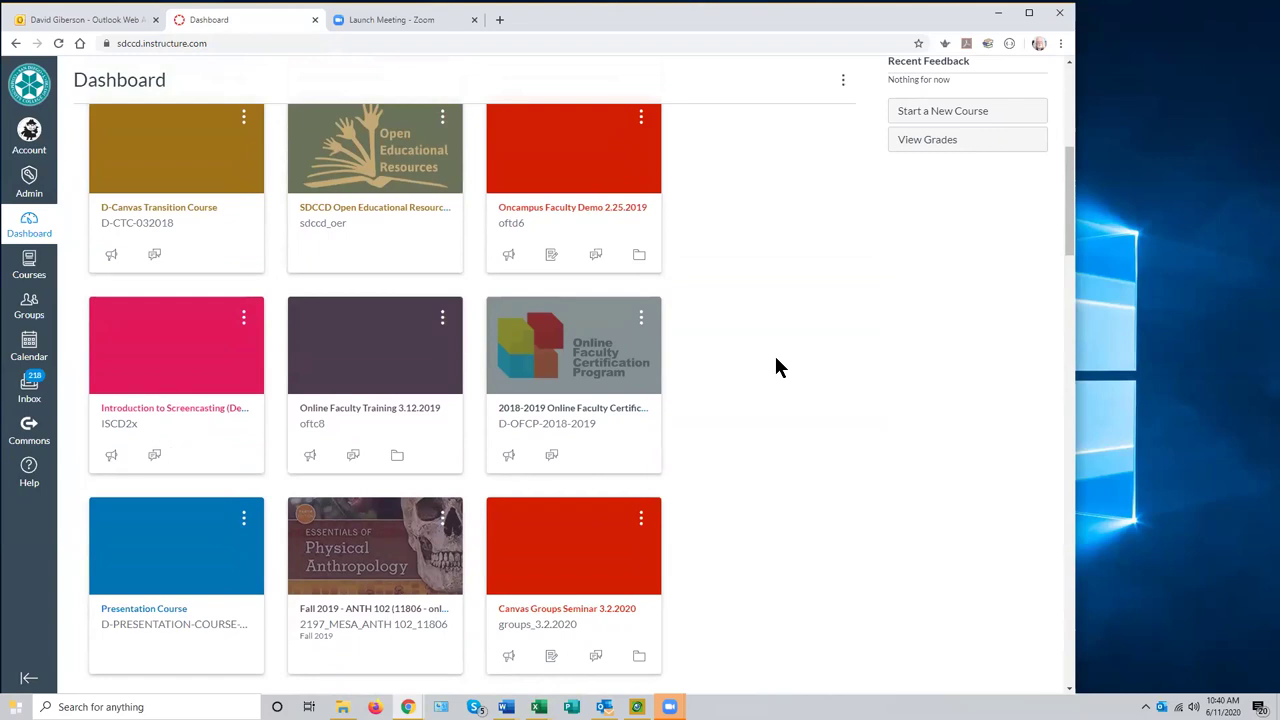
{"action": "scroll", "coordinate": [780, 368], "scroll_direction": "up", "scroll_amount": 2}
{"action": "scroll", "coordinate": [778, 366], "scroll_direction": "down", "scroll_amount": 5}
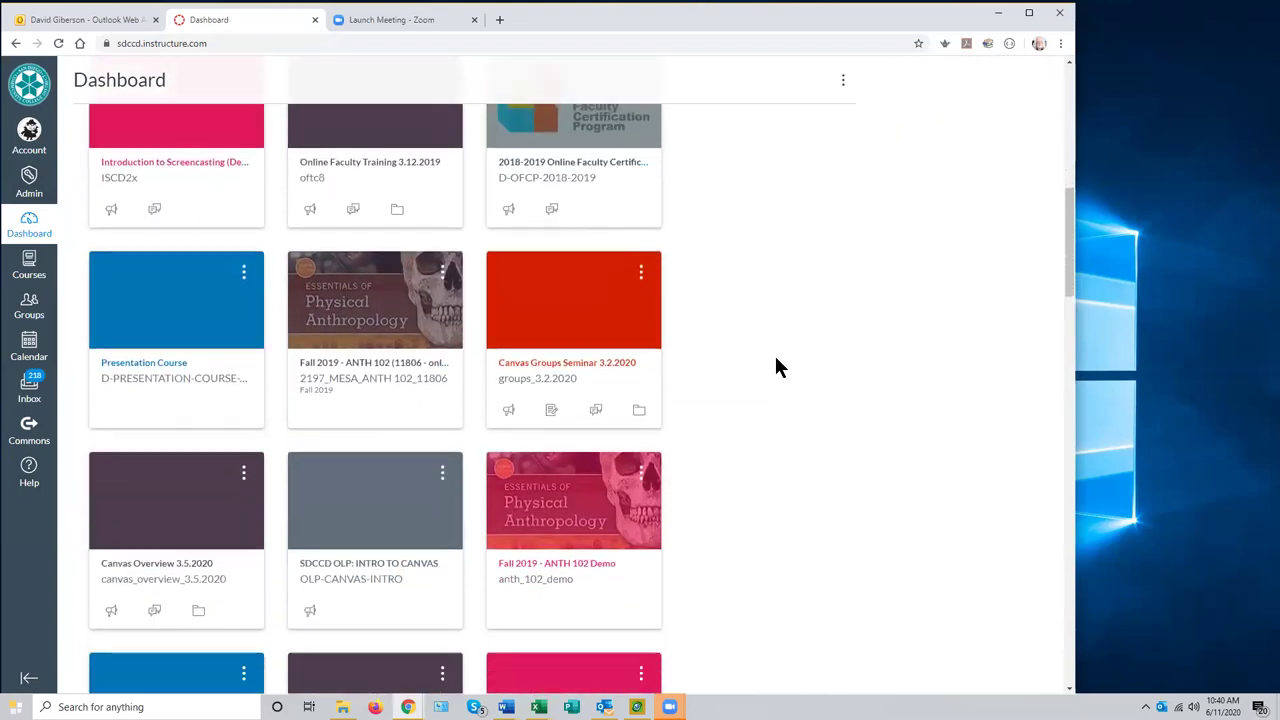
{"action": "scroll", "coordinate": [778, 367], "scroll_direction": "down", "scroll_amount": 2}
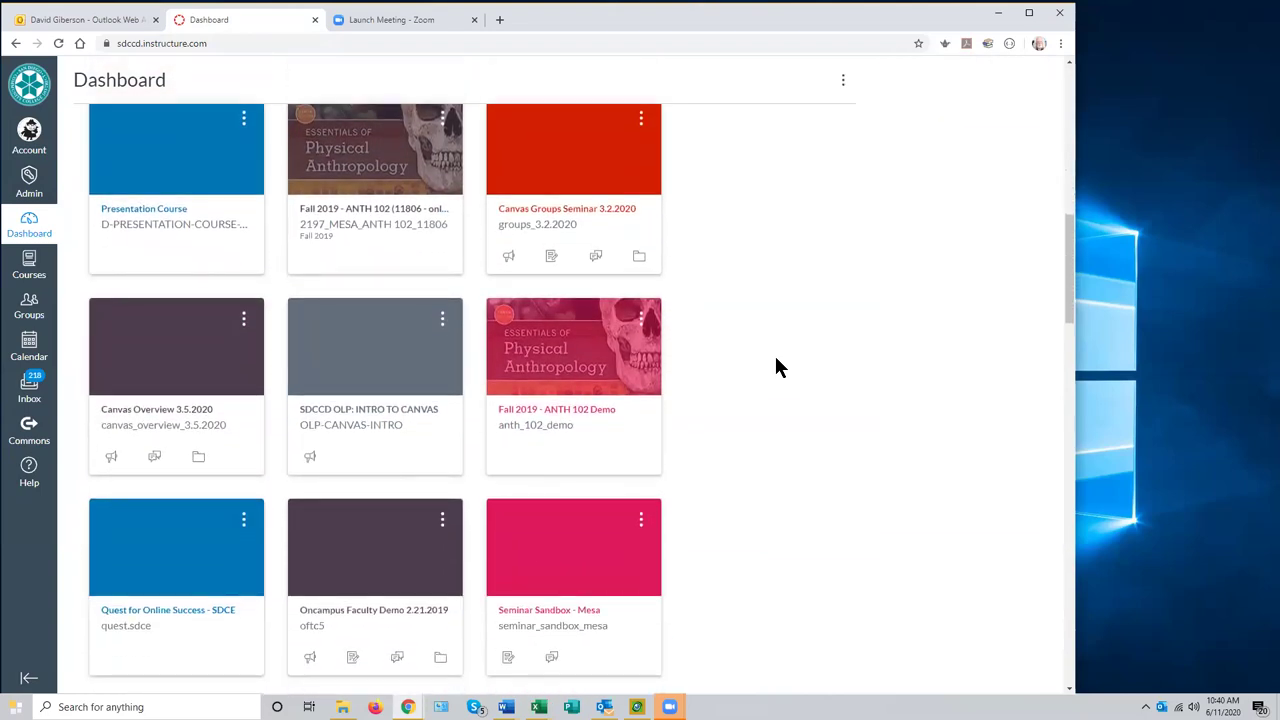
{"action": "scroll", "coordinate": [778, 367], "scroll_direction": "down", "scroll_amount": 2}
{"action": "scroll", "coordinate": [778, 362], "scroll_direction": "up", "scroll_amount": 15}
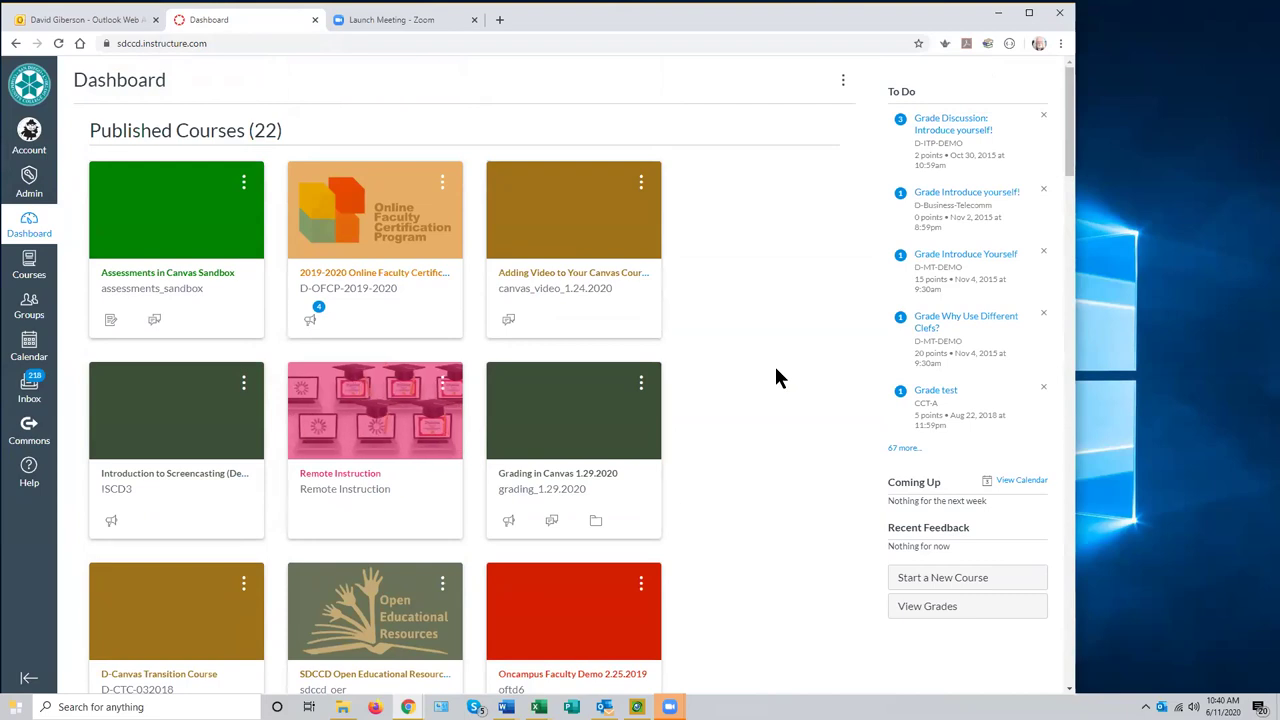
{"action": "scroll", "coordinate": [774, 363], "scroll_direction": "down", "scroll_amount": 2}
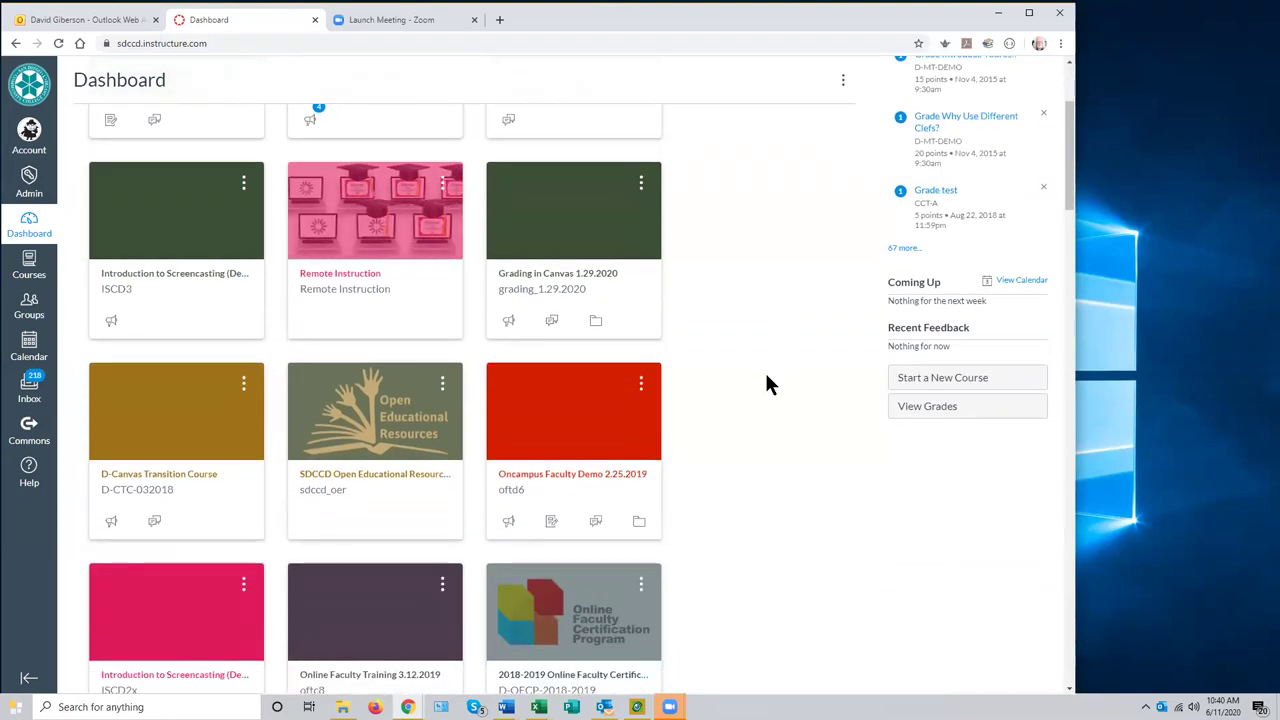
{"action": "scroll", "coordinate": [766, 383], "scroll_direction": "down", "scroll_amount": 1}
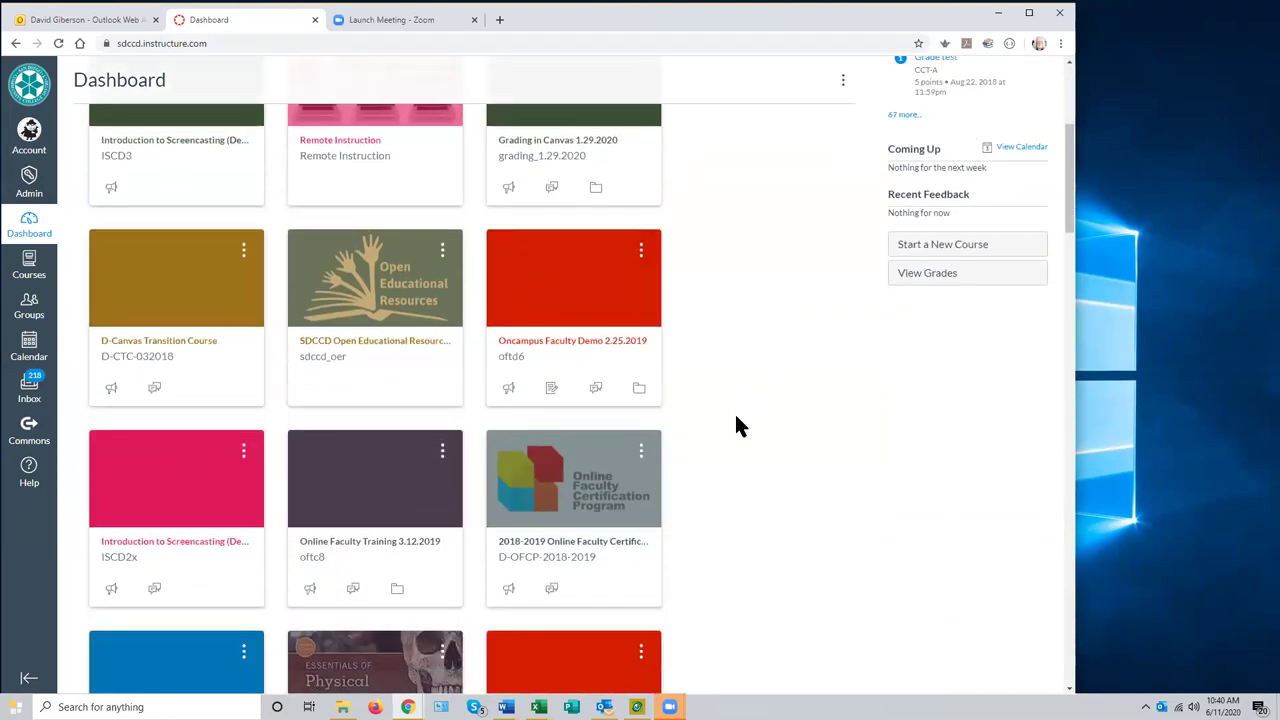
{"action": "scroll", "coordinate": [732, 432], "scroll_direction": "down", "scroll_amount": 1}
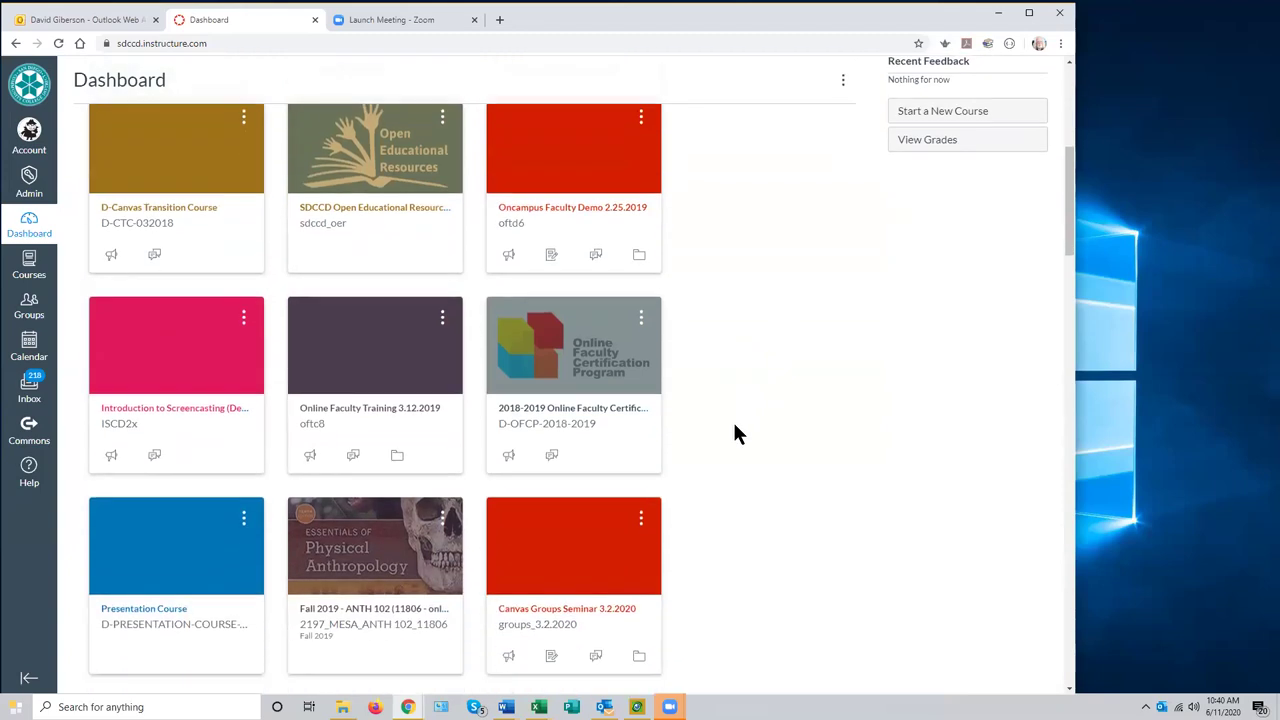
{"action": "scroll", "coordinate": [735, 433], "scroll_direction": "down", "scroll_amount": 1}
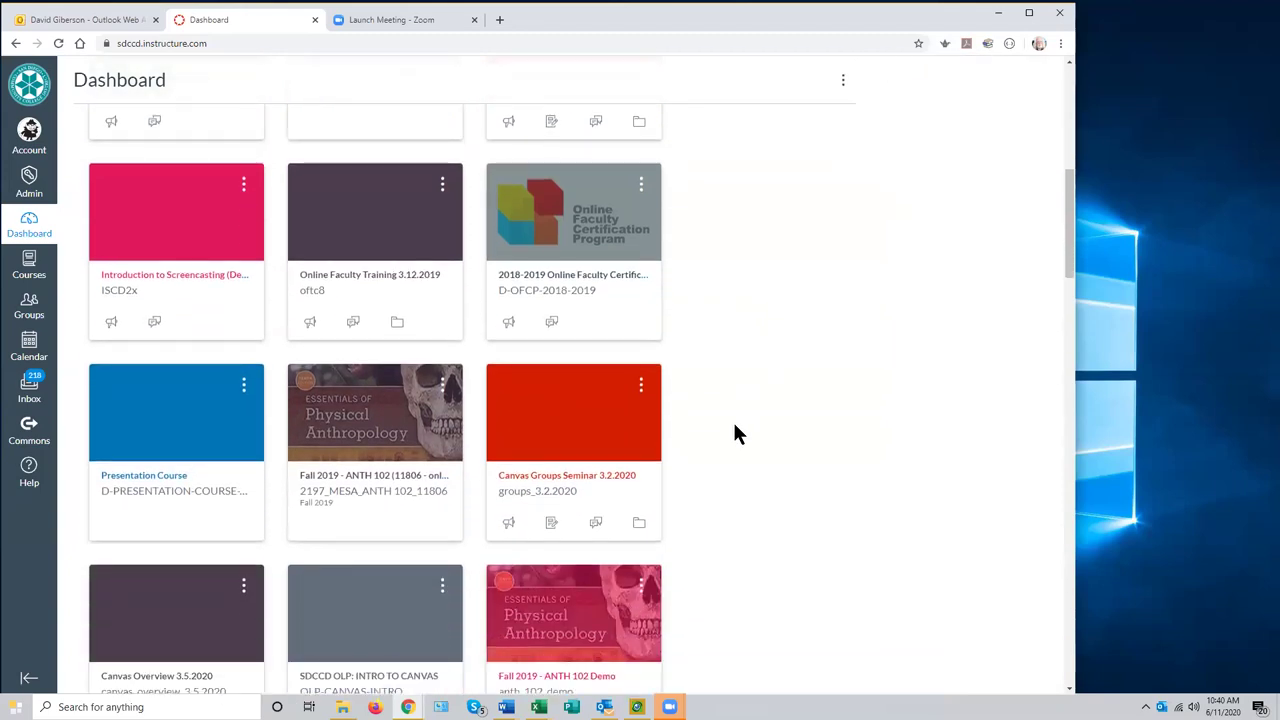
{"action": "scroll", "coordinate": [735, 433], "scroll_direction": "down", "scroll_amount": 1}
{"action": "scroll", "coordinate": [736, 433], "scroll_direction": "down", "scroll_amount": 2}
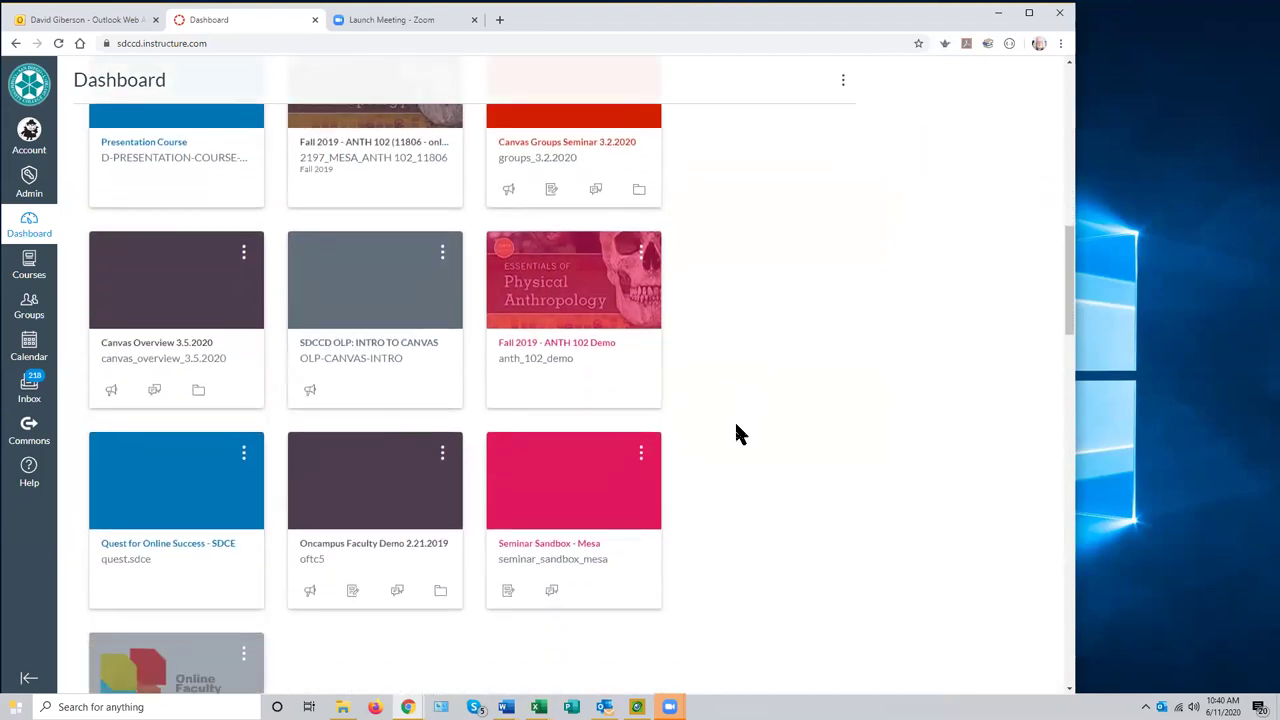
{"action": "scroll", "coordinate": [736, 433], "scroll_direction": "down", "scroll_amount": 1}
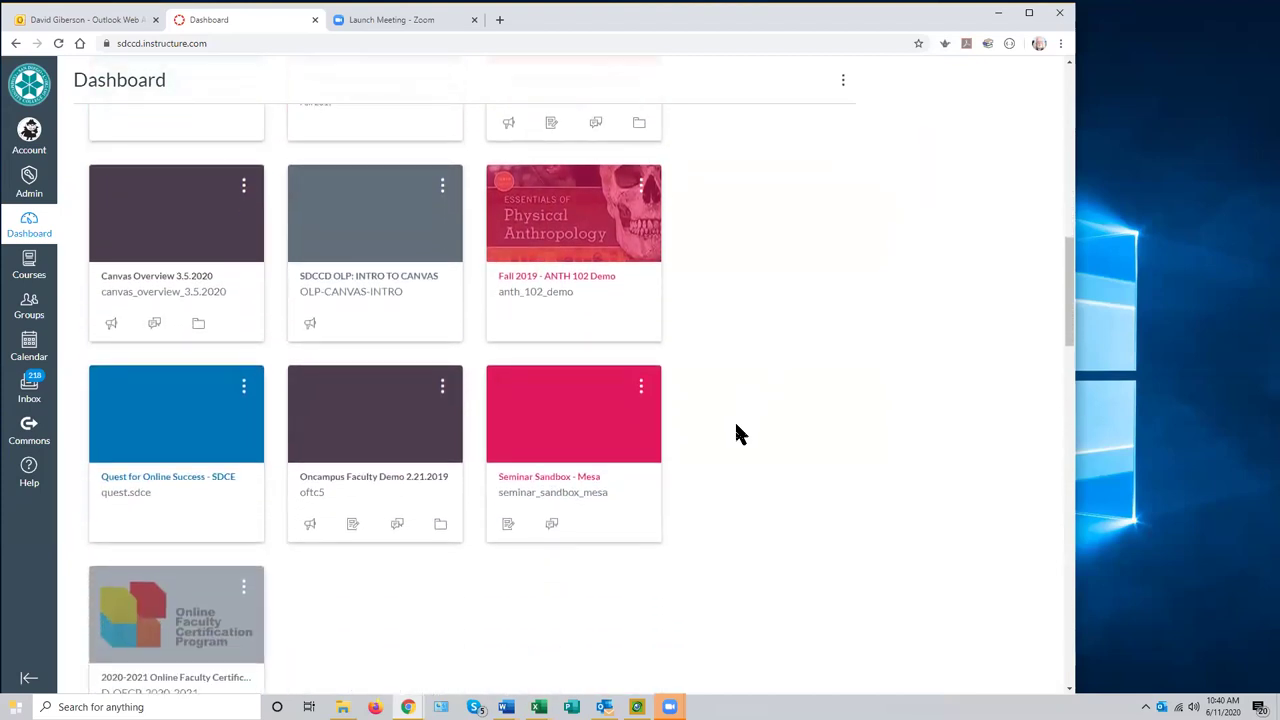
{"action": "scroll", "coordinate": [736, 433], "scroll_direction": "down", "scroll_amount": 5}
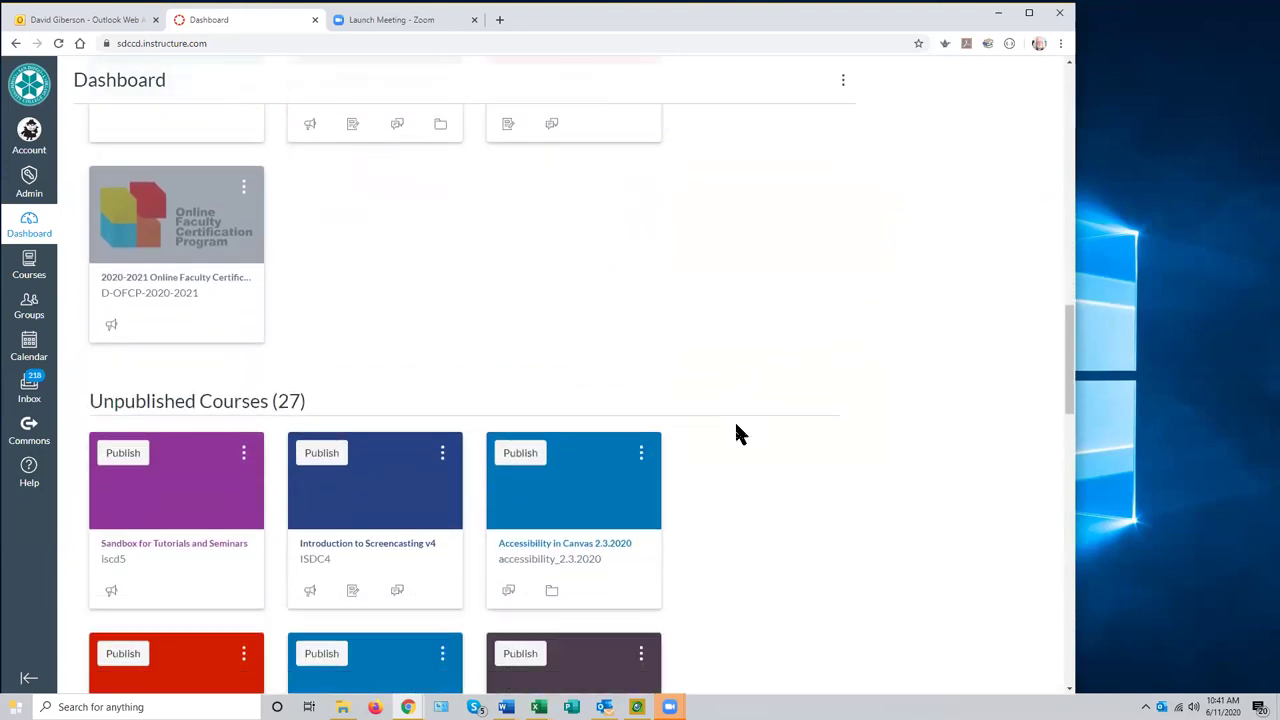
{"action": "scroll", "coordinate": [736, 428], "scroll_direction": "down", "scroll_amount": 1}
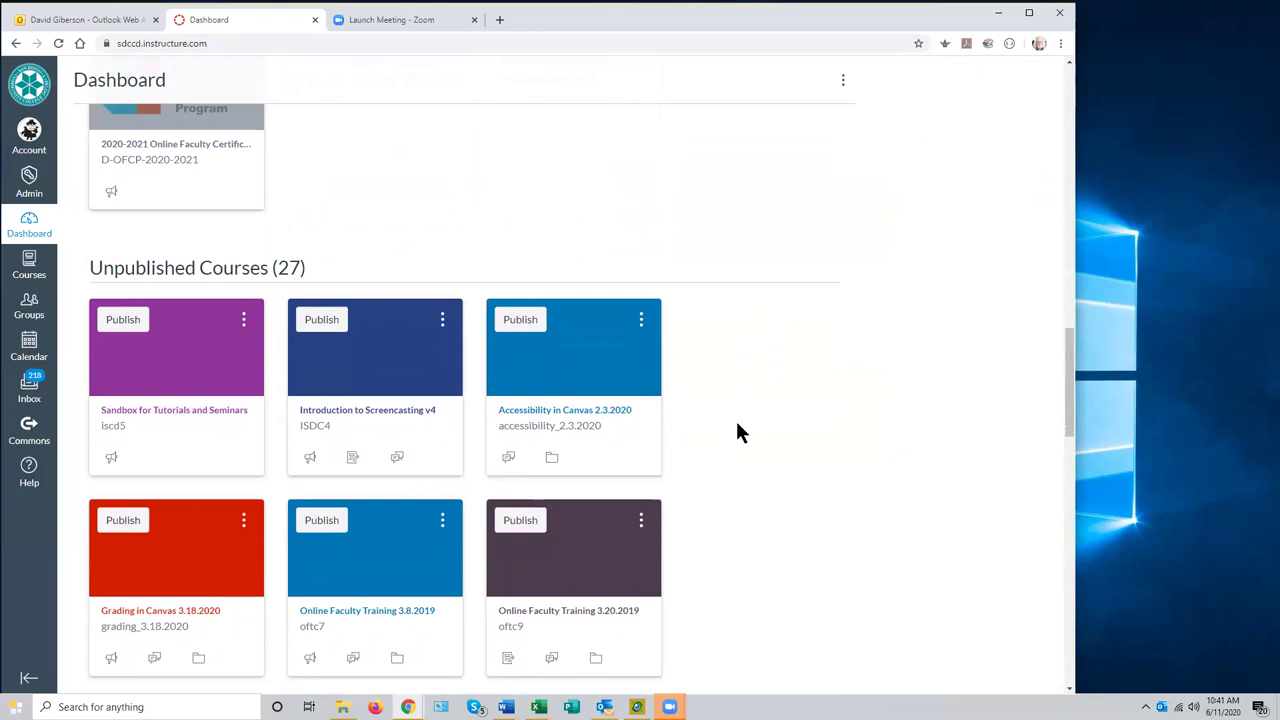
{"action": "scroll", "coordinate": [740, 432], "scroll_direction": "down", "scroll_amount": 3}
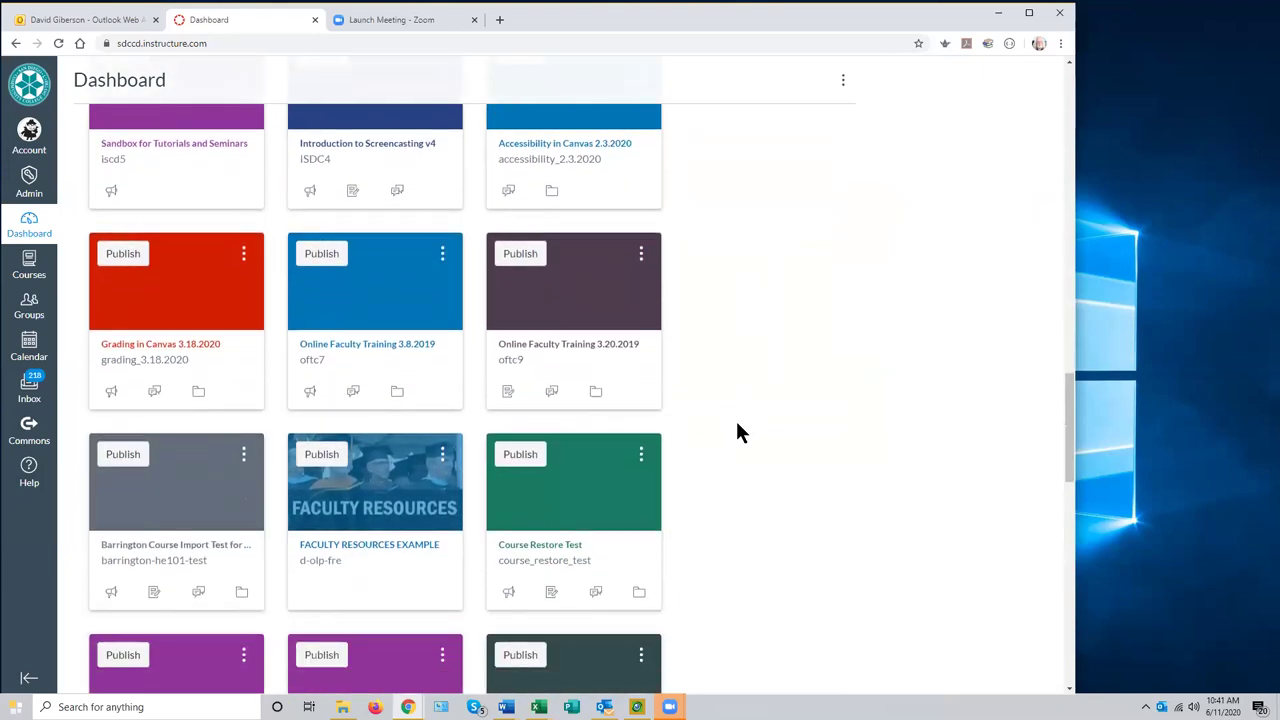
{"action": "scroll", "coordinate": [740, 432], "scroll_direction": "down", "scroll_amount": 3}
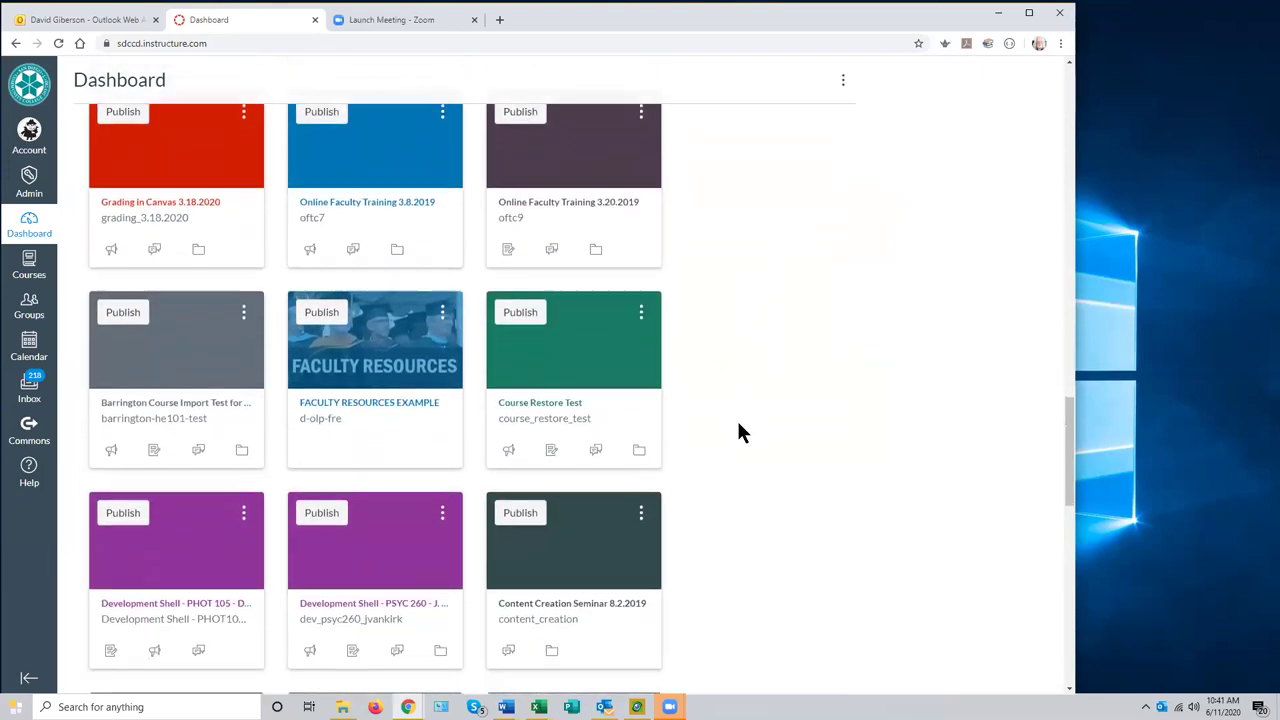
{"action": "scroll", "coordinate": [738, 425], "scroll_direction": "down", "scroll_amount": 1}
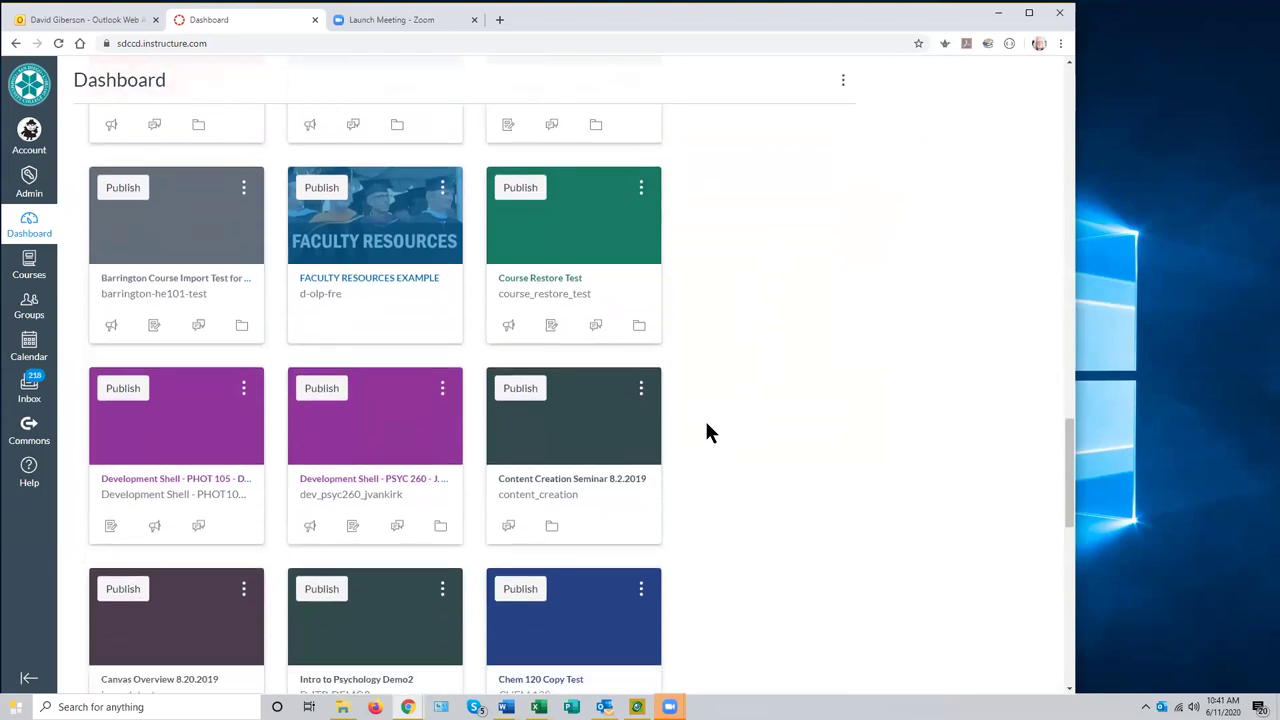
- Reset all Content Creation Seminar course content from Settings and return to its empty home page
{"action": "left_click", "coordinate": [584, 429]}
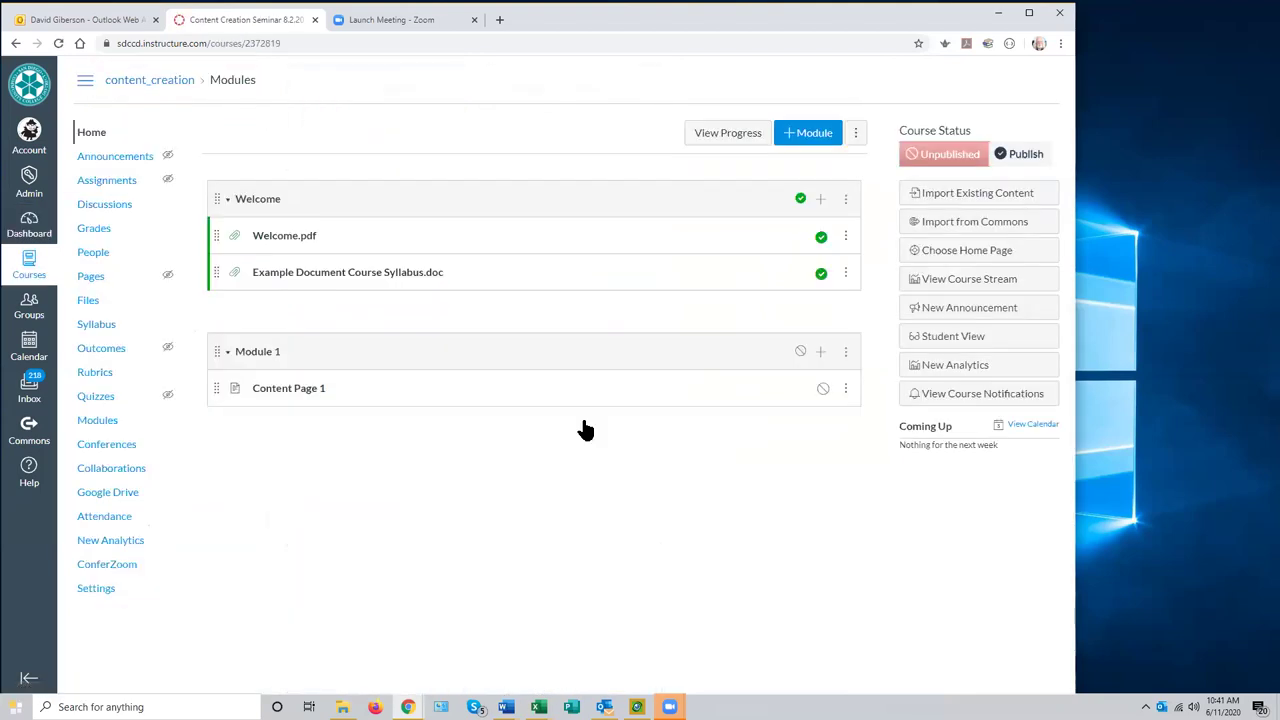
{"action": "left_click", "coordinate": [96, 592]}
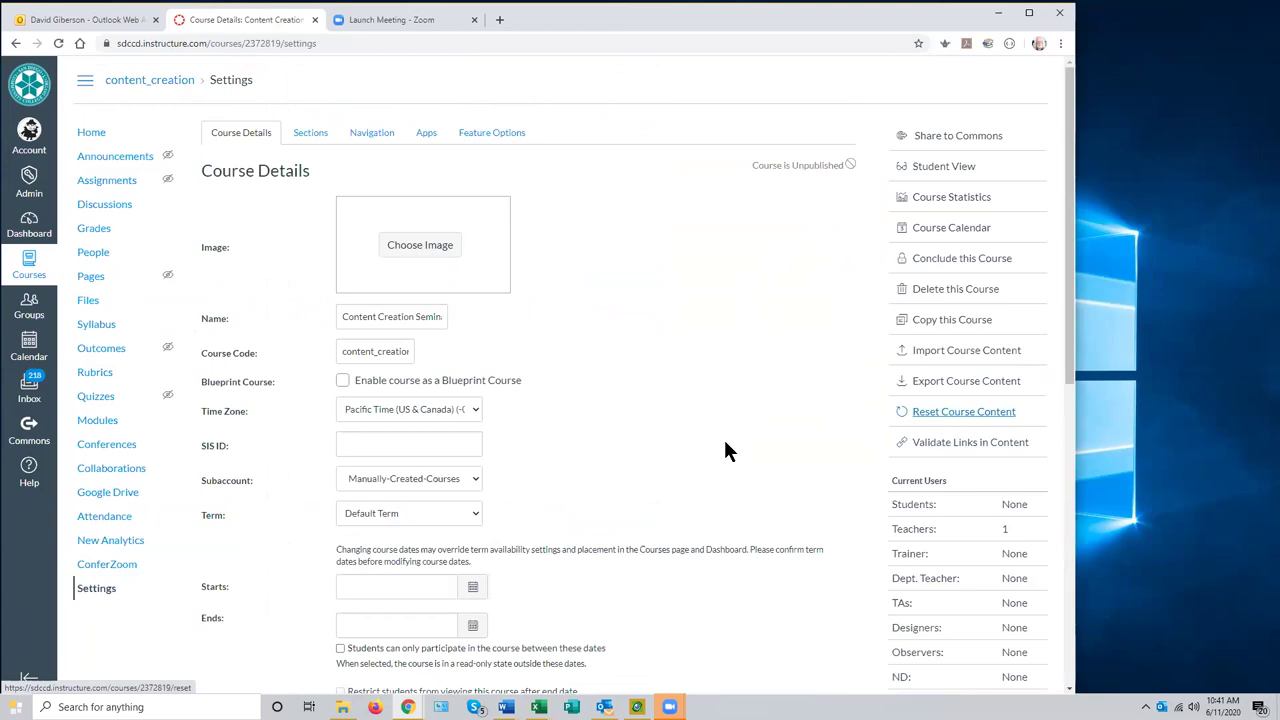
{"action": "left_click", "coordinate": [113, 592]}
{"action": "left_click", "coordinate": [953, 411]}
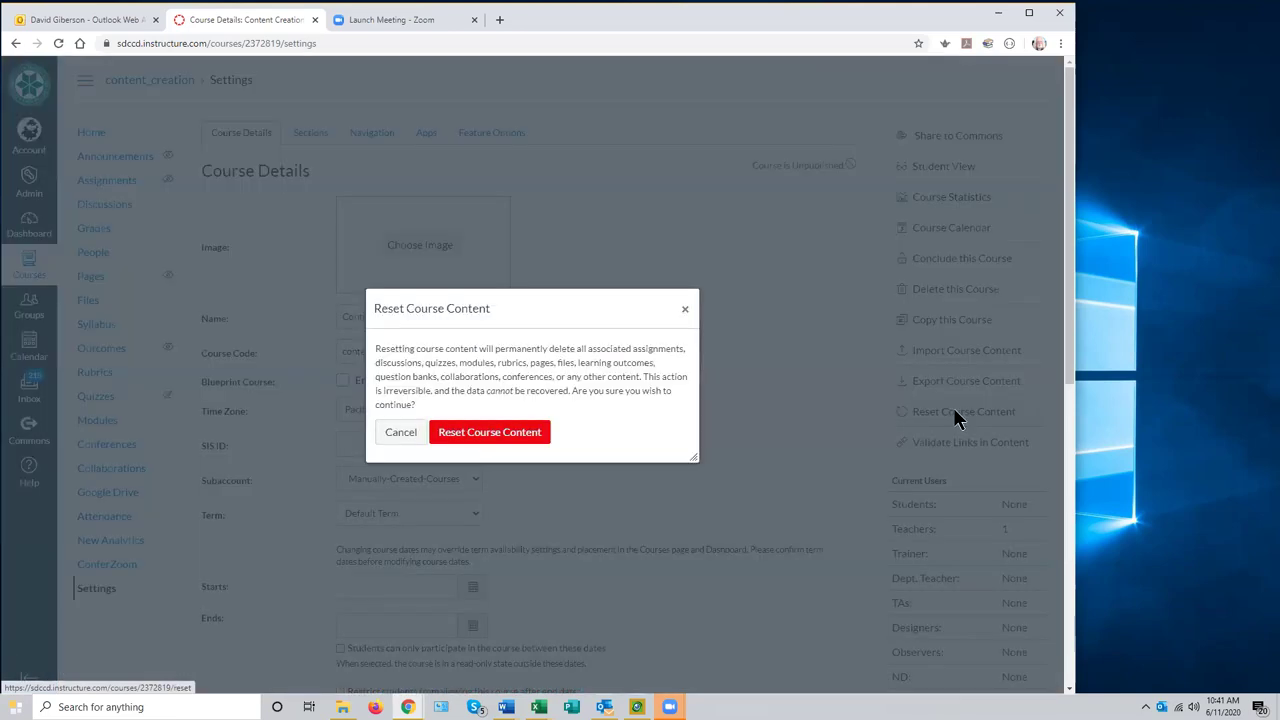
{"action": "left_click", "coordinate": [509, 437]}
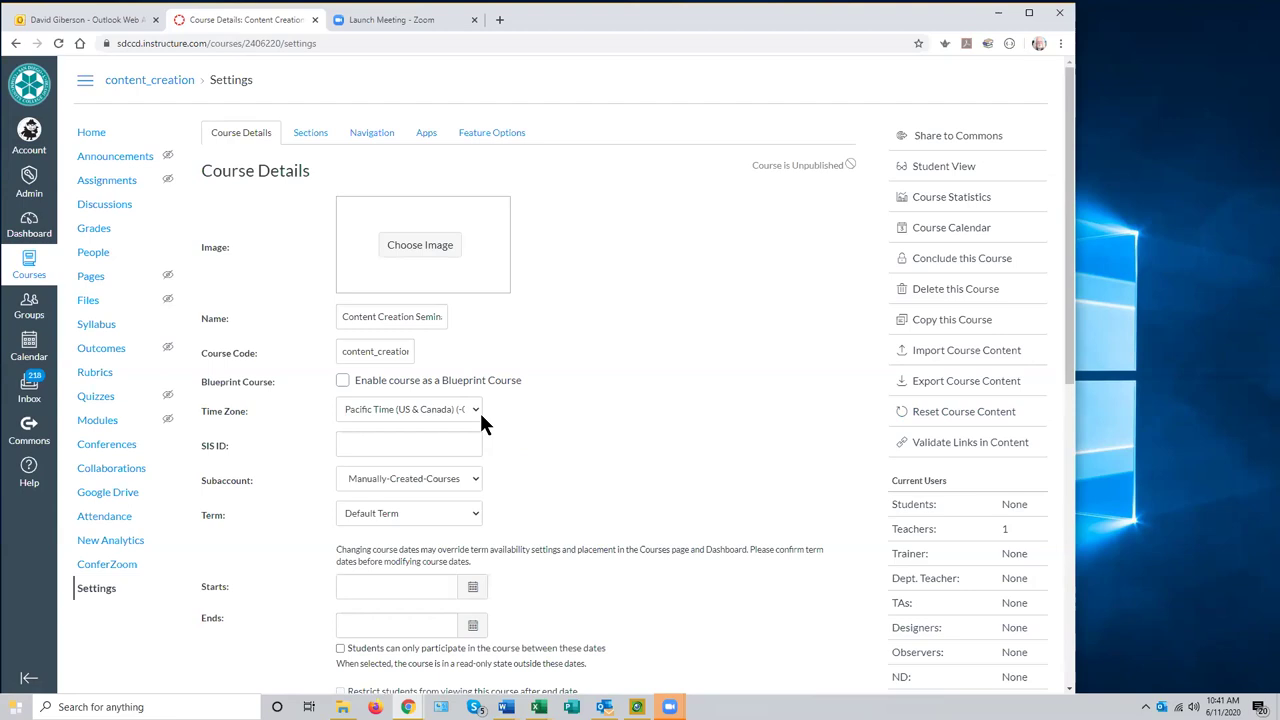
{"action": "left_click", "coordinate": [100, 134]}
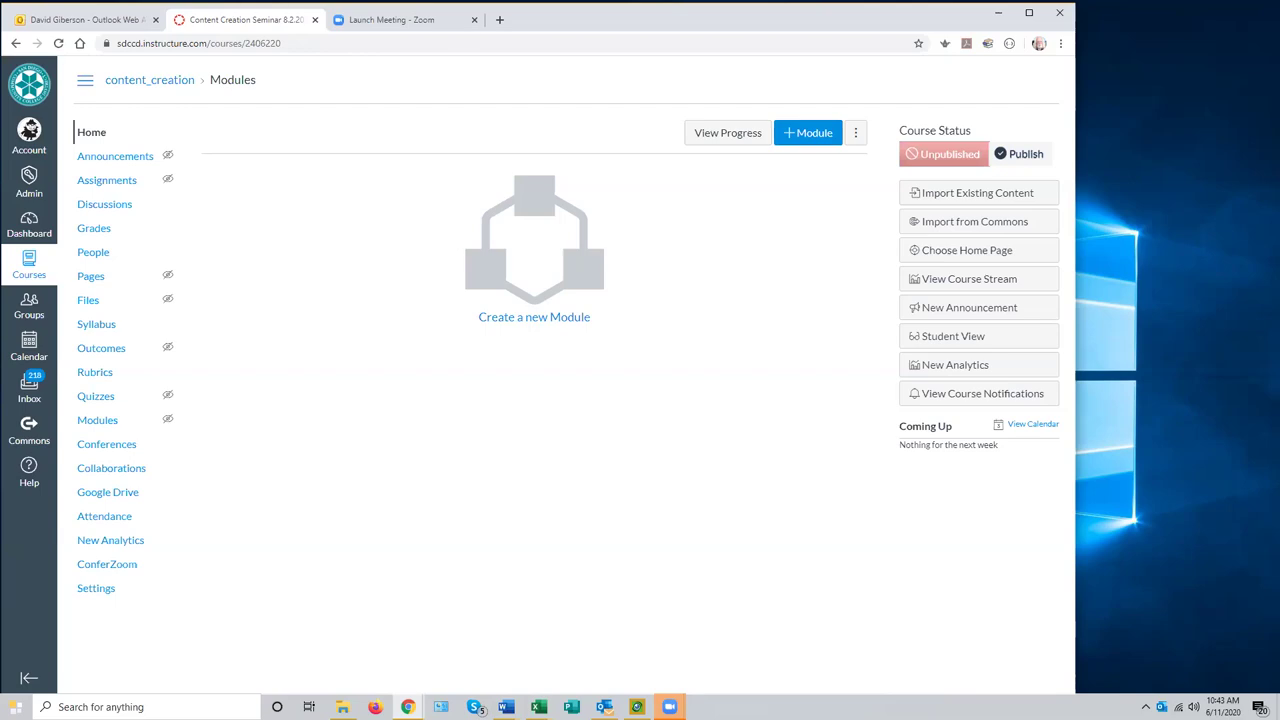
- Go to Import Course Content from Settings and show the Content Type options
{"action": "left_click", "coordinate": [96, 589]}
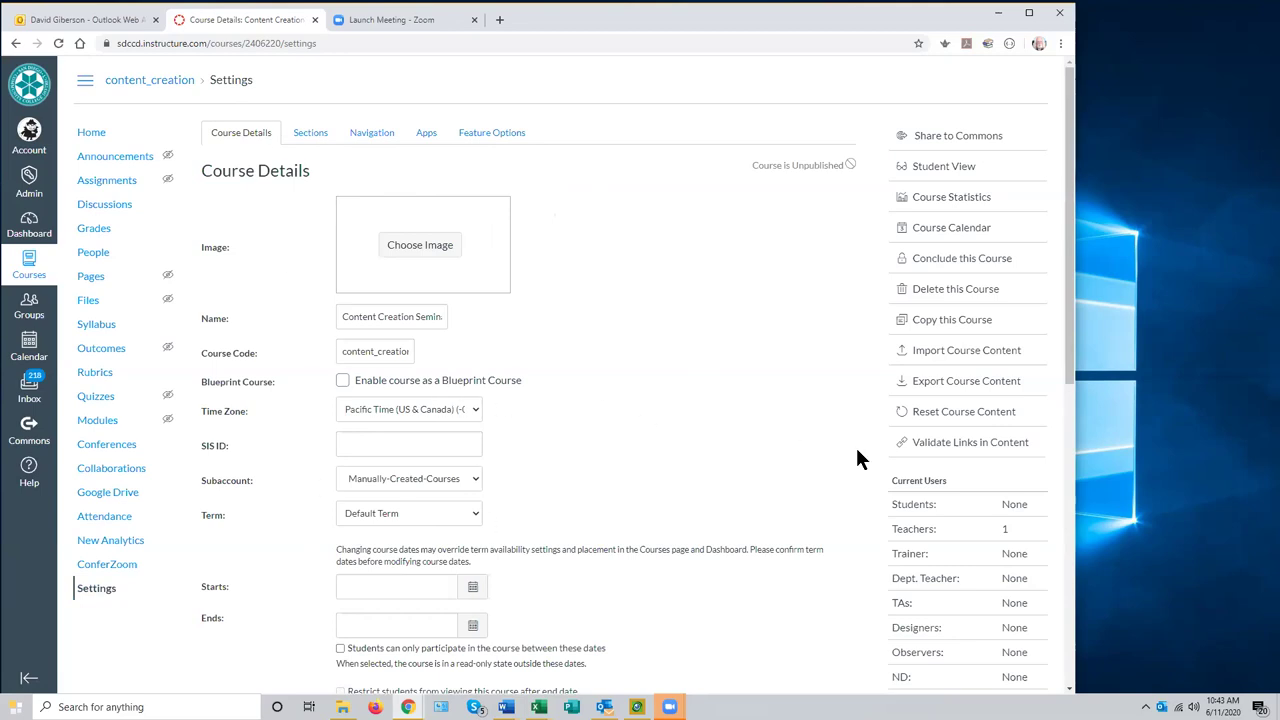
{"action": "left_click", "coordinate": [950, 358]}
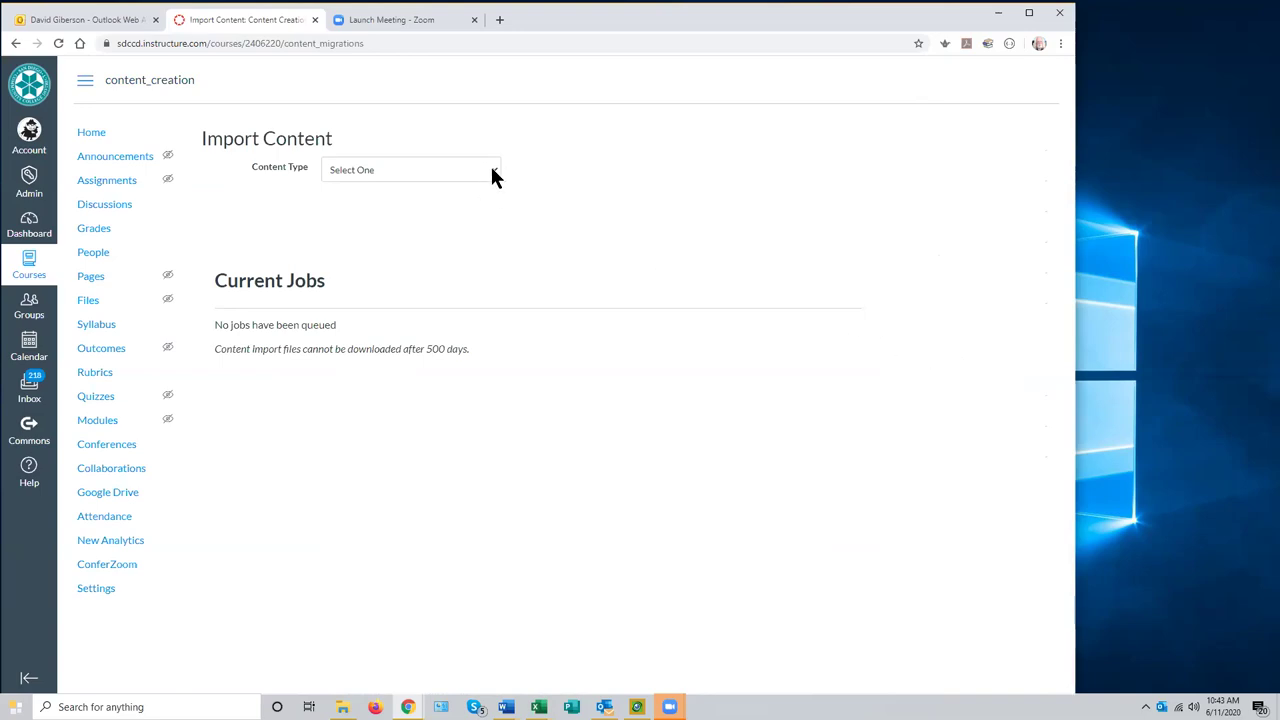
{"action": "left_click", "coordinate": [493, 177]}
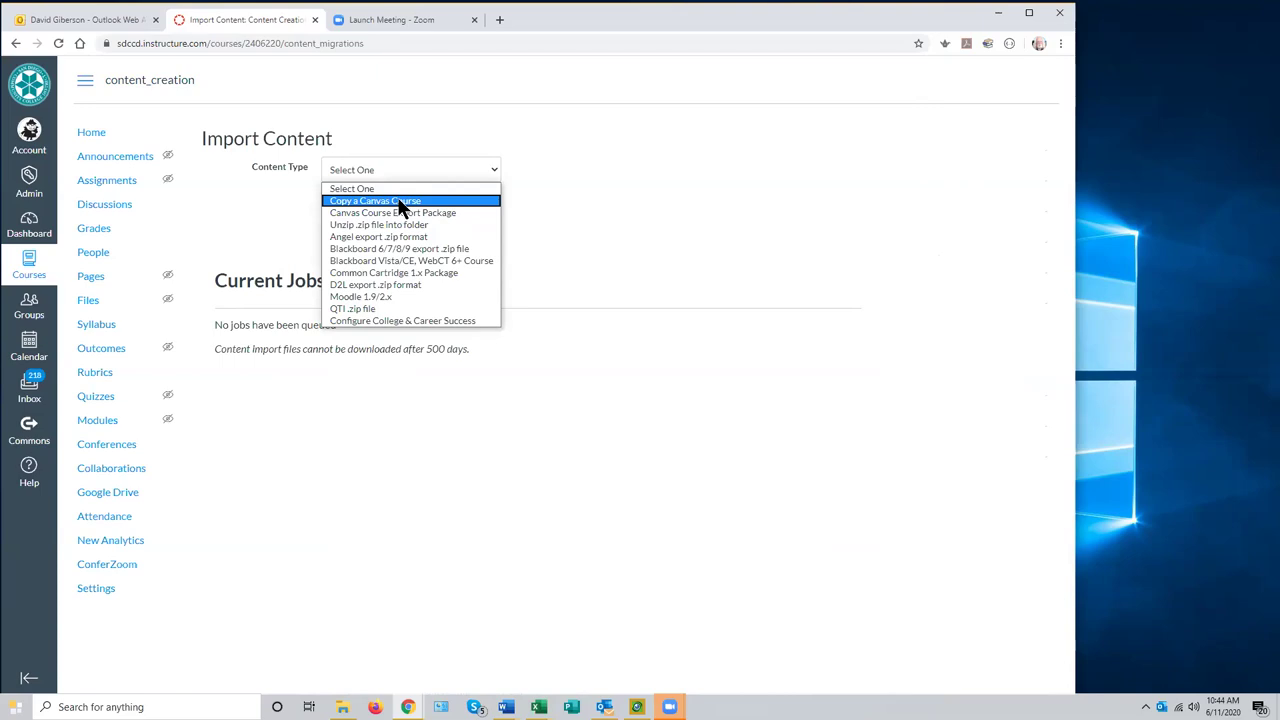
- Choose Copy a Canvas Course, search 'screencasting', select Intro to Screencasting with All content
{"action": "left_click", "coordinate": [400, 203]}
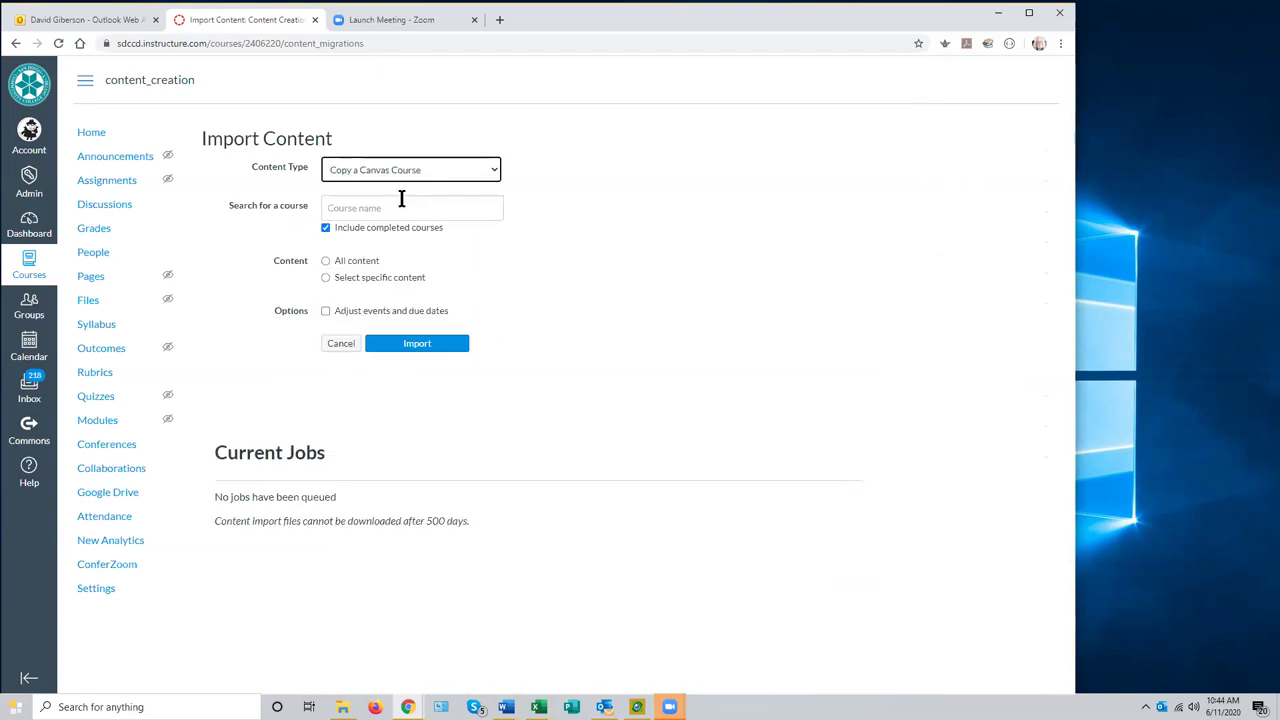
{"action": "left_click", "coordinate": [348, 208]}
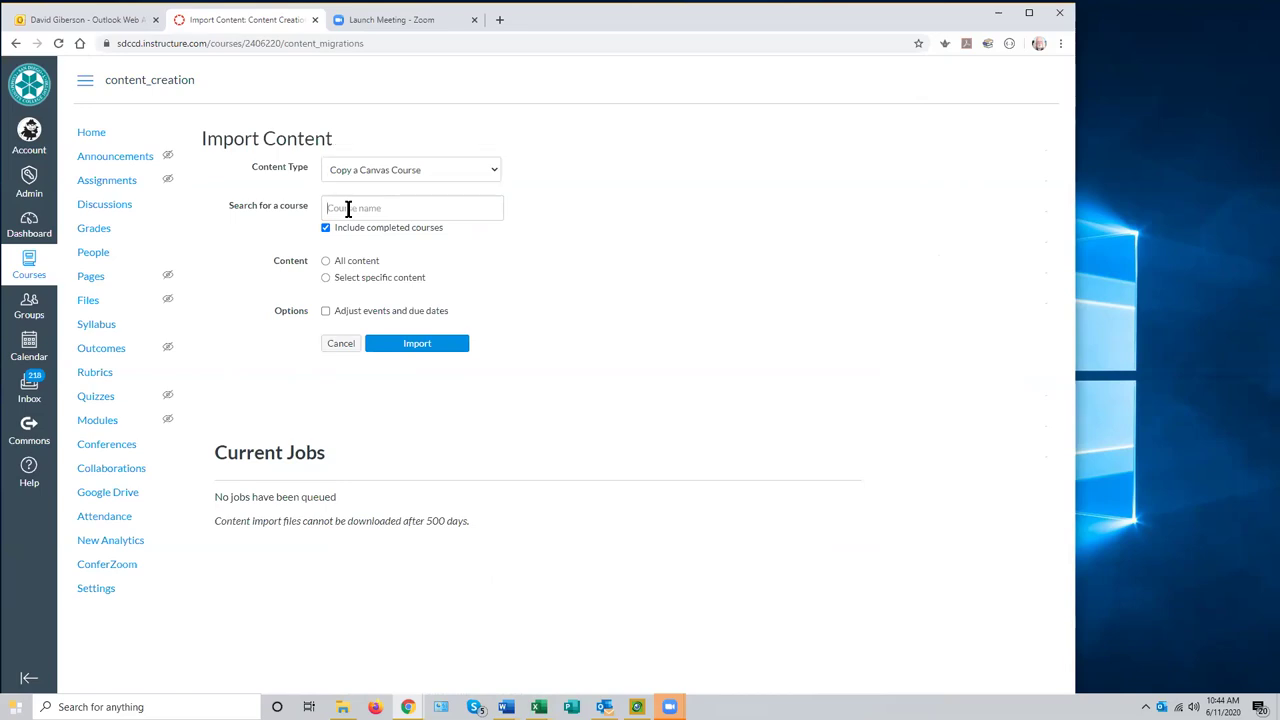
{"action": "type", "text": "screencasting"}
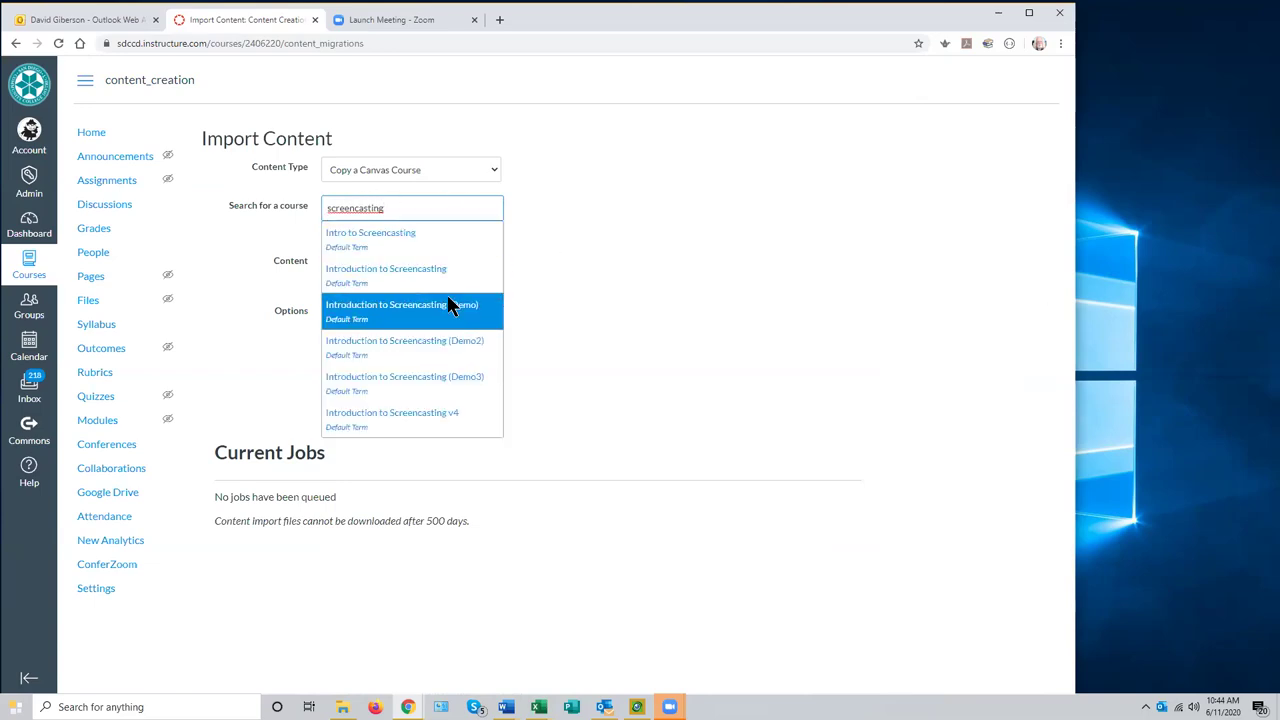
{"action": "left_click", "coordinate": [409, 240]}
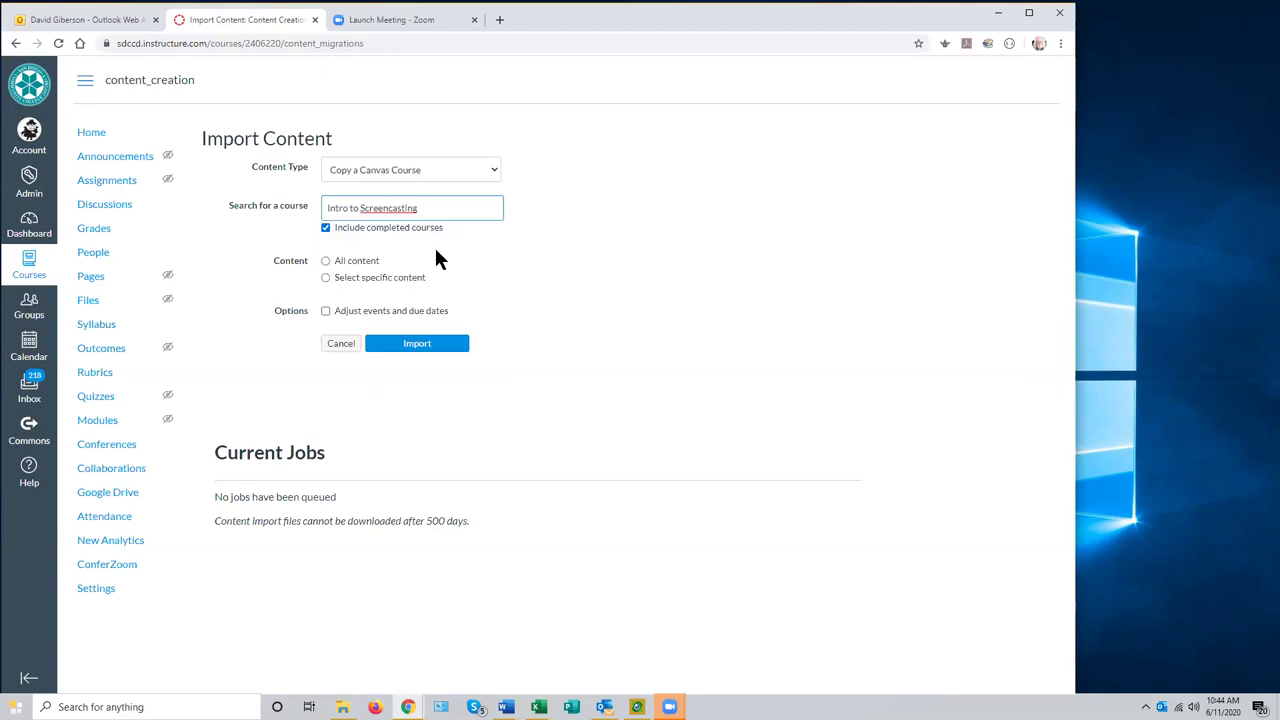
{"action": "left_click", "coordinate": [325, 263]}
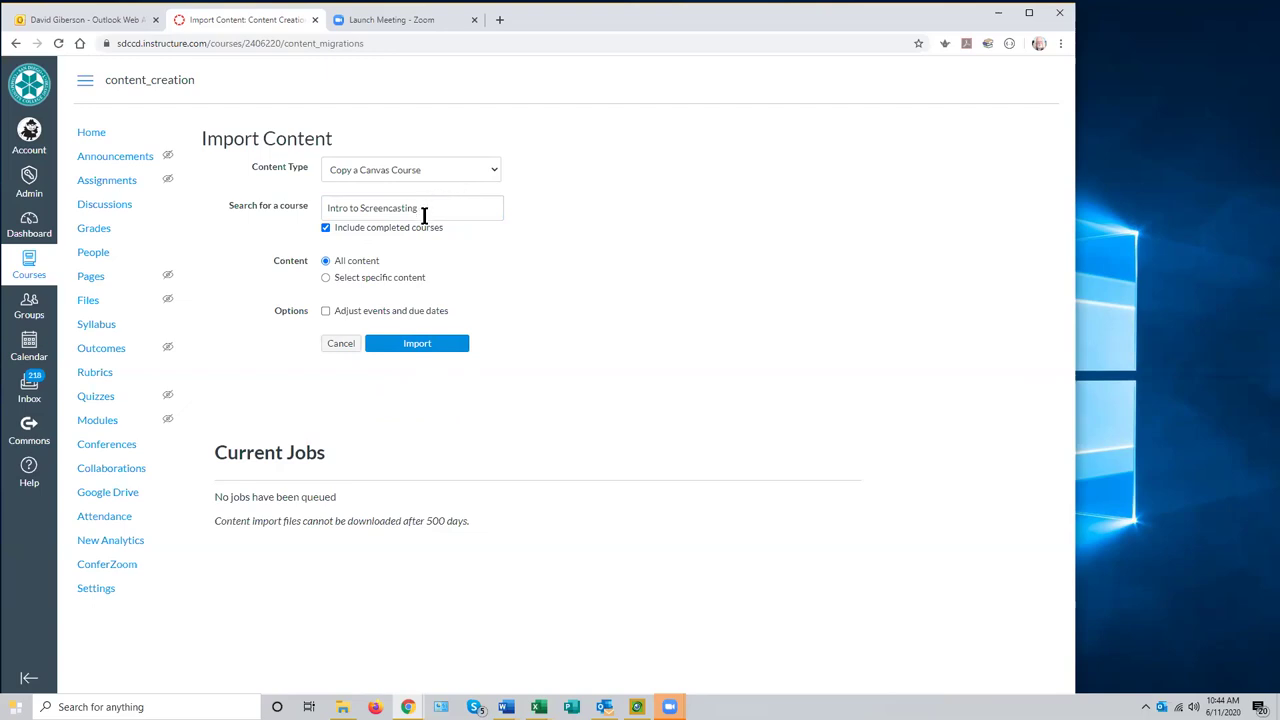
- Review the Content Type dropdown choices again without changing the import settings
{"action": "left_click", "coordinate": [491, 172]}
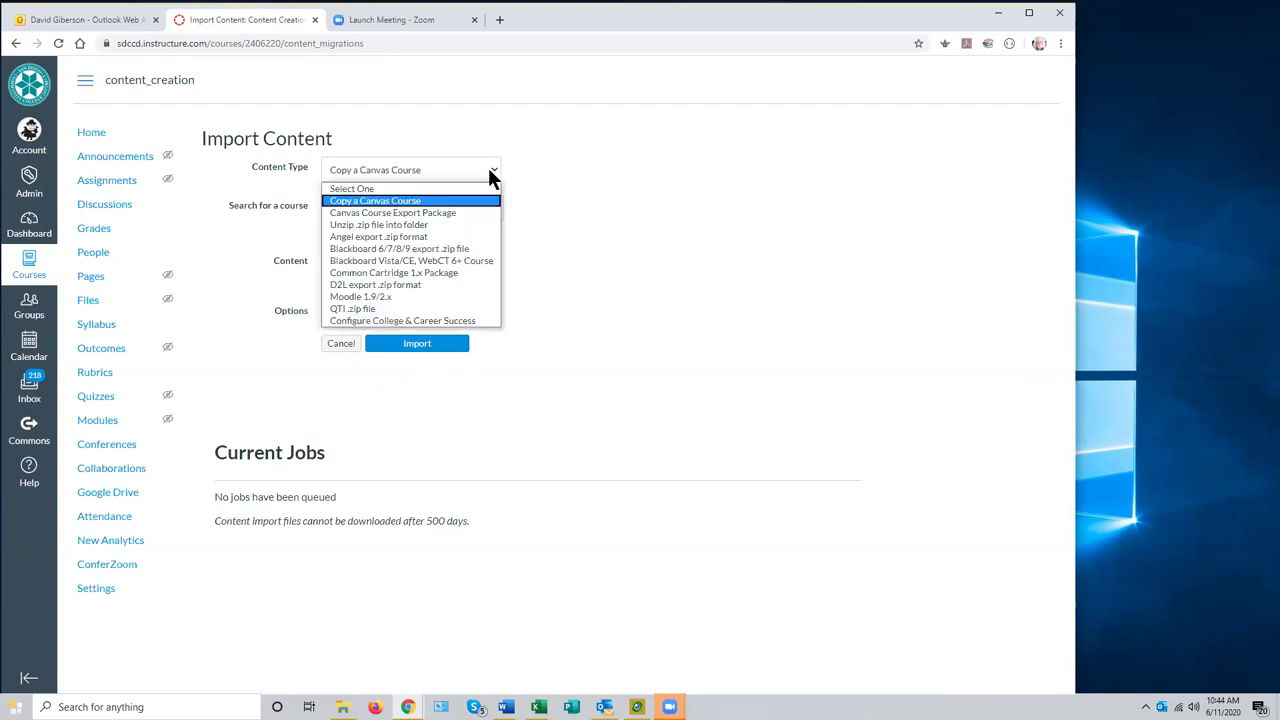
{"action": "left_click", "coordinate": [459, 194]}
{"action": "left_click", "coordinate": [347, 209]}
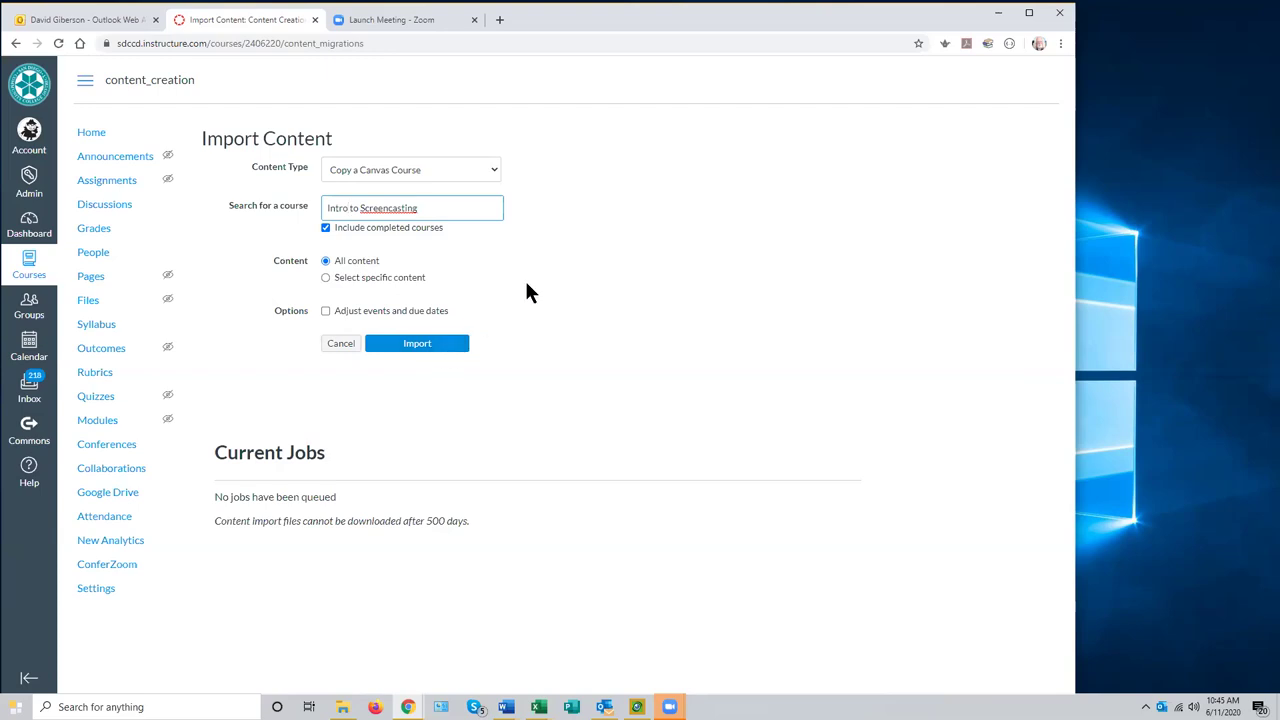
{"action": "left_click", "coordinate": [493, 172]}
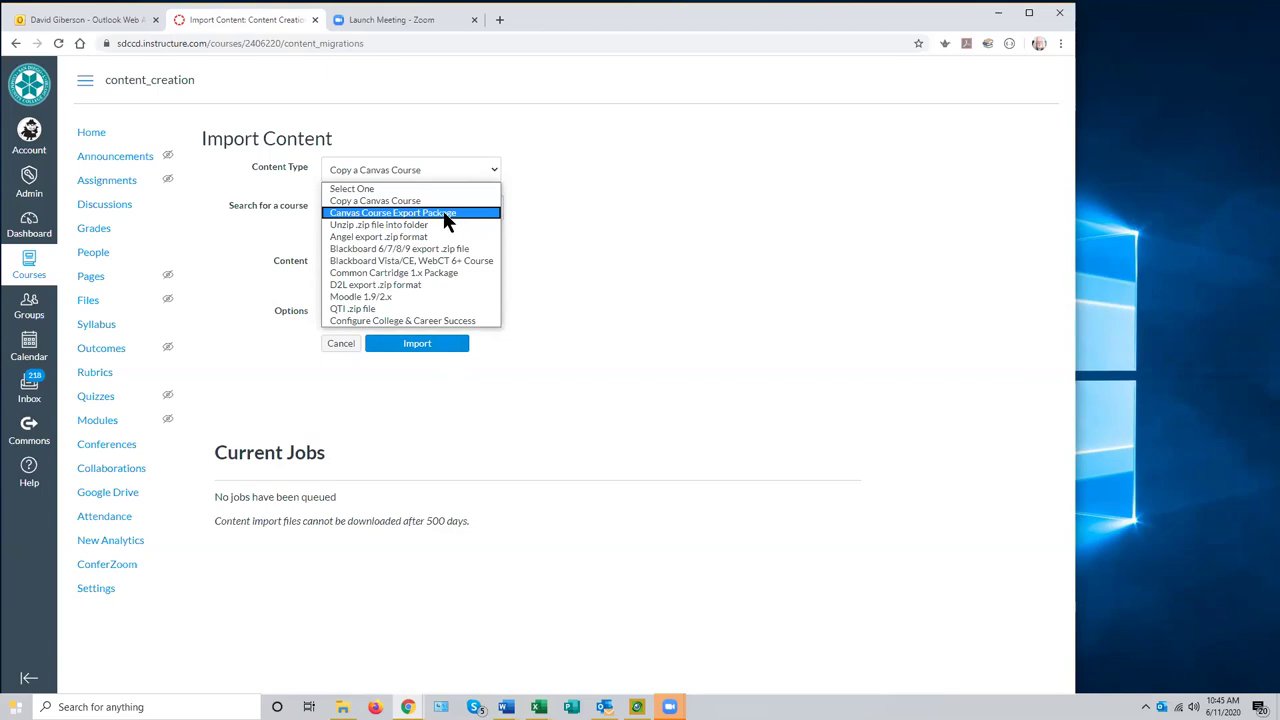
- Switch to Canvas Course Export Package and attach introduction-to-screencasting-demo2-export.imscc from Downloads > Canvas course exports
{"action": "left_click", "coordinate": [443, 213]}
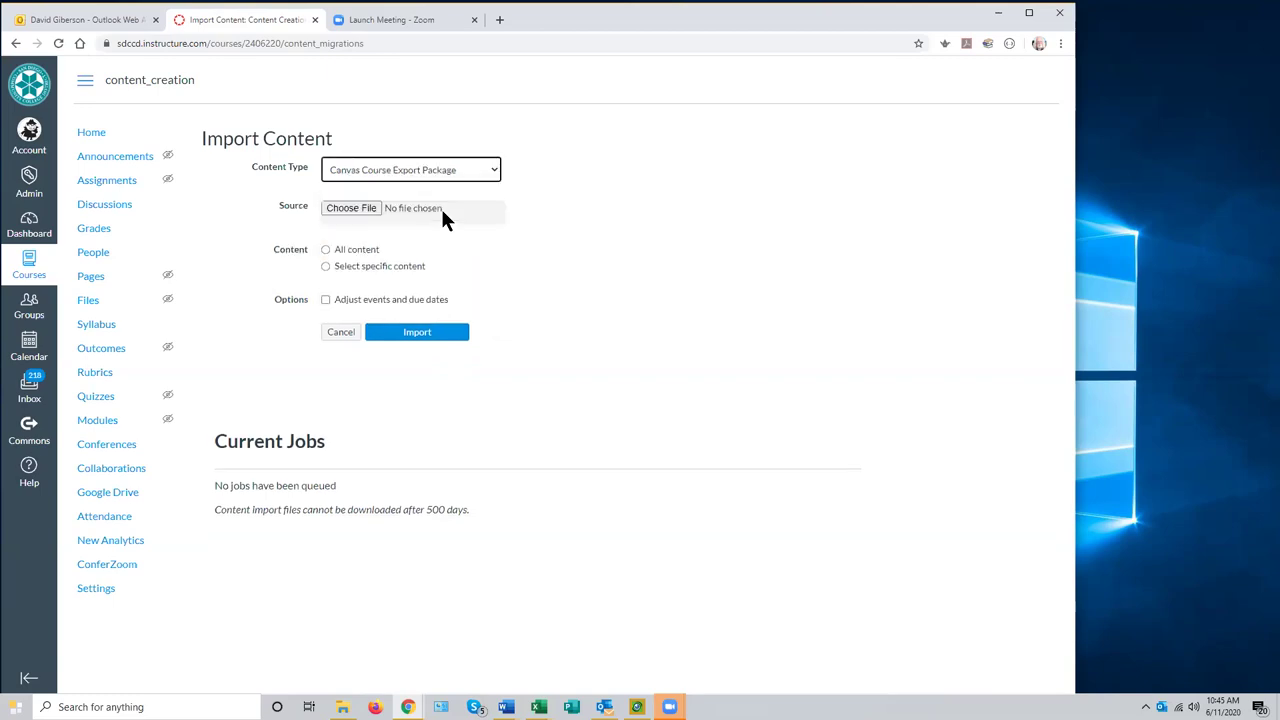
{"action": "left_click", "coordinate": [361, 211]}
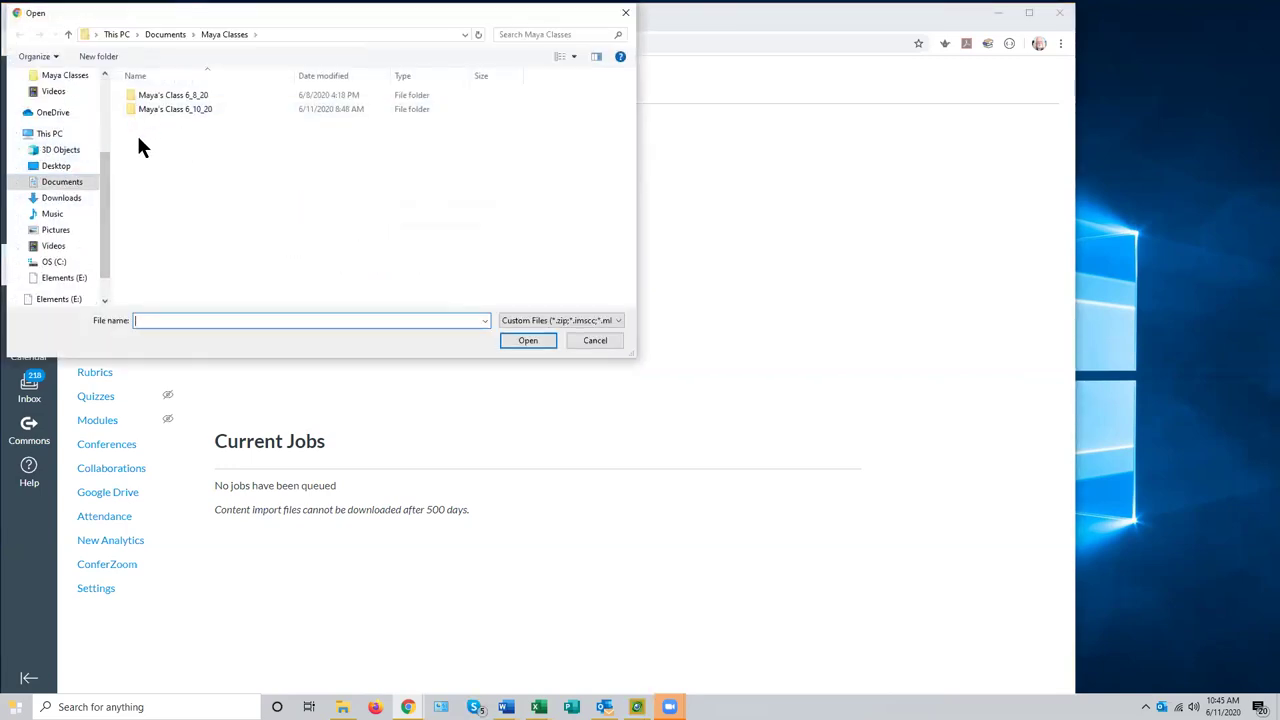
{"action": "left_click_drag", "start_coordinate": [104, 175], "coordinate": [104, 92]}
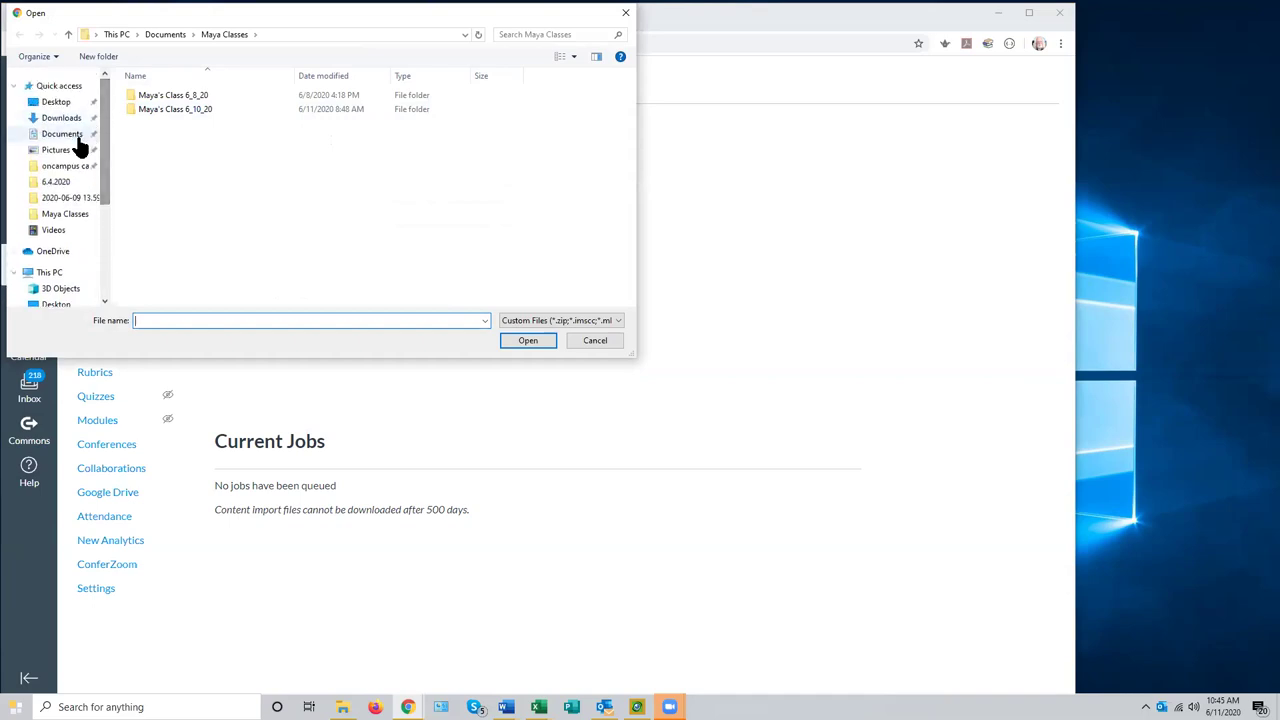
{"action": "left_click", "coordinate": [62, 119]}
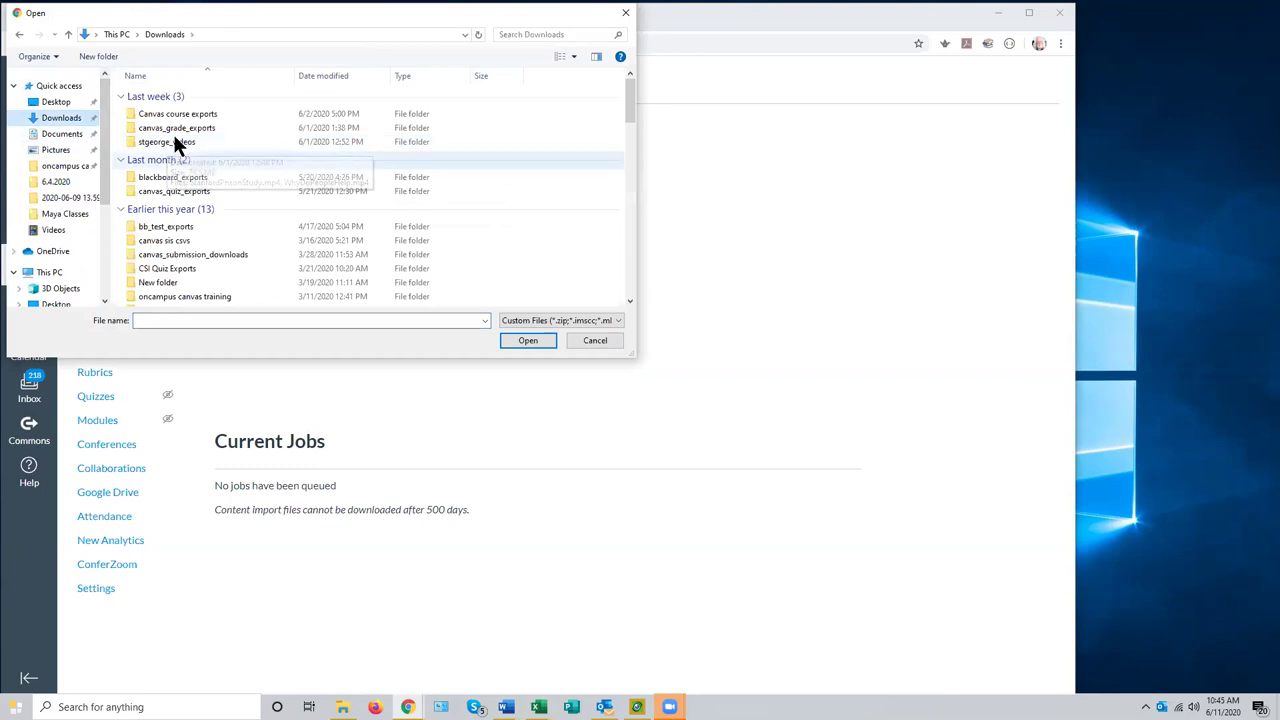
{"action": "double_click", "coordinate": [189, 115]}
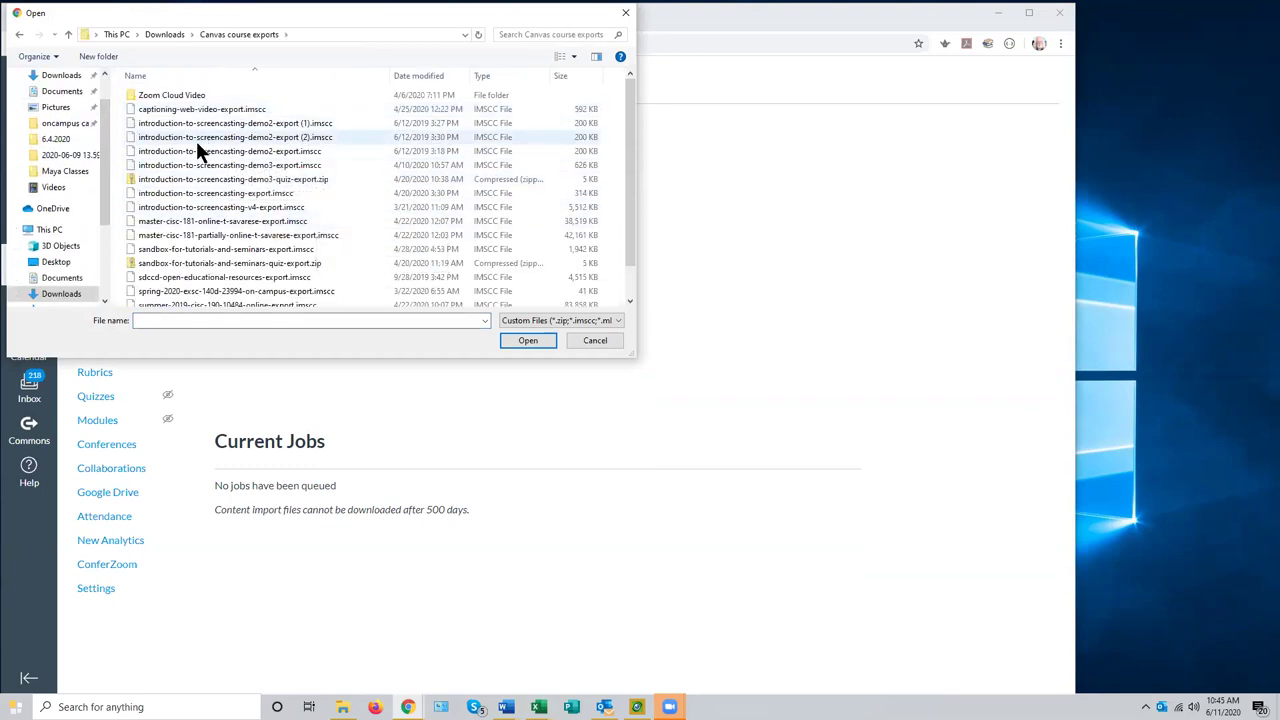
{"action": "left_click", "coordinate": [226, 151]}
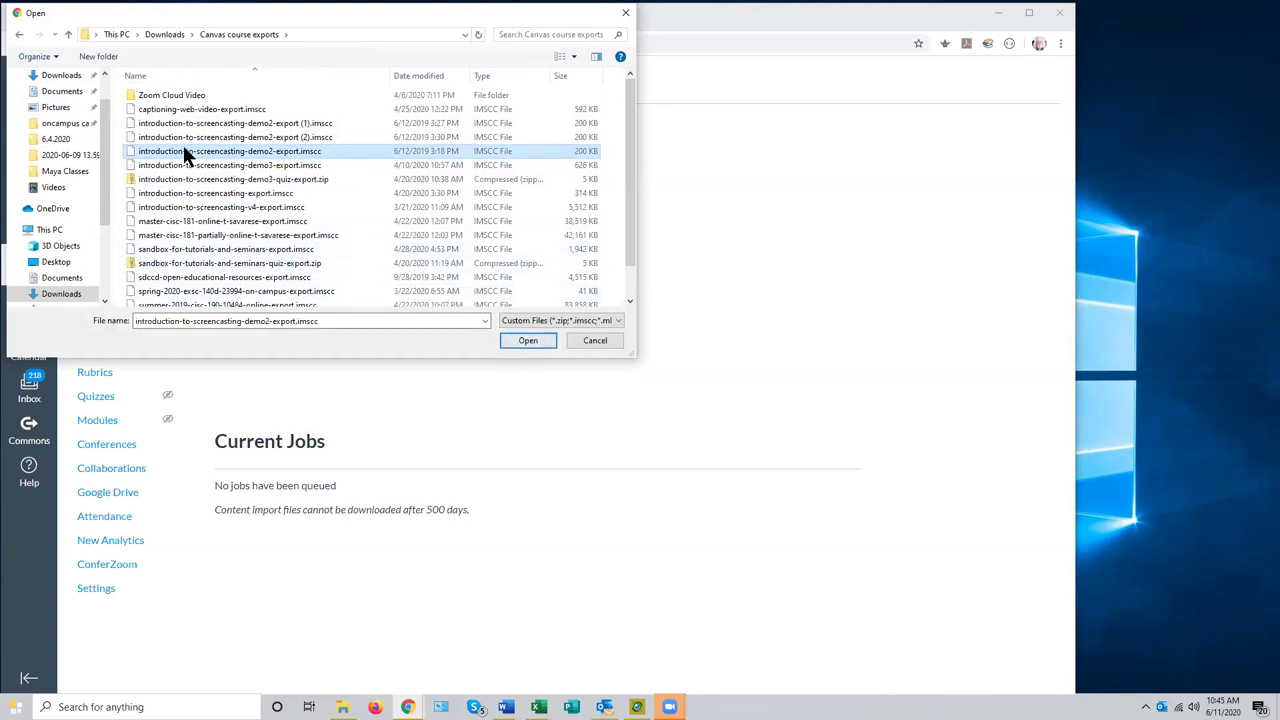
{"action": "left_click", "coordinate": [523, 337]}
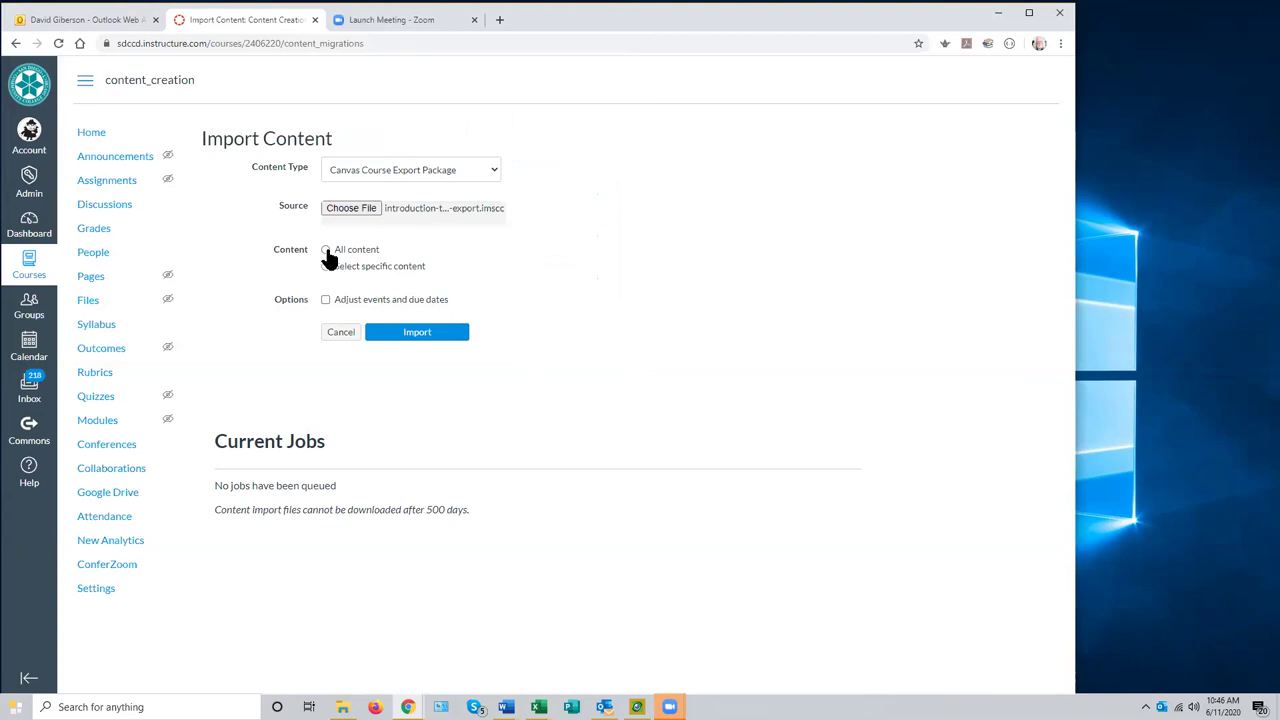
- Keep All content selected for the export package import, then switch to the Firefox window
{"action": "left_click", "coordinate": [325, 251]}
{"action": "left_click", "coordinate": [493, 174]}
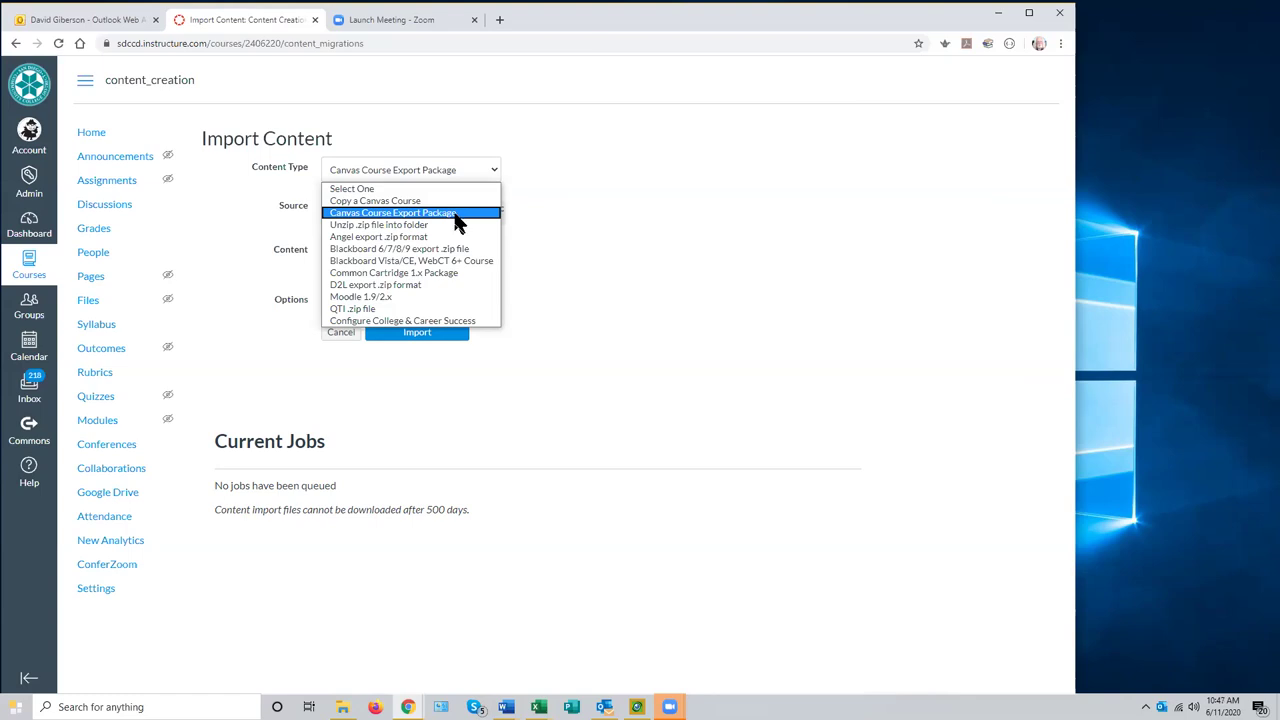
{"action": "left_click", "coordinate": [562, 233]}
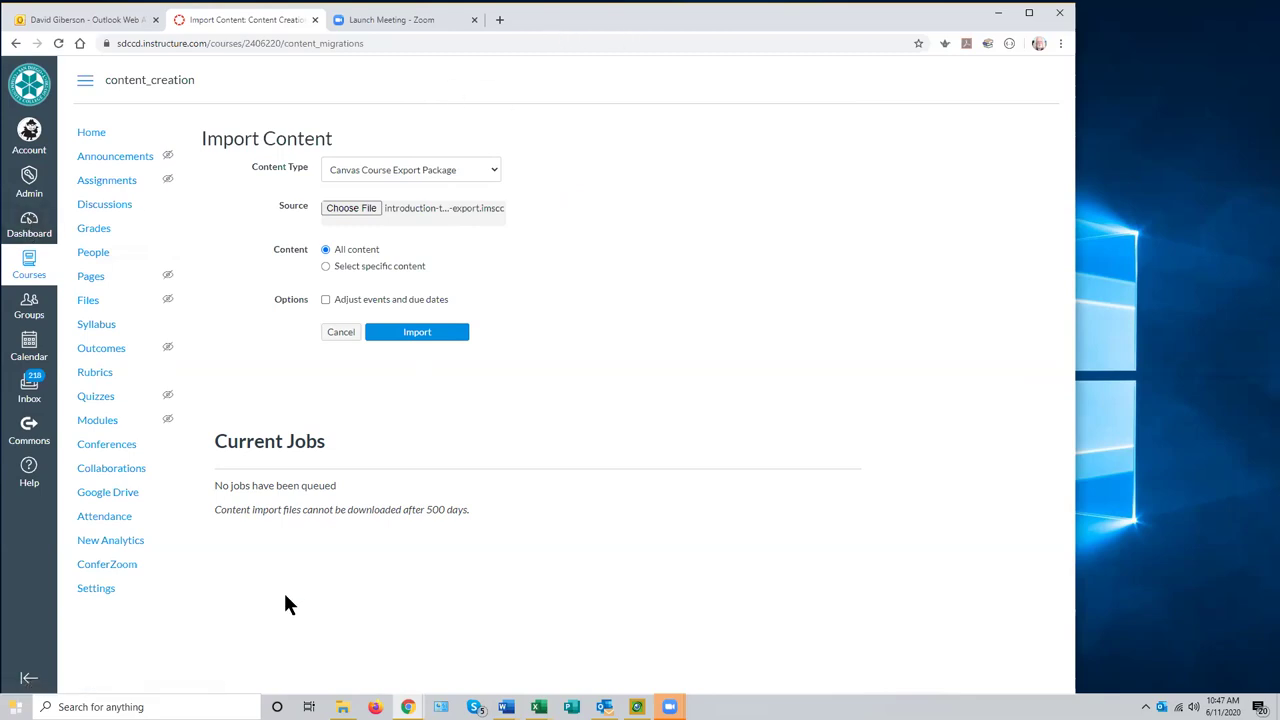
{"action": "left_click", "coordinate": [342, 707]}
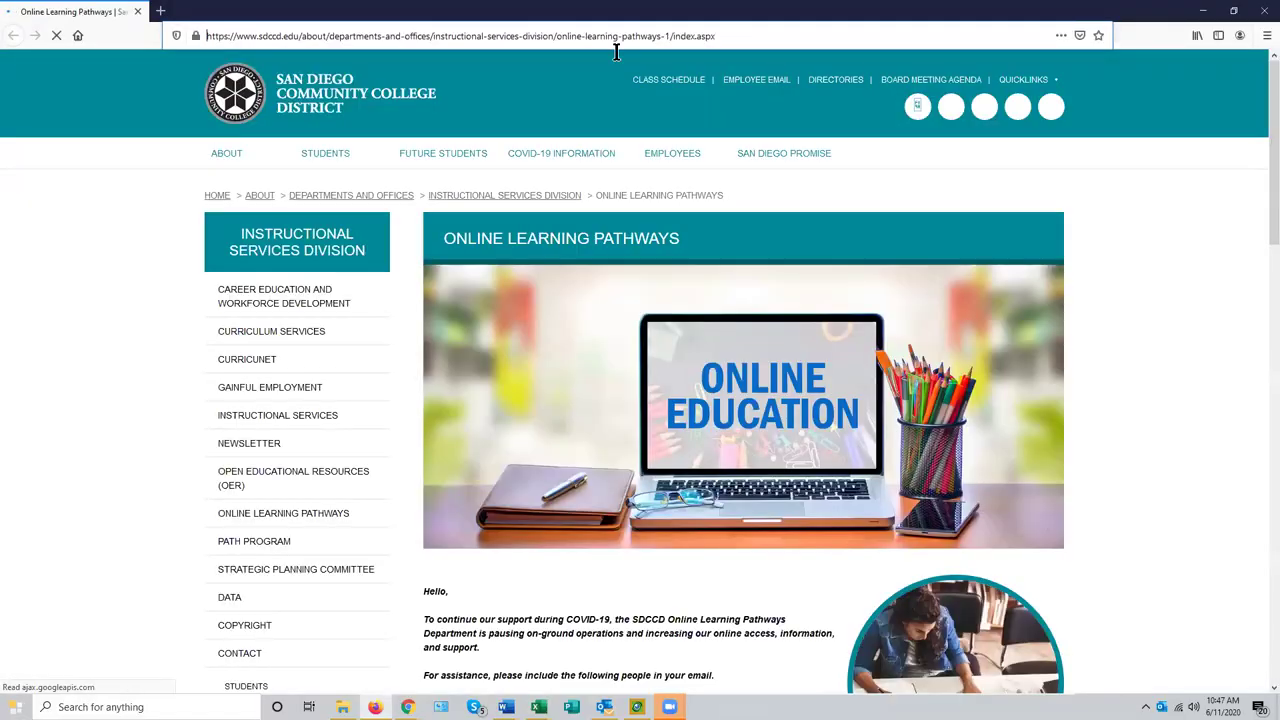
- Go to the sdccd Canvas site in Firefox and log in with the saved credentials
{"action": "left_click", "coordinate": [616, 47]}
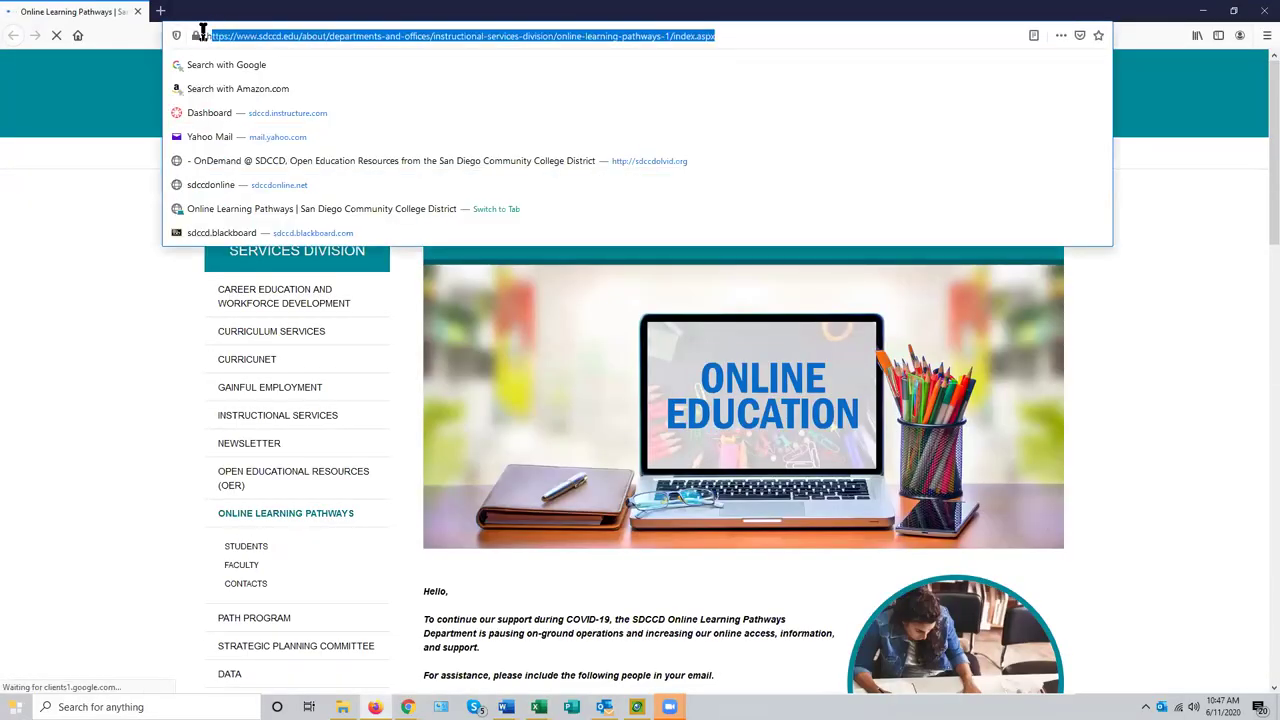
{"action": "type", "text": "sdccd.instructure.com/"}
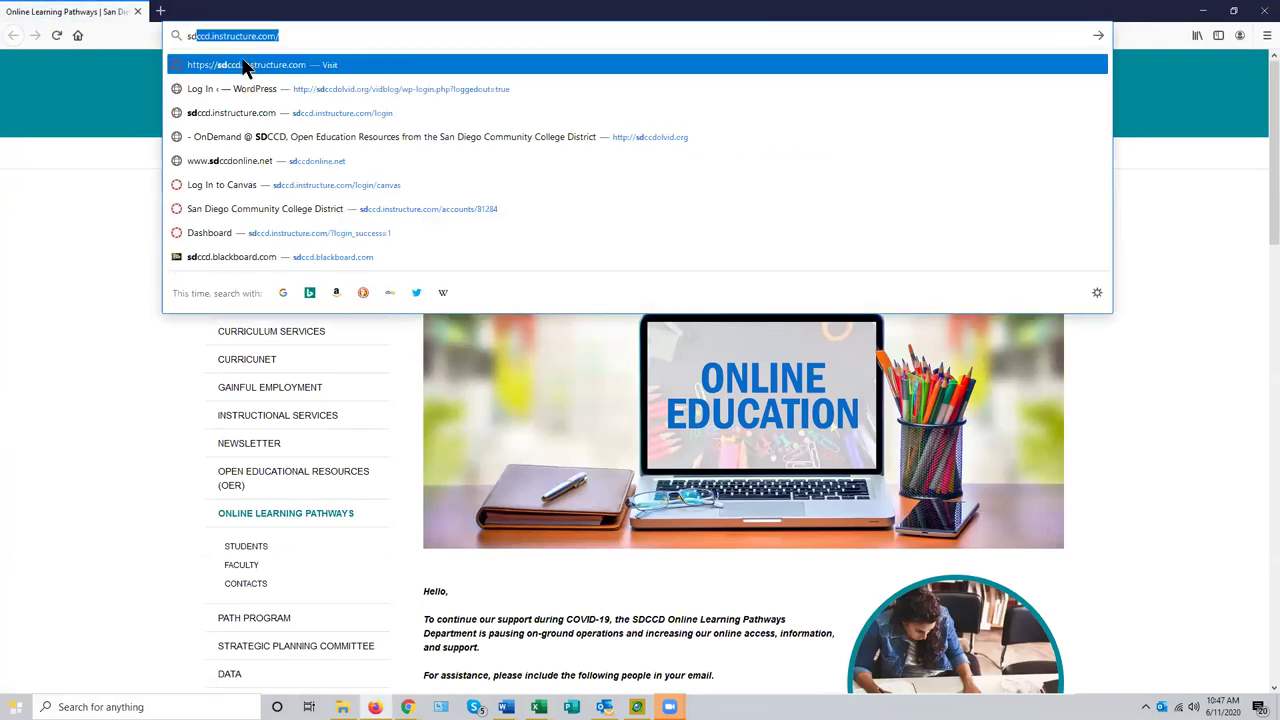
{"action": "key", "text": "Return"}
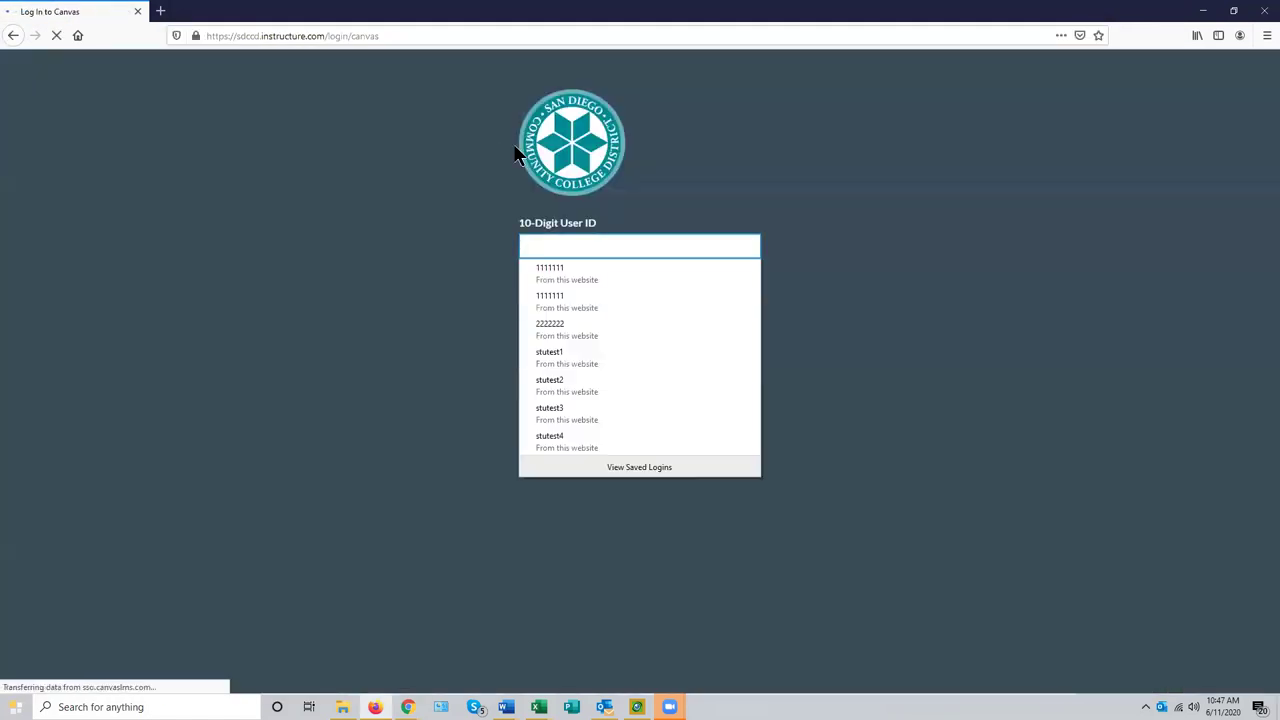
{"action": "left_click", "coordinate": [566, 270]}
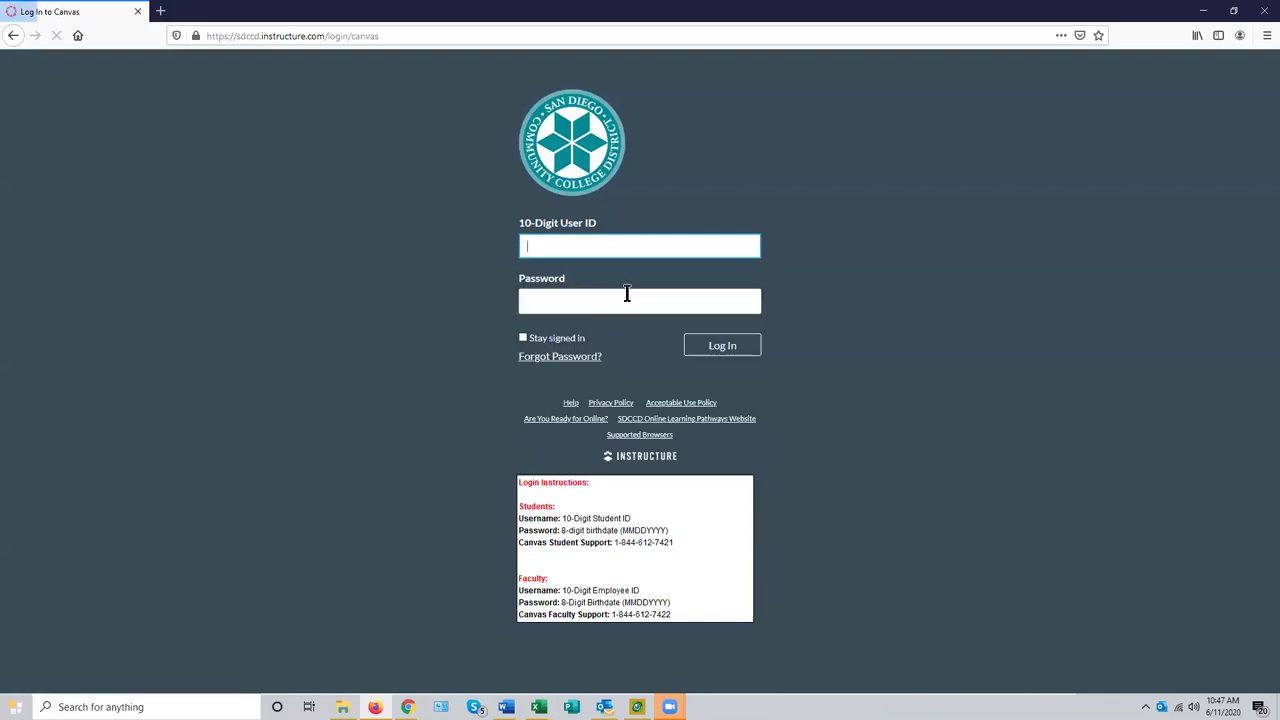
{"action": "left_click", "coordinate": [700, 351]}
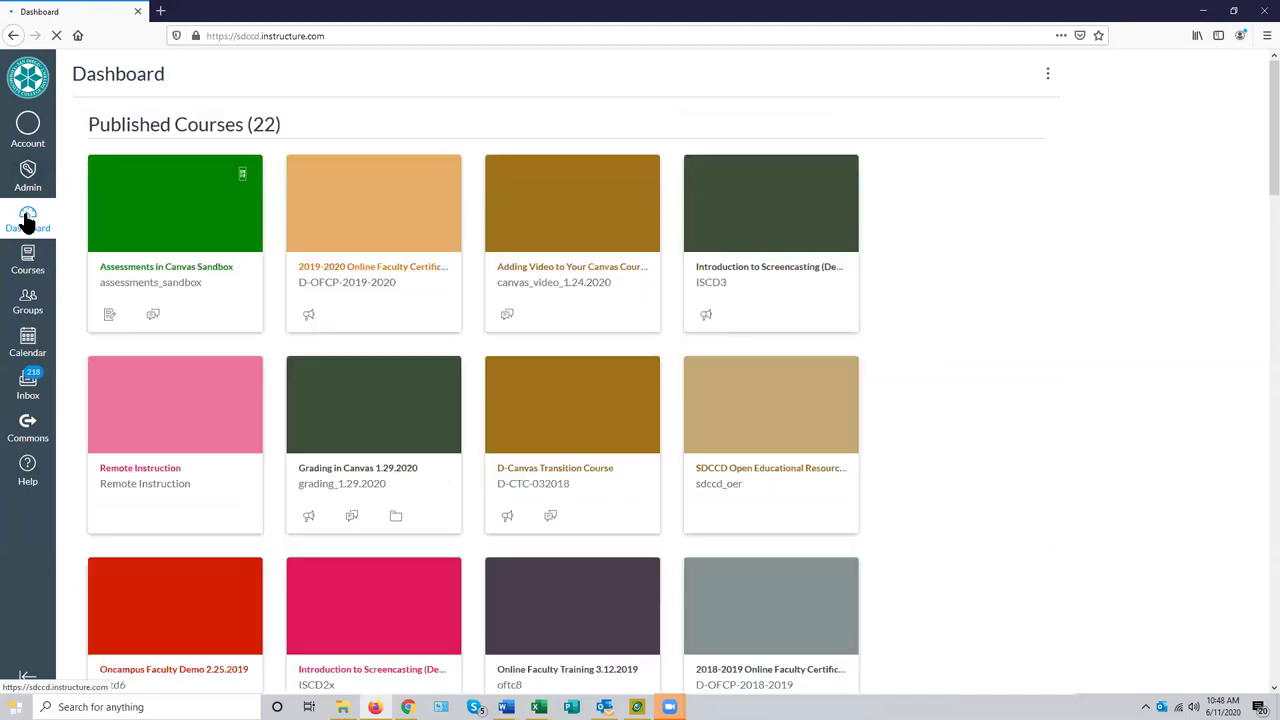
{"action": "scroll", "coordinate": [948, 330], "scroll_direction": "down", "scroll_amount": 3}
{"action": "scroll", "coordinate": [950, 319], "scroll_direction": "up", "scroll_amount": 3}
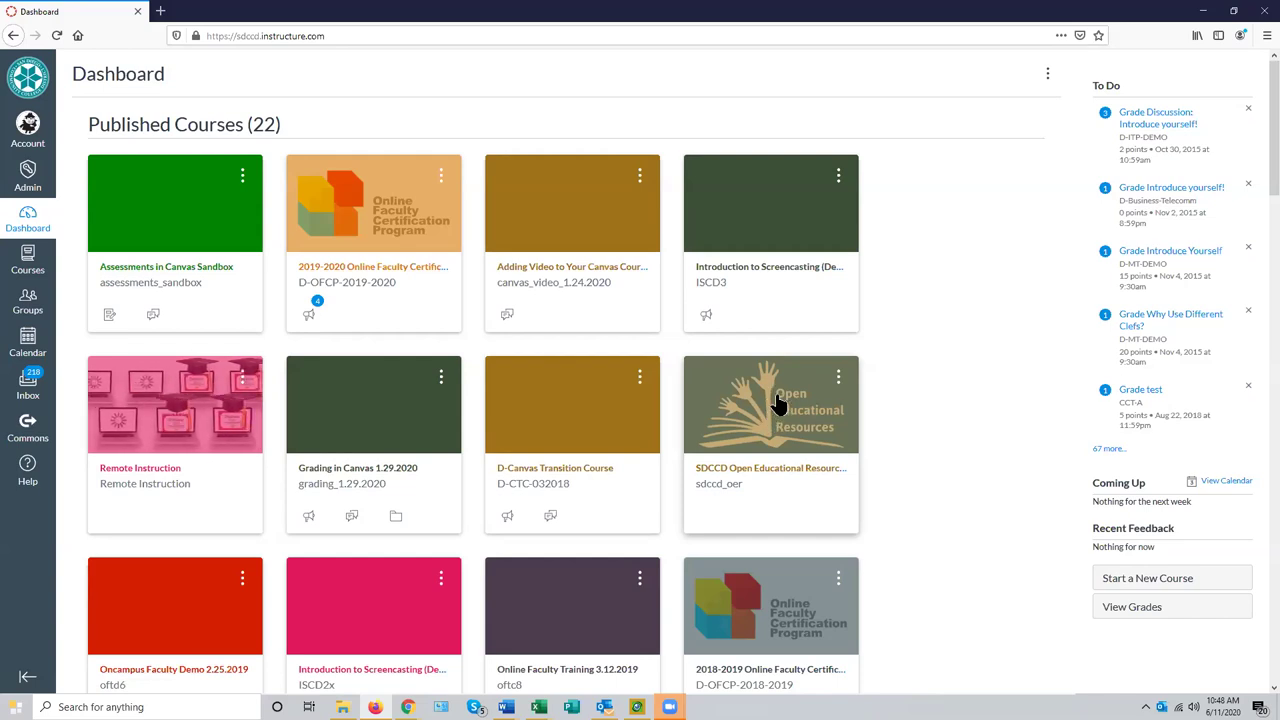
- From the Dashboard, open the SDCCD Open Educational Resources course and its Open Textbooks page
{"action": "left_click", "coordinate": [783, 416]}
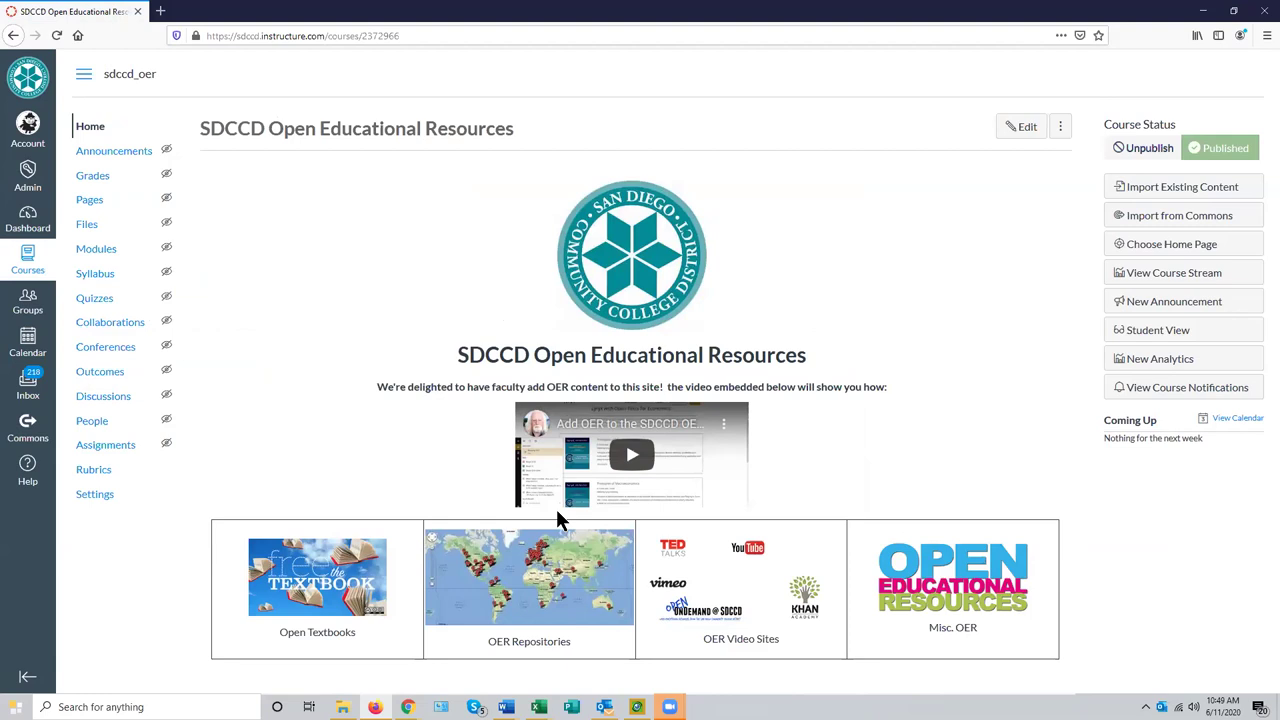
{"action": "left_click", "coordinate": [320, 592]}
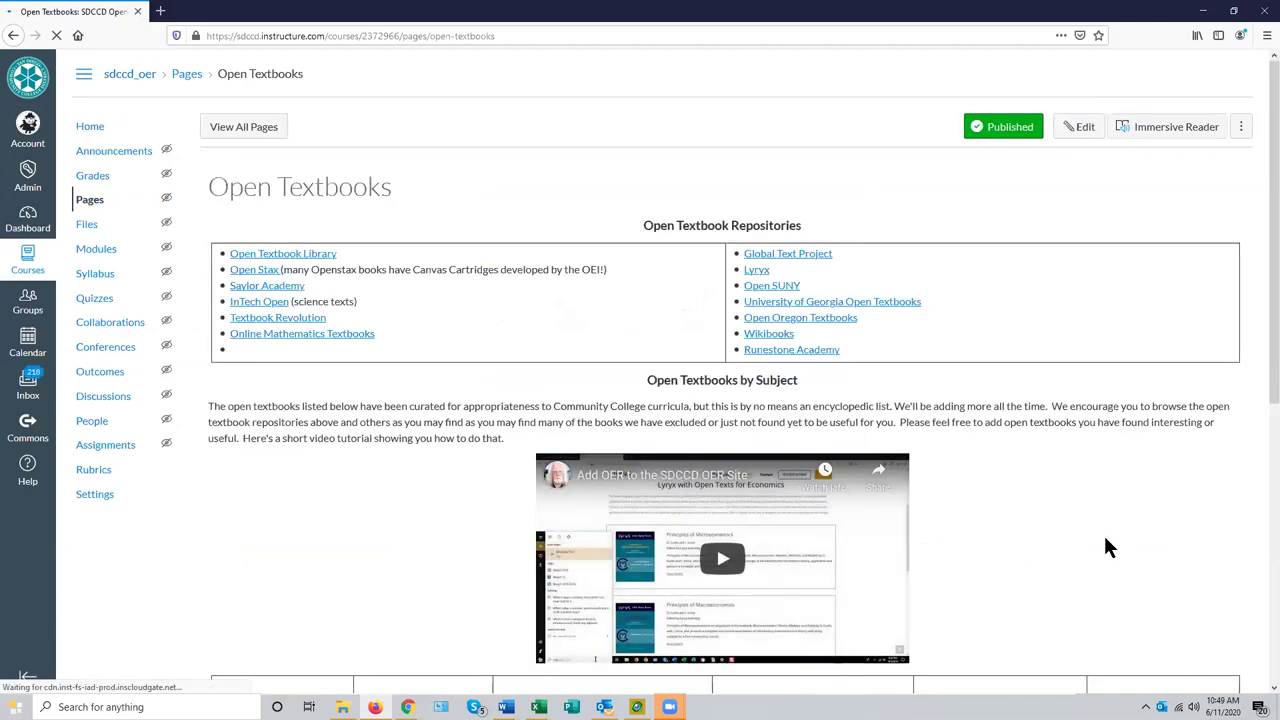
- Scroll through the open textbook subject grid, then minimize Firefox to return to Import Content
{"action": "scroll", "coordinate": [1100, 527], "scroll_direction": "down", "scroll_amount": 5}
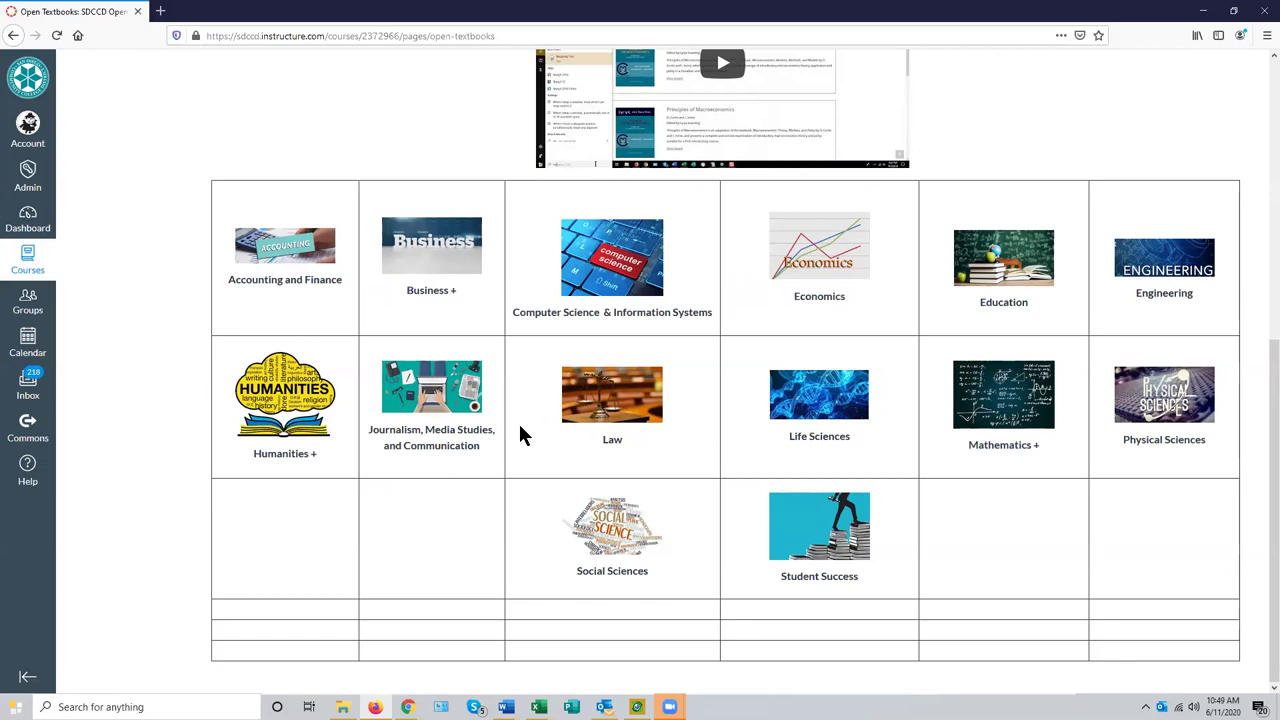
{"action": "scroll", "coordinate": [518, 440], "scroll_direction": "up", "scroll_amount": 5}
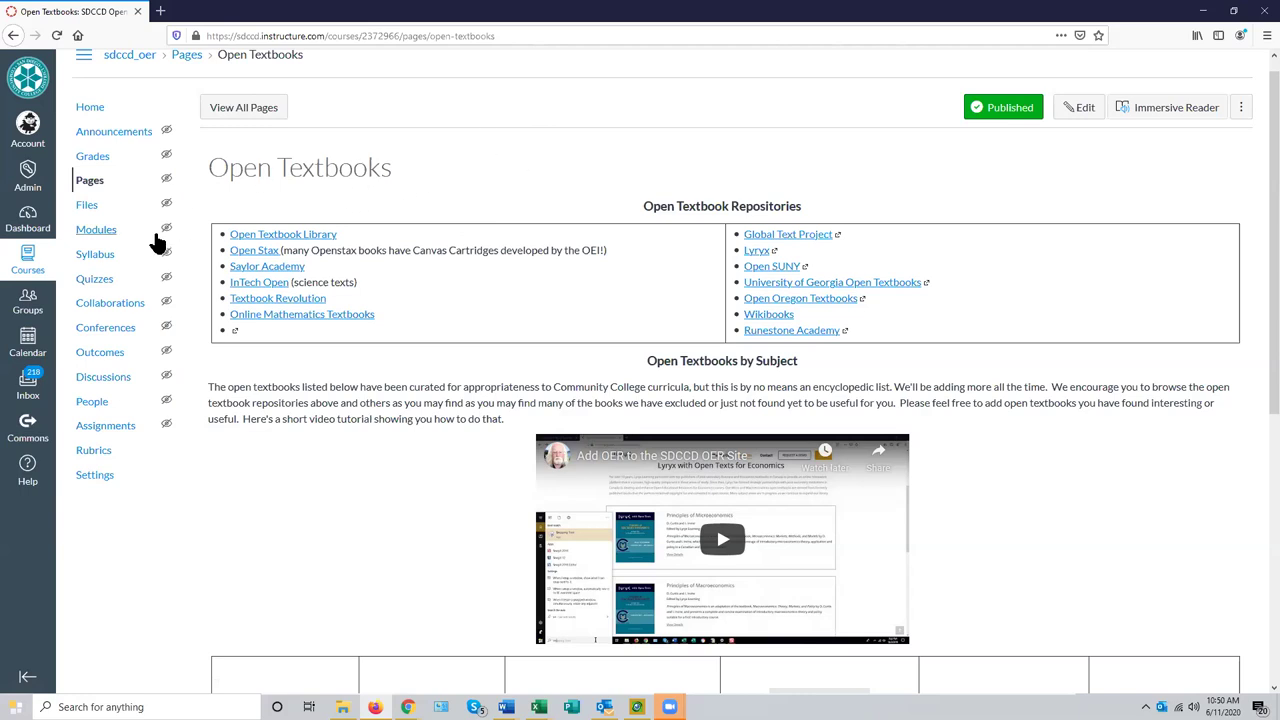
{"action": "left_click", "coordinate": [1203, 11]}
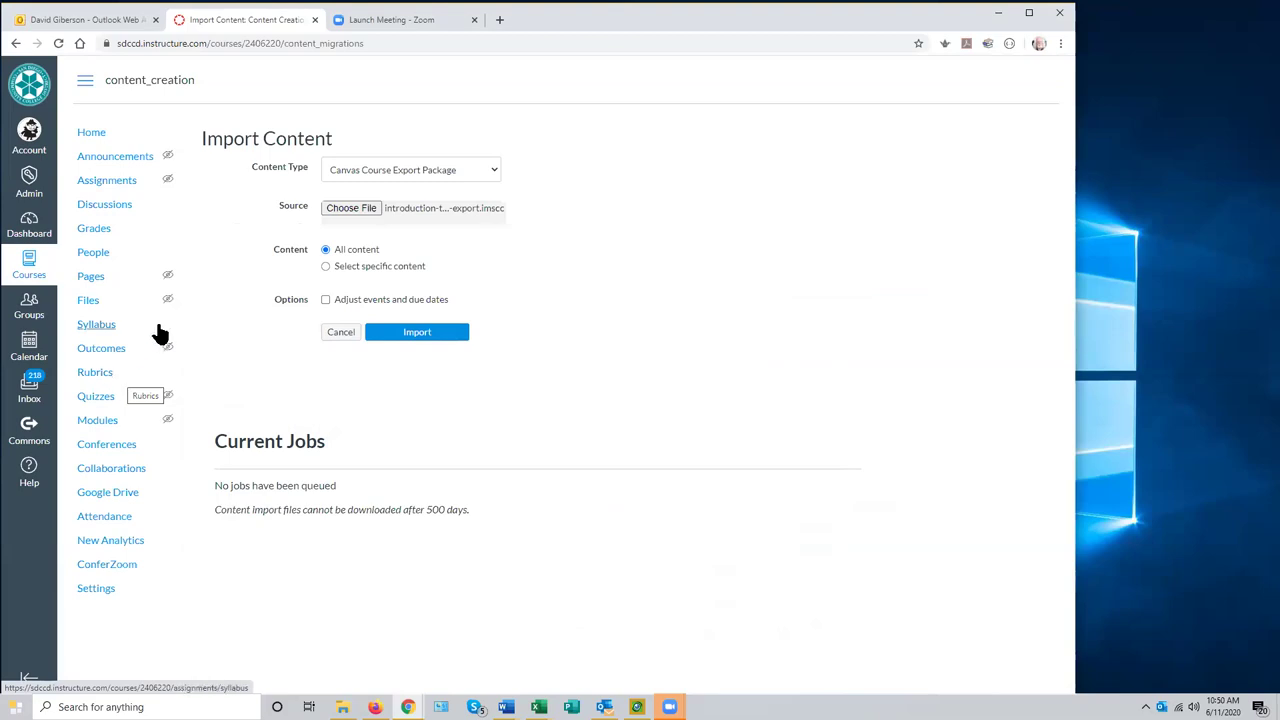
- Cancel the pending Canvas Course Export Package import on the Import Content form
{"action": "left_click", "coordinate": [343, 334]}
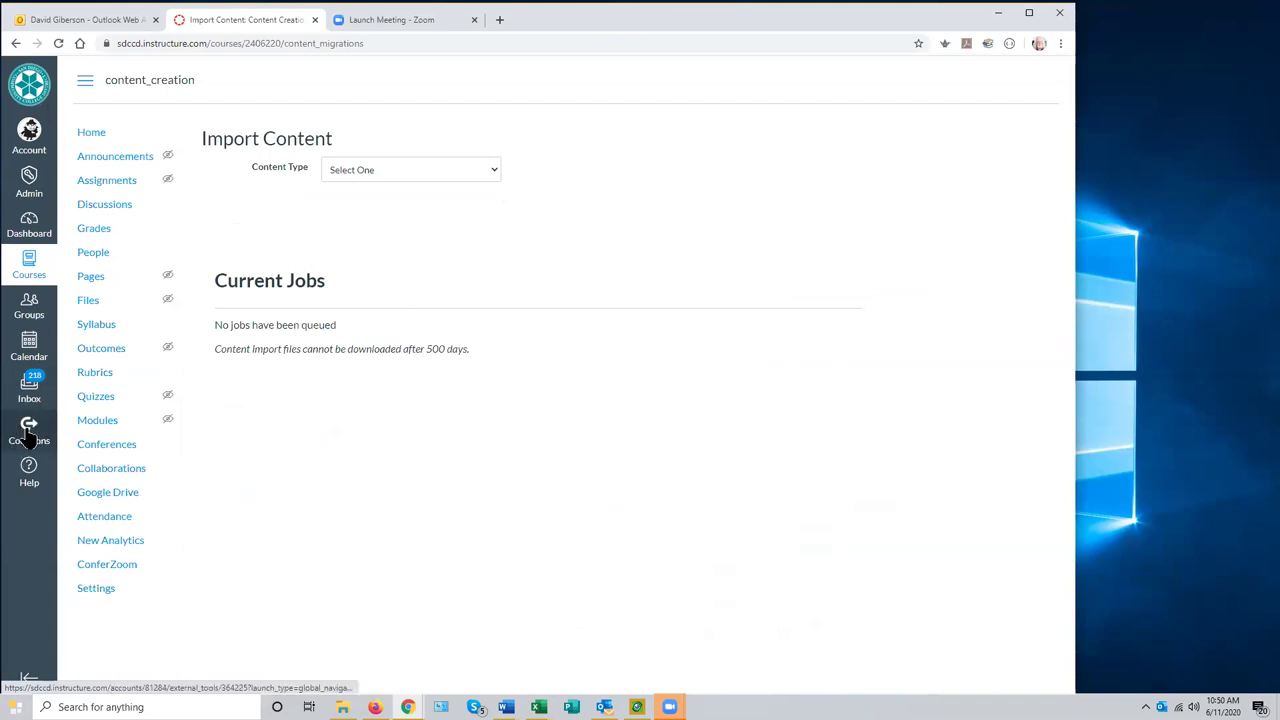
- Open Canvas Commons and browse its 115,736 shared resource results, ending back at the top
{"action": "left_click", "coordinate": [20, 430]}
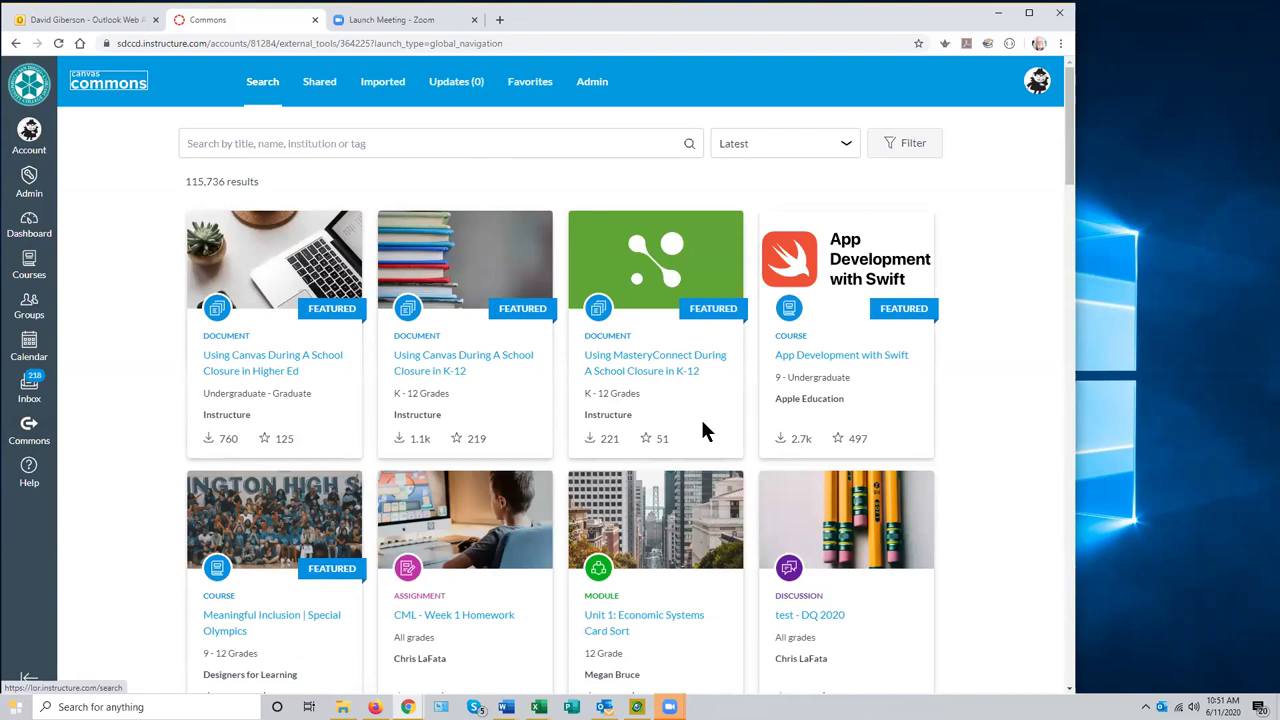
{"action": "scroll", "coordinate": [700, 431], "scroll_direction": "down", "scroll_amount": 3}
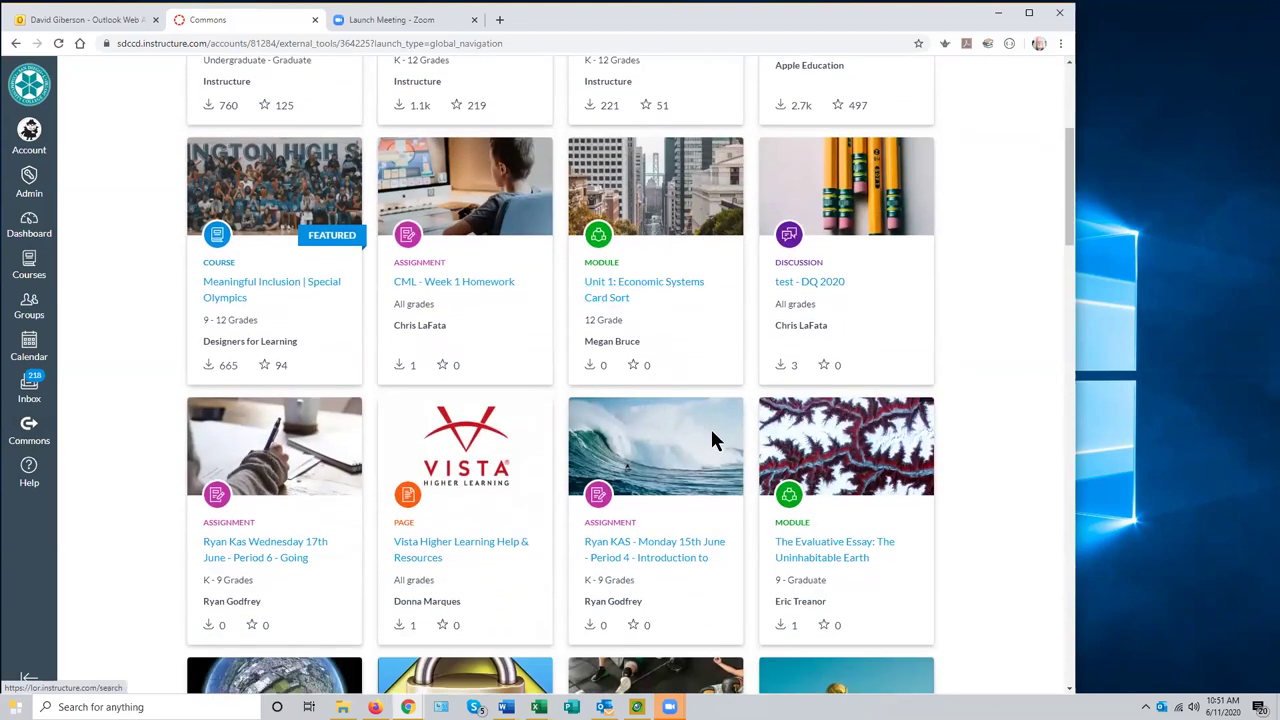
{"action": "scroll", "coordinate": [712, 440], "scroll_direction": "down", "scroll_amount": 2}
{"action": "scroll", "coordinate": [715, 440], "scroll_direction": "down", "scroll_amount": 1}
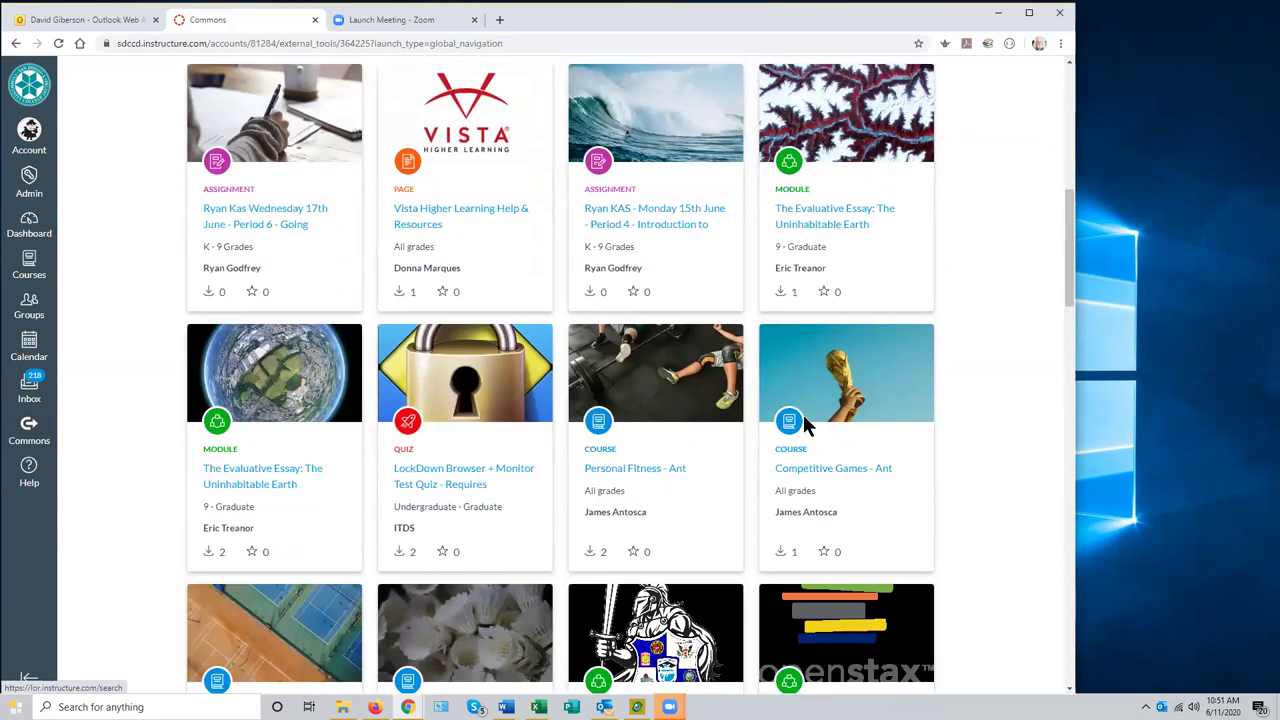
{"action": "left_click_drag", "start_coordinate": [1070, 293], "coordinate": [1049, 200]}
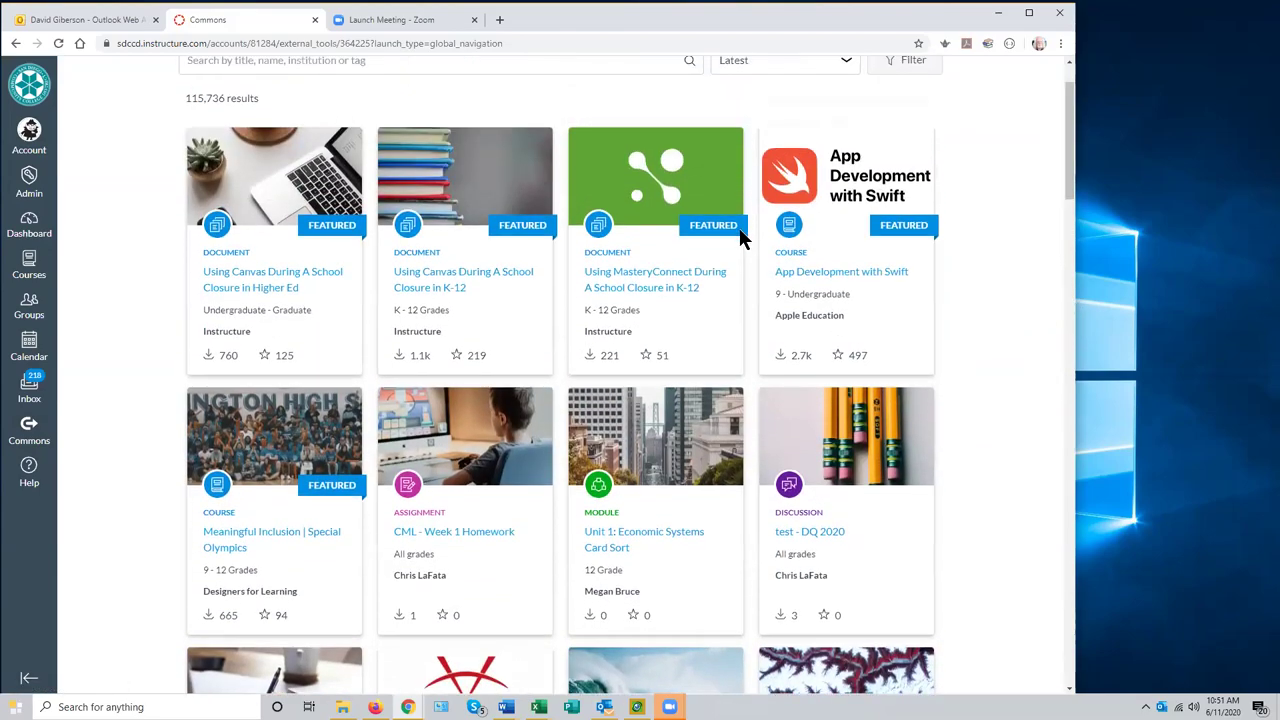
{"action": "scroll", "coordinate": [745, 386], "scroll_direction": "down", "scroll_amount": 4}
{"action": "scroll", "coordinate": [714, 400], "scroll_direction": "up", "scroll_amount": 1}
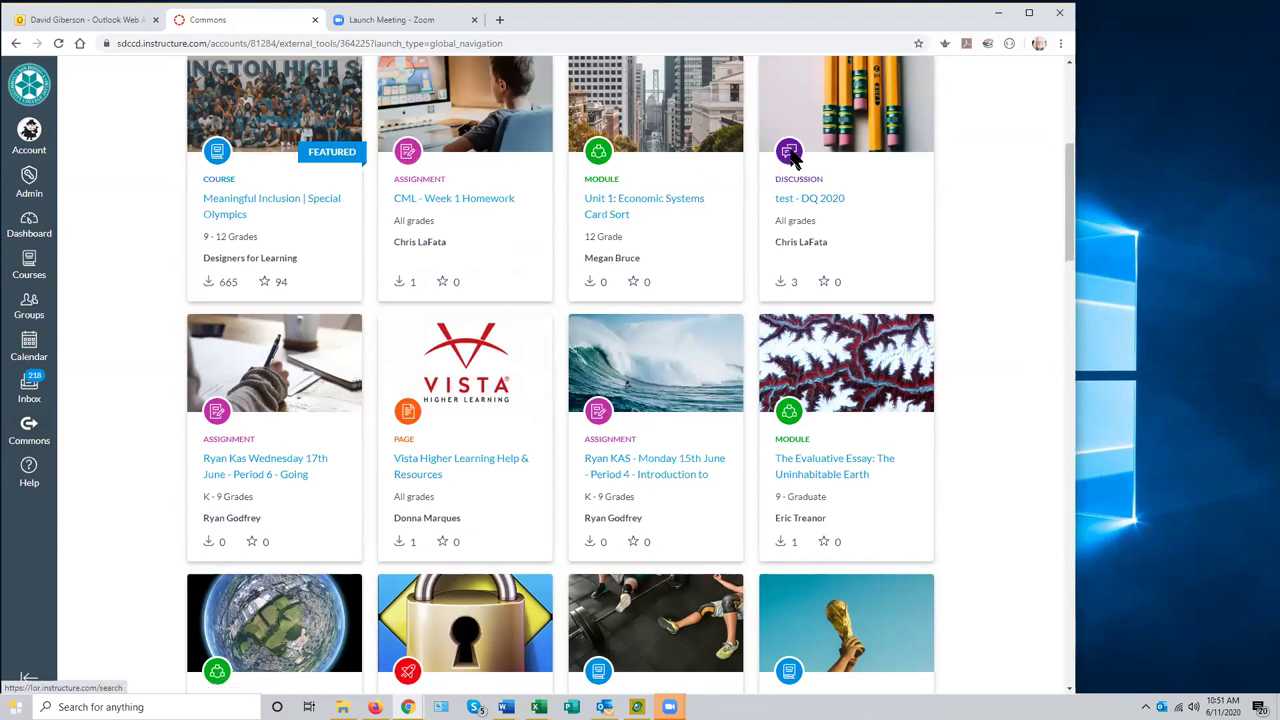
{"action": "scroll", "coordinate": [950, 408], "scroll_direction": "down", "scroll_amount": 2}
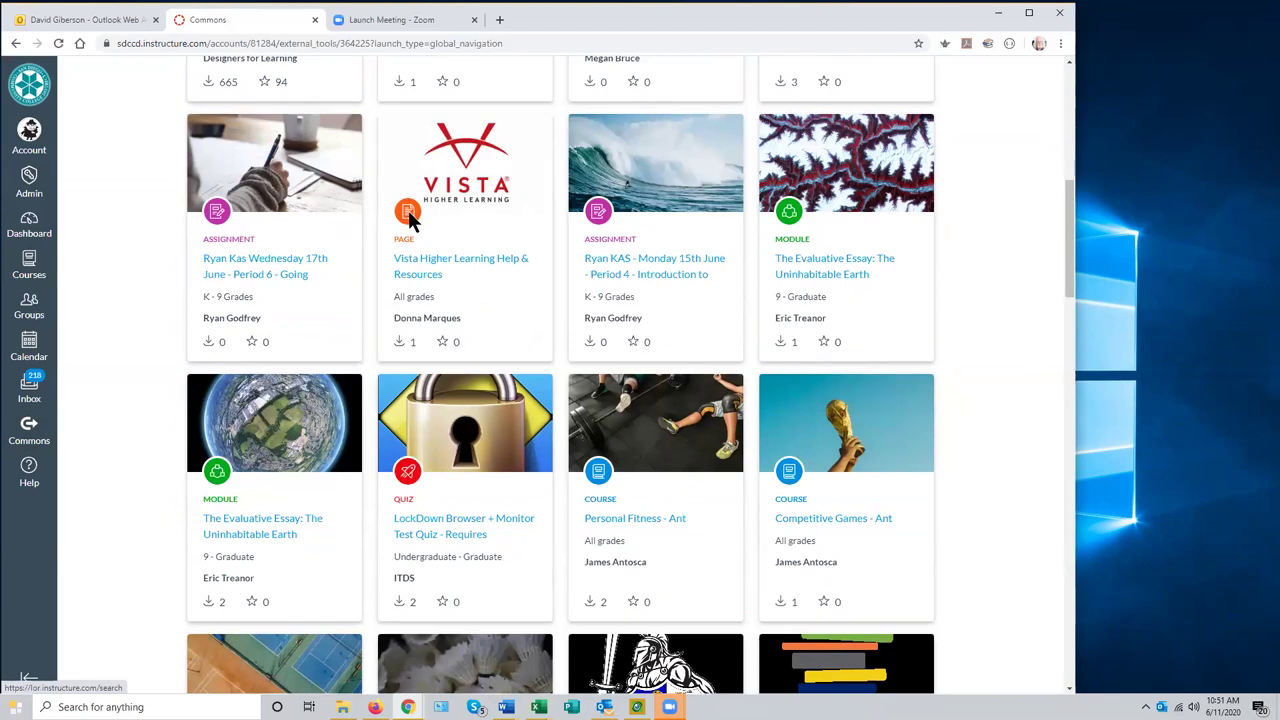
{"action": "scroll", "coordinate": [563, 404], "scroll_direction": "down", "scroll_amount": 2}
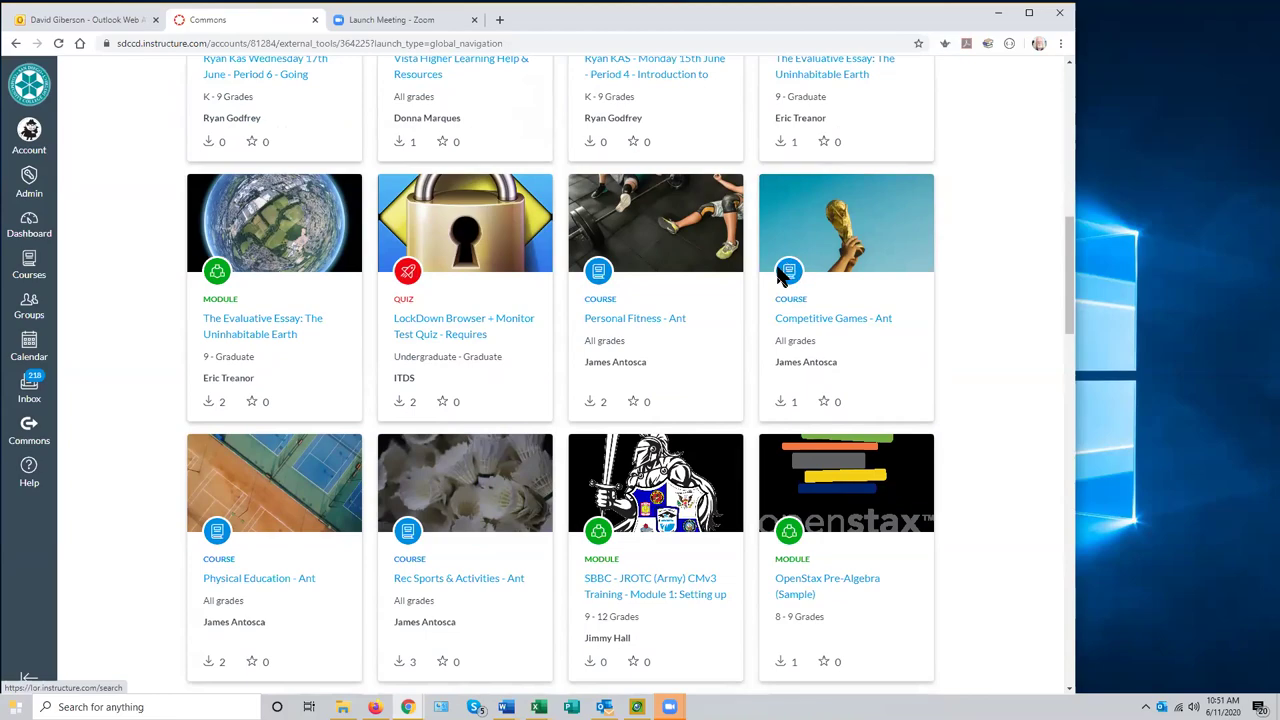
{"action": "left_click_drag", "start_coordinate": [1070, 285], "coordinate": [1068, 128]}
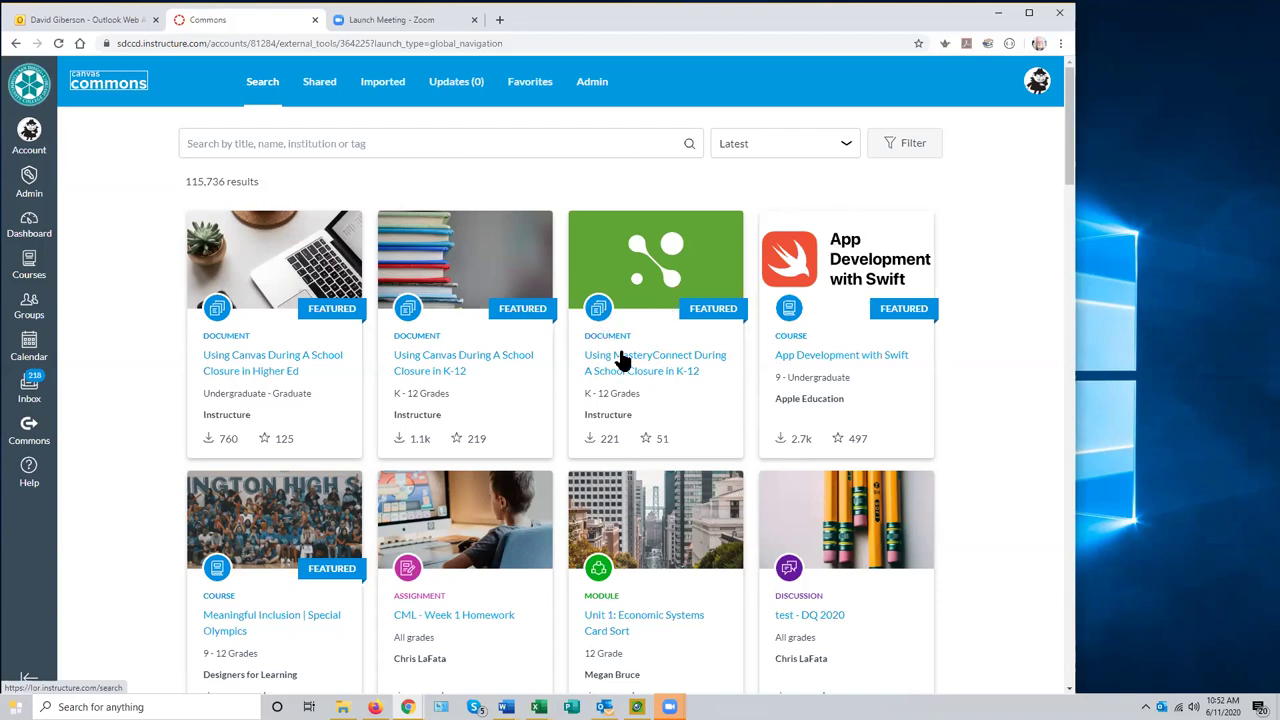
{"action": "scroll", "coordinate": [625, 347], "scroll_direction": "down", "scroll_amount": 1}
{"action": "scroll", "coordinate": [605, 350], "scroll_direction": "up", "scroll_amount": 1}
{"action": "scroll", "coordinate": [607, 357], "scroll_direction": "down", "scroll_amount": 2}
{"action": "scroll", "coordinate": [610, 357], "scroll_direction": "down", "scroll_amount": 1}
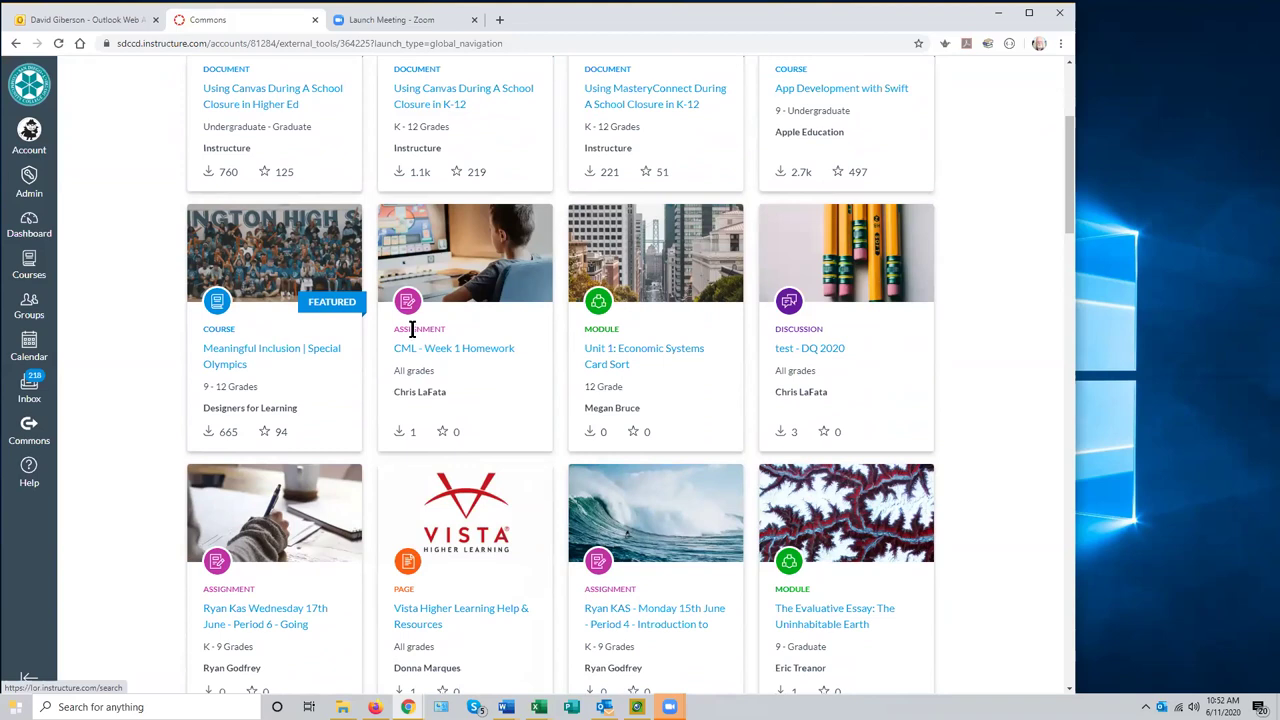
{"action": "scroll", "coordinate": [278, 338], "scroll_direction": "up", "scroll_amount": 2}
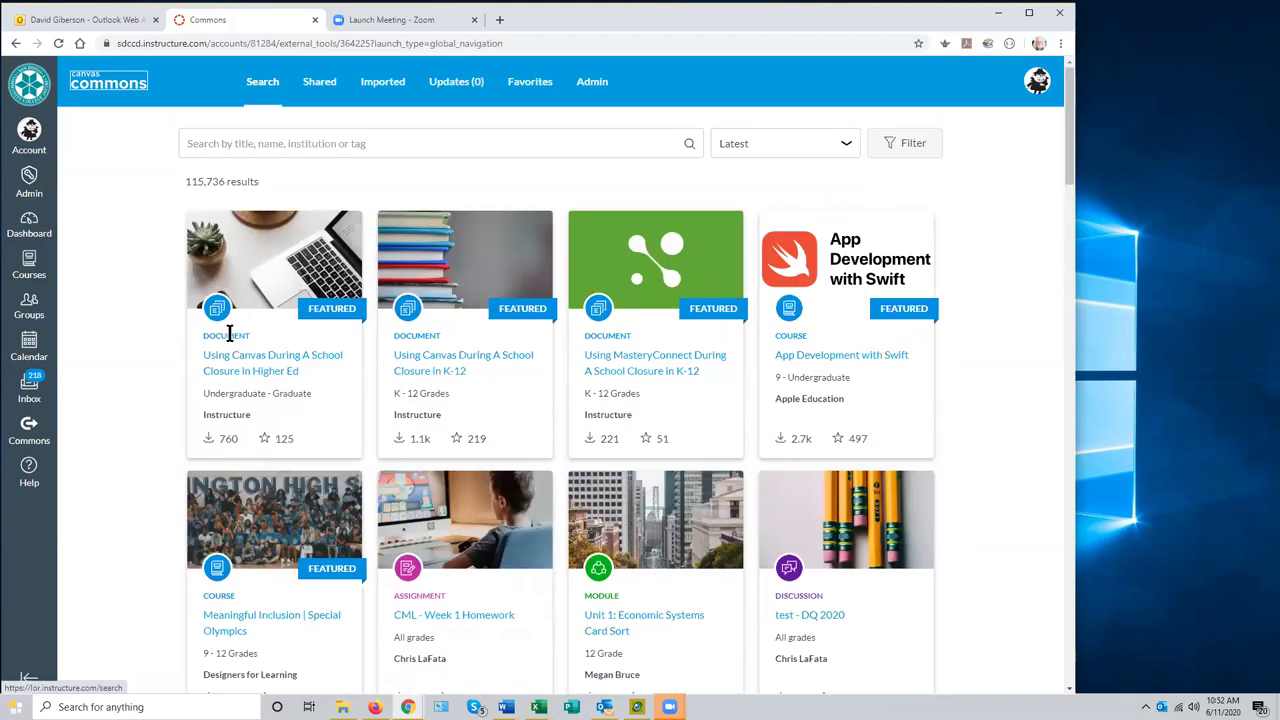
{"action": "scroll", "coordinate": [361, 409], "scroll_direction": "down", "scroll_amount": 2}
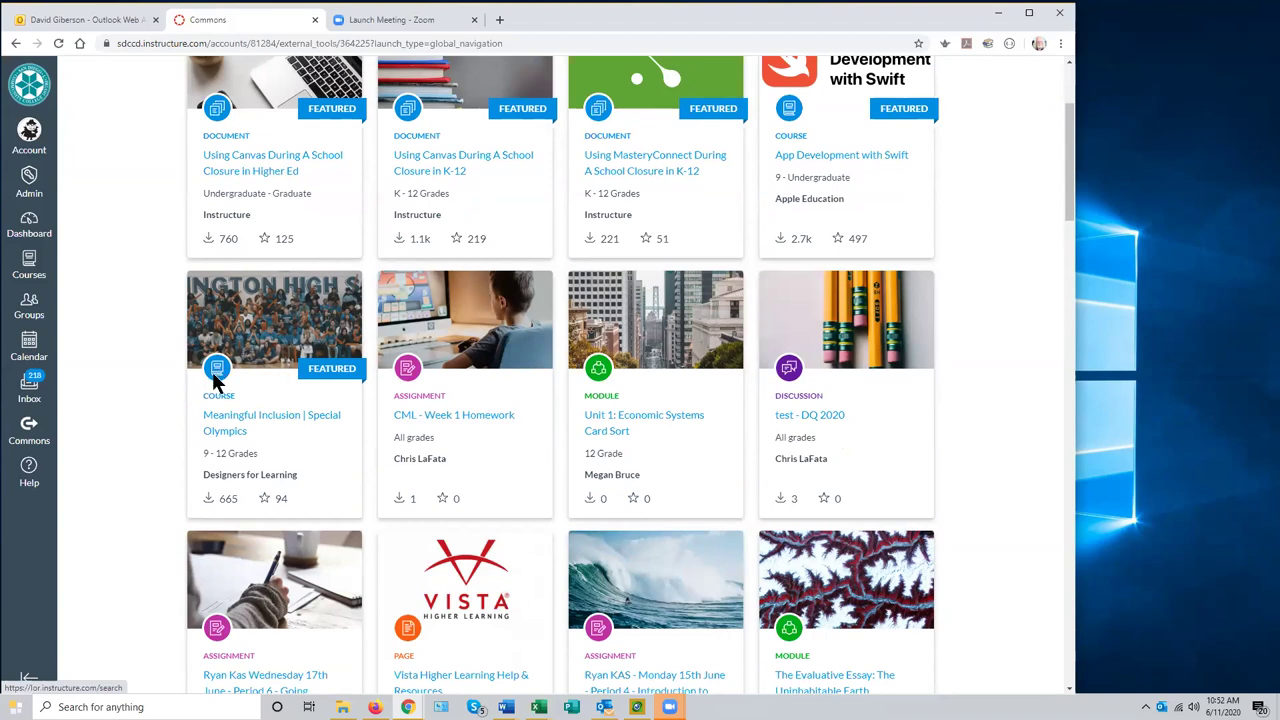
{"action": "scroll", "coordinate": [687, 462], "scroll_direction": "down", "scroll_amount": 2}
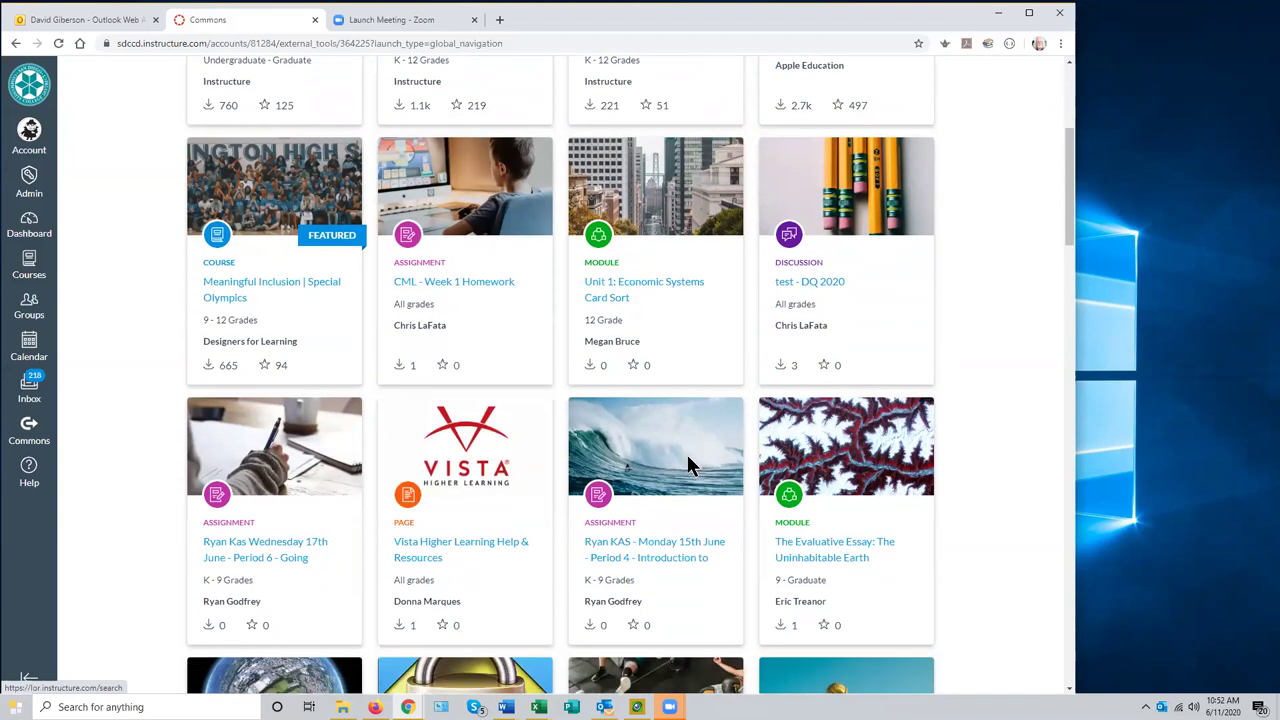
{"action": "scroll", "coordinate": [686, 461], "scroll_direction": "up", "scroll_amount": 3}
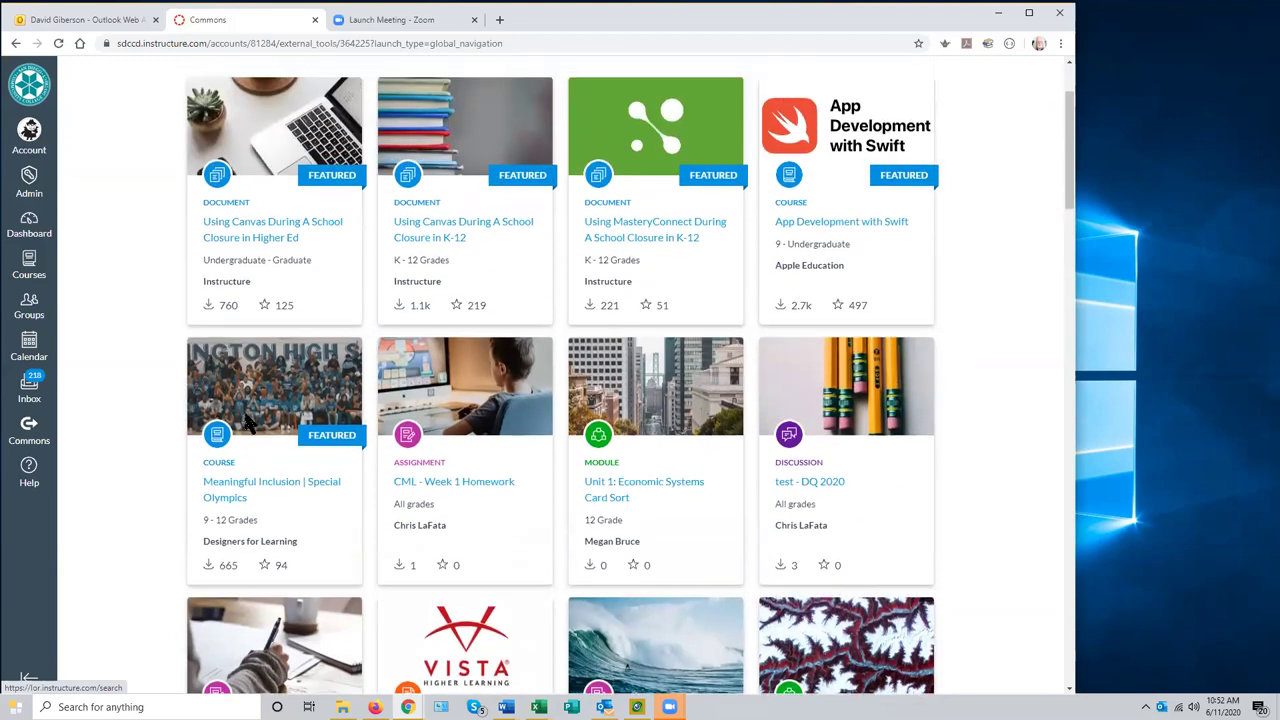
{"action": "scroll", "coordinate": [385, 433], "scroll_direction": "up", "scroll_amount": 2}
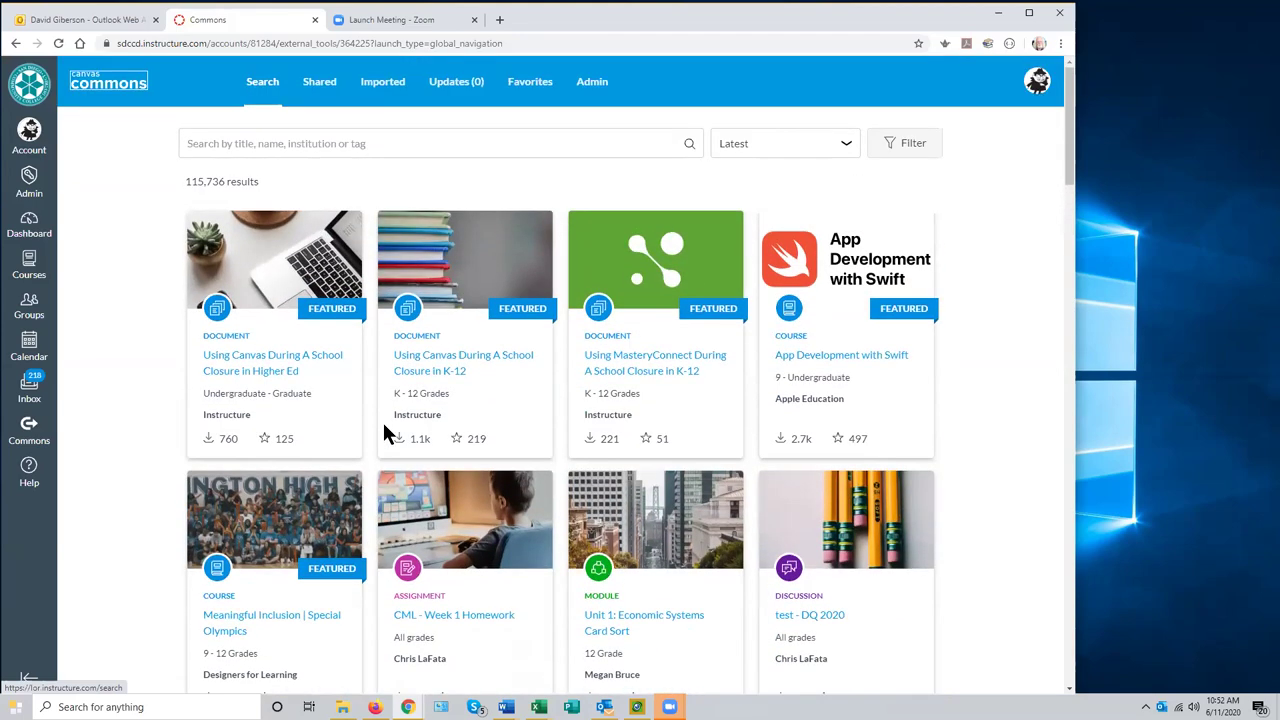
- Search Commons for 'english as a second language' and scroll through the 29 results
{"action": "left_click", "coordinate": [220, 150]}
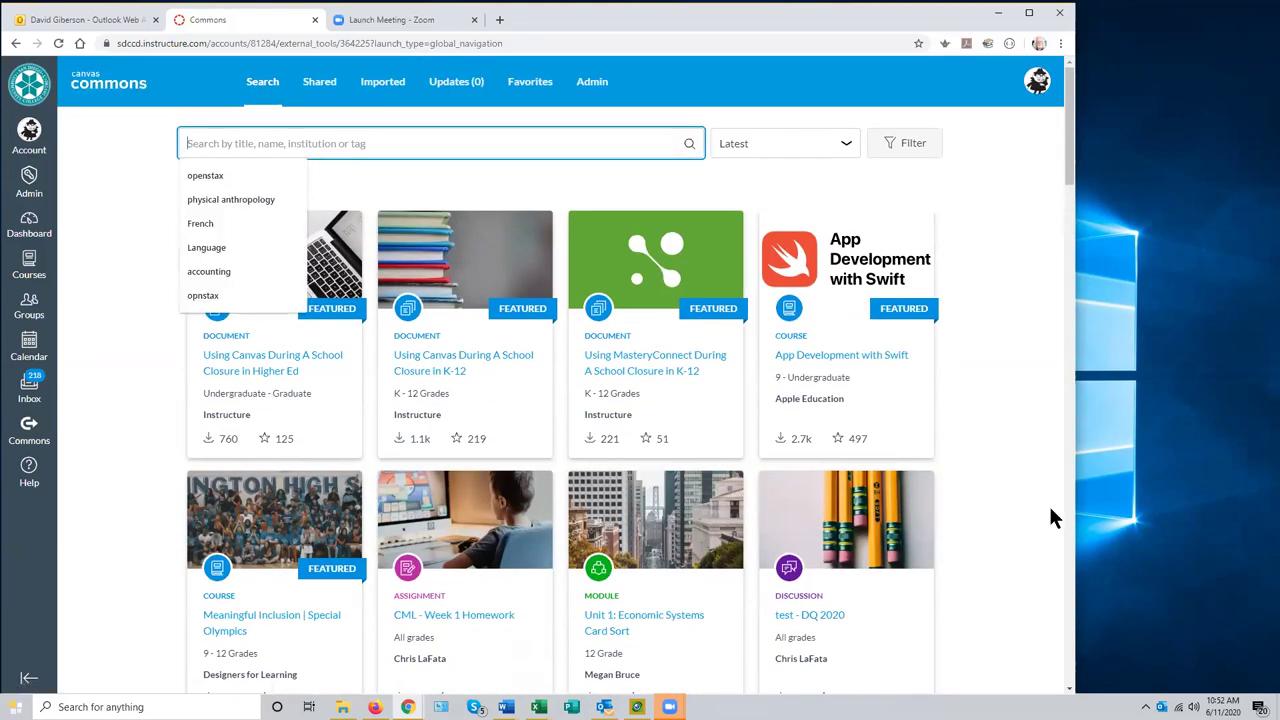
{"action": "type", "text": "en"}
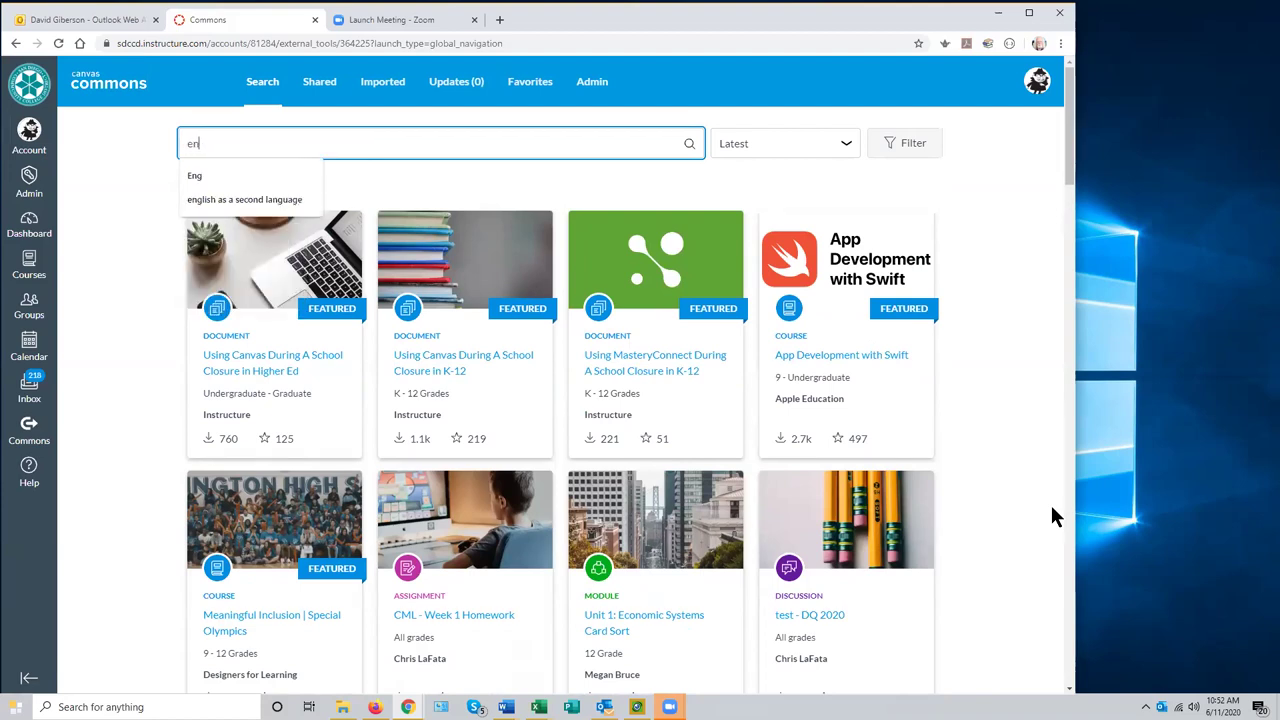
{"action": "type", "text": "glish "}
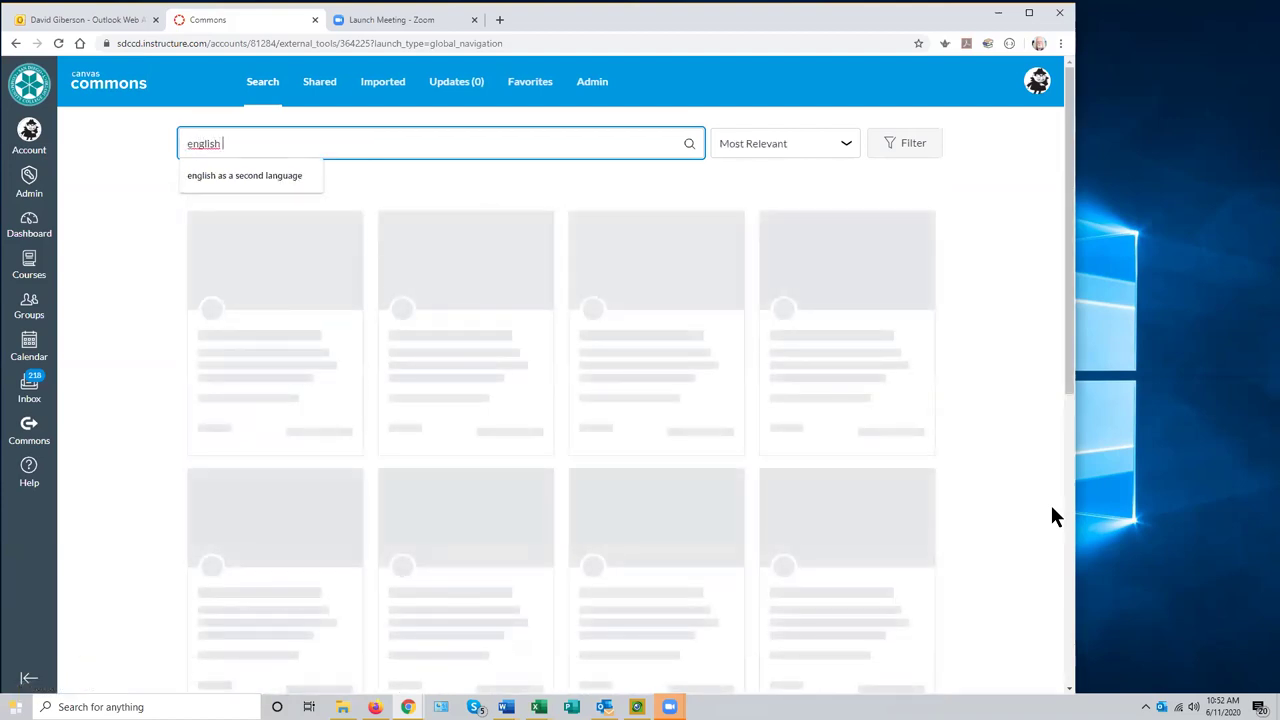
{"action": "type", "text": "as a second "}
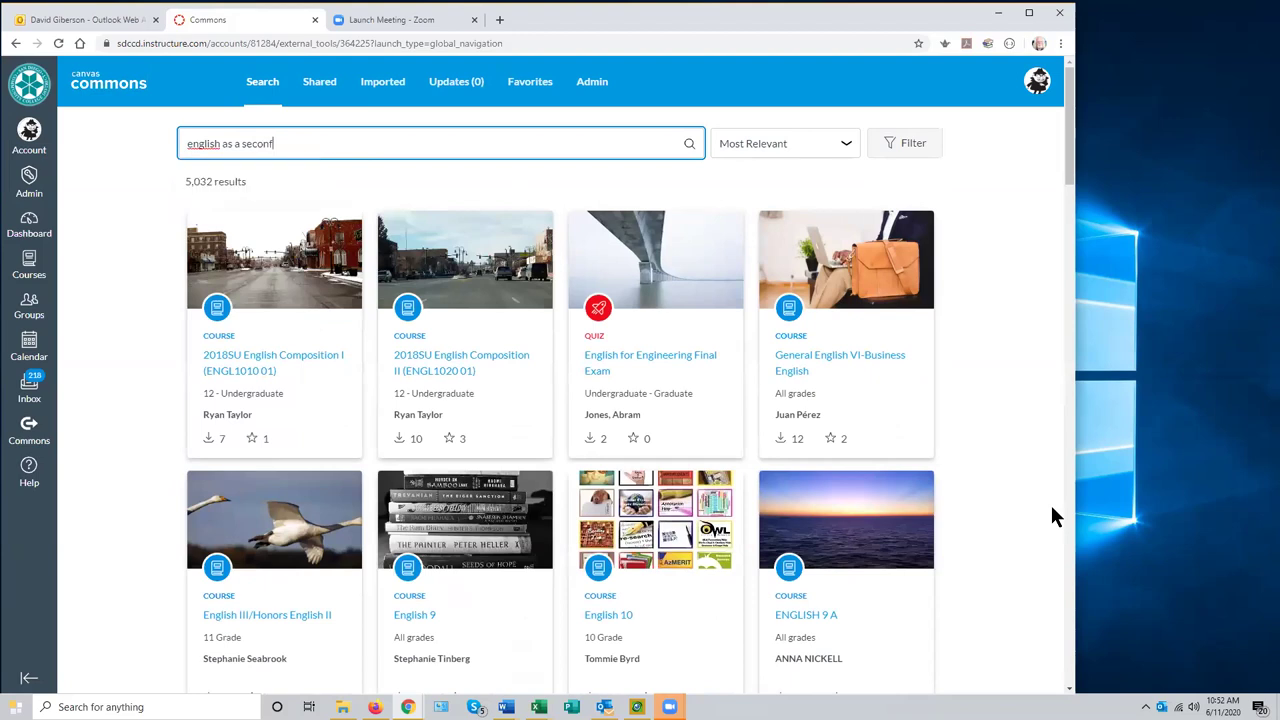
{"action": "type", "text": "language"}
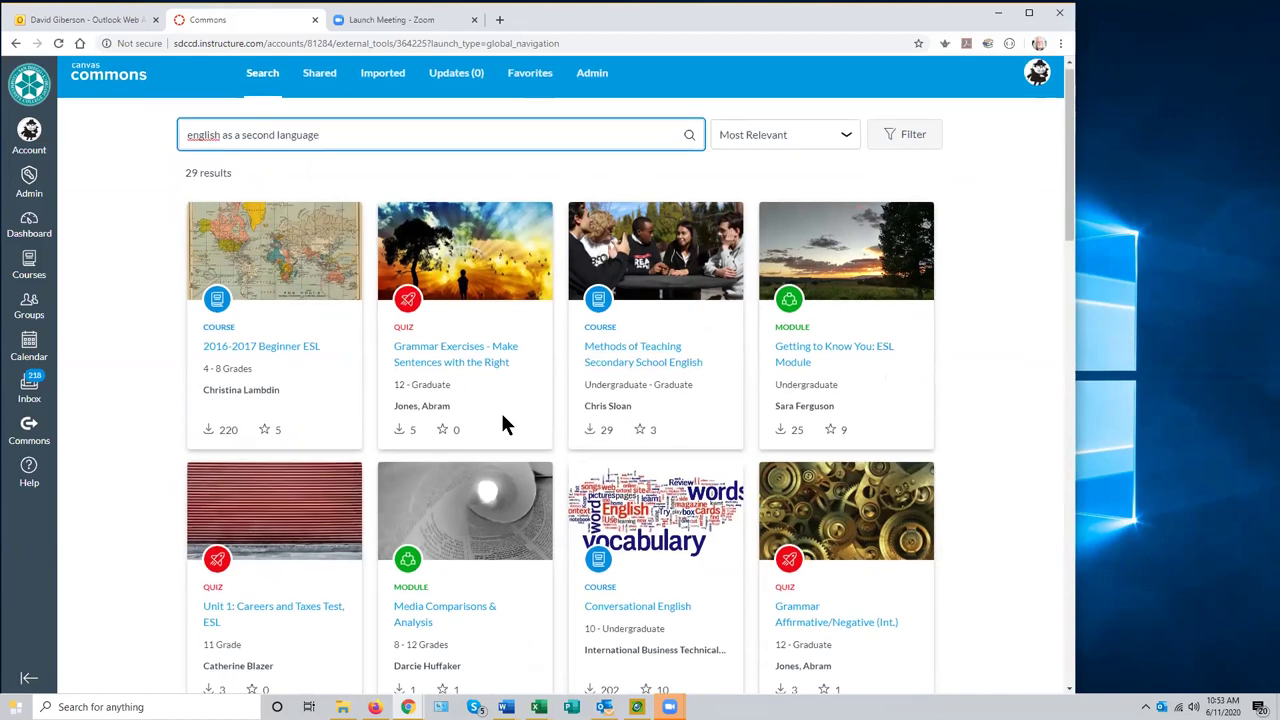
{"action": "scroll", "coordinate": [500, 410], "scroll_direction": "down", "scroll_amount": 1}
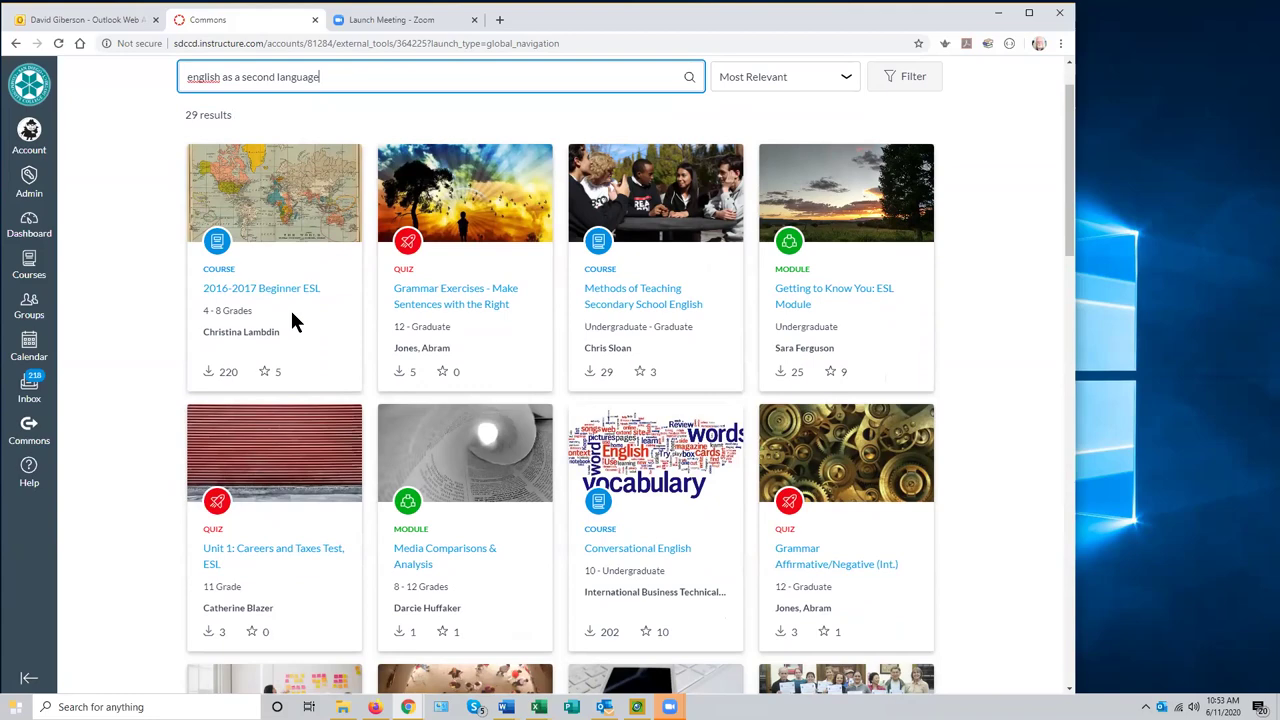
{"action": "scroll", "coordinate": [294, 320], "scroll_direction": "down", "scroll_amount": 3}
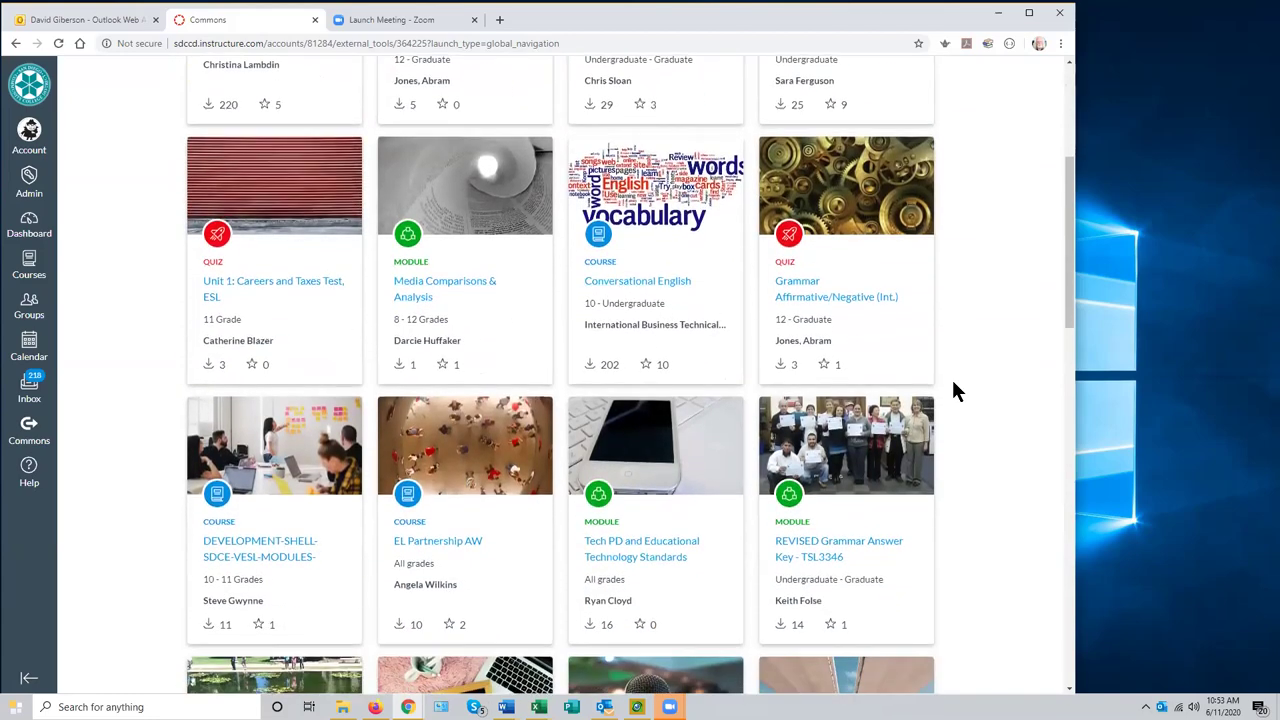
{"action": "scroll", "coordinate": [951, 376], "scroll_direction": "down", "scroll_amount": 3}
{"action": "scroll", "coordinate": [951, 376], "scroll_direction": "up", "scroll_amount": 7}
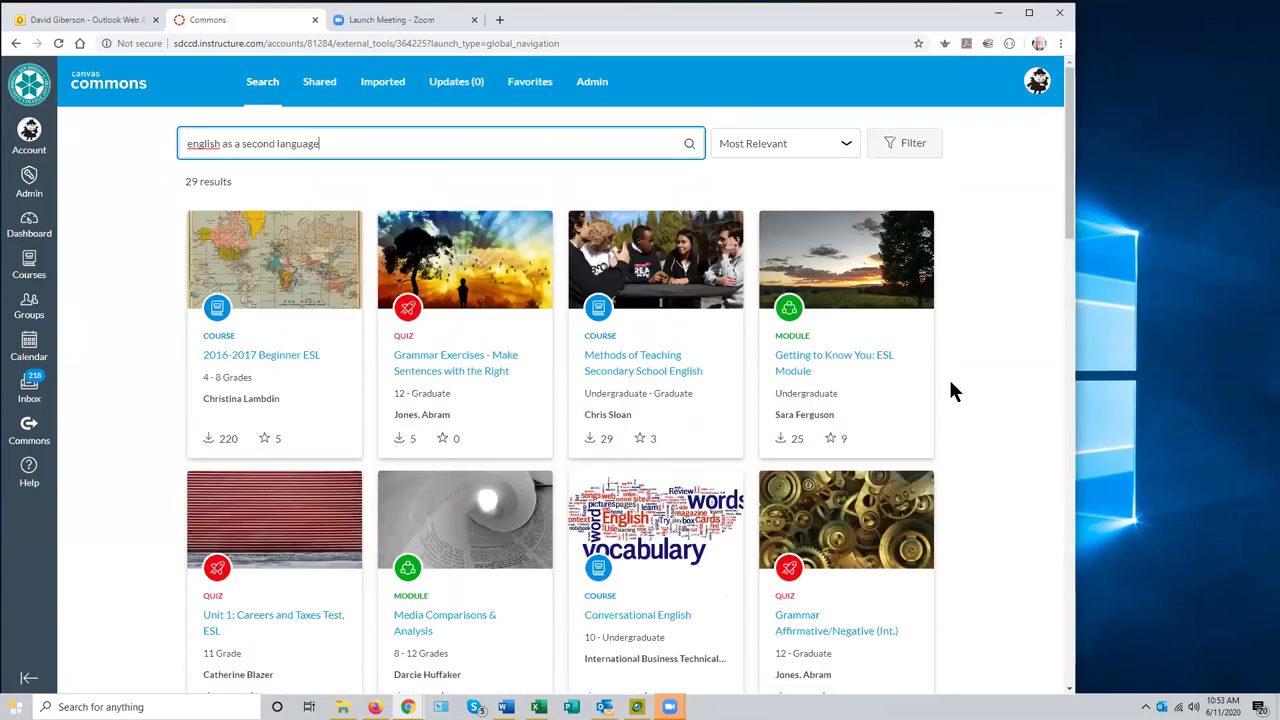
{"action": "scroll", "coordinate": [950, 378], "scroll_direction": "down", "scroll_amount": 9}
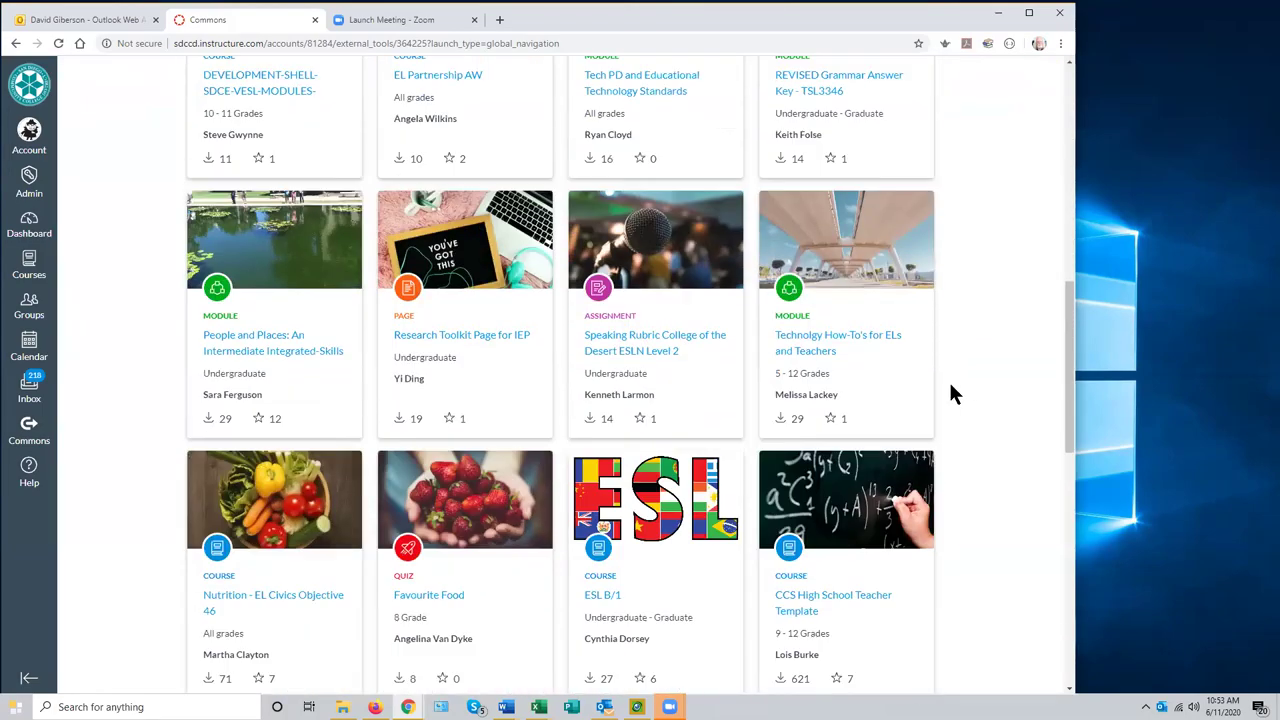
{"action": "scroll", "coordinate": [950, 387], "scroll_direction": "down", "scroll_amount": 2}
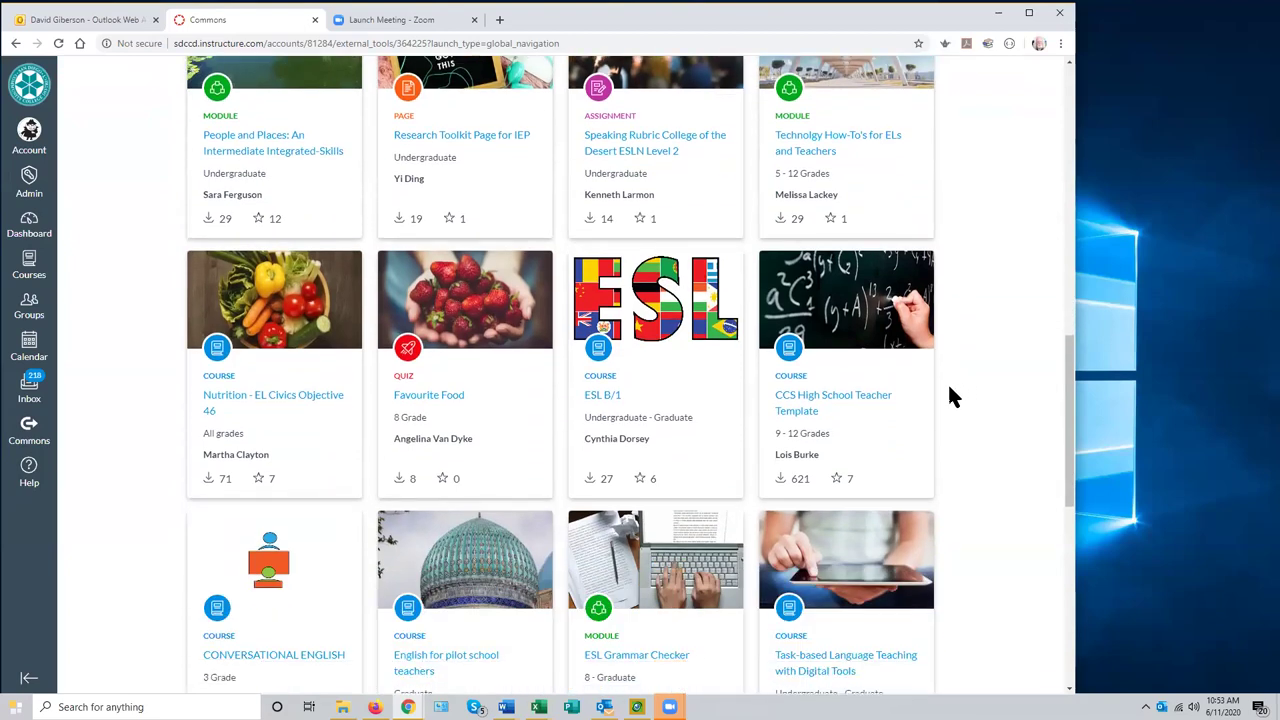
{"action": "scroll", "coordinate": [950, 397], "scroll_direction": "down", "scroll_amount": 4}
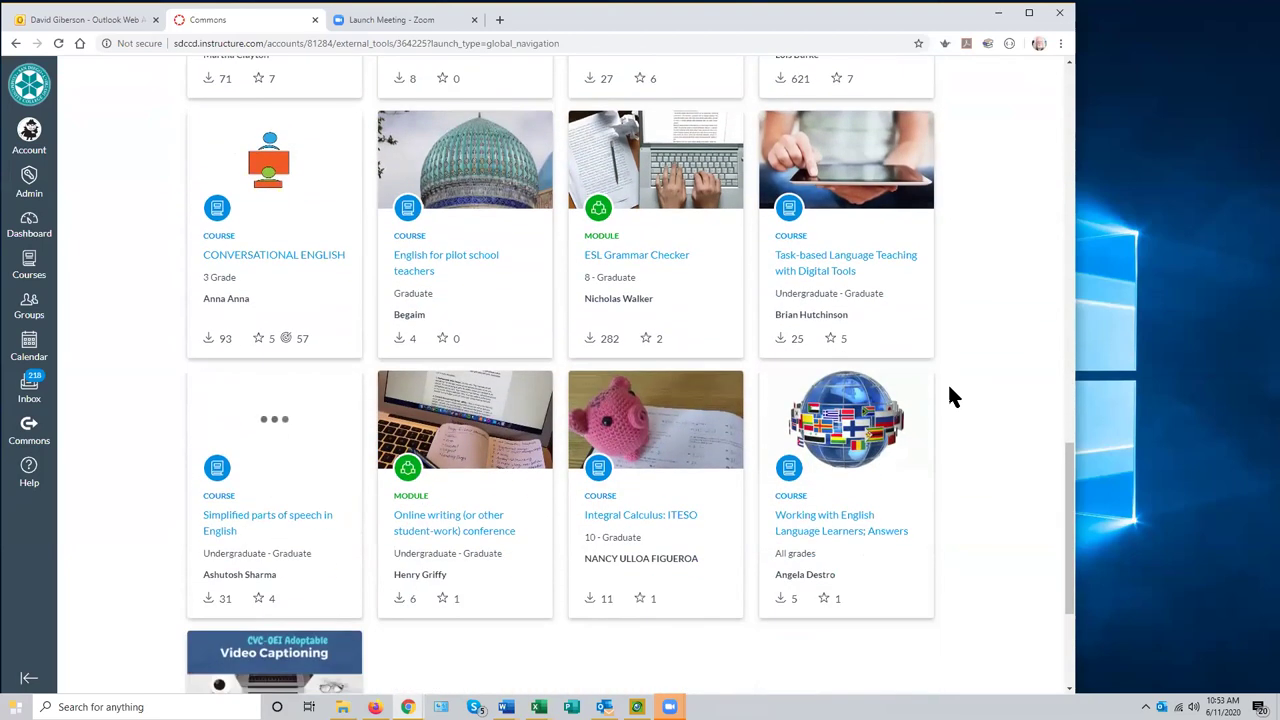
{"action": "scroll", "coordinate": [950, 397], "scroll_direction": "down", "scroll_amount": 1}
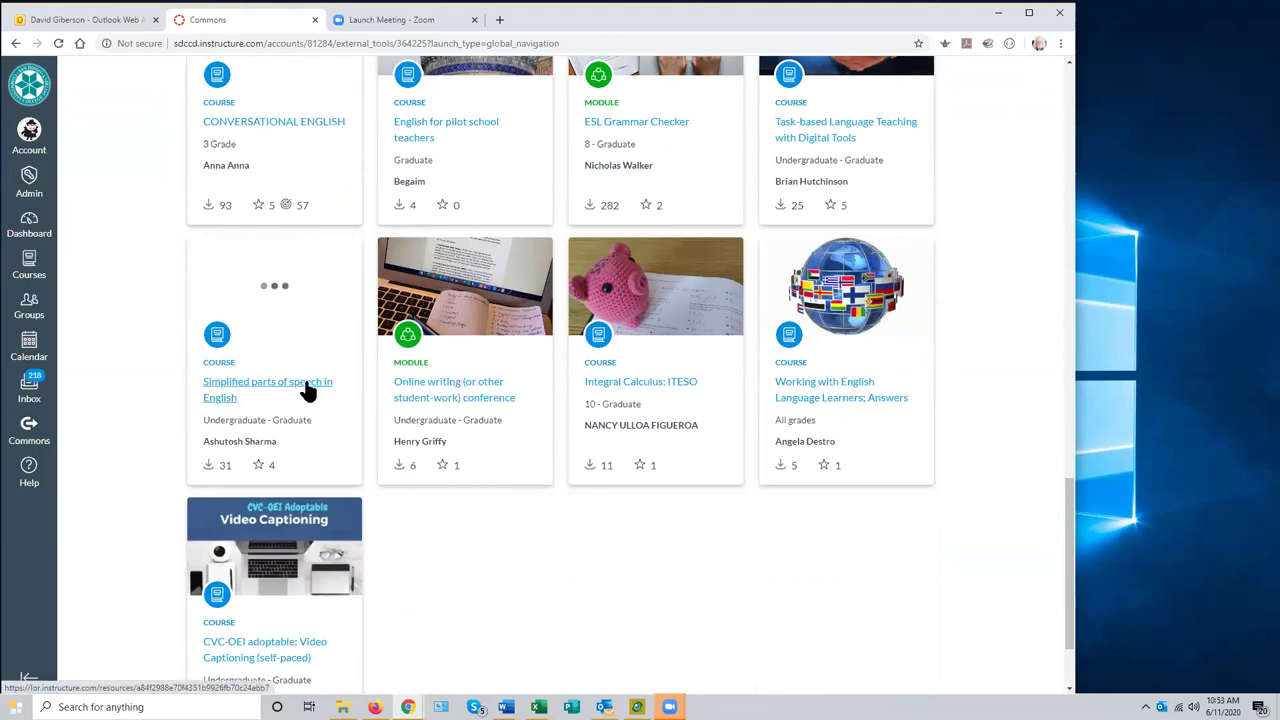
{"action": "scroll", "coordinate": [312, 385], "scroll_direction": "up", "scroll_amount": 1}
{"action": "scroll", "coordinate": [311, 371], "scroll_direction": "up", "scroll_amount": 3}
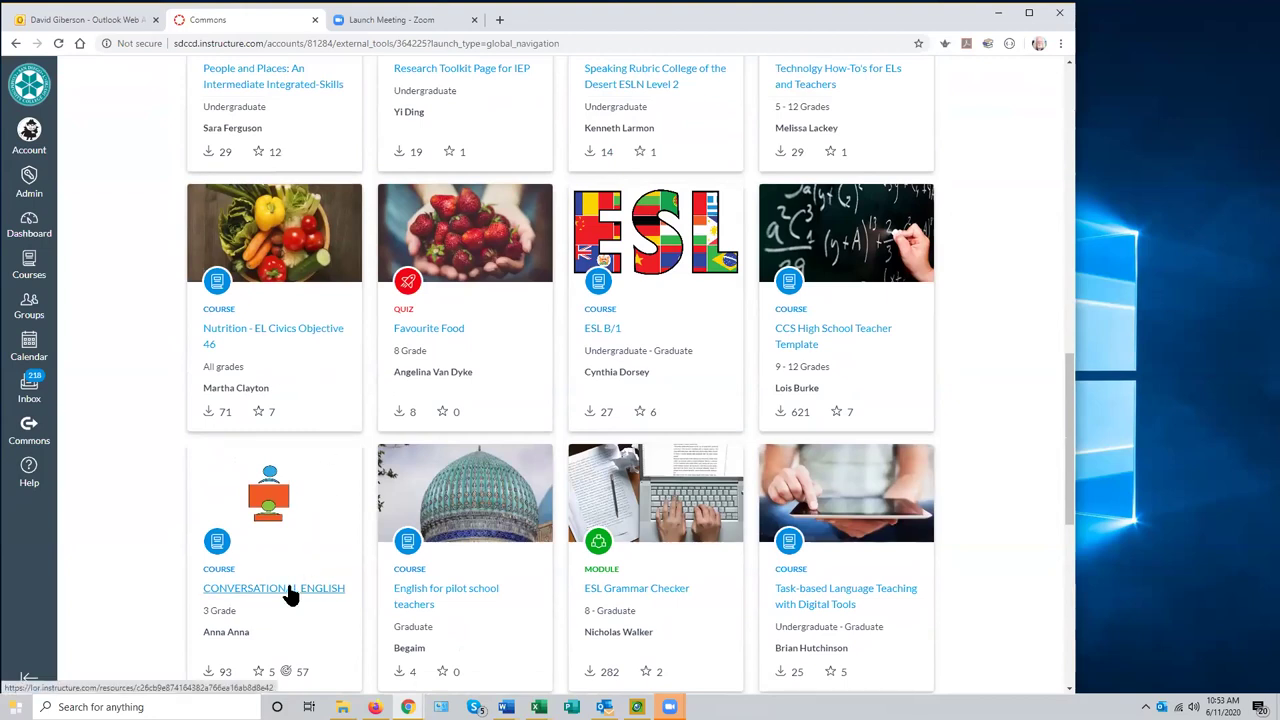
{"action": "scroll", "coordinate": [343, 558], "scroll_direction": "up", "scroll_amount": 5}
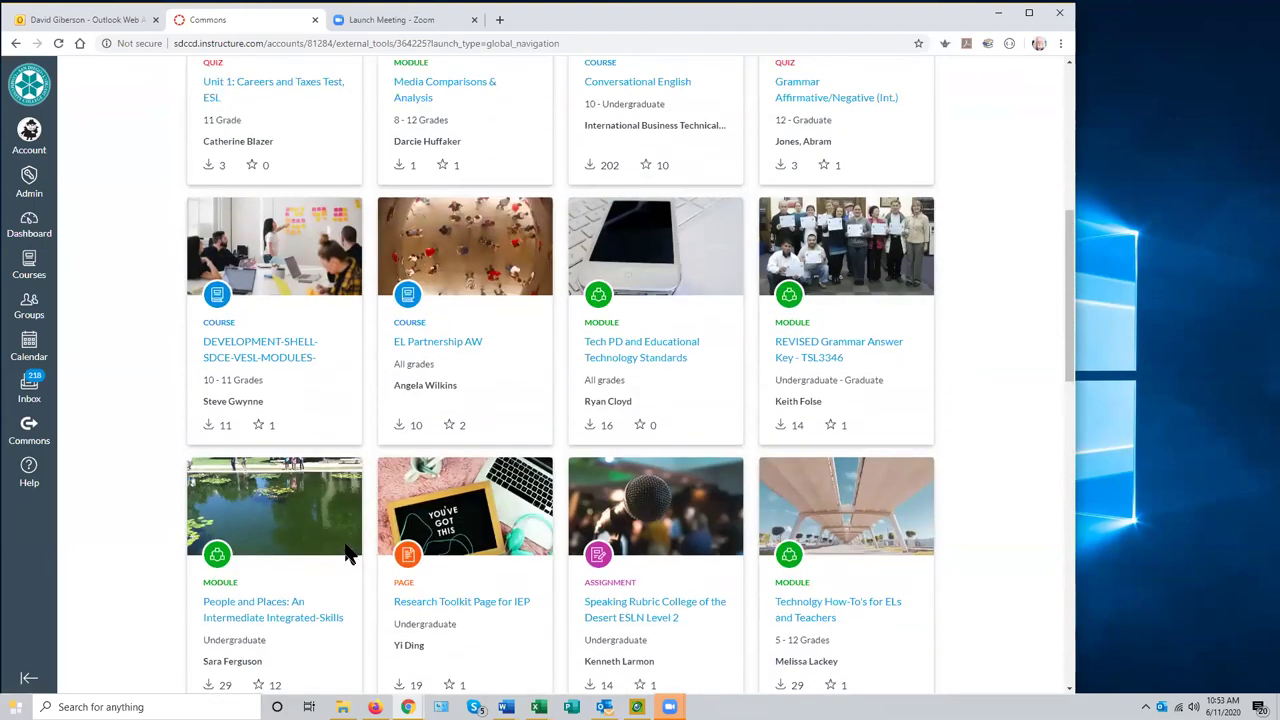
{"action": "scroll", "coordinate": [343, 540], "scroll_direction": "up", "scroll_amount": 2}
{"action": "scroll", "coordinate": [310, 449], "scroll_direction": "up", "scroll_amount": 3}
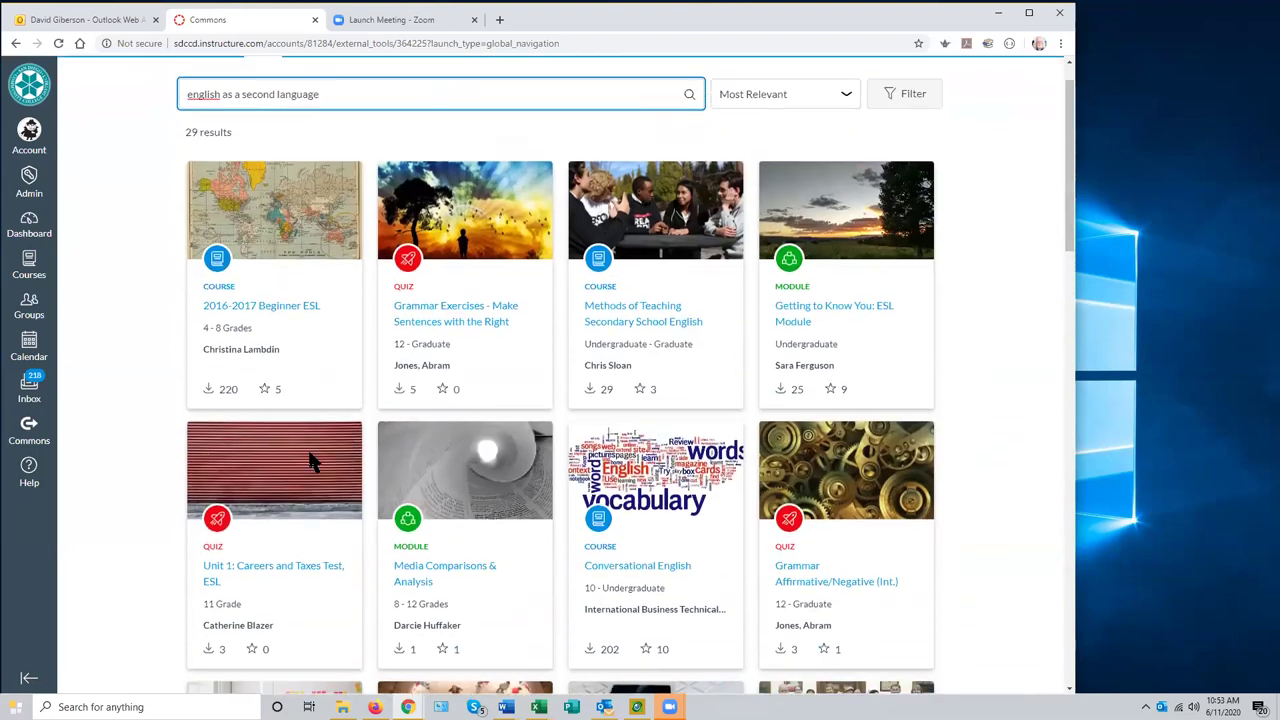
{"action": "scroll", "coordinate": [312, 450], "scroll_direction": "up", "scroll_amount": 1}
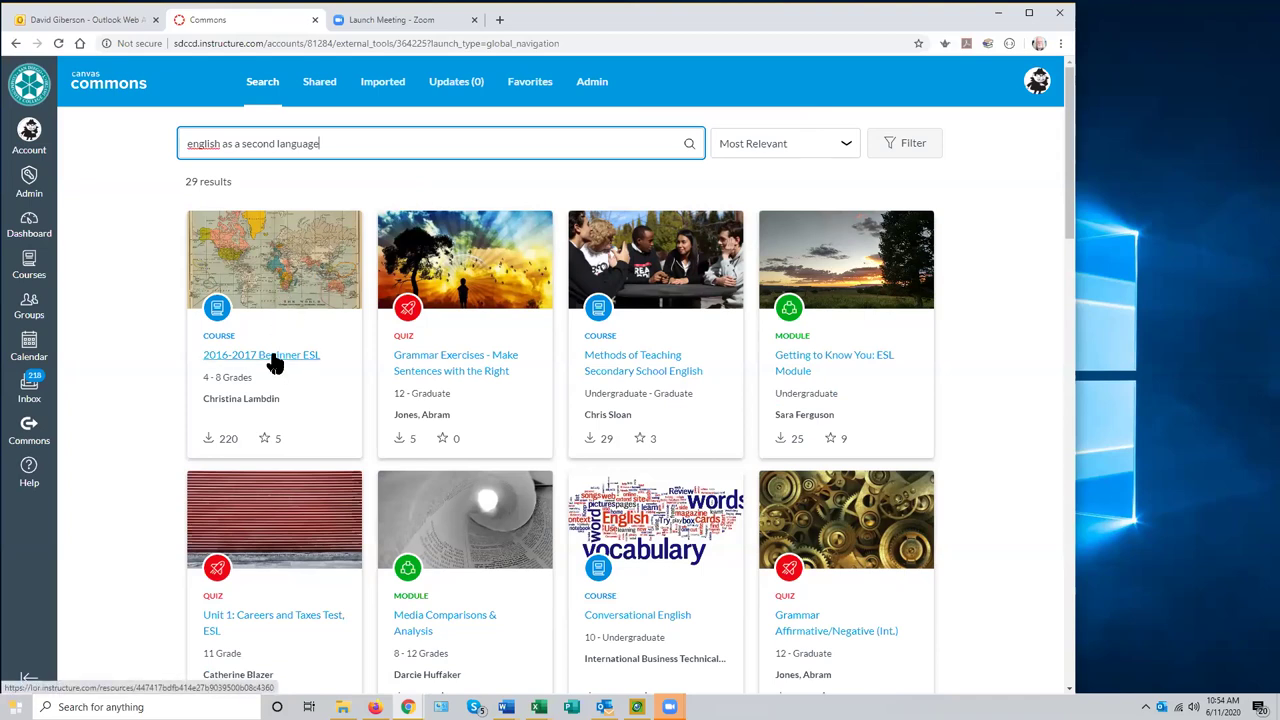
- Open the 2016-2017 Beginner ESL resource, preview its Homework page, and check its Details tab
{"action": "left_click", "coordinate": [275, 358]}
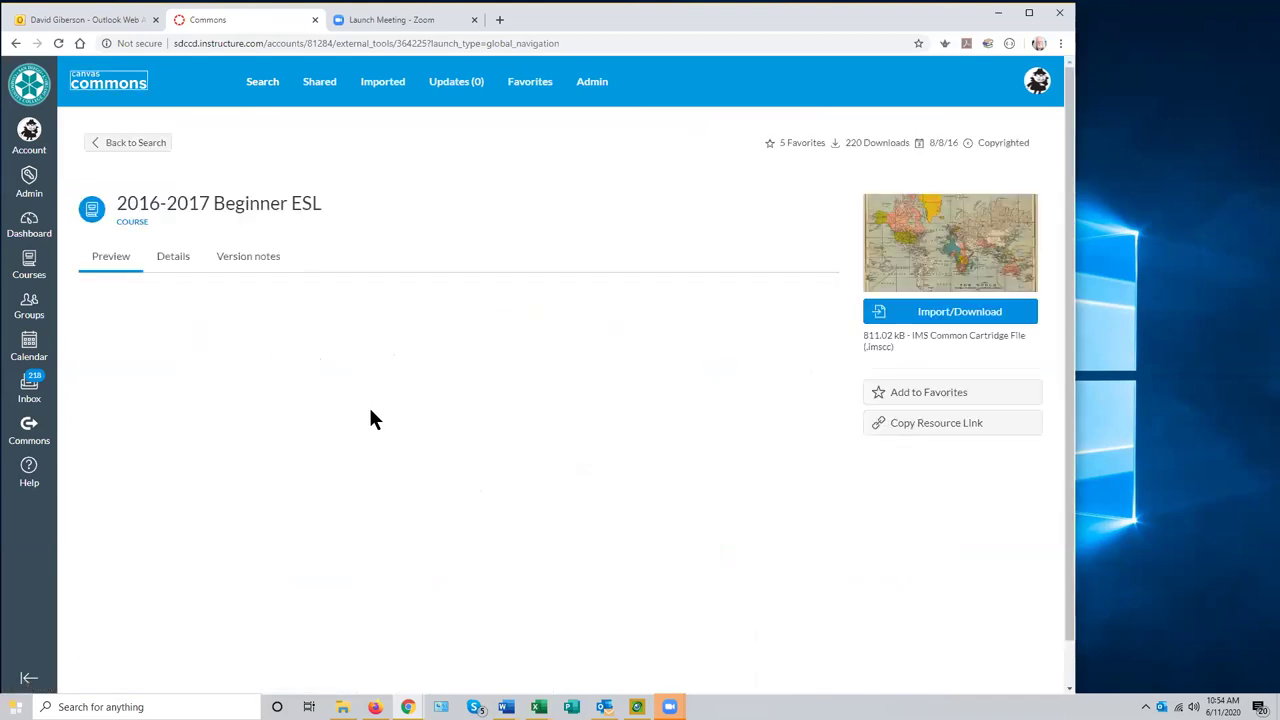
{"action": "scroll", "coordinate": [447, 412], "scroll_direction": "down", "scroll_amount": 1}
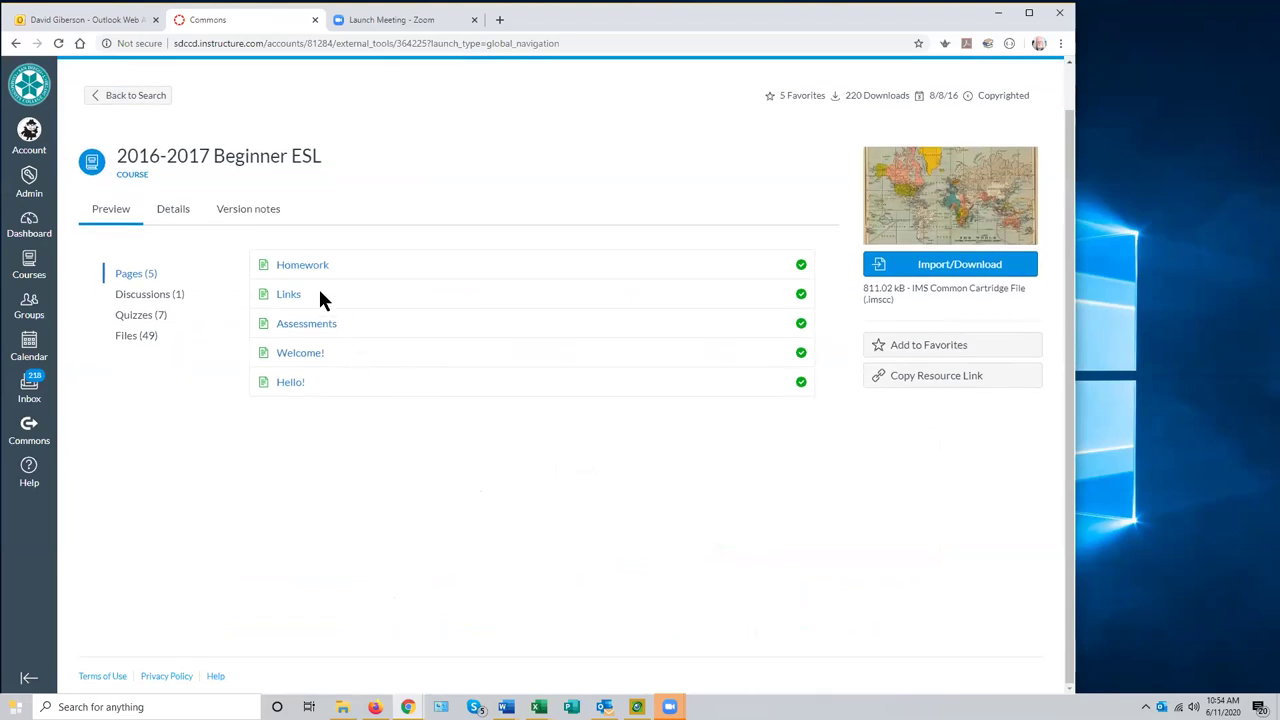
{"action": "left_click", "coordinate": [304, 265]}
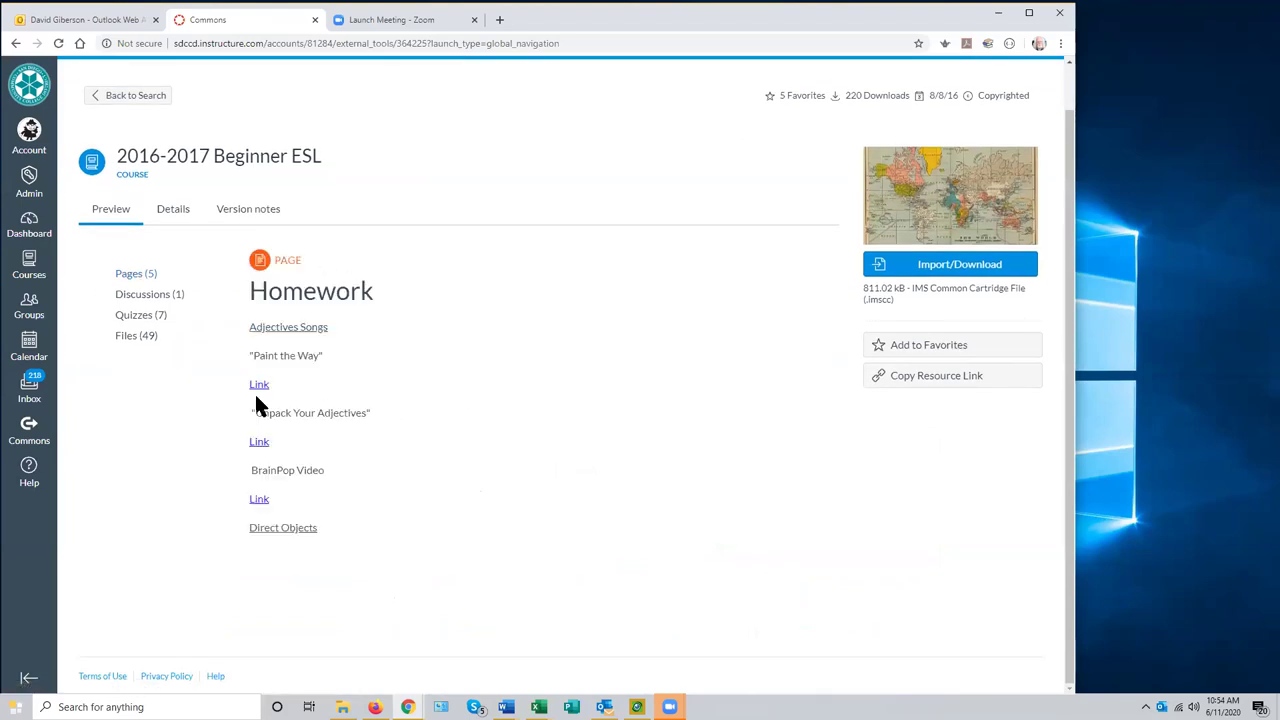
{"action": "left_click", "coordinate": [170, 210]}
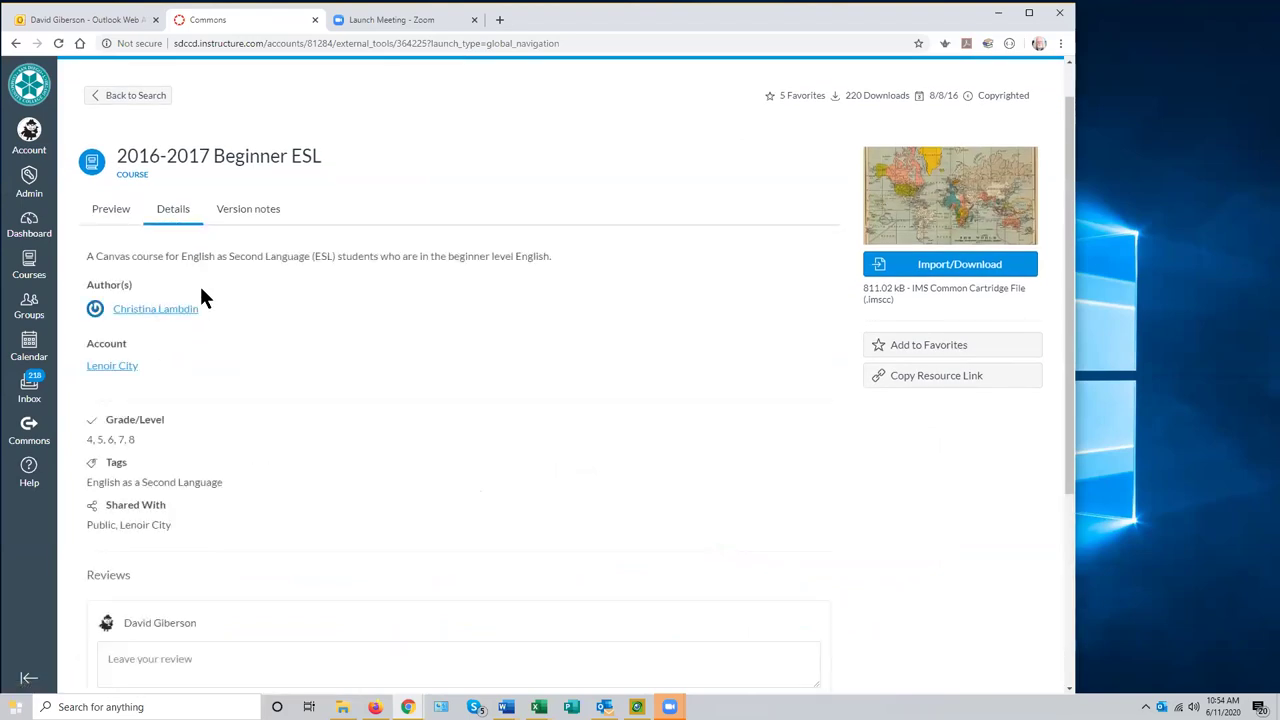
{"action": "left_click", "coordinate": [113, 212]}
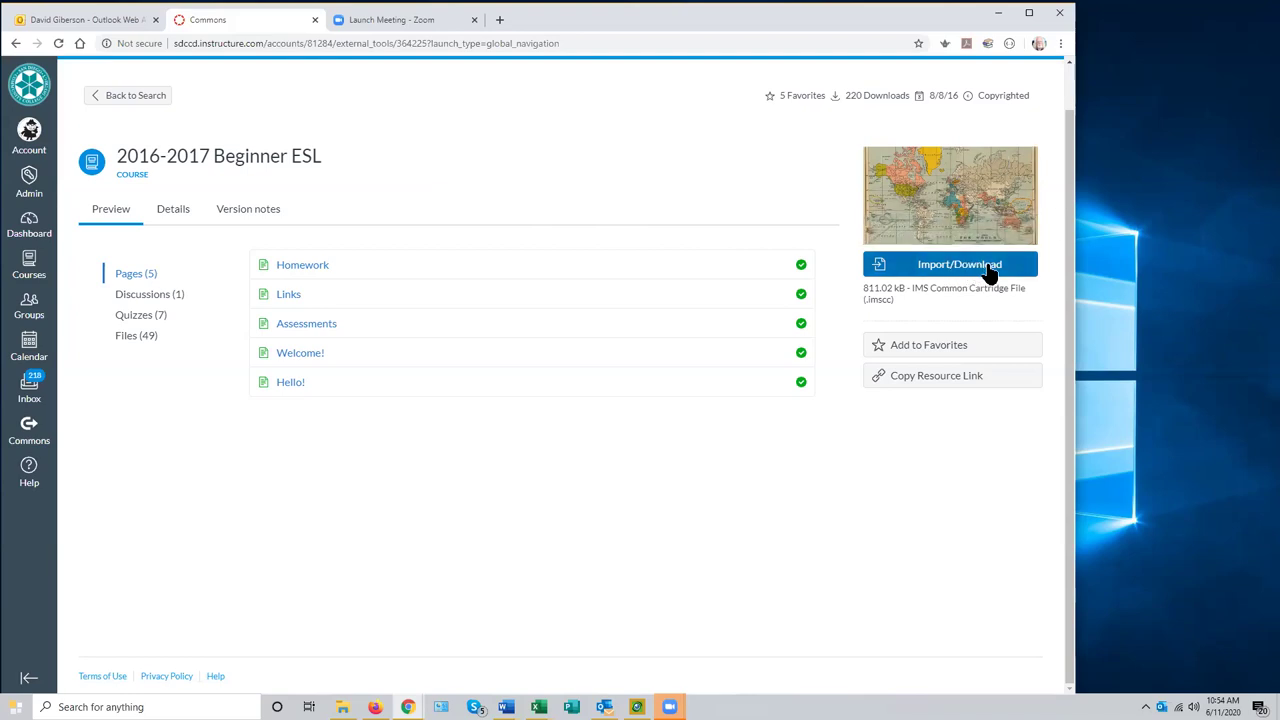
- Start a Commons Import/Download and tick Content Creation - File Mgmt. 2.12.2019 as the destination
{"action": "left_click", "coordinate": [987, 268]}
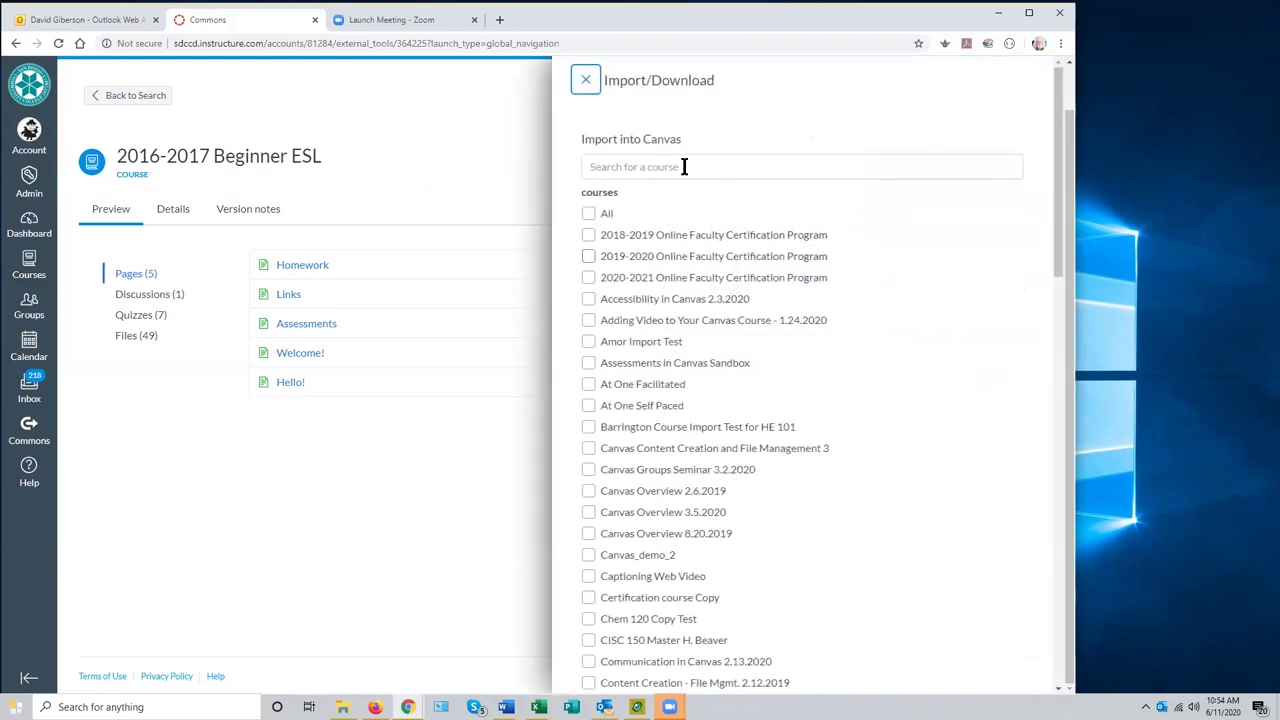
{"action": "scroll", "coordinate": [908, 284], "scroll_direction": "down", "scroll_amount": 3}
{"action": "scroll", "coordinate": [908, 300], "scroll_direction": "down", "scroll_amount": 2}
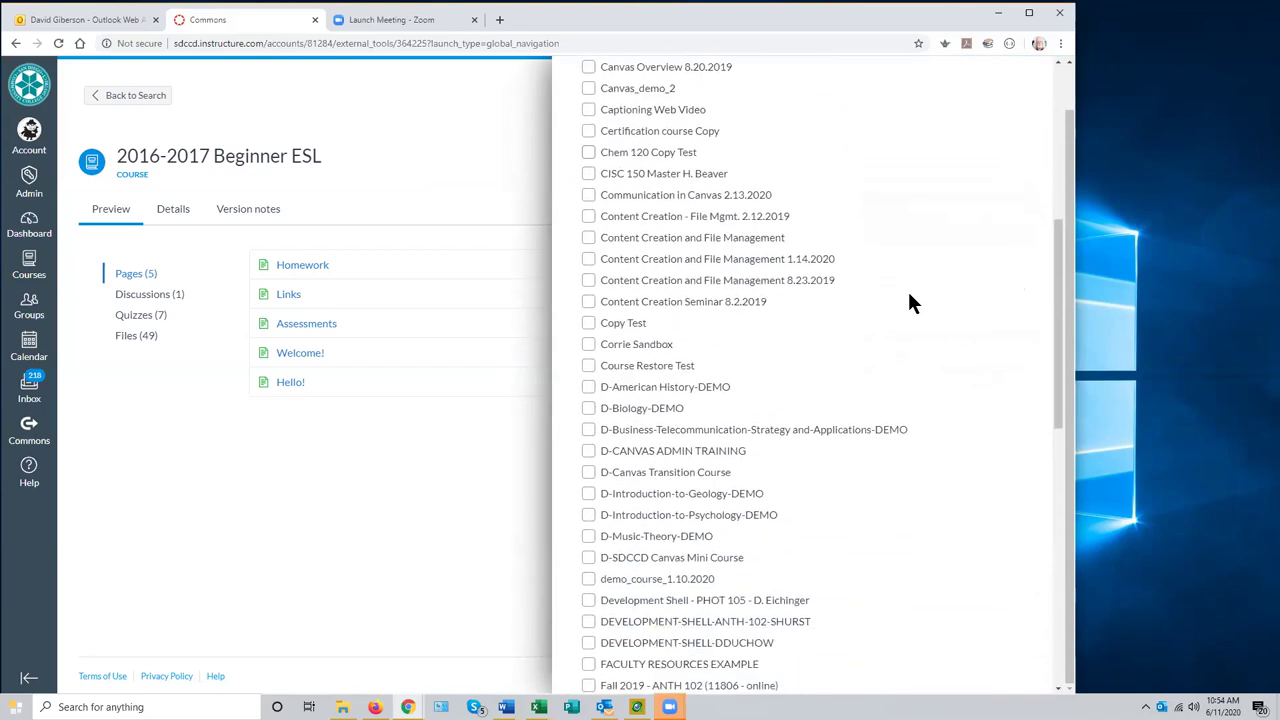
{"action": "left_click", "coordinate": [588, 216]}
{"action": "left_click_drag", "start_coordinate": [1055, 338], "coordinate": [1034, 626]}
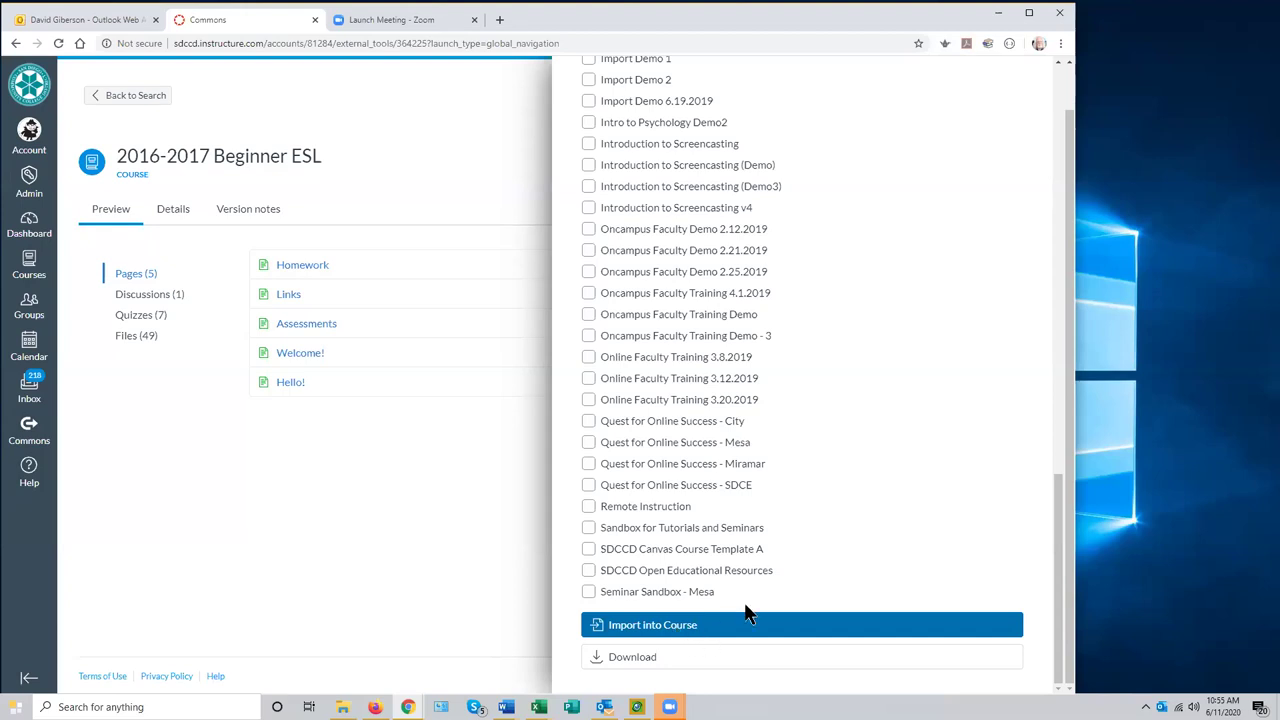
{"action": "left_click_drag", "start_coordinate": [1057, 567], "coordinate": [985, 172]}
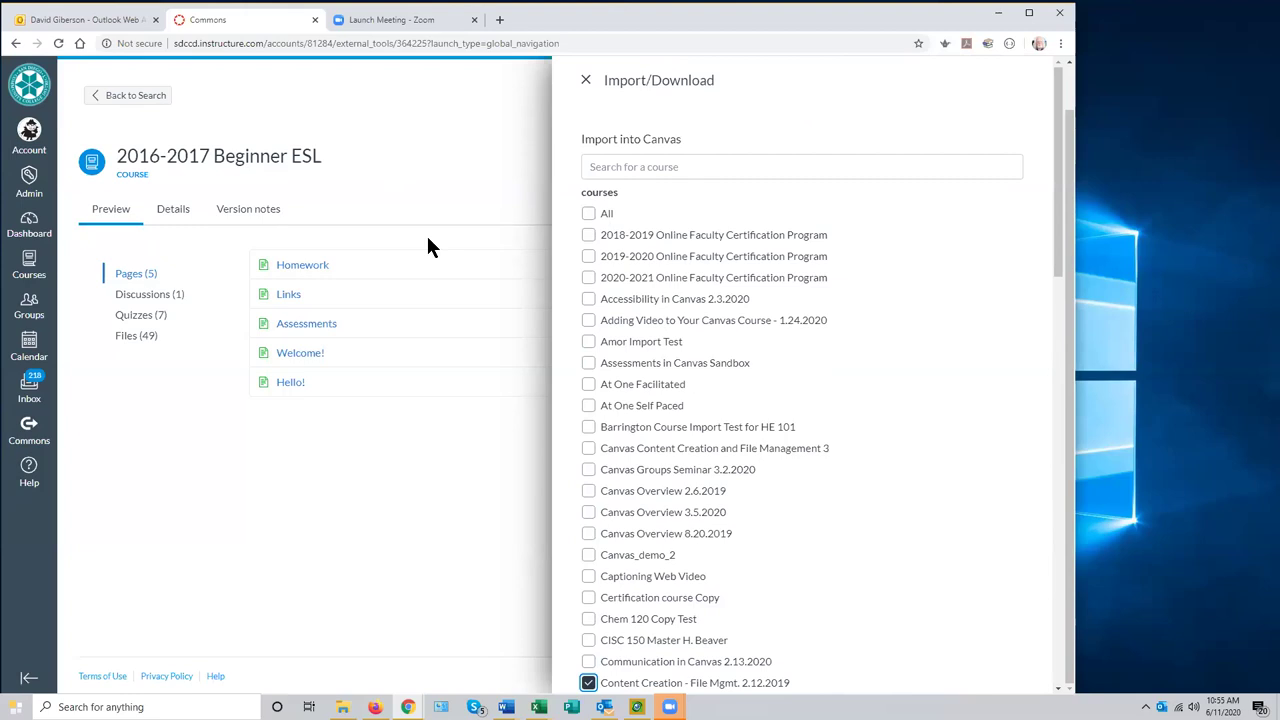
- Close the import panel without importing and go back to the Content Creation Seminar 8.2.2019 course
{"action": "left_click", "coordinate": [587, 80]}
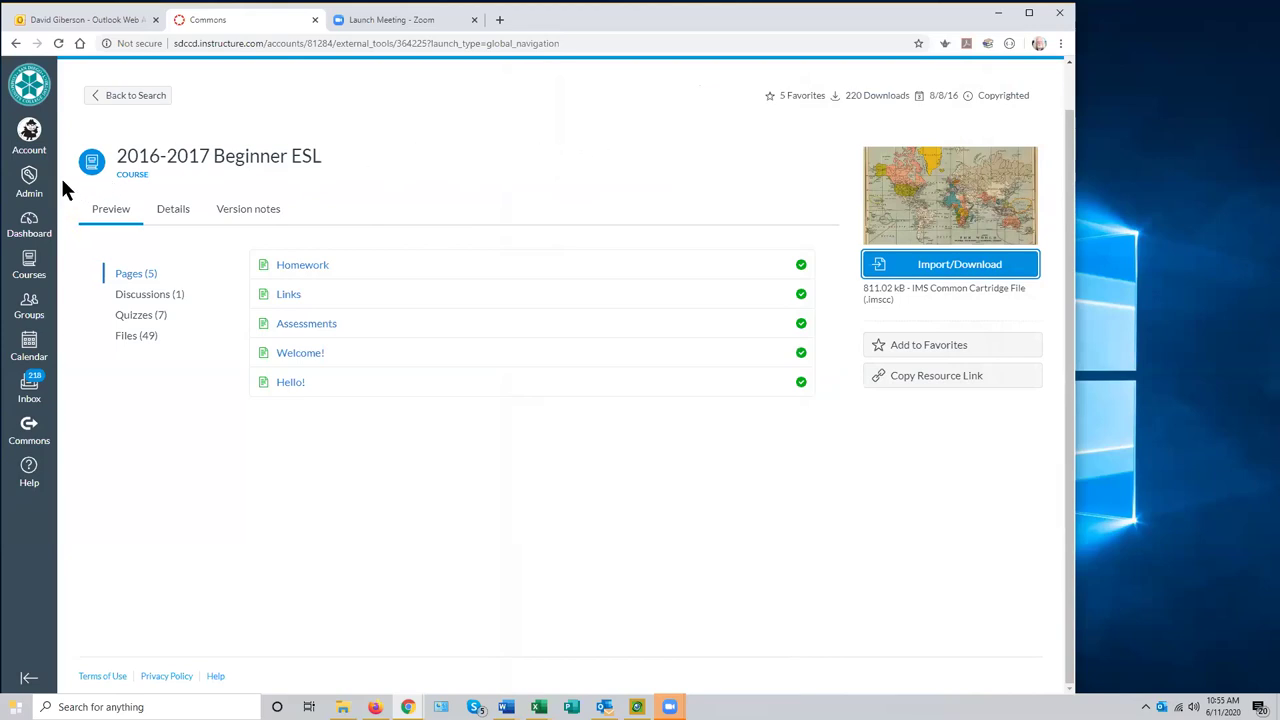
{"action": "right_click", "coordinate": [15, 43]}
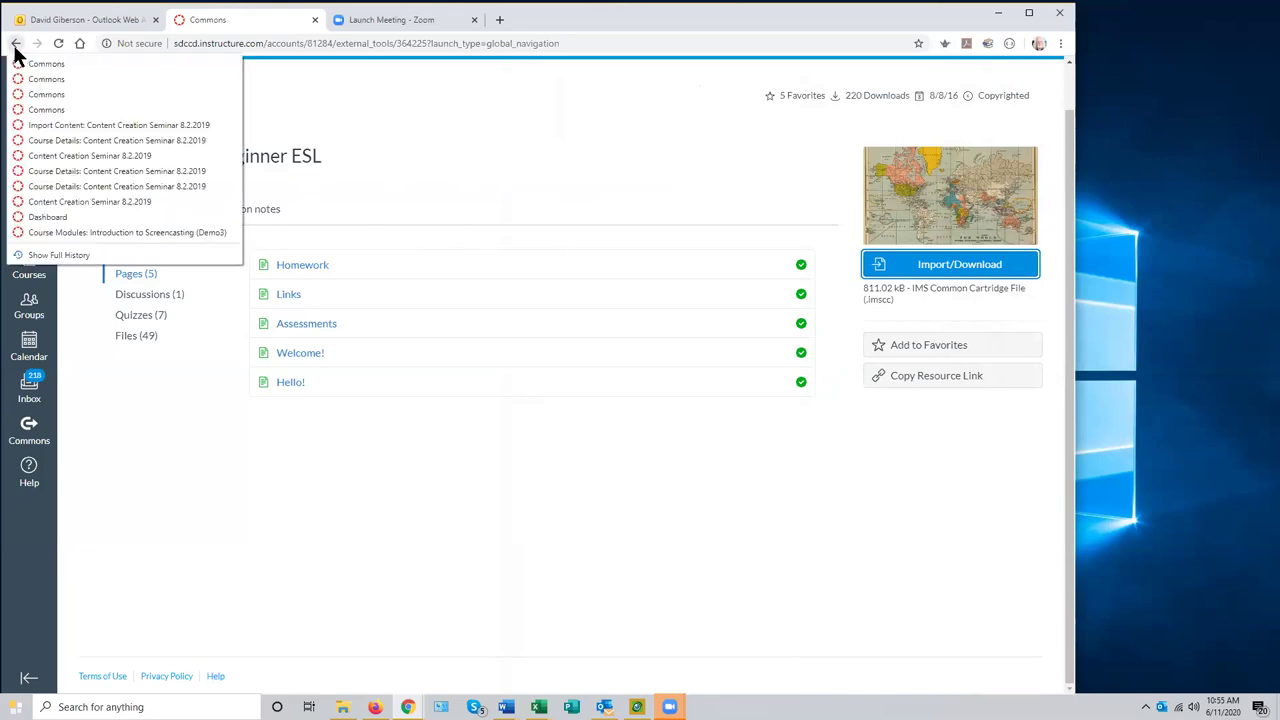
{"action": "left_click", "coordinate": [88, 156]}
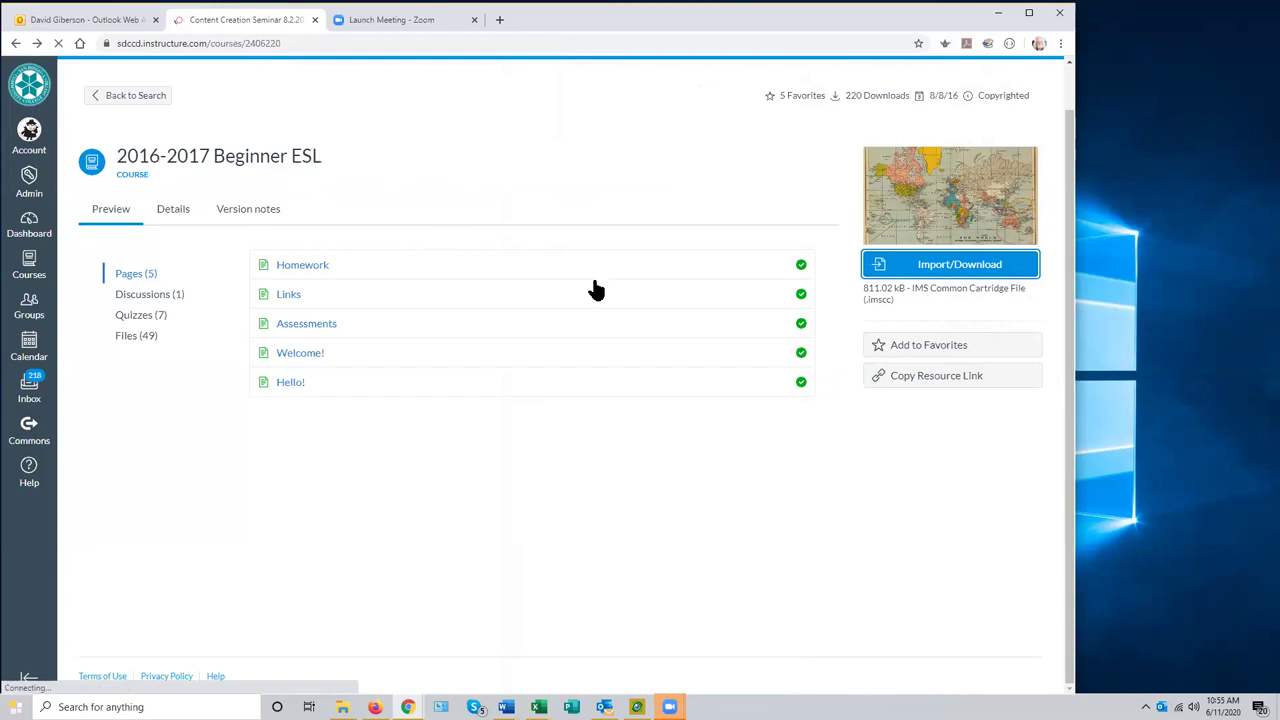
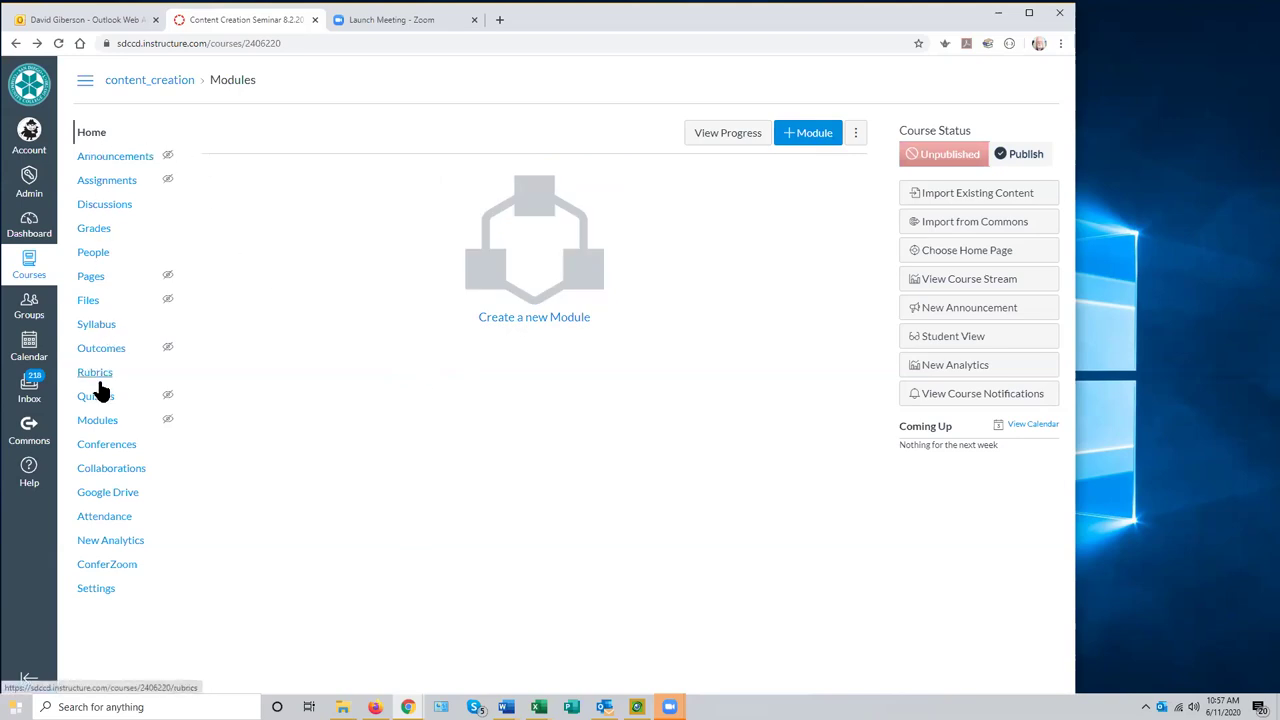
- Open the Add Module dialog from the content_creation course's empty Modules page
{"action": "left_click_drag", "start_coordinate": [208, 84], "coordinate": [265, 84]}
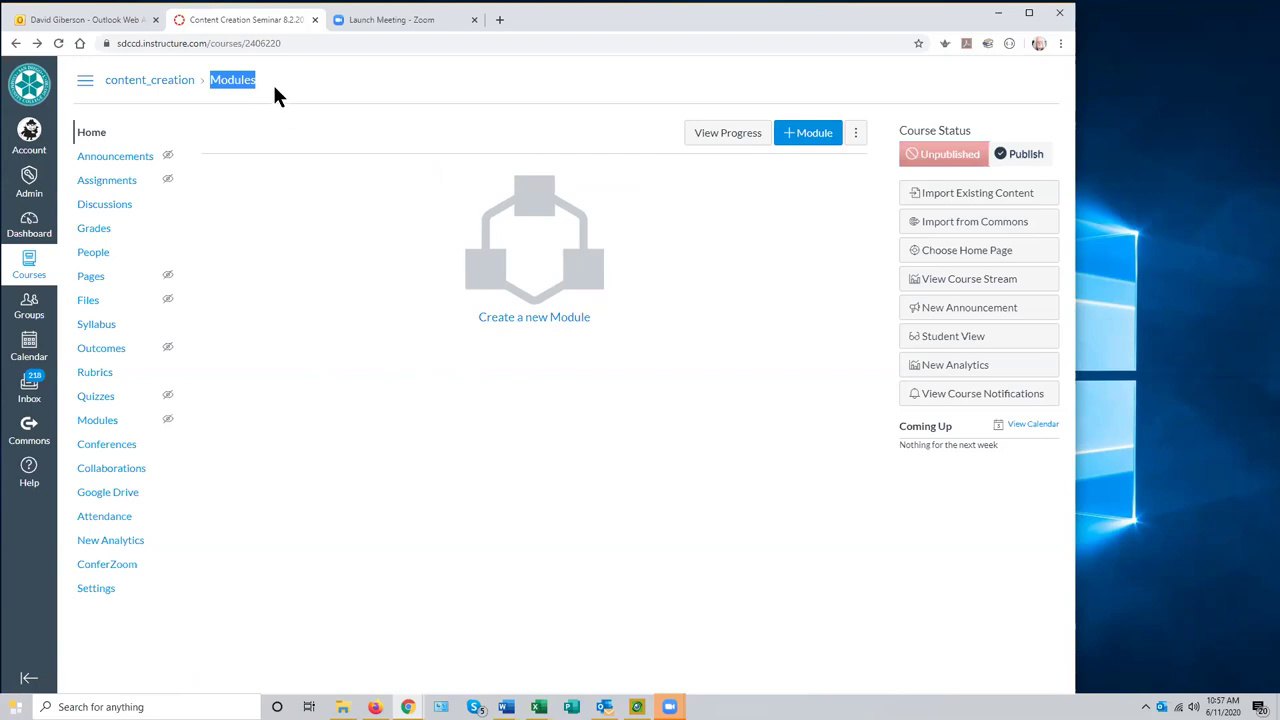
{"action": "left_click", "coordinate": [268, 80]}
{"action": "left_click", "coordinate": [520, 248]}
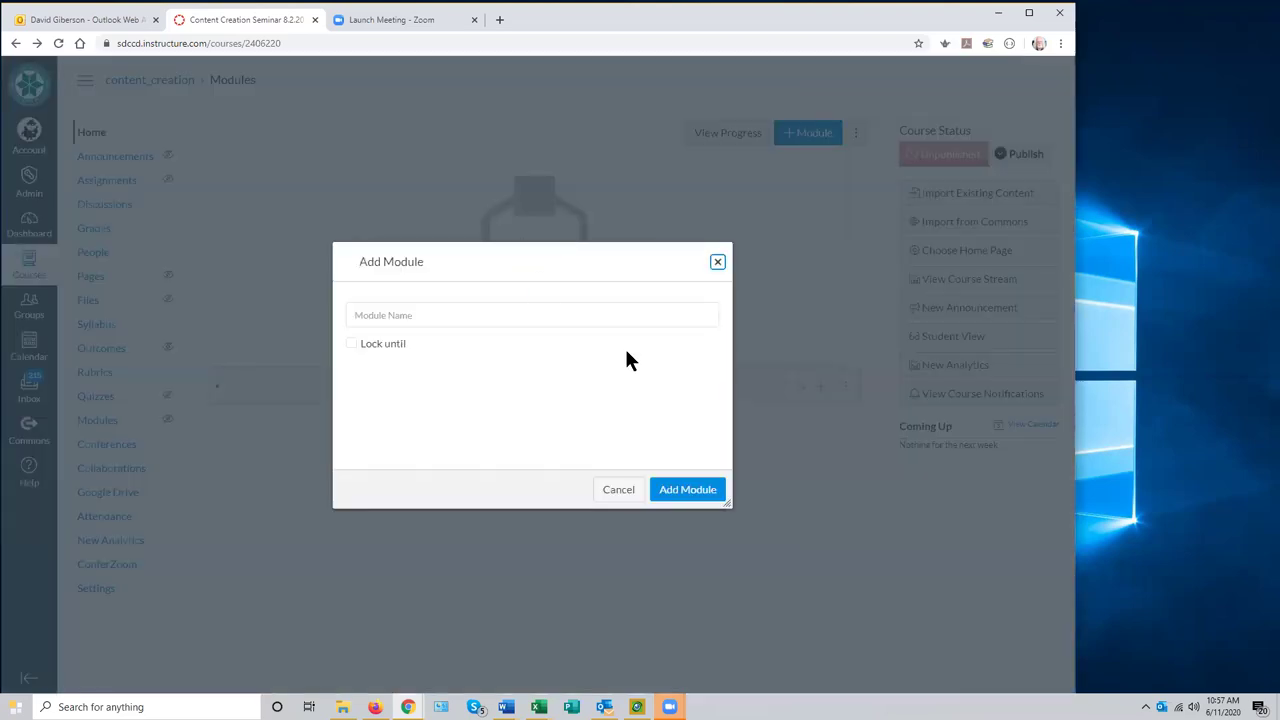
- Add a module named 'Getting Started' to the course
{"action": "left_click", "coordinate": [397, 317]}
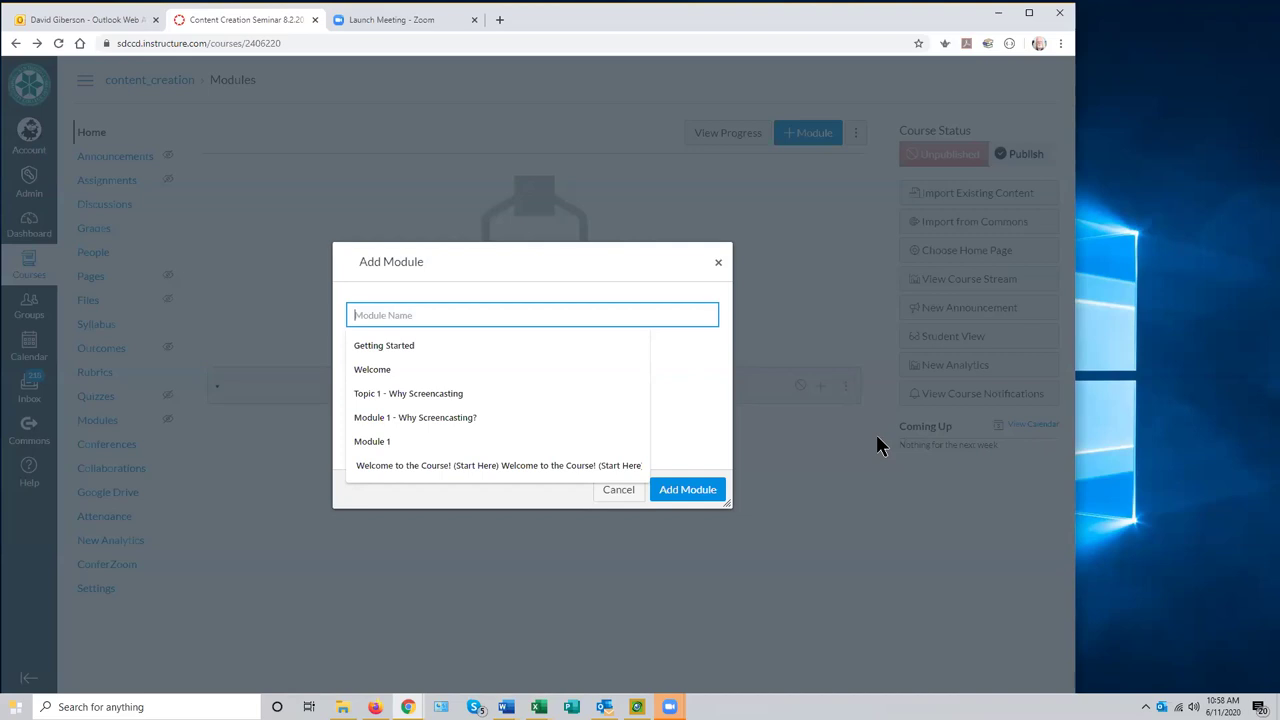
{"action": "type", "text": "Gett"}
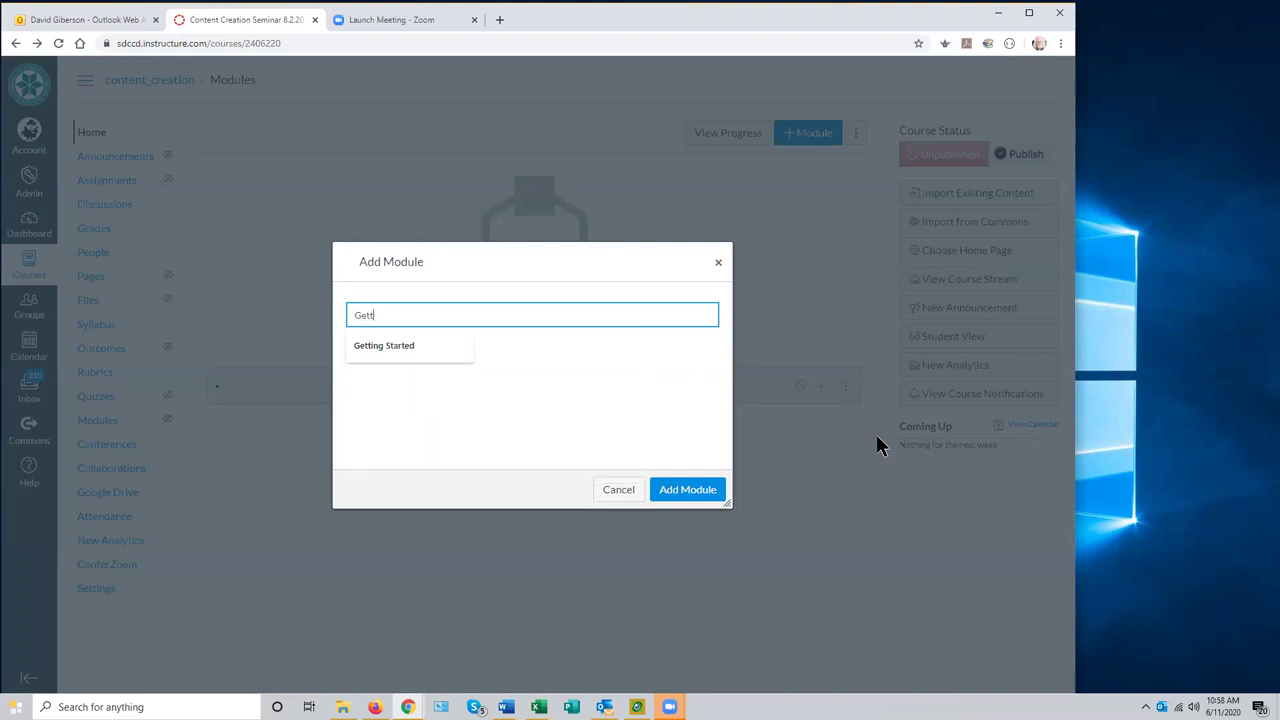
{"action": "type", "text": "ing Started"}
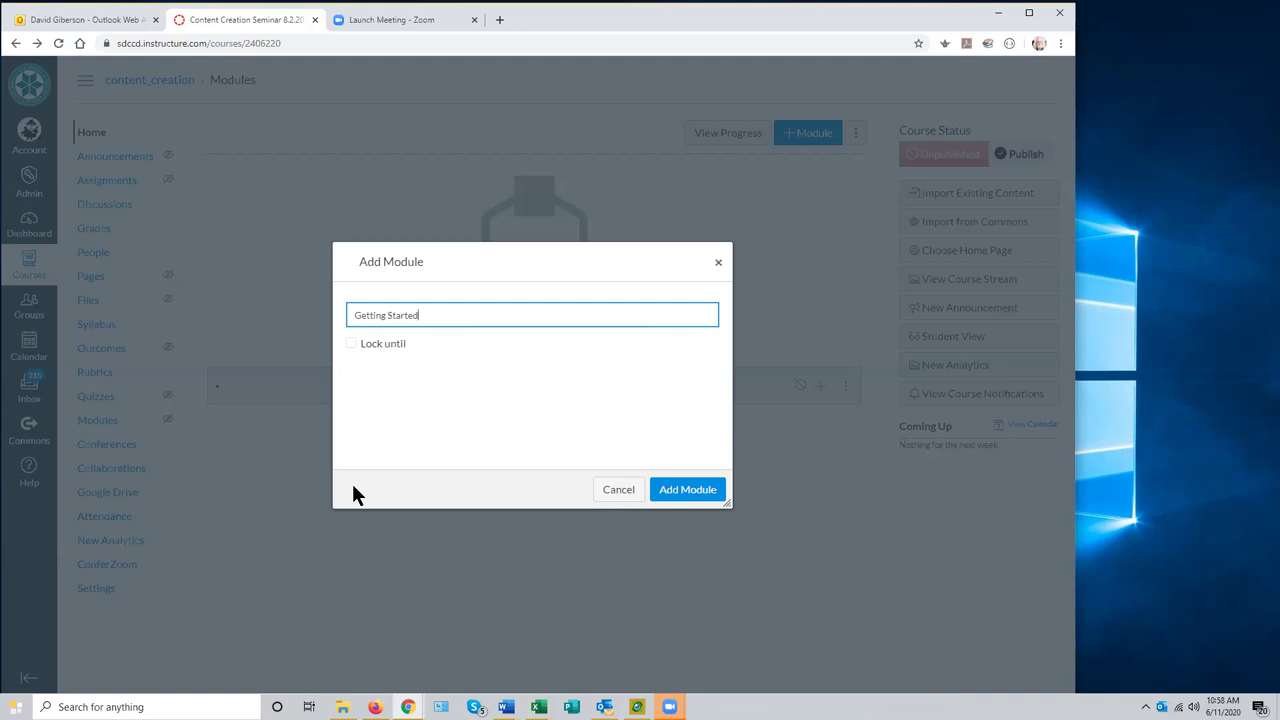
{"action": "left_click", "coordinate": [688, 490]}
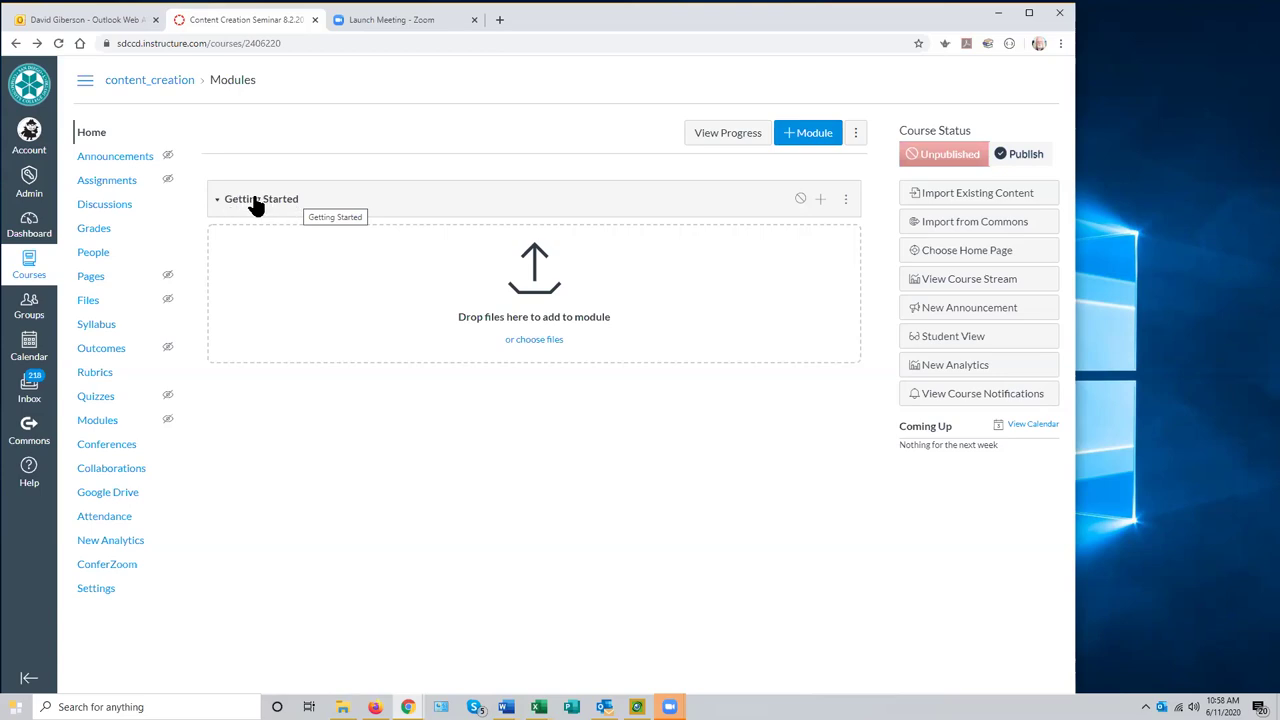
- Leave Getting Started unpublished after toggling it, and start adding an item to it
{"action": "left_click", "coordinate": [800, 199]}
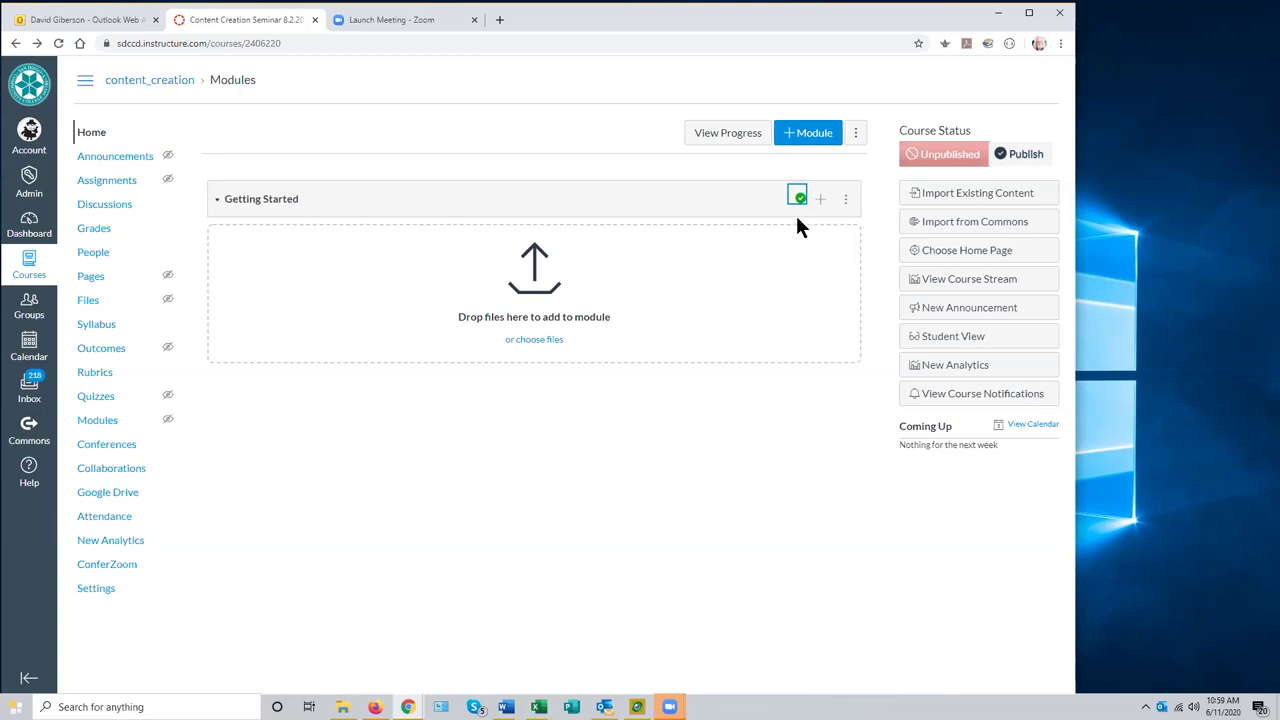
{"action": "left_click", "coordinate": [798, 204]}
{"action": "left_click", "coordinate": [847, 200]}
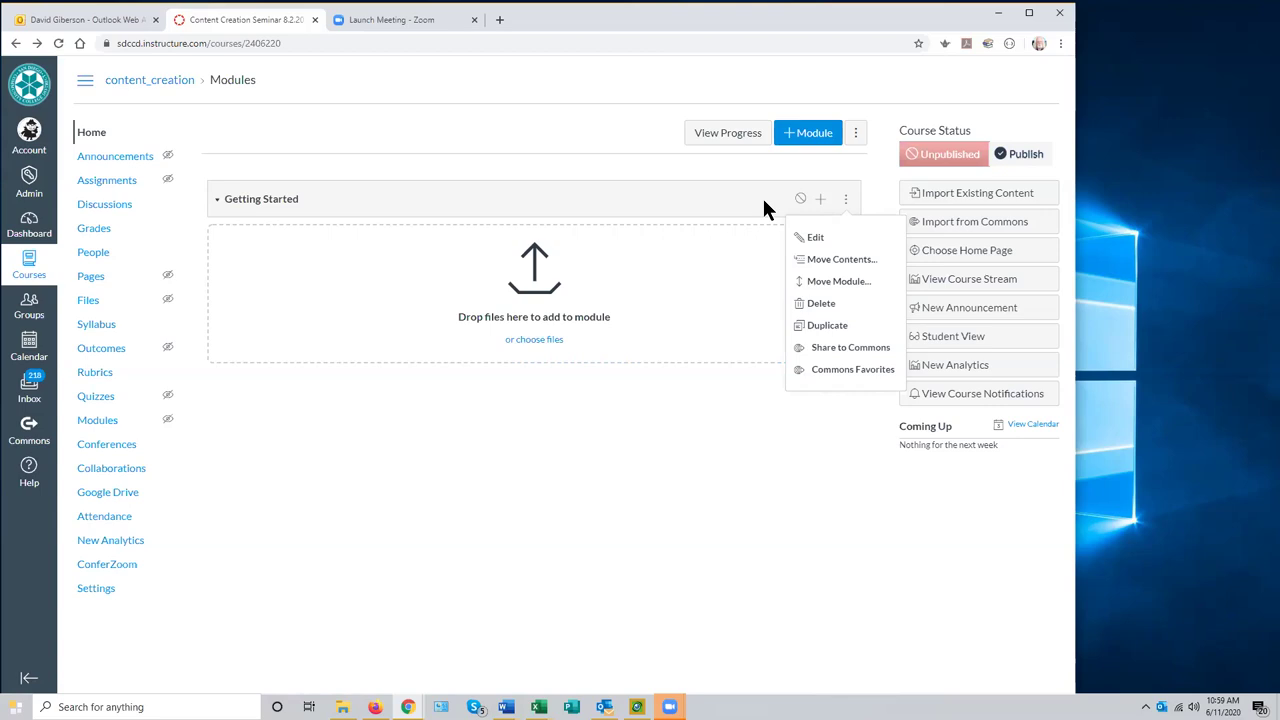
{"action": "left_click", "coordinate": [820, 207]}
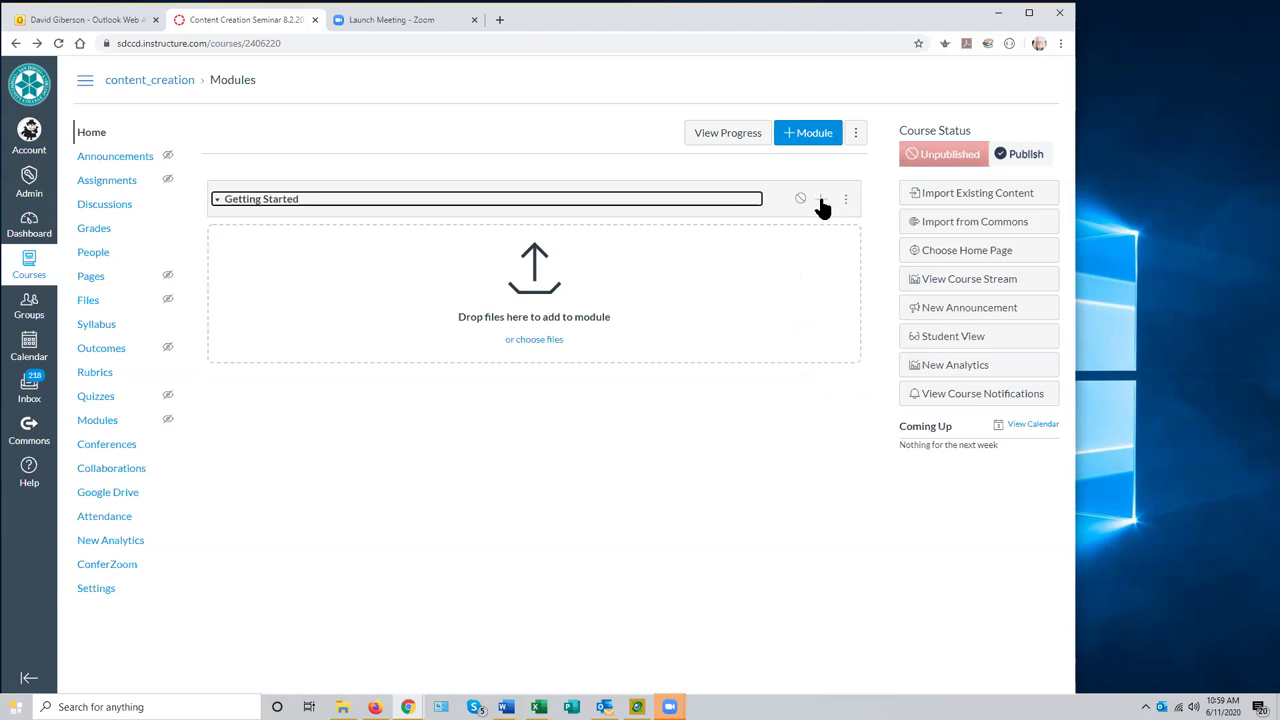
{"action": "left_click", "coordinate": [820, 200]}
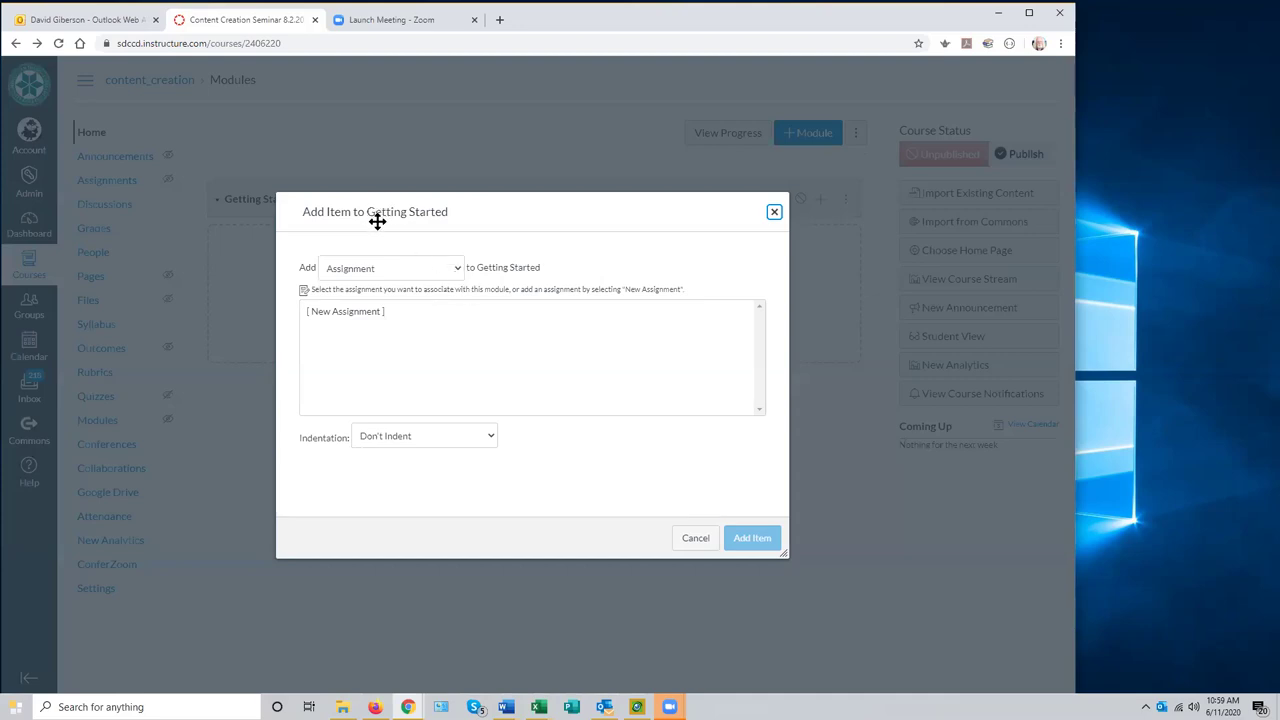
- Open the item-type dropdown in the Add Item to Getting Started dialog
{"action": "left_click", "coordinate": [457, 266]}
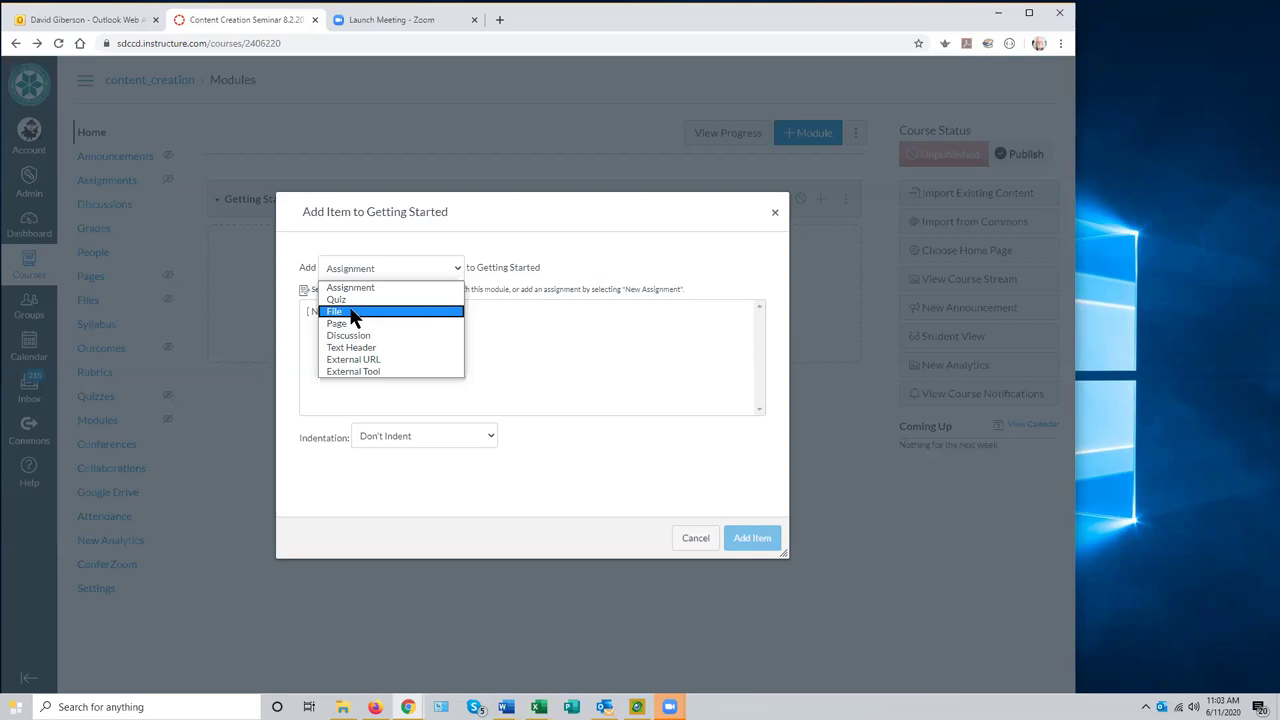
- Set the item type to File and choose [ New File(s) ] to upload
{"action": "left_click", "coordinate": [354, 319]}
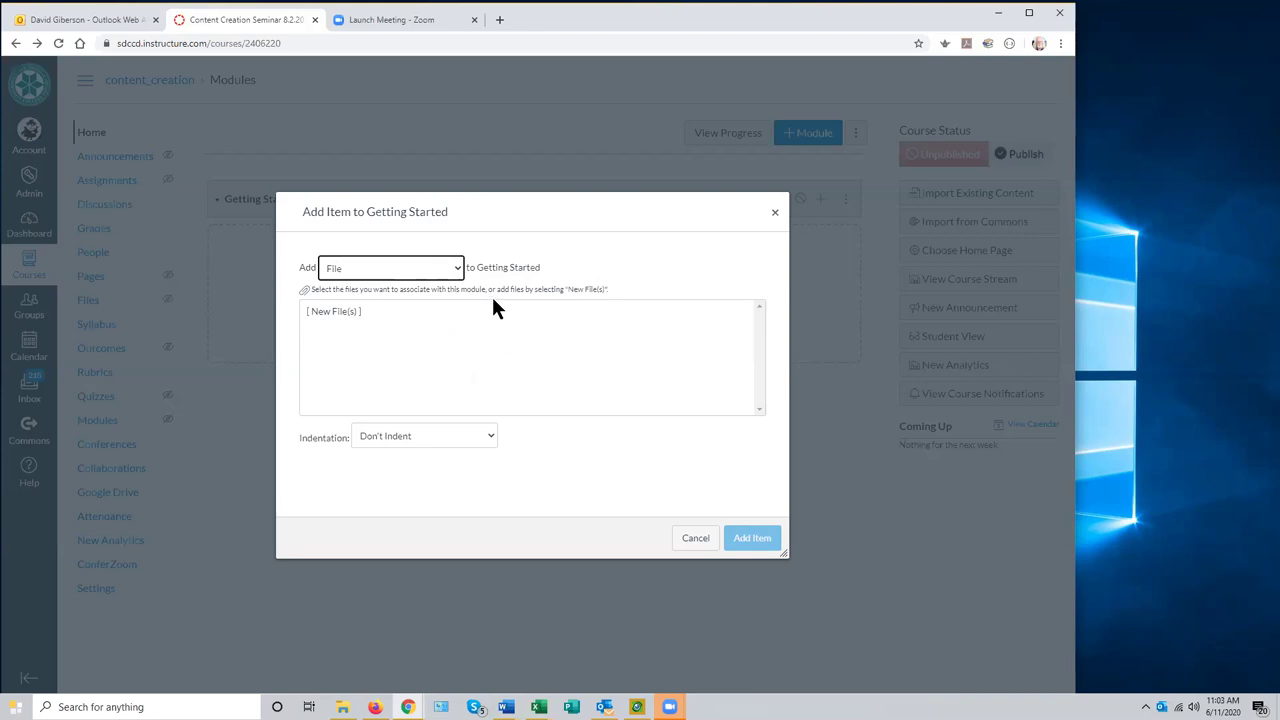
{"action": "left_click", "coordinate": [456, 268]}
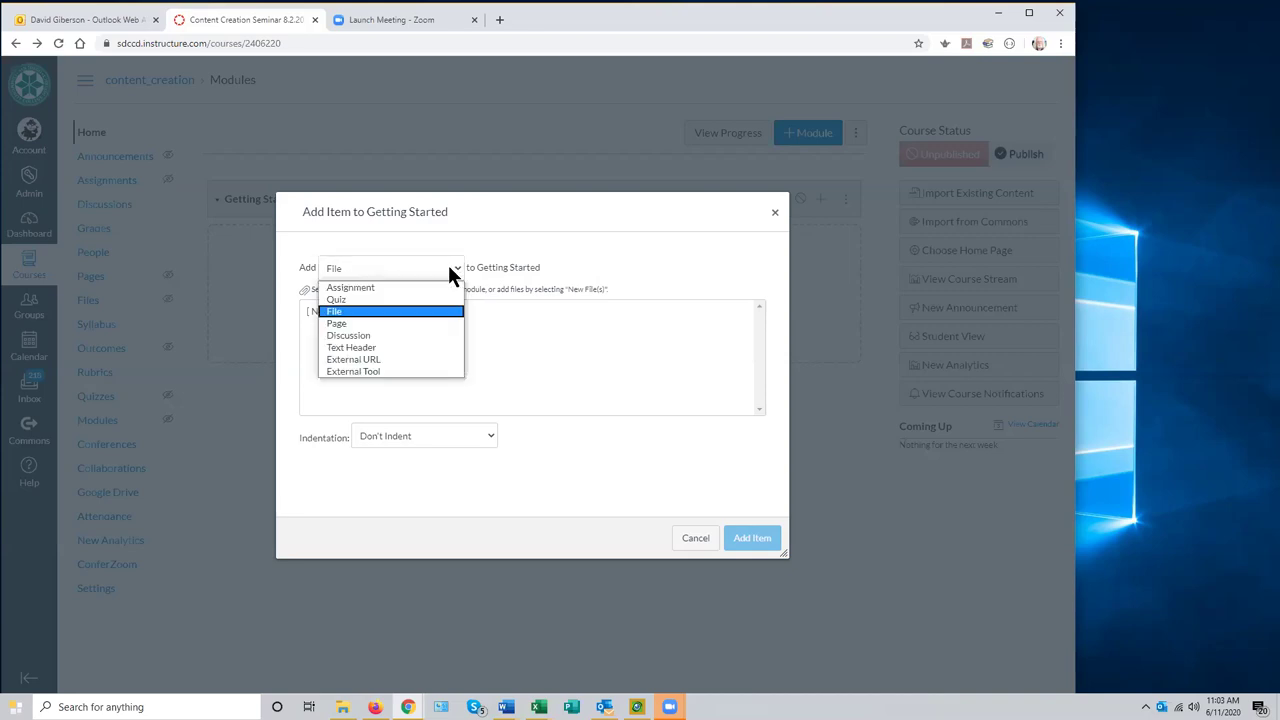
{"action": "left_click", "coordinate": [355, 316]}
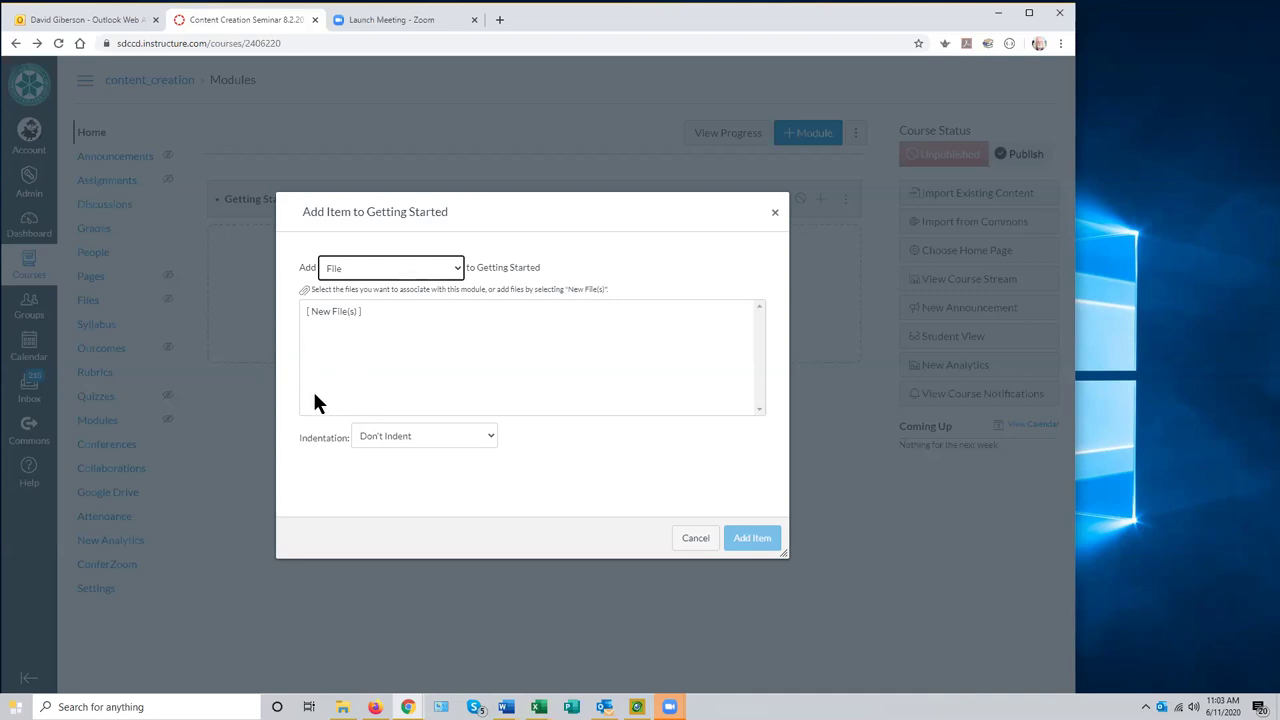
{"action": "left_click", "coordinate": [333, 313]}
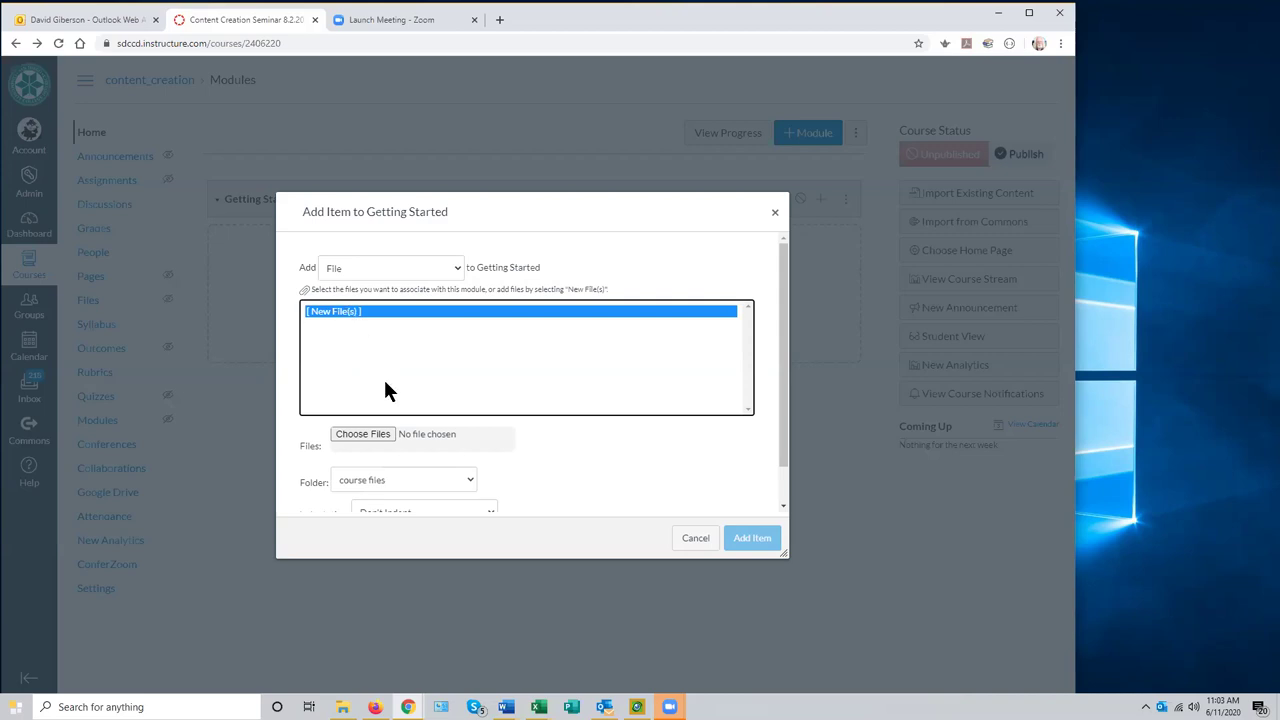
- Choose Introduction to Camtasia Syllabus.docx from the Content Creation Tutorial Files folder
{"action": "left_click", "coordinate": [369, 436]}
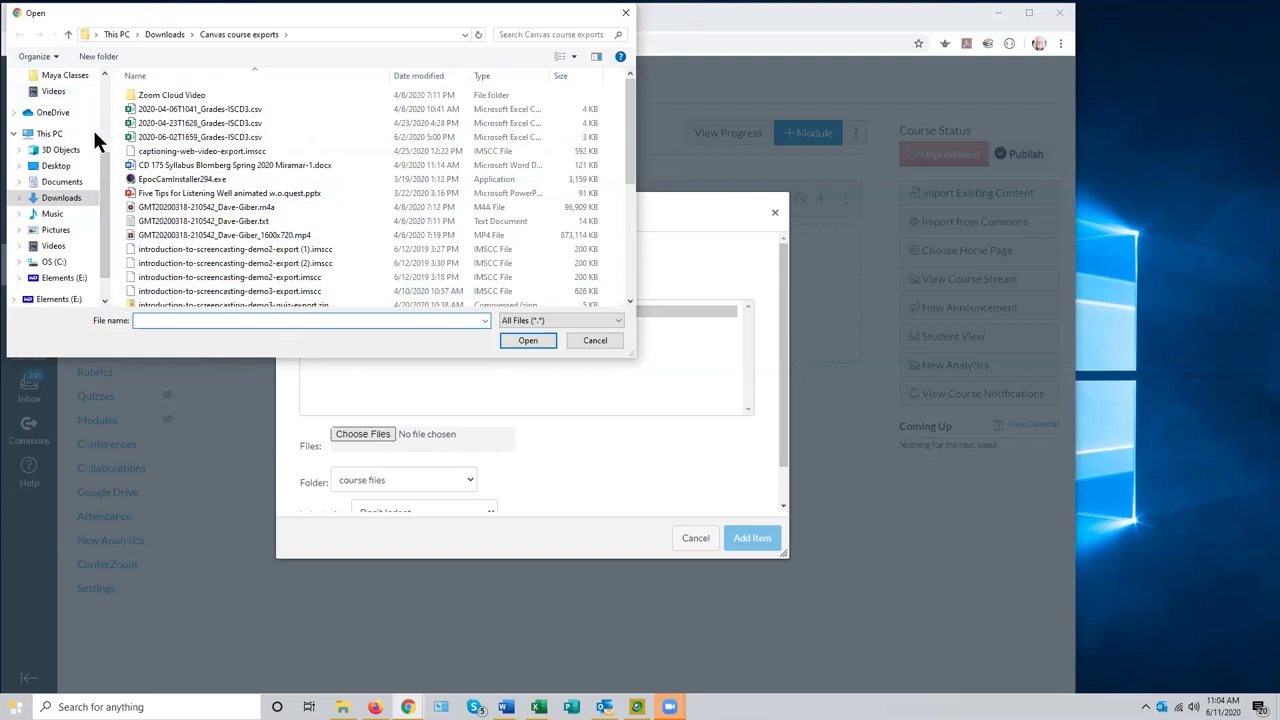
{"action": "left_click_drag", "start_coordinate": [100, 154], "coordinate": [99, 73]}
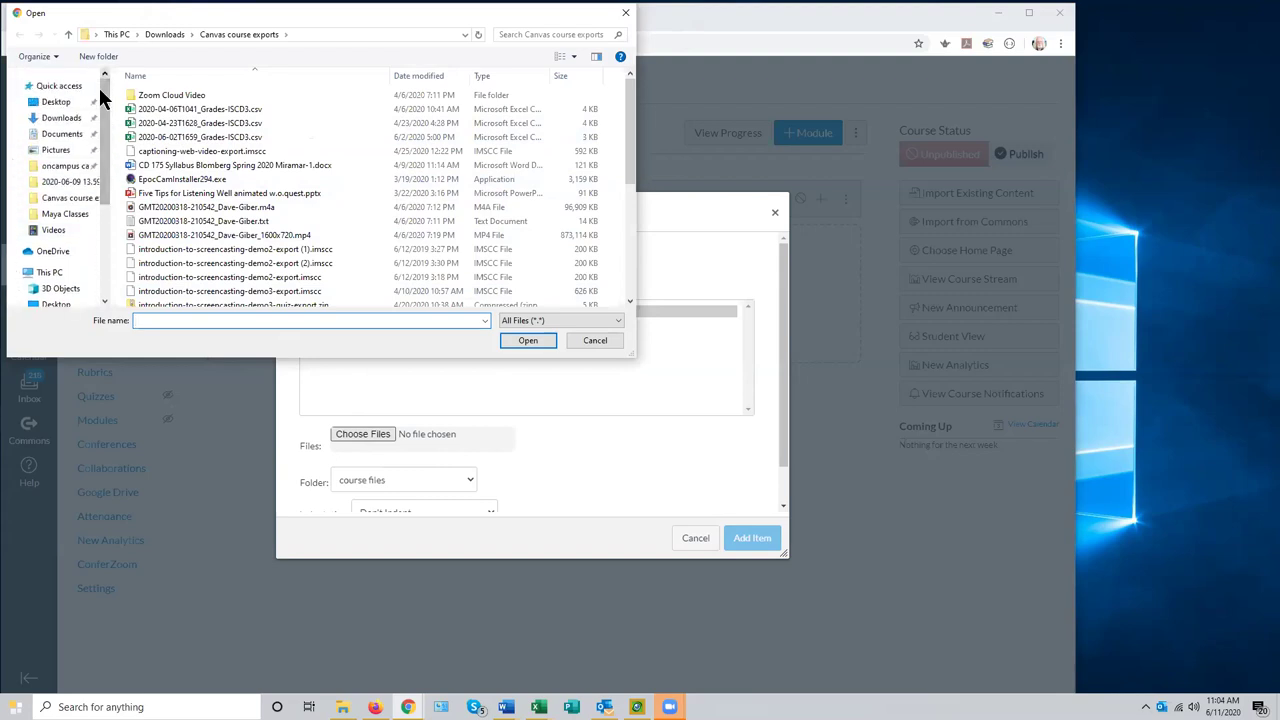
{"action": "left_click", "coordinate": [73, 174]}
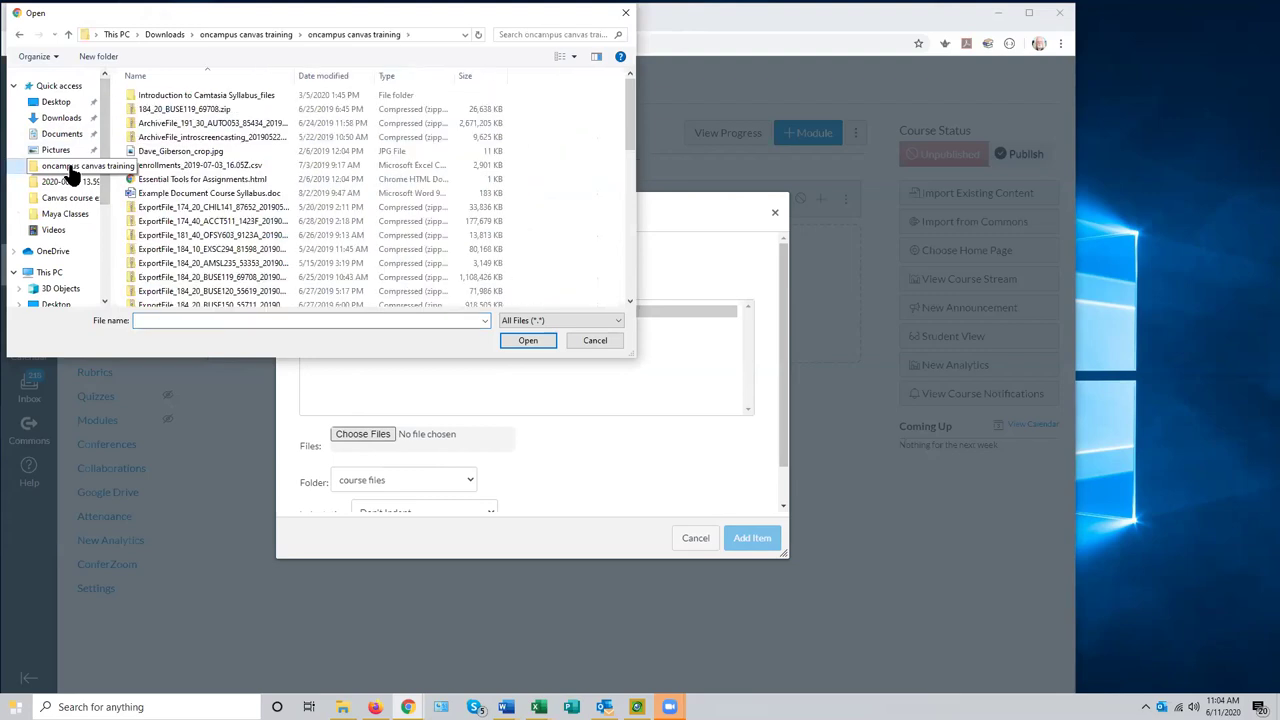
{"action": "left_click", "coordinate": [229, 34]}
{"action": "double_click", "coordinate": [192, 97]}
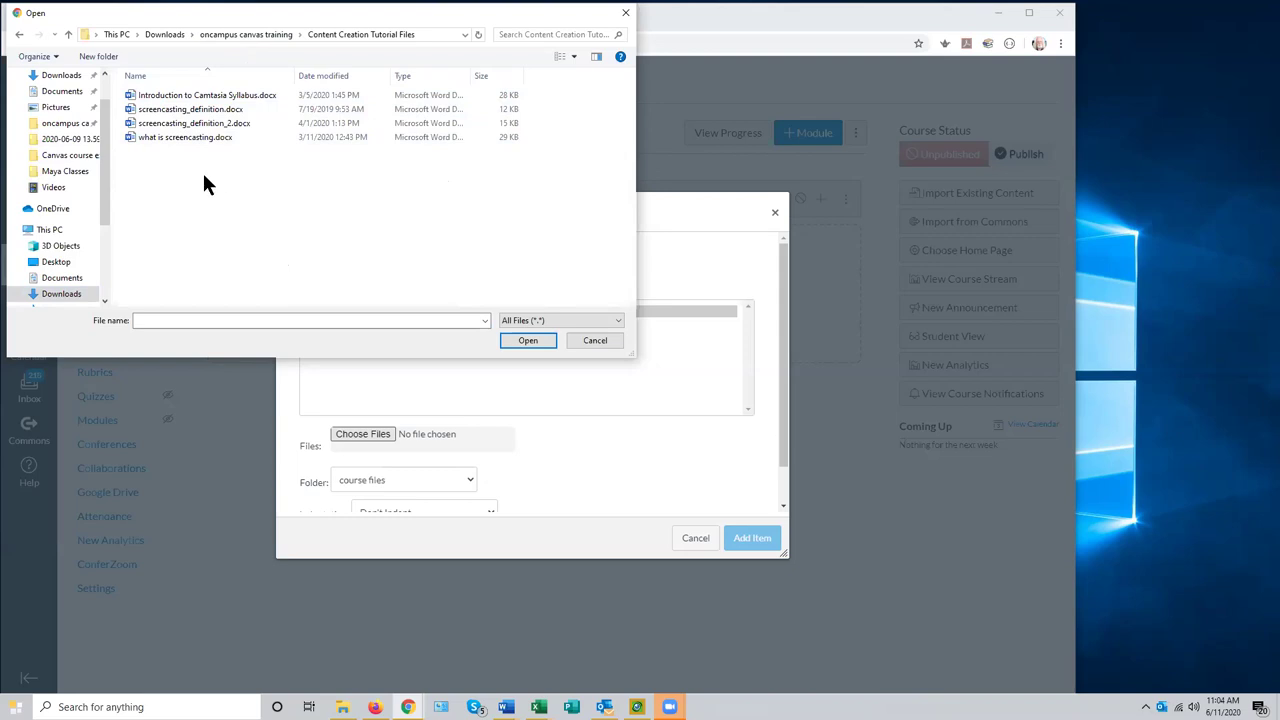
{"action": "left_click", "coordinate": [228, 100]}
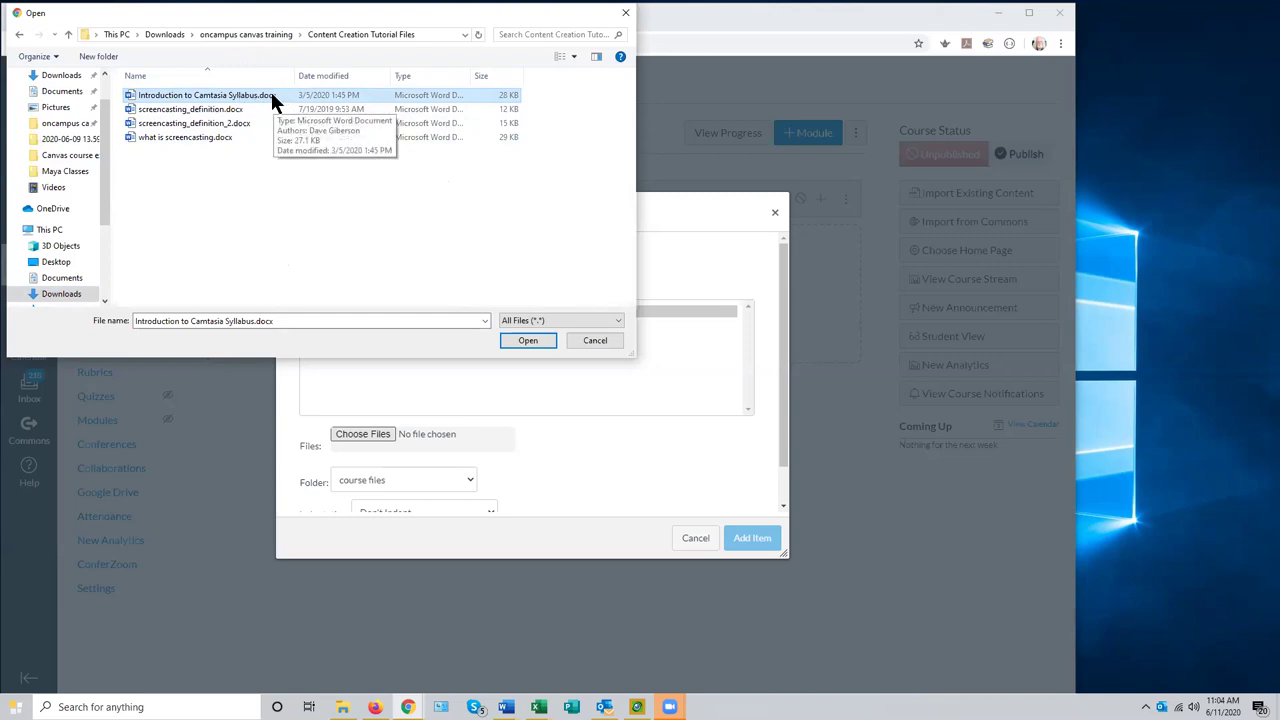
{"action": "left_click", "coordinate": [522, 340]}
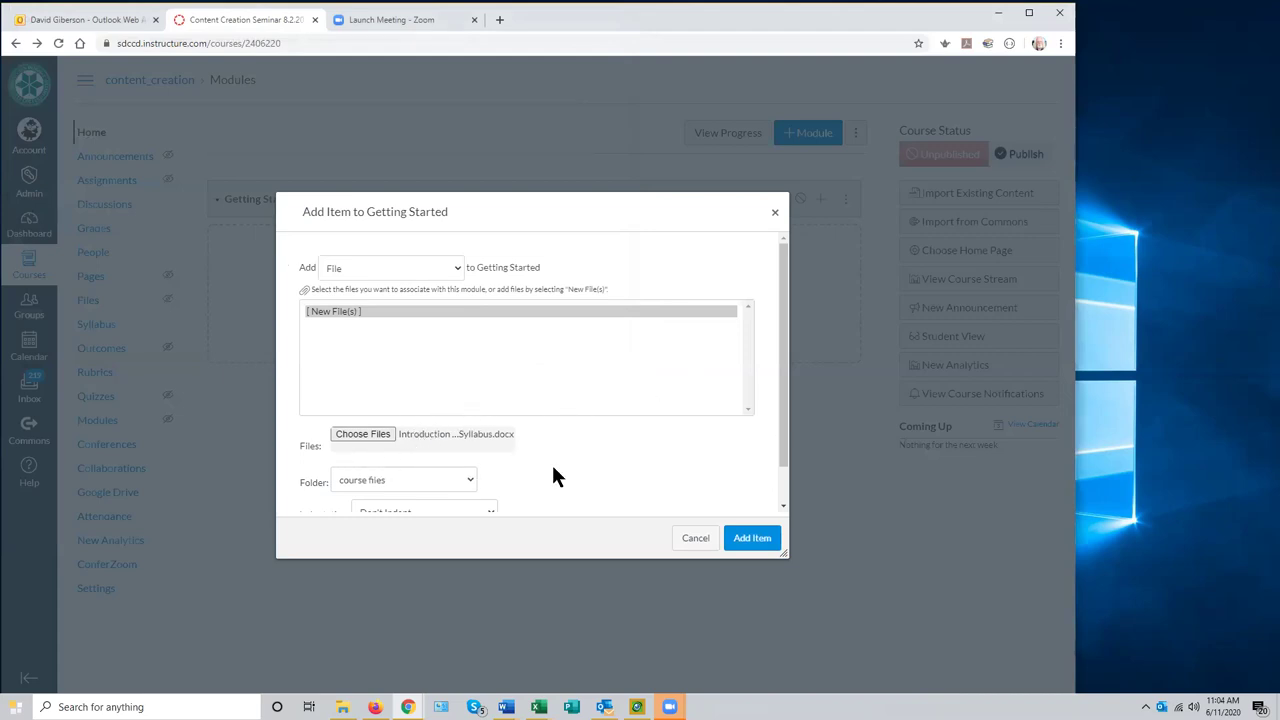
- Add the chosen syllabus file as an item in Getting Started
{"action": "scroll", "coordinate": [634, 449], "scroll_direction": "down", "scroll_amount": 1}
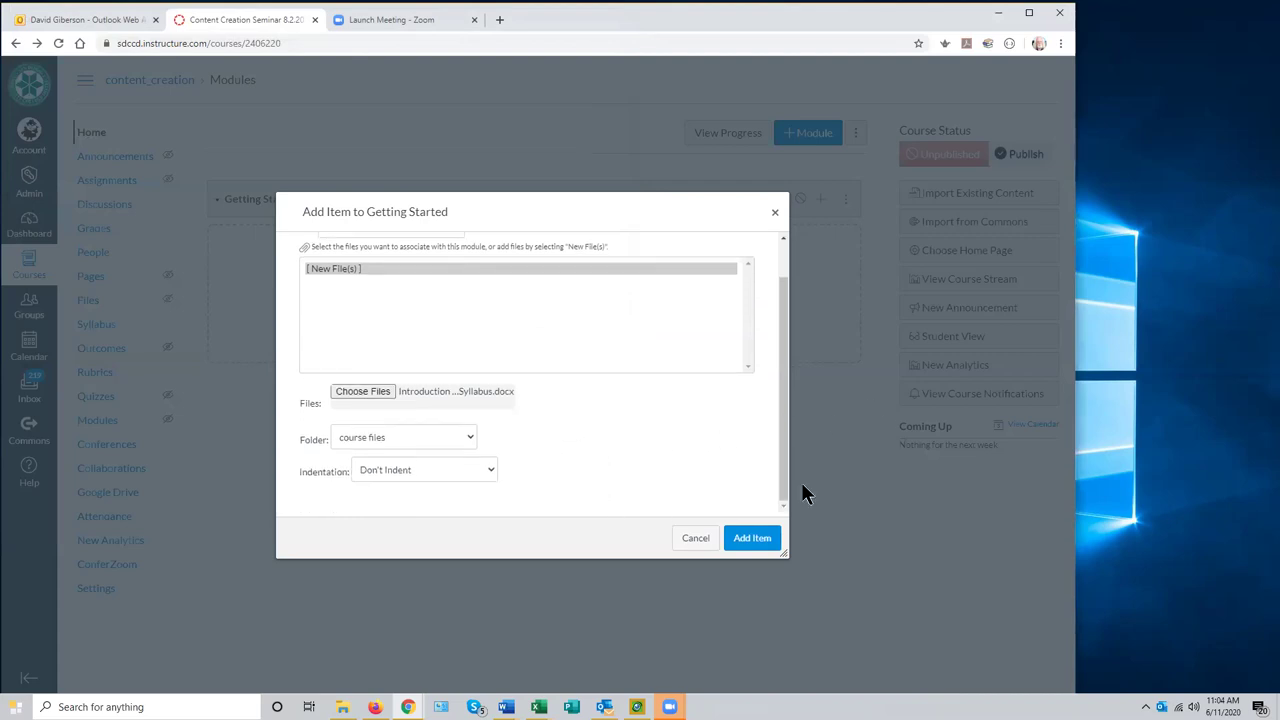
{"action": "left_click", "coordinate": [750, 546]}
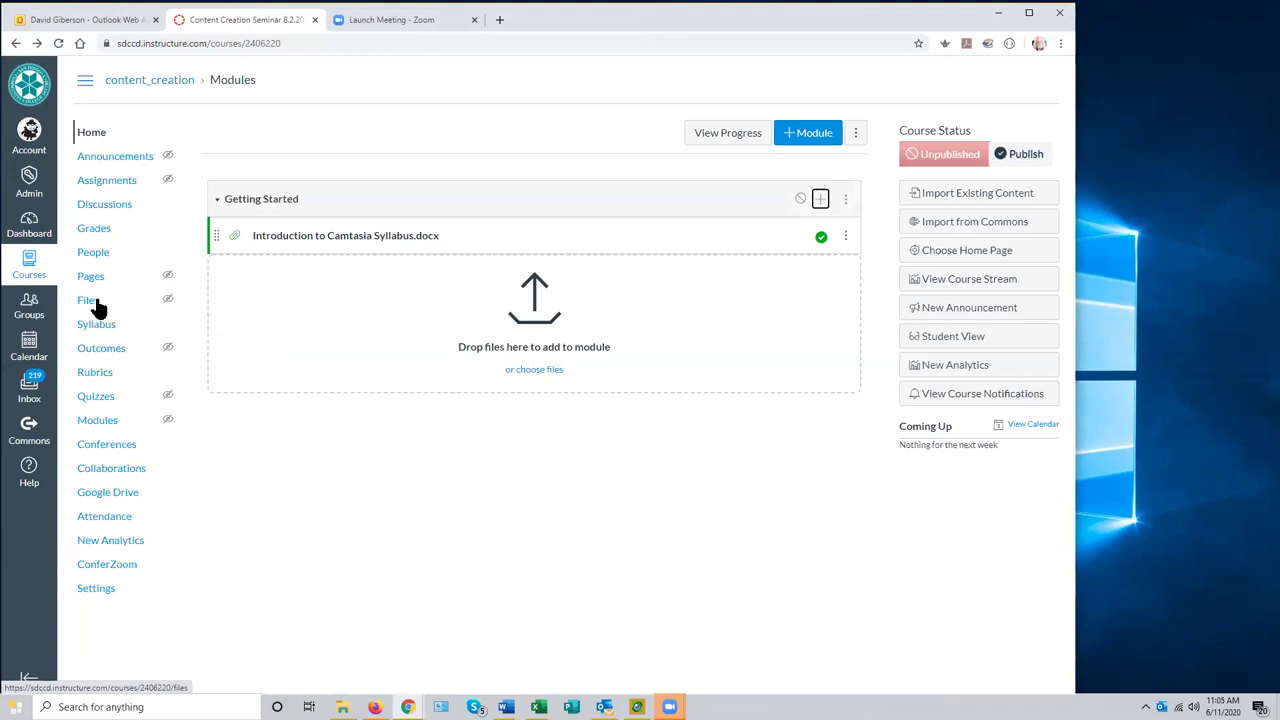
{"action": "left_click", "coordinate": [88, 306]}
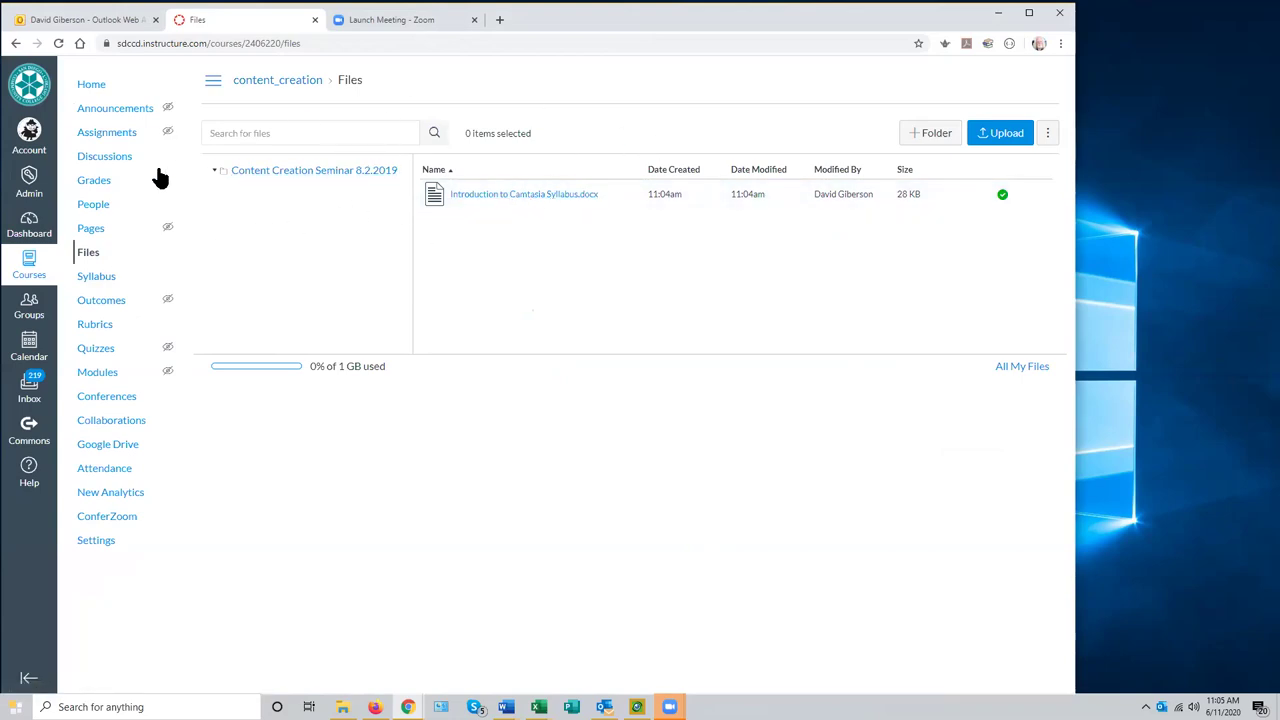
{"action": "left_click", "coordinate": [98, 374]}
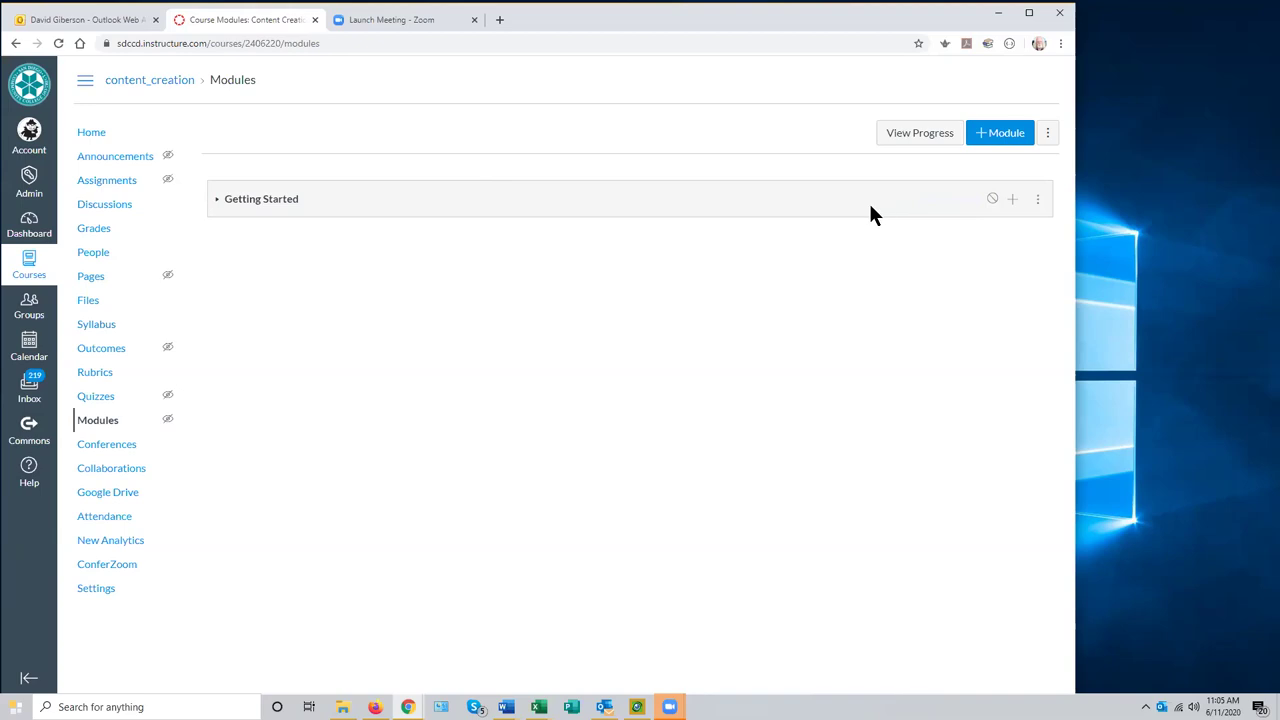
- Expand Getting Started and publish it so its icon shows a green check
{"action": "left_click", "coordinate": [1014, 205]}
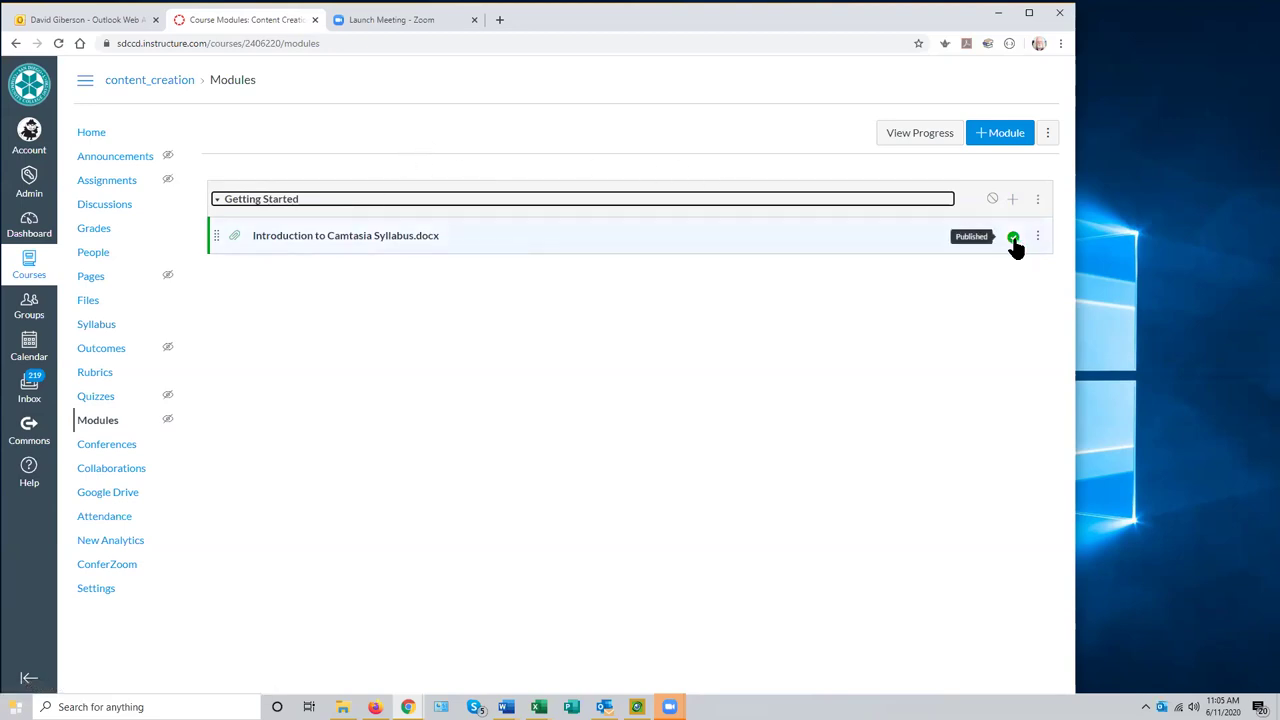
{"action": "left_click", "coordinate": [990, 199]}
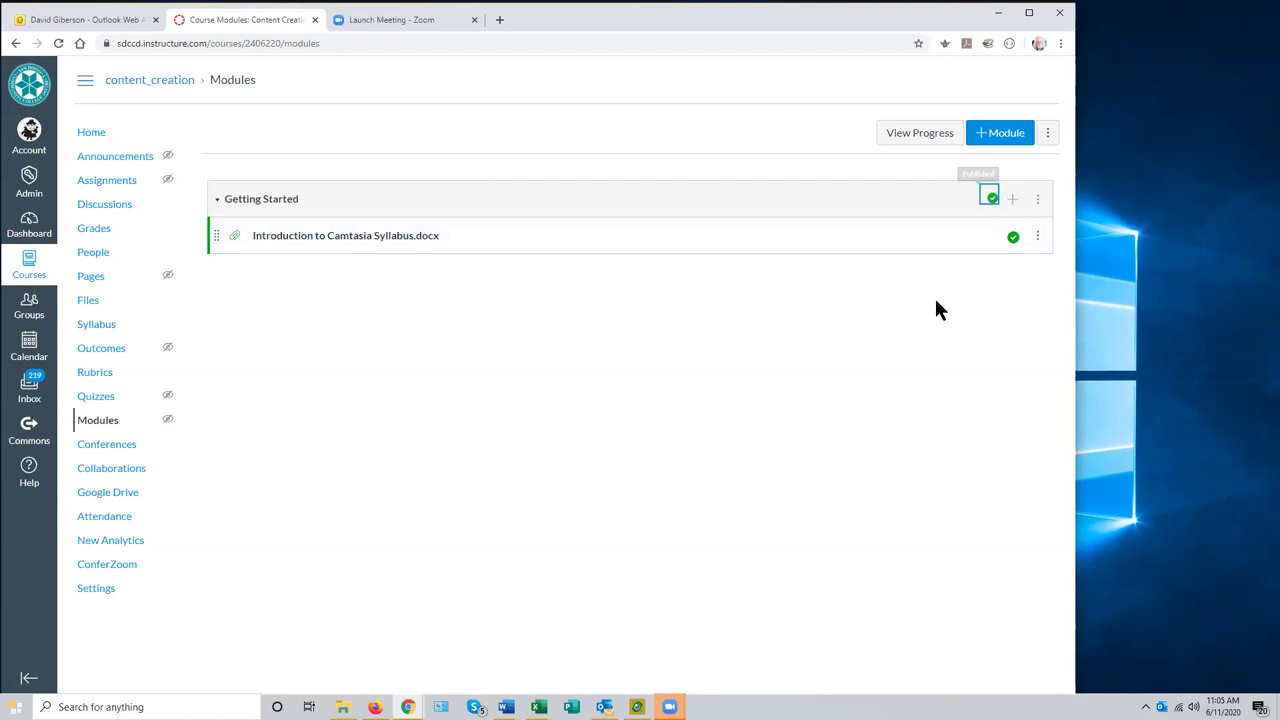
- Open the Introduction to Camtasia Syllabus.docx preview and scroll through the document
{"action": "left_click", "coordinate": [365, 238]}
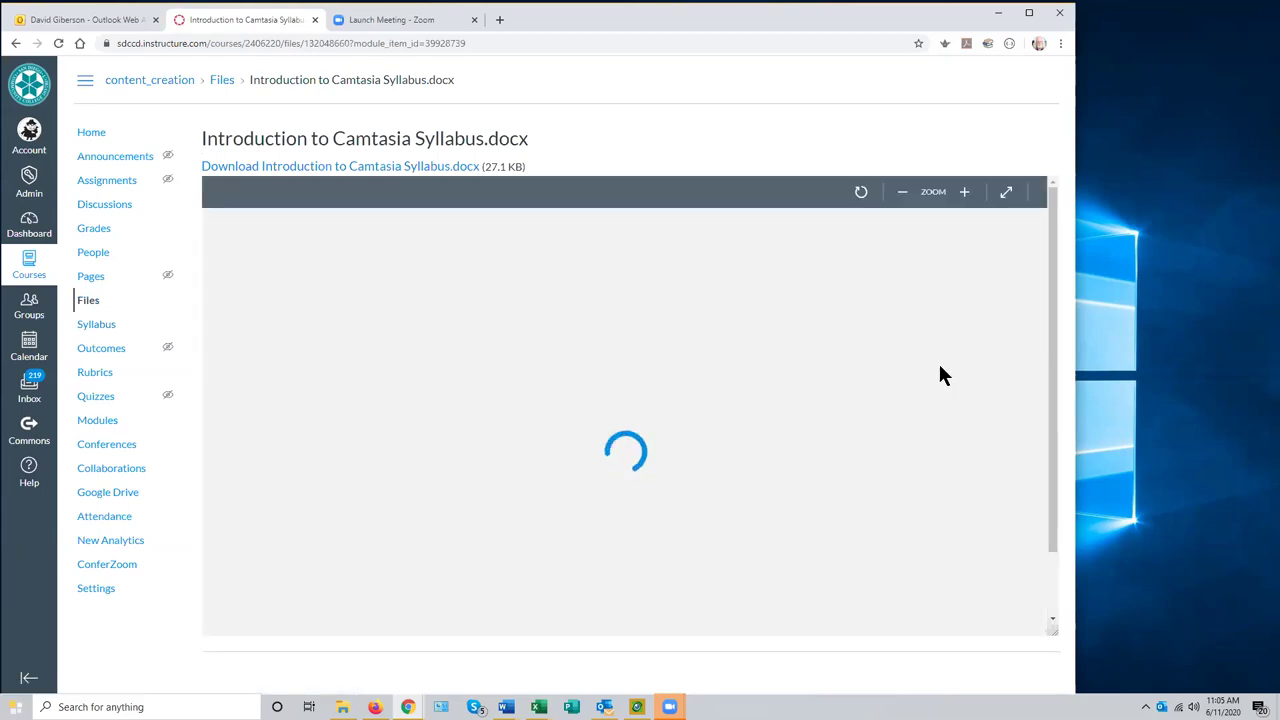
{"action": "left_click_drag", "start_coordinate": [1040, 350], "coordinate": [1020, 310]}
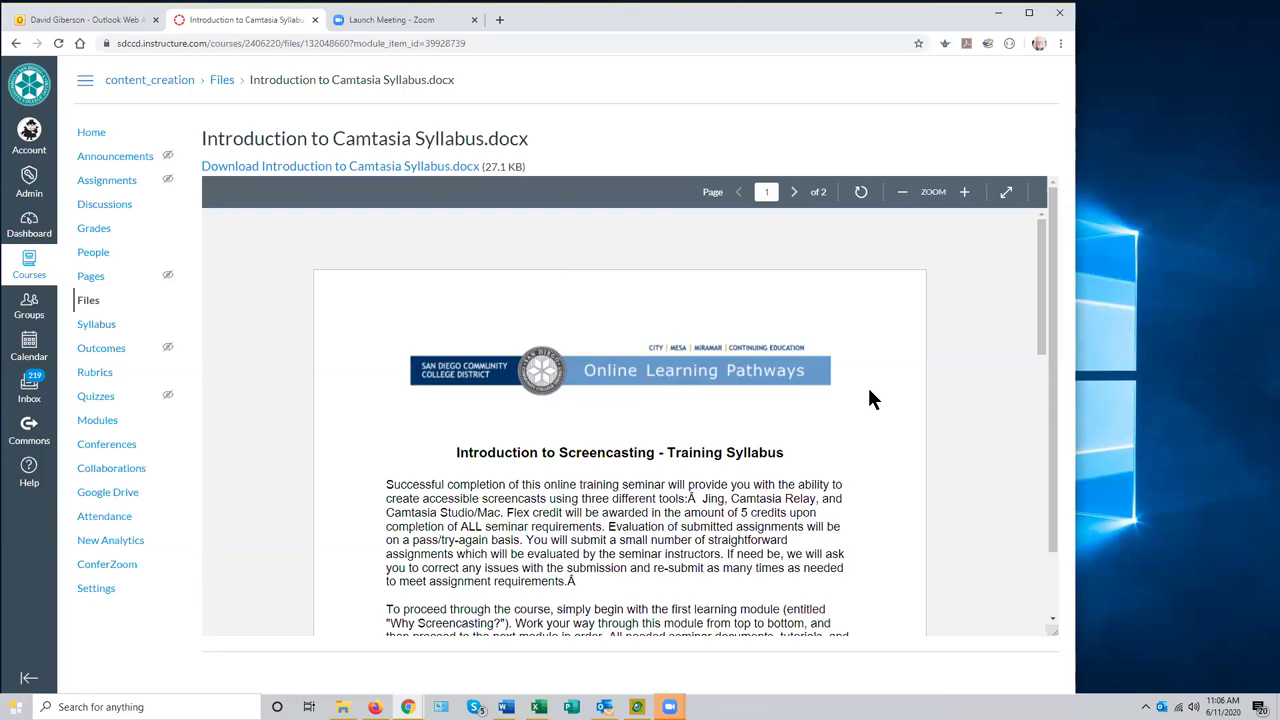
{"action": "scroll", "coordinate": [931, 410], "scroll_direction": "down", "scroll_amount": 2}
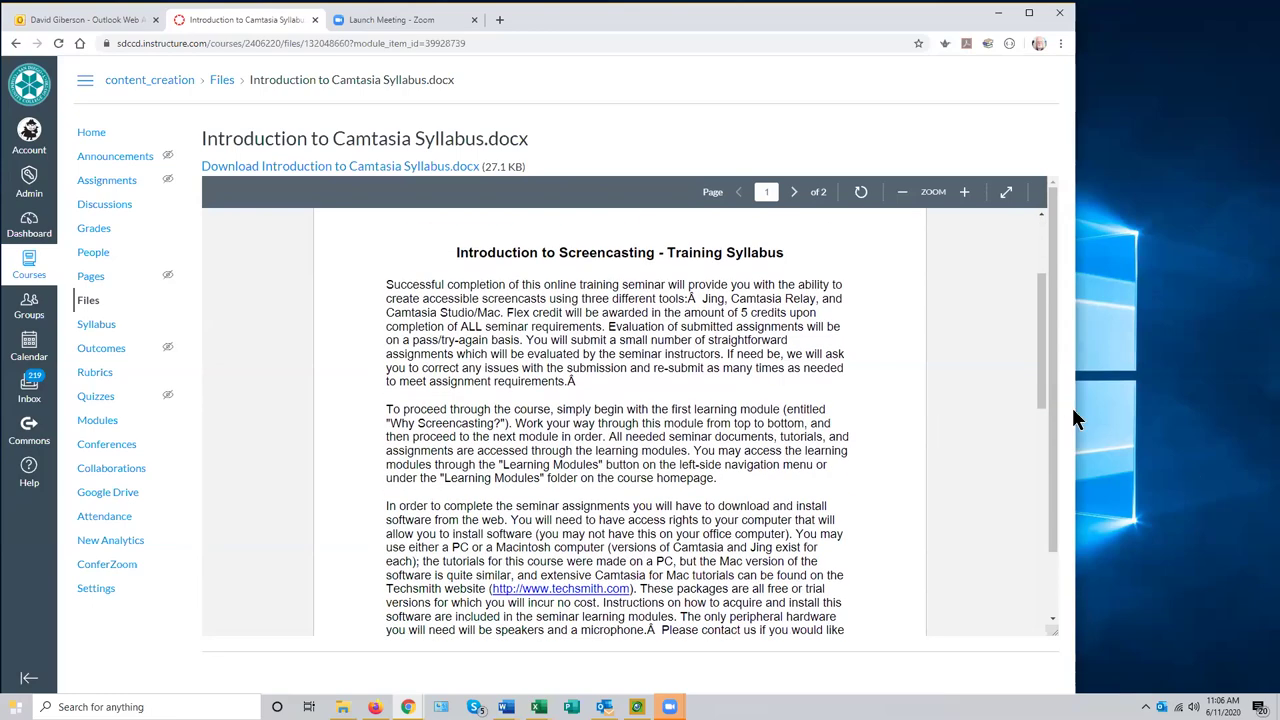
{"action": "left_click_drag", "start_coordinate": [1040, 398], "coordinate": [1046, 308]}
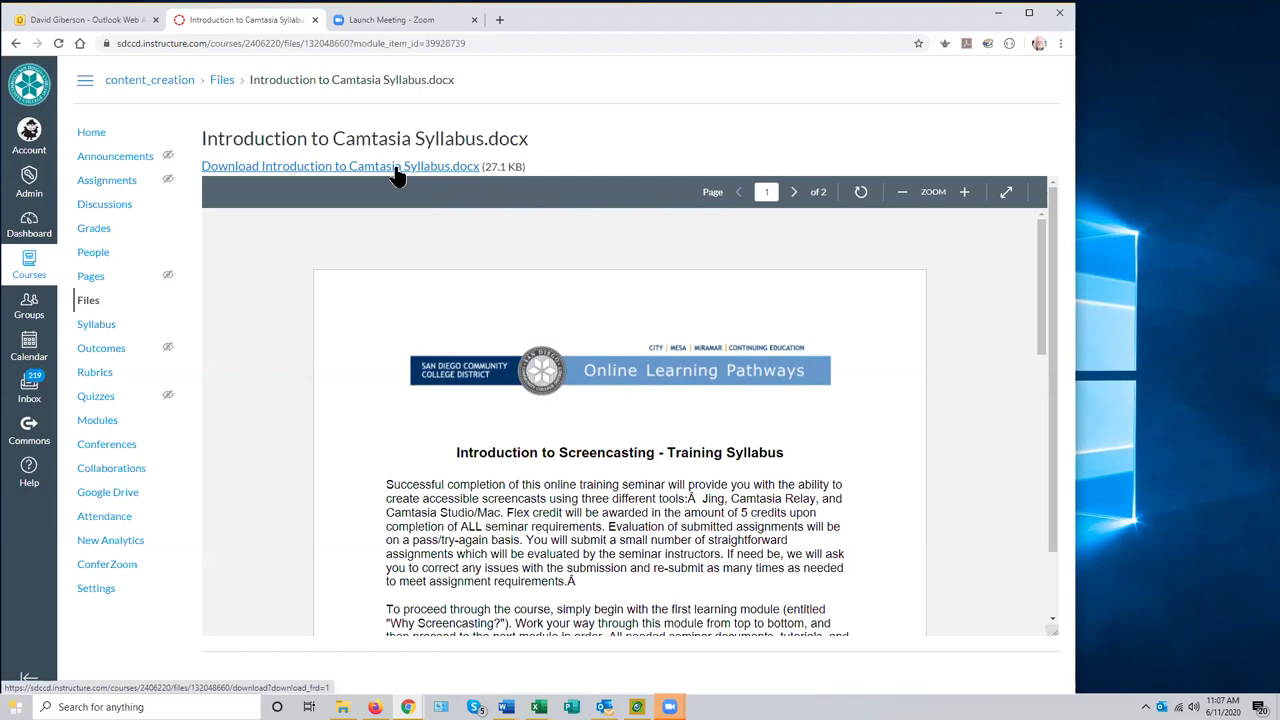
- Download the syllabus .docx and save it to Documents
{"action": "left_click", "coordinate": [395, 168]}
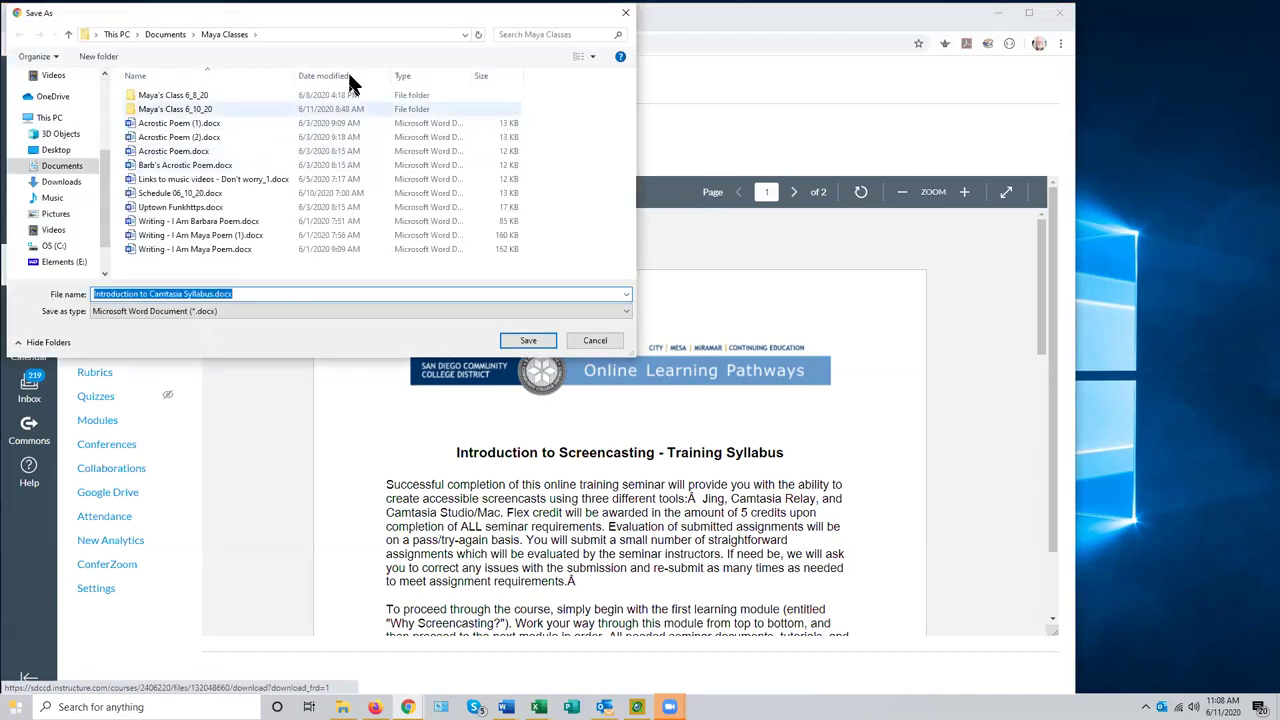
{"action": "left_click", "coordinate": [530, 342]}
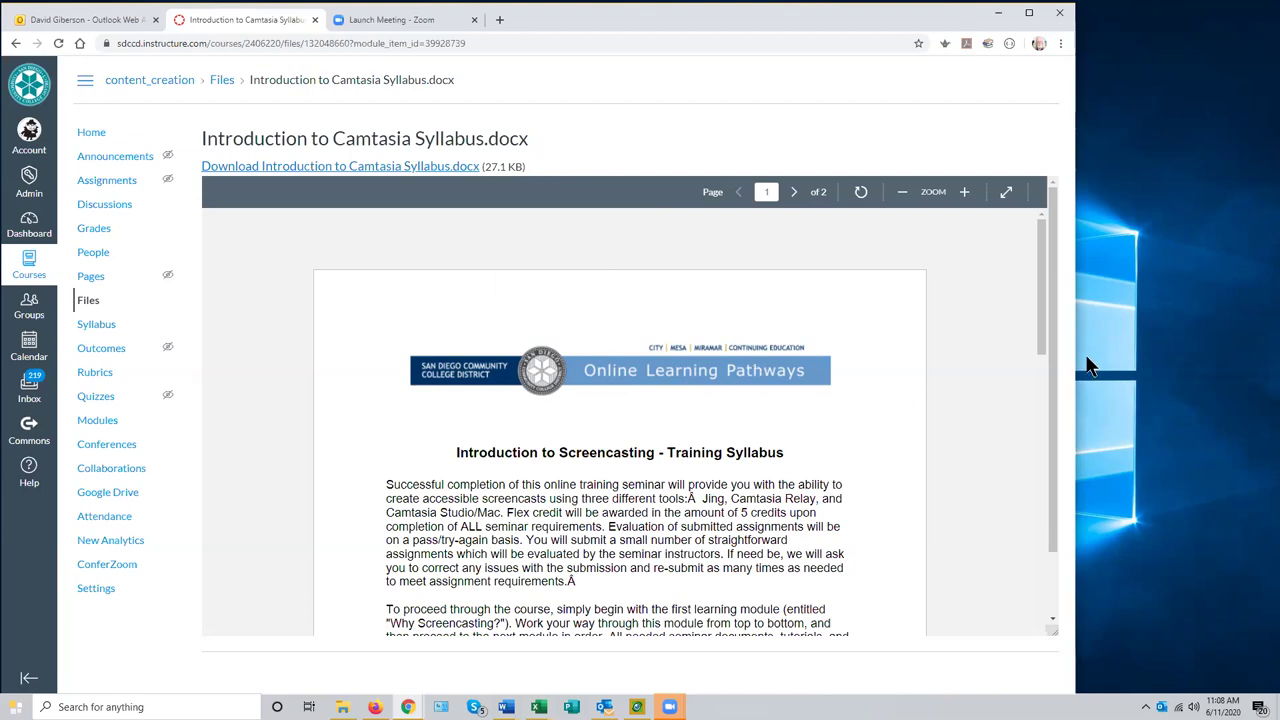
- Scroll through the syllabus preview, then return to the course Modules page
{"action": "left_click_drag", "start_coordinate": [1038, 346], "coordinate": [1036, 312]}
{"action": "left_click_drag", "start_coordinate": [1039, 338], "coordinate": [1008, 340]}
{"action": "scroll", "coordinate": [882, 445], "scroll_direction": "down", "scroll_amount": 1}
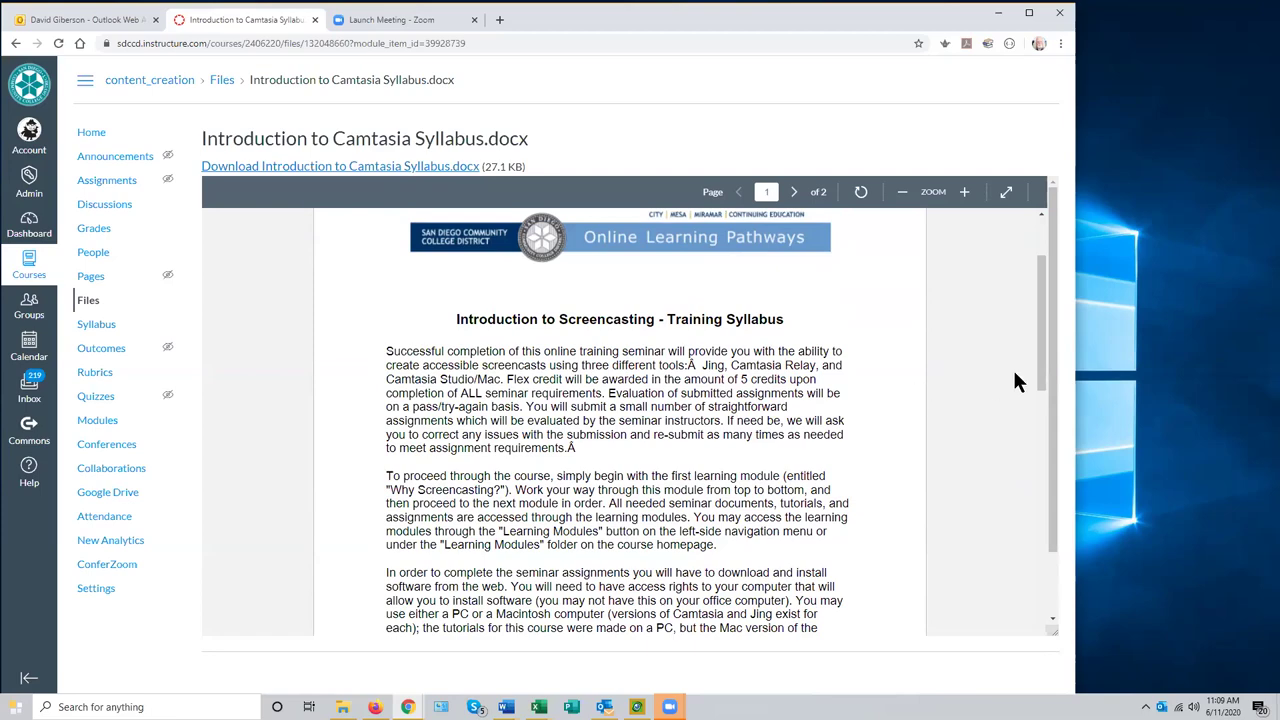
{"action": "left_click_drag", "start_coordinate": [1040, 381], "coordinate": [1032, 300]}
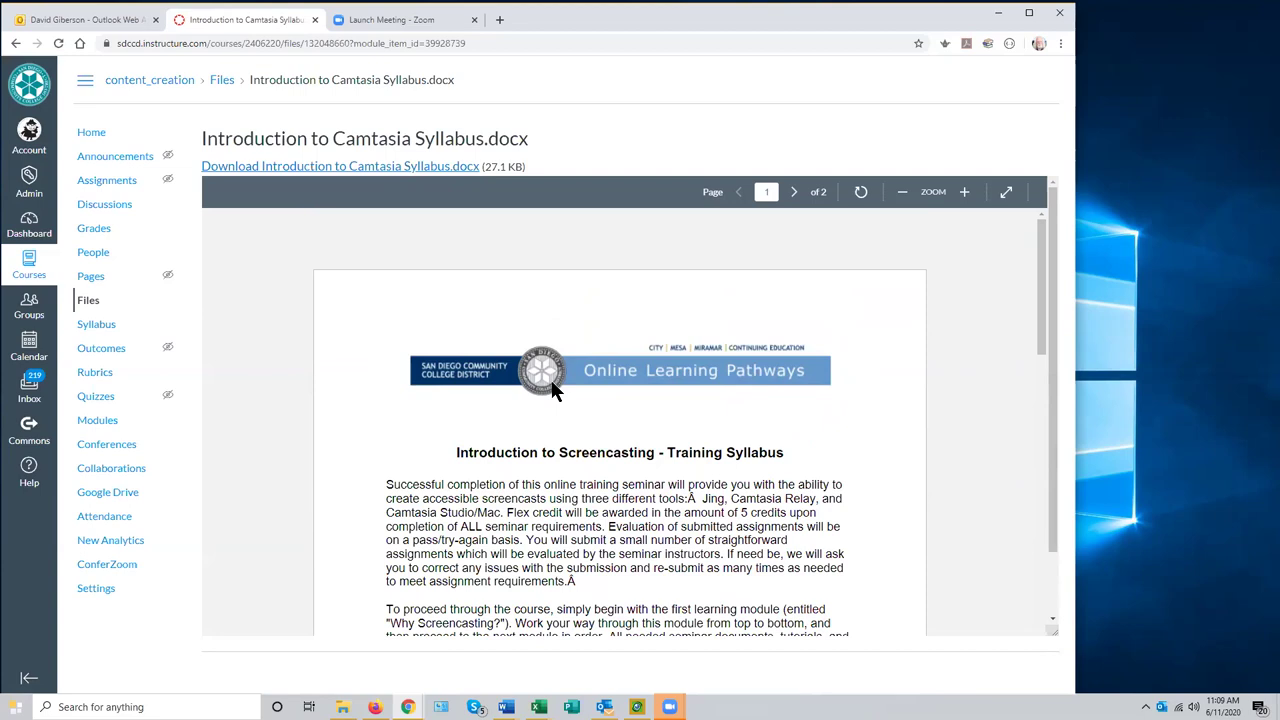
{"action": "left_click", "coordinate": [222, 80]}
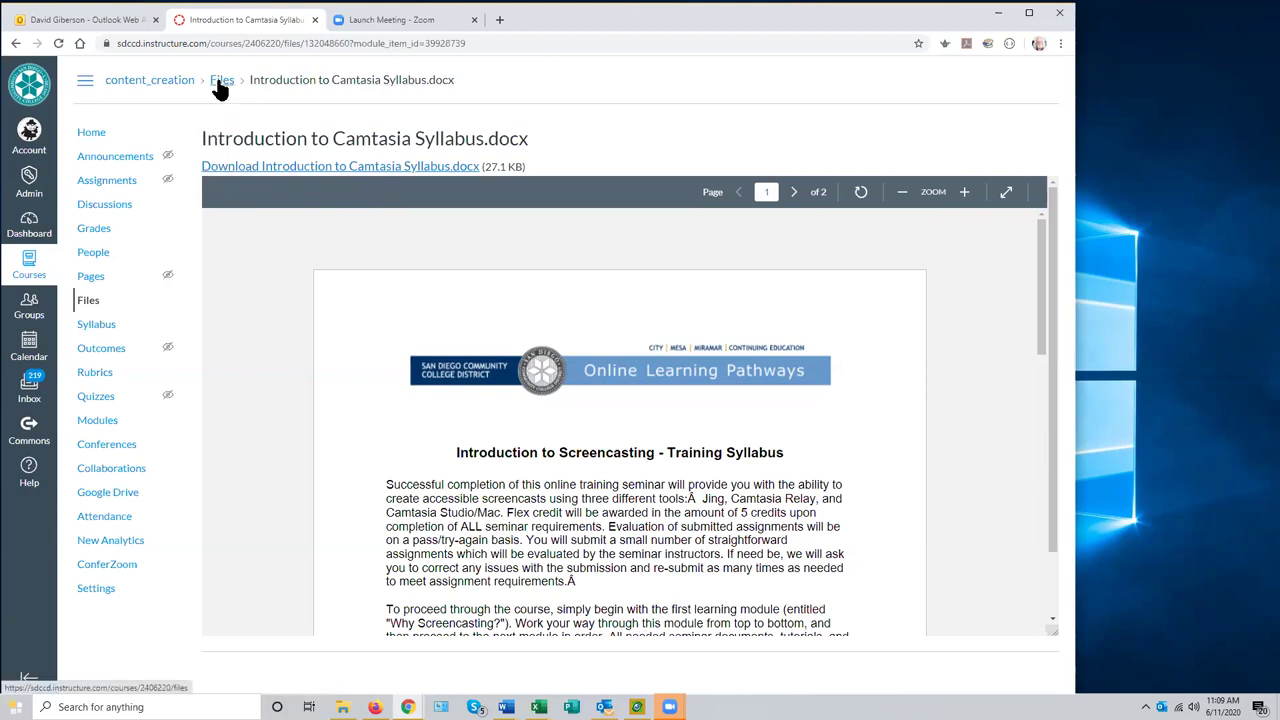
{"action": "left_click", "coordinate": [110, 424]}
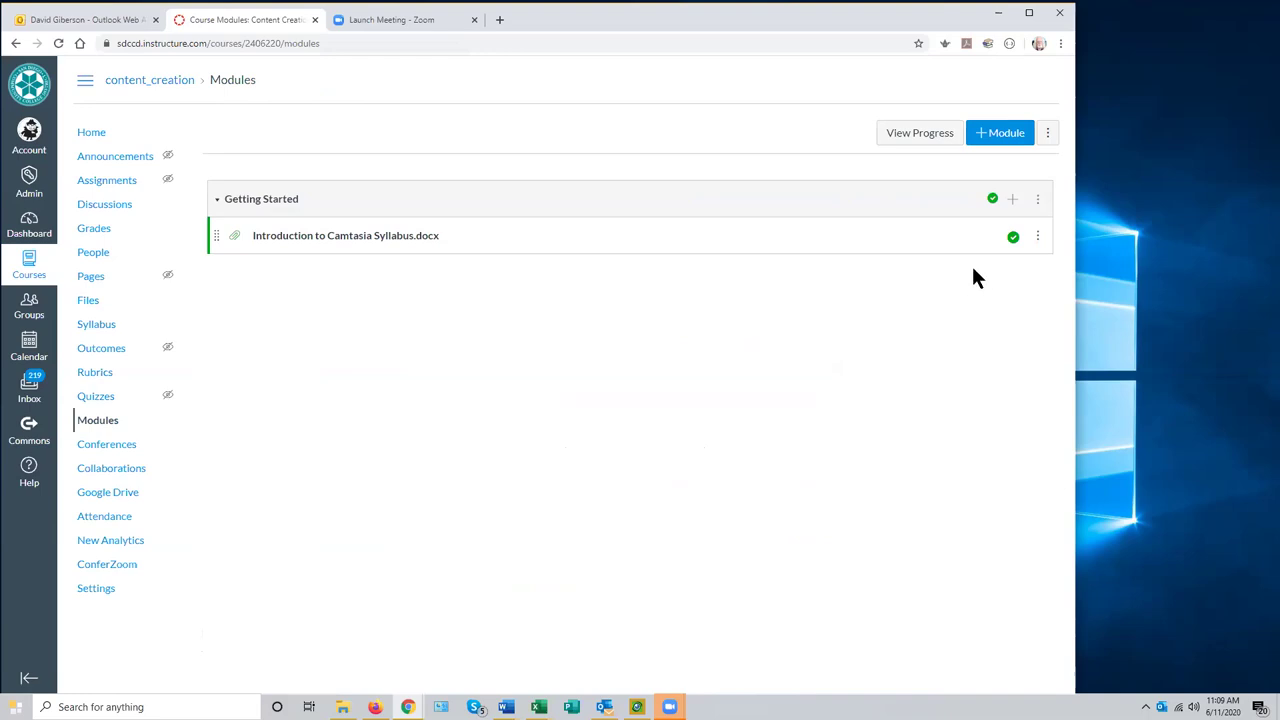
- Add a File item to Getting Started as [ New File(s) ] and bring up the file picker
{"action": "left_click", "coordinate": [1012, 200]}
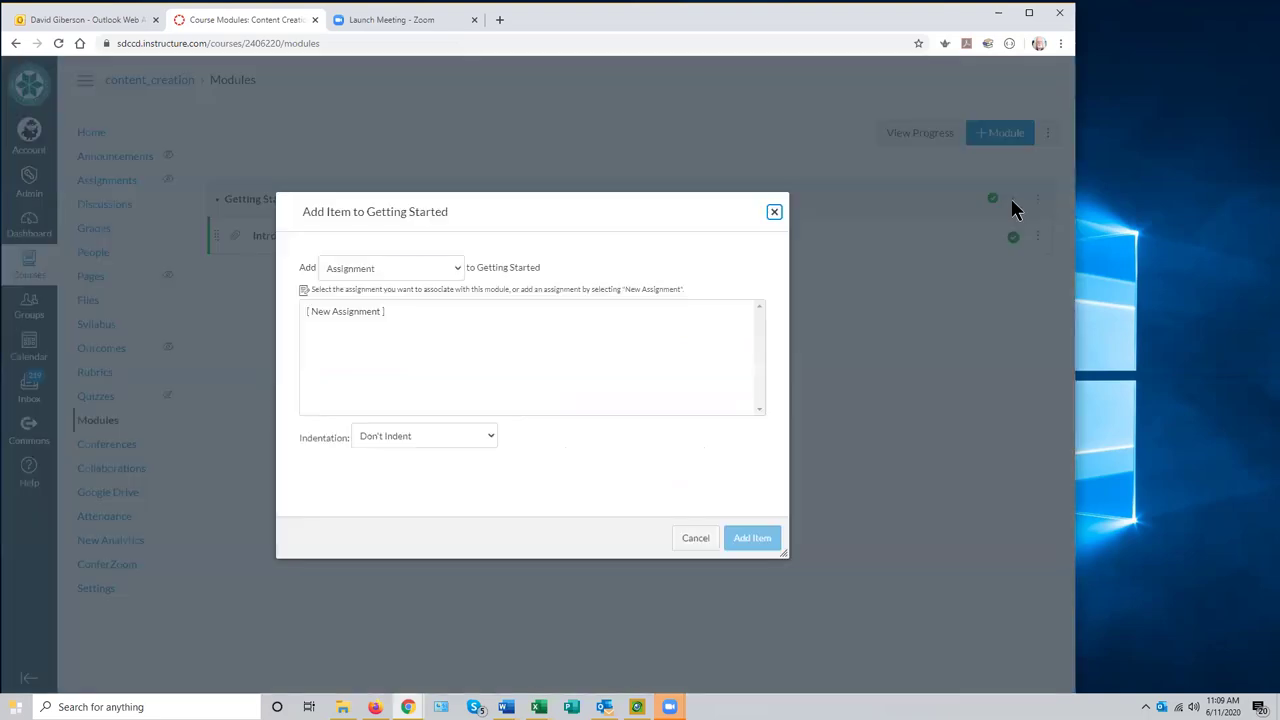
{"action": "left_click", "coordinate": [457, 268]}
{"action": "left_click", "coordinate": [407, 318]}
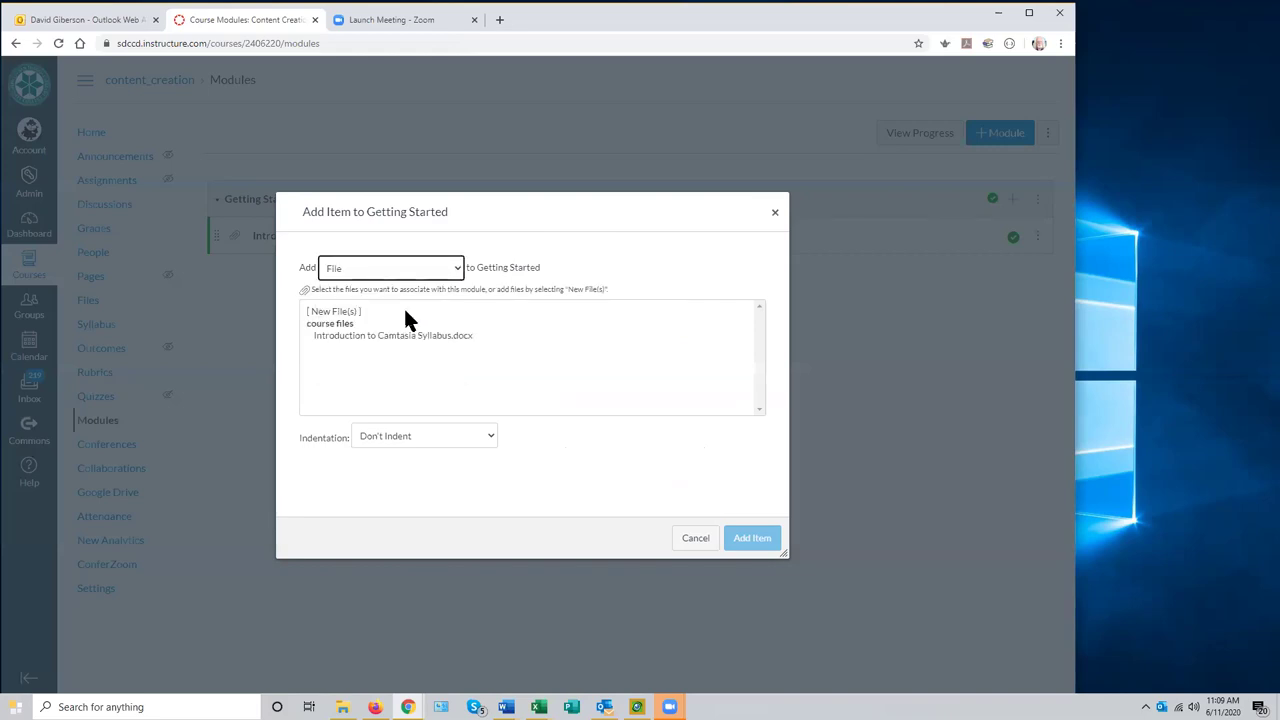
{"action": "left_click", "coordinate": [339, 312]}
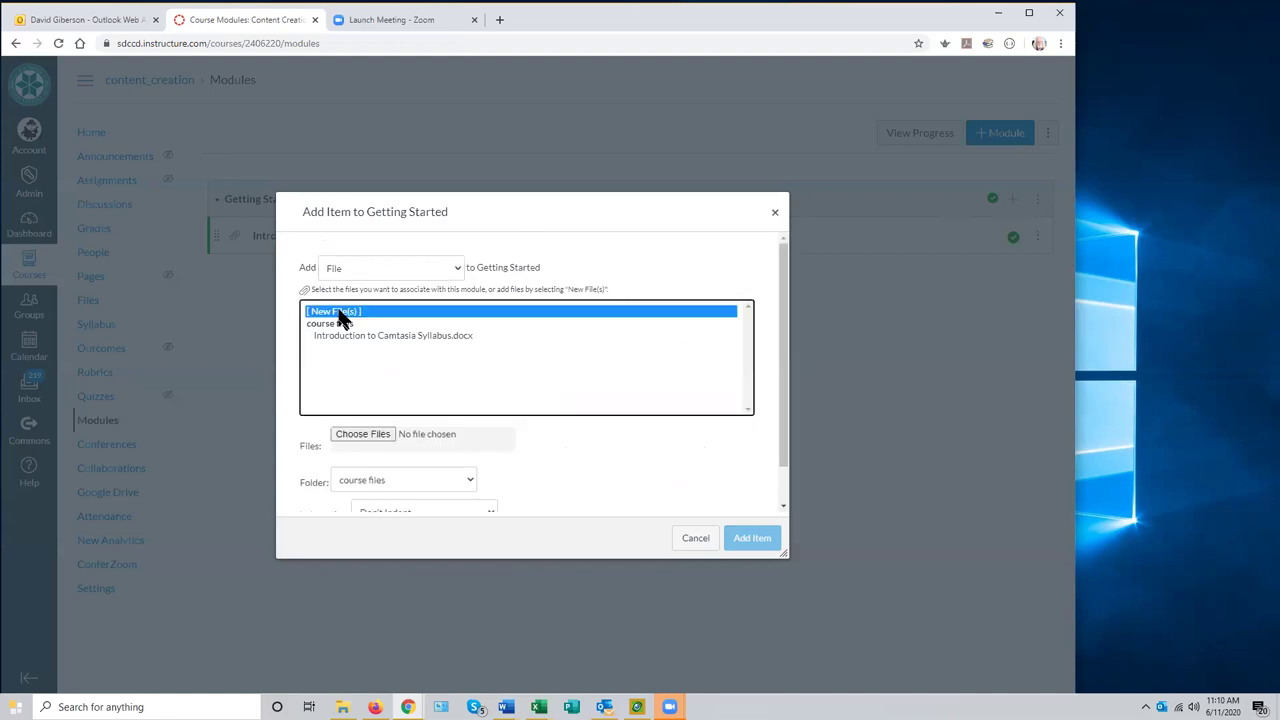
{"action": "left_click", "coordinate": [369, 436]}
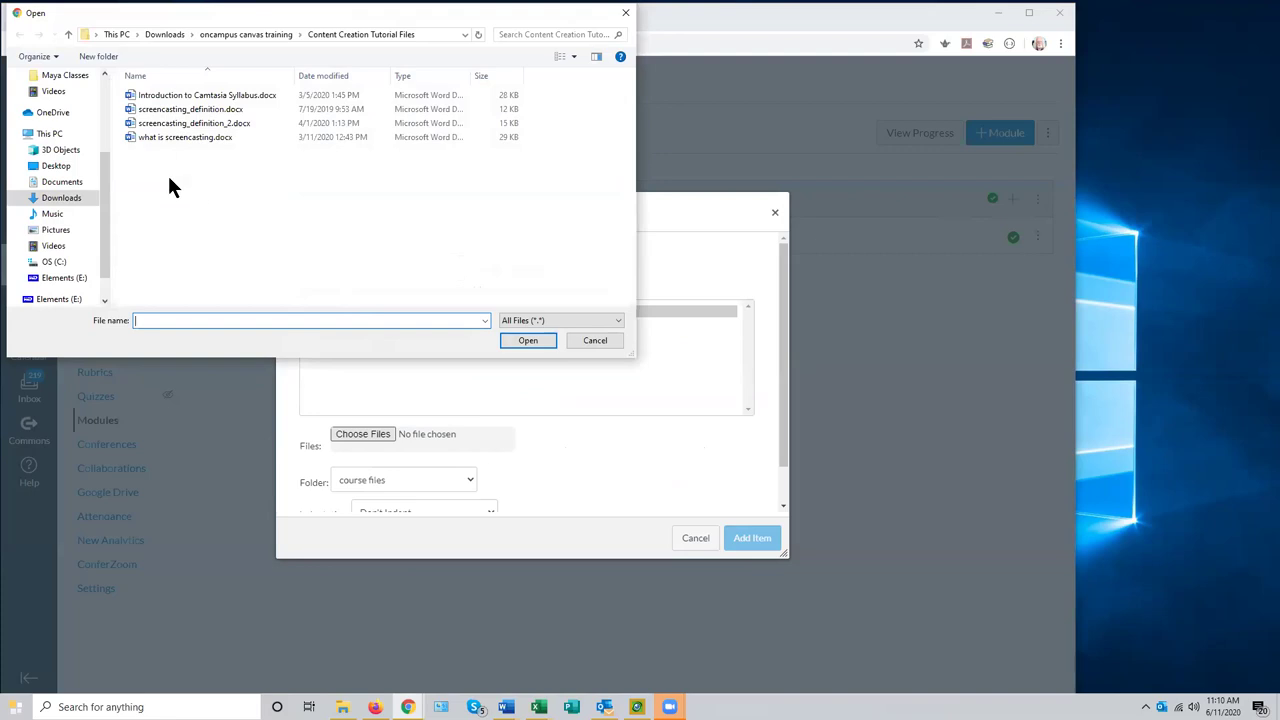
- In the oncampus canvas training folder, pick Essential Tools for Assignments.html for upload
{"action": "left_click", "coordinate": [237, 38]}
{"action": "double_click", "coordinate": [199, 107]}
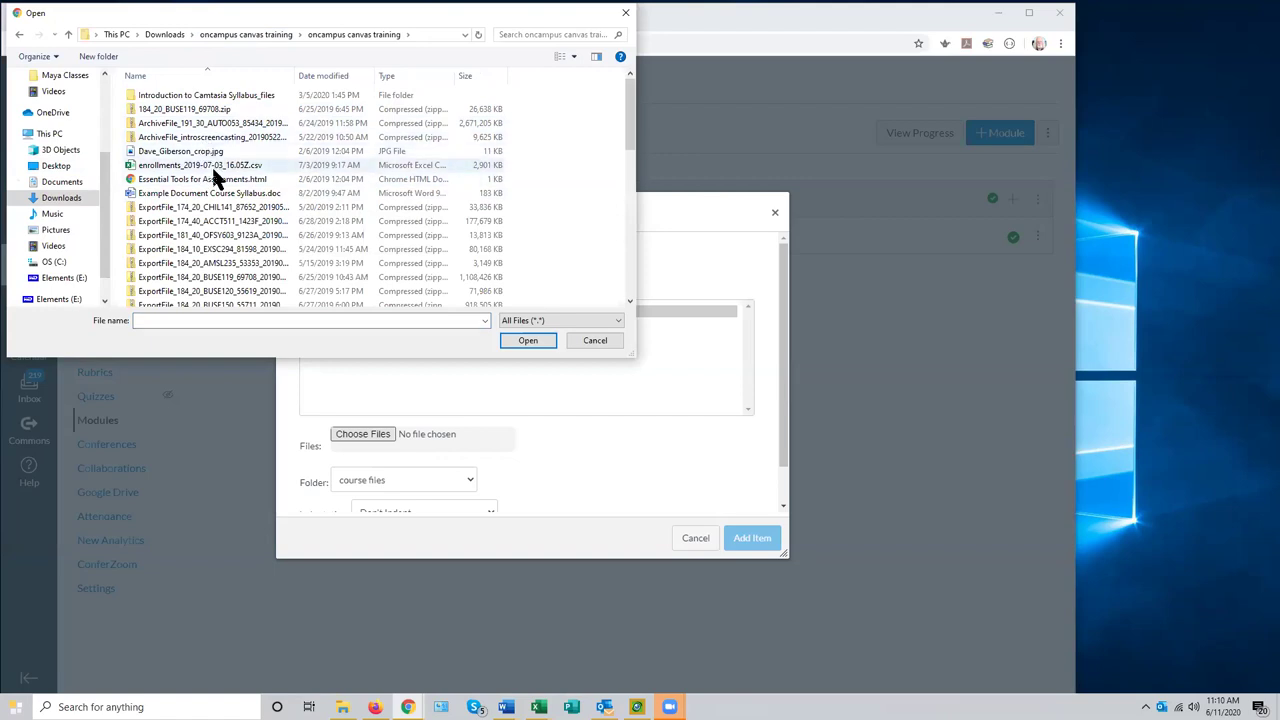
{"action": "scroll", "coordinate": [215, 172], "scroll_direction": "down", "scroll_amount": 8}
{"action": "scroll", "coordinate": [214, 172], "scroll_direction": "down", "scroll_amount": 2}
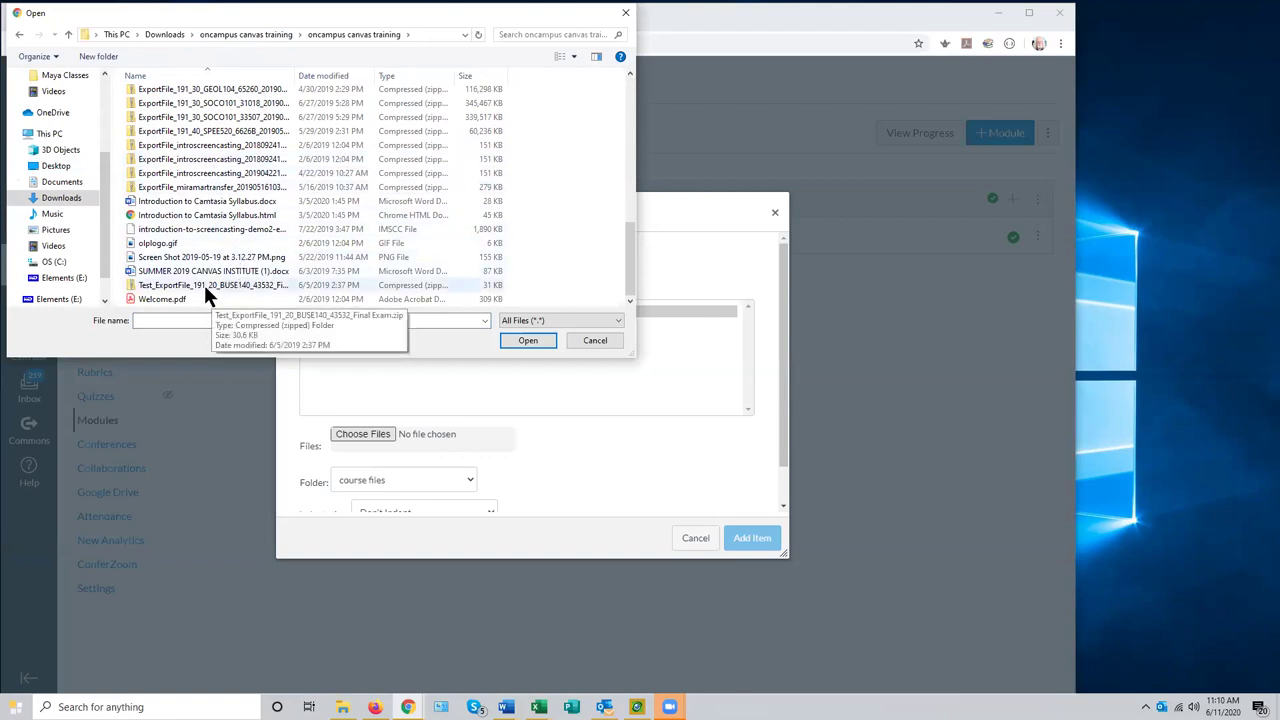
{"action": "scroll", "coordinate": [207, 212], "scroll_direction": "up", "scroll_amount": 2}
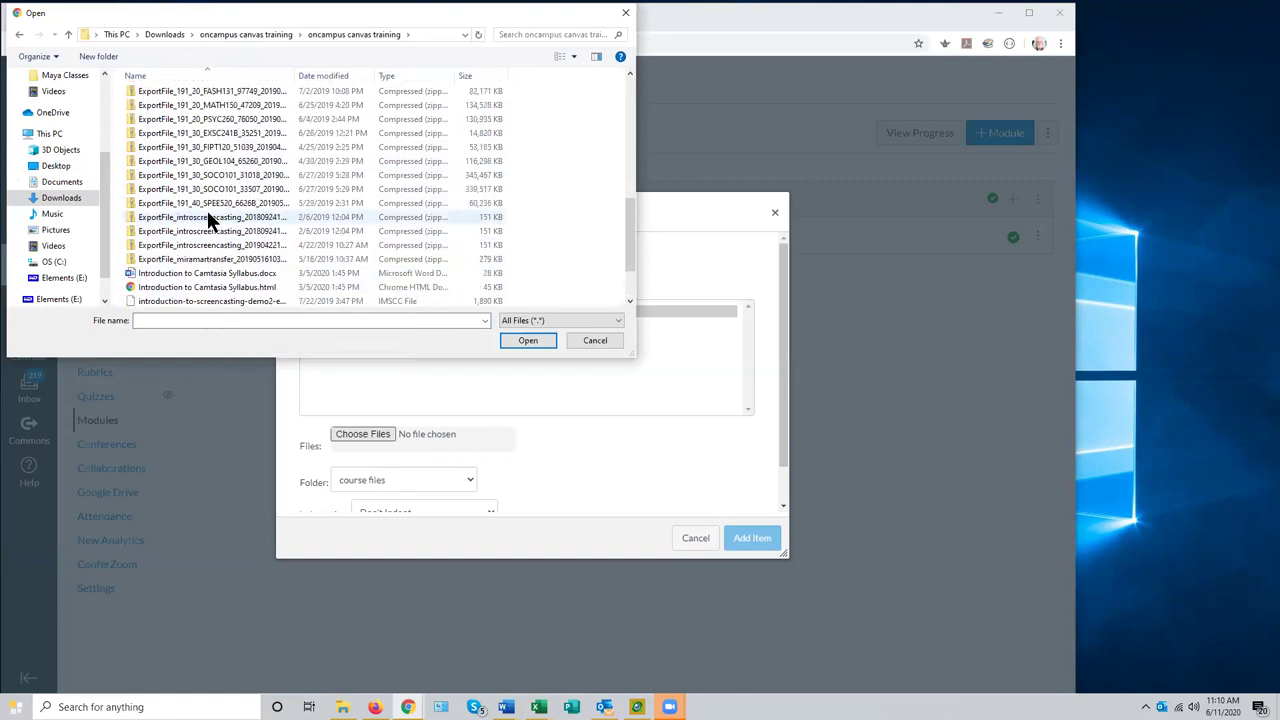
{"action": "scroll", "coordinate": [207, 210], "scroll_direction": "up", "scroll_amount": 7}
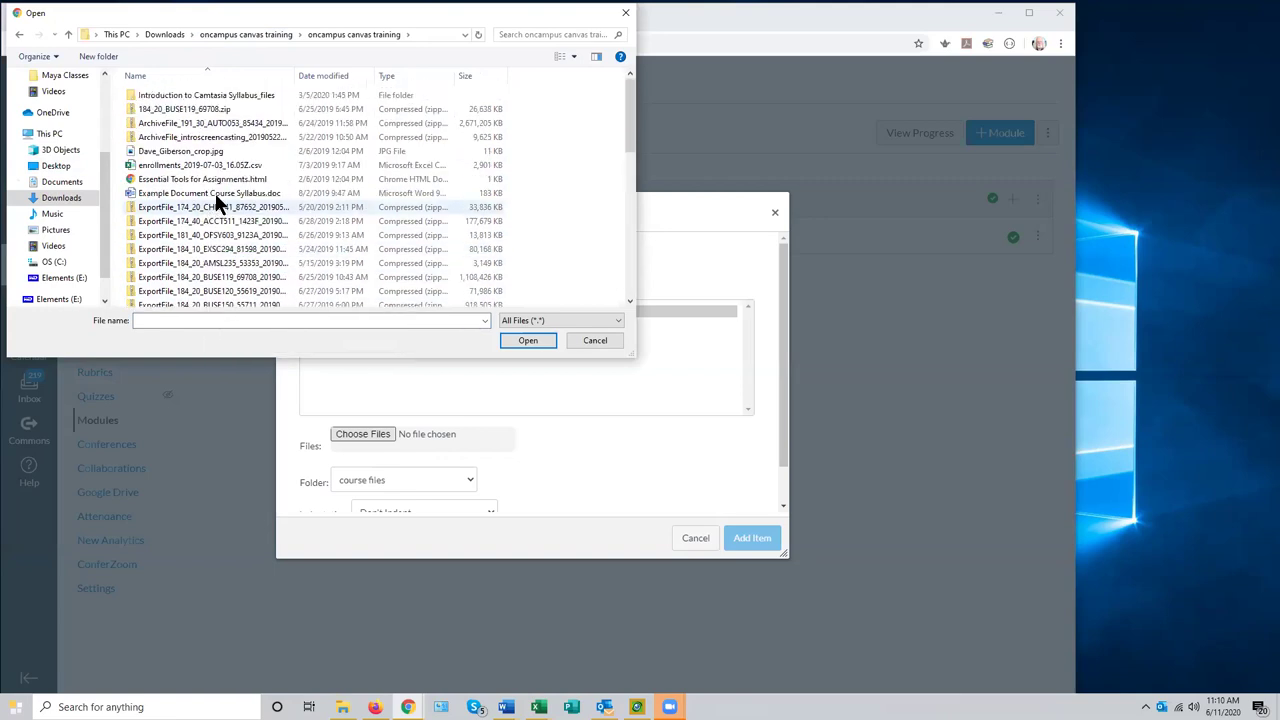
{"action": "left_click", "coordinate": [221, 180]}
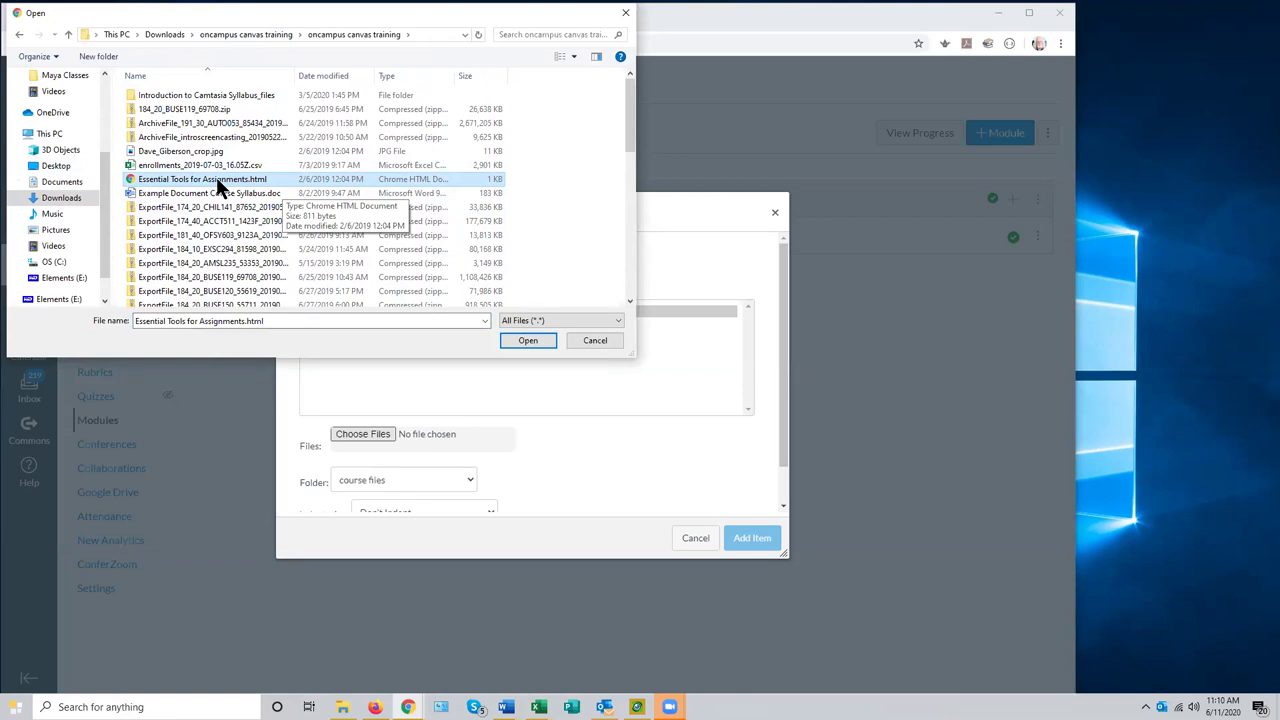
{"action": "left_click", "coordinate": [216, 178]}
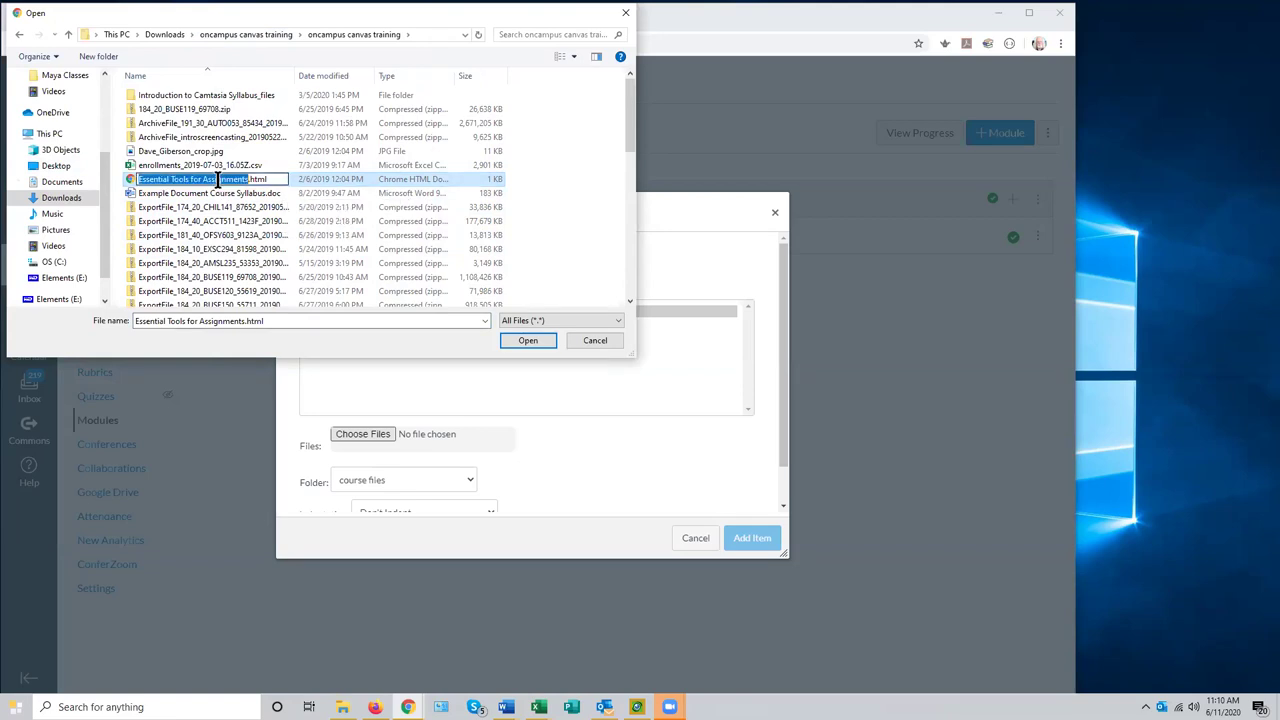
{"action": "left_click", "coordinate": [270, 180]}
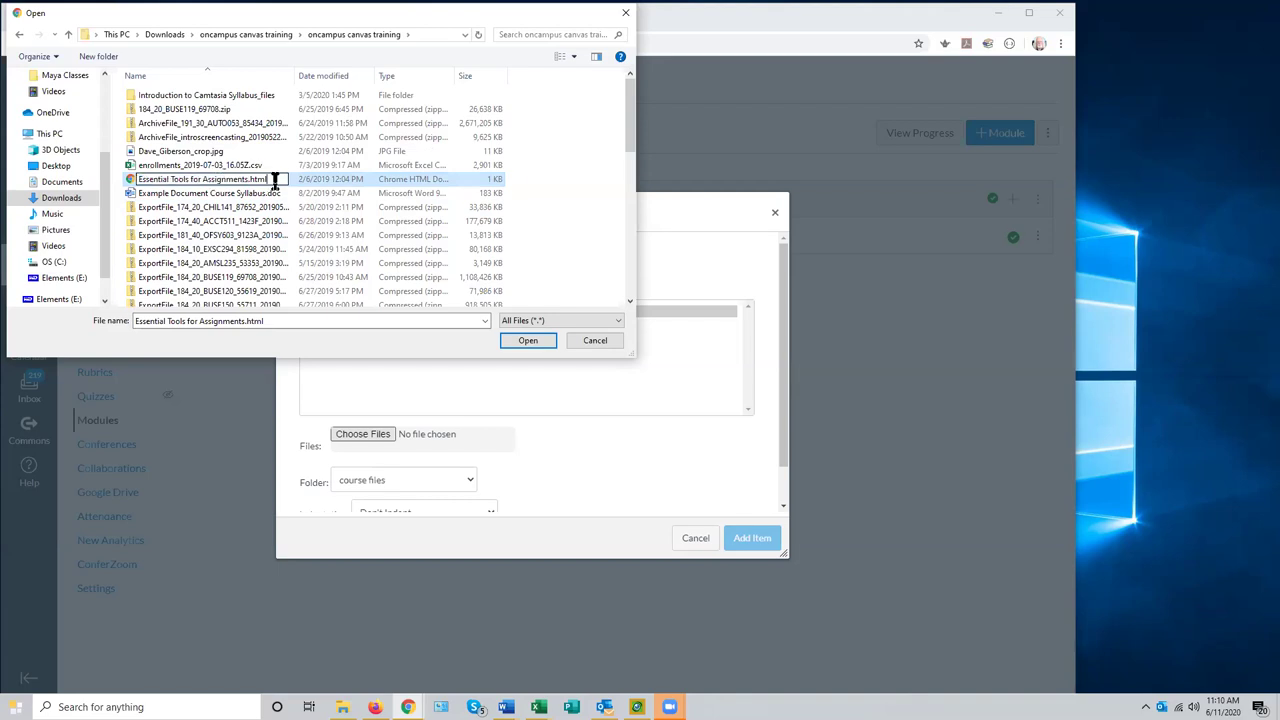
{"action": "left_click", "coordinate": [142, 192]}
{"action": "left_click", "coordinate": [143, 180]}
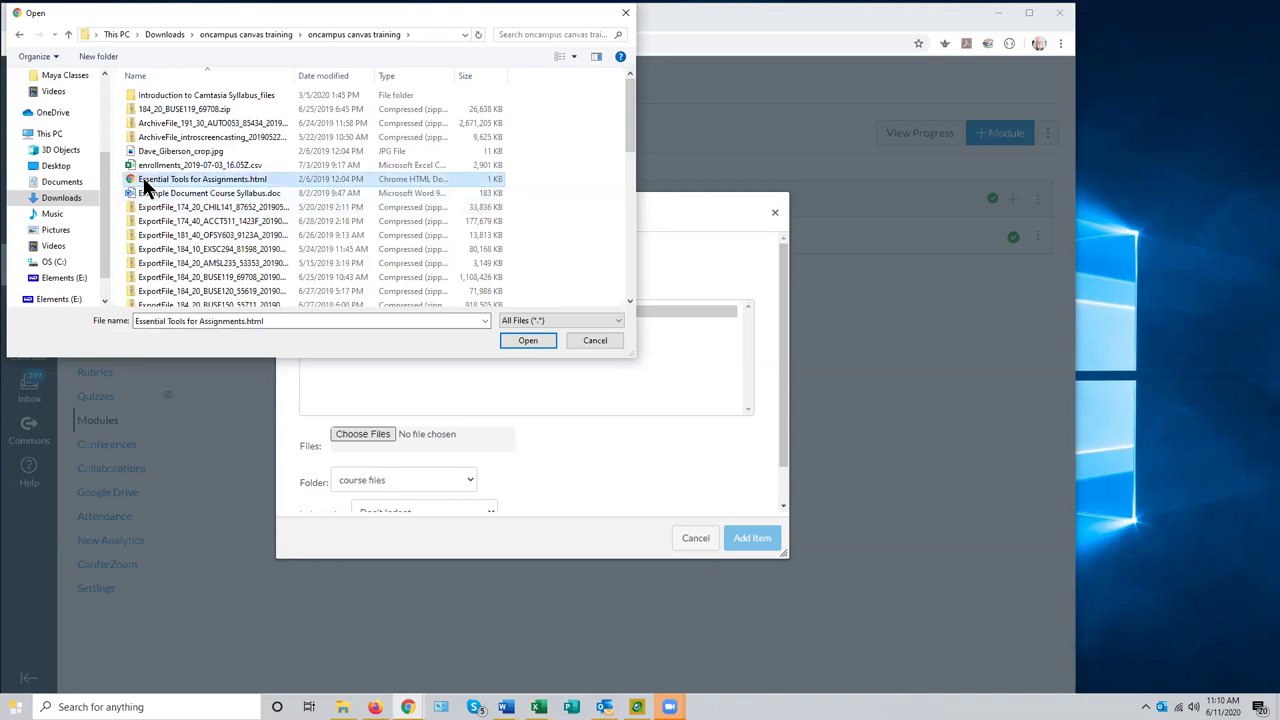
{"action": "left_click", "coordinate": [535, 337]}
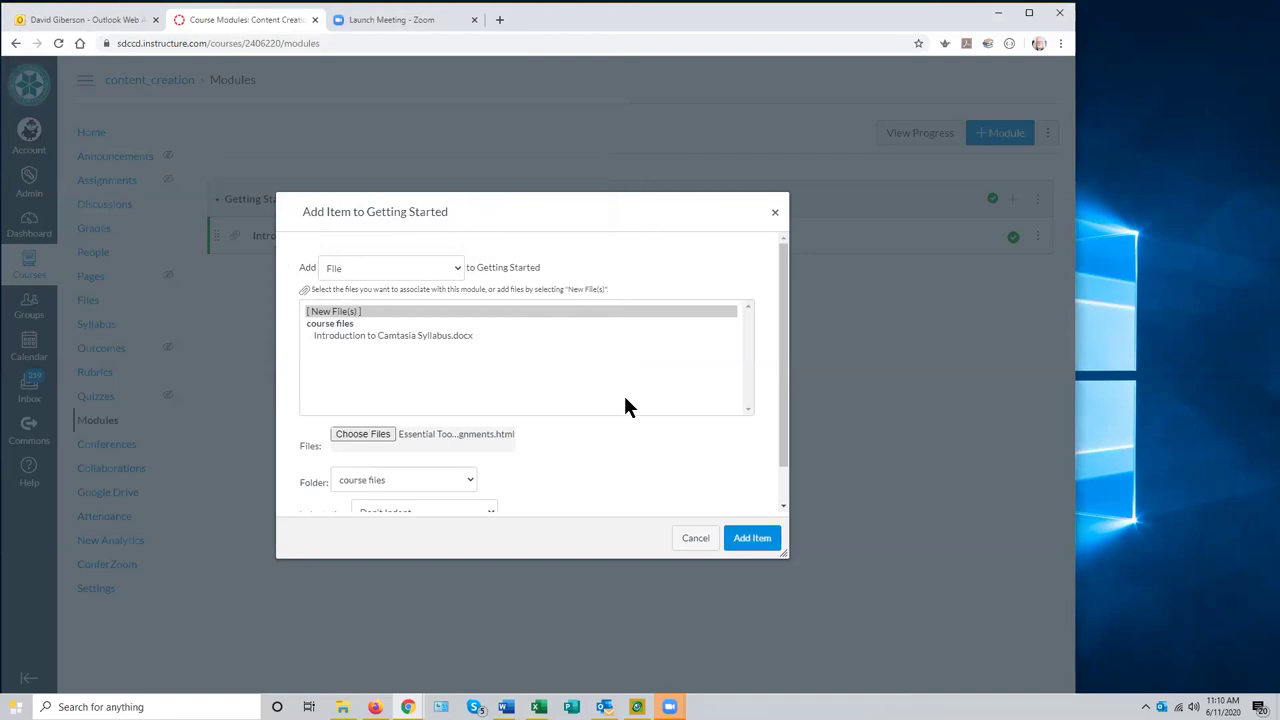
- Add the uploaded file, then edit its title to drop '.html', leaving 'Essential Tools for Assignments'
{"action": "left_click", "coordinate": [750, 543]}
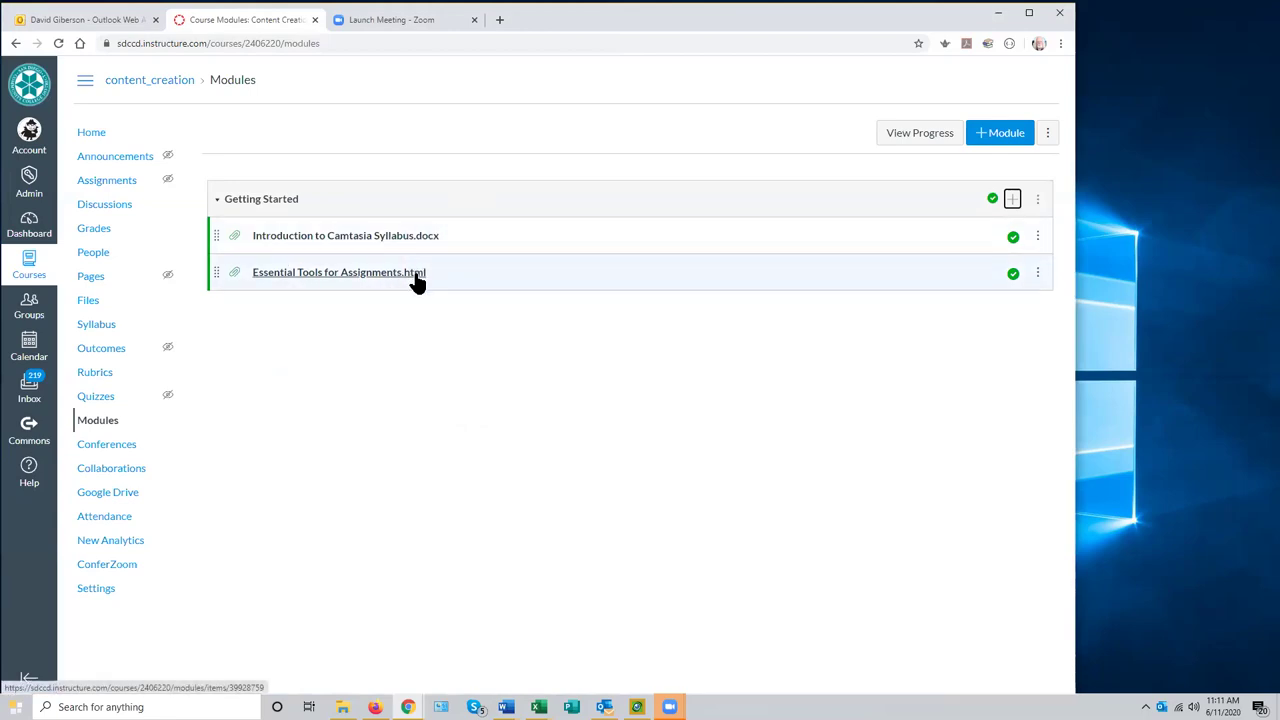
{"action": "left_click", "coordinate": [1037, 274]}
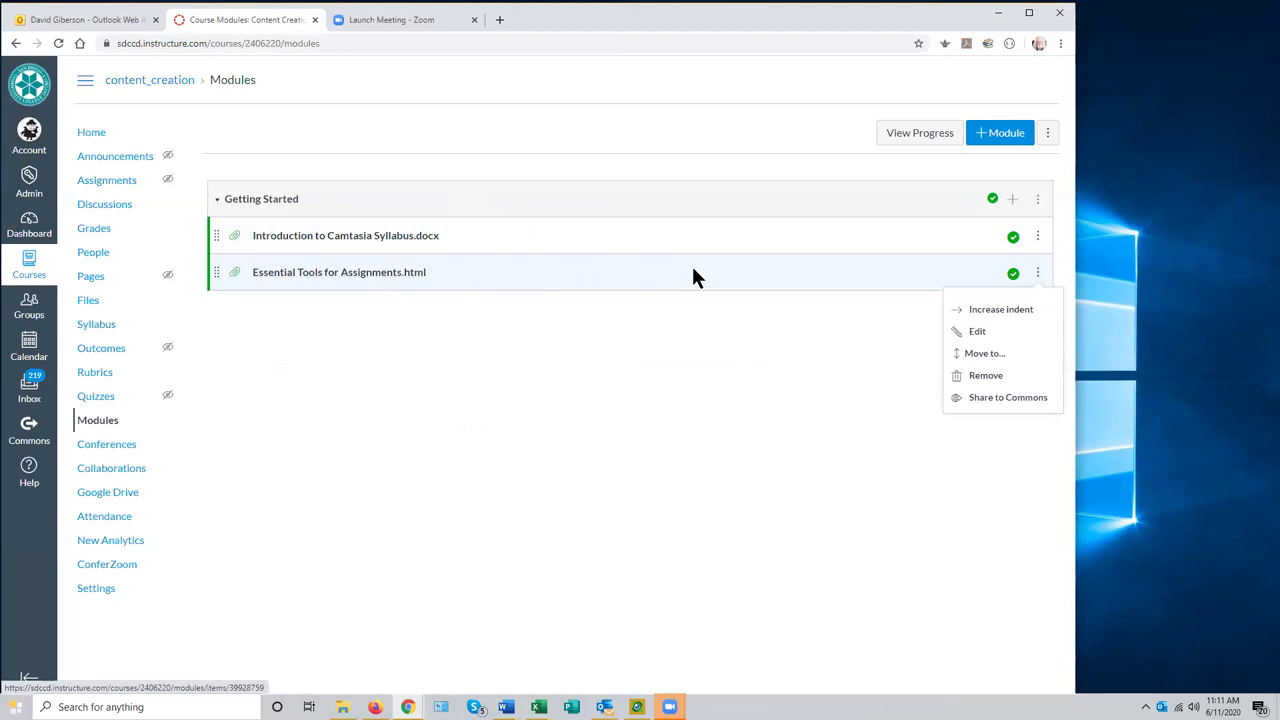
{"action": "left_click", "coordinate": [1037, 274]}
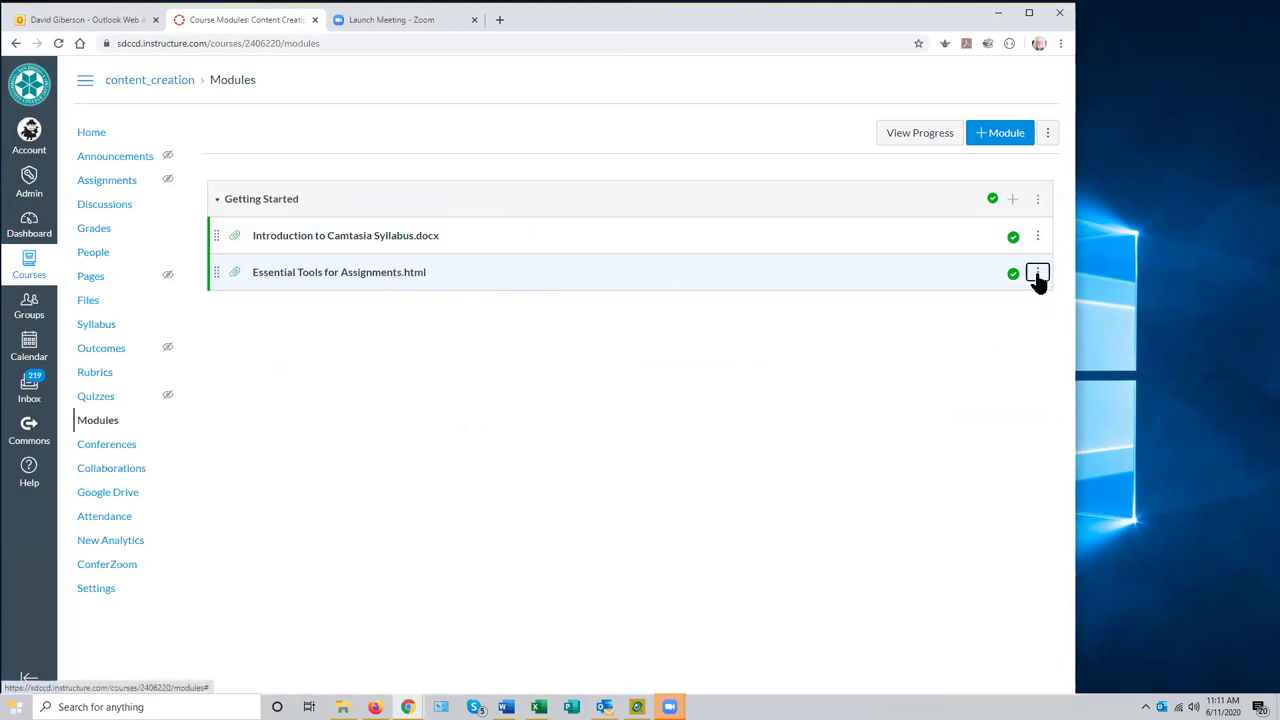
{"action": "left_click", "coordinate": [1037, 276]}
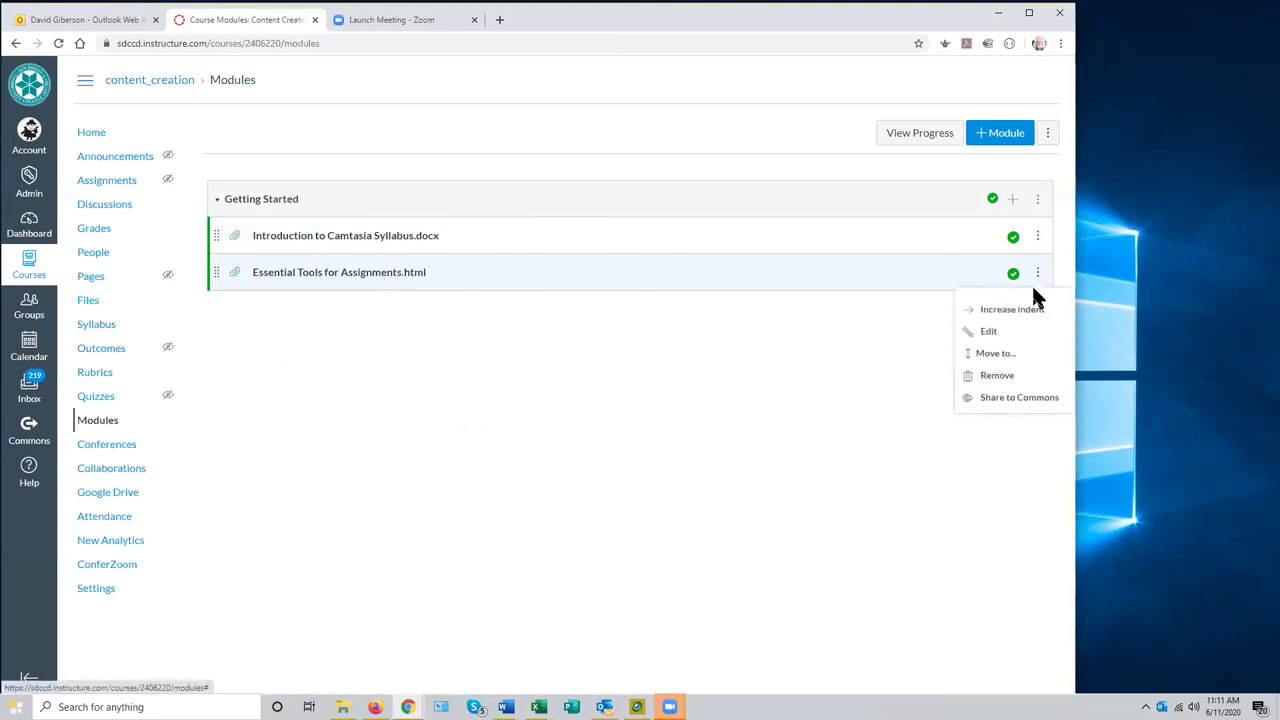
{"action": "left_click", "coordinate": [987, 337]}
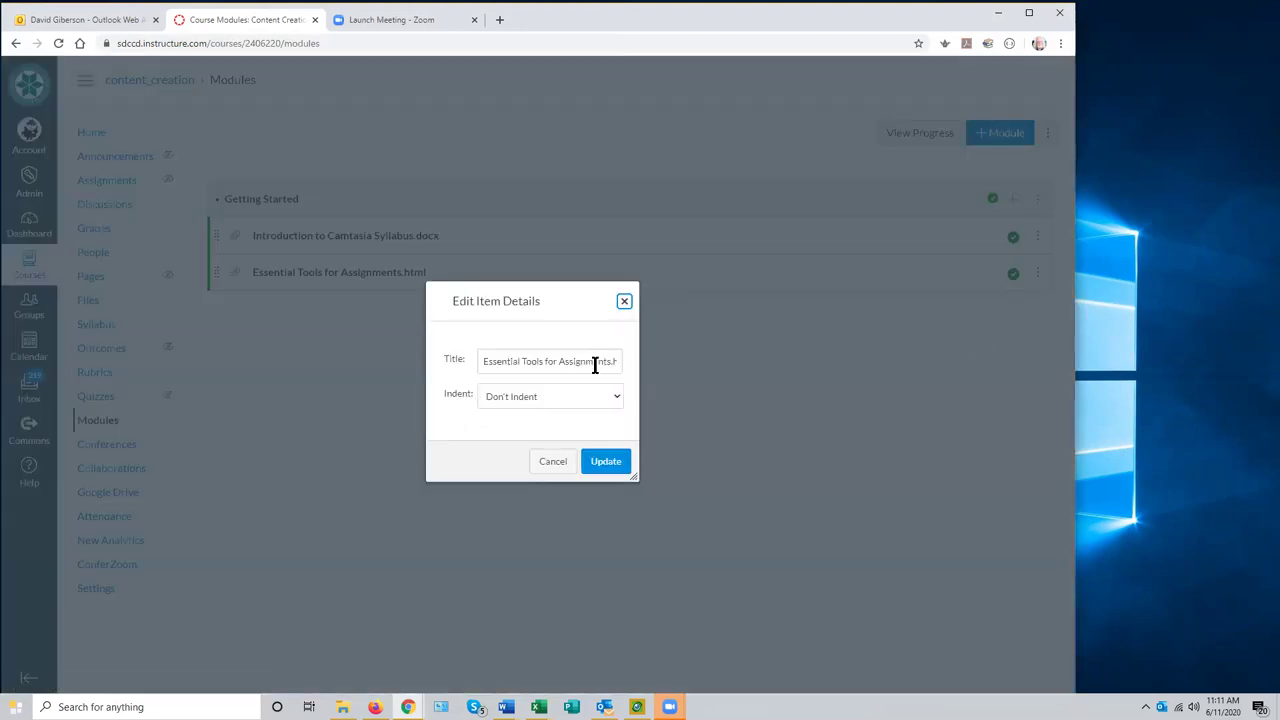
{"action": "left_click", "coordinate": [610, 361]}
{"action": "key", "text": "BackSpace"}
{"action": "key", "text": "BackSpace"}
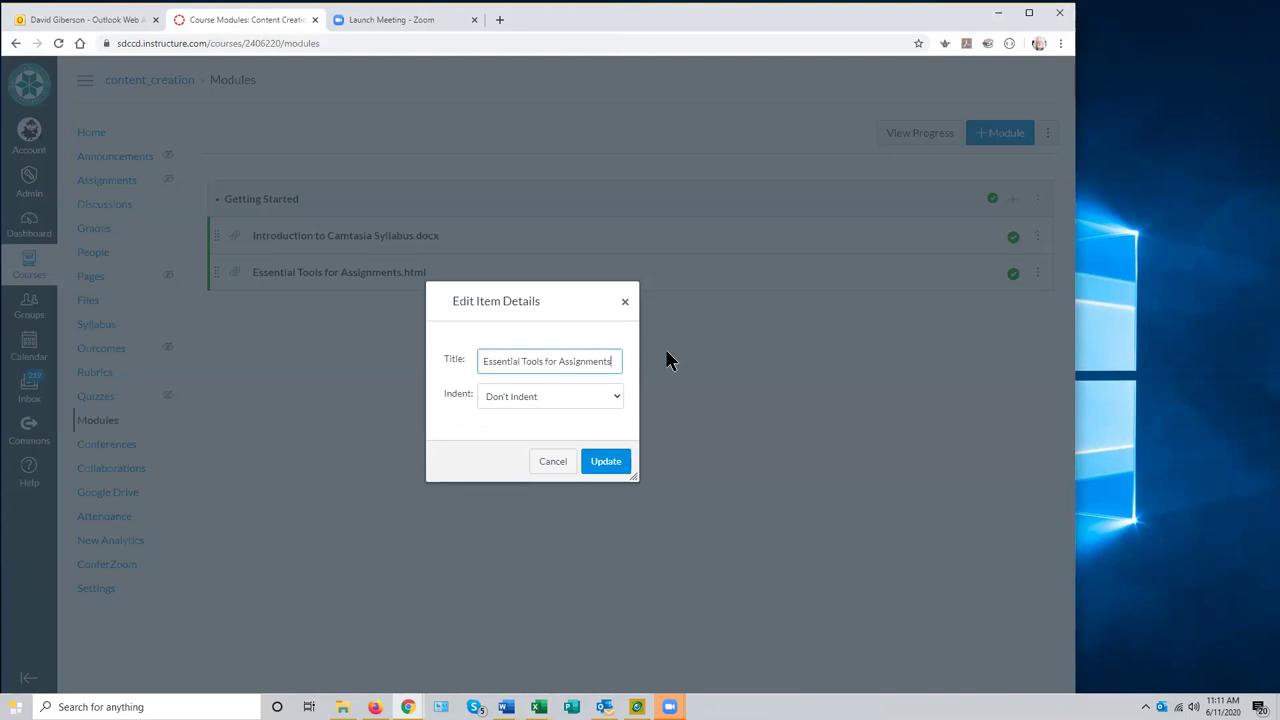
{"action": "left_click", "coordinate": [598, 464]}
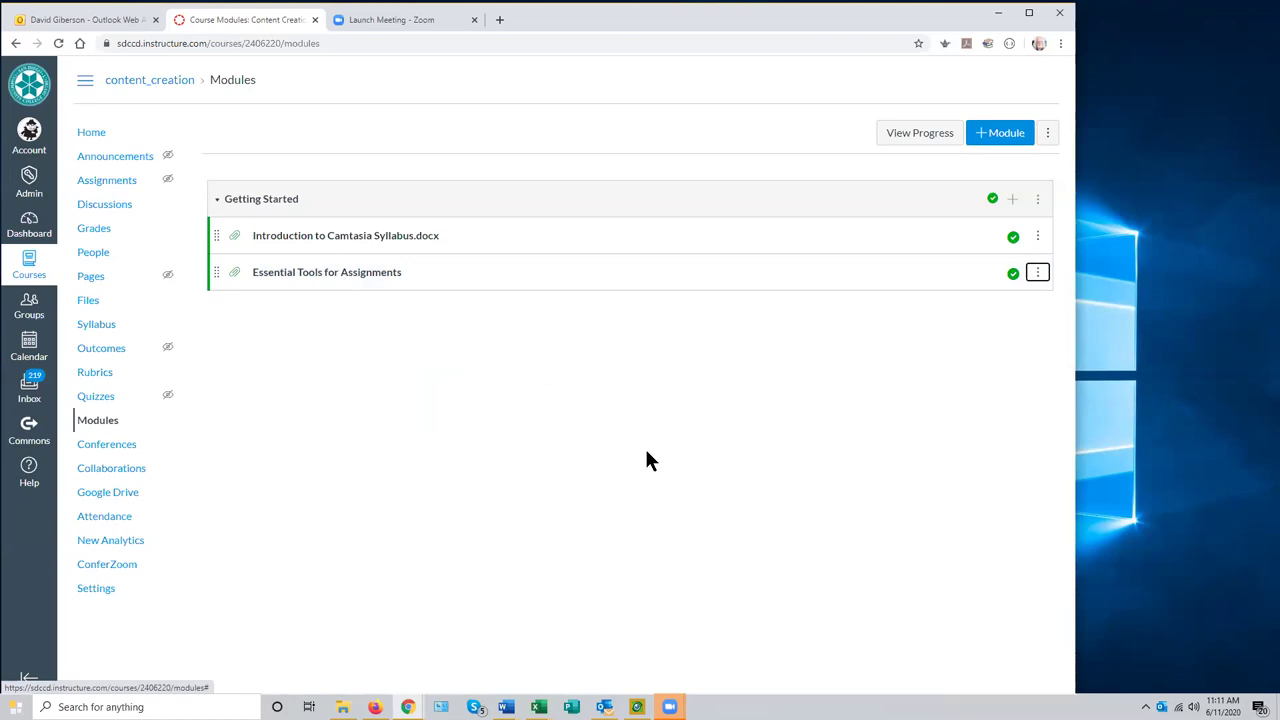
{"action": "left_click", "coordinate": [369, 282]}
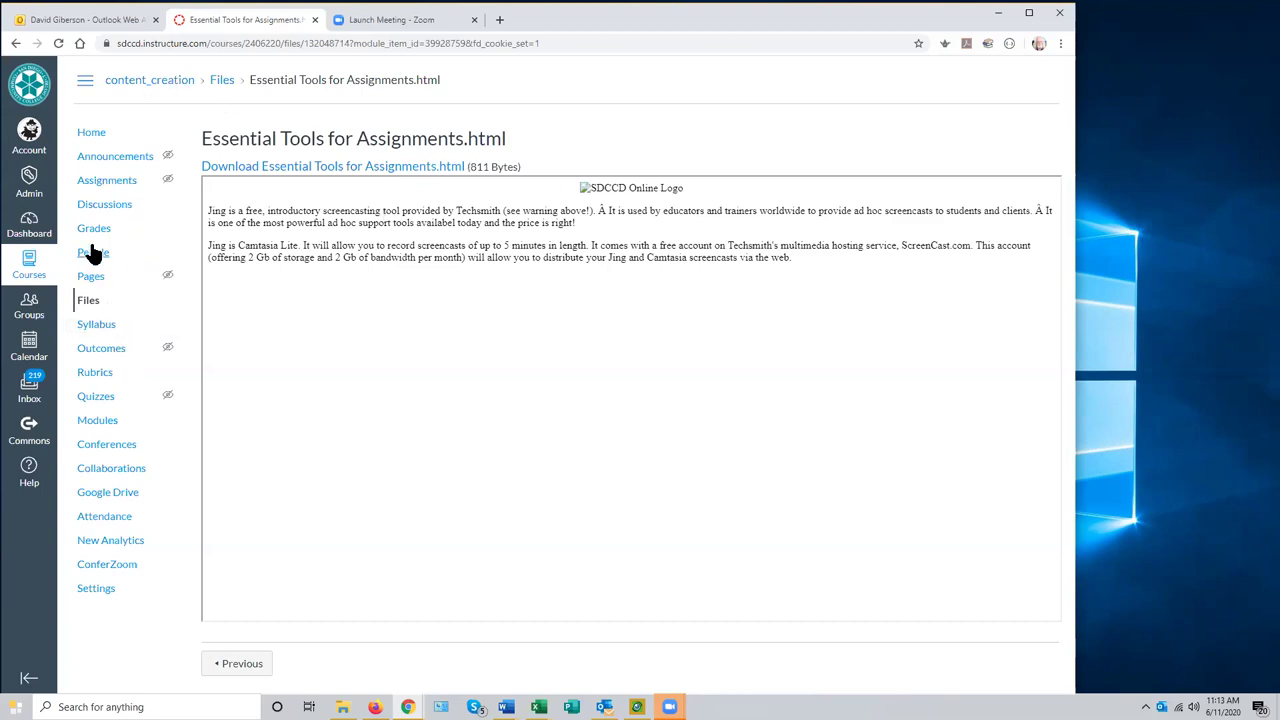
{"action": "left_click", "coordinate": [104, 422]}
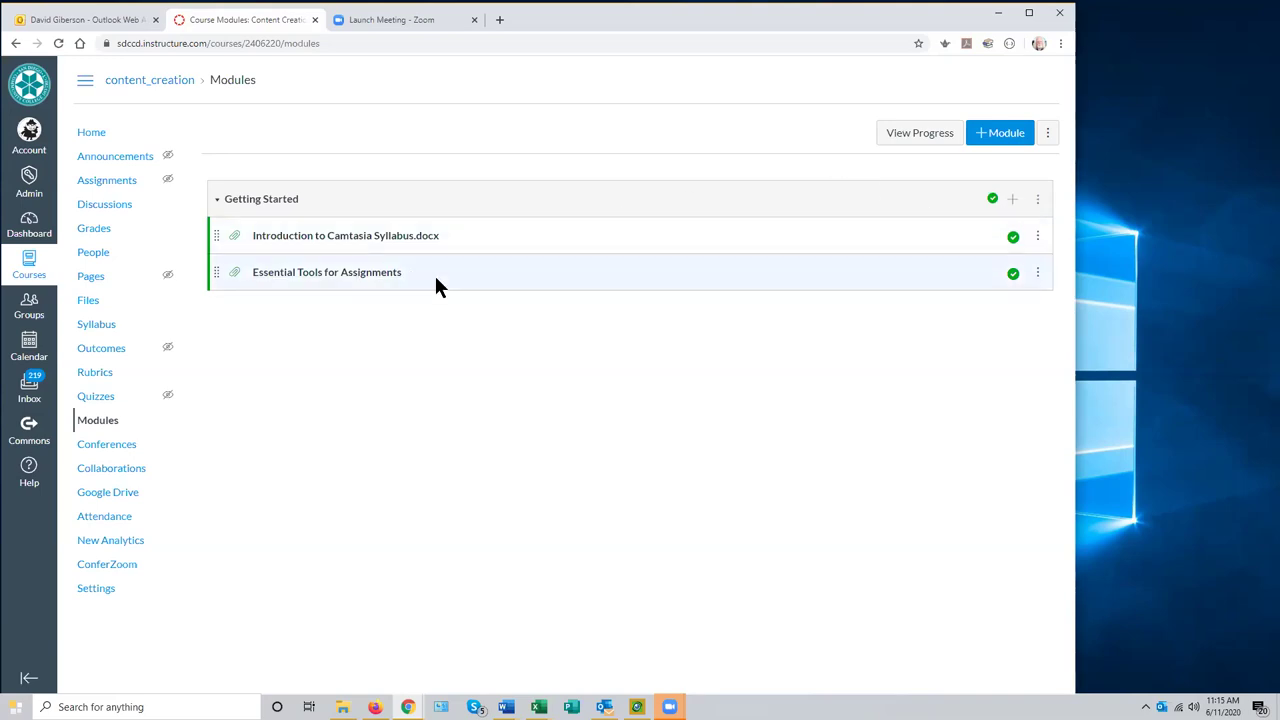
- Drag Essential Tools for Assignments above the syllabus, then move it back below it
{"action": "left_click_drag", "start_coordinate": [214, 272], "coordinate": [204, 360]}
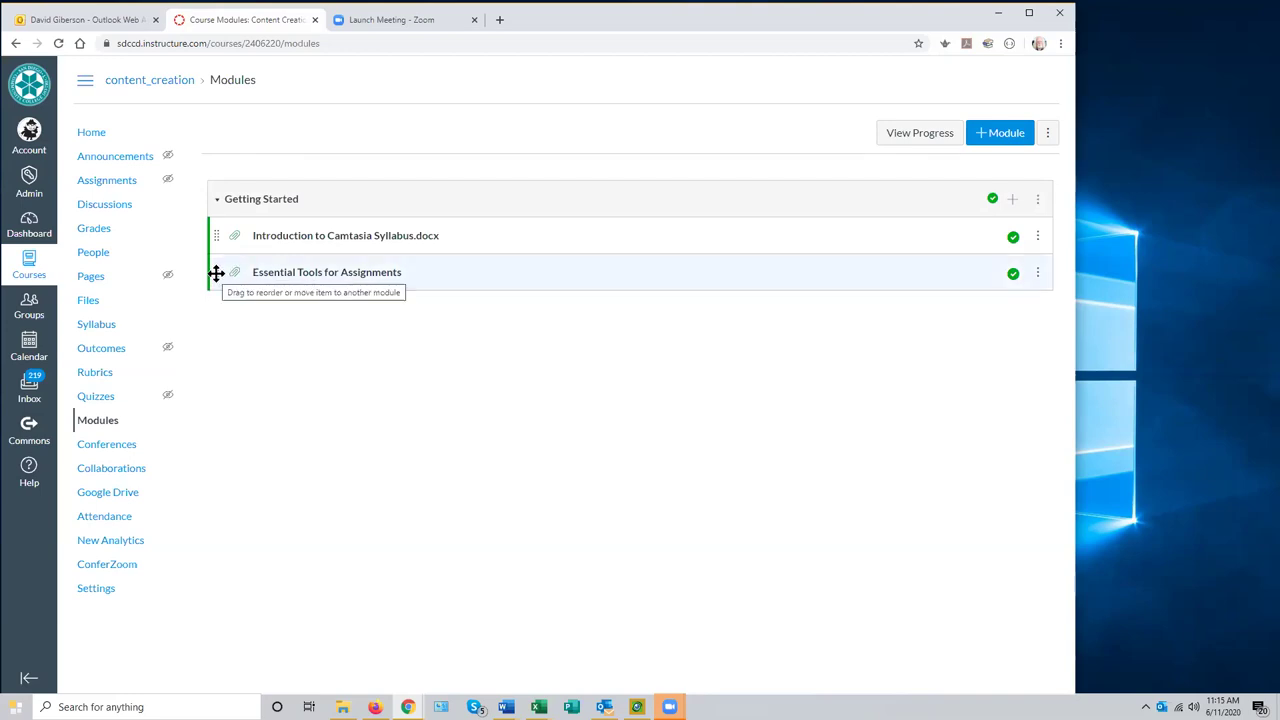
{"action": "left_click_drag", "start_coordinate": [214, 273], "coordinate": [208, 240]}
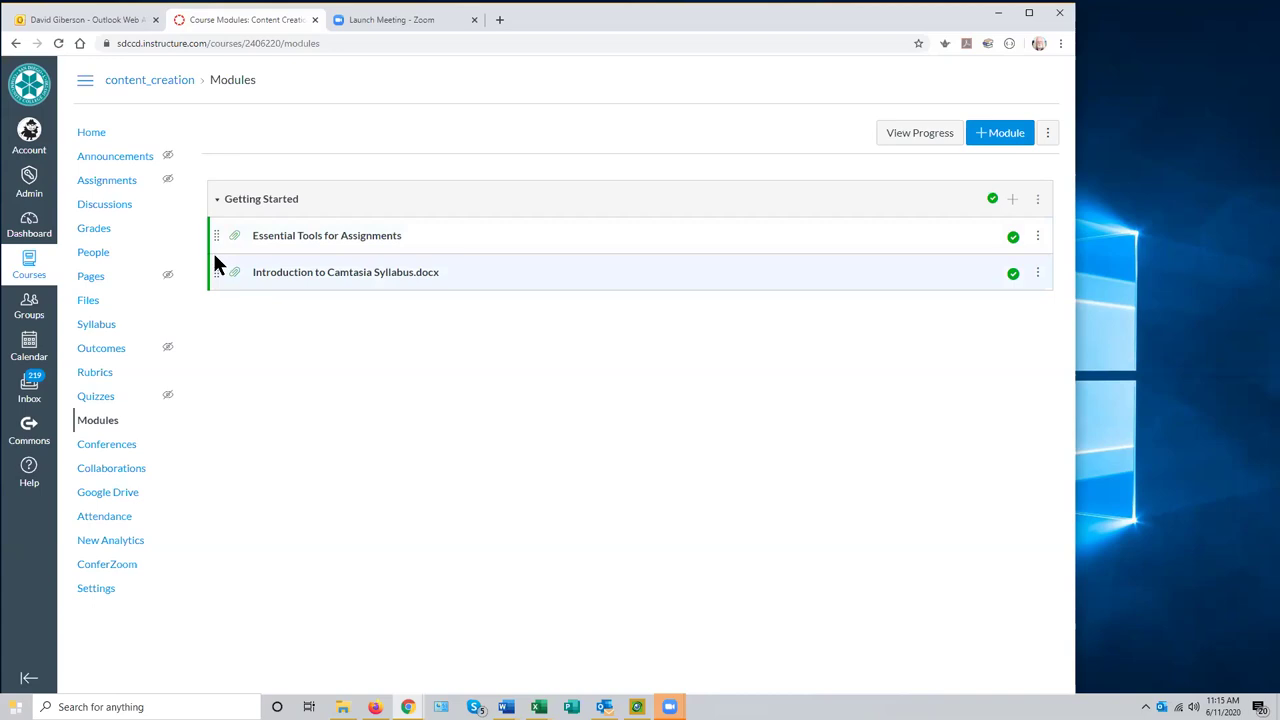
{"action": "left_click_drag", "start_coordinate": [211, 237], "coordinate": [211, 276]}
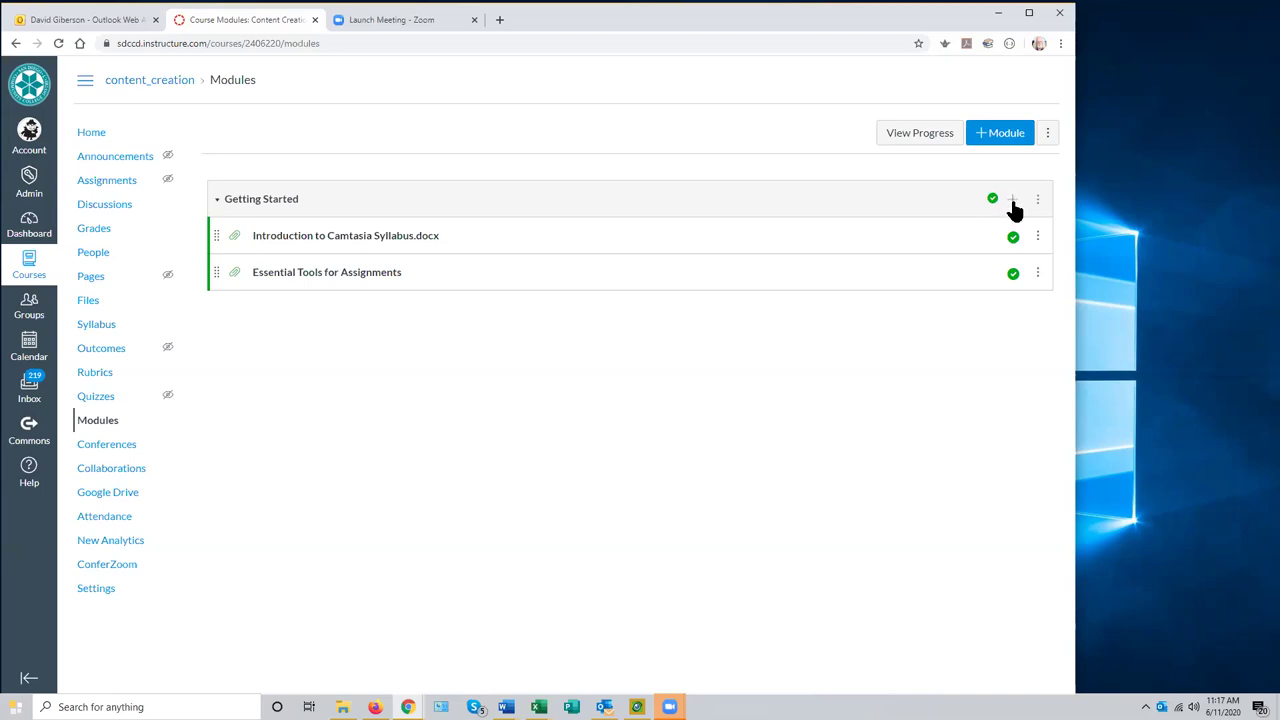
{"action": "left_click", "coordinate": [1012, 200]}
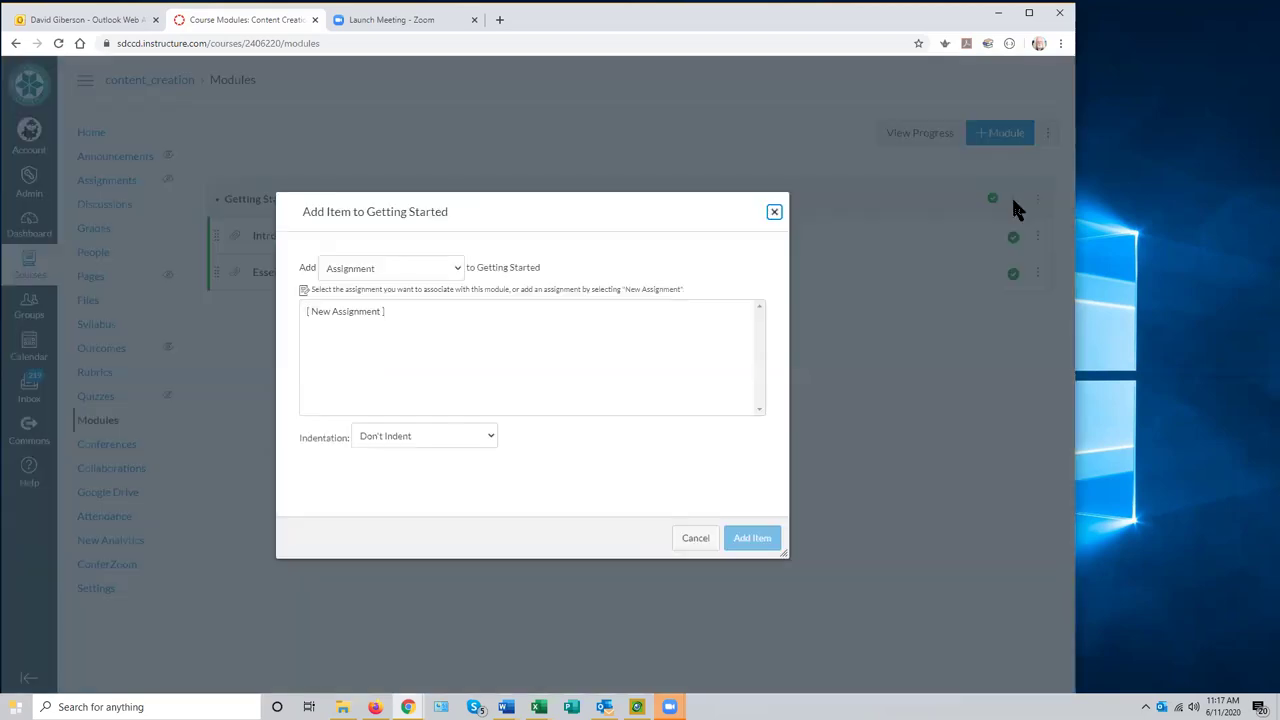
{"action": "left_click", "coordinate": [457, 266]}
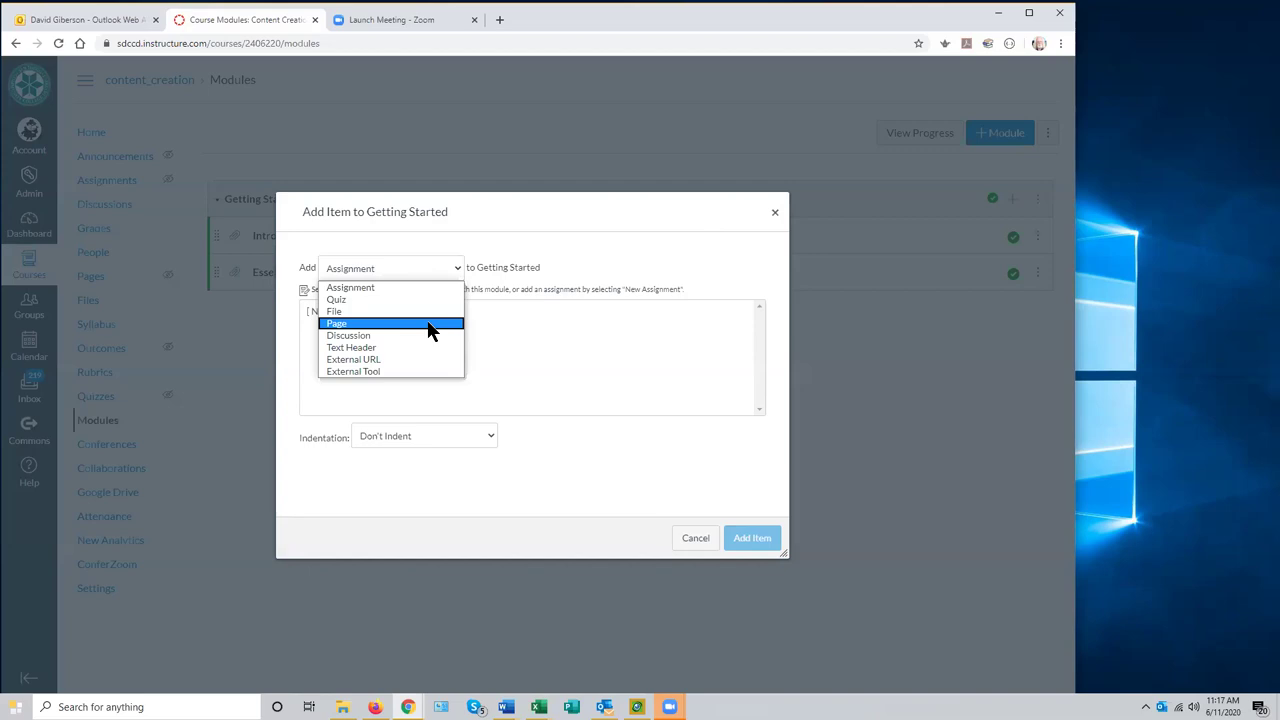
{"action": "left_click", "coordinate": [428, 324]}
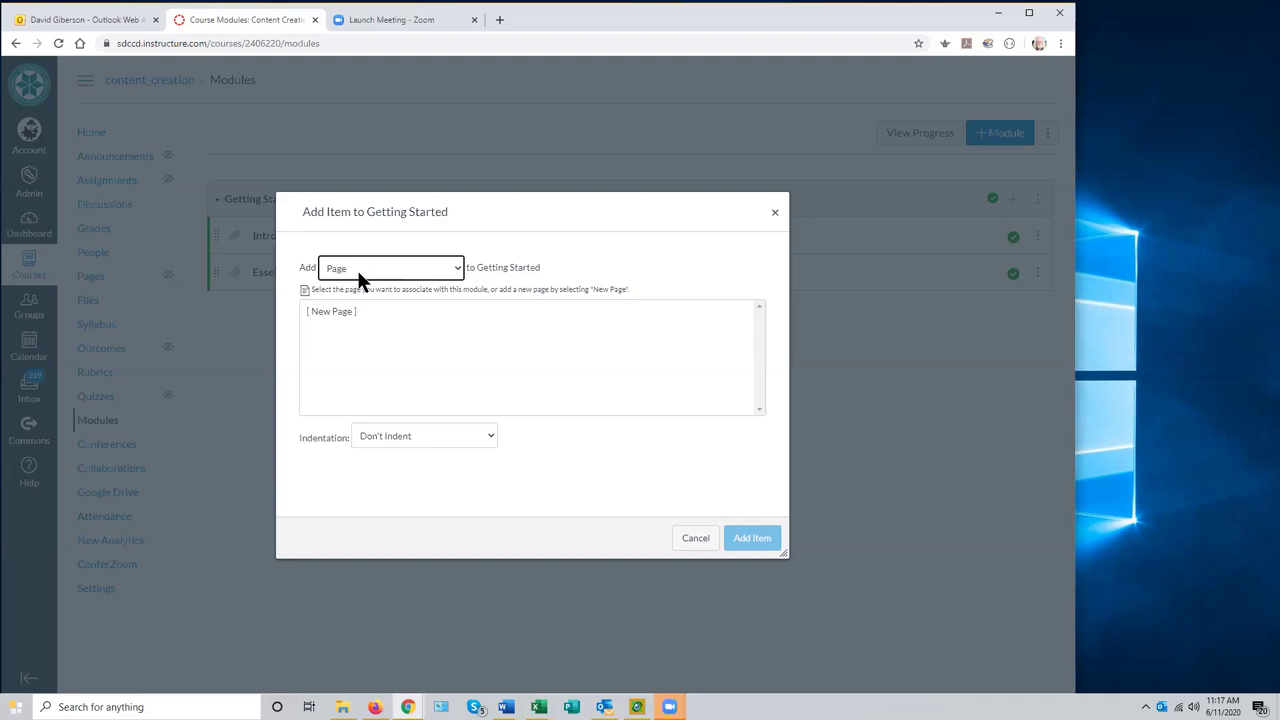
- Add a [New Page] item named 'Welcome' to the Getting Started module
{"action": "left_click", "coordinate": [774, 212]}
{"action": "left_click", "coordinate": [1013, 200]}
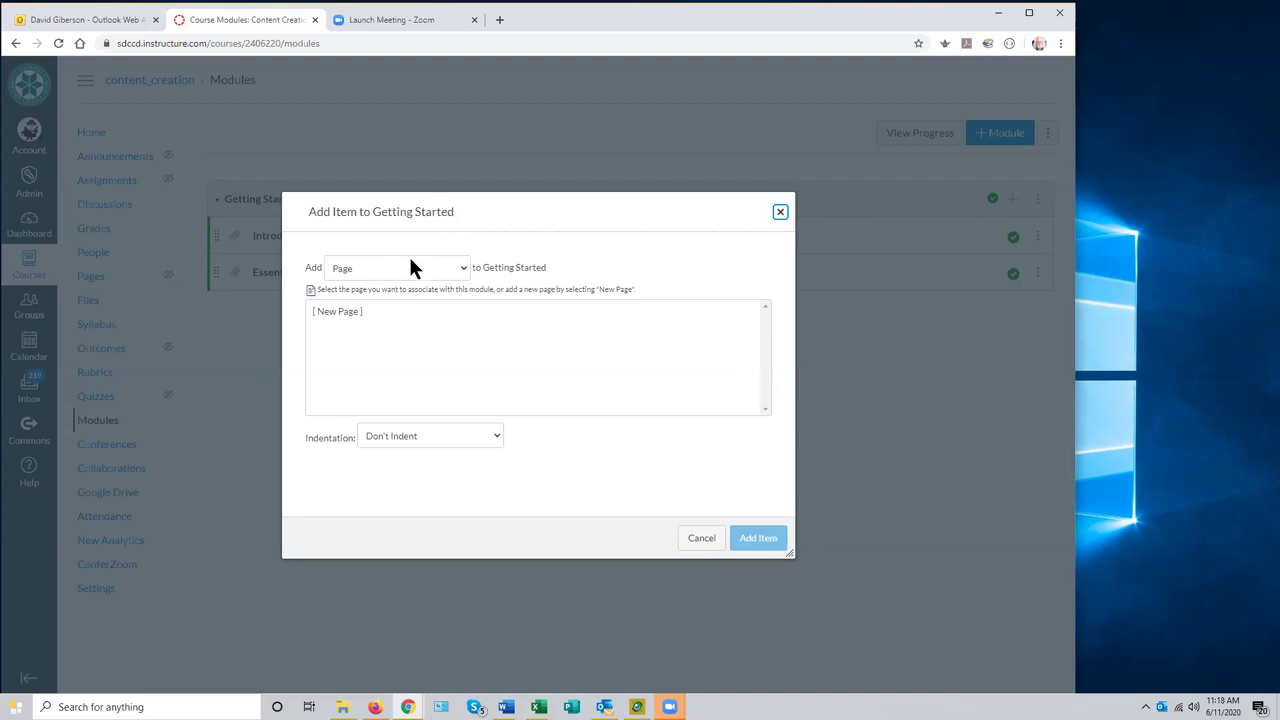
{"action": "left_click", "coordinate": [460, 268]}
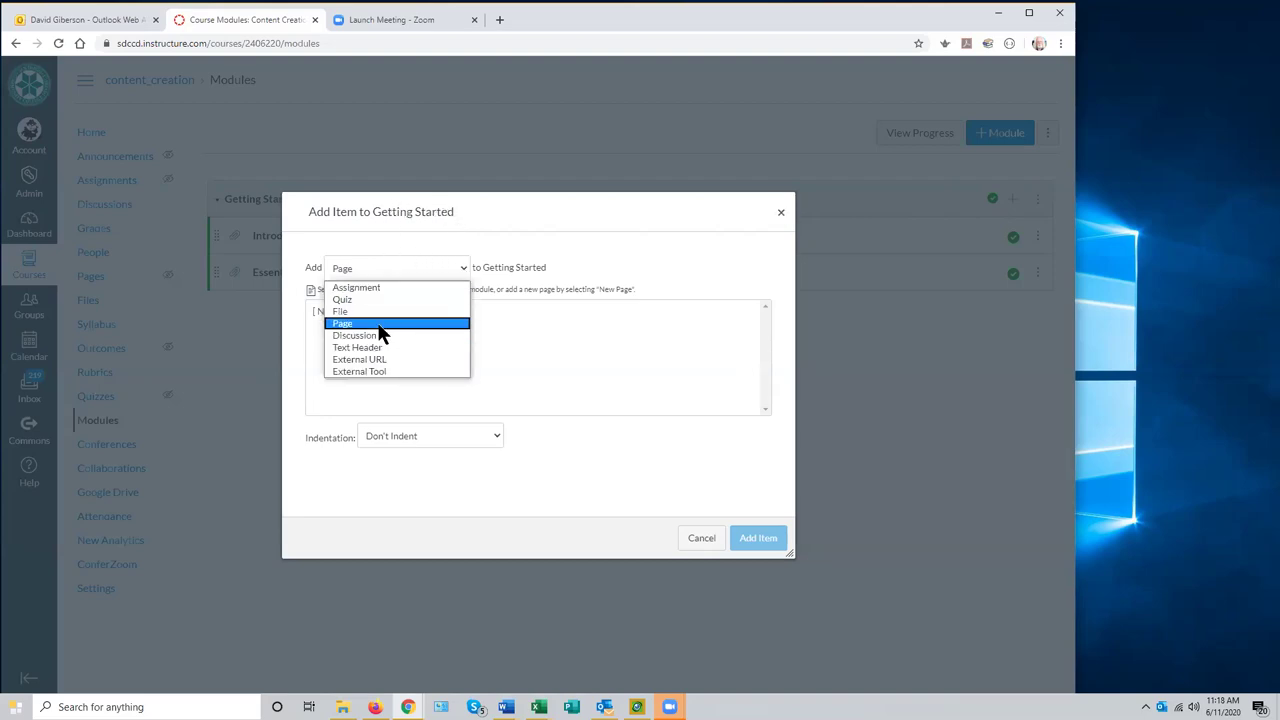
{"action": "left_click", "coordinate": [378, 324]}
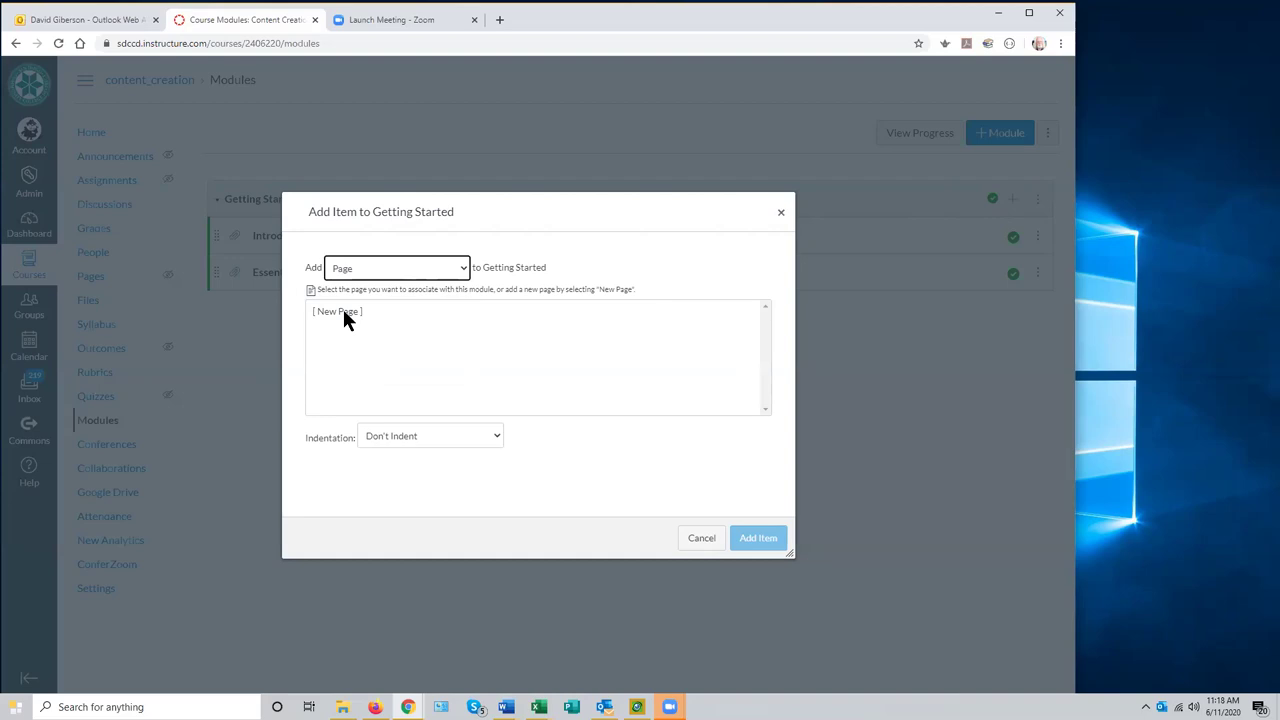
{"action": "left_click", "coordinate": [343, 312]}
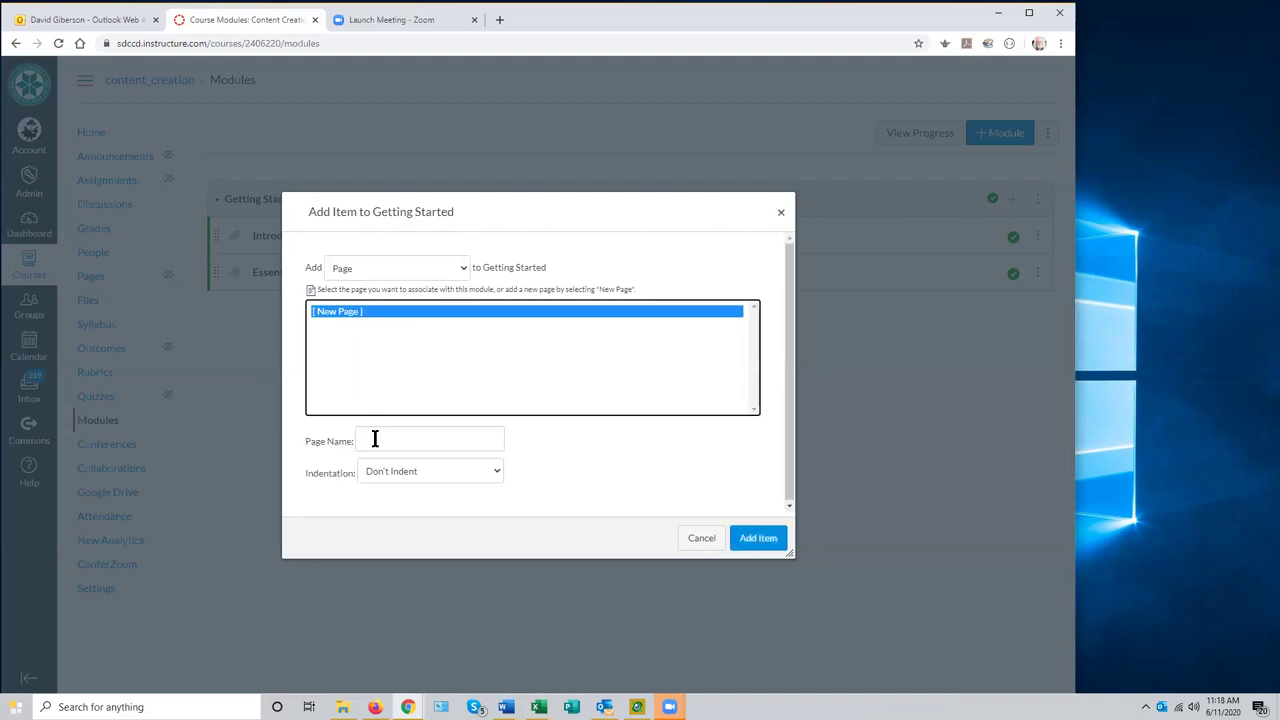
{"action": "left_click", "coordinate": [375, 440]}
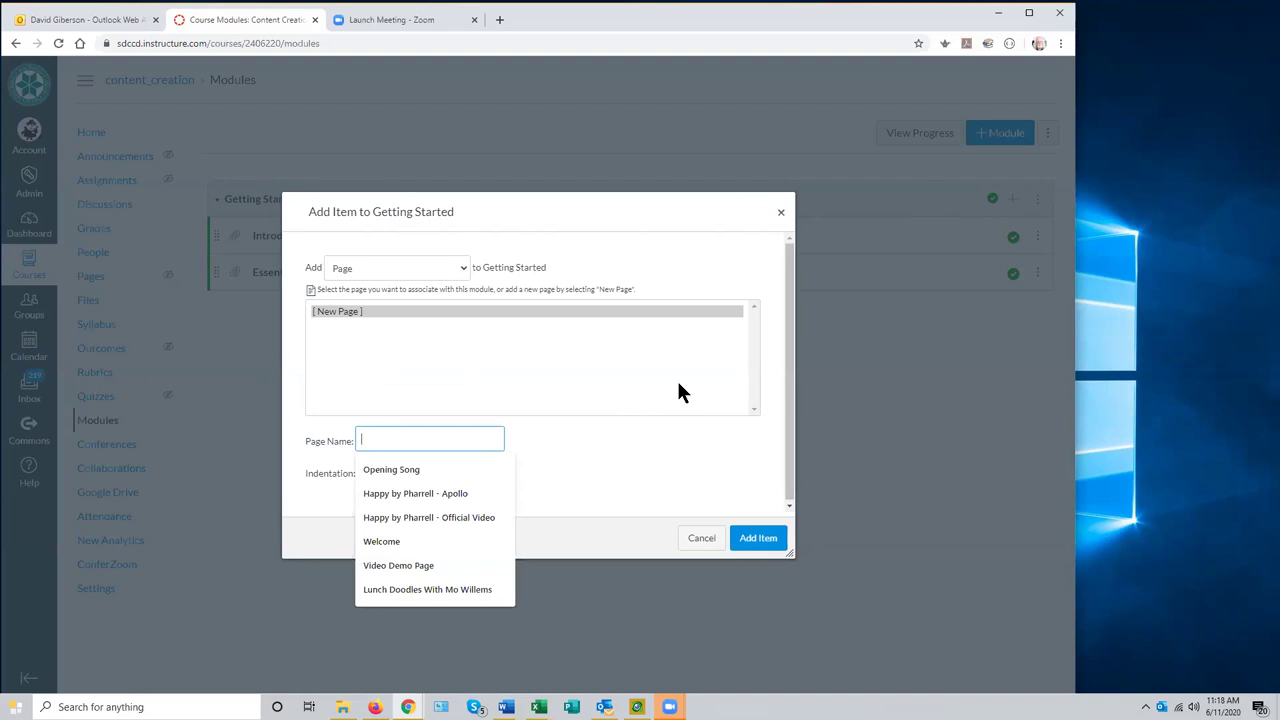
{"action": "type", "text": "Welcome"}
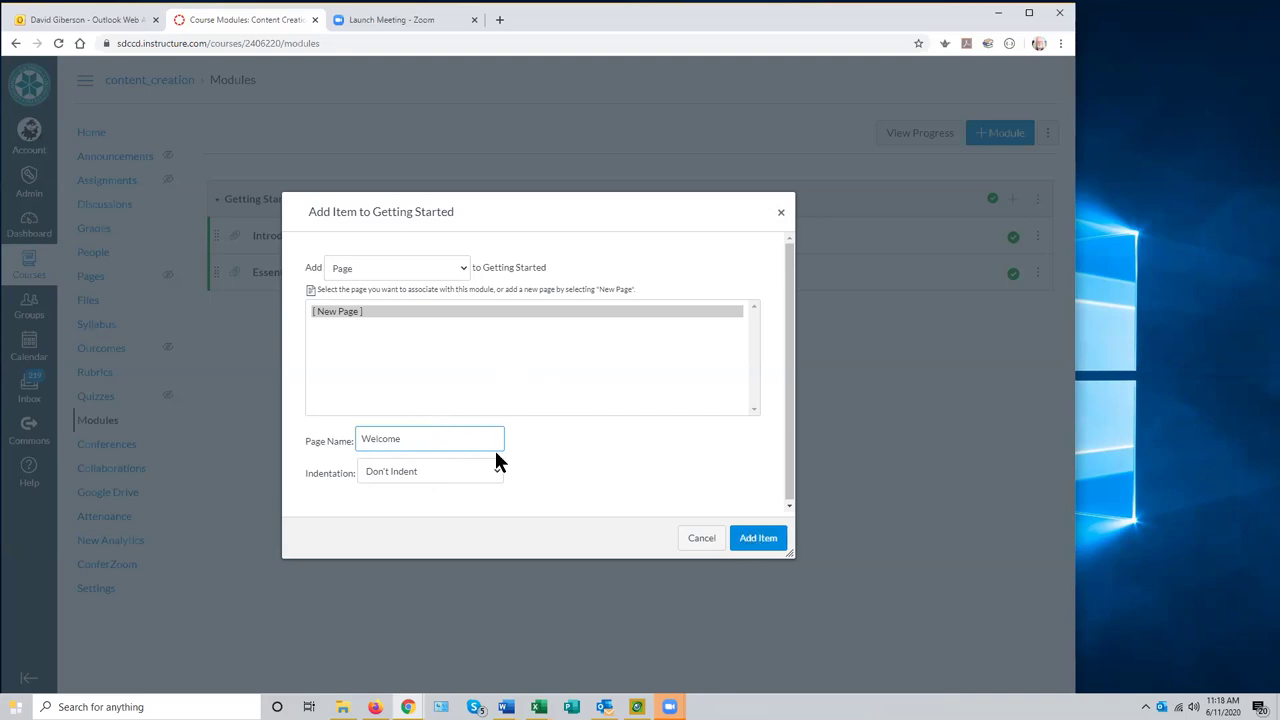
{"action": "left_click", "coordinate": [749, 541]}
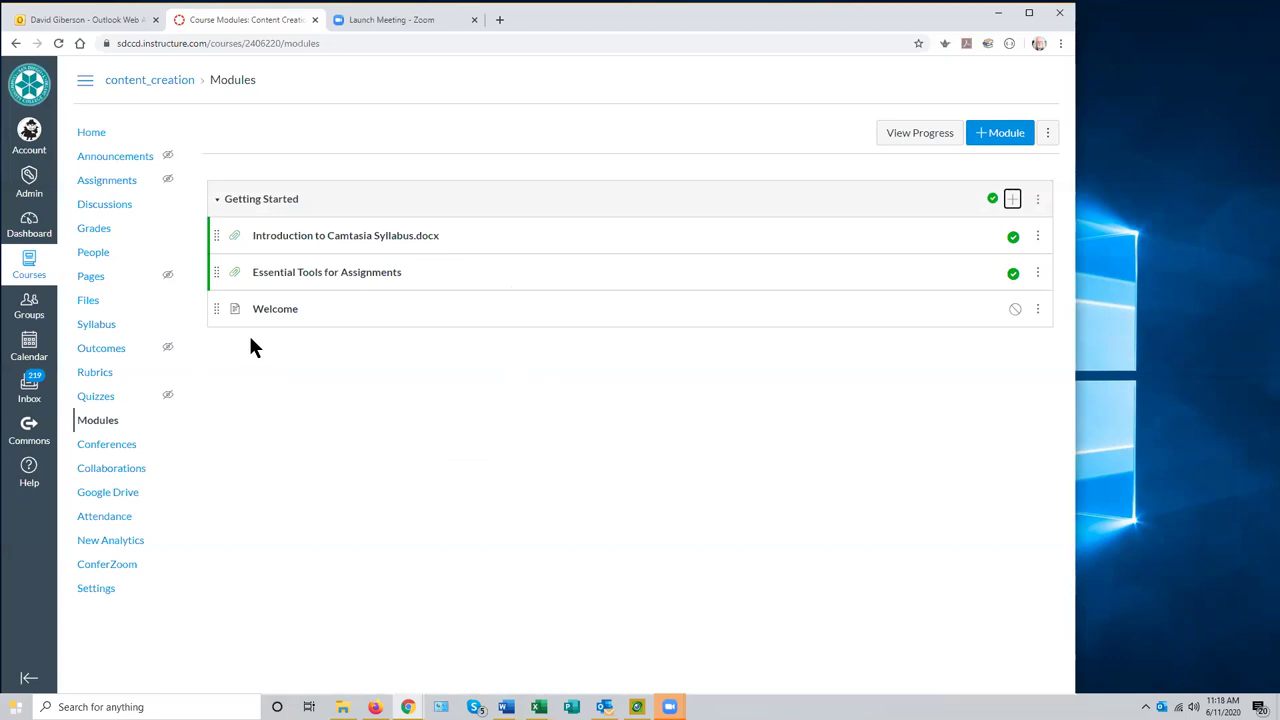
- Publish the Welcome item in Getting Started and open the Welcome page
{"action": "left_click", "coordinate": [1014, 309]}
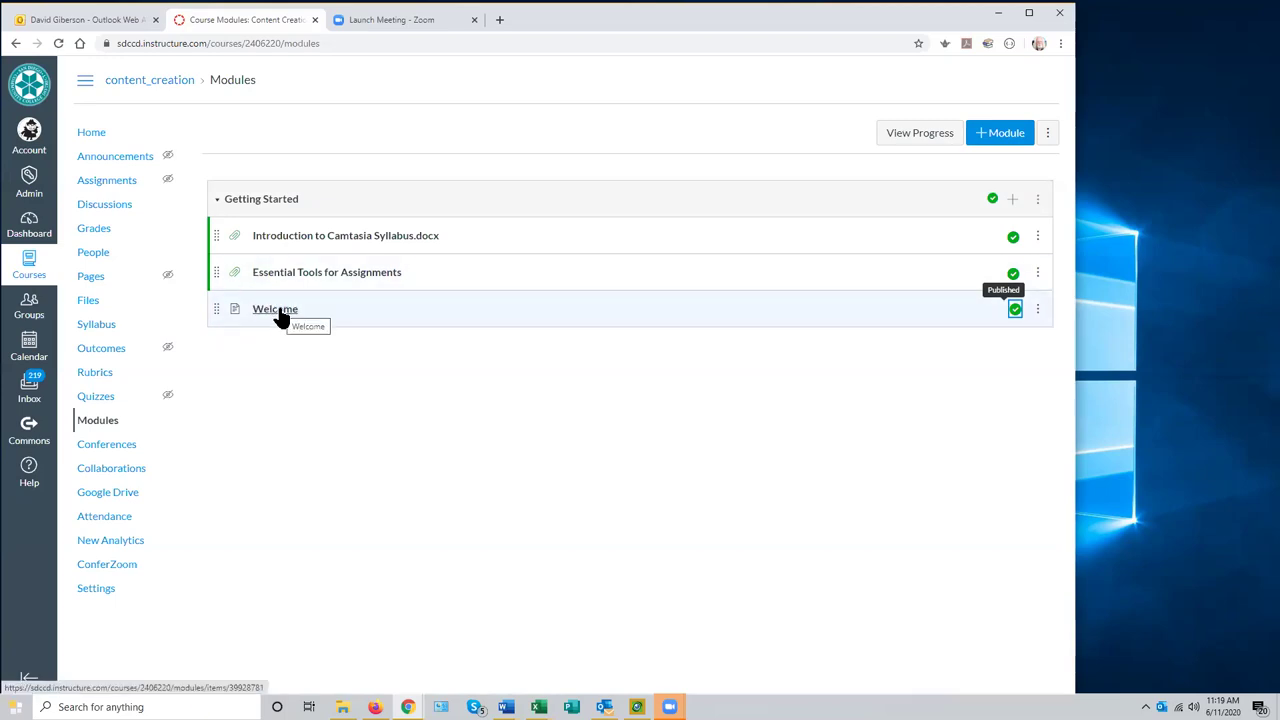
{"action": "left_click", "coordinate": [280, 312]}
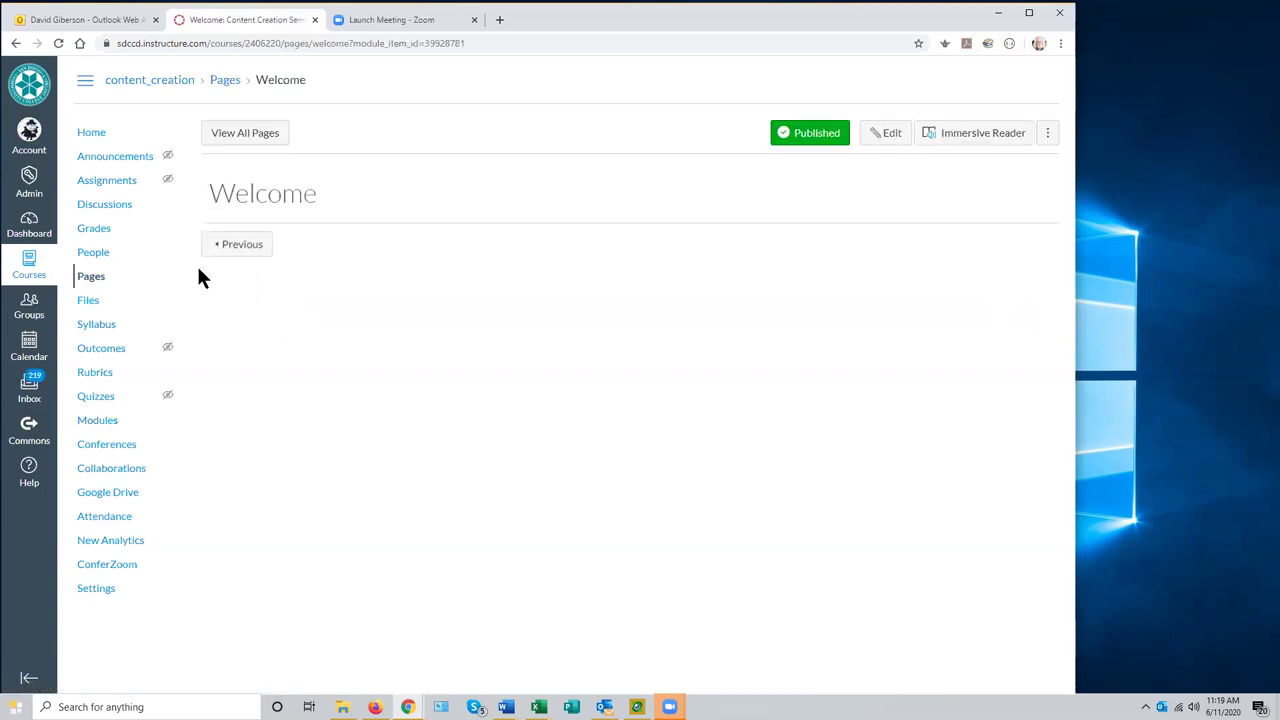
- Open the Welcome page from the course Pages list and put it in edit mode
{"action": "left_click", "coordinate": [90, 287]}
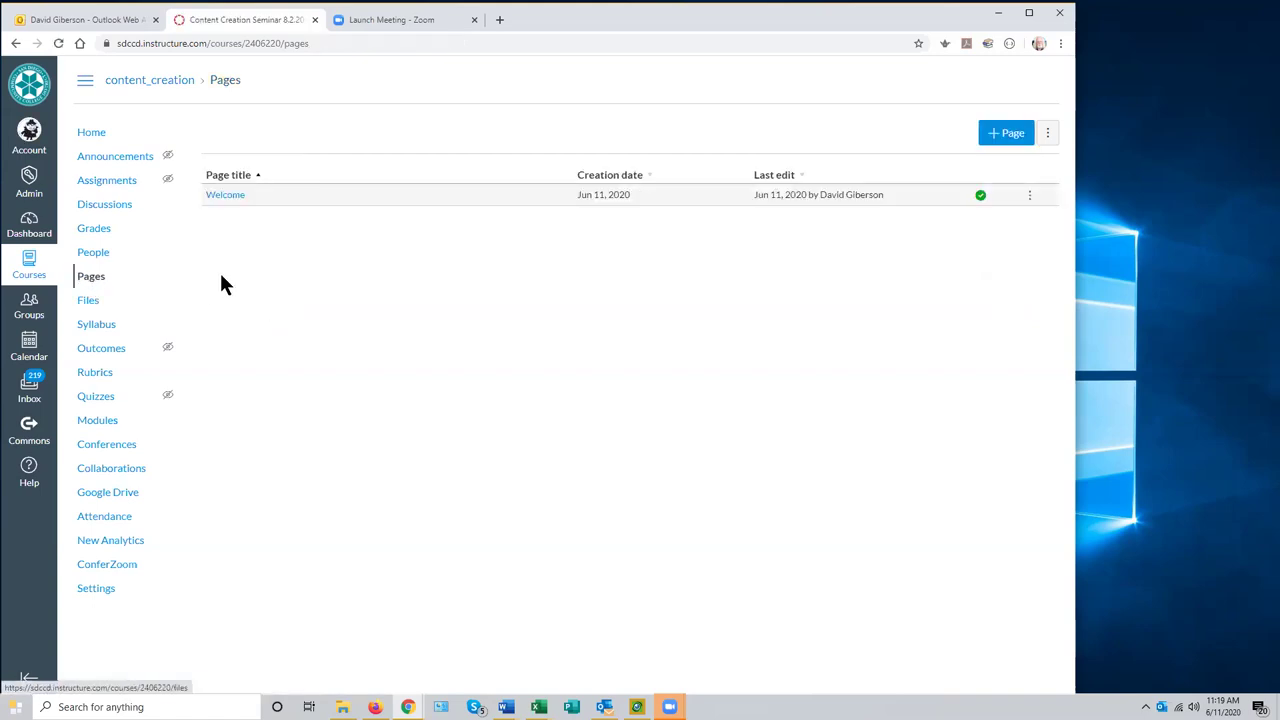
{"action": "left_click", "coordinate": [231, 197]}
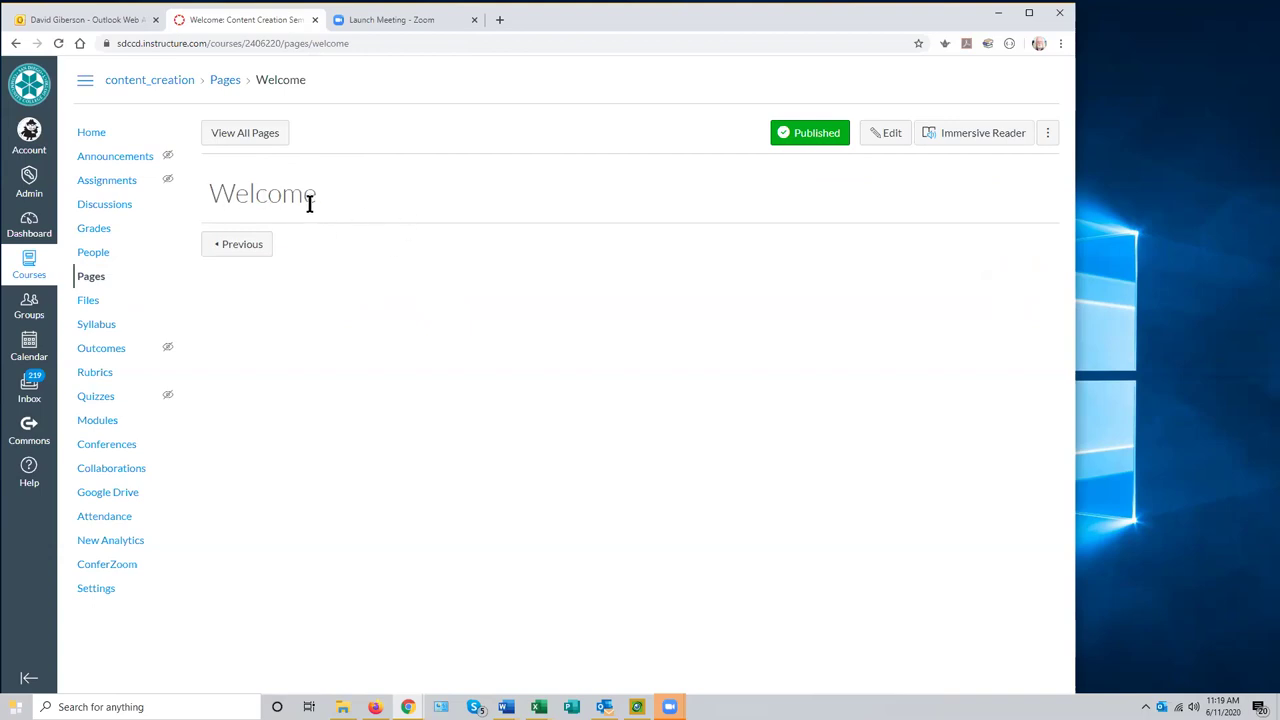
{"action": "left_click", "coordinate": [890, 137]}
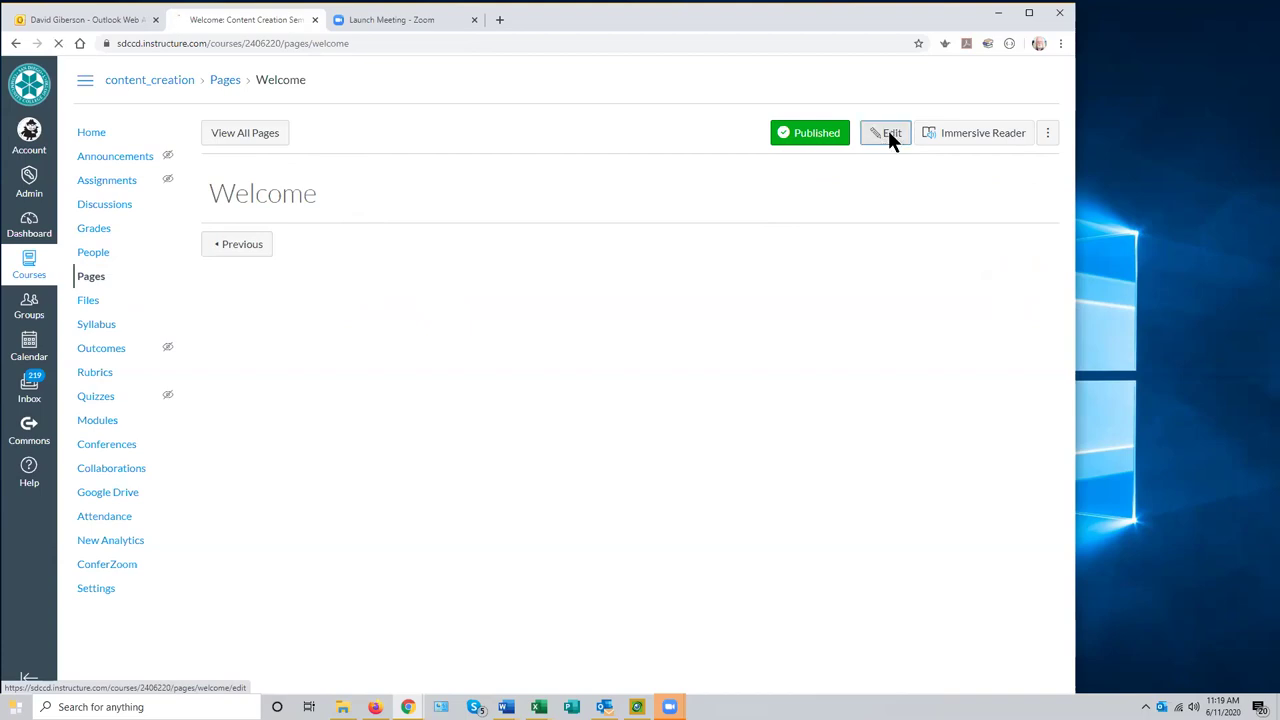
- Type 'Welcome to Introduction to Screencasting' into the empty page body
{"action": "left_click", "coordinate": [303, 262]}
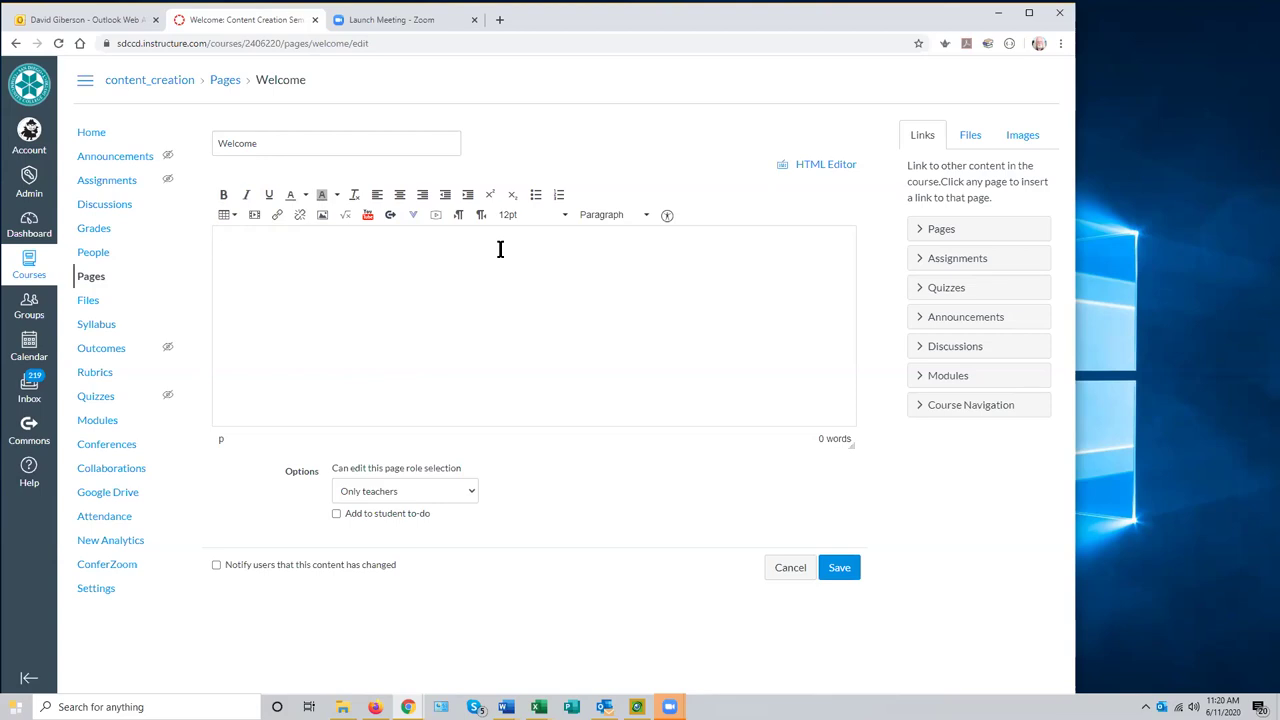
{"action": "type", "text": "Welc"}
{"action": "type", "text": "ome to Introduction to Sc"}
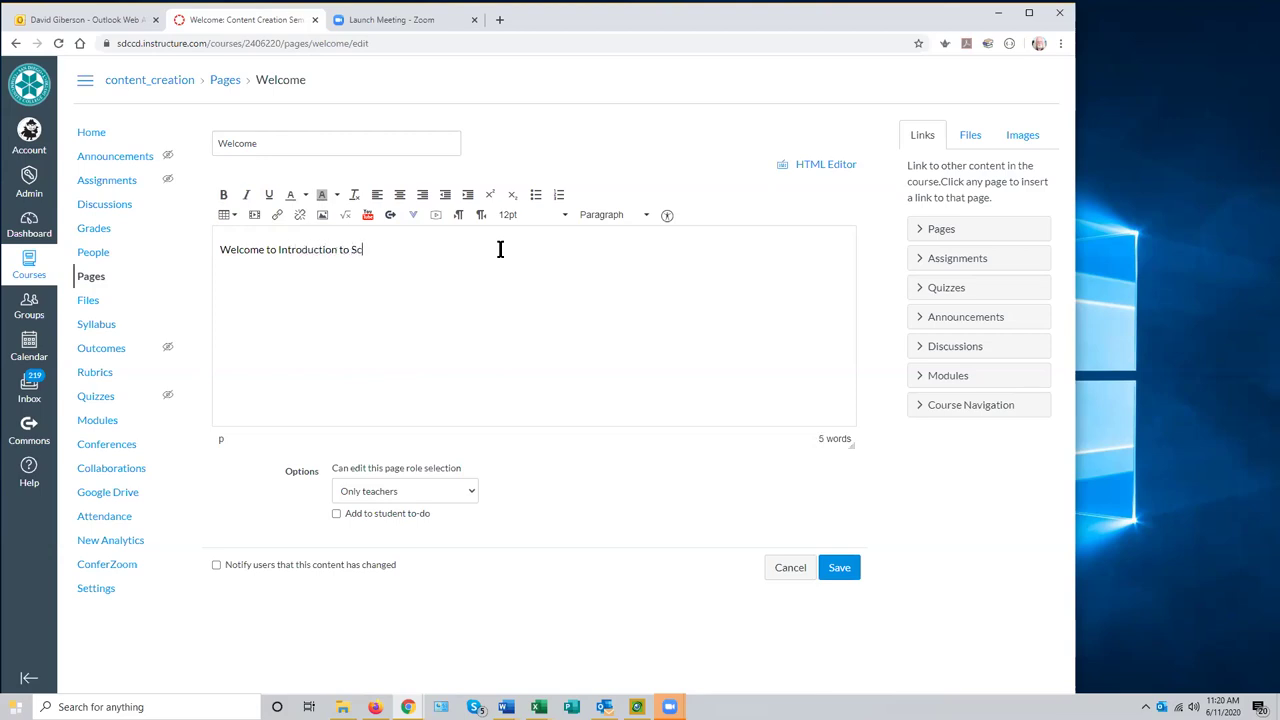
{"action": "type", "text": "reencasting"}
- Highlight the full 'Welcome to Introduction to Screencasting' line, reselecting it after clearing once
{"action": "left_click_drag", "start_coordinate": [418, 251], "coordinate": [194, 251]}
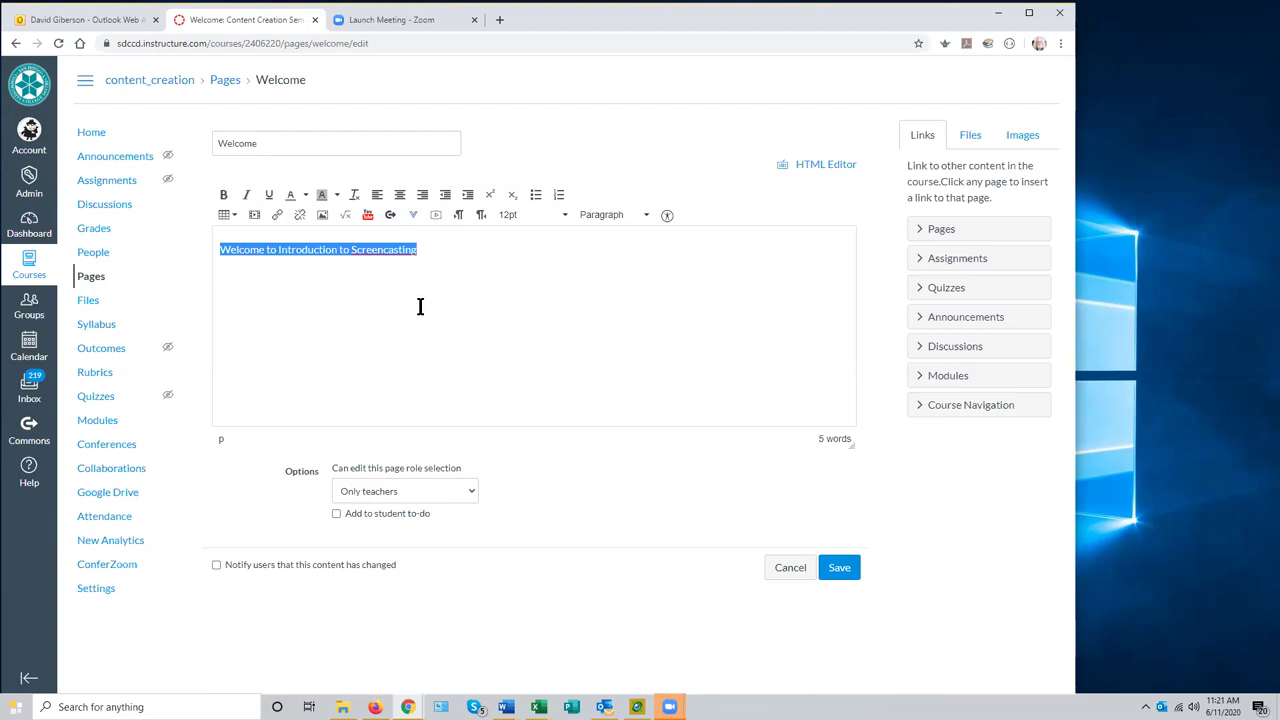
{"action": "left_click", "coordinate": [430, 255]}
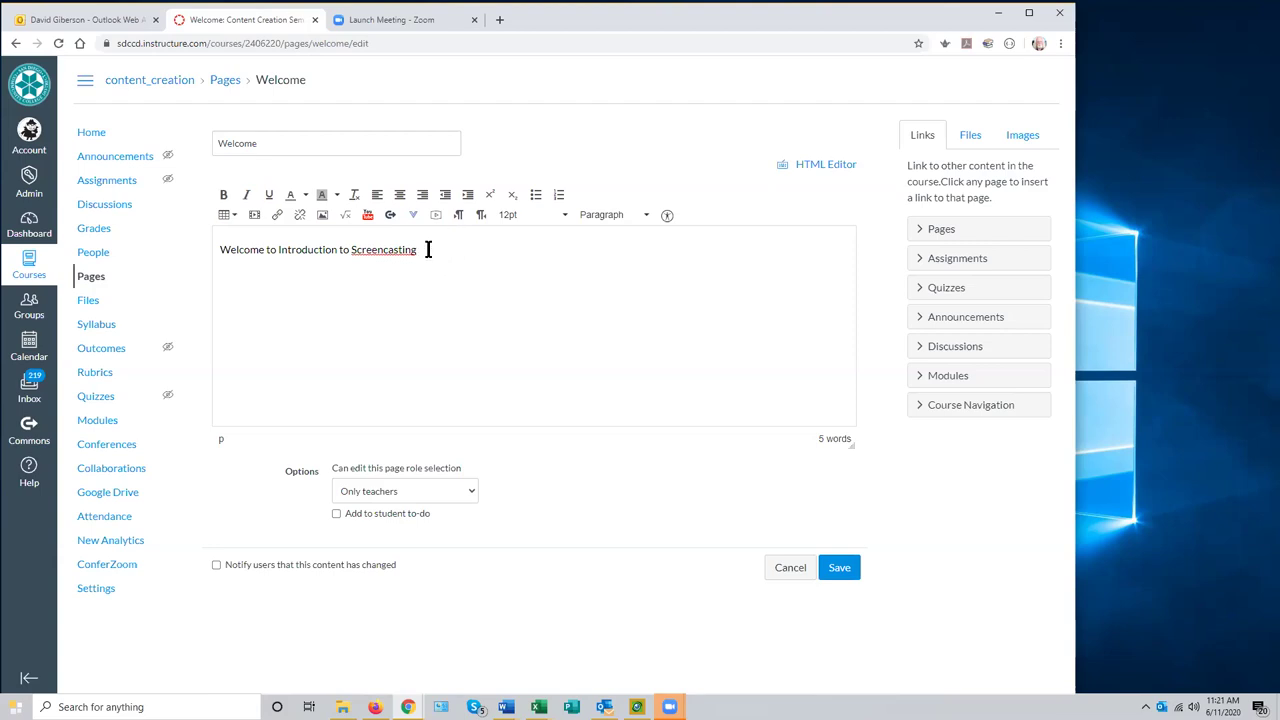
{"action": "left_click_drag", "start_coordinate": [427, 249], "coordinate": [212, 247]}
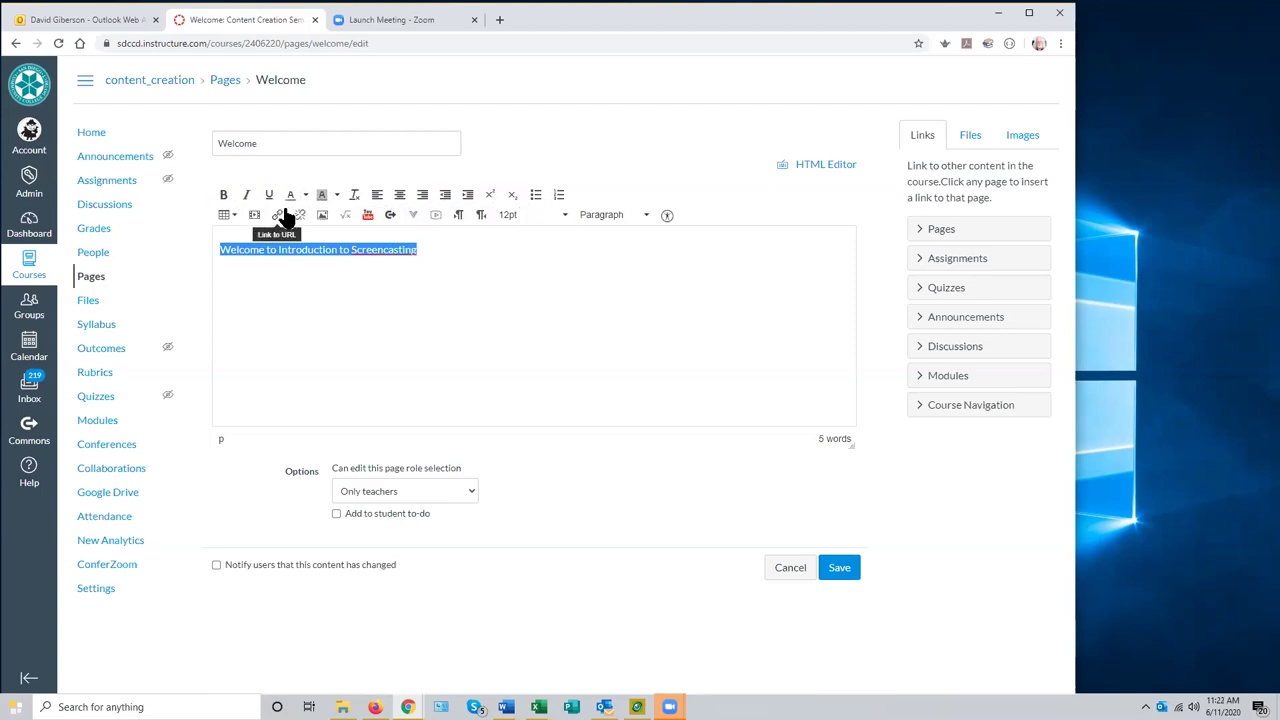
- Make the 'Welcome to Introduction to Screencasting' heading bold and italic, leaving its colours unchanged
{"action": "left_click", "coordinate": [224, 196]}
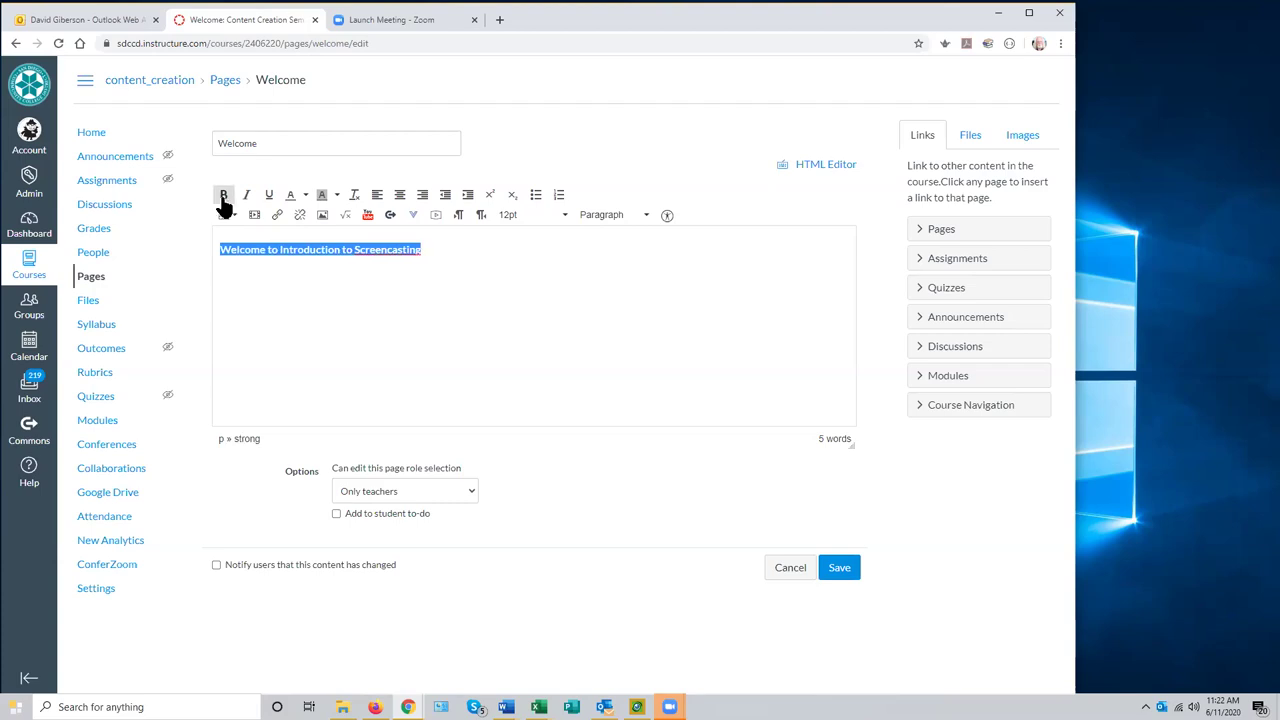
{"action": "left_click", "coordinate": [247, 196]}
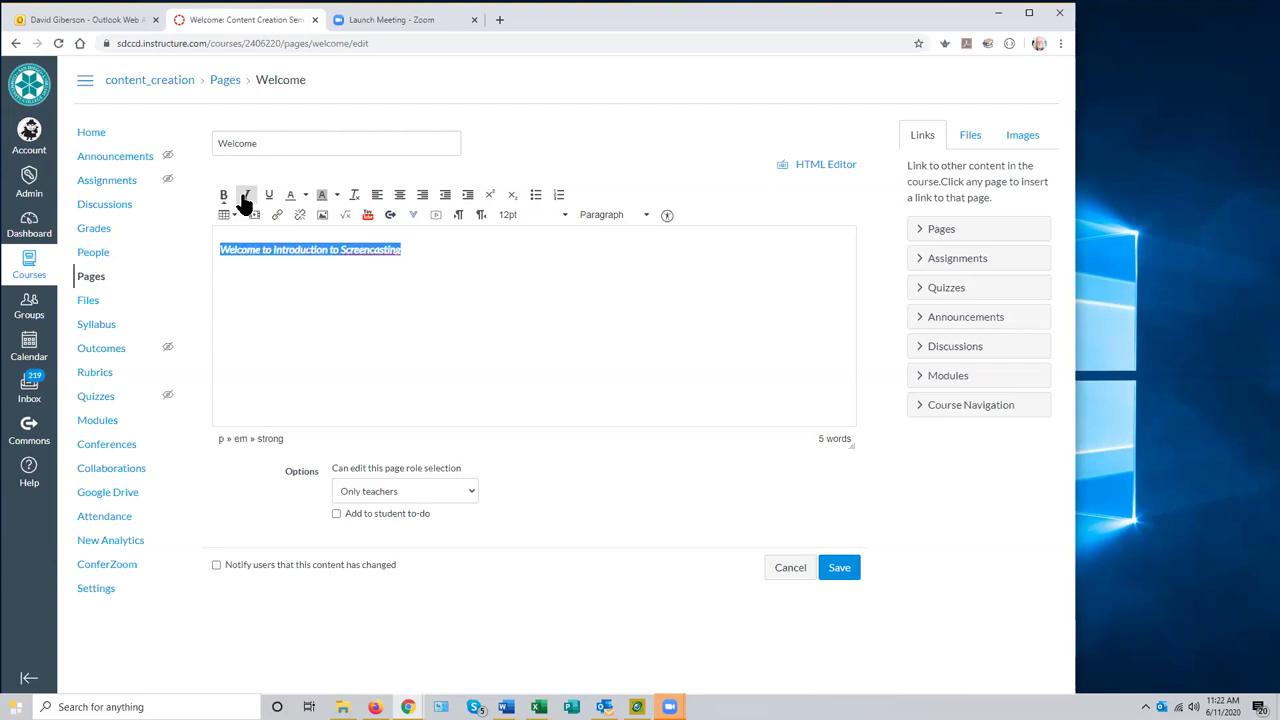
{"action": "left_click", "coordinate": [306, 198]}
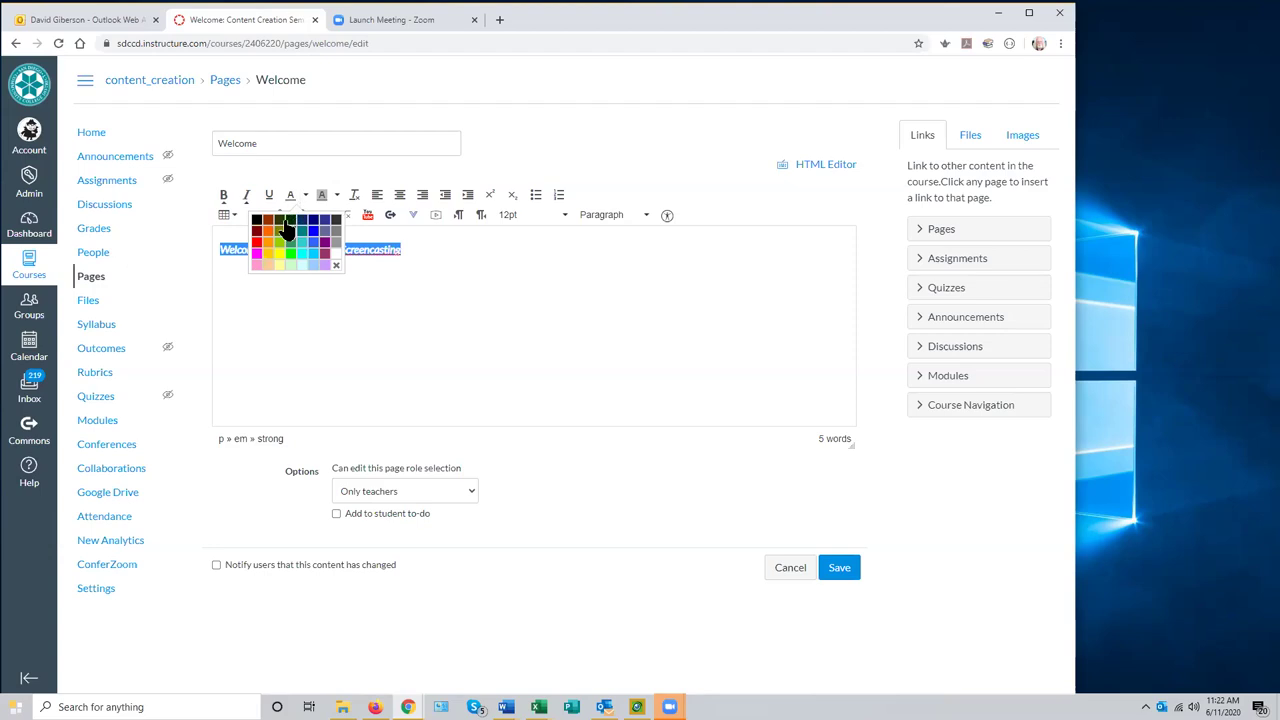
{"action": "left_click", "coordinate": [337, 194]}
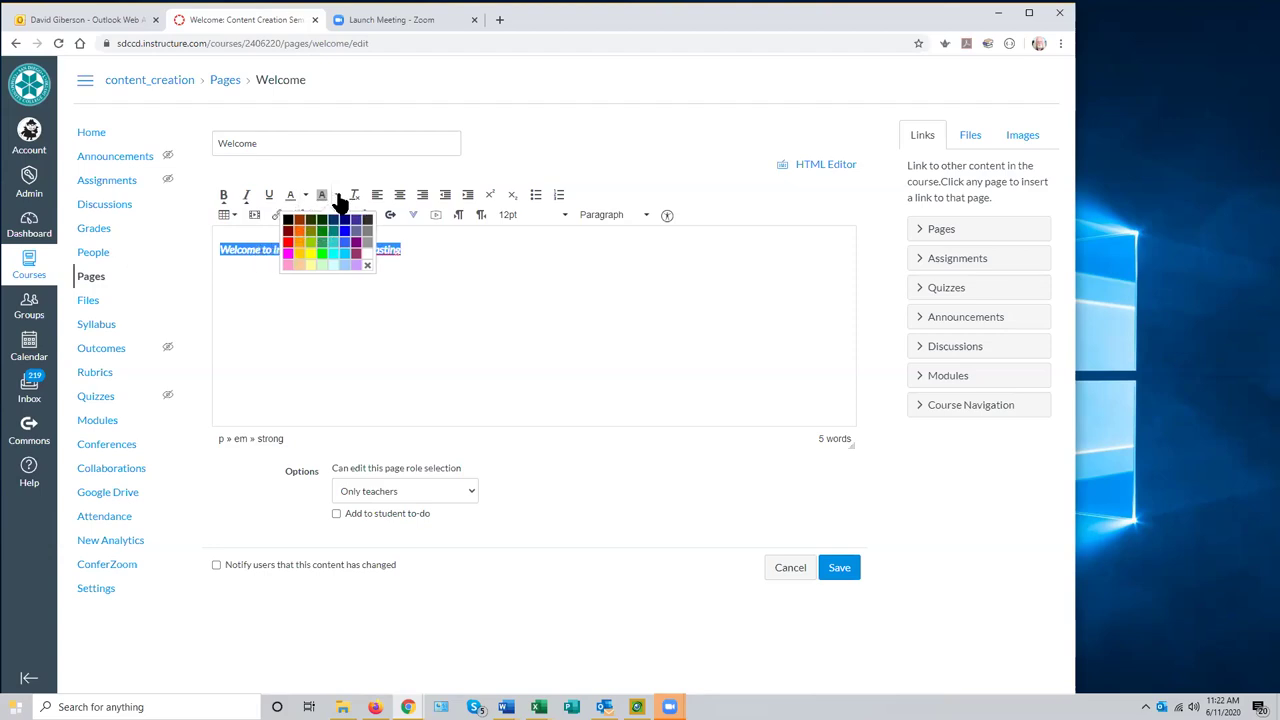
{"action": "left_click", "coordinate": [389, 312]}
- Reselect the heading and set its font size to 24pt
{"action": "left_click_drag", "start_coordinate": [406, 250], "coordinate": [219, 251]}
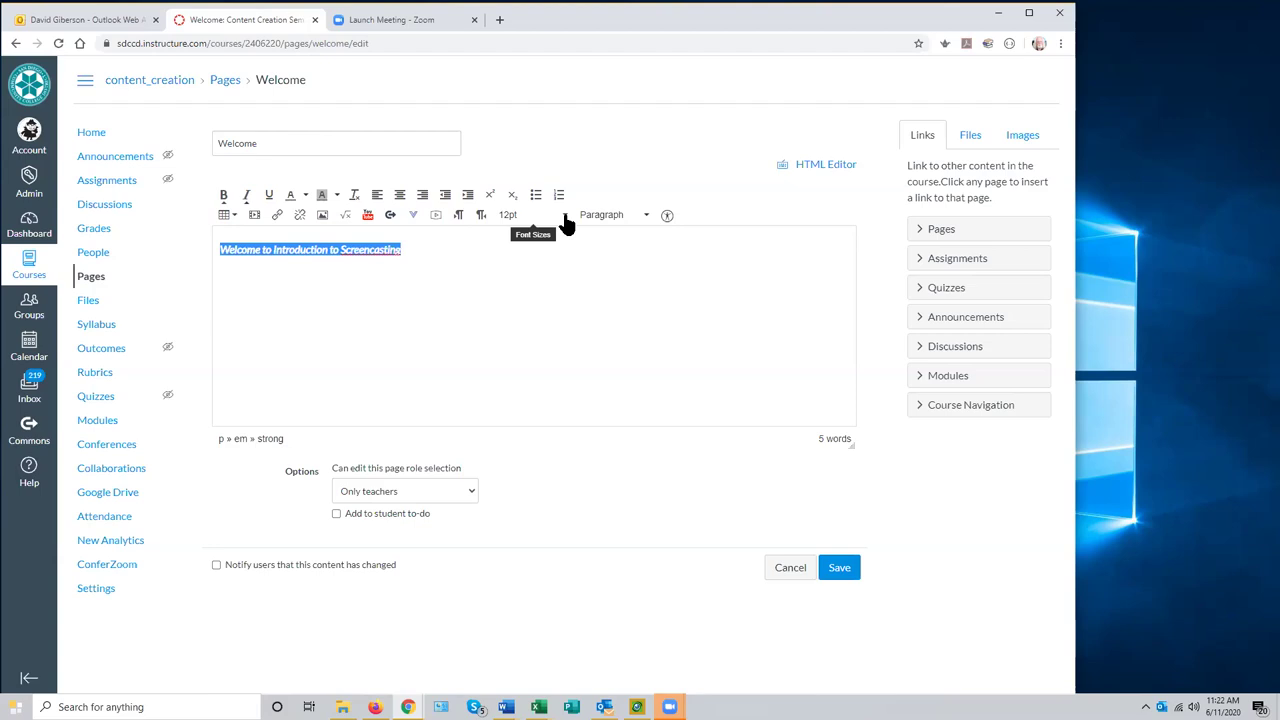
{"action": "left_click", "coordinate": [565, 218]}
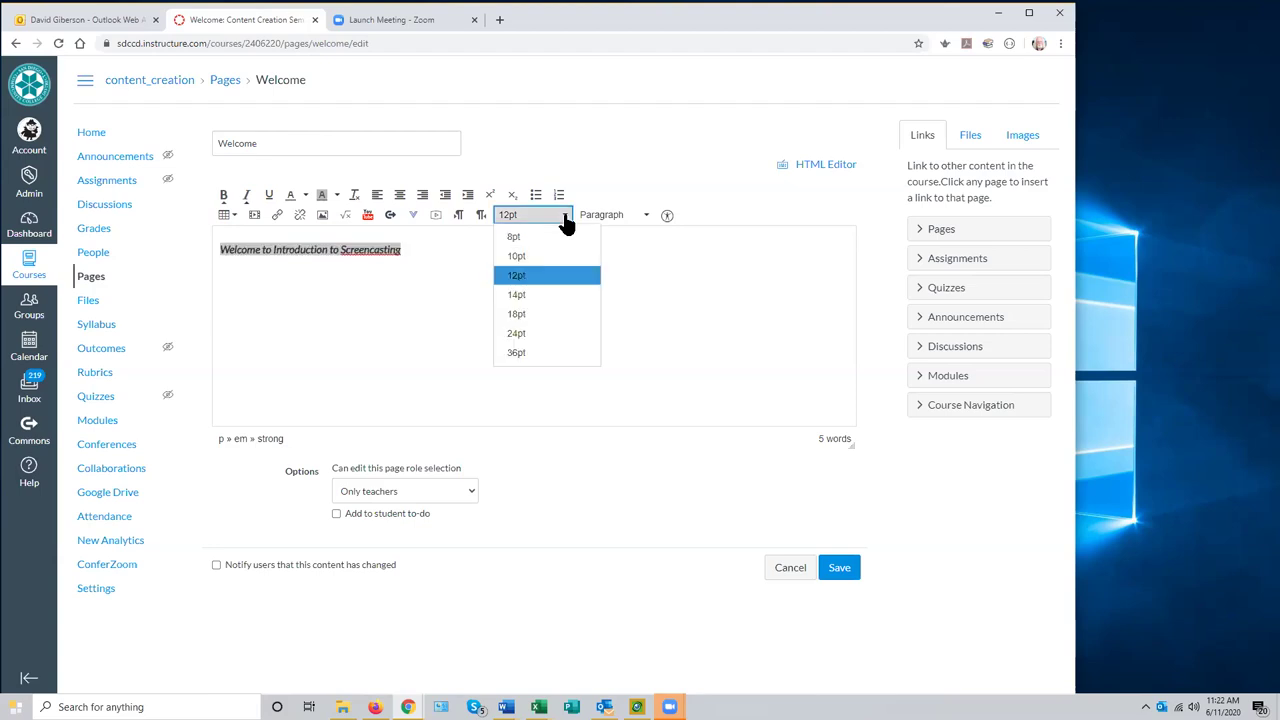
{"action": "left_click", "coordinate": [521, 335]}
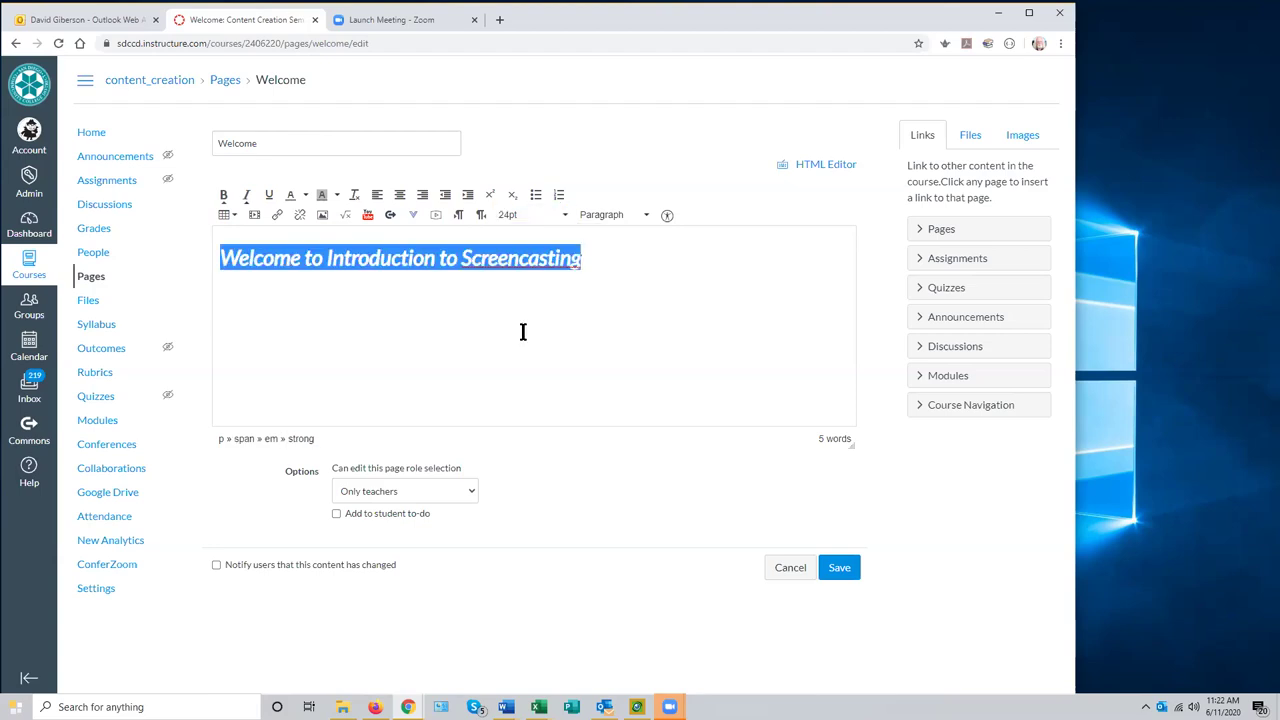
{"action": "left_click", "coordinate": [587, 255]}
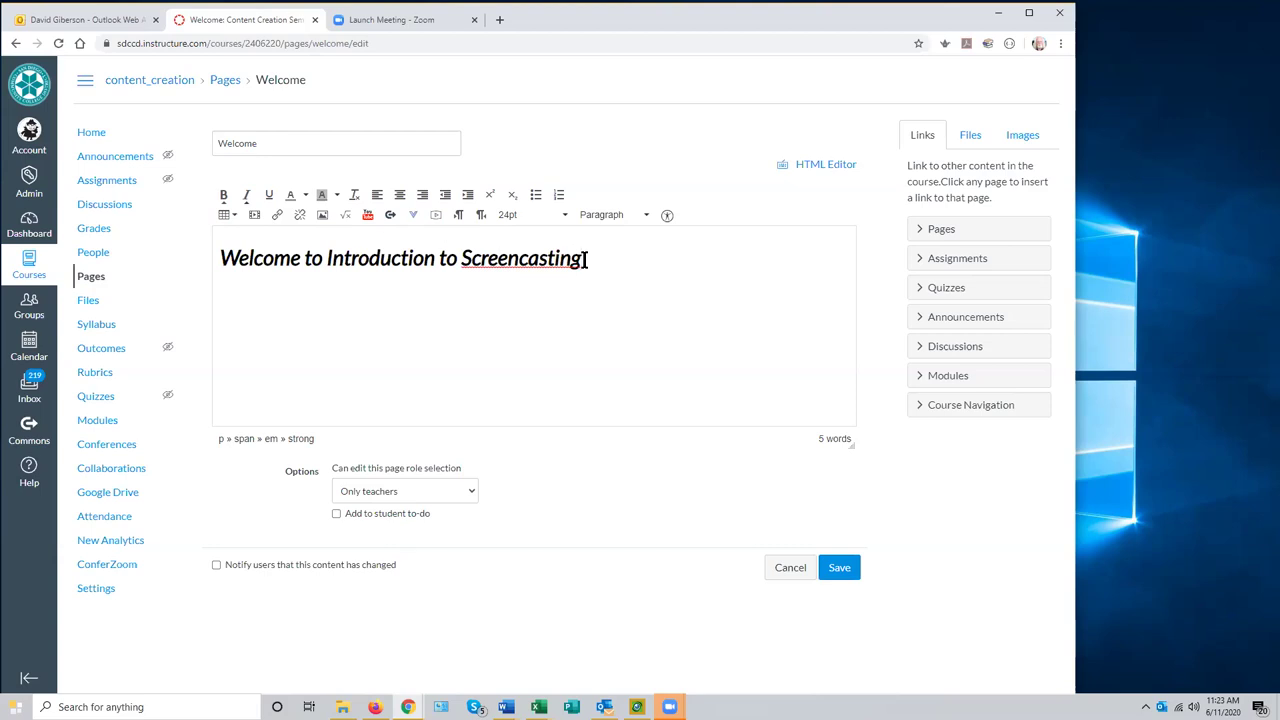
- Center the 'Welcome to Introduction to Screencasting' heading and place the caret after it
{"action": "double_click", "coordinate": [543, 258]}
{"action": "left_click_drag", "start_coordinate": [390, 255], "coordinate": [212, 264]}
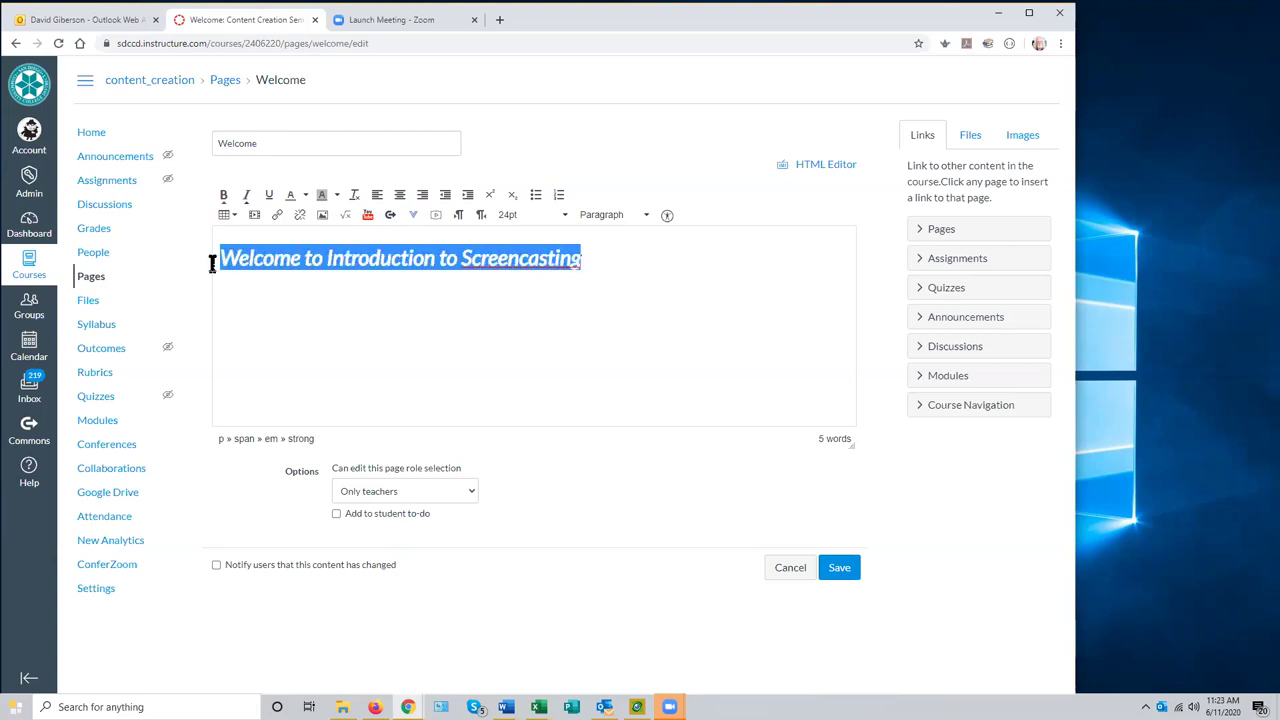
{"action": "left_click", "coordinate": [399, 194]}
{"action": "left_click", "coordinate": [423, 196]}
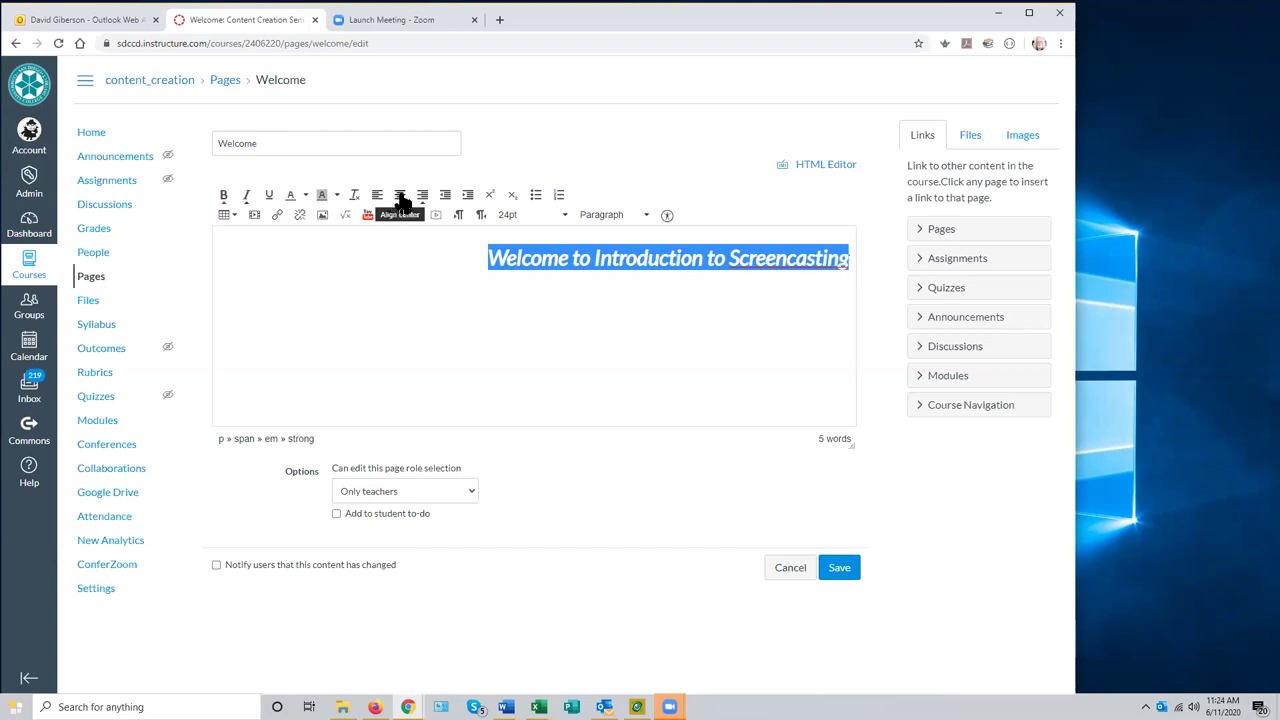
{"action": "left_click", "coordinate": [399, 197]}
{"action": "left_click", "coordinate": [377, 196]}
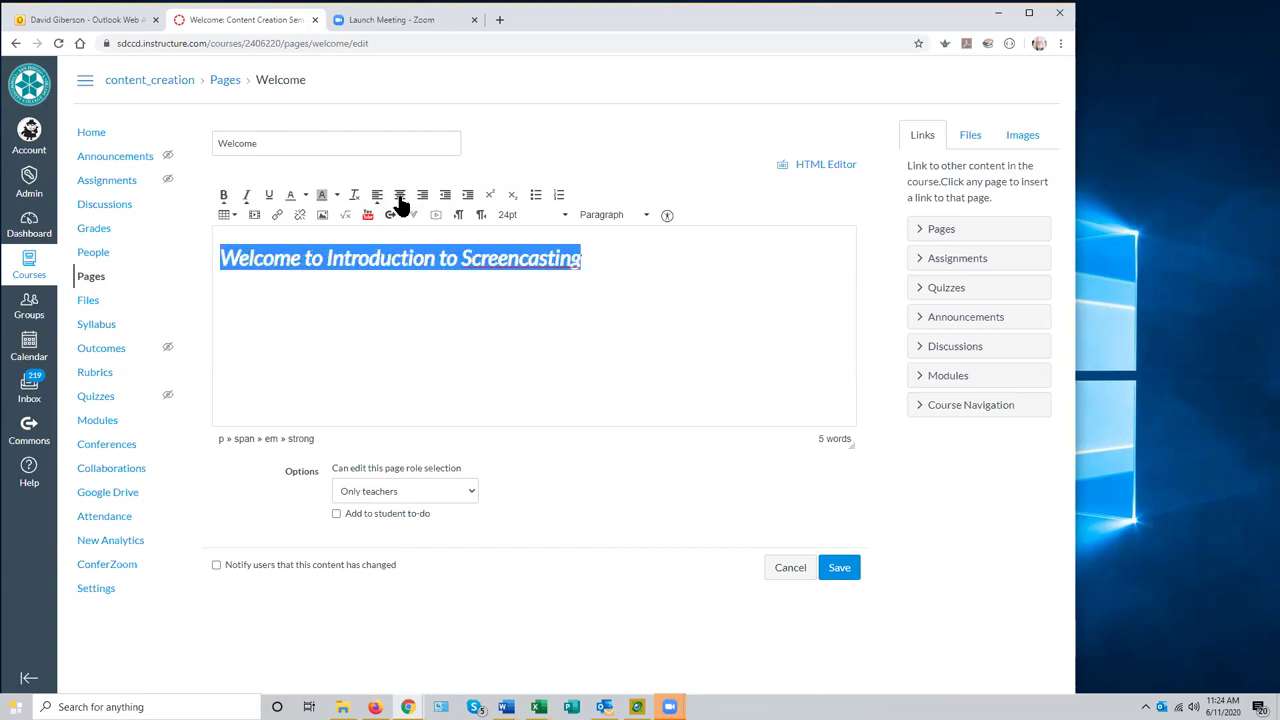
{"action": "left_click", "coordinate": [399, 196]}
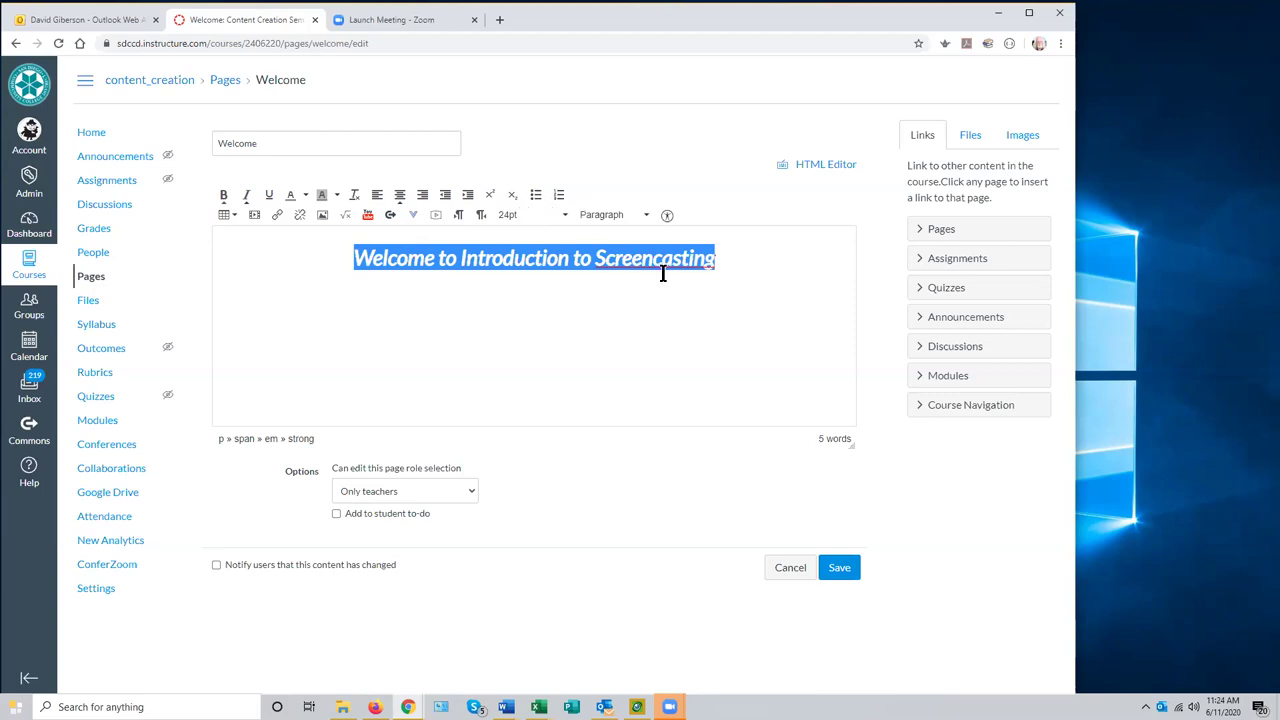
{"action": "left_click", "coordinate": [739, 265]}
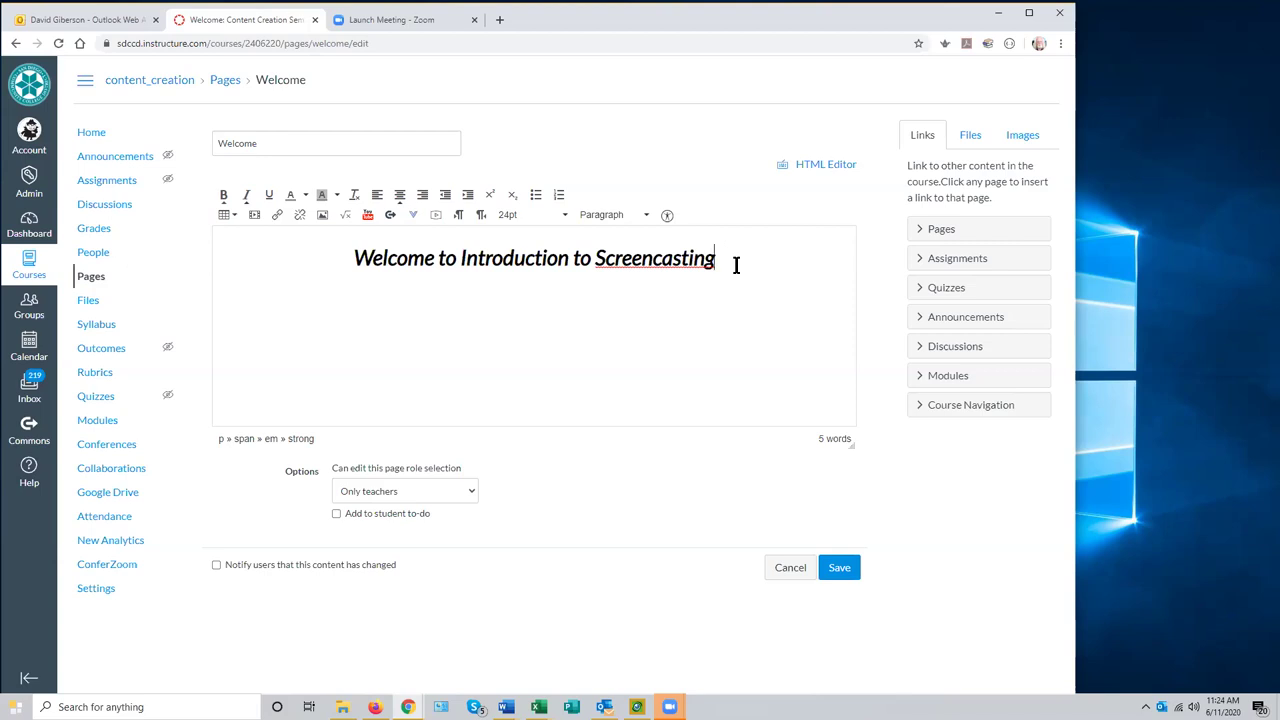
{"action": "key", "text": "Return"}
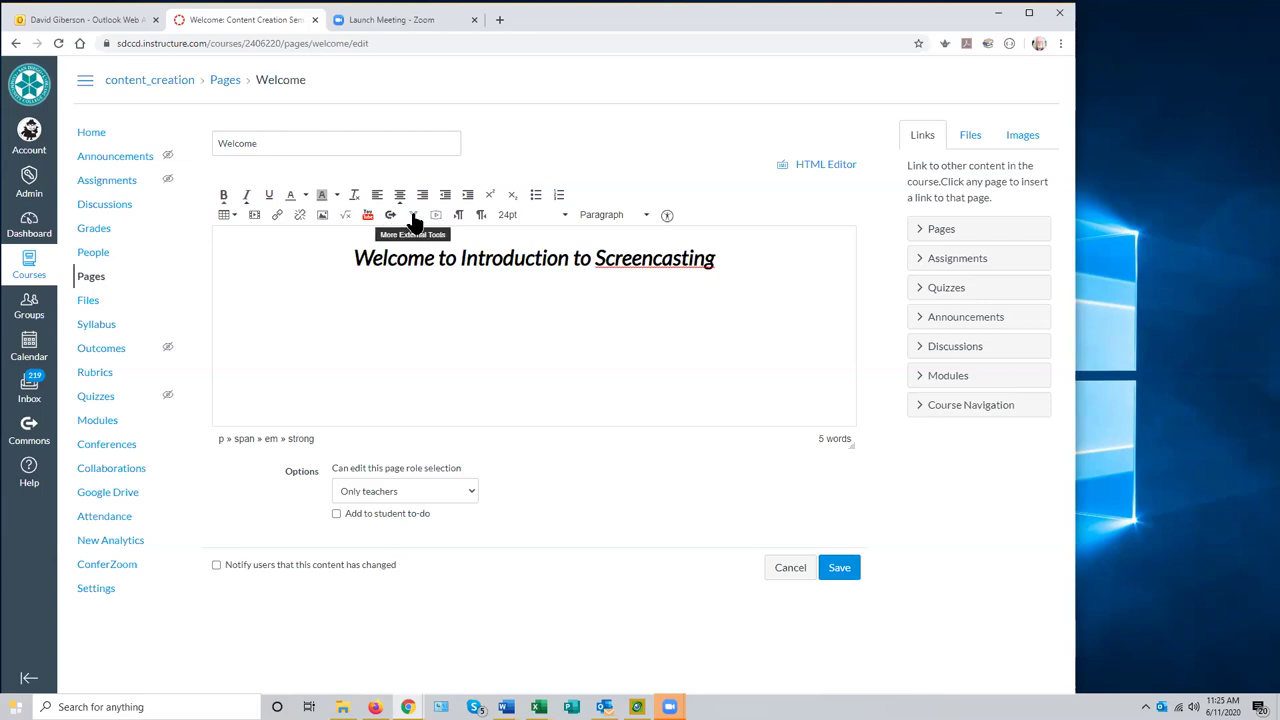
- Open the Record/Upload Media dialog after briefly checking the More External Tools list
{"action": "left_click", "coordinate": [414, 219]}
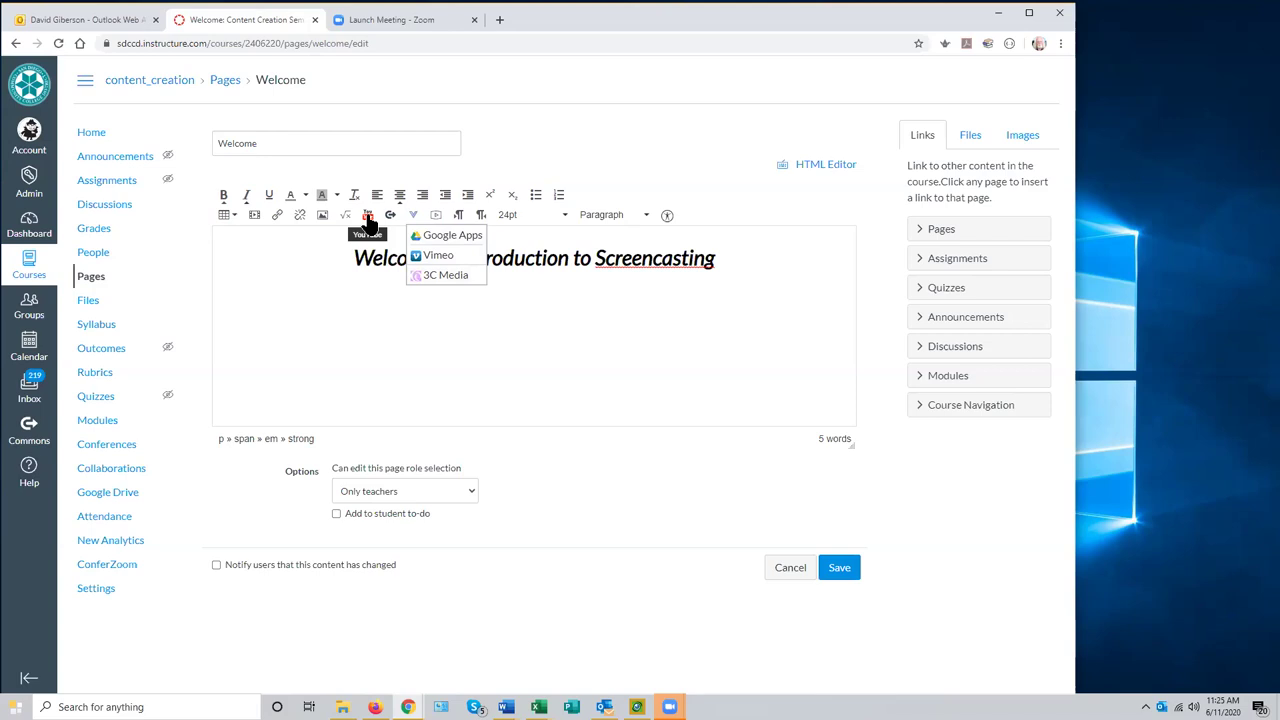
{"action": "left_click", "coordinate": [302, 298]}
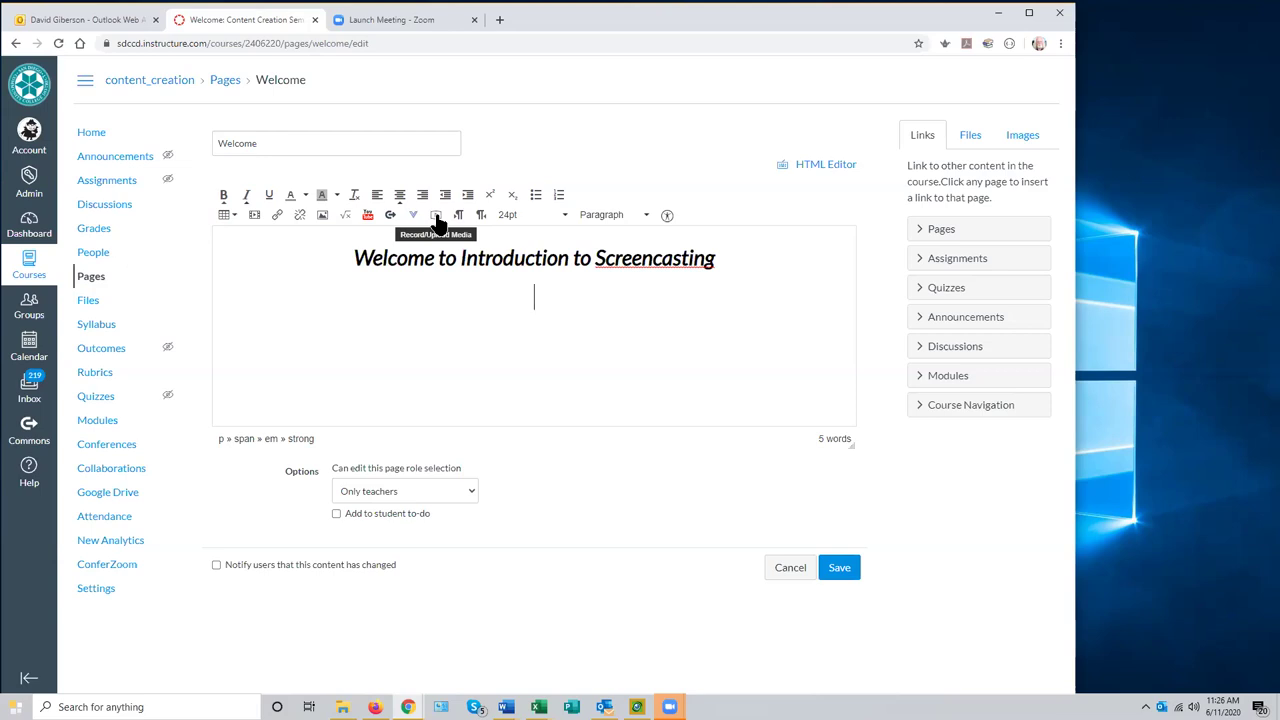
{"action": "left_click", "coordinate": [437, 220]}
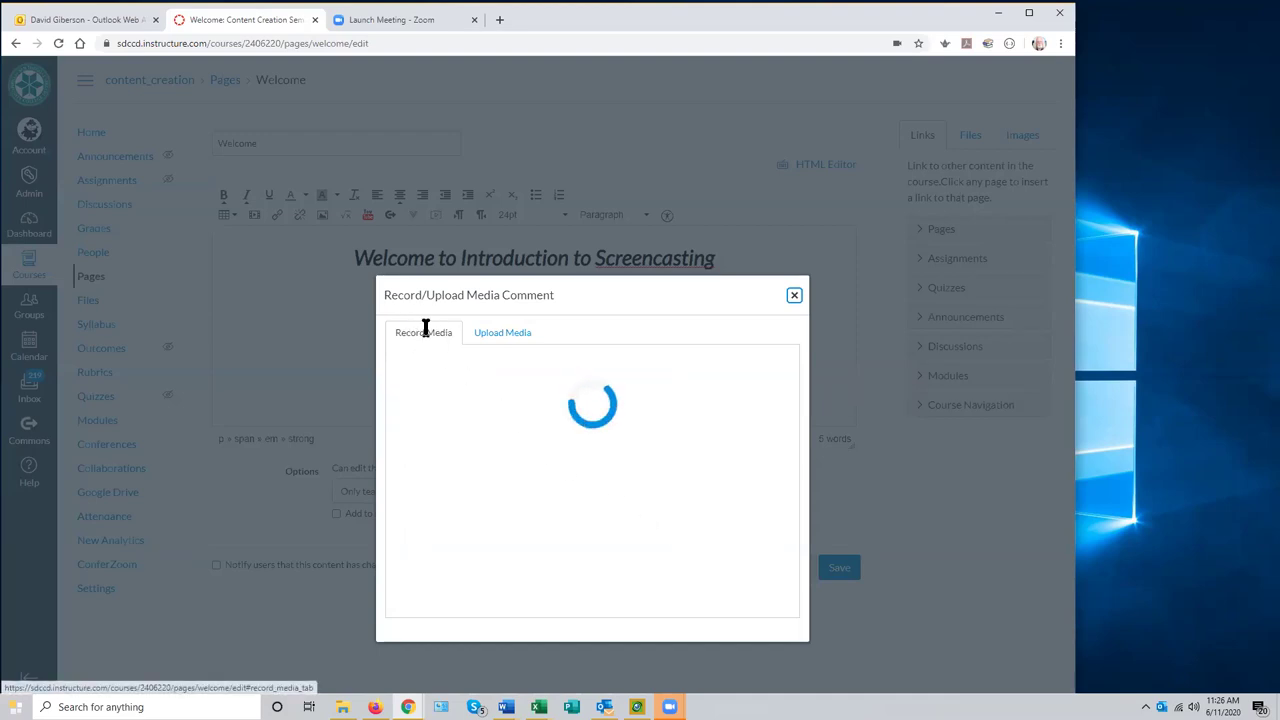
- Close the Record/Upload Media Comment dialog
{"action": "left_click", "coordinate": [793, 298]}
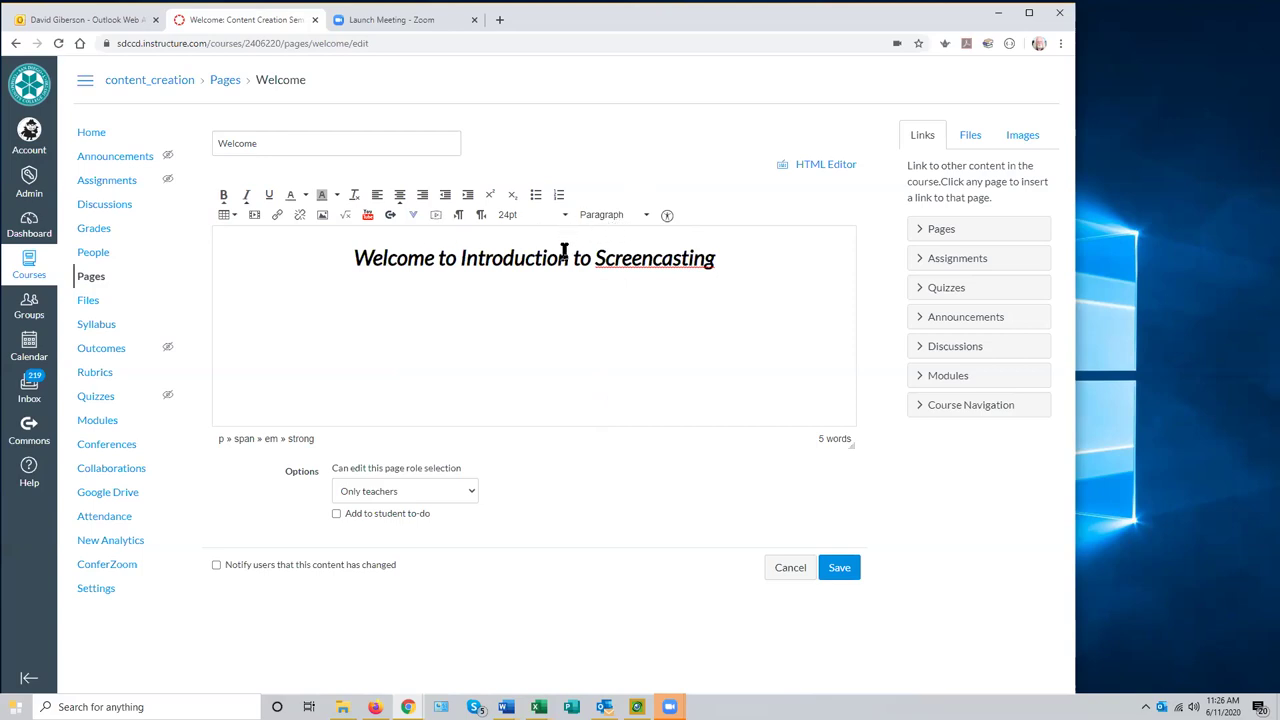
- Insert a blank line above the 'Welcome to Introduction to Screencasting' heading
{"action": "left_click", "coordinate": [487, 289]}
{"action": "left_click", "coordinate": [354, 256]}
{"action": "key", "text": "Return"}
{"action": "left_click", "coordinate": [491, 256]}
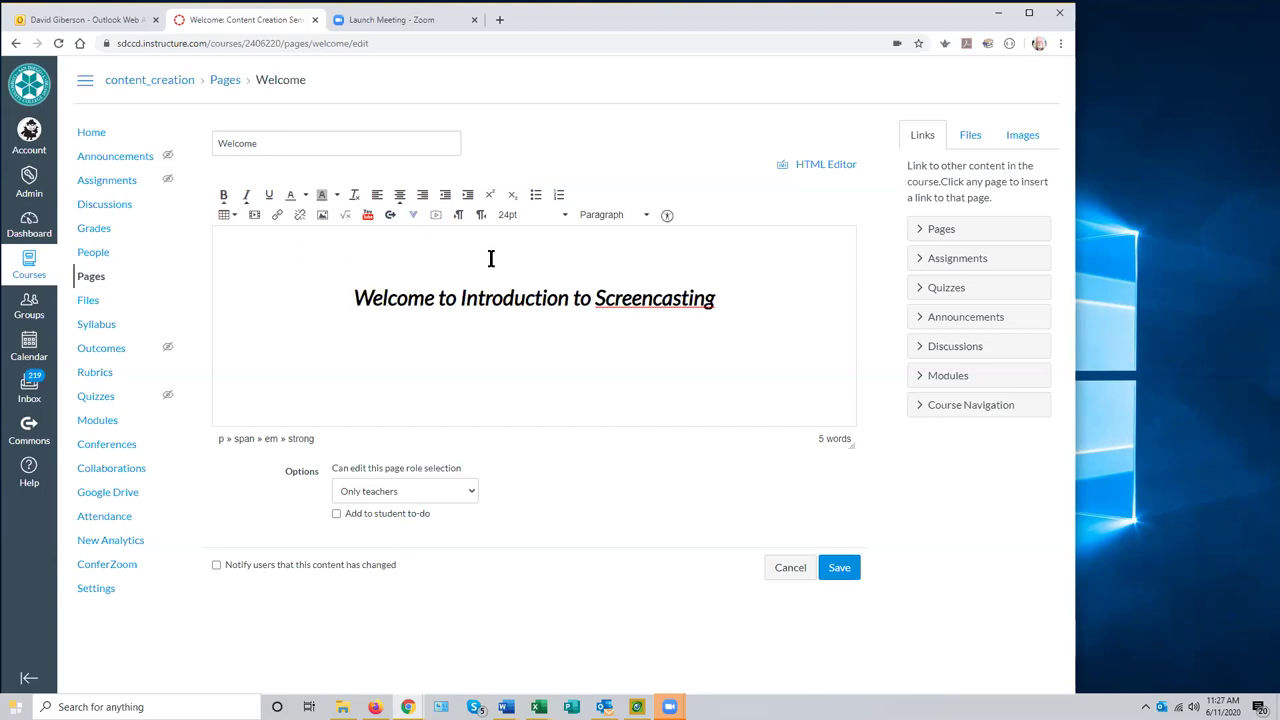
{"action": "left_click", "coordinate": [353, 296]}
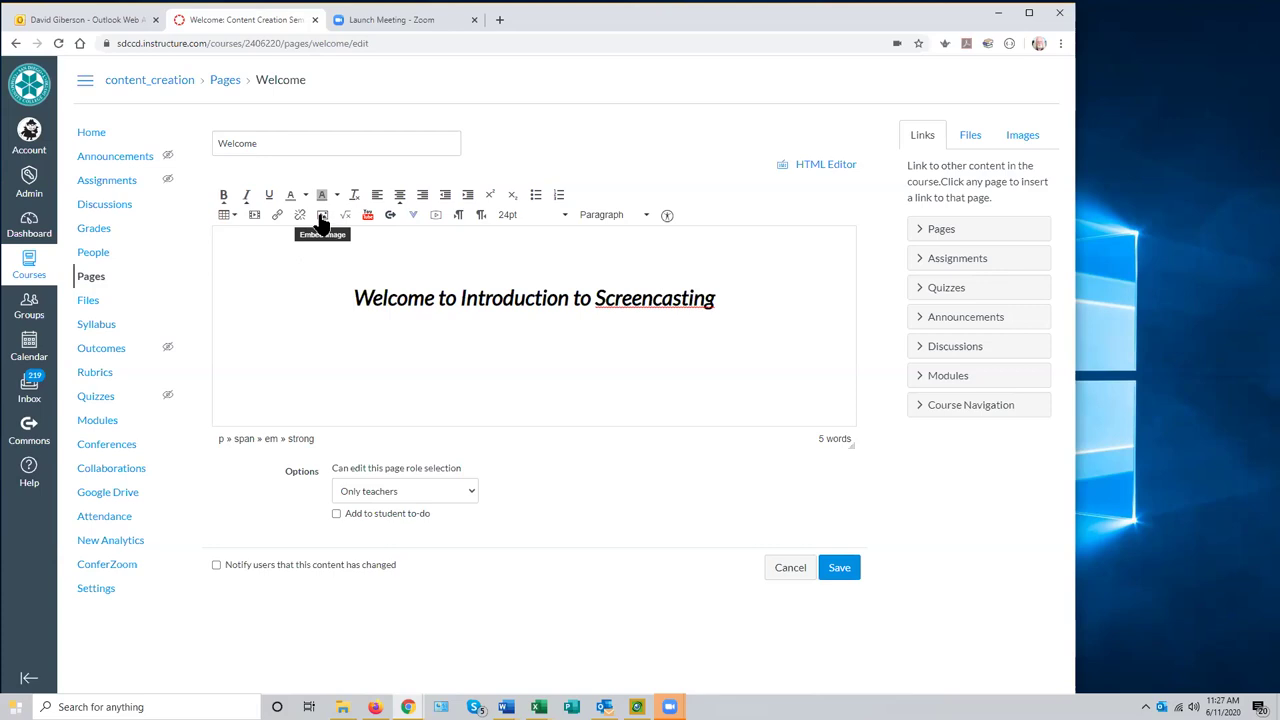
- Open Insert / Edit Image and switch to the Canvas source for course files
{"action": "left_click", "coordinate": [322, 216]}
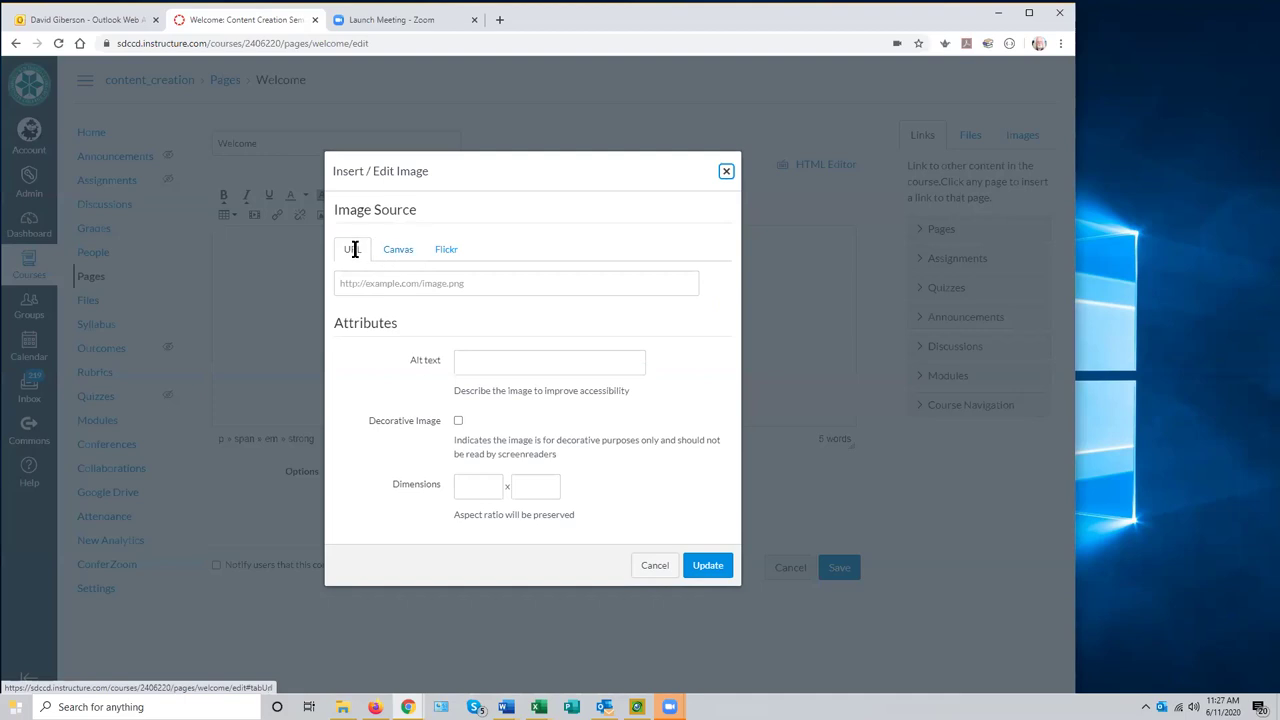
{"action": "left_click", "coordinate": [403, 283]}
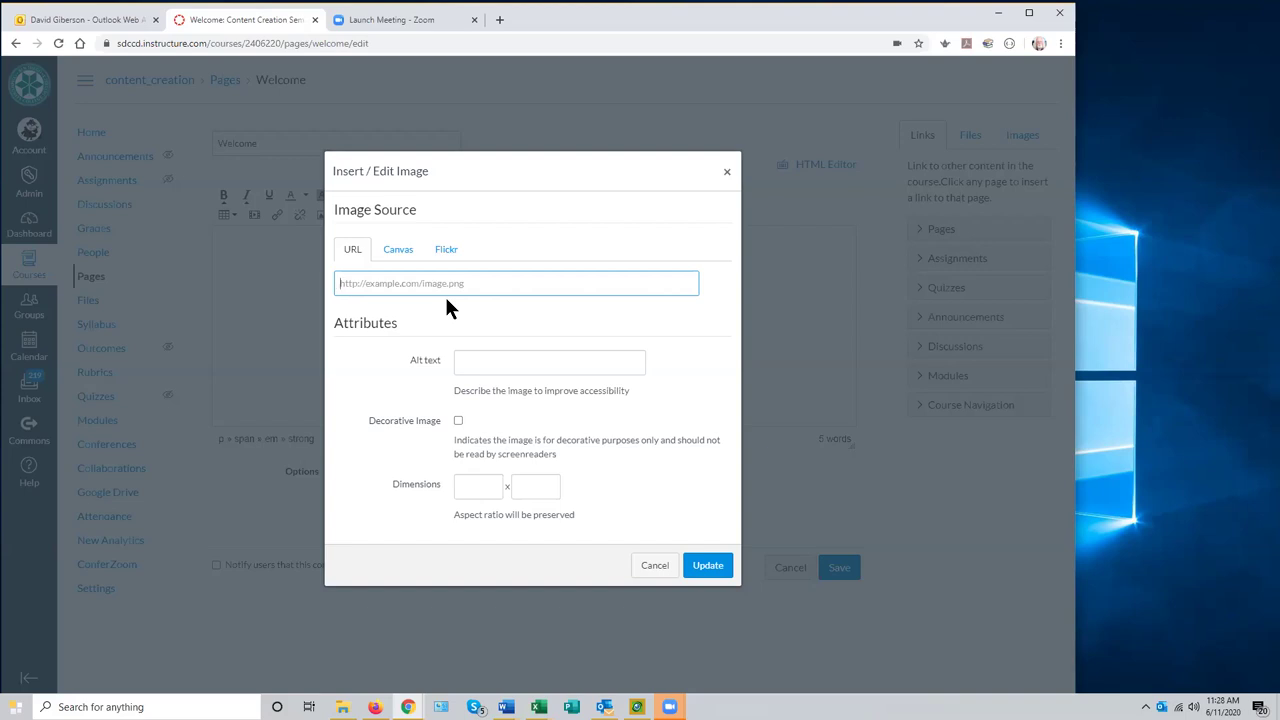
{"action": "left_click", "coordinate": [402, 255]}
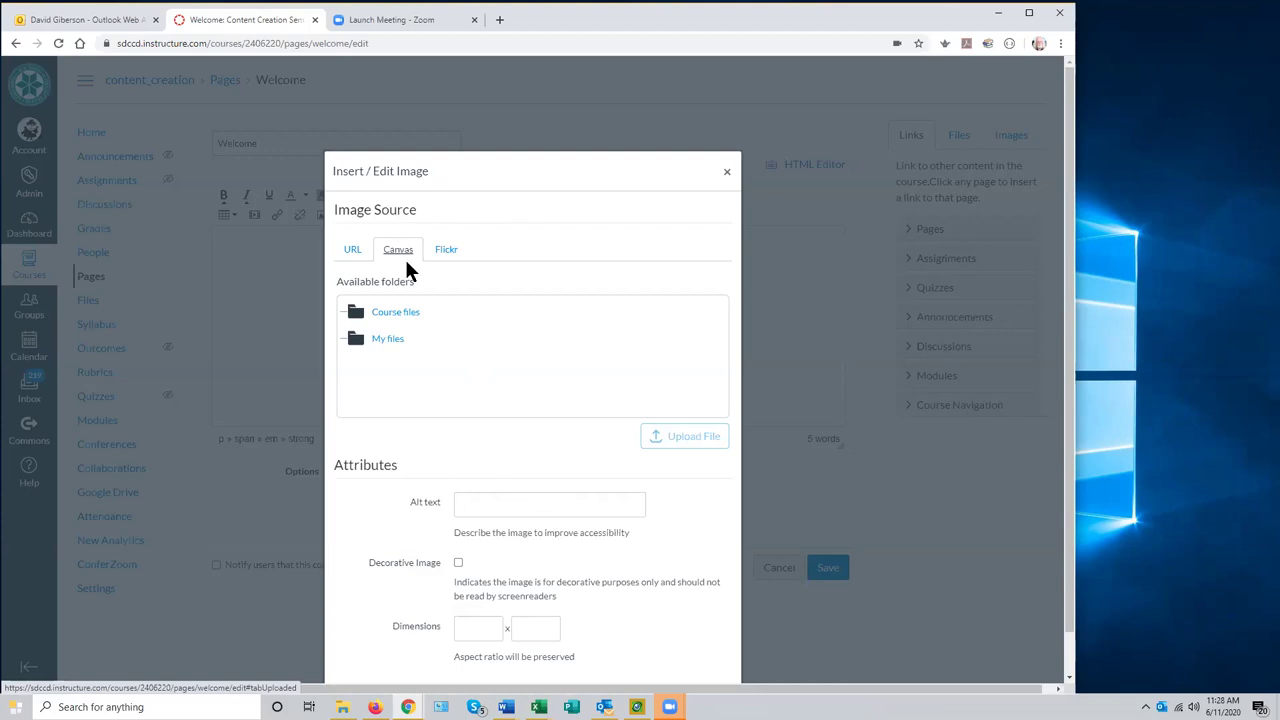
- Select Course files as the destination folder for the image upload
{"action": "left_click", "coordinate": [393, 315]}
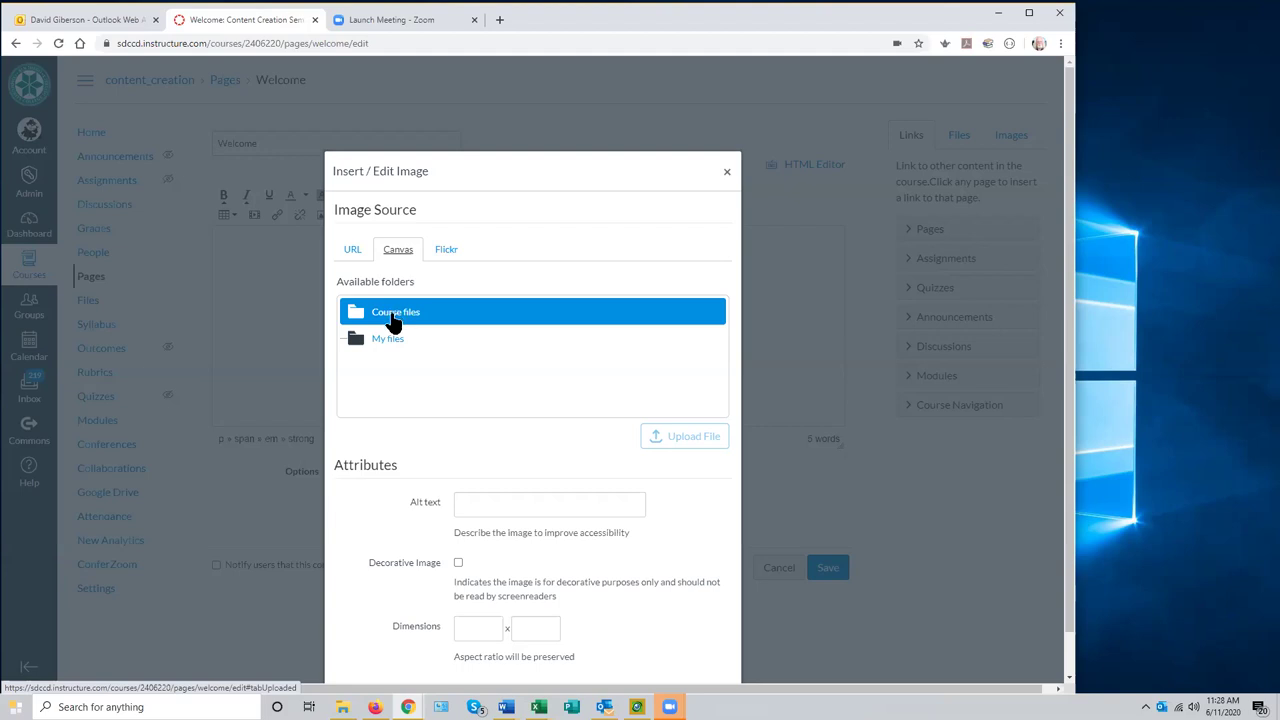
{"action": "left_click", "coordinate": [391, 338]}
{"action": "left_click", "coordinate": [394, 315]}
{"action": "left_click", "coordinate": [391, 337]}
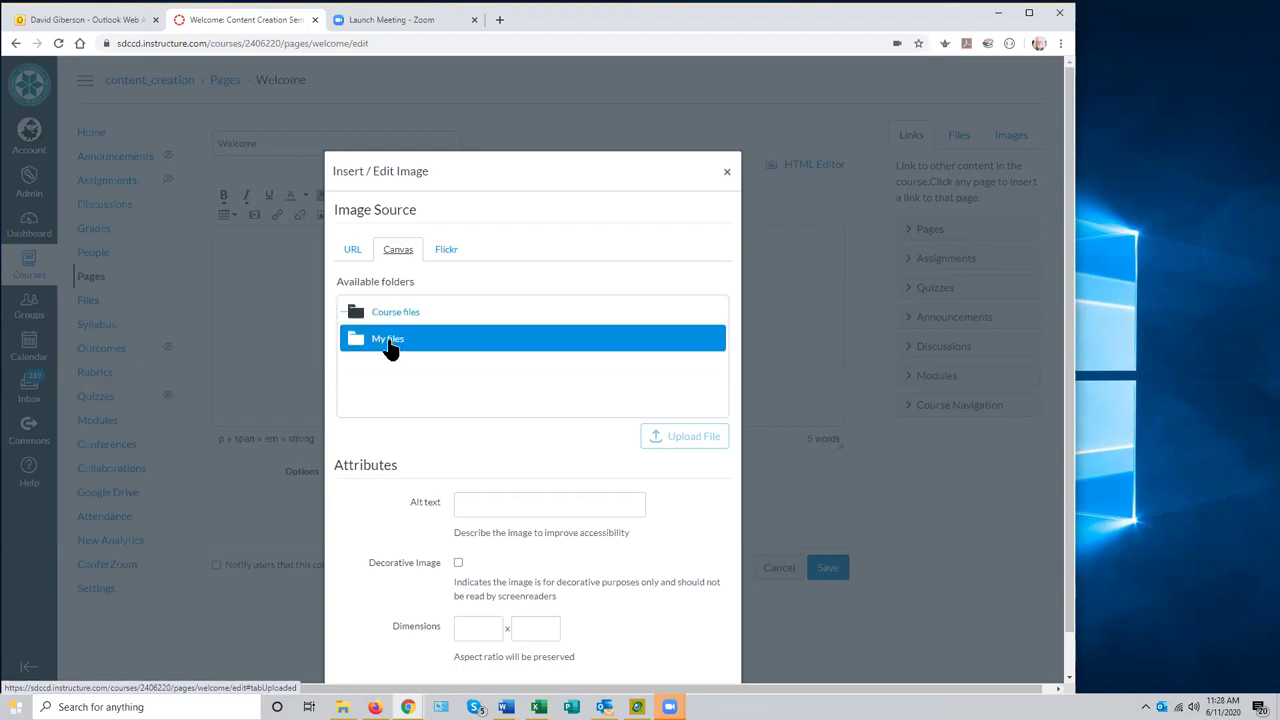
{"action": "left_click", "coordinate": [391, 318]}
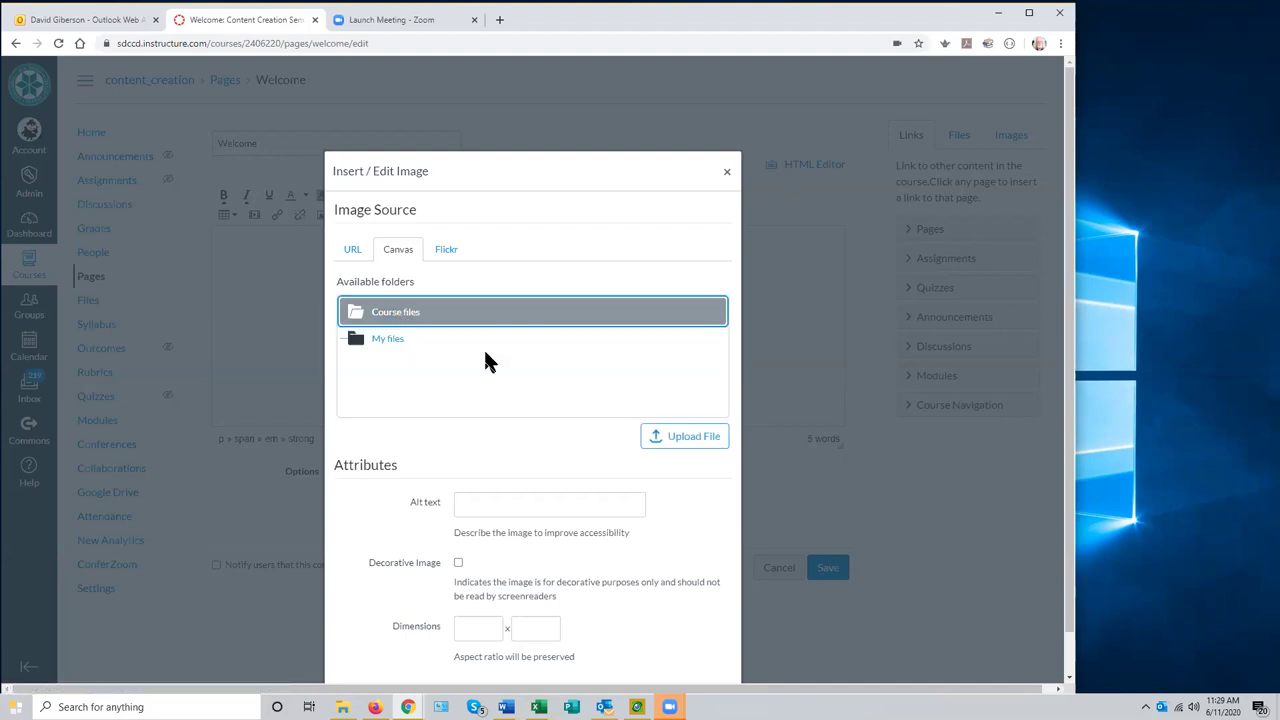
- Upload olp.gif from the Pictures folder into Course files
{"action": "left_click", "coordinate": [684, 442]}
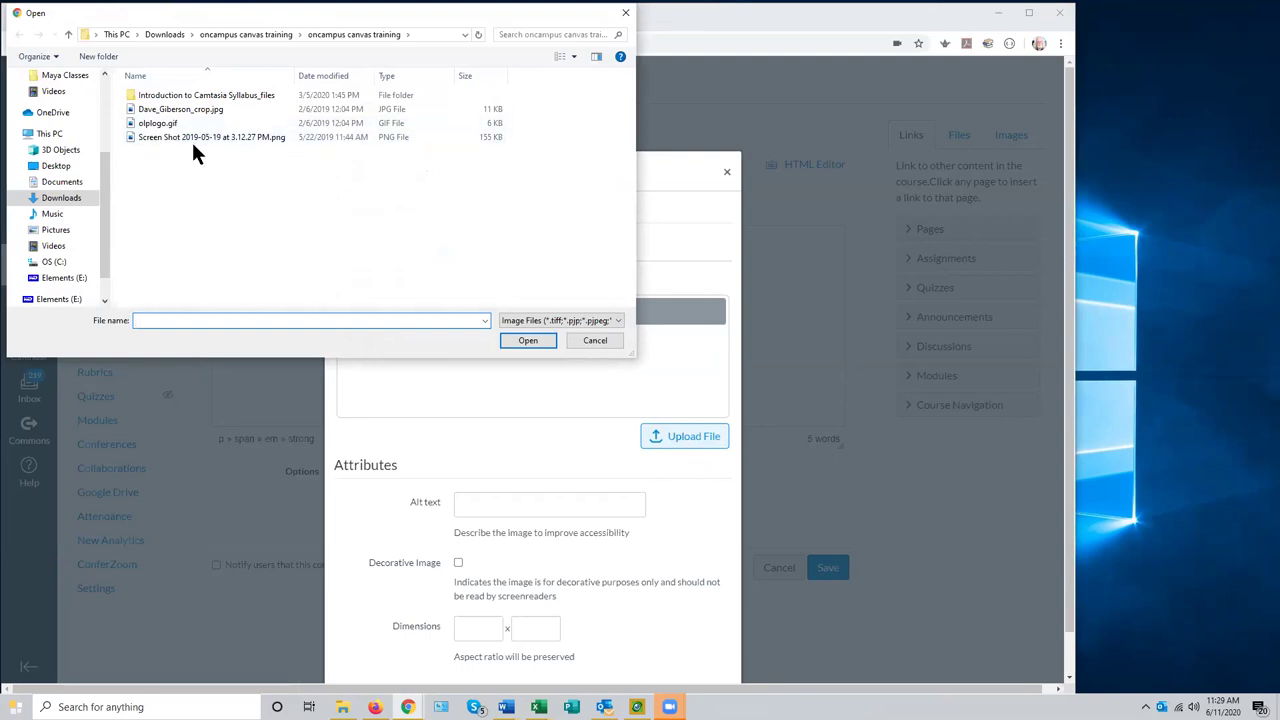
{"action": "left_click", "coordinate": [56, 230]}
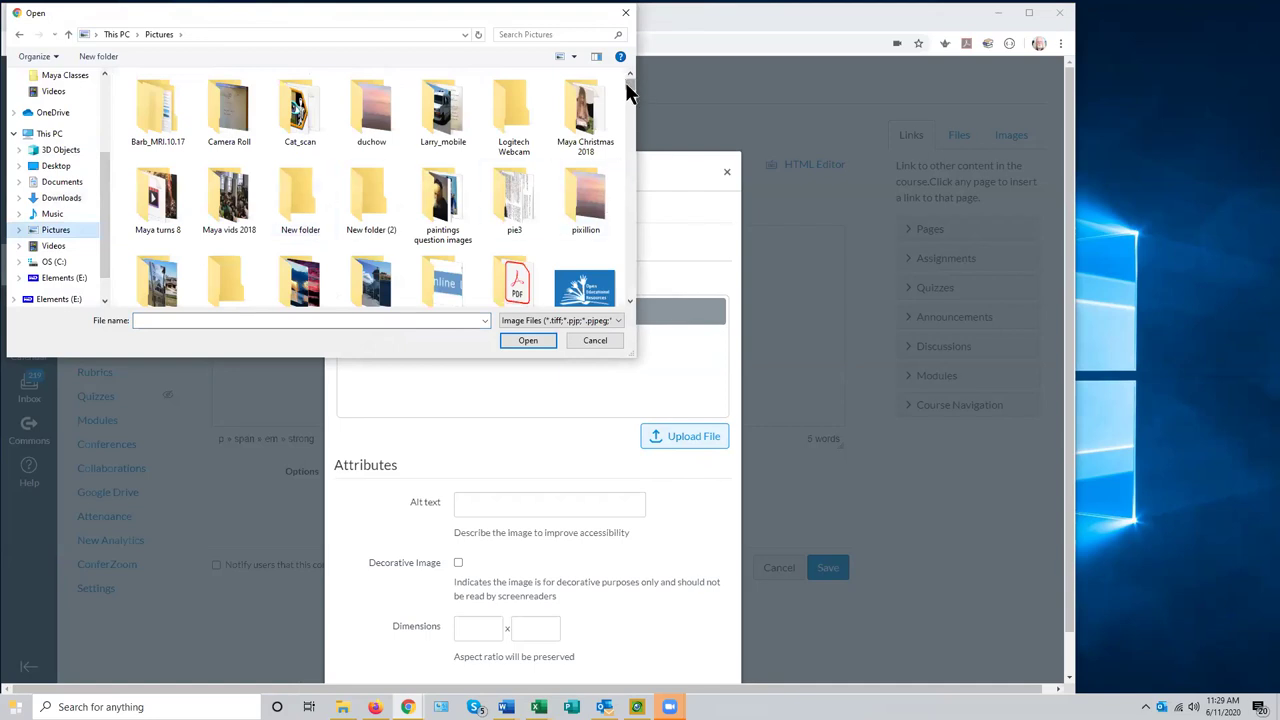
{"action": "left_click_drag", "start_coordinate": [625, 82], "coordinate": [628, 212]}
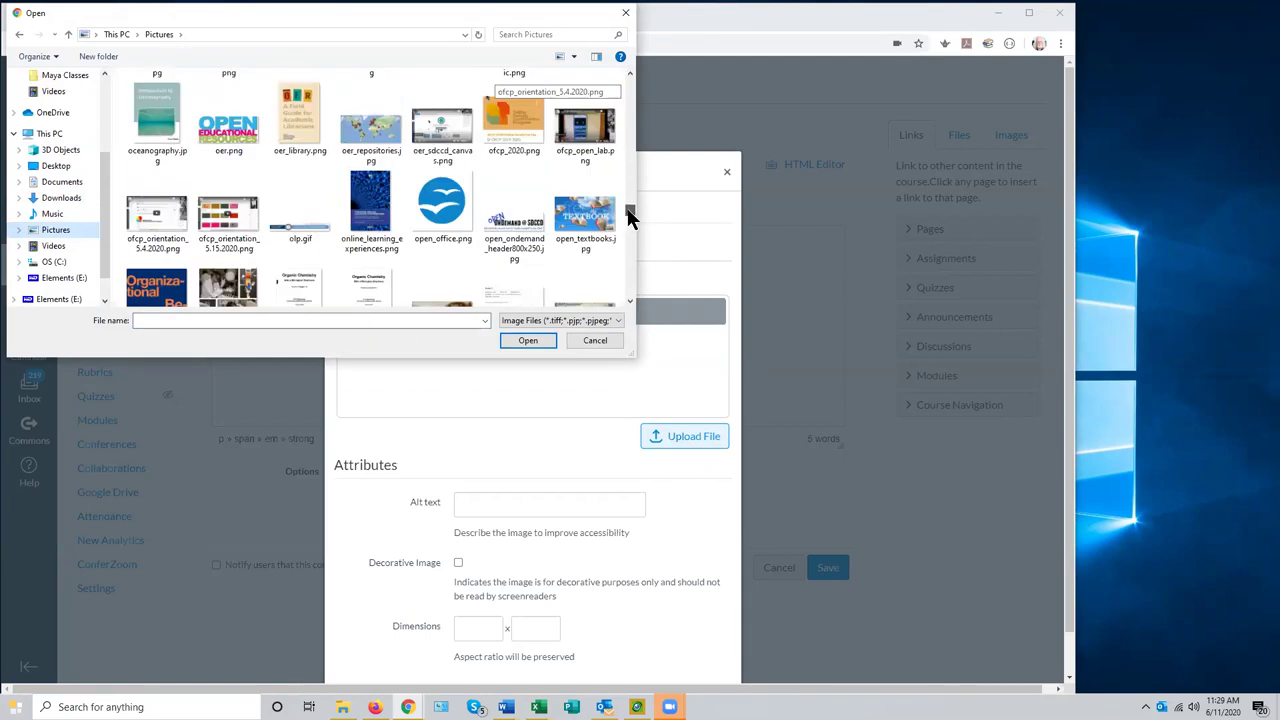
{"action": "left_click", "coordinate": [306, 203]}
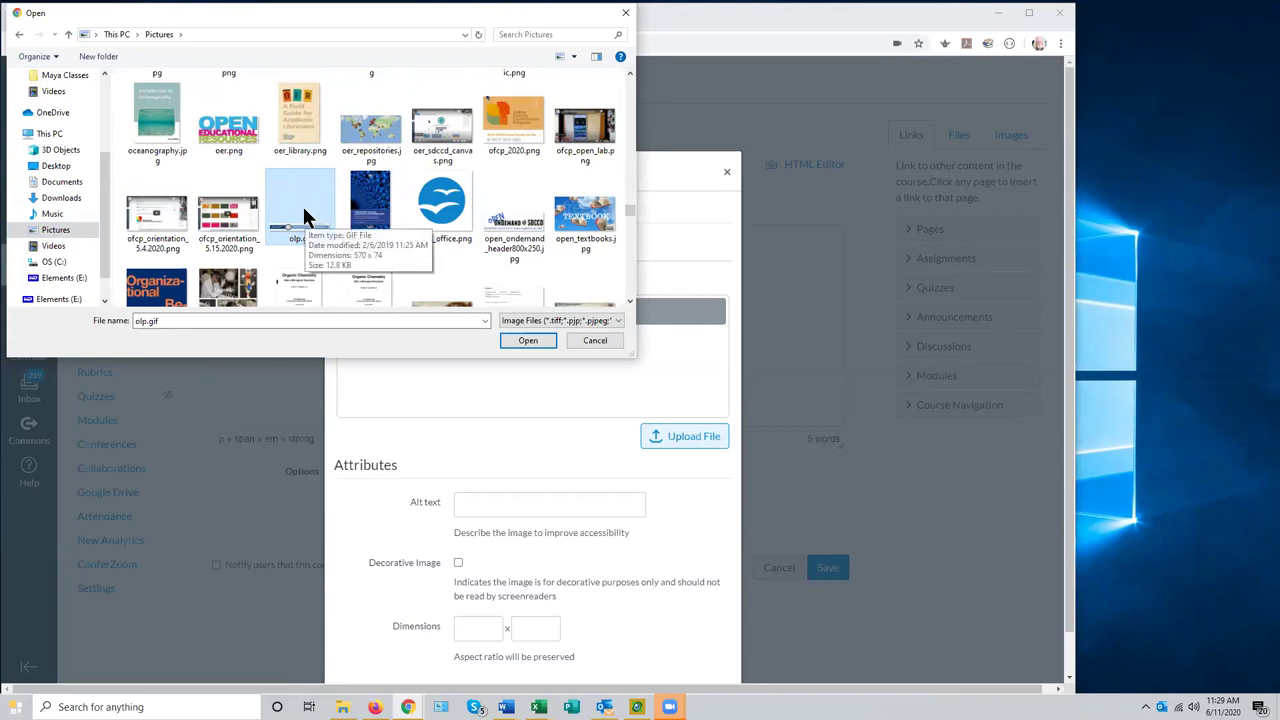
{"action": "left_click", "coordinate": [528, 340]}
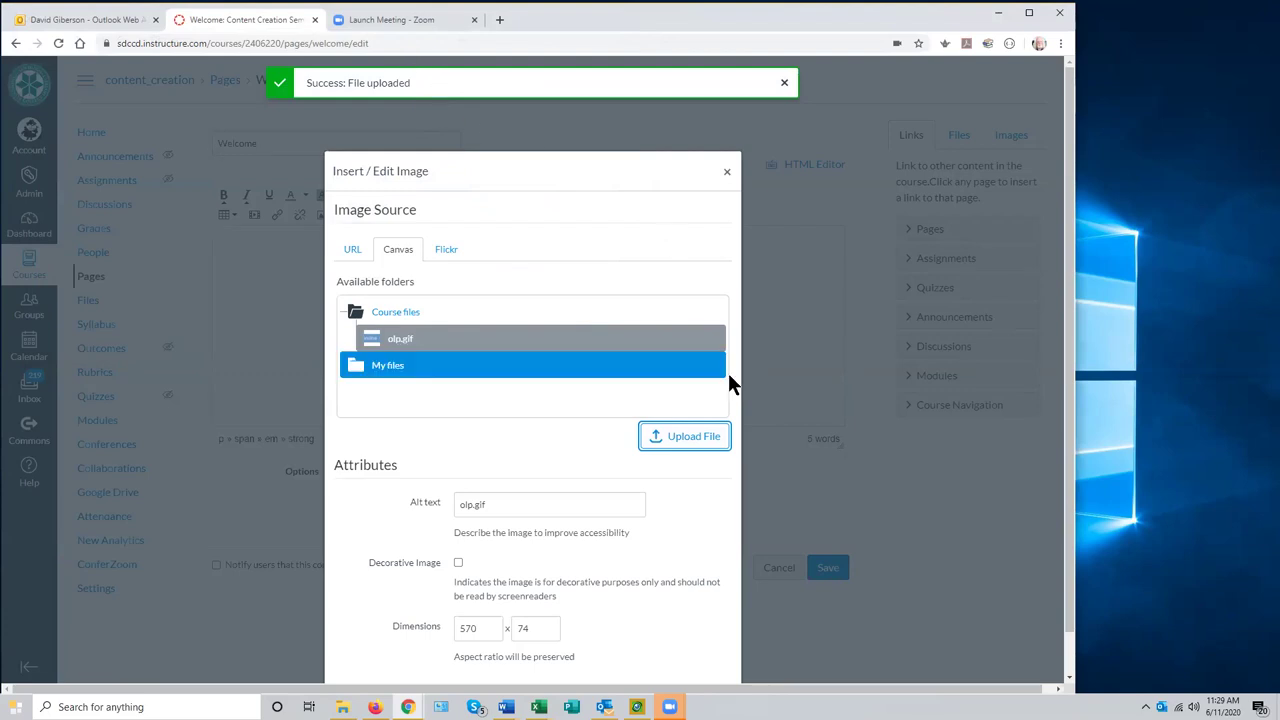
{"action": "scroll", "coordinate": [630, 484], "scroll_direction": "down", "scroll_amount": 1}
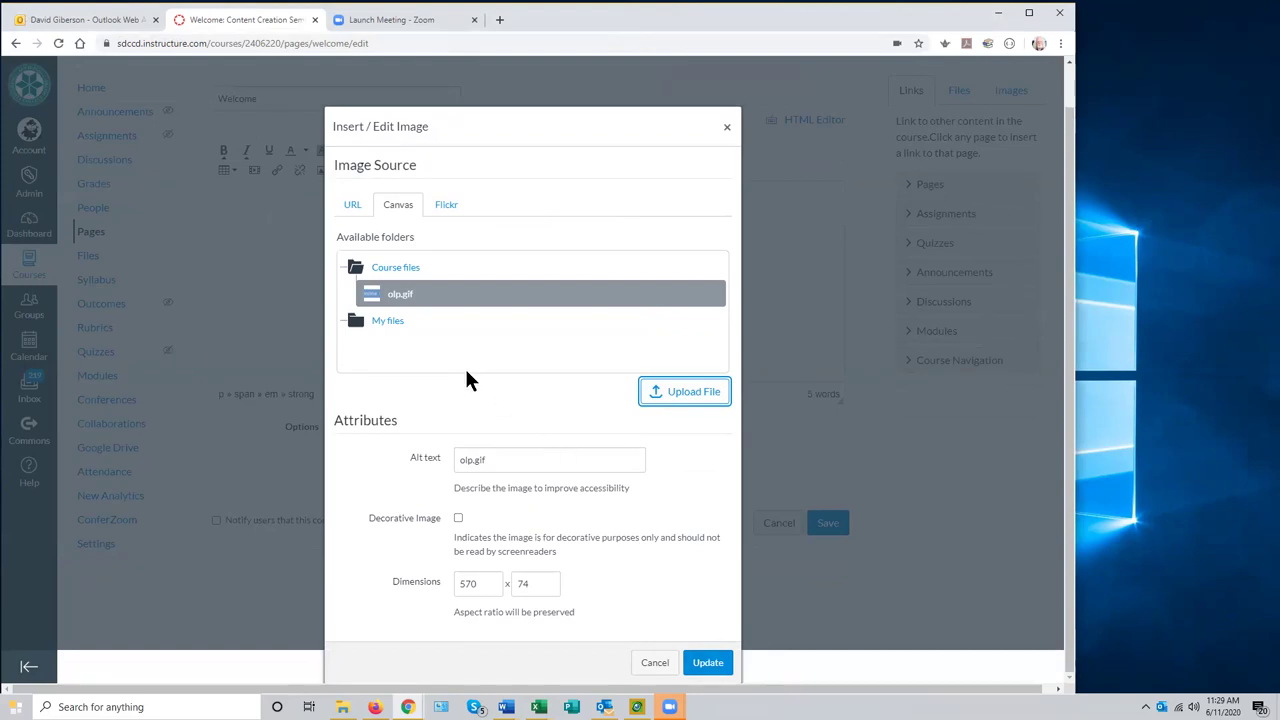
- Replace the olp.gif alt text with 'Online Learning Pathways Logo', keeping 570 × 74
{"action": "left_click", "coordinate": [489, 459]}
{"action": "left_click_drag", "start_coordinate": [489, 459], "coordinate": [455, 459]}
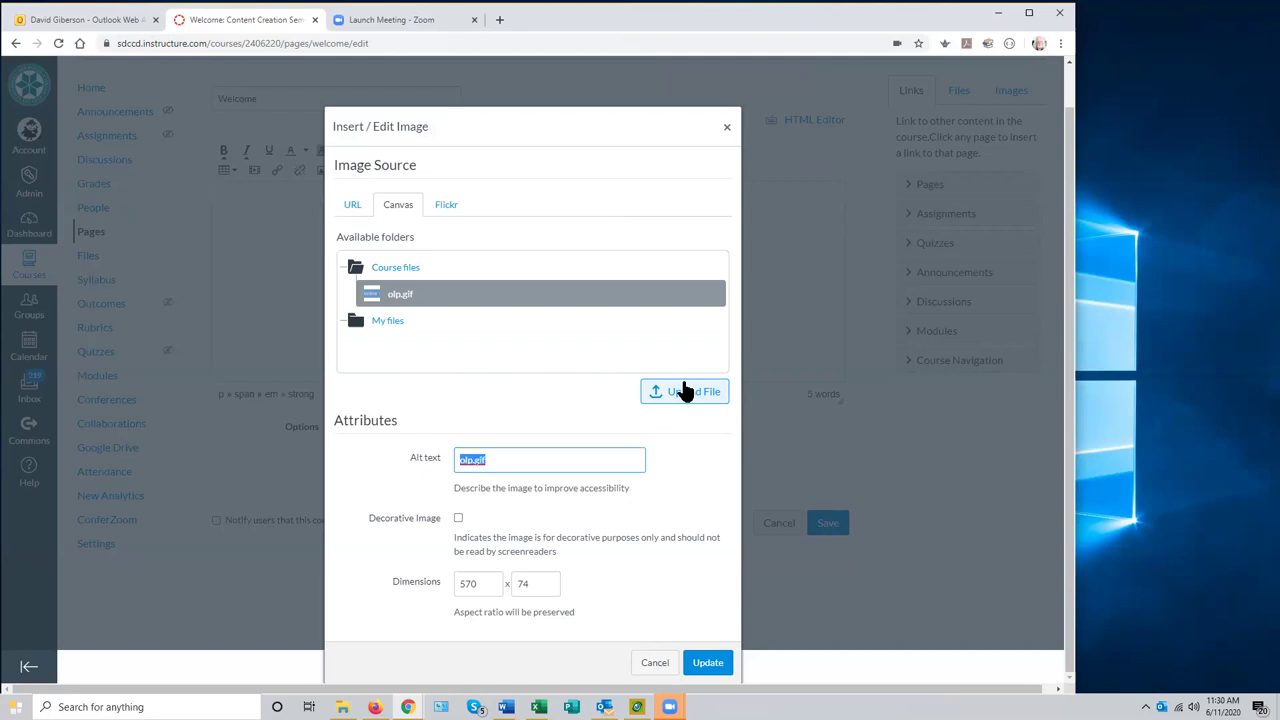
{"action": "left_click", "coordinate": [703, 666]}
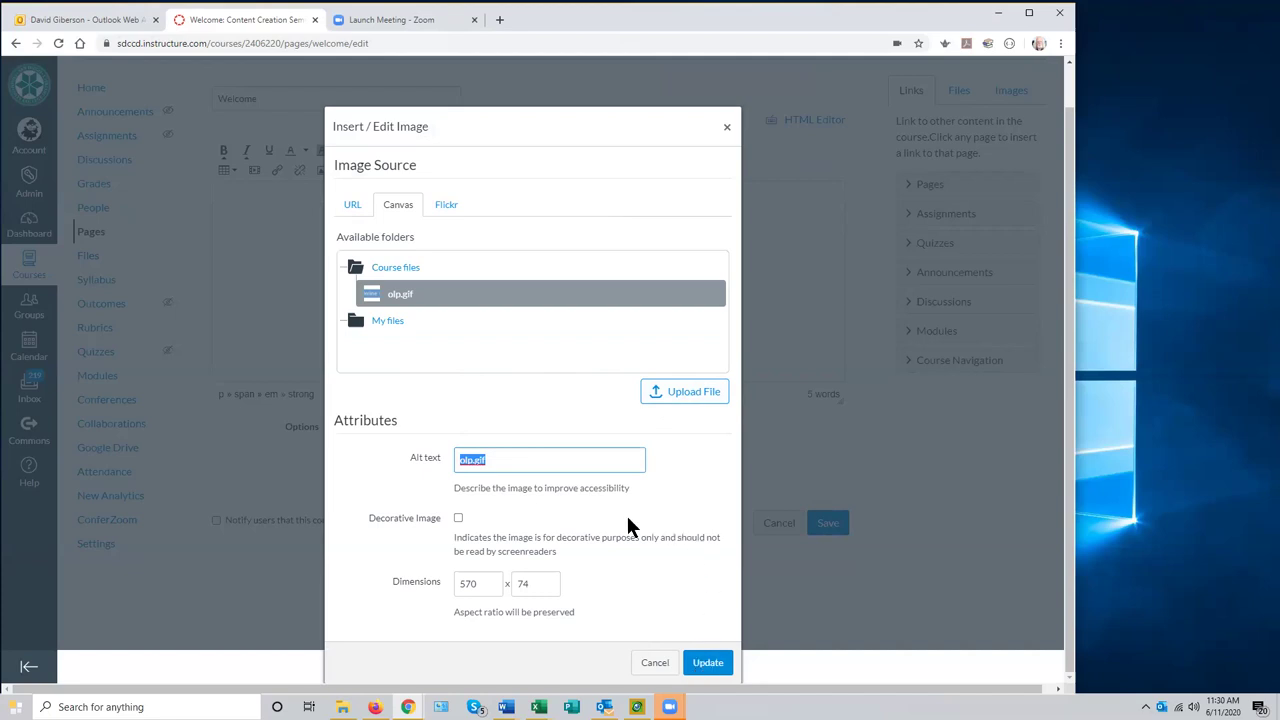
{"action": "left_click", "coordinate": [503, 461]}
{"action": "left_click_drag", "start_coordinate": [503, 461], "coordinate": [451, 463]}
{"action": "type", "text": "Online Larnin"}
{"action": "key", "text": "BackSpace"}
{"action": "key", "text": "BackSpace"}
{"action": "key", "text": "BackSpace"}
{"action": "key", "text": "BackSpace"}
{"action": "type", "text": "rning"}
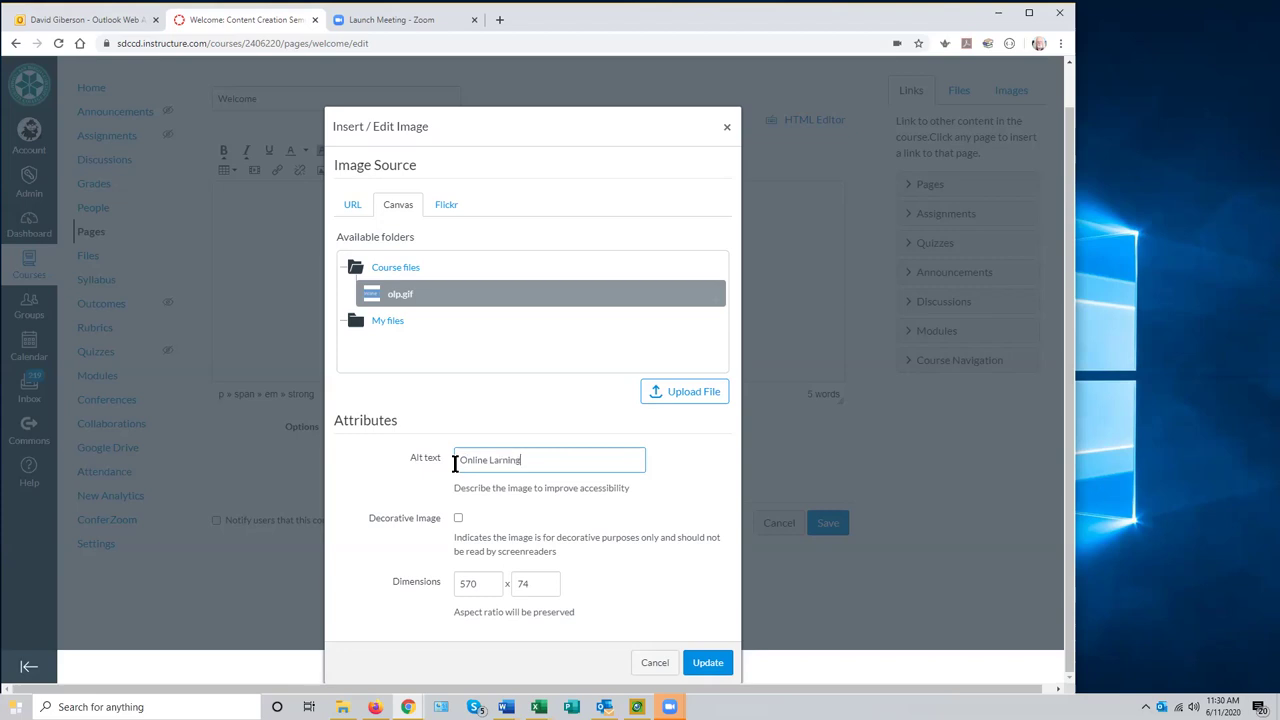
{"action": "key", "text": "BackSpace"}
{"action": "key", "text": "BackSpace"}
{"action": "key", "text": "BackSpace"}
{"action": "key", "text": "BackSpace"}
{"action": "key", "text": "BackSpace"}
{"action": "type", "text": "earning Pathways Logo"}
- Insert the Online Learning Pathways banner above the heading, then start a YouTube video search
{"action": "left_click", "coordinate": [705, 669]}
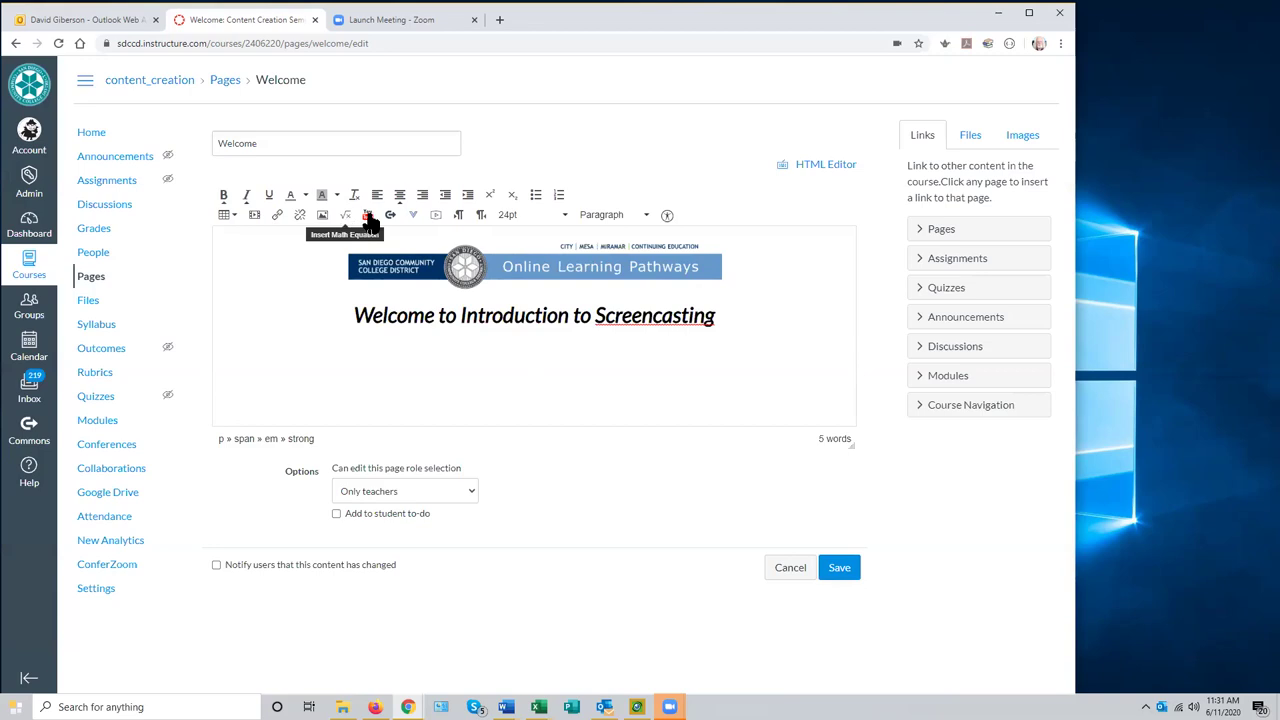
{"action": "left_click", "coordinate": [410, 216]}
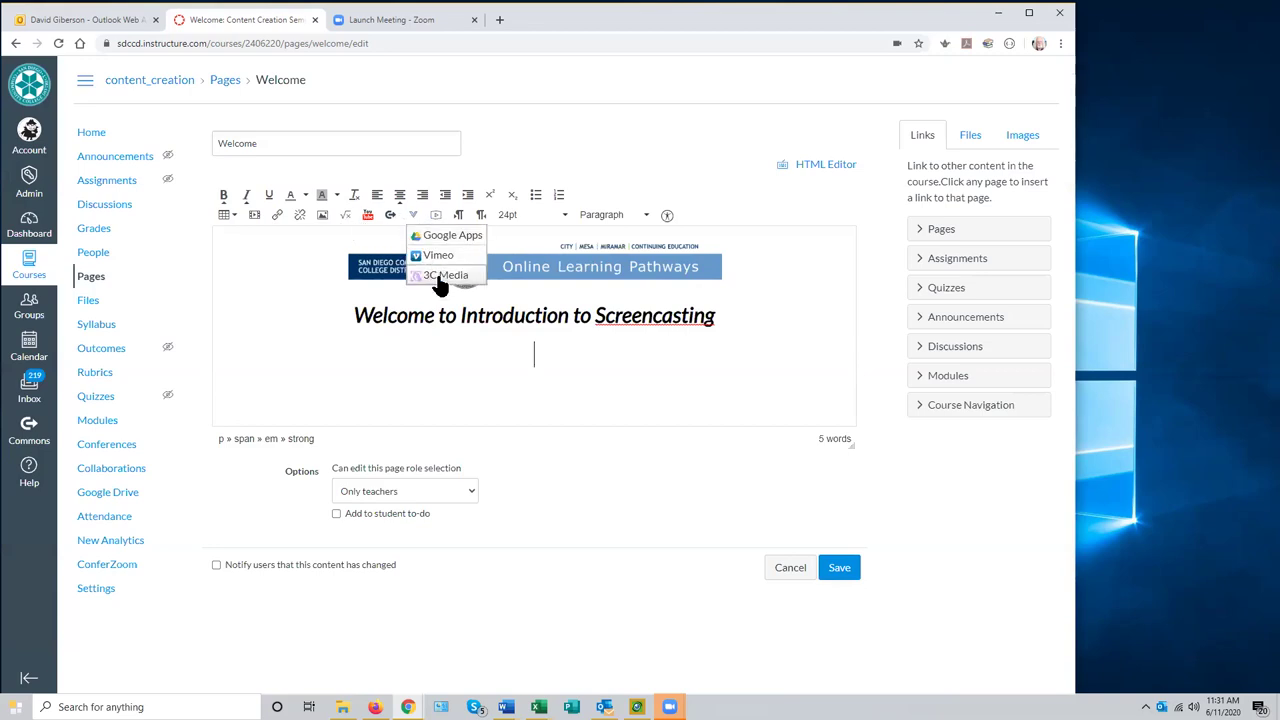
{"action": "left_click", "coordinate": [223, 246]}
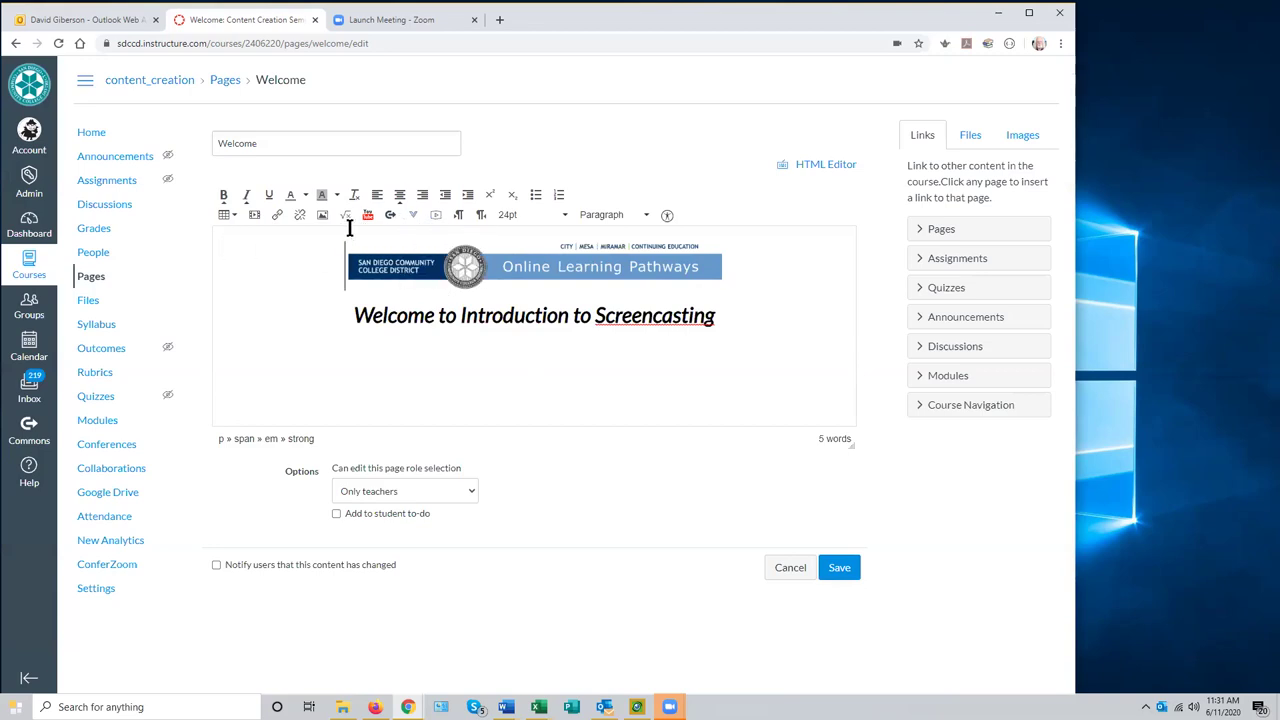
{"action": "left_click", "coordinate": [368, 218]}
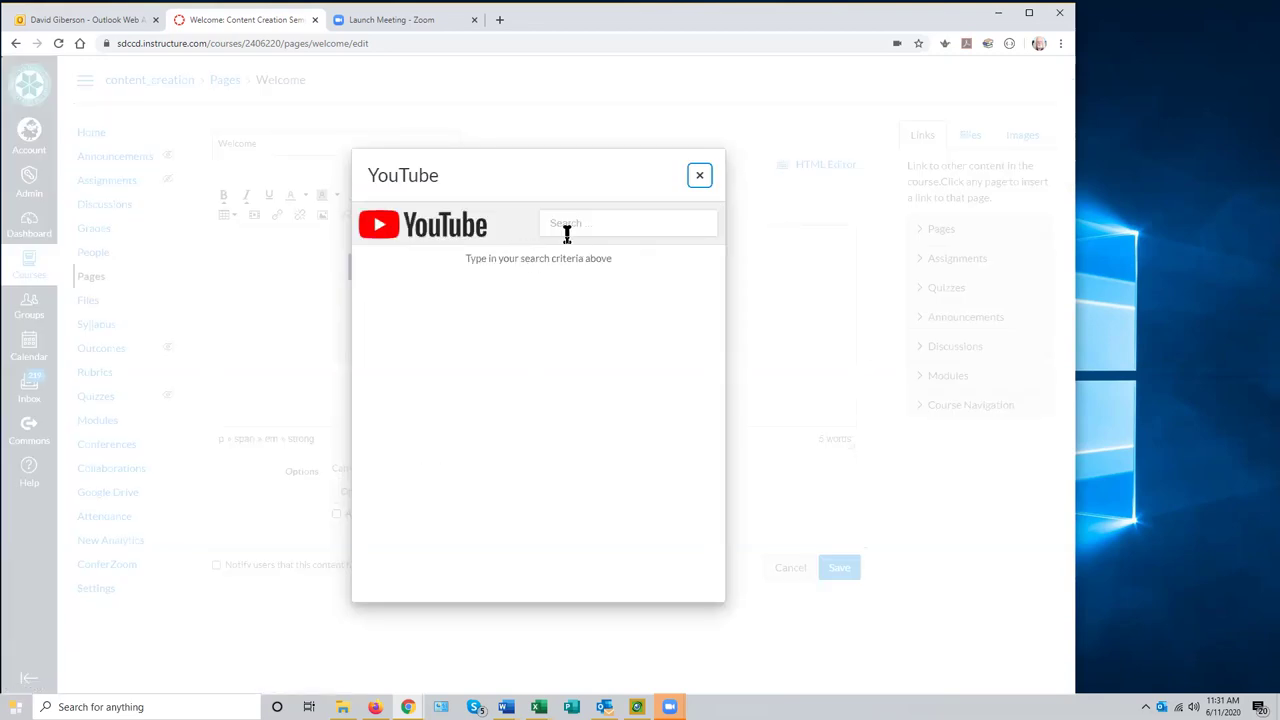
{"action": "left_click", "coordinate": [566, 228]}
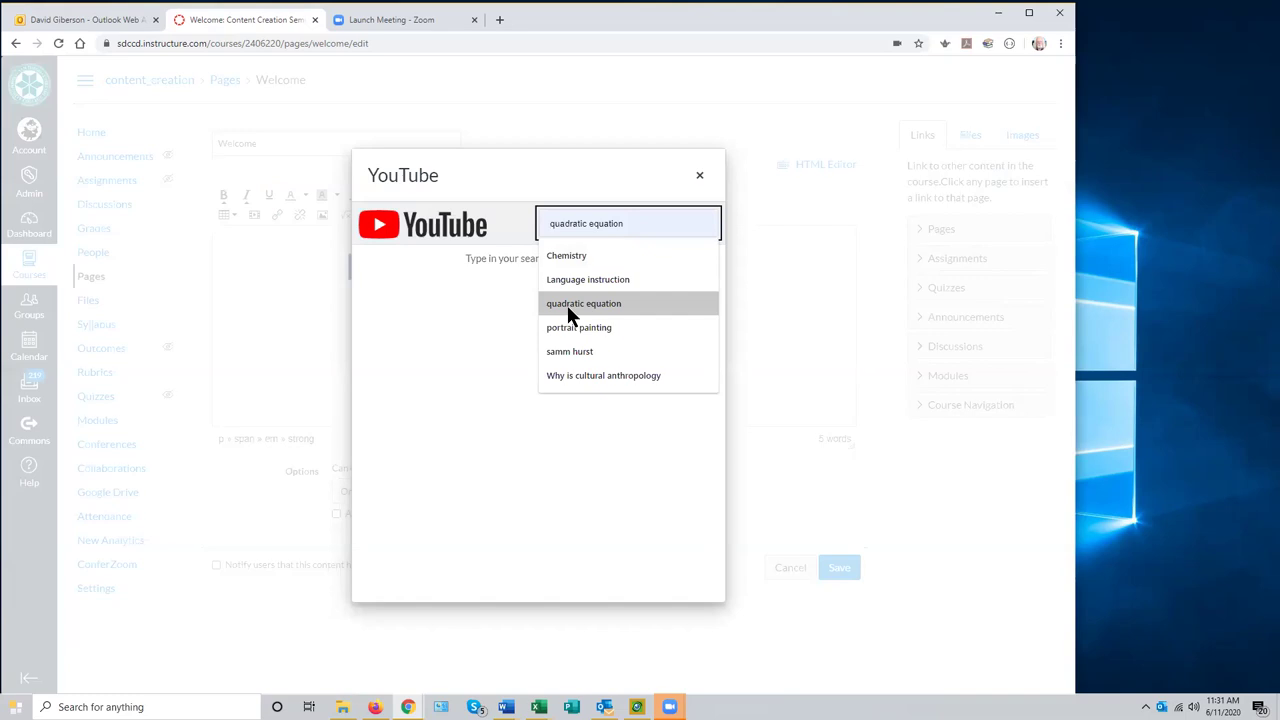
- Cancel the YouTube video search and confirm the cancellation
{"action": "left_click", "coordinate": [699, 175]}
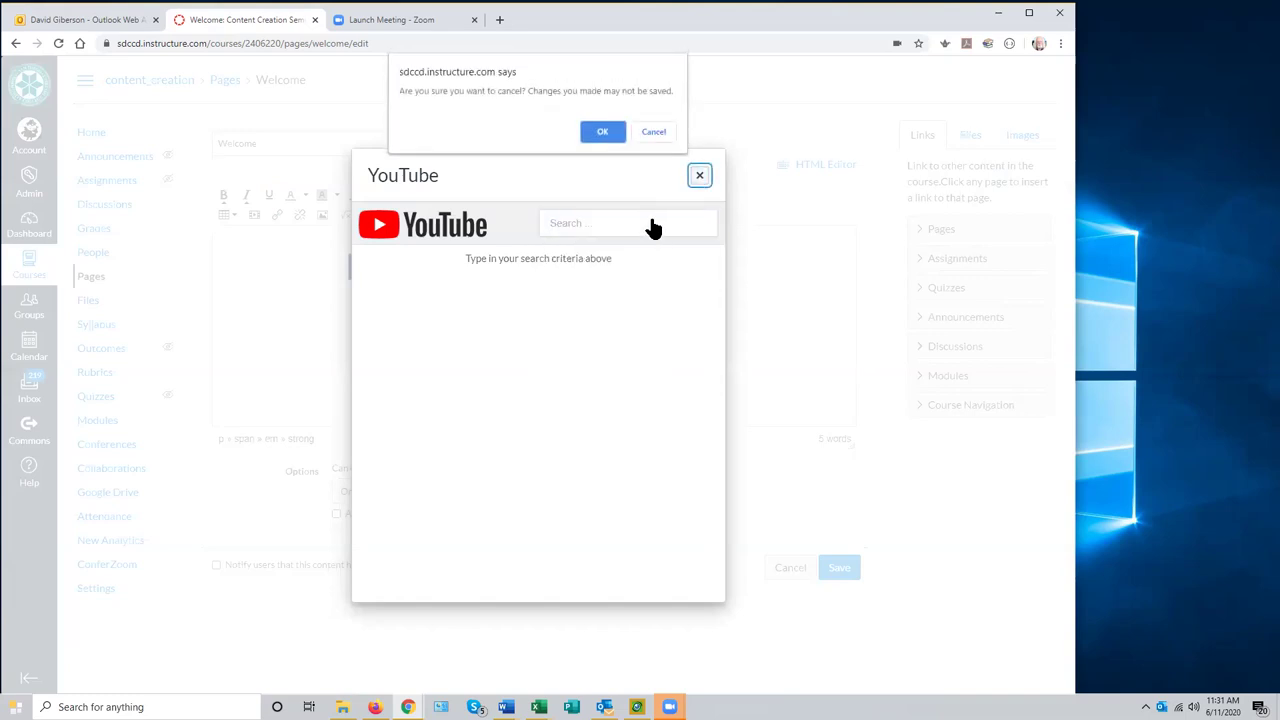
{"action": "left_click", "coordinate": [596, 136]}
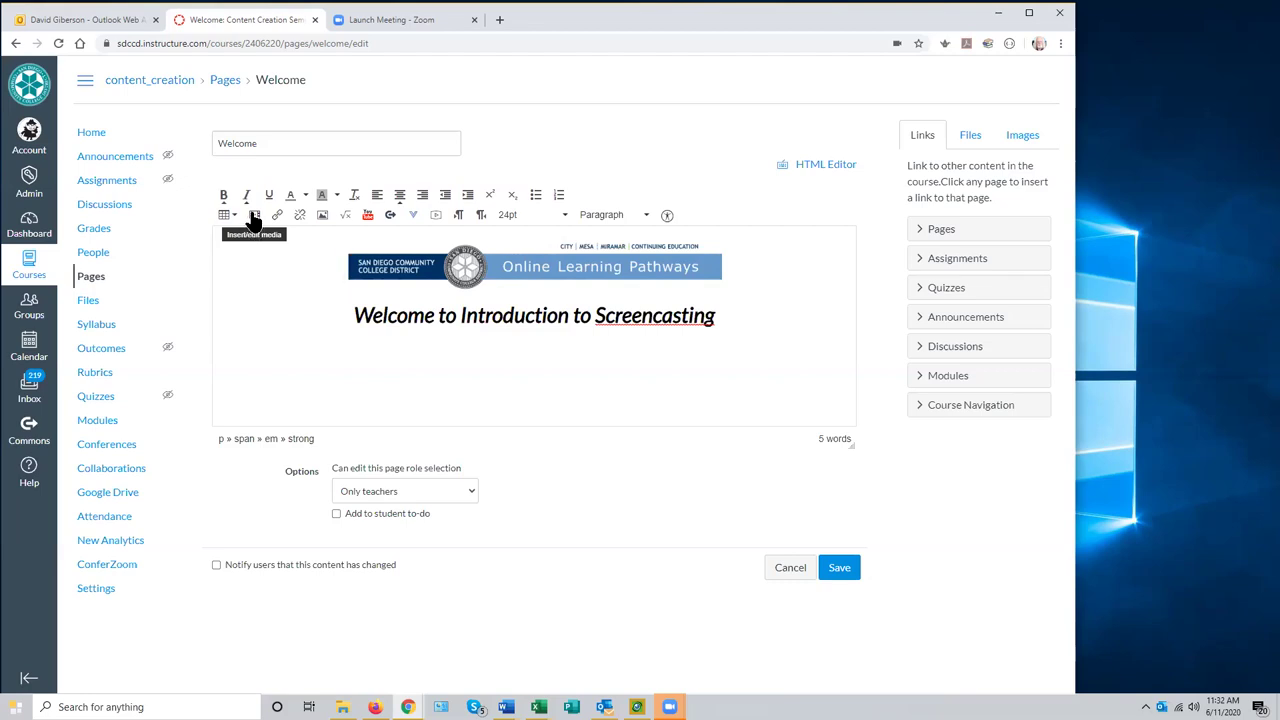
- Open the Insert/edit media dialog from the Welcome page editor toolbar
{"action": "left_click", "coordinate": [253, 220]}
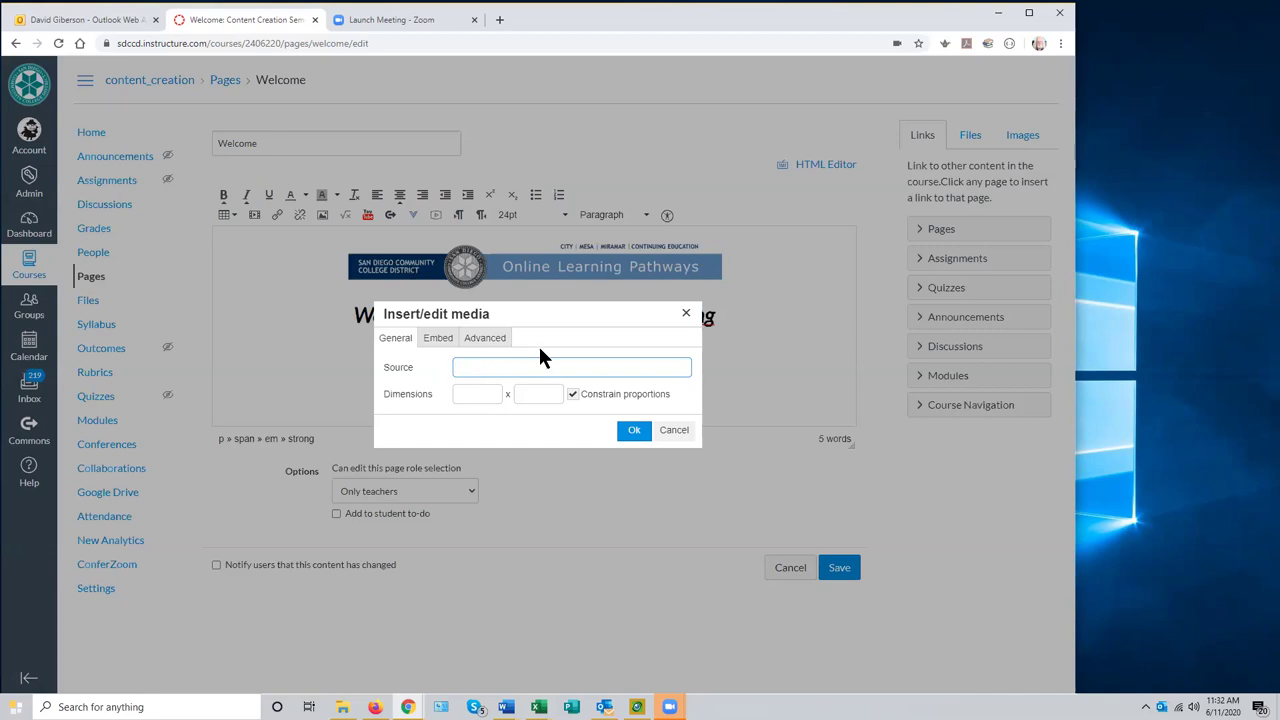
- Open a new Chrome tab and go to youtube.com
{"action": "left_click", "coordinate": [498, 20]}
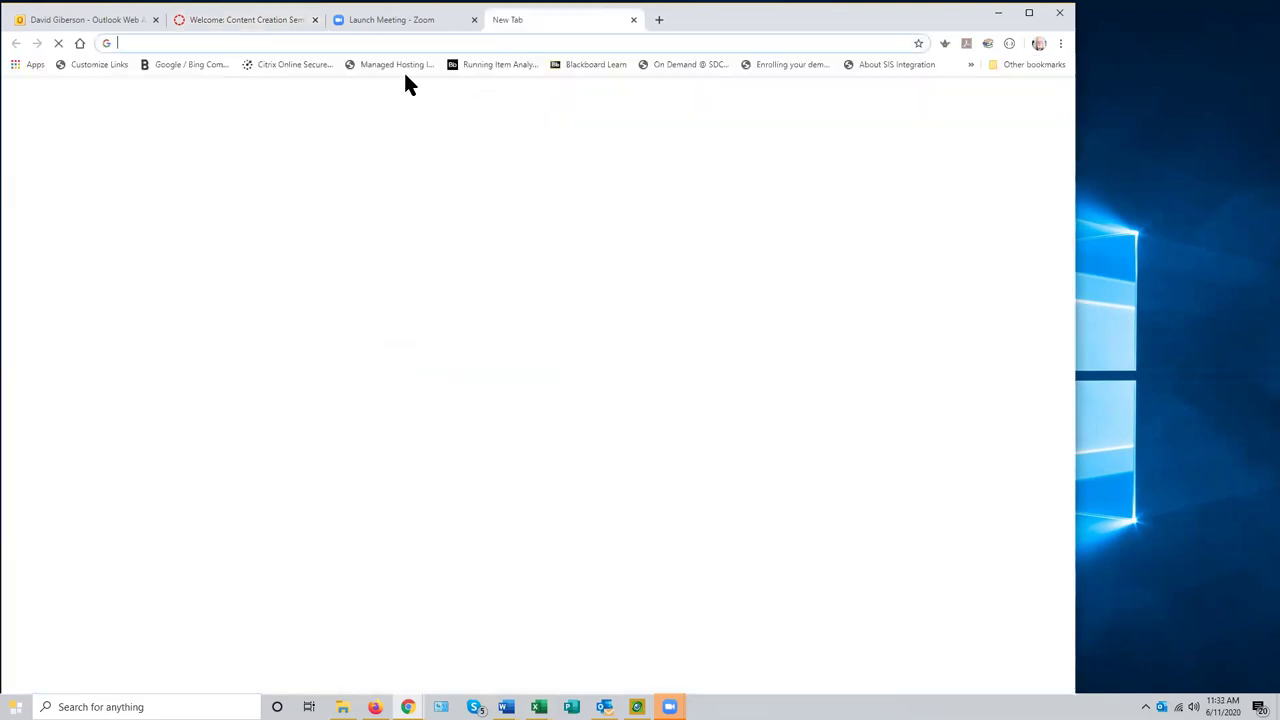
{"action": "left_click", "coordinate": [162, 43]}
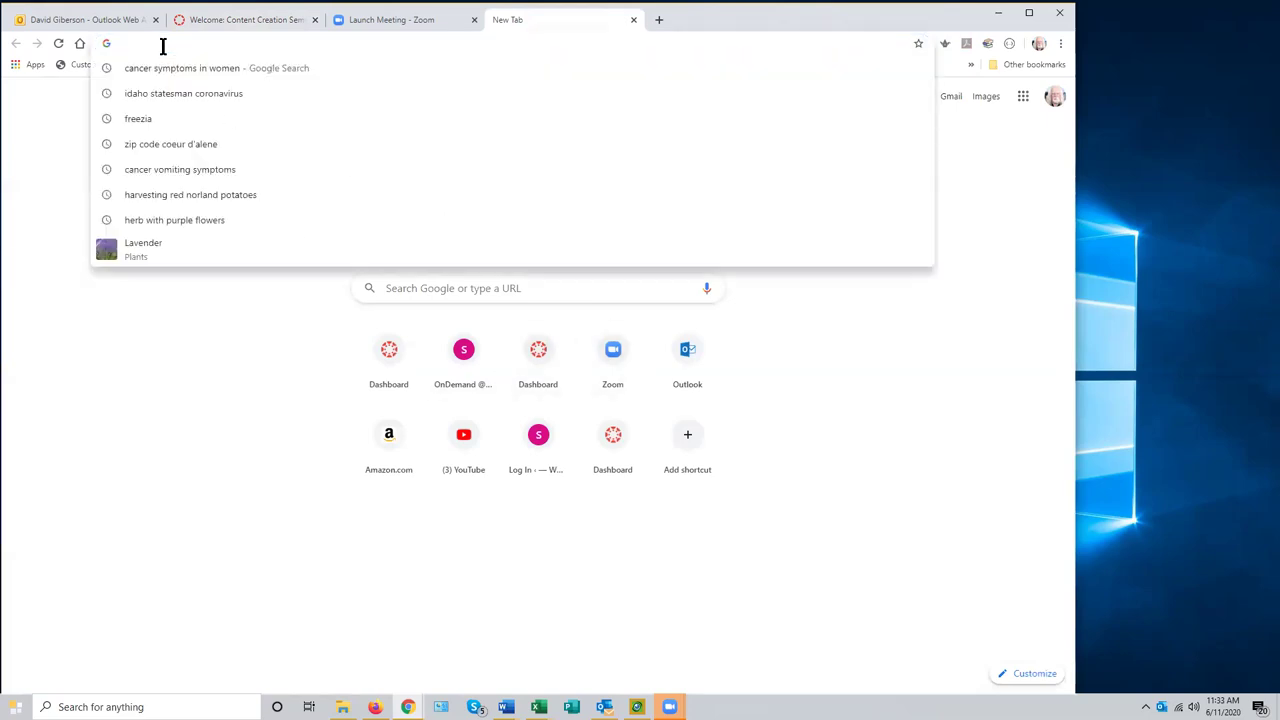
{"action": "type", "text": "yoyoutube"}
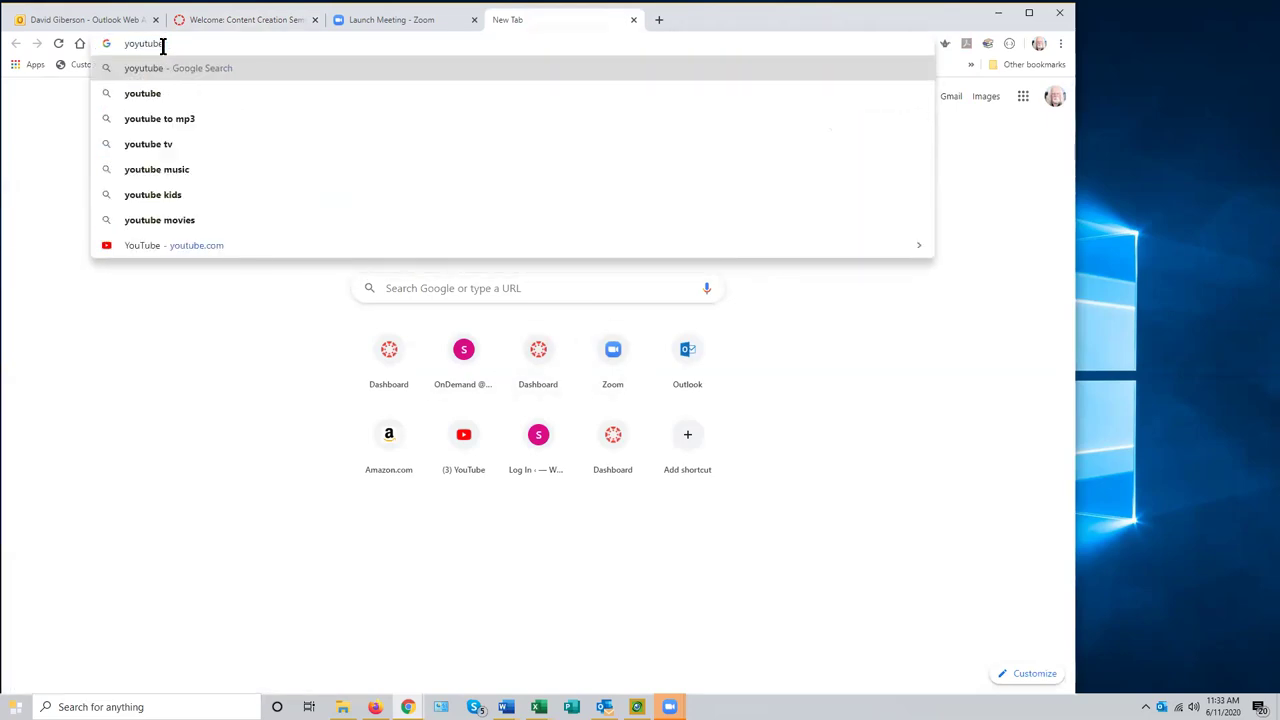
{"action": "key", "text": "BackSpace"}
{"action": "key", "text": "BackSpace"}
{"action": "key", "text": "BackSpace"}
{"action": "key", "text": "BackSpace"}
{"action": "key", "text": "BackSpace"}
{"action": "key", "text": "BackSpace"}
{"action": "key", "text": "BackSpace"}
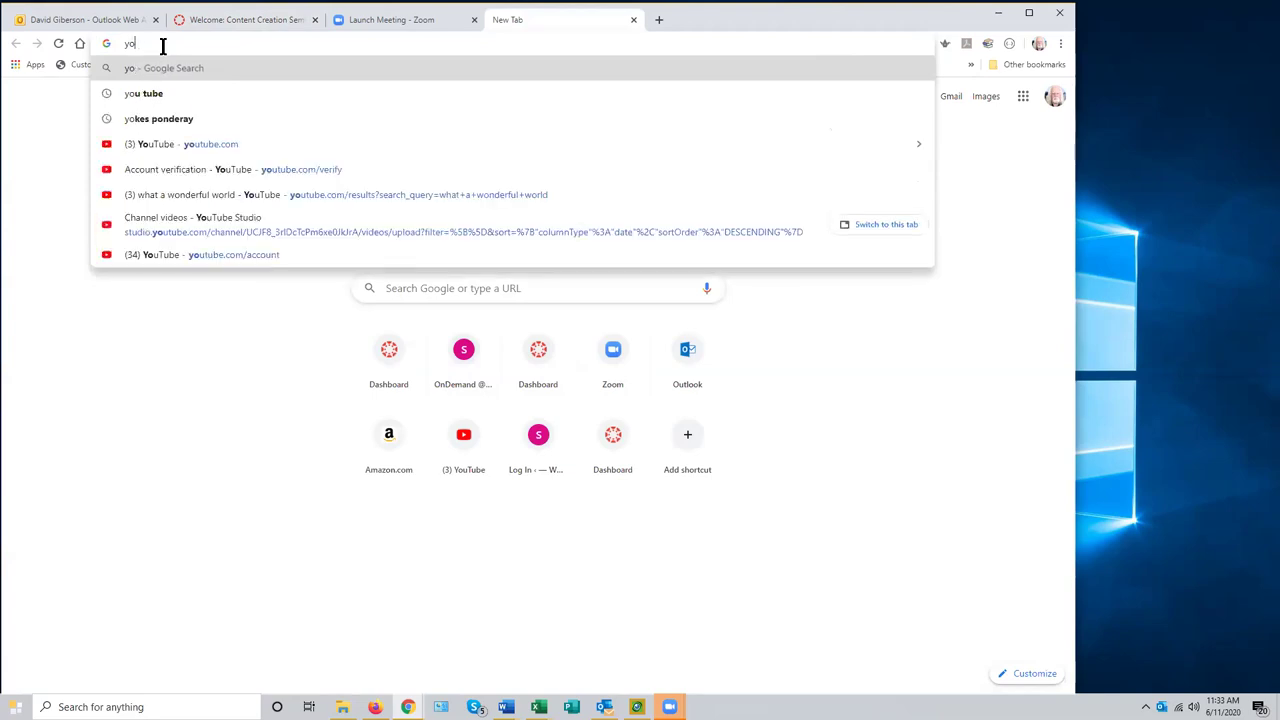
{"action": "type", "text": "ut"}
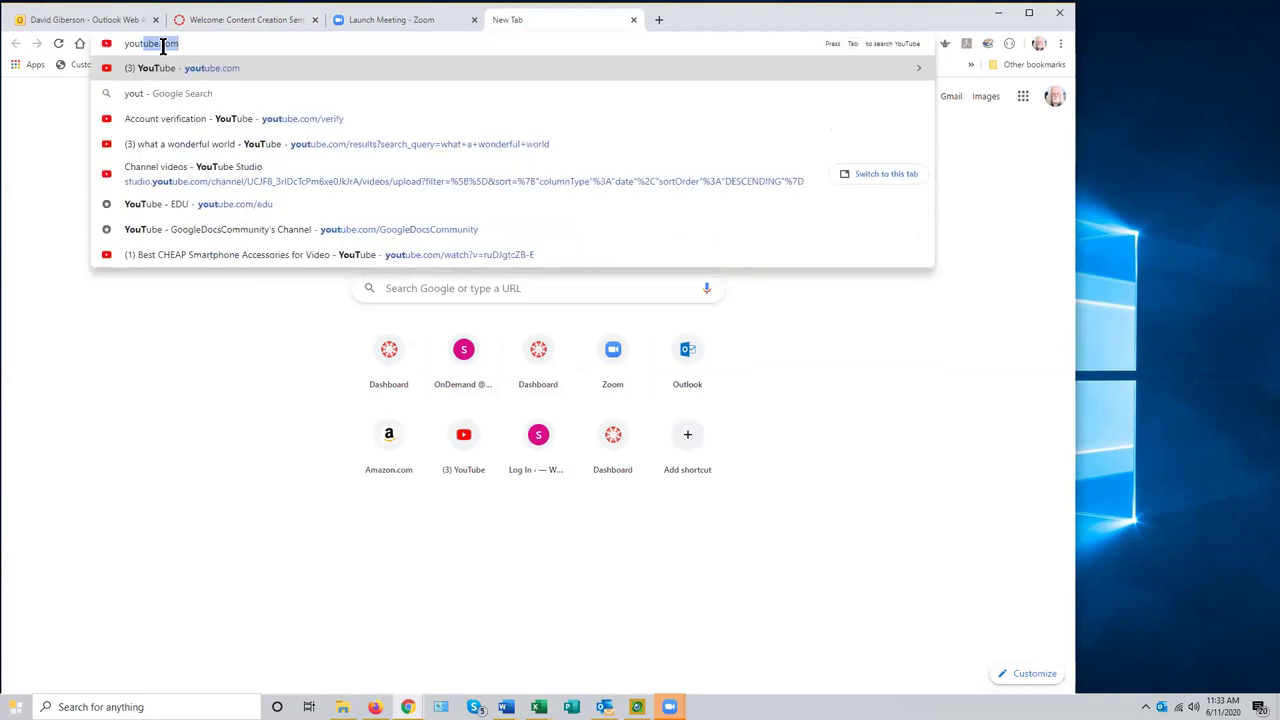
{"action": "key", "text": "Return"}
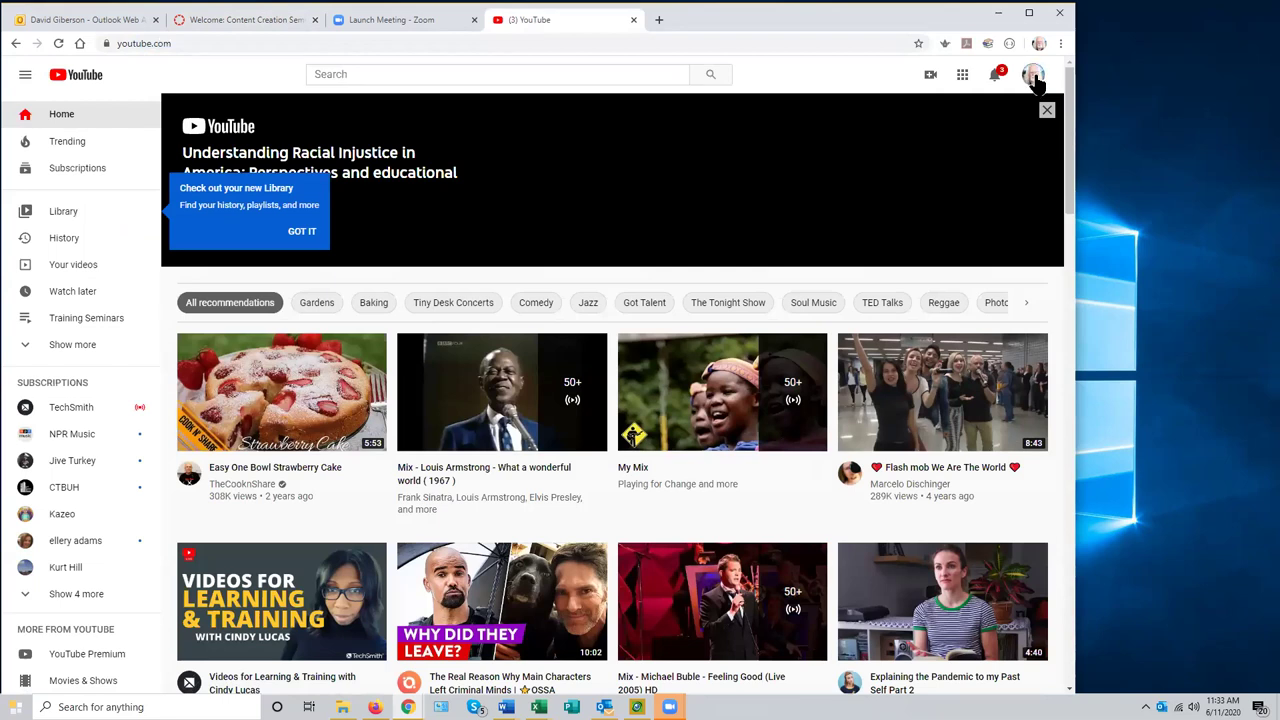
{"action": "left_click", "coordinate": [1034, 80]}
{"action": "left_click", "coordinate": [930, 230]}
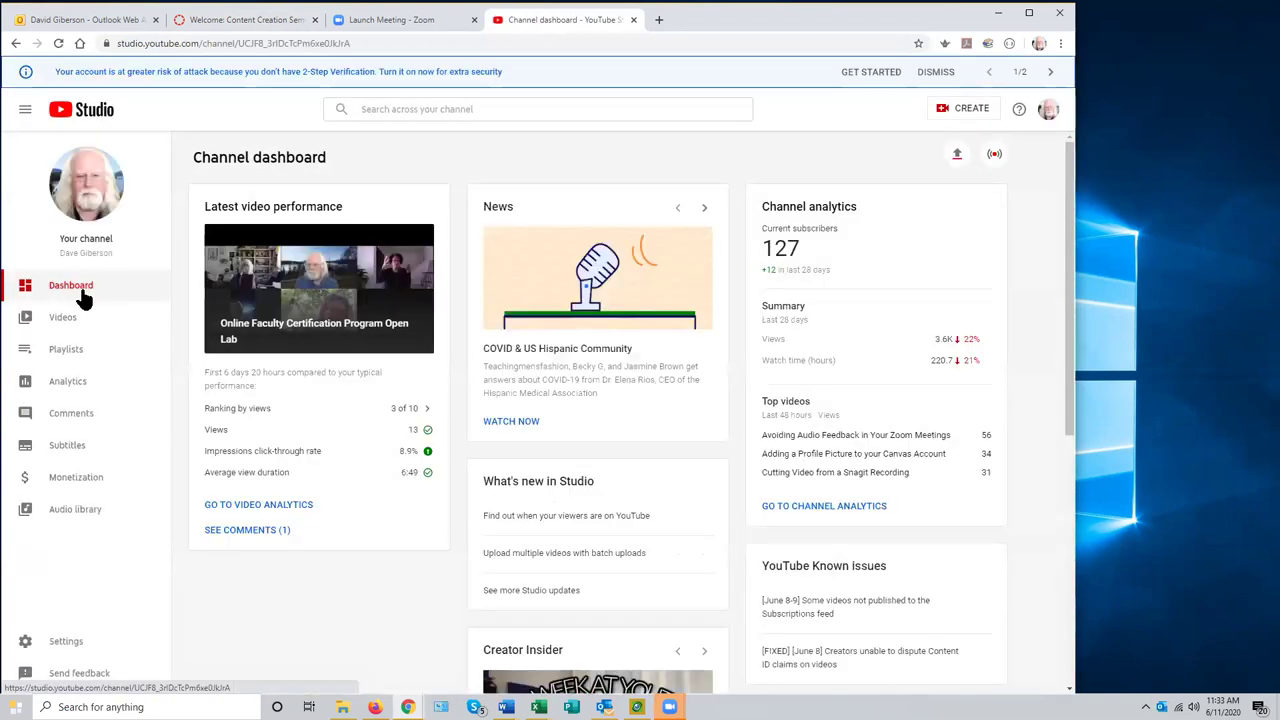
{"action": "left_click", "coordinate": [64, 320]}
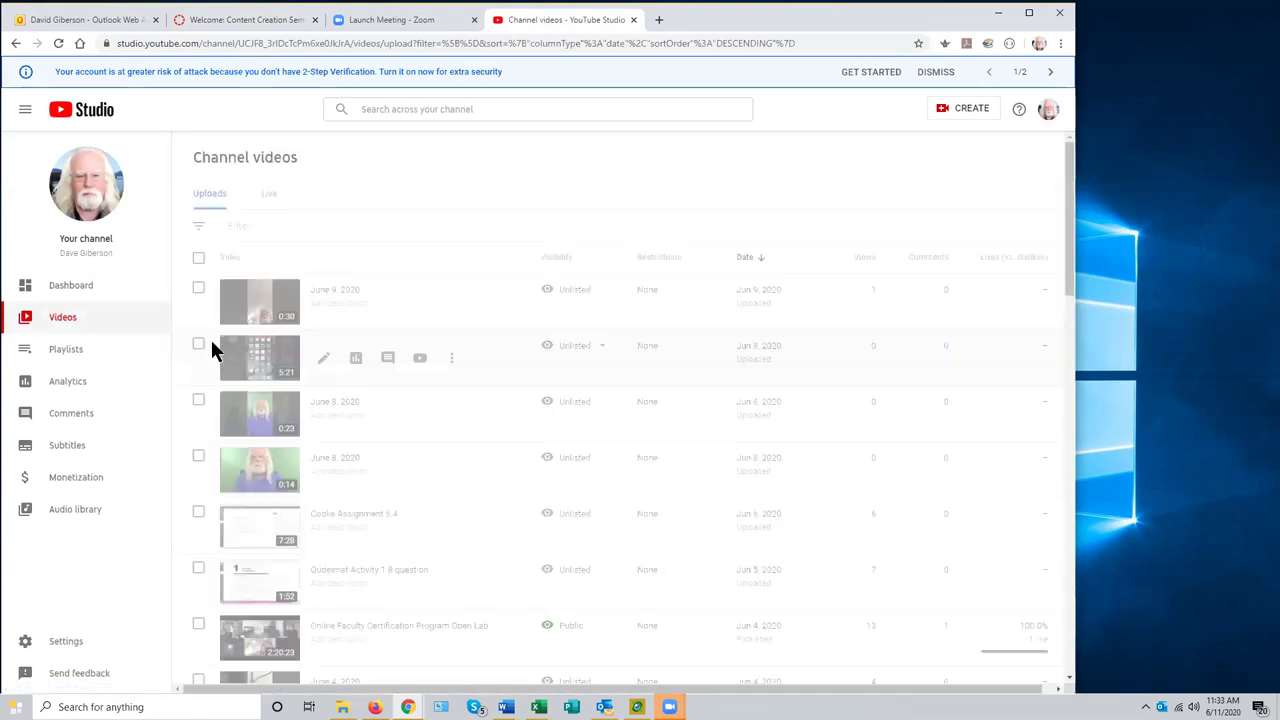
{"action": "left_click", "coordinate": [372, 110]}
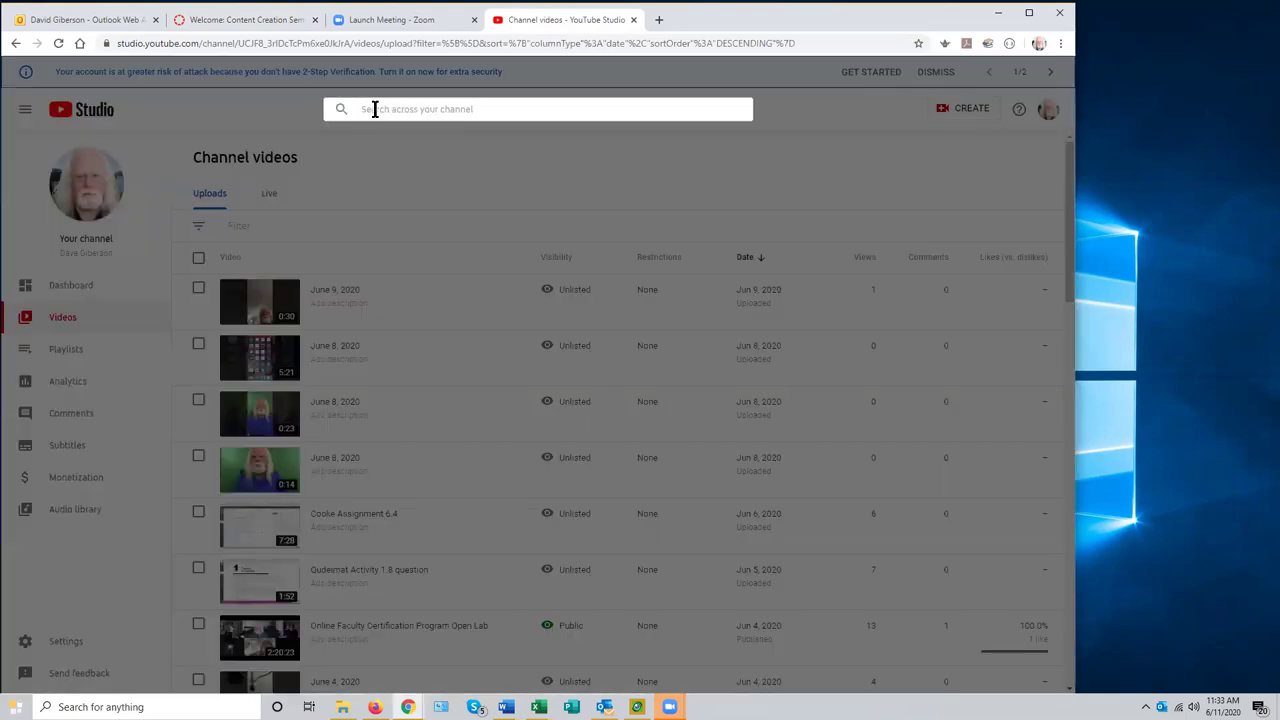
{"action": "type", "text": "se"}
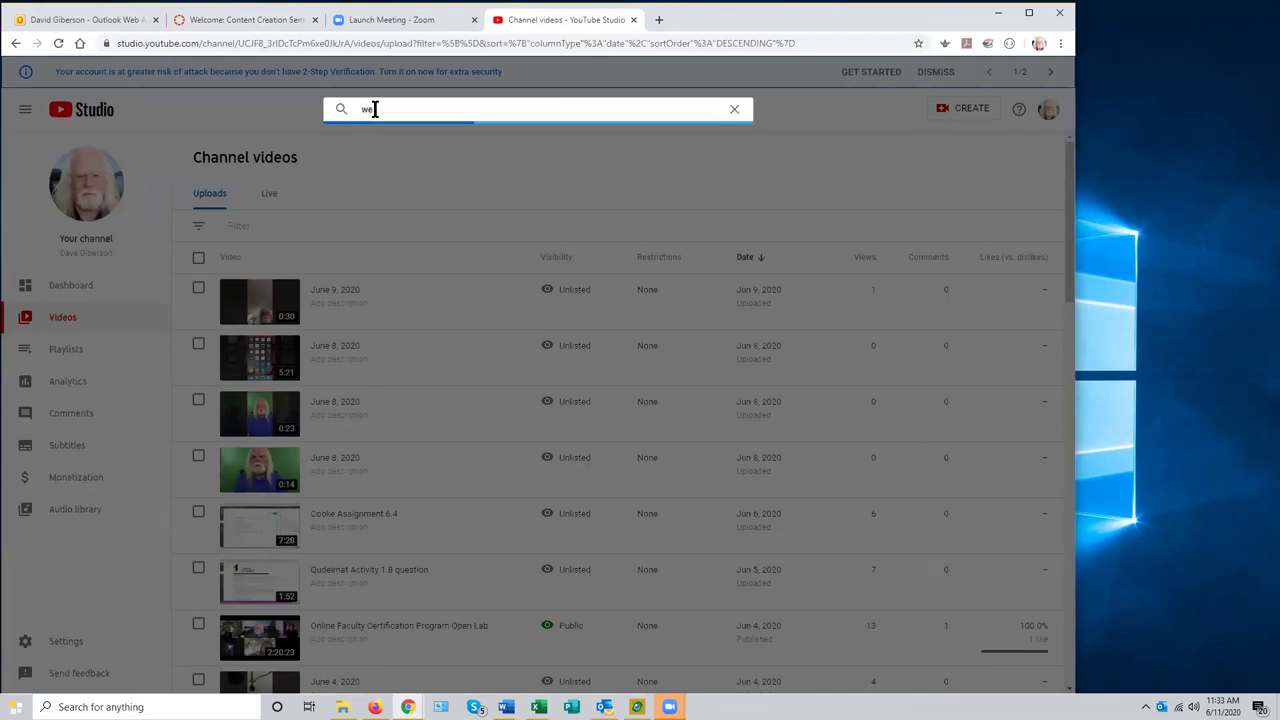
{"action": "key", "text": "BackSpace"}
{"action": "key", "text": "BackSpace"}
{"action": "type", "text": "intro"}
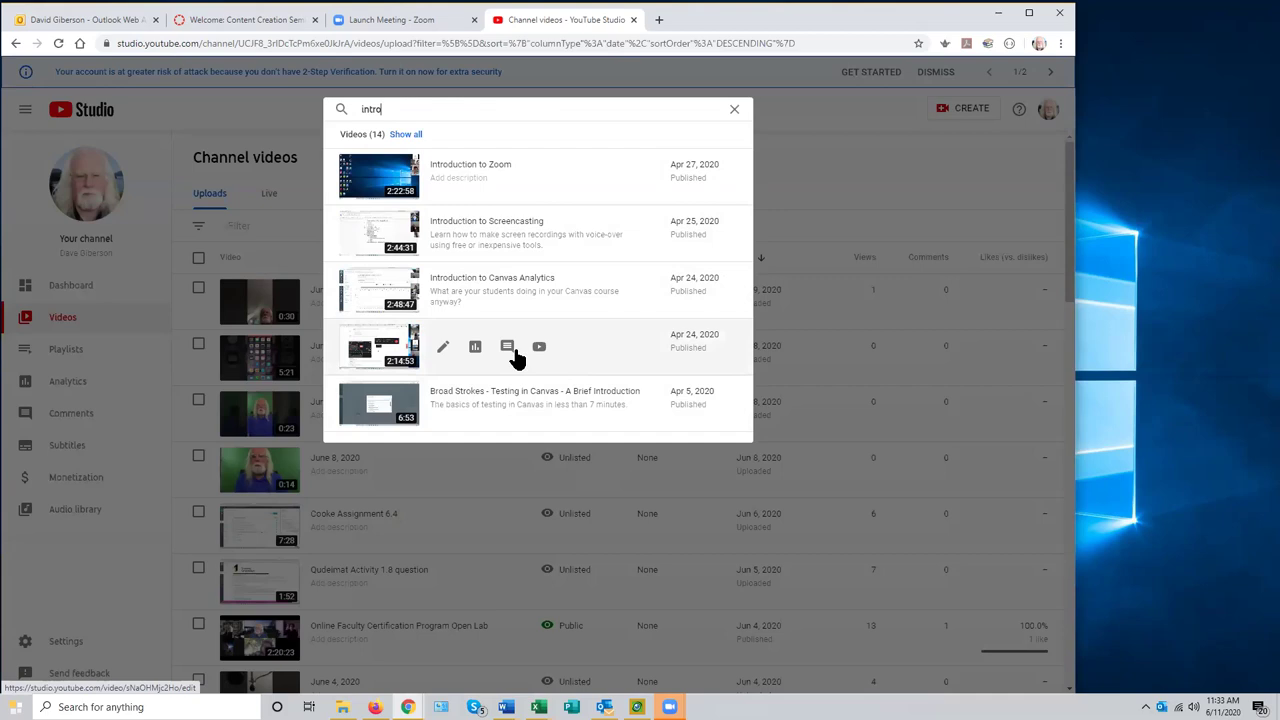
{"action": "left_click", "coordinate": [444, 354]}
- Clear the search and open the Canvas Dashboard in Firefox
{"action": "left_click", "coordinate": [734, 112]}
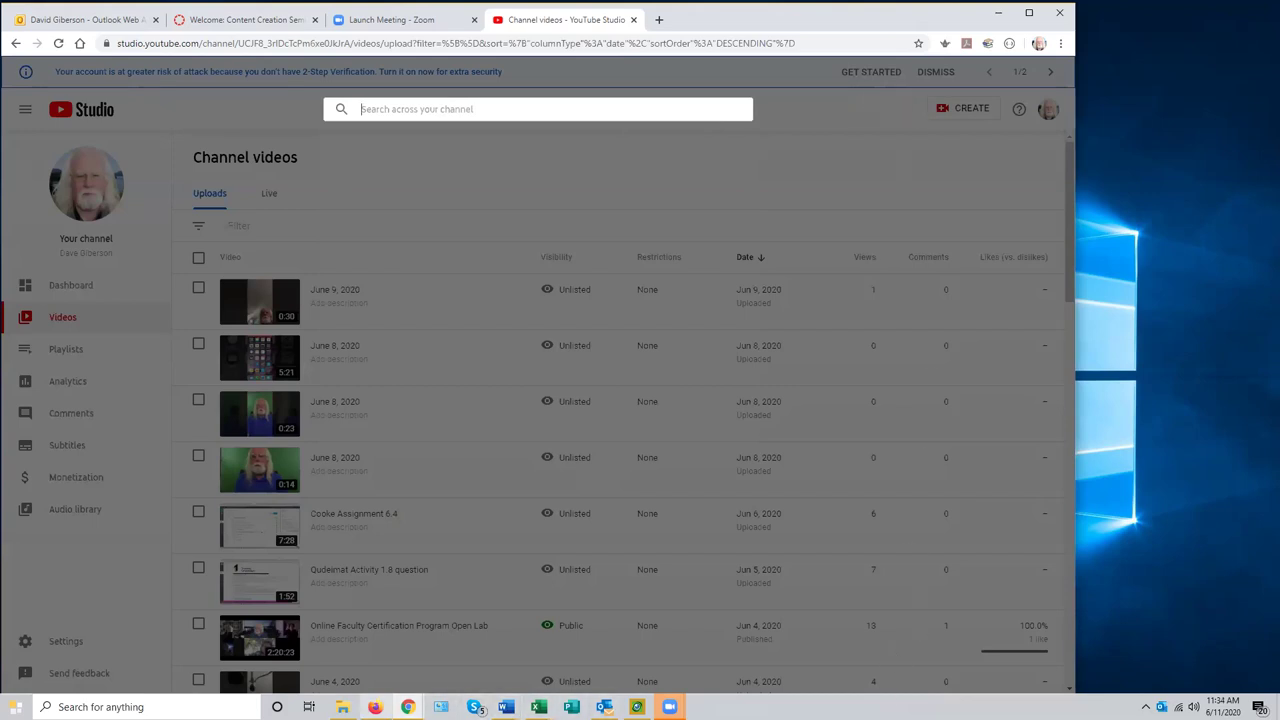
{"action": "left_click", "coordinate": [376, 706]}
{"action": "left_click", "coordinate": [28, 220]}
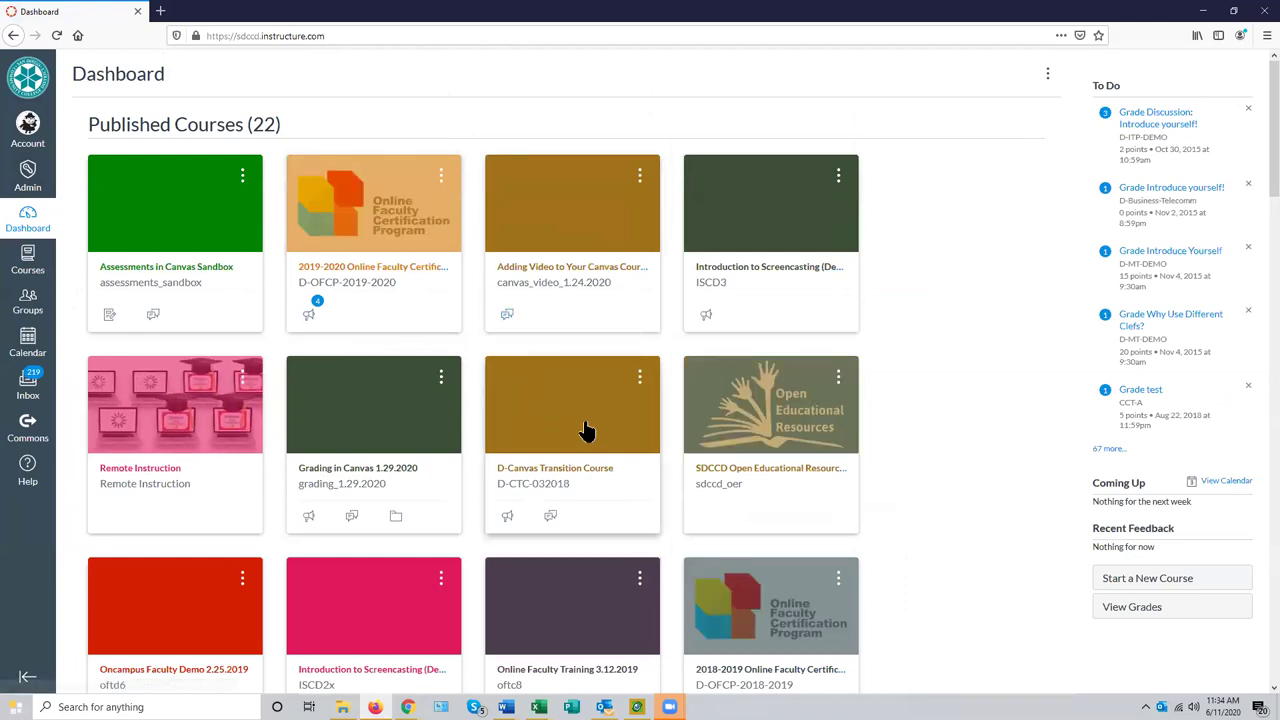
- Inspect the embedded video on the Introduction to Screencasting course front page, then return to YouTube Studio
{"action": "left_click", "coordinate": [727, 240]}
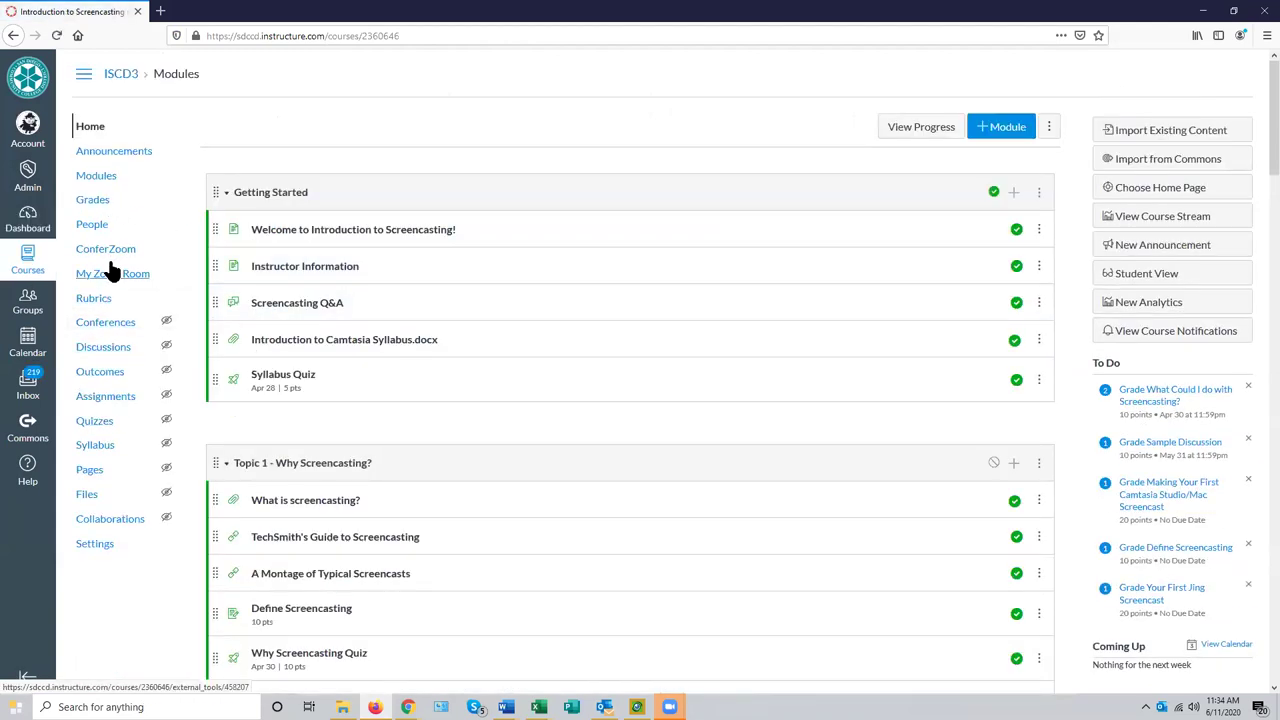
{"action": "left_click", "coordinate": [100, 470]}
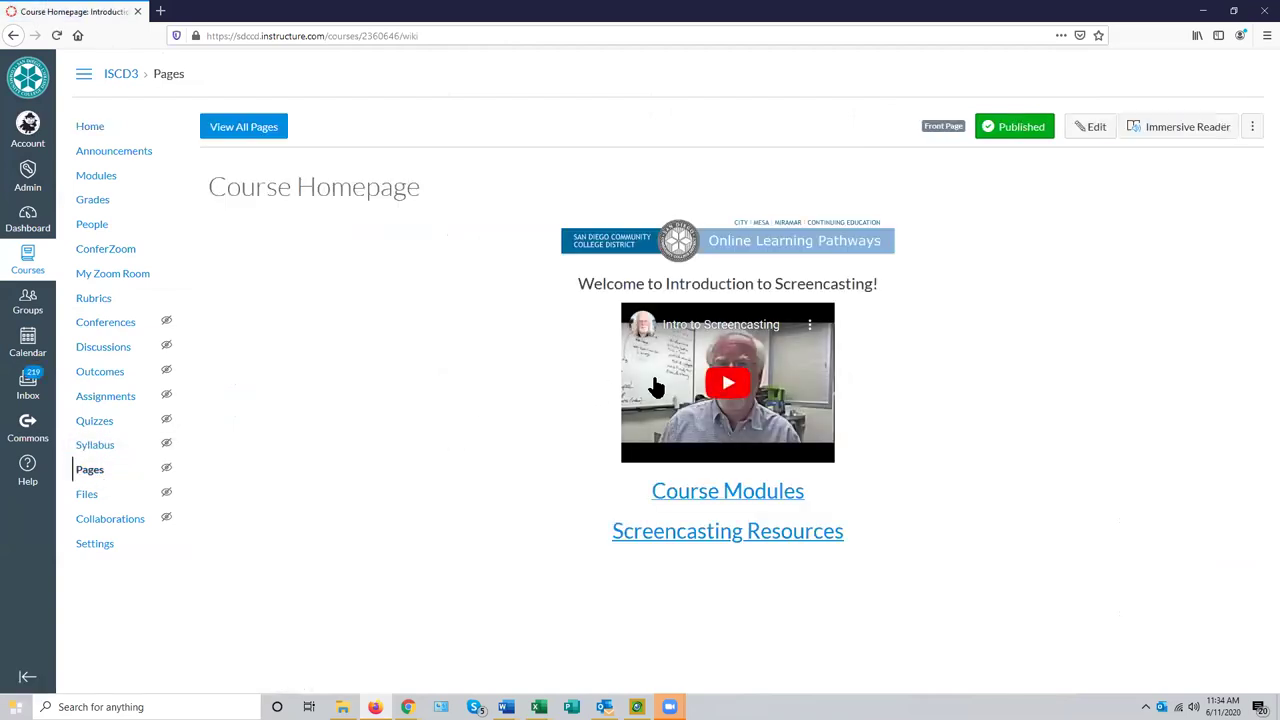
{"action": "right_click", "coordinate": [652, 370]}
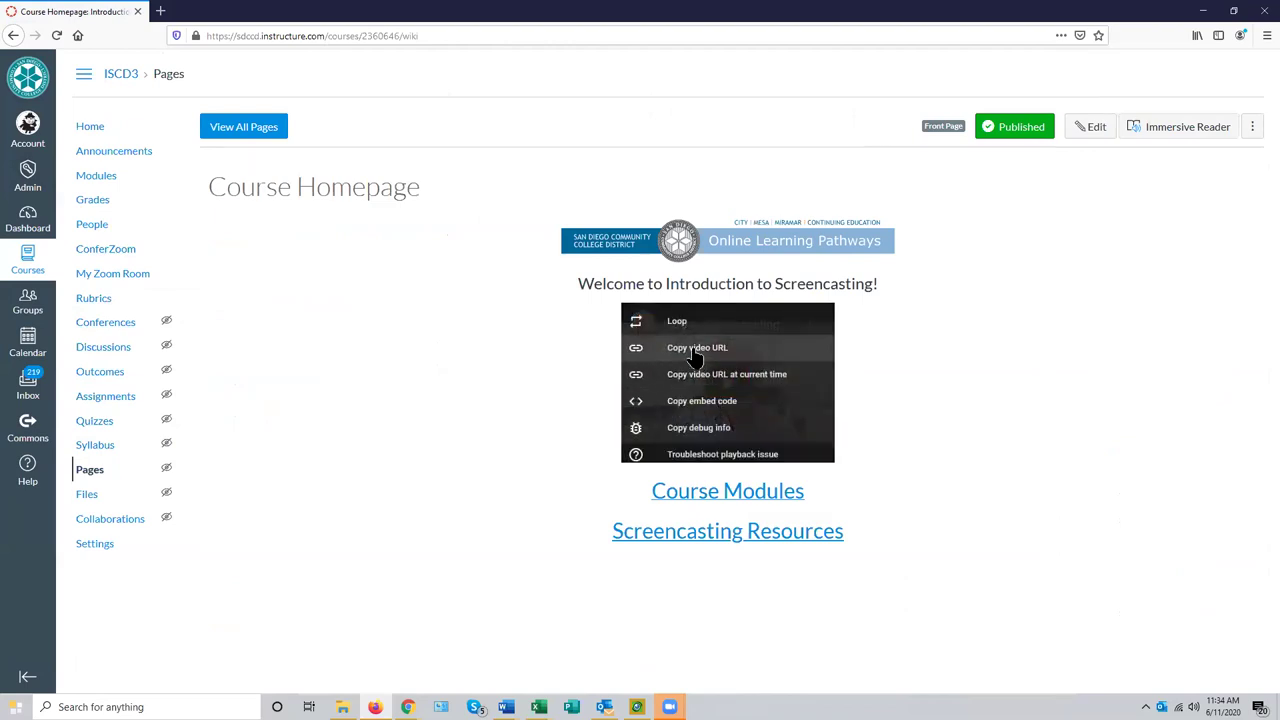
{"action": "left_click", "coordinate": [576, 328]}
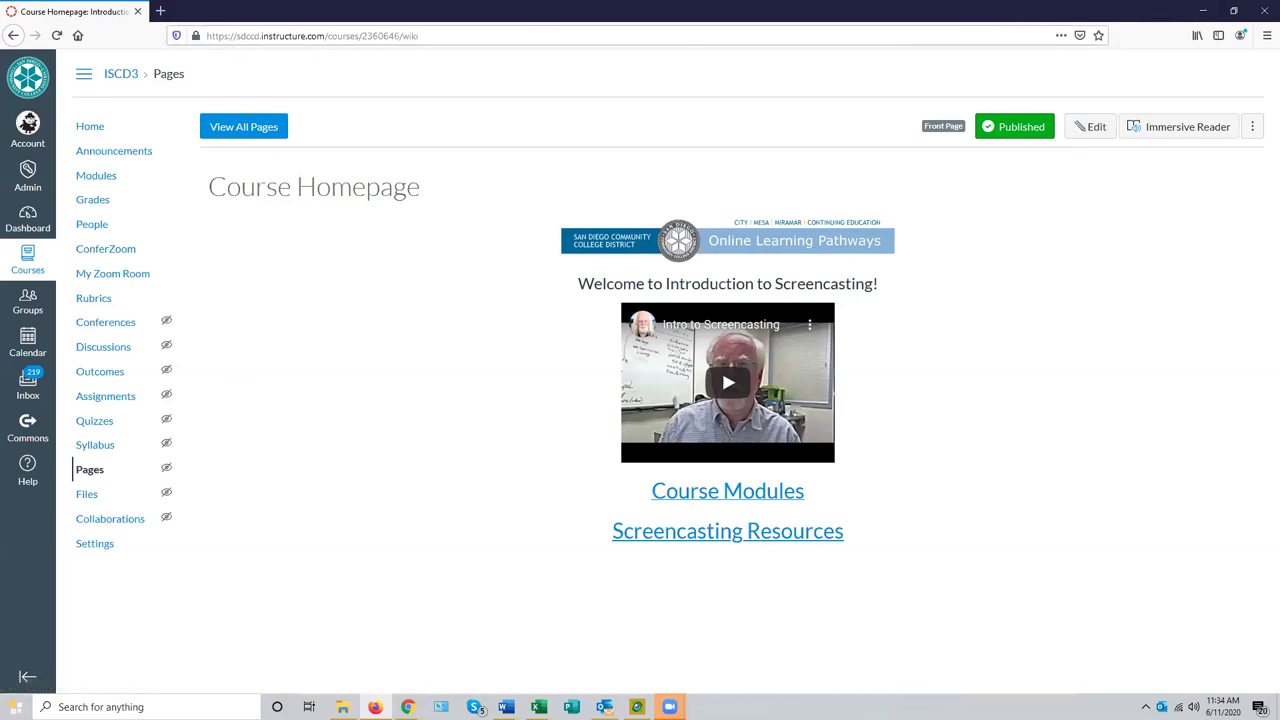
{"action": "key", "text": "alt+Tab"}
{"action": "left_click", "coordinate": [393, 109]}
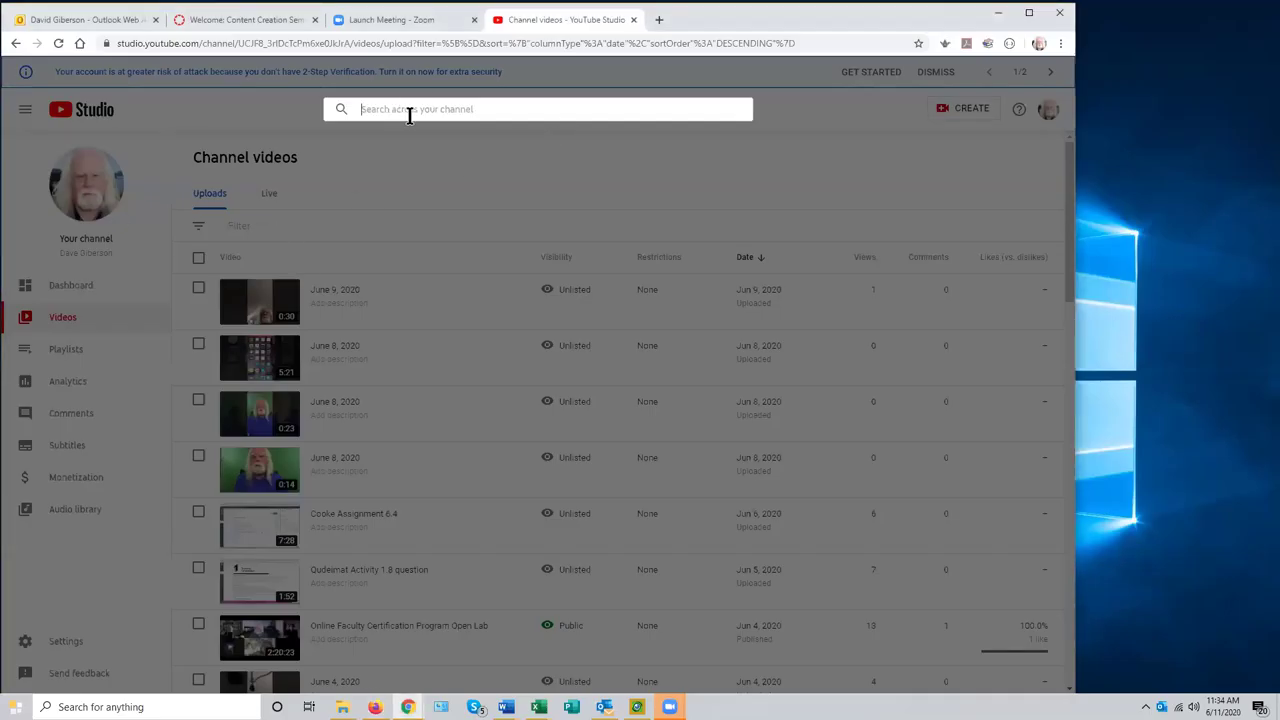
- Search the channel's videos for 'screencasting' and open Intro to Screencasting's Video details
{"action": "type", "text": "screencasting"}
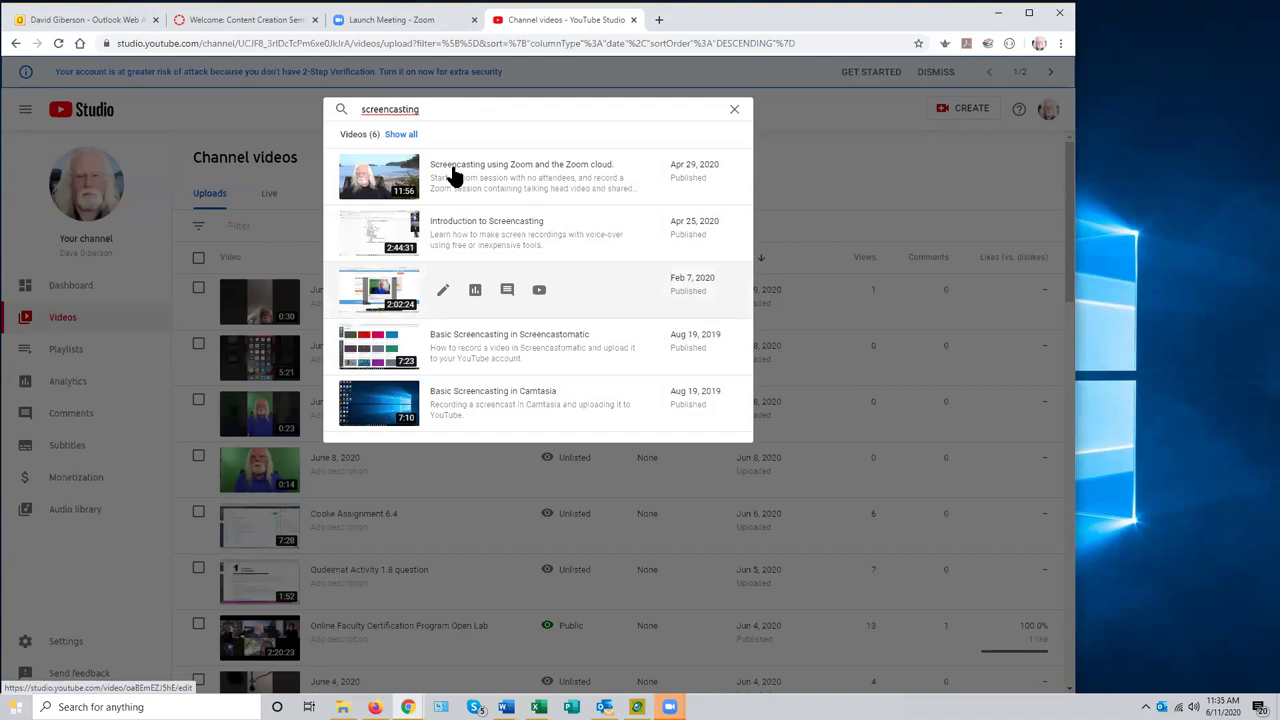
{"action": "left_click", "coordinate": [401, 134]}
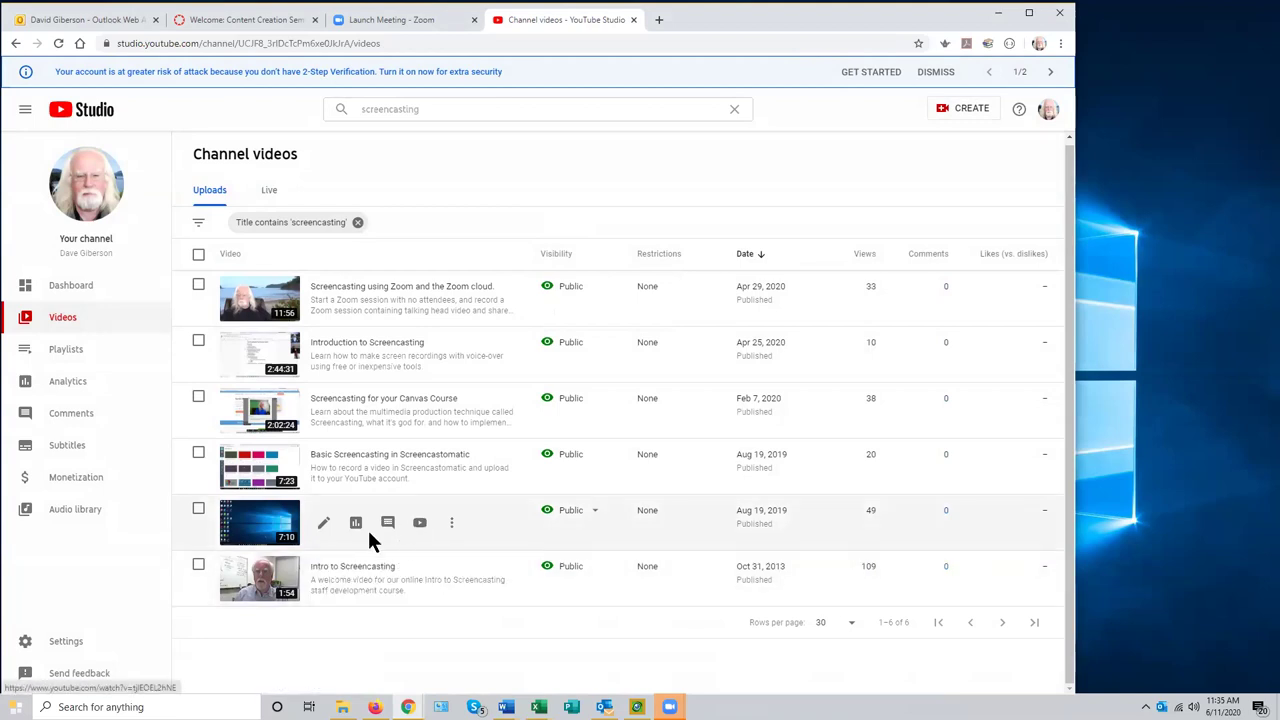
{"action": "left_click", "coordinate": [250, 585]}
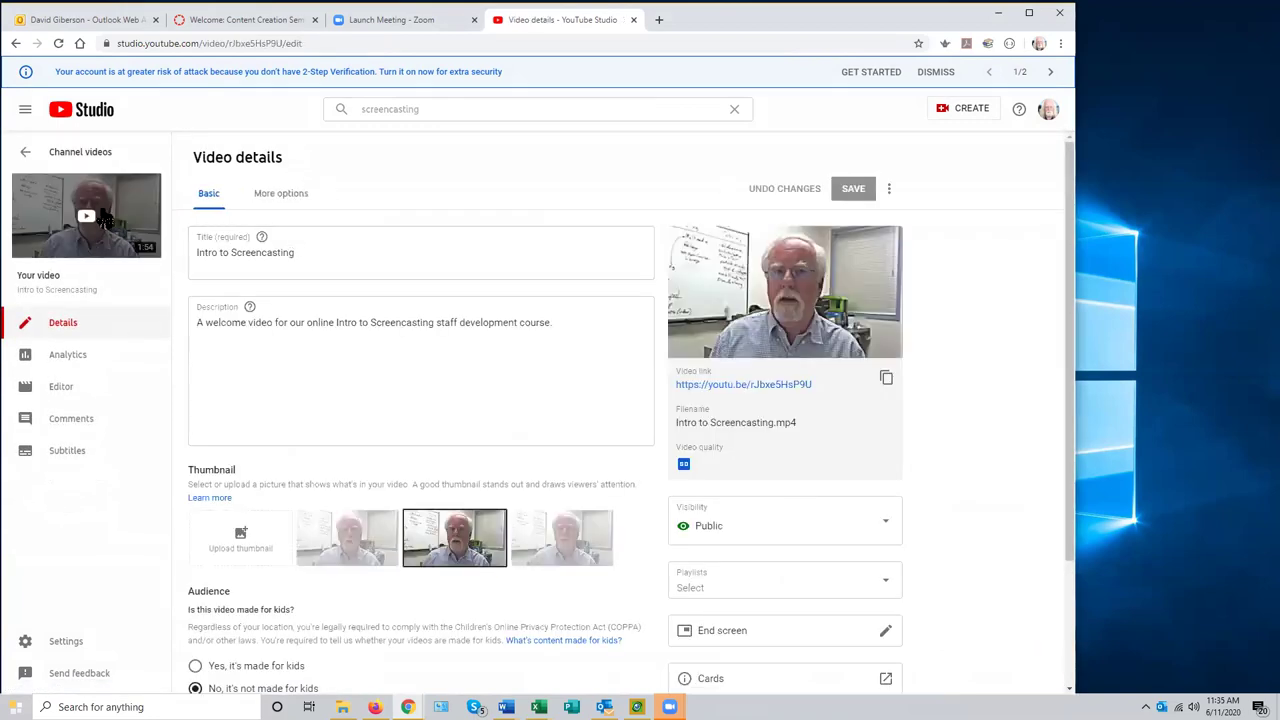
- Open the Intro to Screencasting watch page, pause it, and copy its share link
{"action": "left_click", "coordinate": [68, 213]}
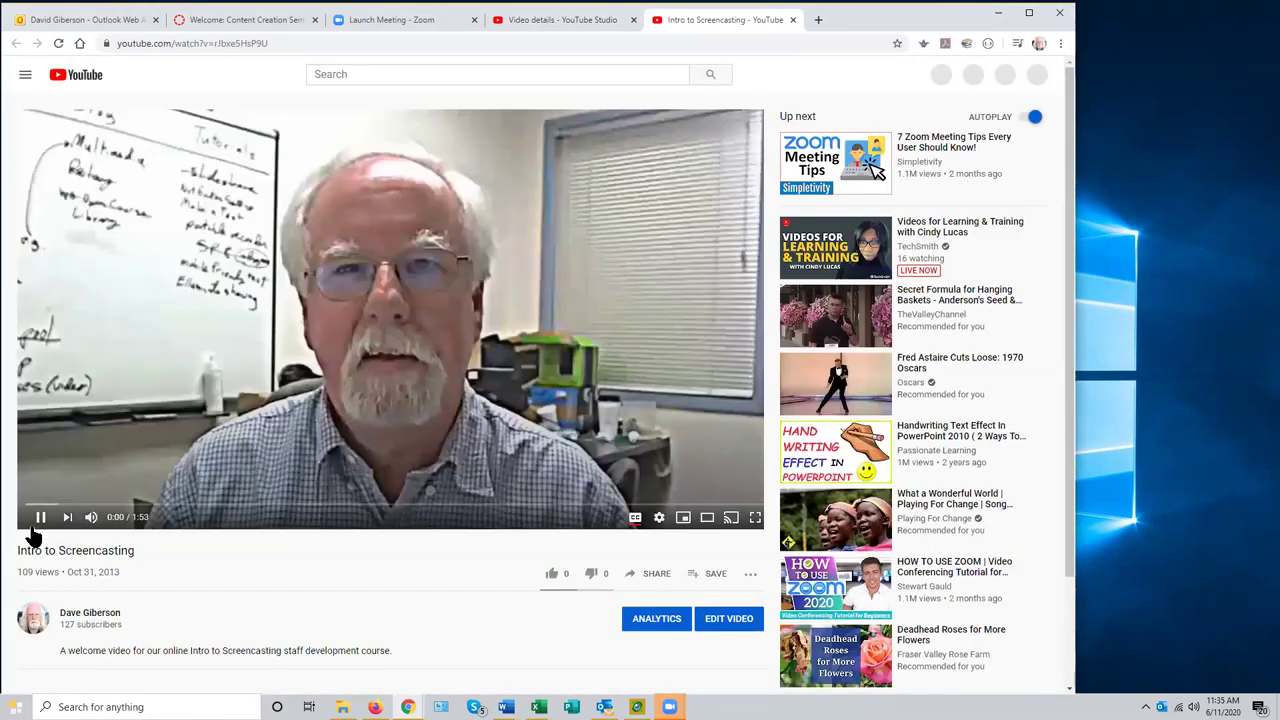
{"action": "left_click", "coordinate": [42, 522]}
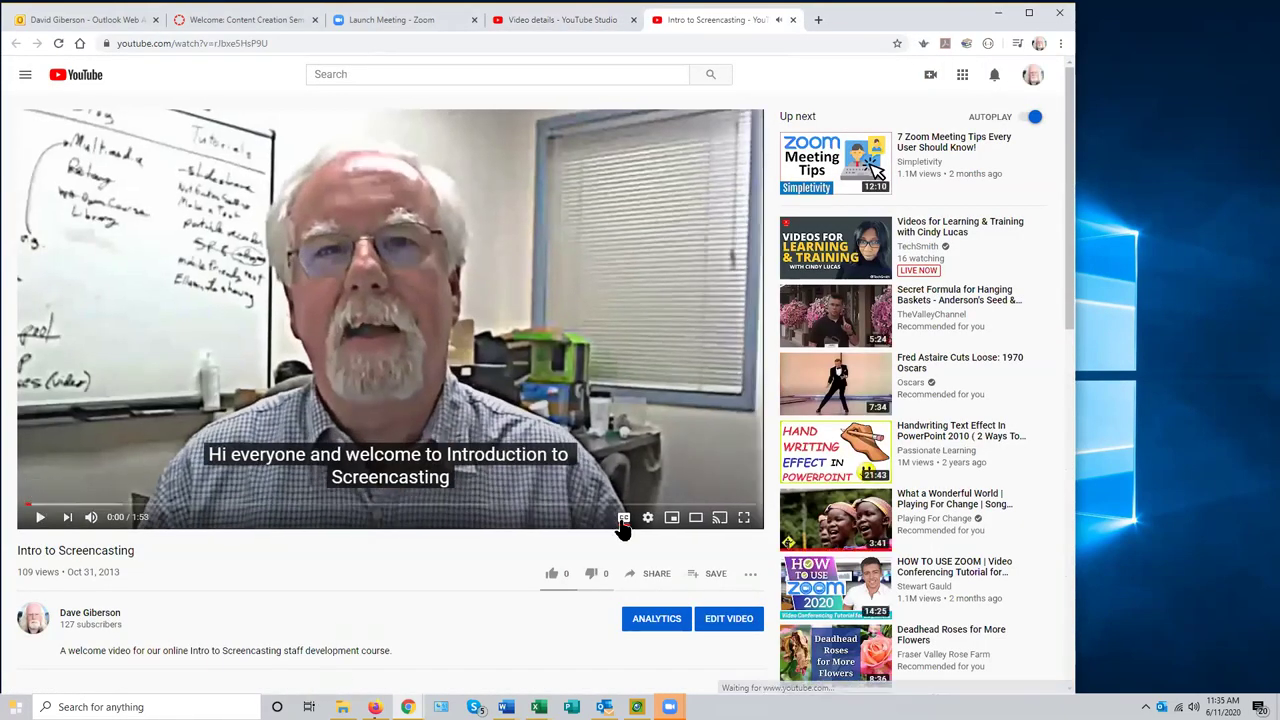
{"action": "left_click", "coordinate": [657, 583]}
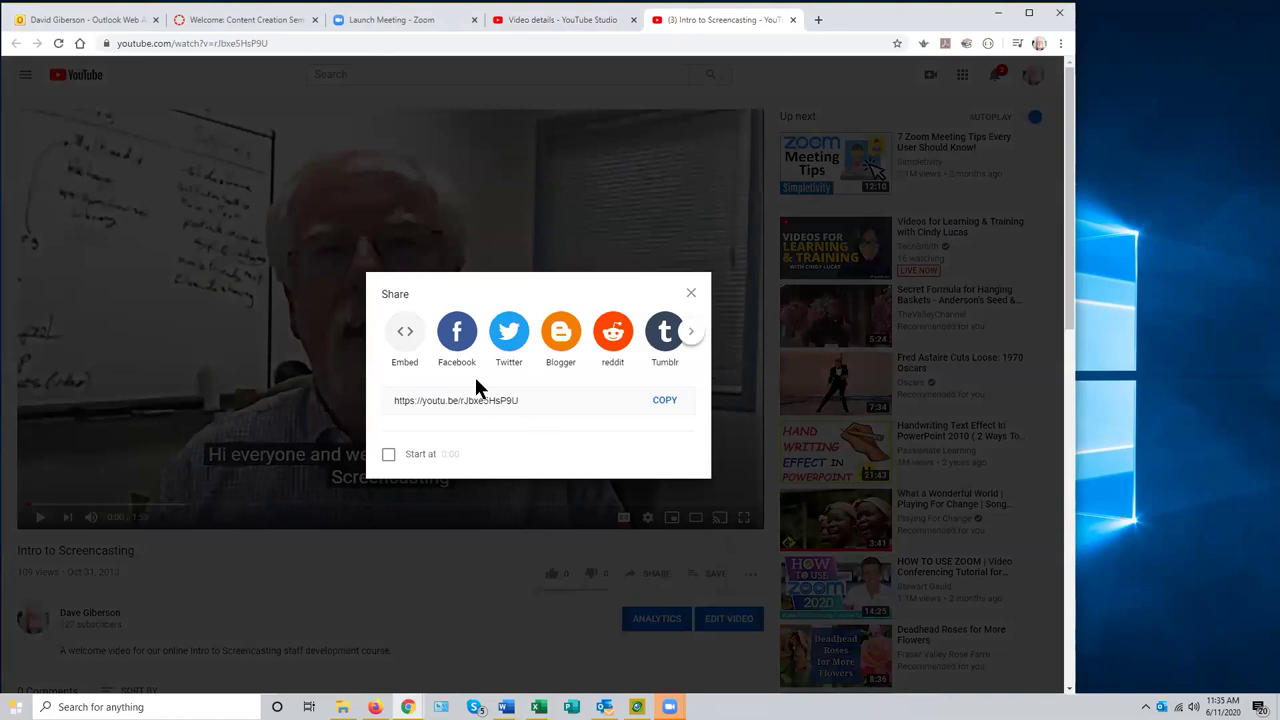
{"action": "left_click", "coordinate": [665, 401]}
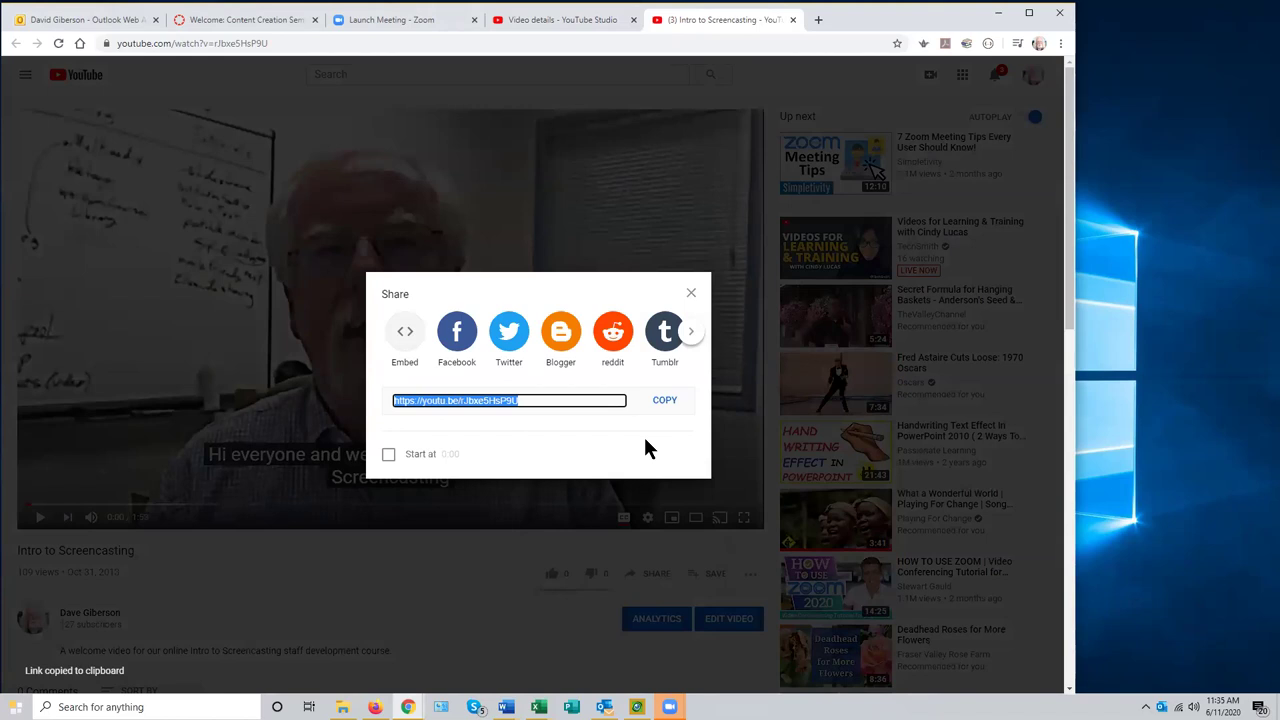
{"action": "key", "text": "Escape"}
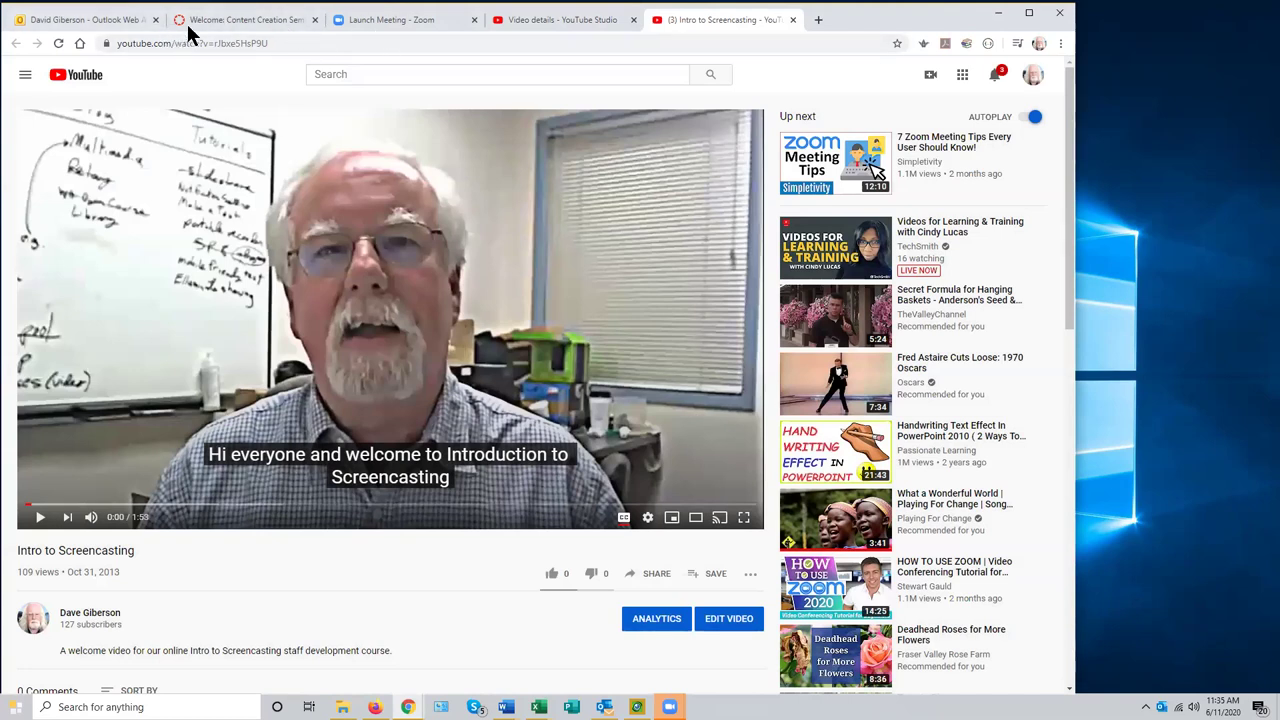
- Paste the Intro to Screencasting YouTube link as the media source and insert it at 560 × 314
{"action": "left_click", "coordinate": [236, 22]}
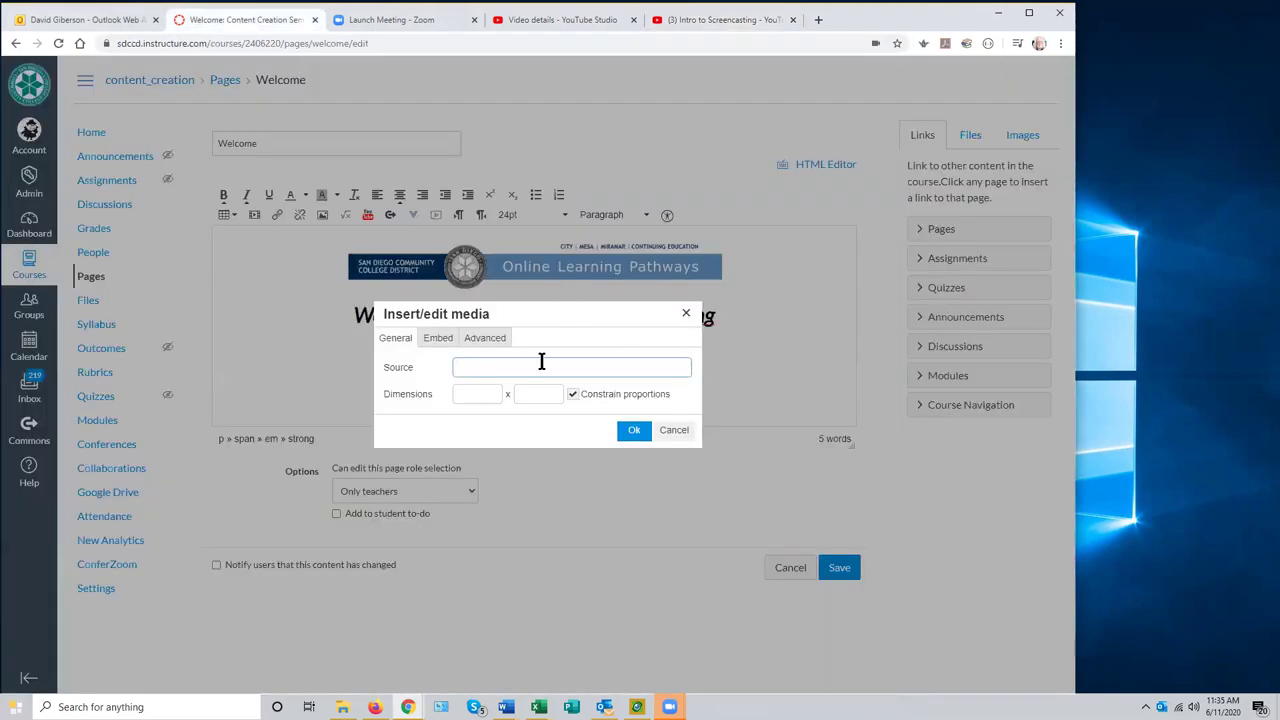
{"action": "right_click", "coordinate": [461, 366]}
{"action": "left_click", "coordinate": [501, 467]}
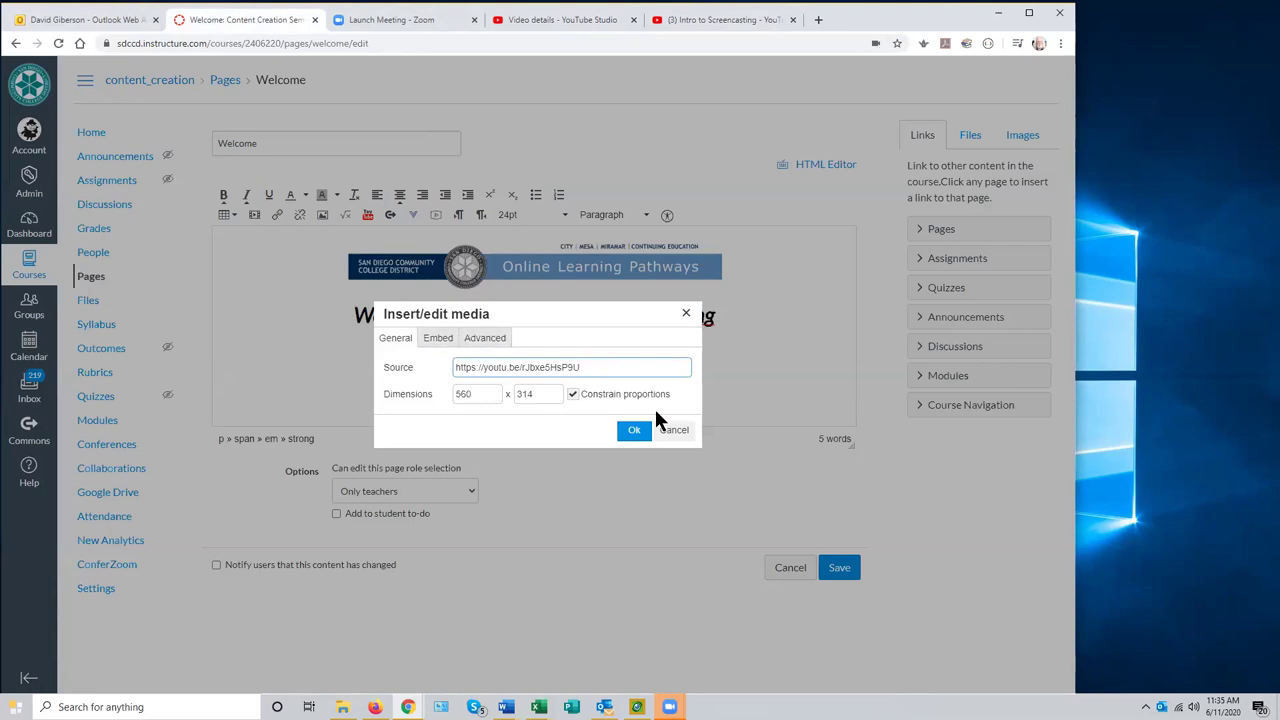
{"action": "left_click", "coordinate": [634, 432]}
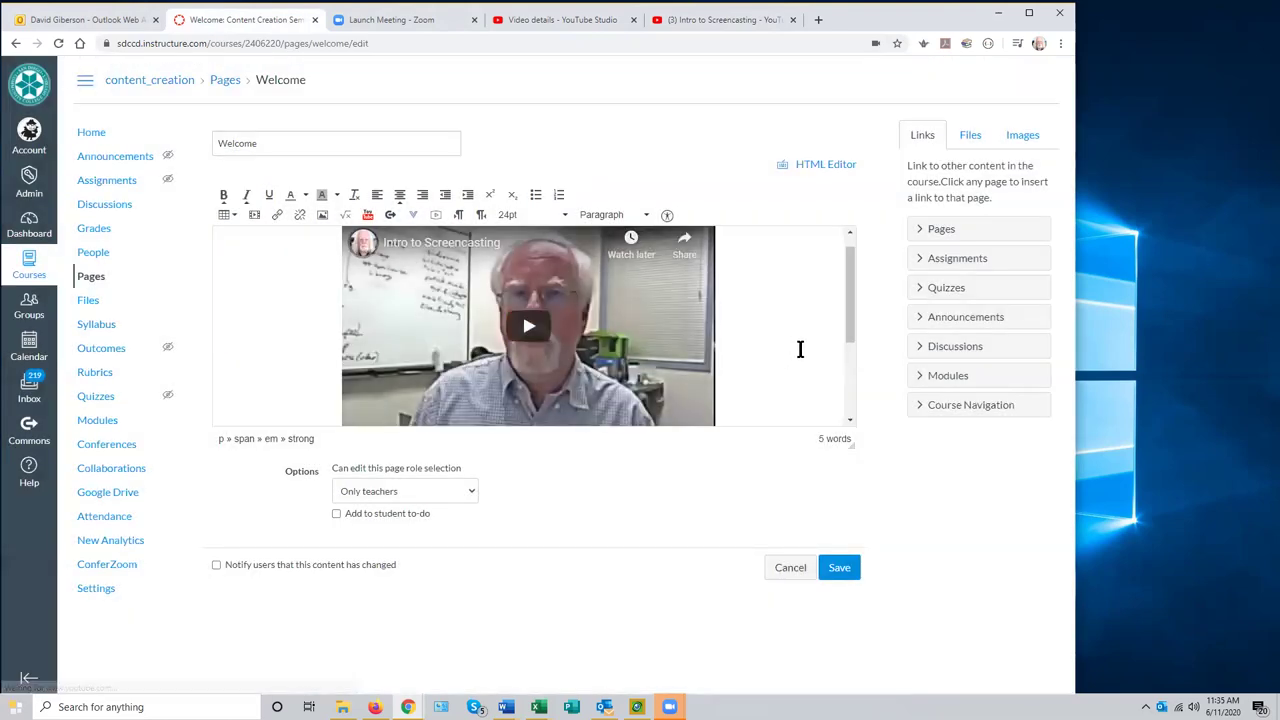
- Play and then pause the embedded video to test it
{"action": "left_click_drag", "start_coordinate": [848, 325], "coordinate": [860, 318]}
{"action": "left_click", "coordinate": [530, 333]}
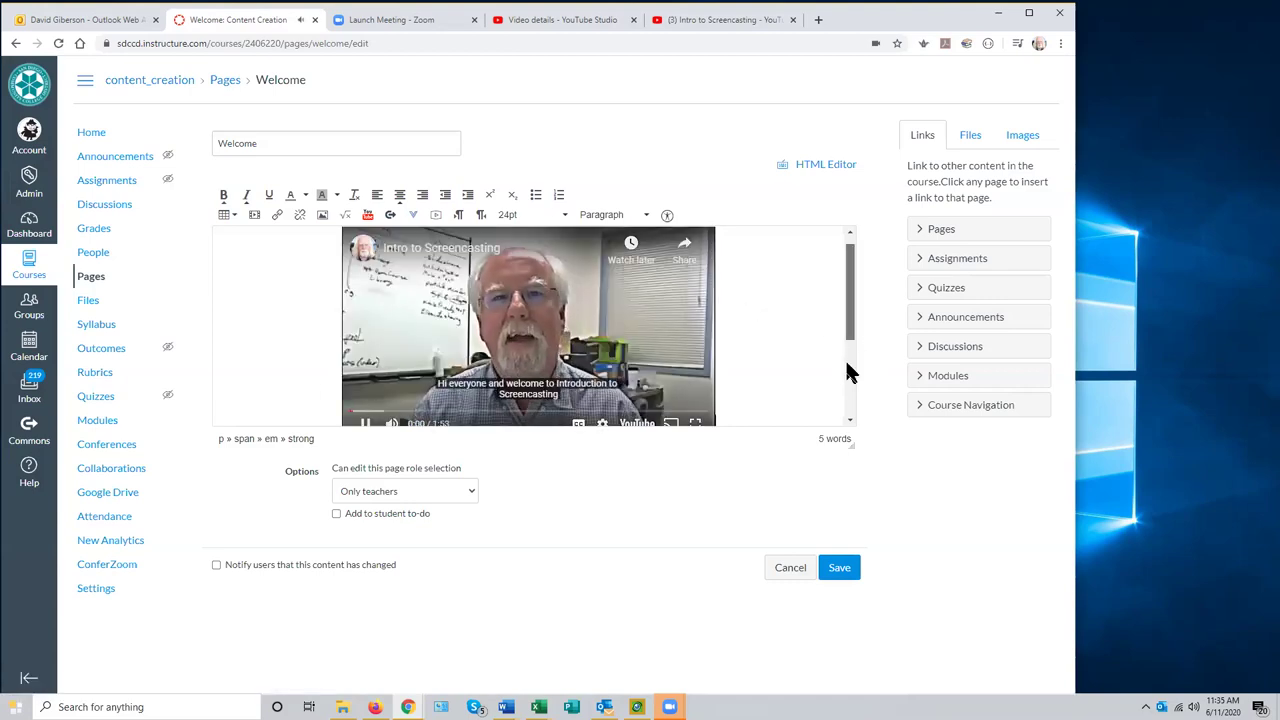
{"action": "left_click_drag", "start_coordinate": [849, 360], "coordinate": [851, 400]}
{"action": "left_click", "coordinate": [365, 345]}
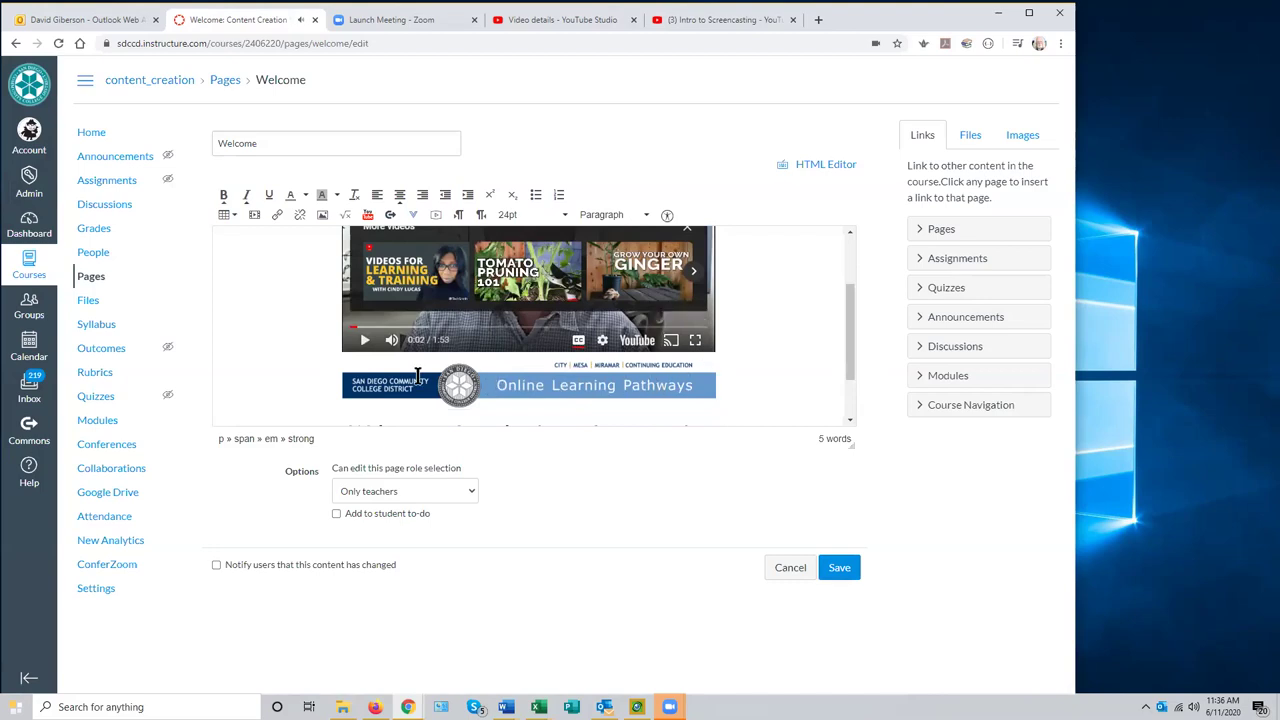
- Move the Online Learning Pathways banner above the embedded video
{"action": "left_click", "coordinate": [527, 382]}
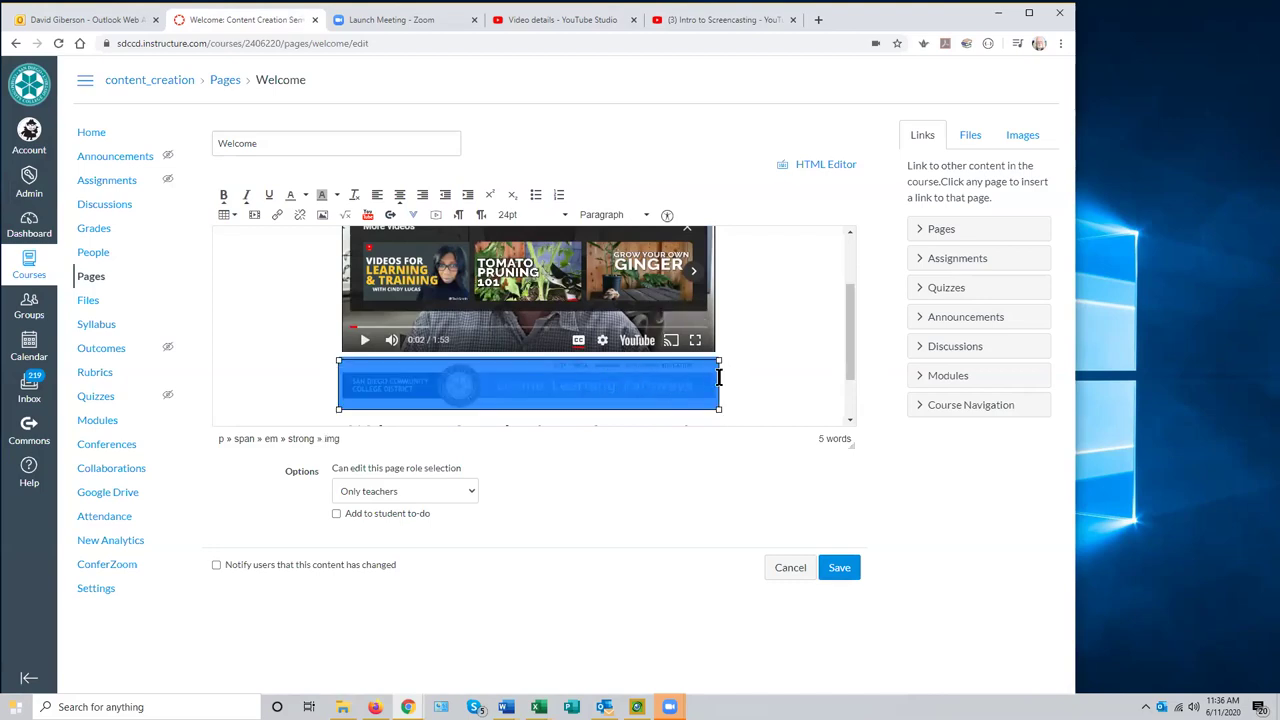
{"action": "key", "text": "Delete"}
{"action": "scroll", "coordinate": [845, 331], "scroll_direction": "up", "scroll_amount": 2}
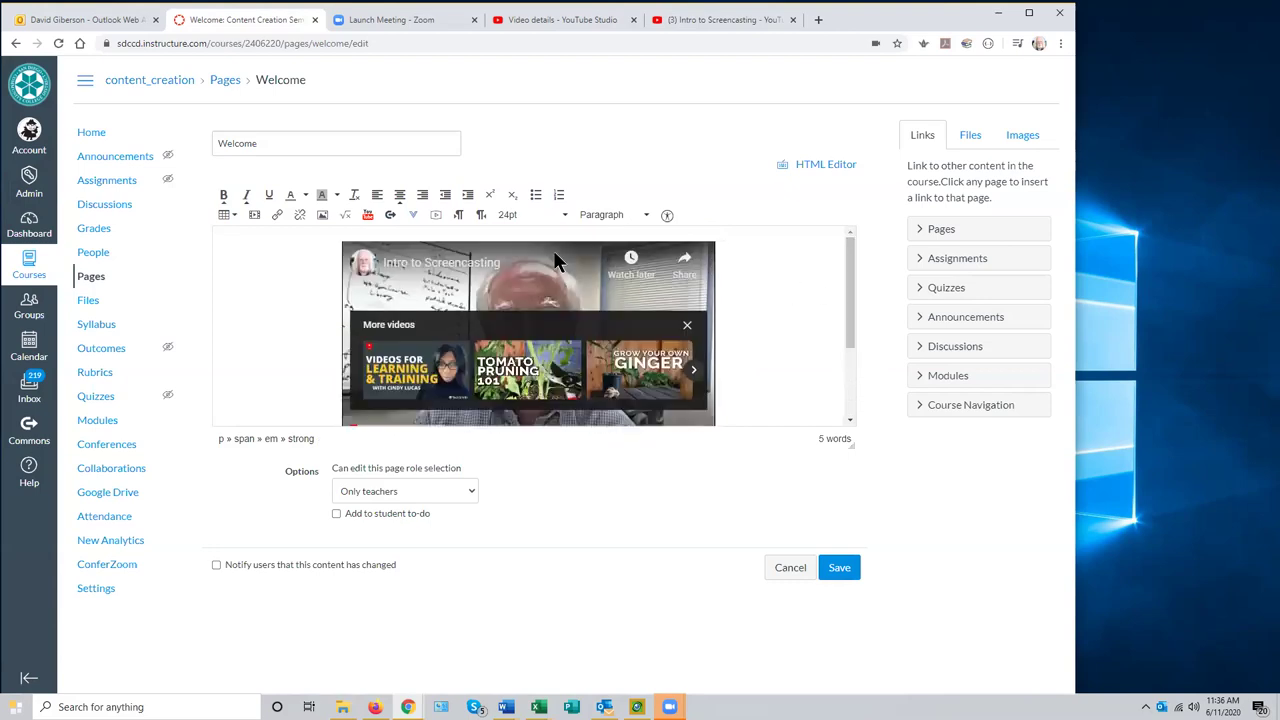
{"action": "left_click", "coordinate": [332, 244]}
{"action": "key", "text": "Return"}
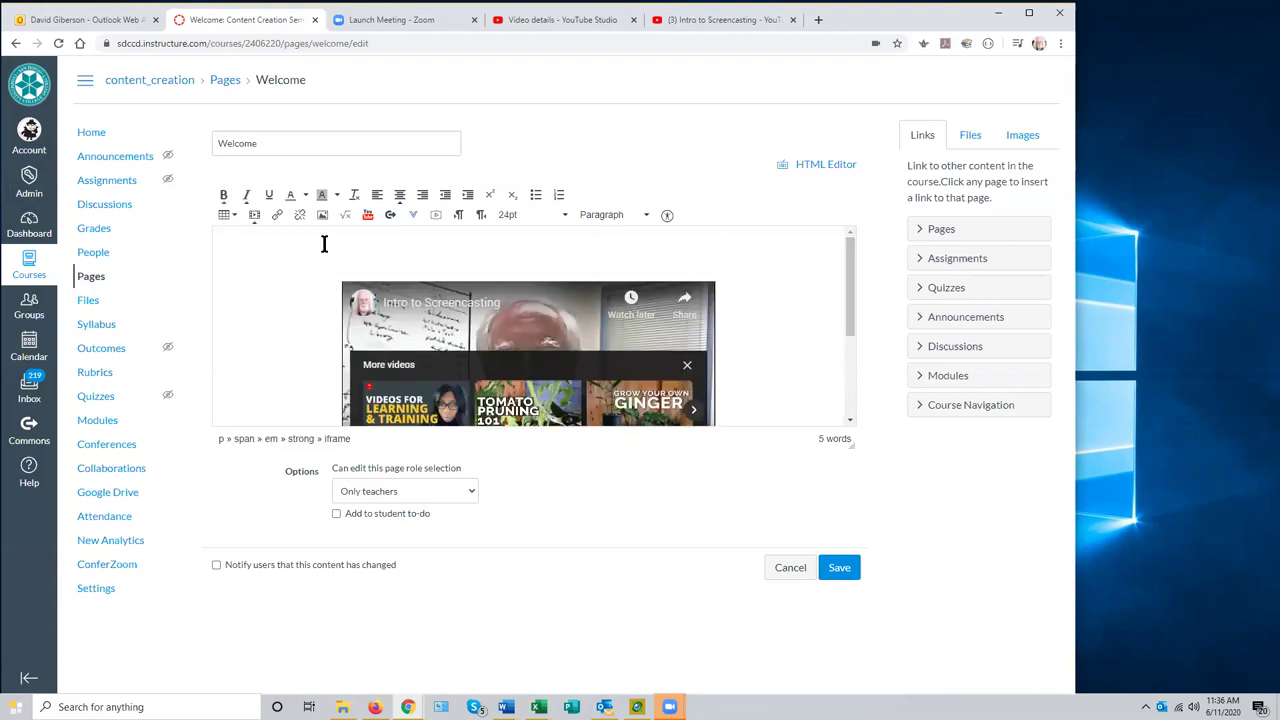
{"action": "left_click", "coordinate": [510, 248]}
- Move the 'Welcome to Introduction to Screencasting' heading onto a new line below the banner
{"action": "scroll", "coordinate": [849, 330], "scroll_direction": "down", "scroll_amount": 1}
{"action": "scroll", "coordinate": [845, 393], "scroll_direction": "down", "scroll_amount": 1}
{"action": "left_click_drag", "start_coordinate": [338, 362], "coordinate": [725, 364]}
{"action": "key", "text": "Delete"}
{"action": "left_click_drag", "start_coordinate": [845, 385], "coordinate": [845, 255]}
{"action": "left_click", "coordinate": [717, 268]}
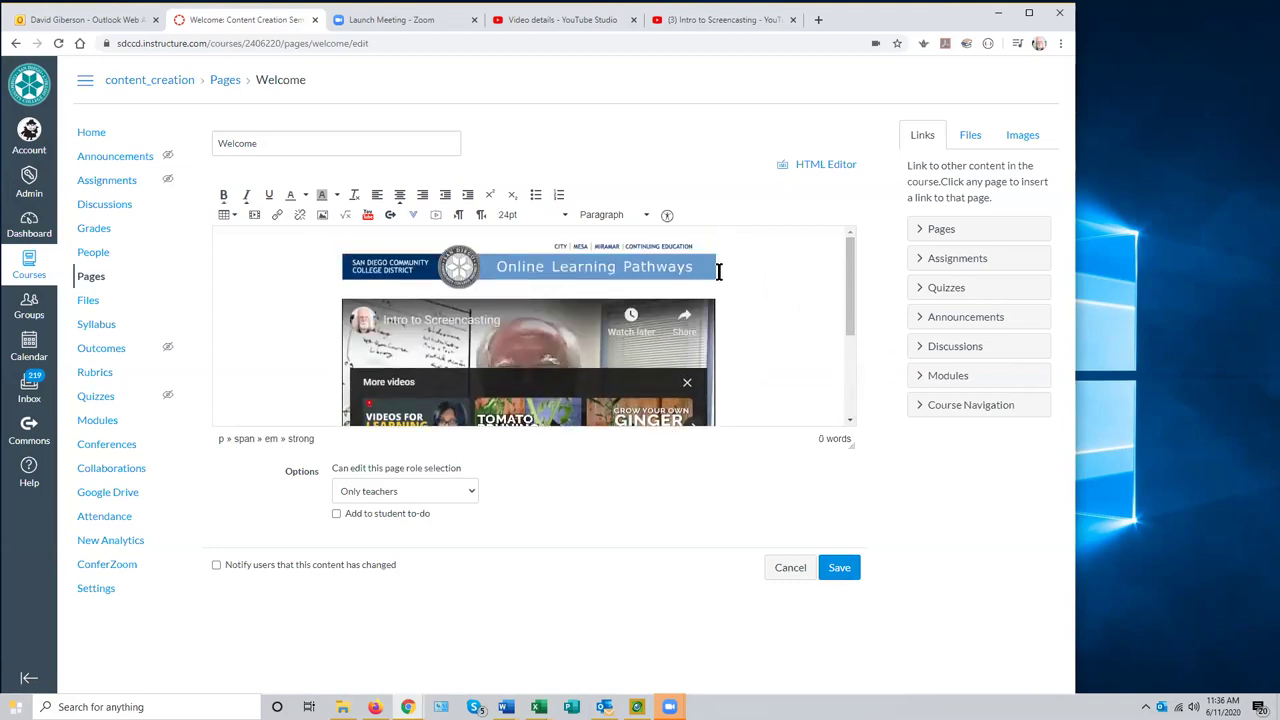
{"action": "key", "text": "Return"}
{"action": "key", "text": "ctrl+v"}
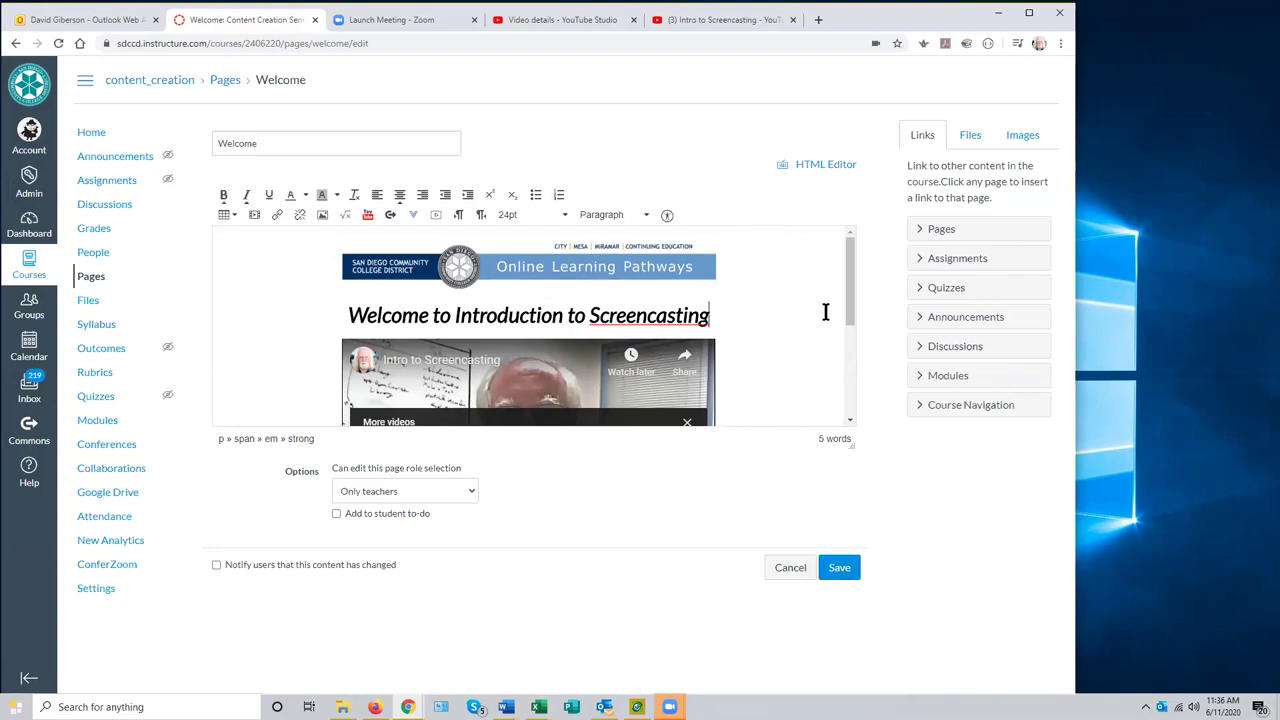
{"action": "left_click_drag", "start_coordinate": [850, 306], "coordinate": [848, 352]}
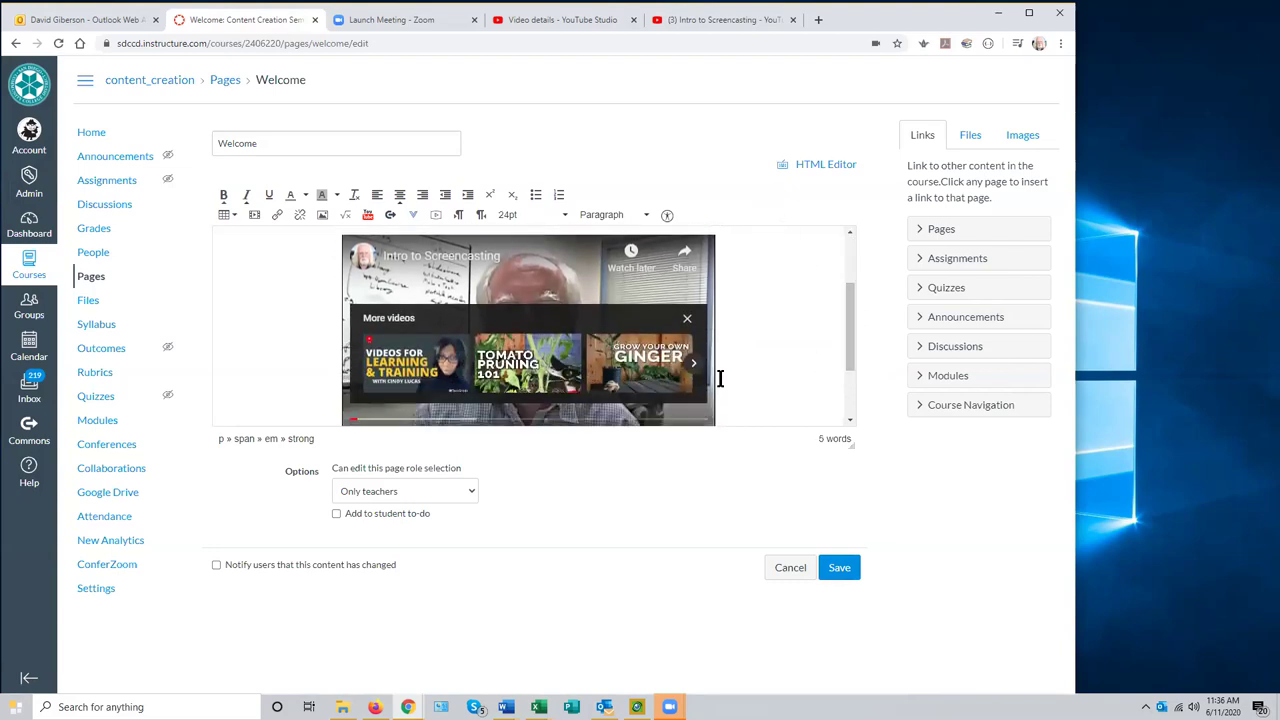
{"action": "left_click", "coordinate": [686, 320]}
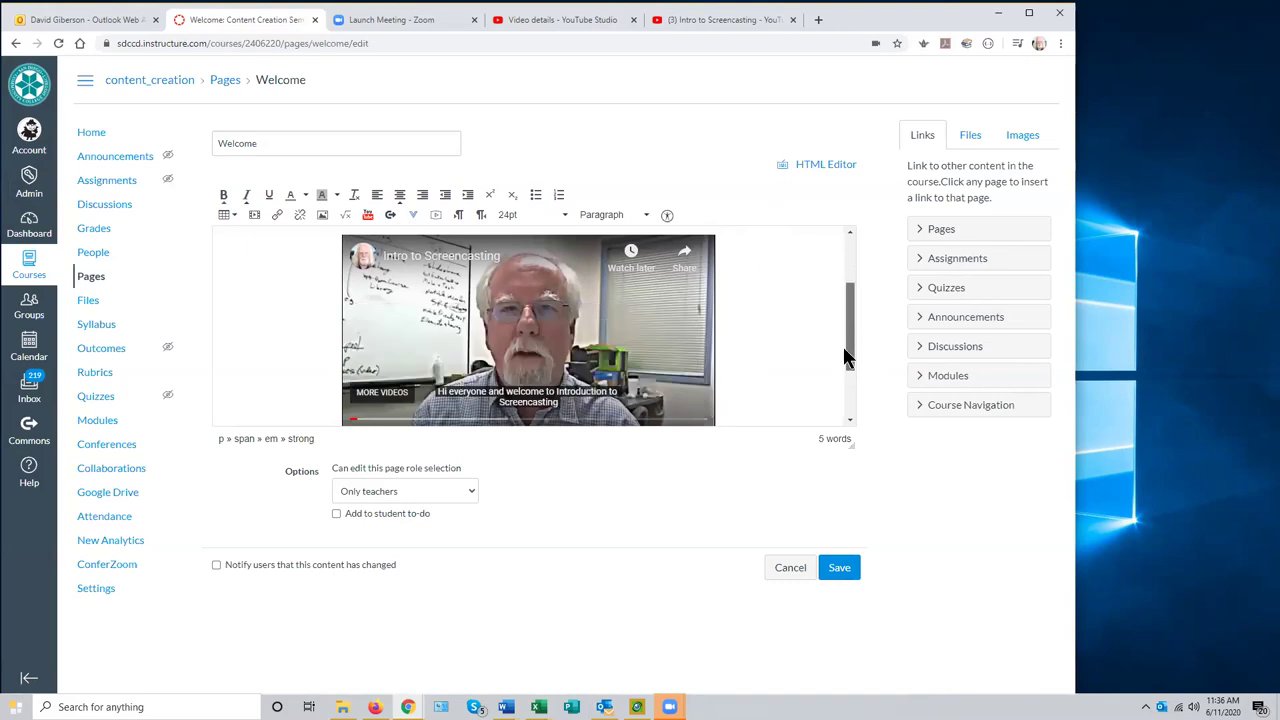
{"action": "scroll", "coordinate": [831, 340], "scroll_direction": "up", "scroll_amount": 1}
{"action": "scroll", "coordinate": [835, 342], "scroll_direction": "down", "scroll_amount": 1}
{"action": "scroll", "coordinate": [800, 343], "scroll_direction": "up", "scroll_amount": 1}
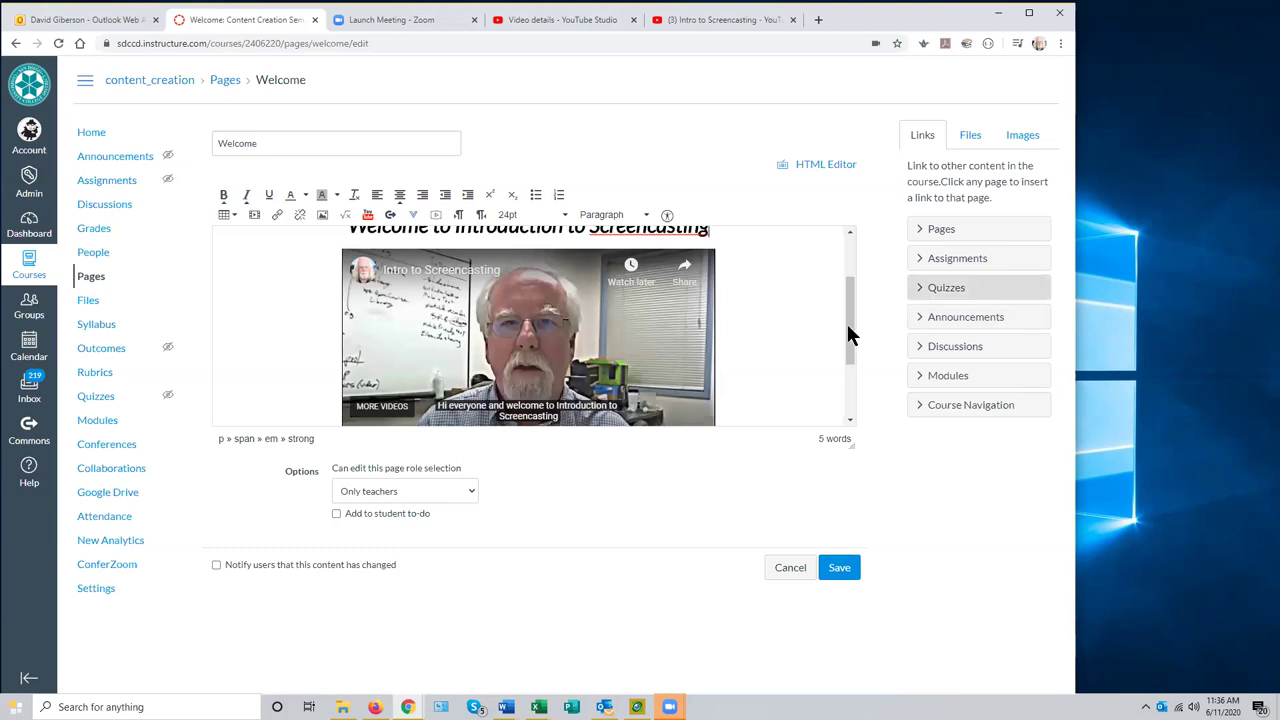
{"action": "left_click_drag", "start_coordinate": [851, 351], "coordinate": [851, 338]}
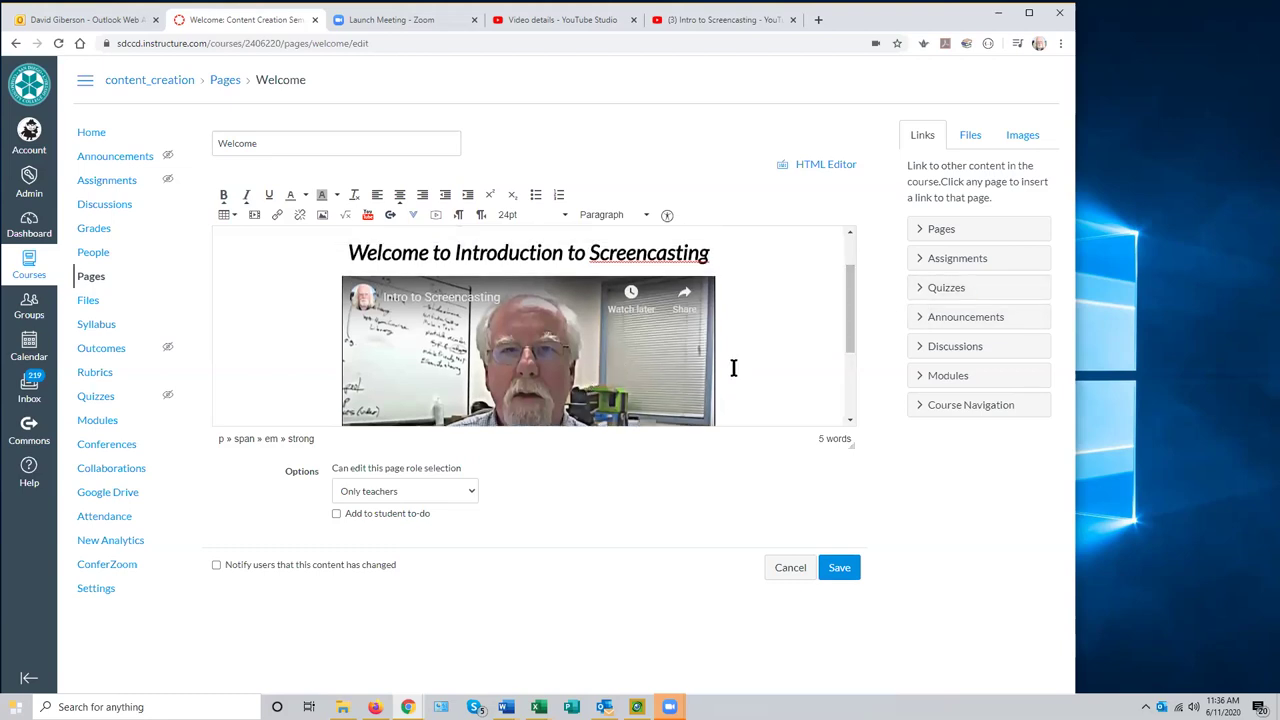
{"action": "scroll", "coordinate": [700, 362], "scroll_direction": "down", "scroll_amount": 1}
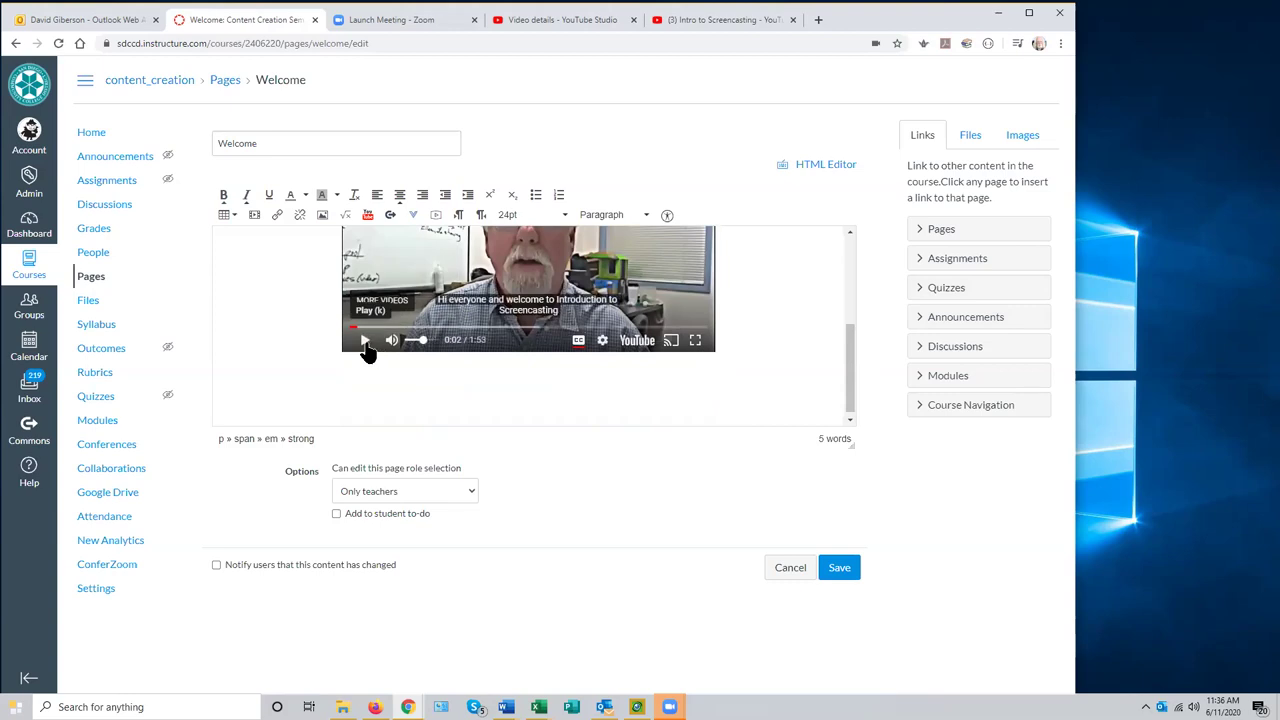
{"action": "scroll", "coordinate": [848, 375], "scroll_direction": "up", "scroll_amount": 1}
{"action": "left_click_drag", "start_coordinate": [848, 375], "coordinate": [846, 388]}
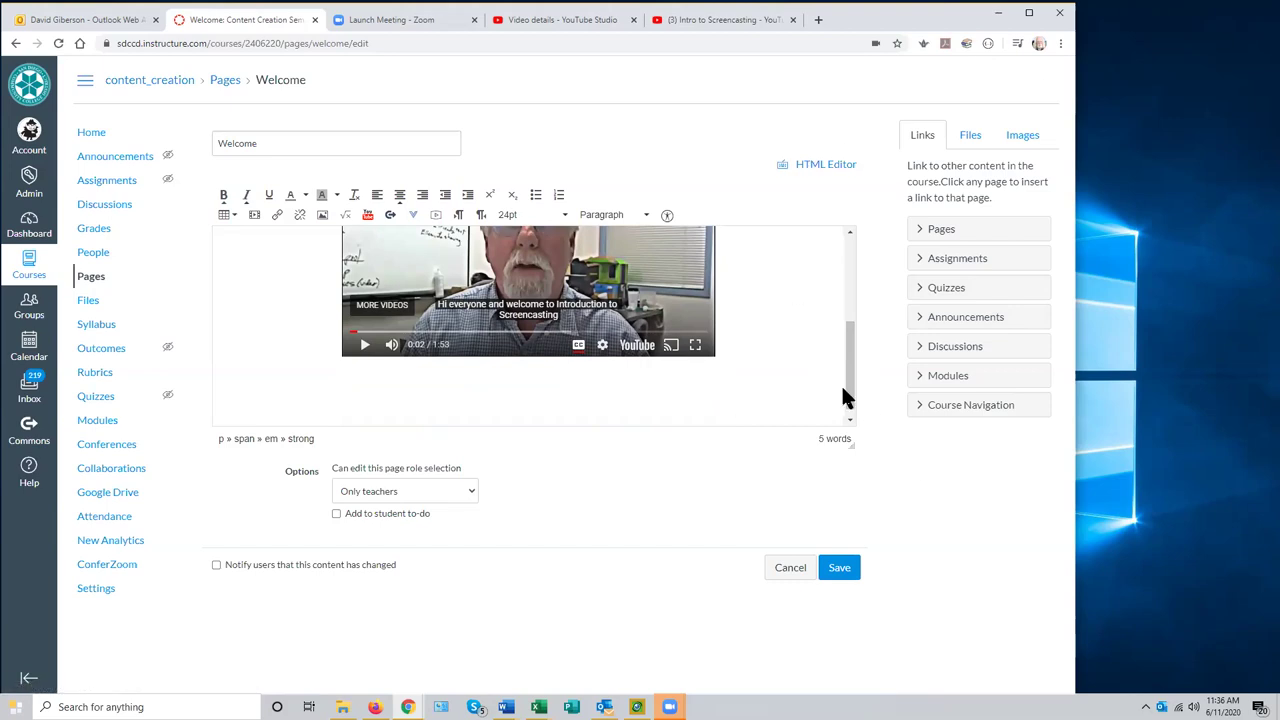
- Save the Welcome page and reopen it for editing
{"action": "left_click", "coordinate": [836, 569]}
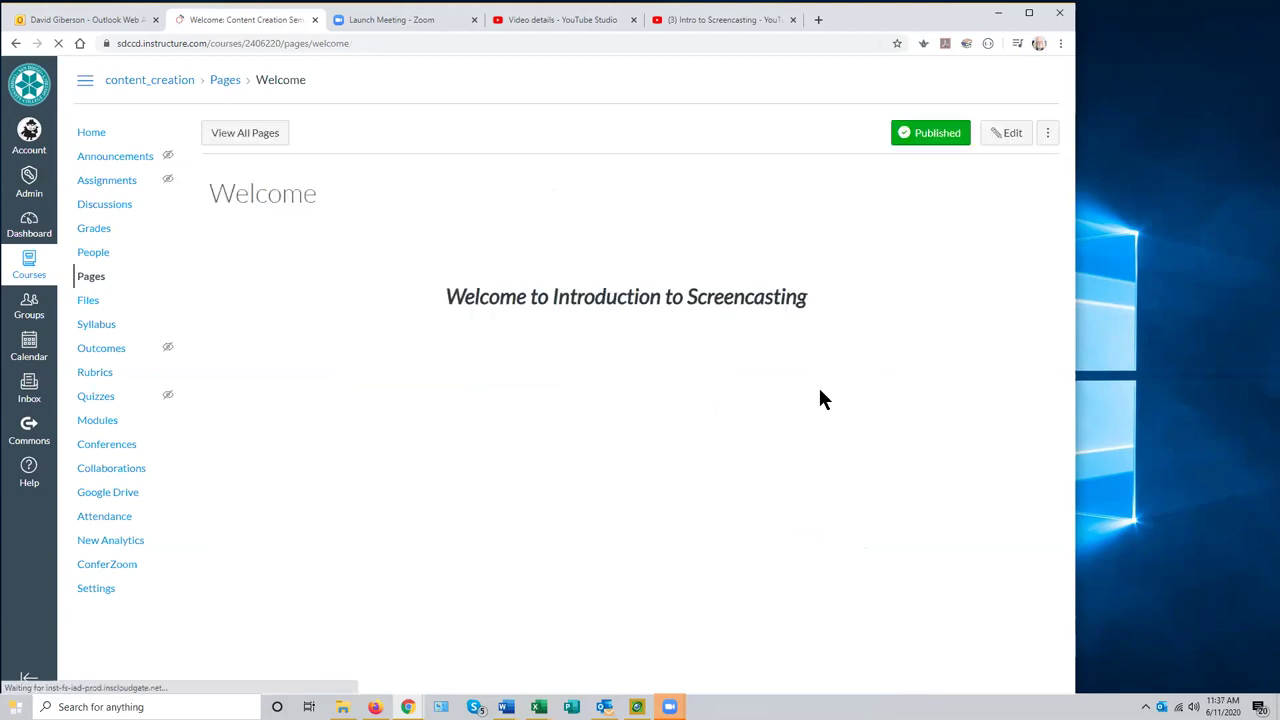
{"action": "left_click", "coordinate": [886, 132]}
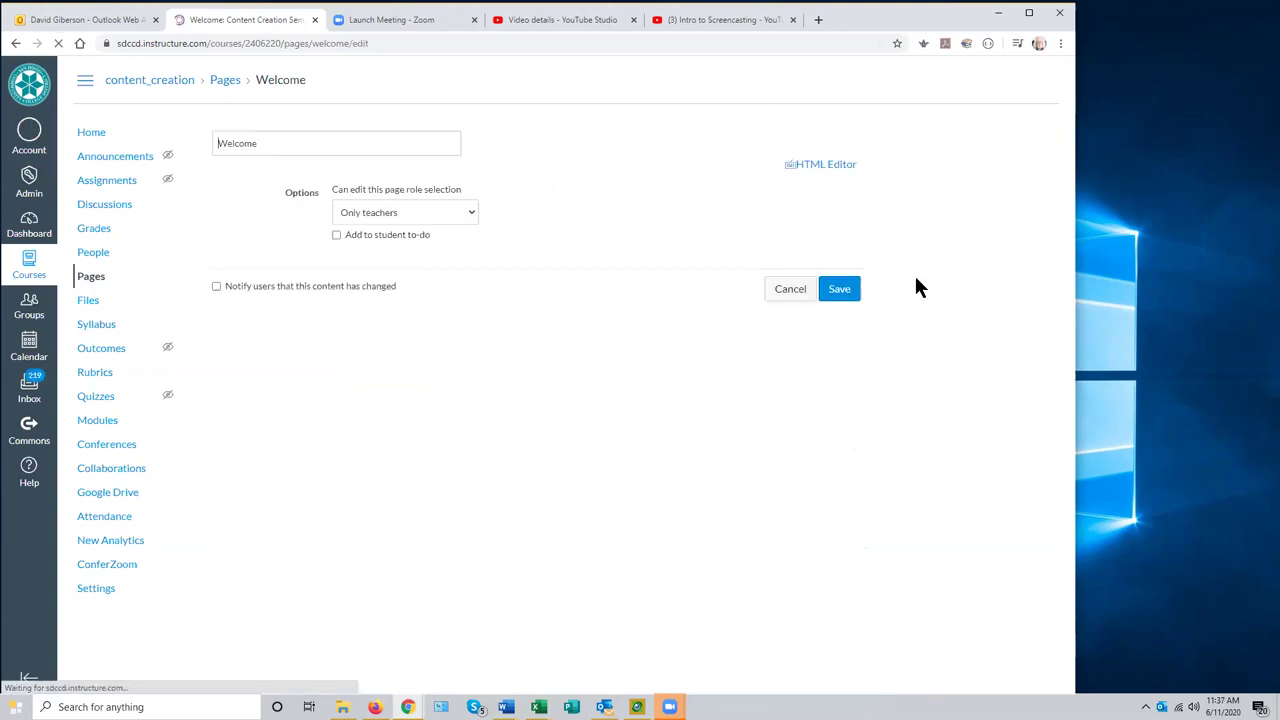
{"action": "left_click_drag", "start_coordinate": [849, 307], "coordinate": [847, 370]}
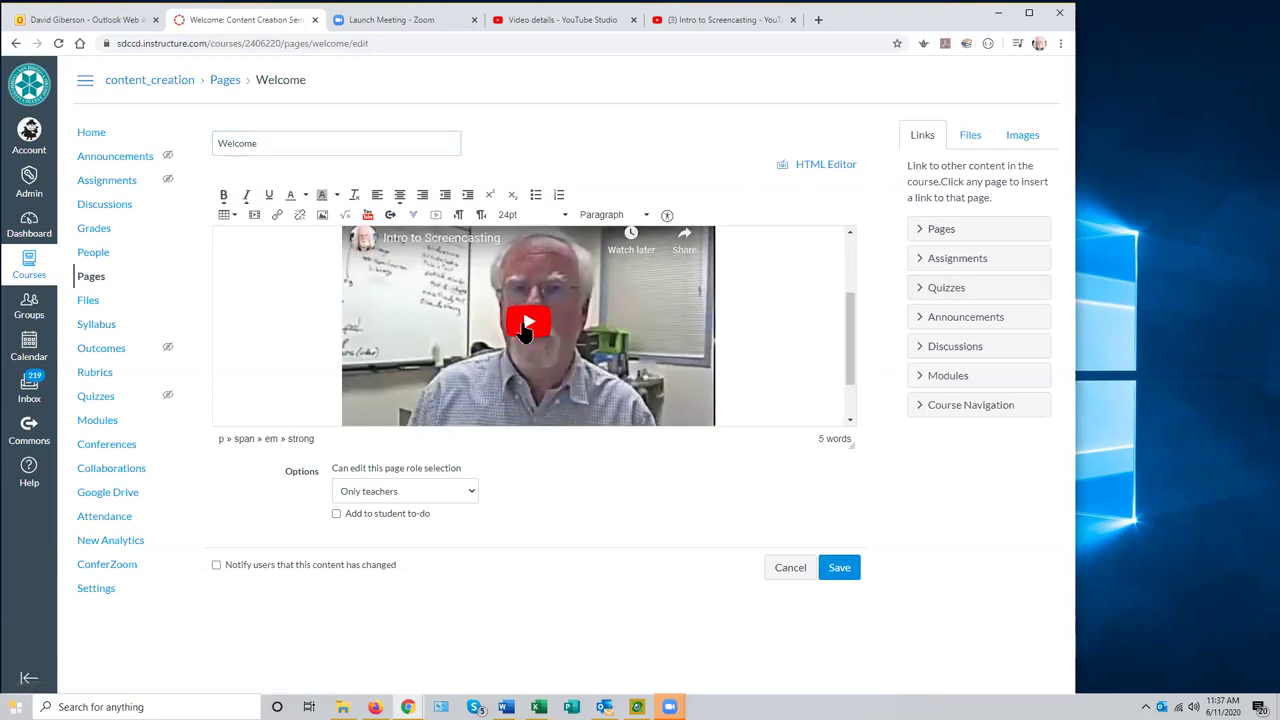
- Play and pause the embedded video, then view it full screen and exit
{"action": "left_click", "coordinate": [526, 330]}
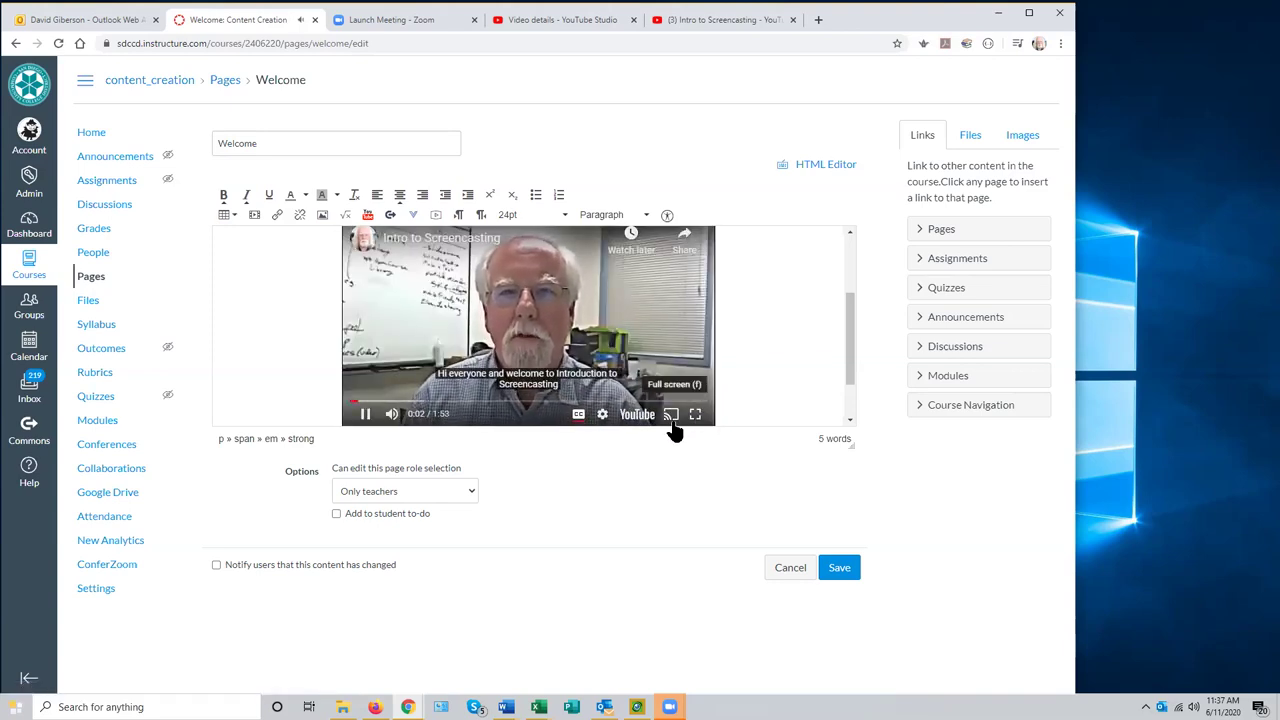
{"action": "left_click", "coordinate": [356, 414]}
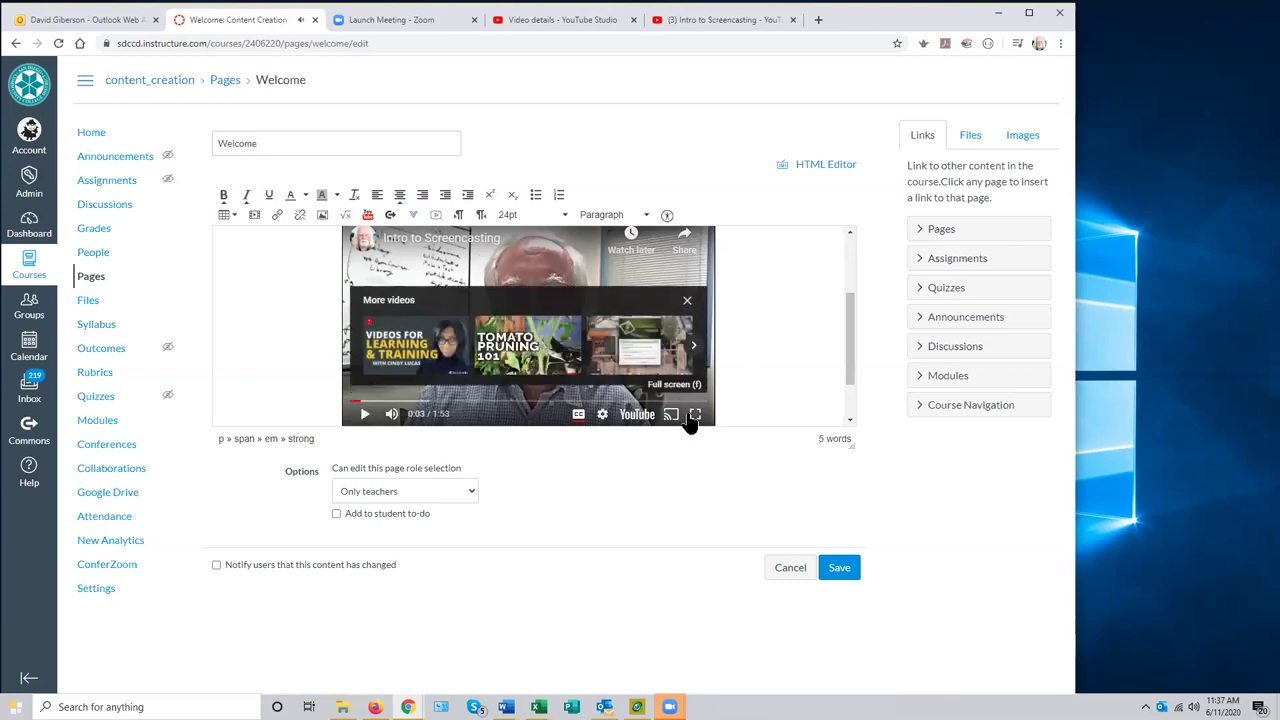
{"action": "left_click", "coordinate": [682, 306]}
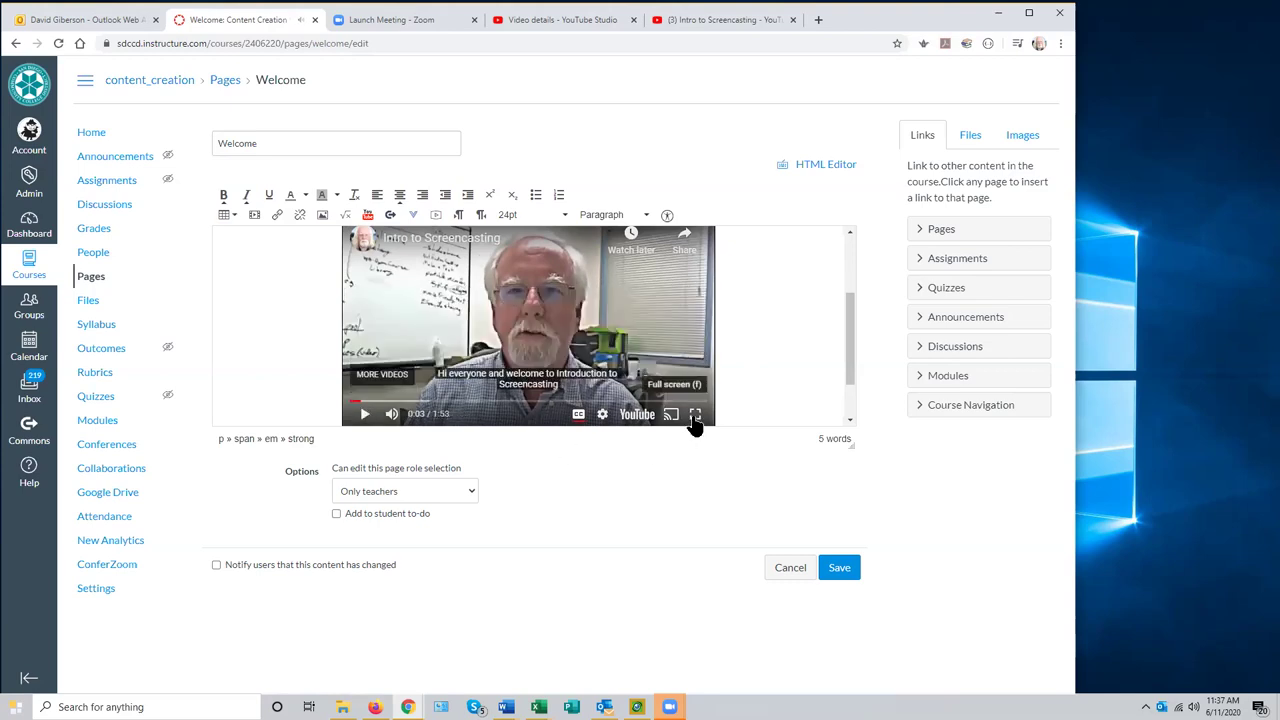
{"action": "left_click", "coordinate": [694, 416]}
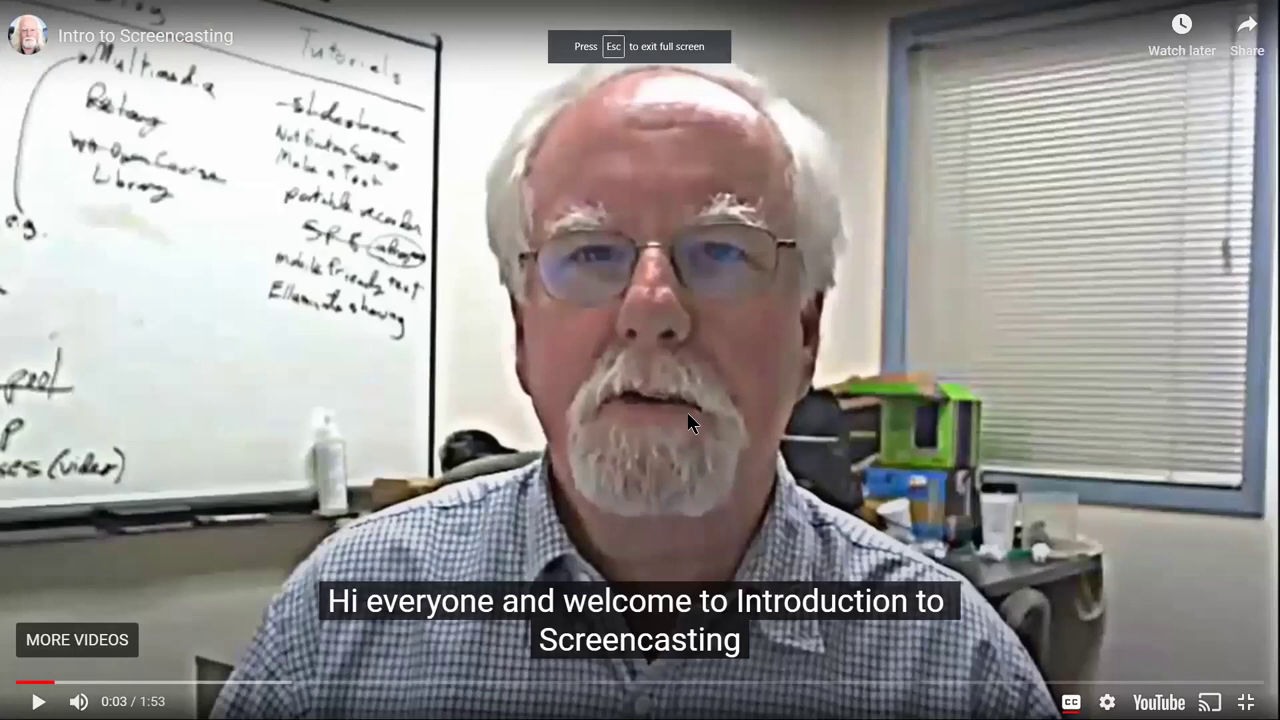
{"action": "key", "text": "Escape"}
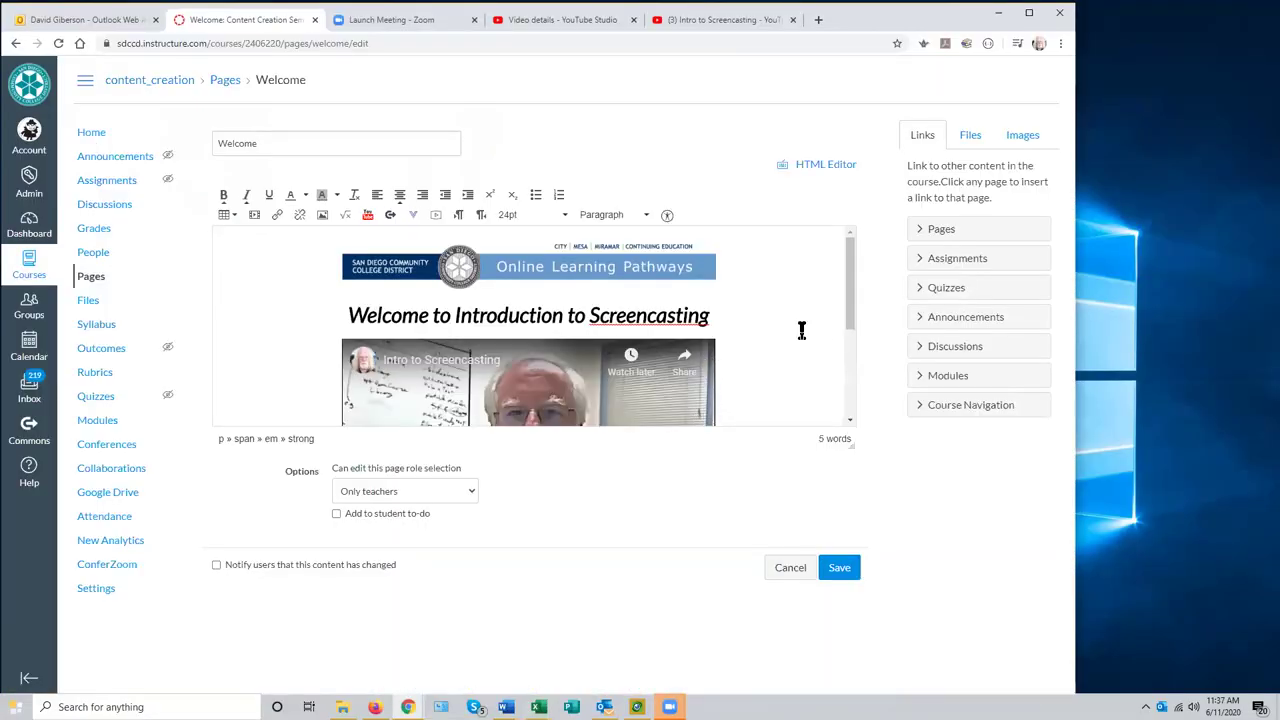
- Add an empty line directly below the embedded Intro to Screencasting video
{"action": "left_click_drag", "start_coordinate": [848, 321], "coordinate": [836, 371]}
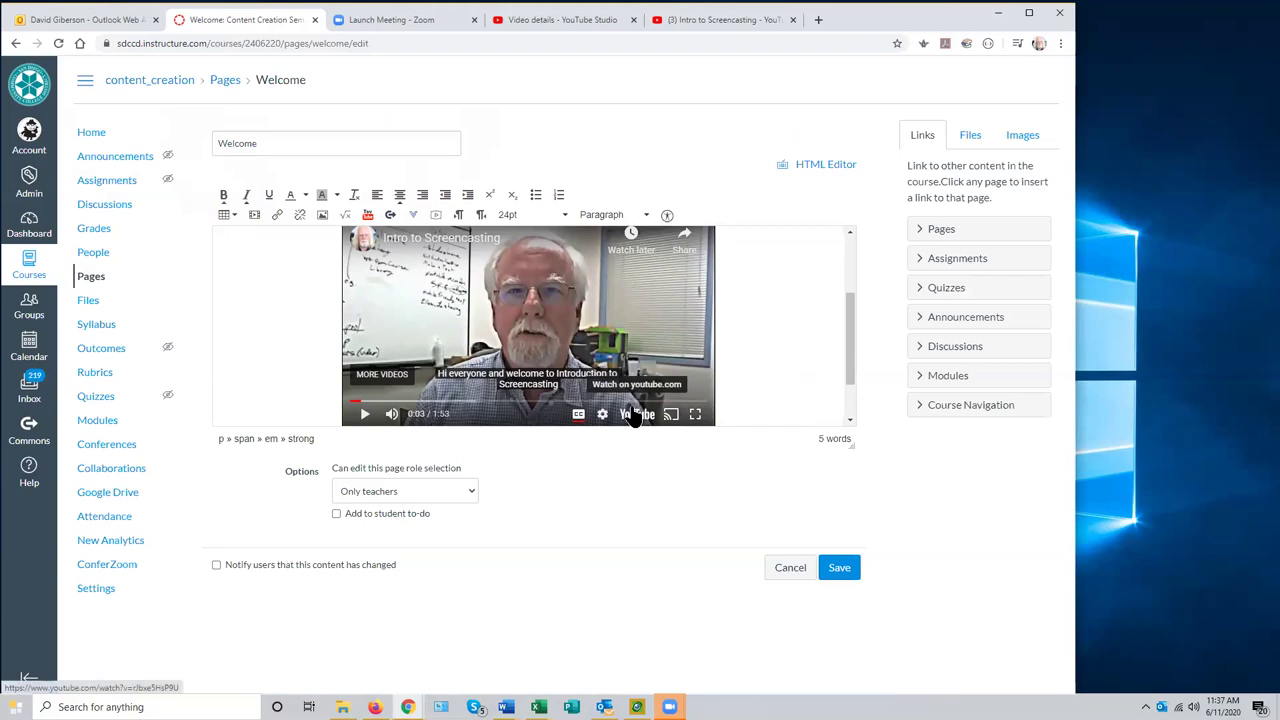
{"action": "scroll", "coordinate": [842, 344], "scroll_direction": "up", "scroll_amount": 1}
{"action": "scroll", "coordinate": [840, 330], "scroll_direction": "down", "scroll_amount": 1}
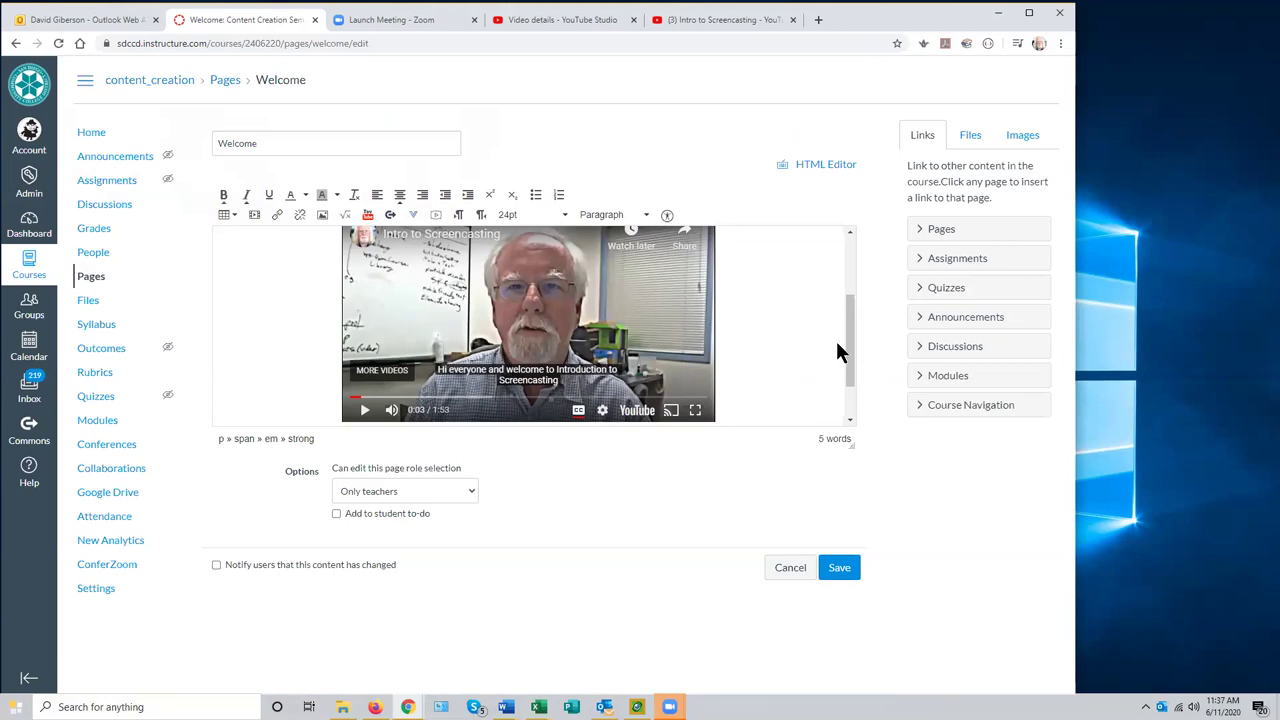
{"action": "scroll", "coordinate": [848, 350], "scroll_direction": "down", "scroll_amount": 1}
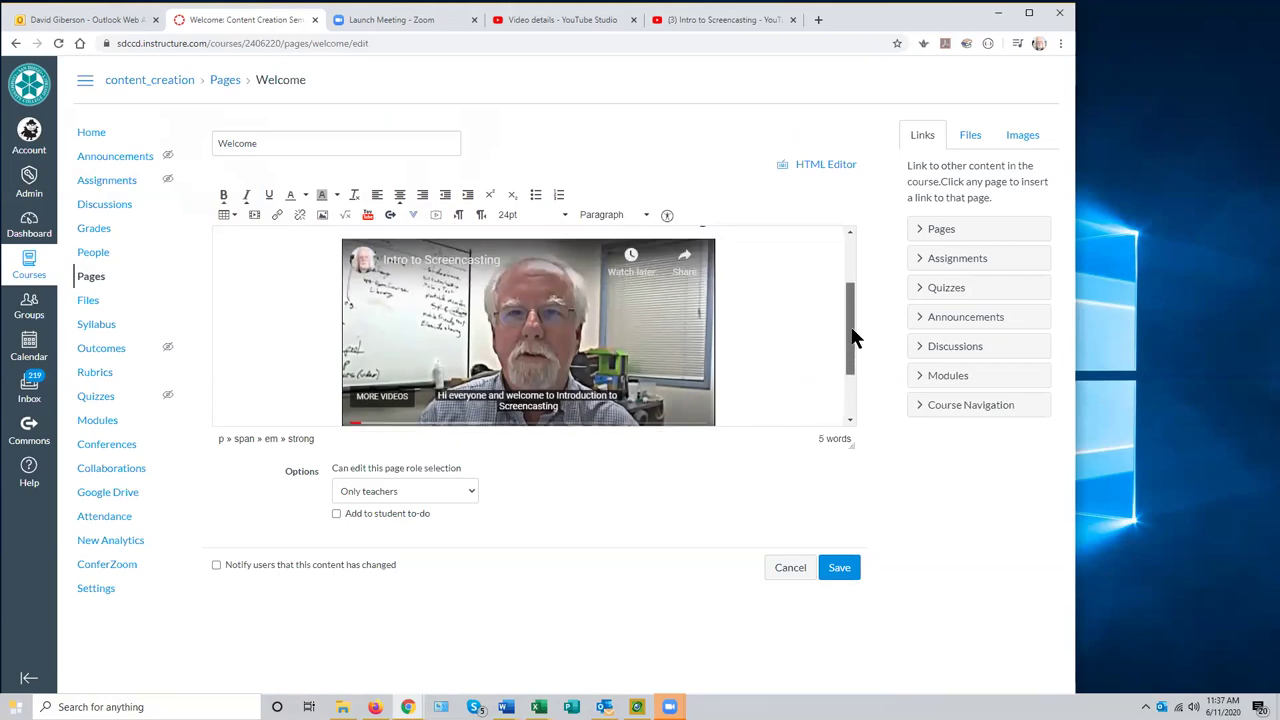
{"action": "scroll", "coordinate": [855, 358], "scroll_direction": "down", "scroll_amount": 1}
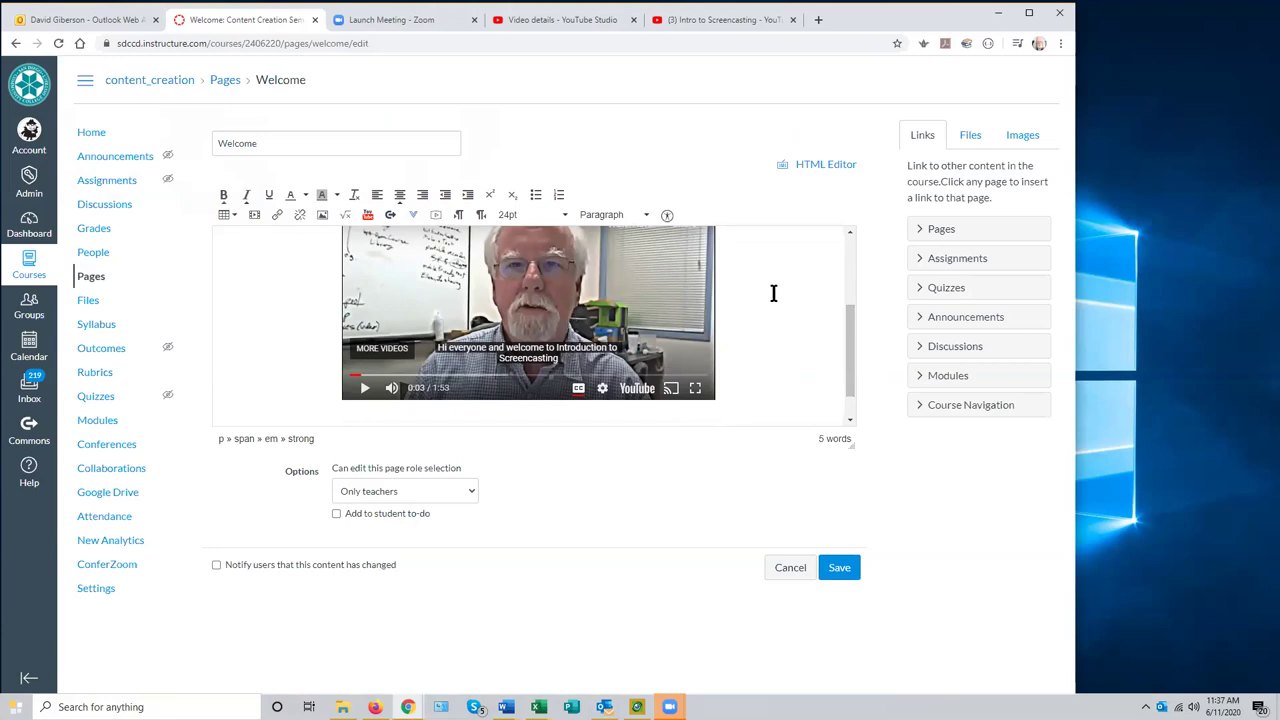
{"action": "scroll", "coordinate": [851, 384], "scroll_direction": "down", "scroll_amount": 2}
{"action": "left_click", "coordinate": [734, 333]}
{"action": "key", "text": "Return"}
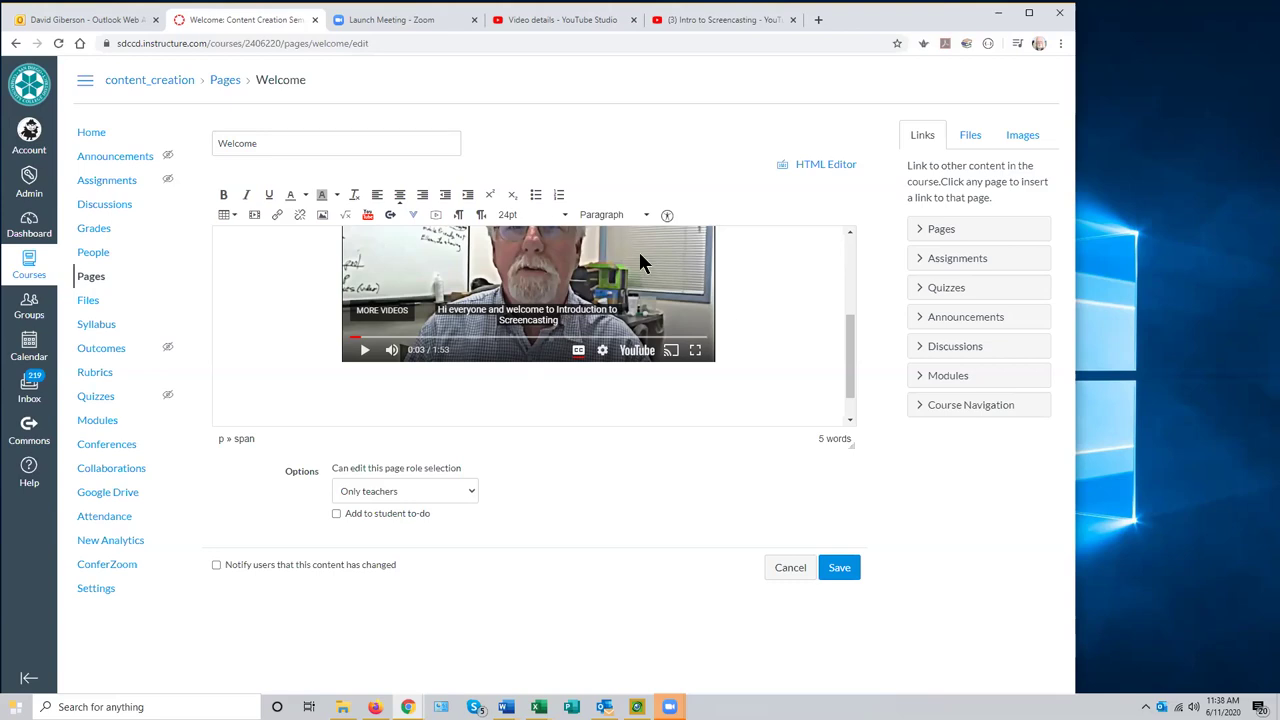
{"action": "left_click", "coordinate": [257, 219]}
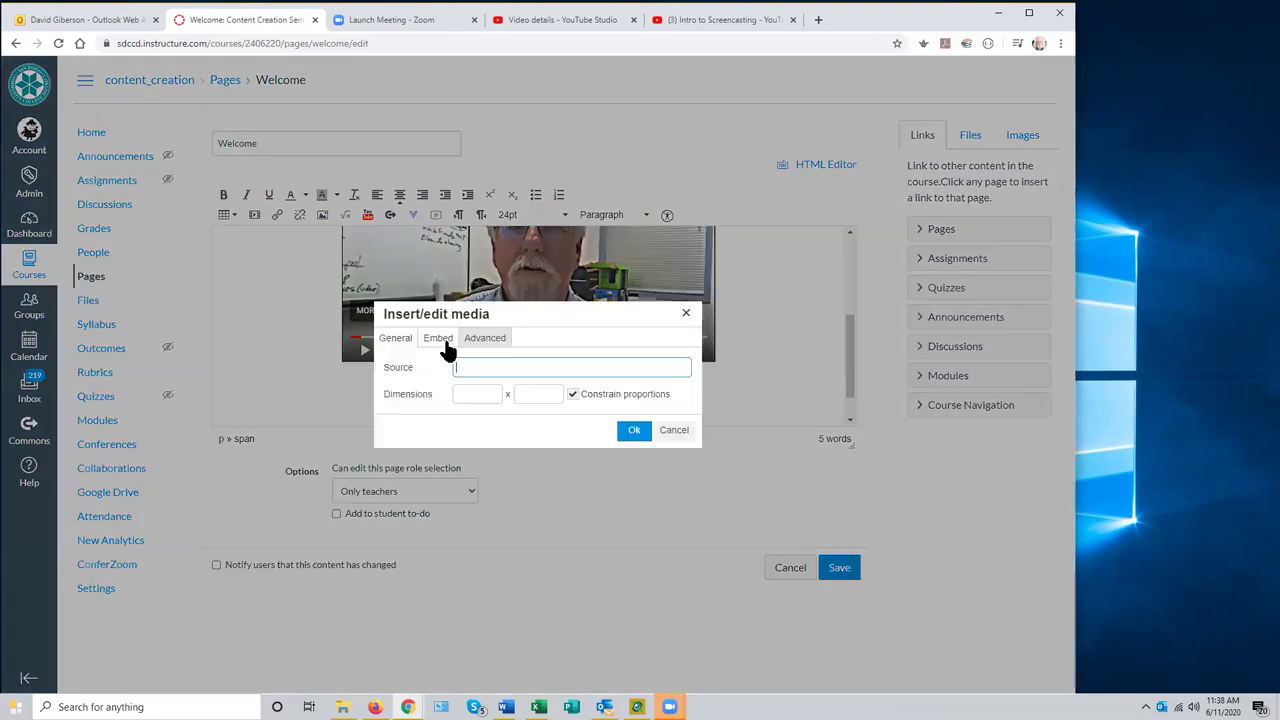
{"action": "left_click", "coordinate": [467, 367]}
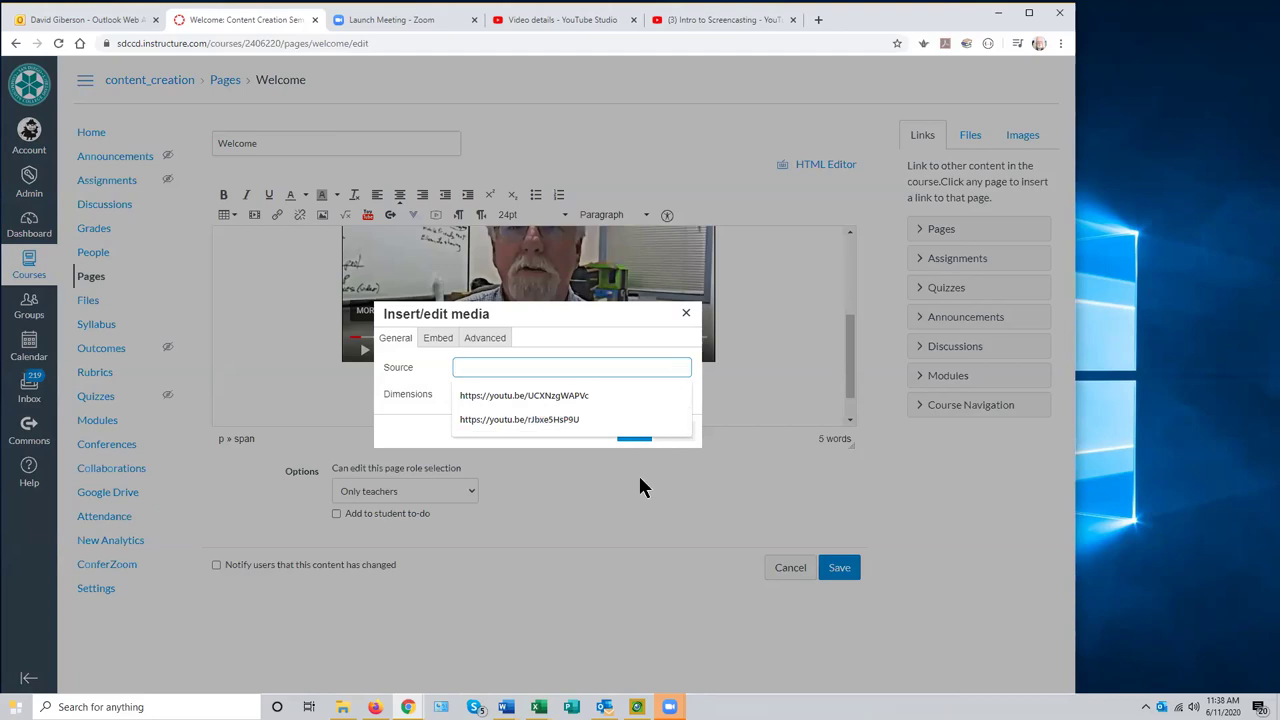
{"action": "left_click", "coordinate": [687, 315]}
{"action": "left_click_drag", "start_coordinate": [846, 378], "coordinate": [849, 384]}
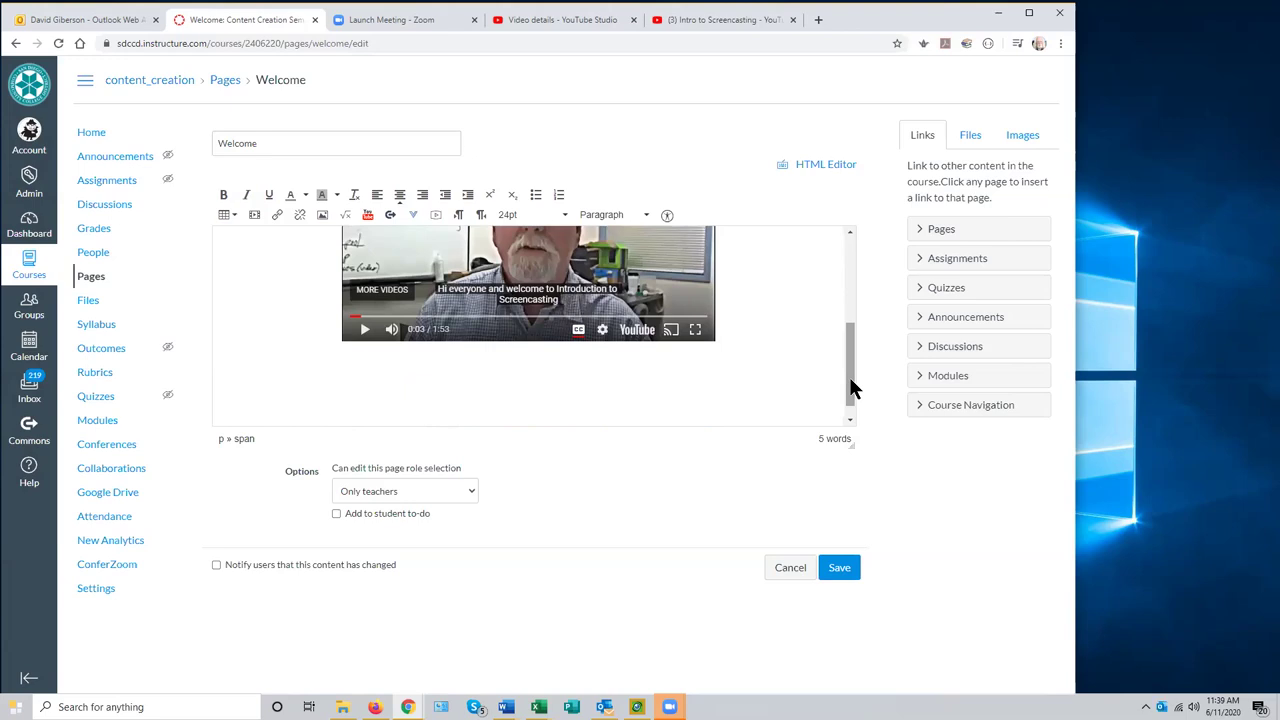
{"action": "left_click_drag", "start_coordinate": [843, 400], "coordinate": [869, 402]}
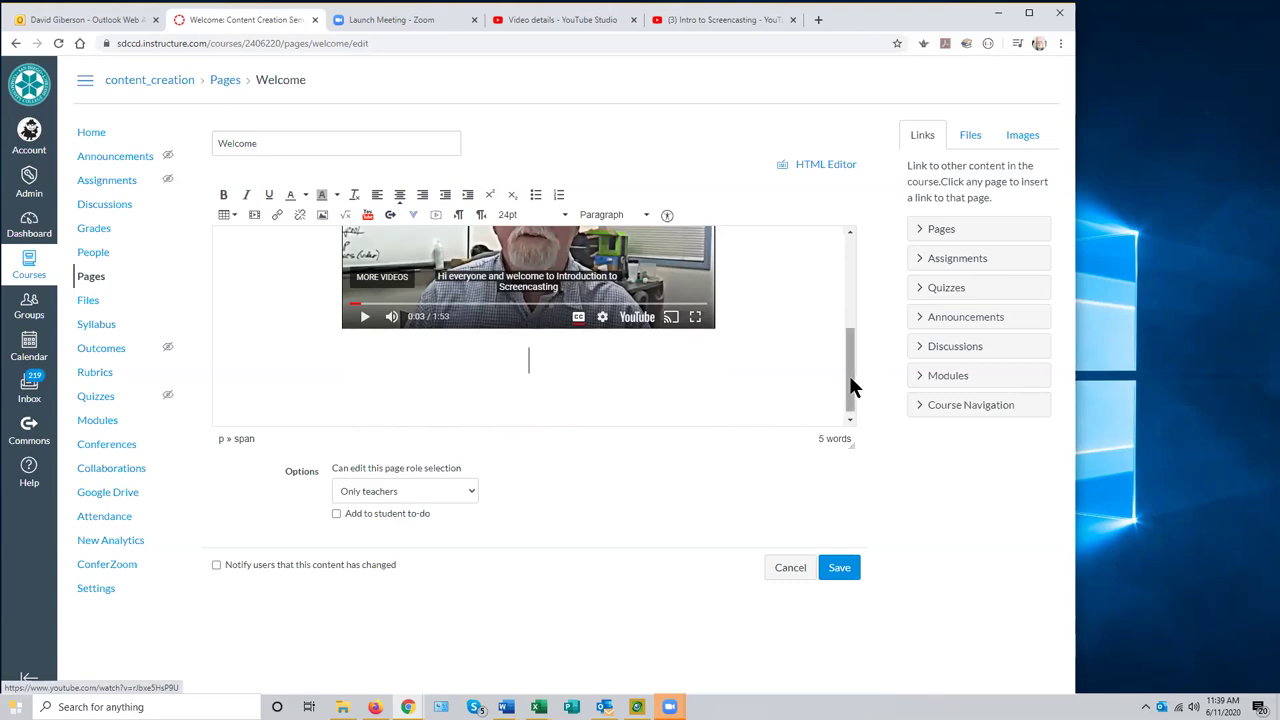
{"action": "left_click_drag", "start_coordinate": [851, 386], "coordinate": [850, 395]}
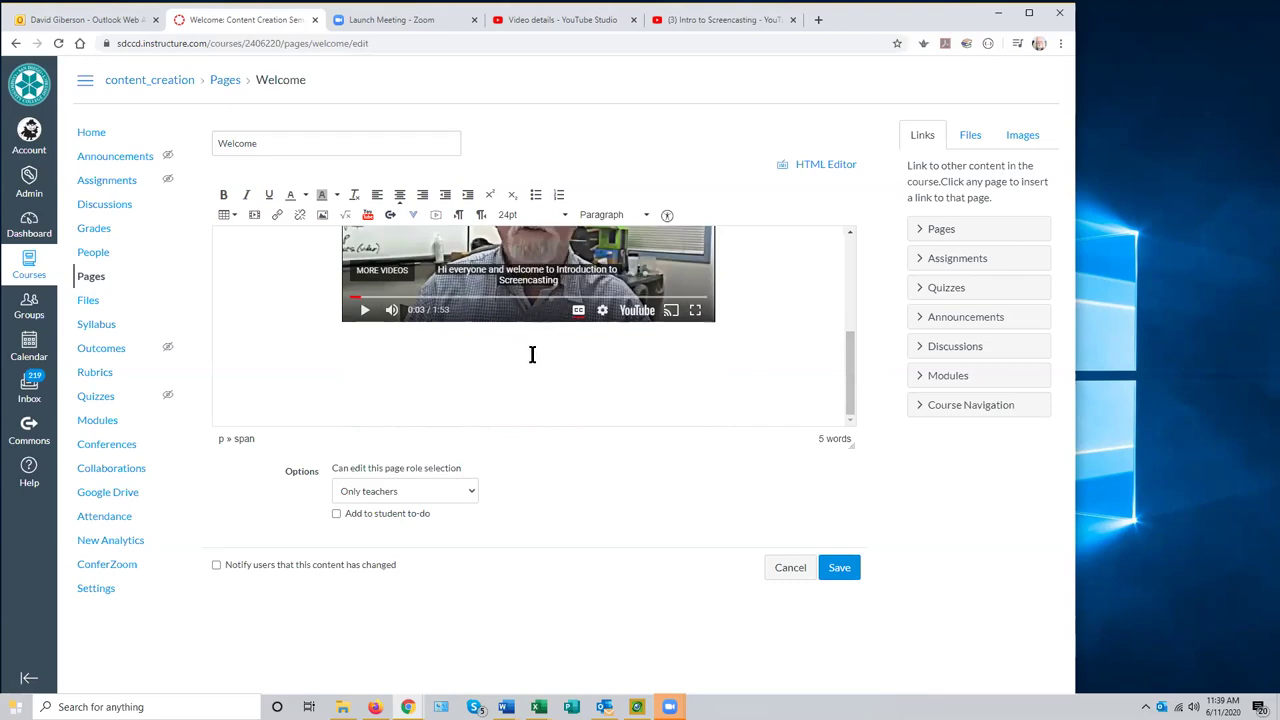
{"action": "left_click_drag", "start_coordinate": [845, 367], "coordinate": [528, 271]}
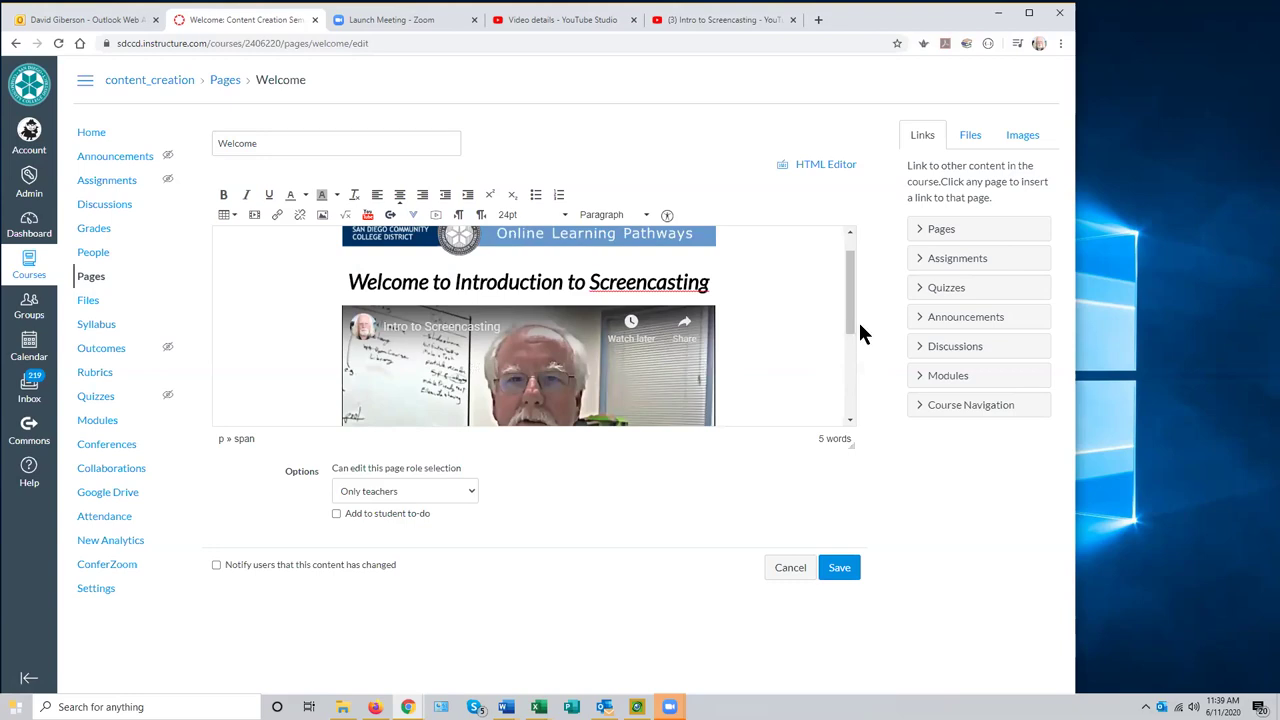
{"action": "left_click_drag", "start_coordinate": [849, 331], "coordinate": [846, 400]}
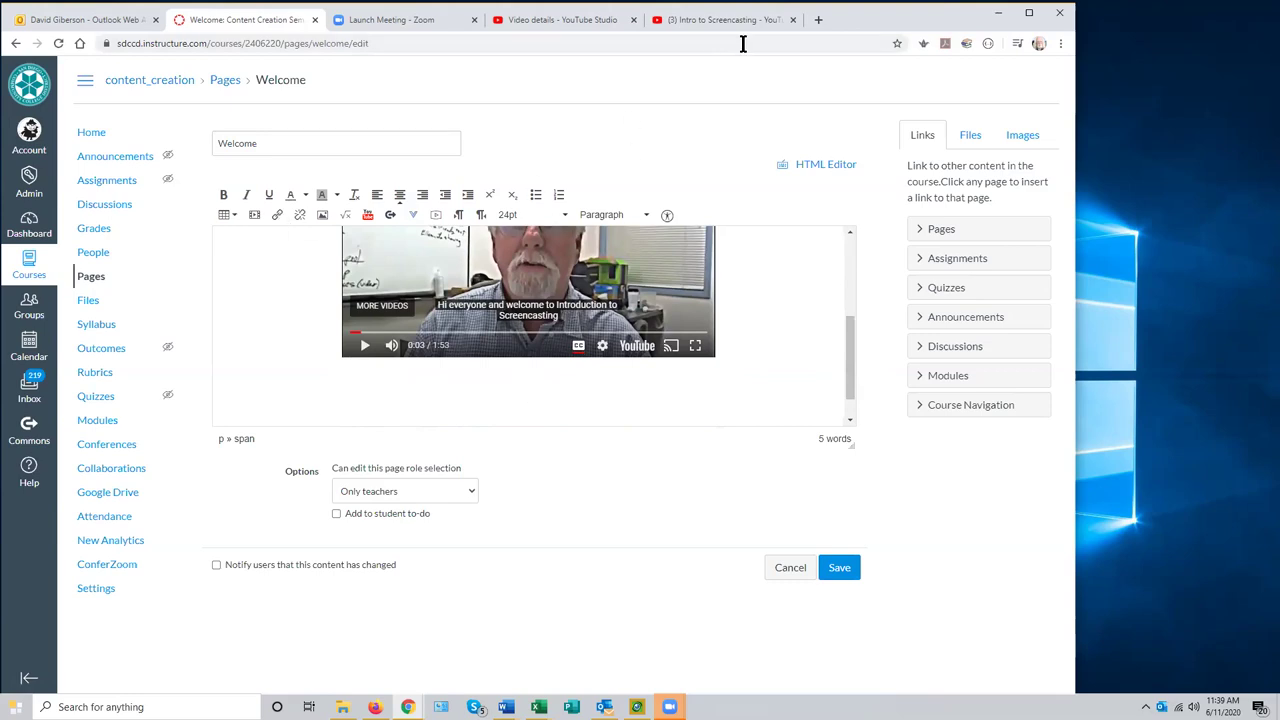
{"action": "left_click", "coordinate": [818, 20]}
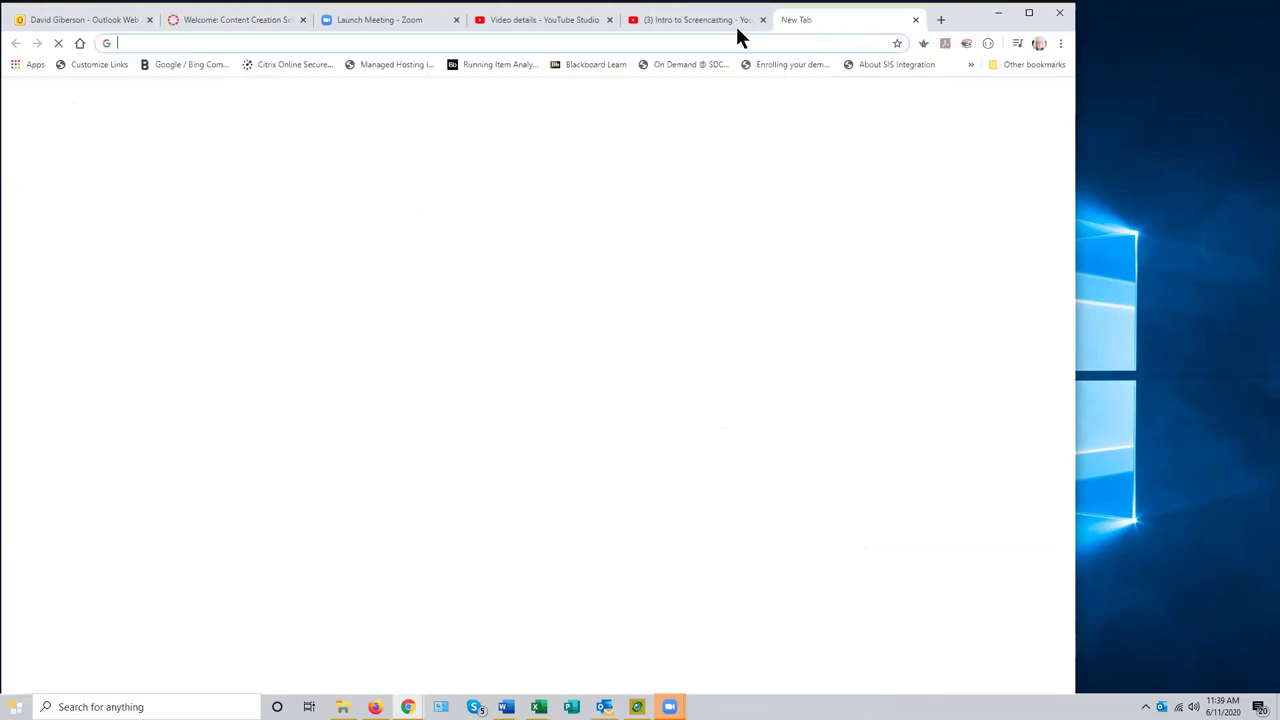
{"action": "left_click", "coordinate": [241, 44]}
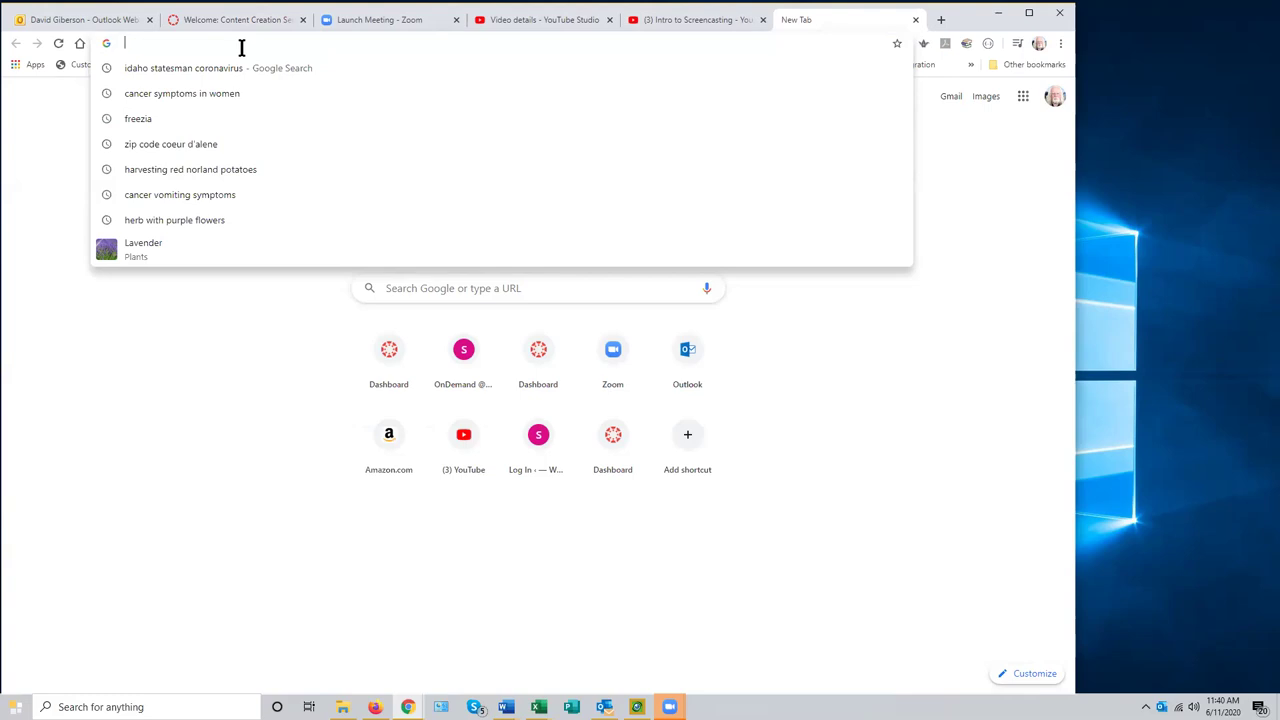
{"action": "type", "text": "www."}
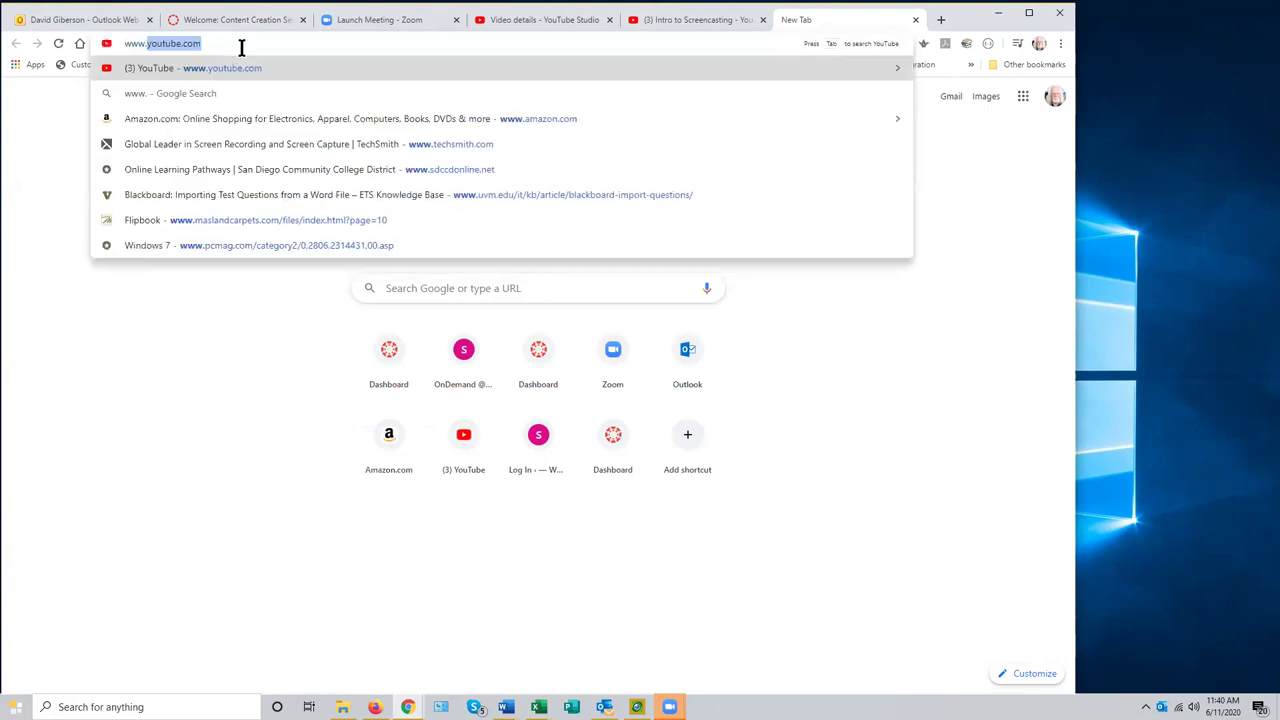
{"action": "type", "text": "te"}
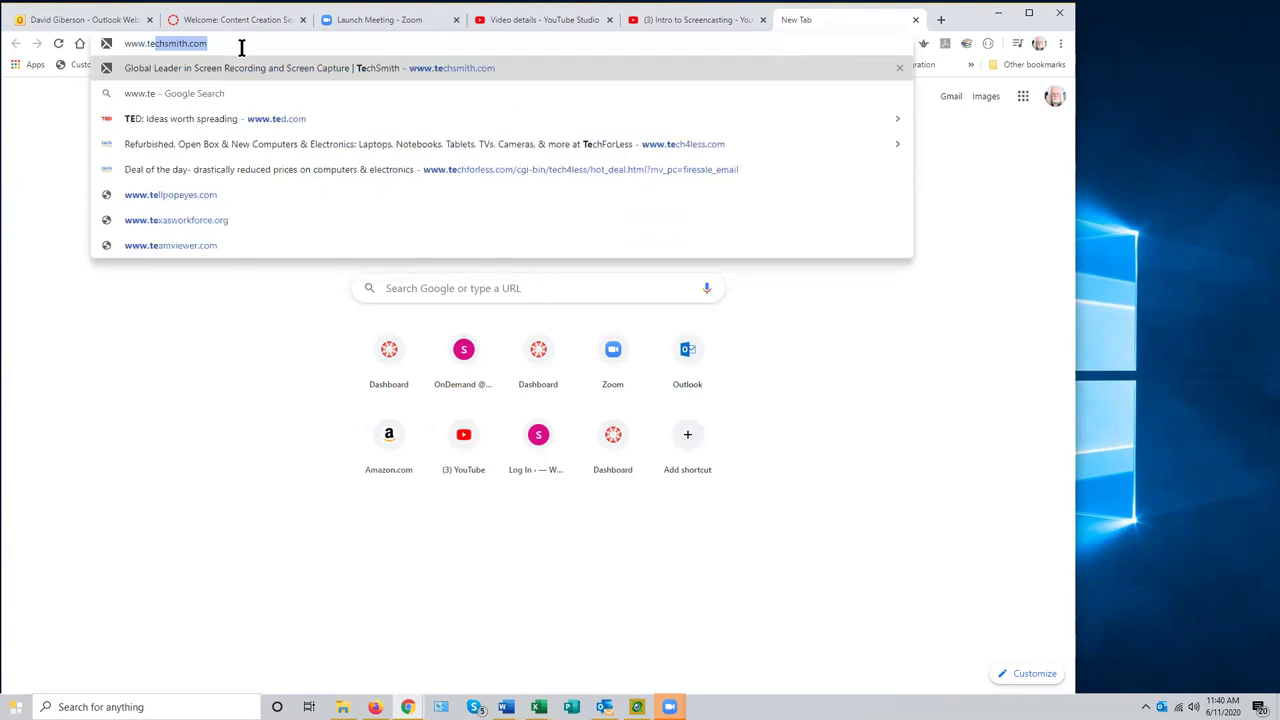
{"action": "type", "text": "chsmi"}
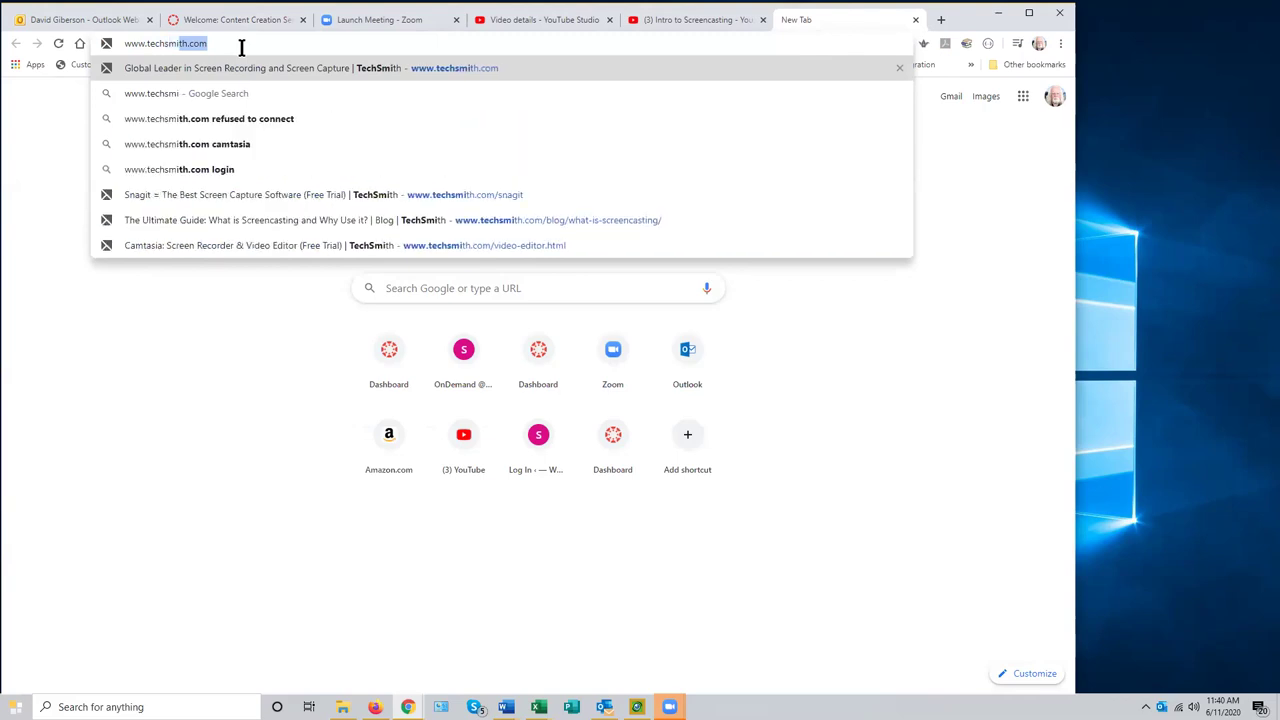
{"action": "type", "text": "th.com"}
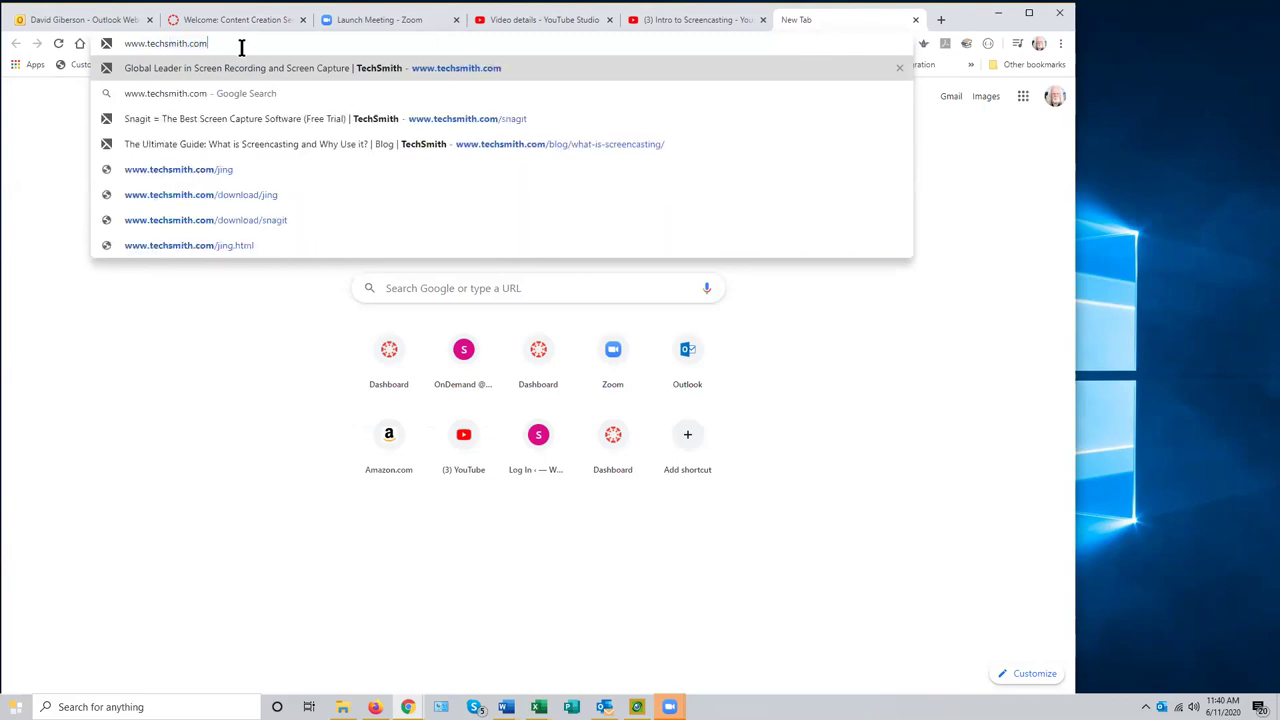
{"action": "key", "text": "Return"}
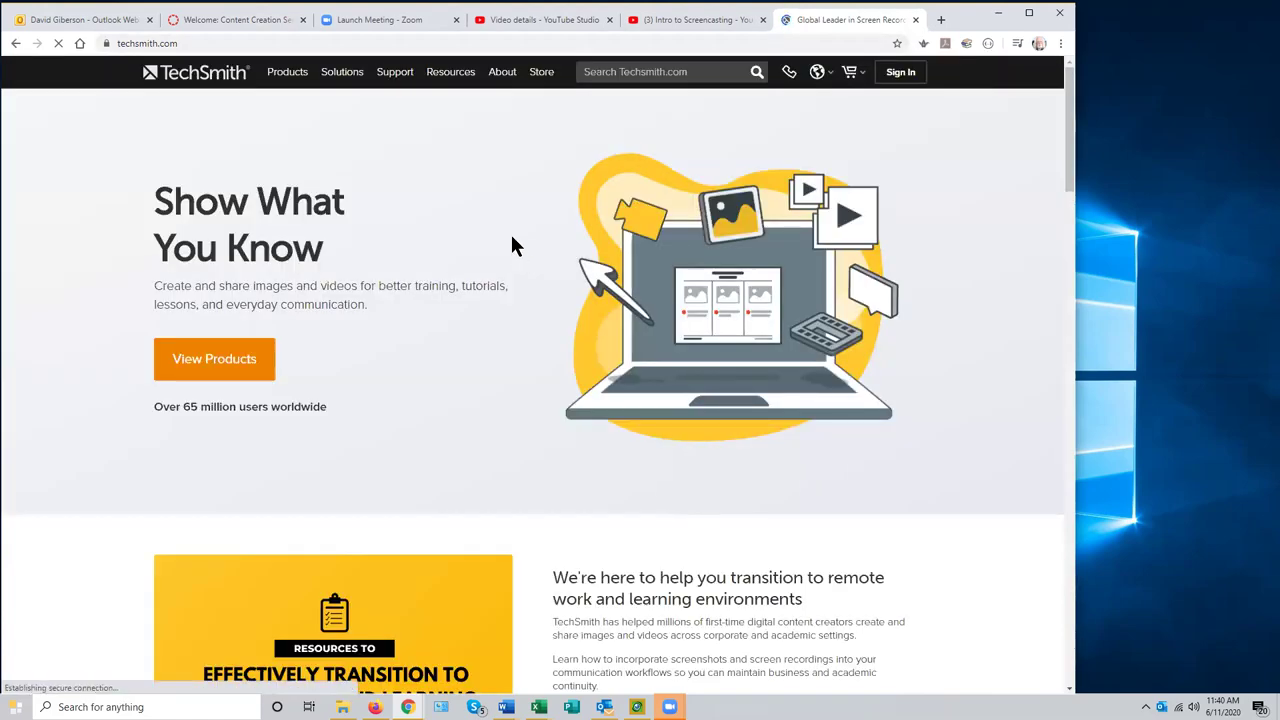
- Cut the TechSmith web address from the address bar to the clipboard
{"action": "left_click", "coordinate": [188, 43]}
{"action": "key", "text": "ctrl+c"}
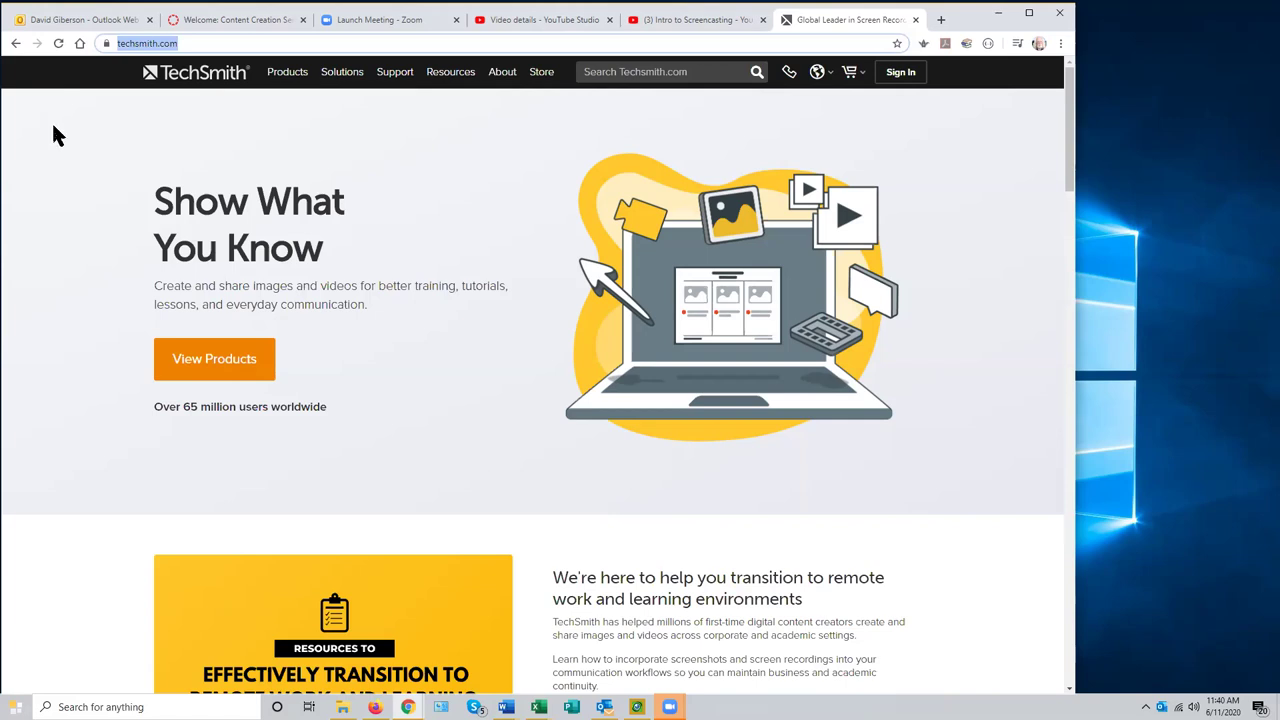
{"action": "right_click", "coordinate": [163, 43]}
{"action": "left_click", "coordinate": [188, 95]}
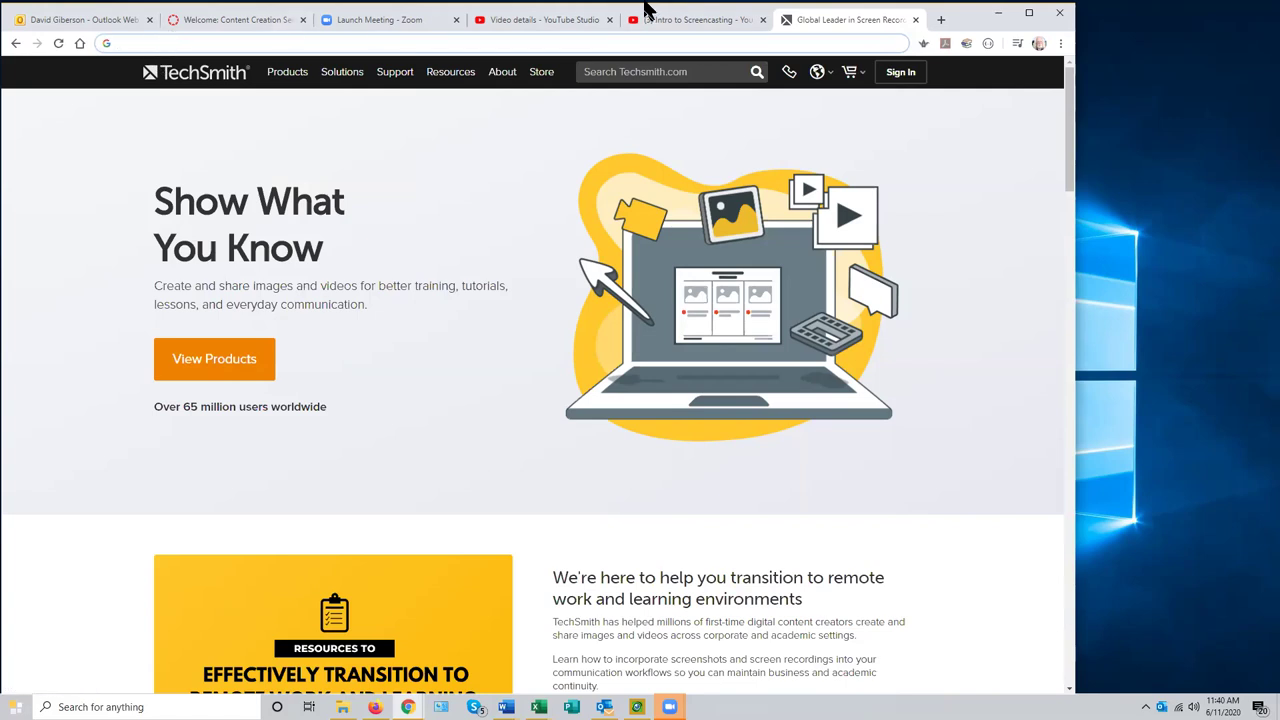
- Back in the Canvas editor, type 'Techsmith Website' below the video, fixing the capital-E typo, and select it
{"action": "left_click", "coordinate": [257, 22]}
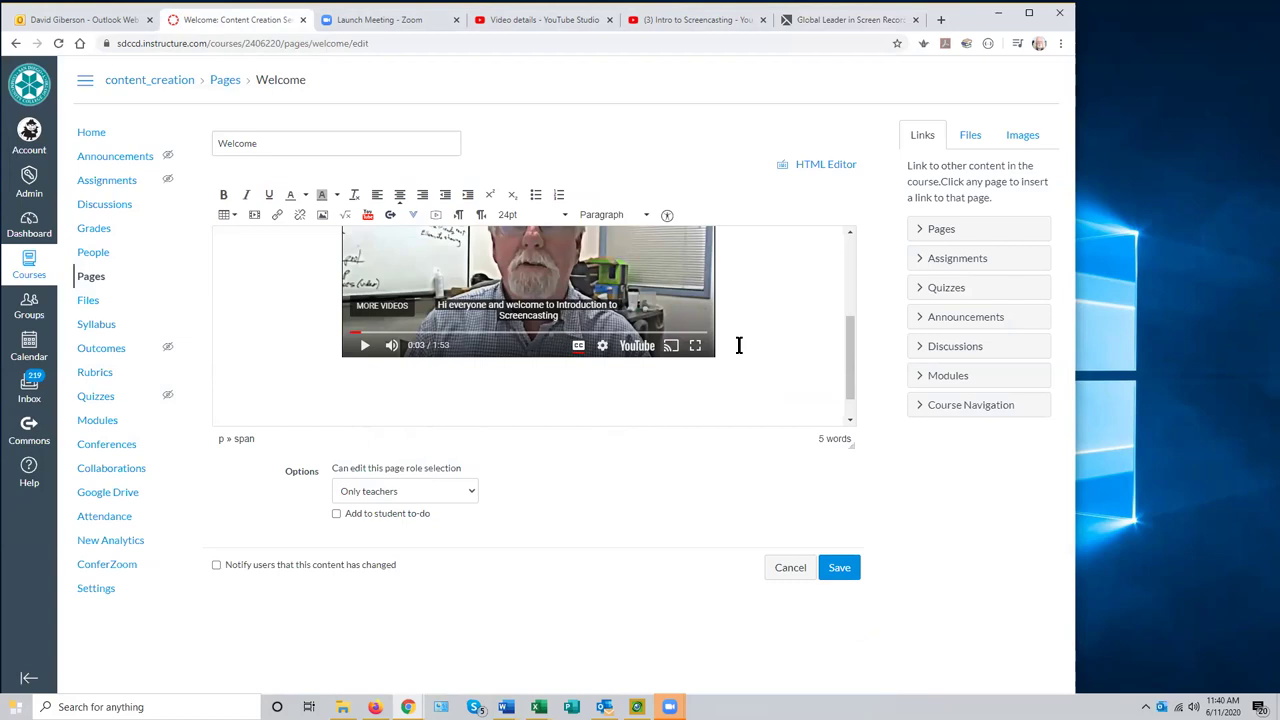
{"action": "type", "text": "TEchsmith"}
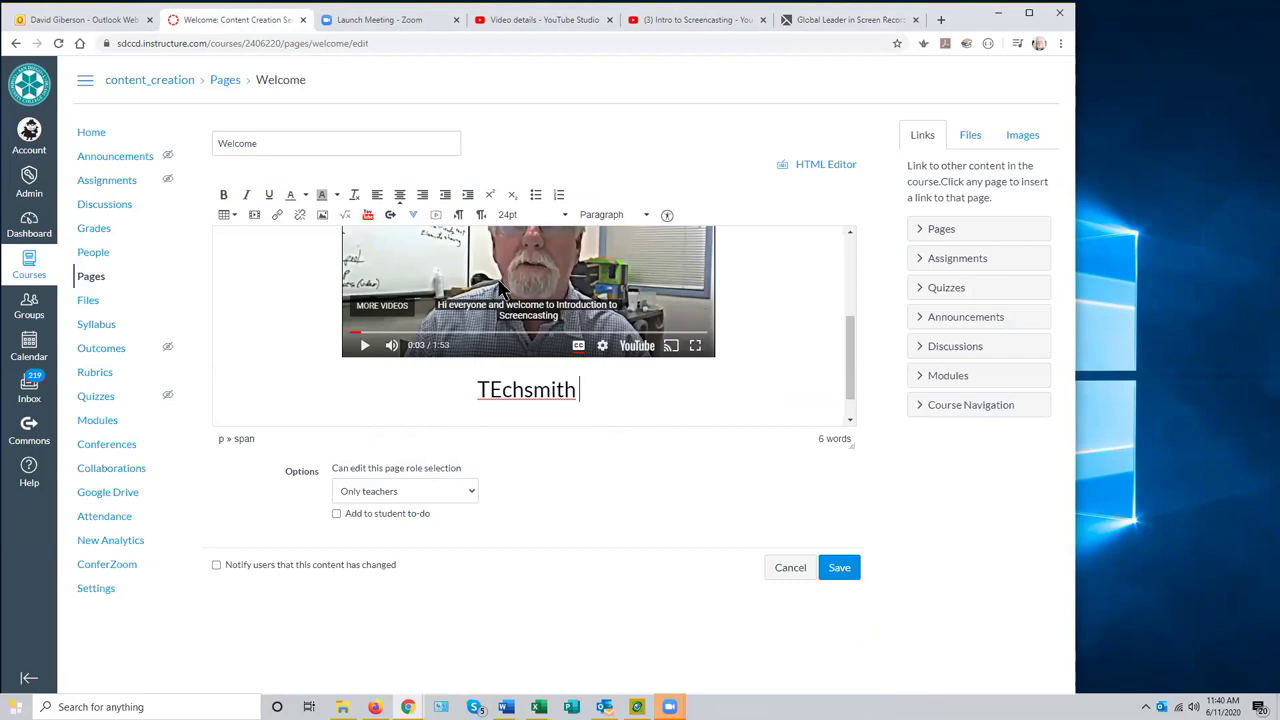
{"action": "left_click", "coordinate": [499, 392]}
{"action": "key", "text": "BackSpace"}
{"action": "type", "text": "e"}
{"action": "left_click", "coordinate": [624, 382]}
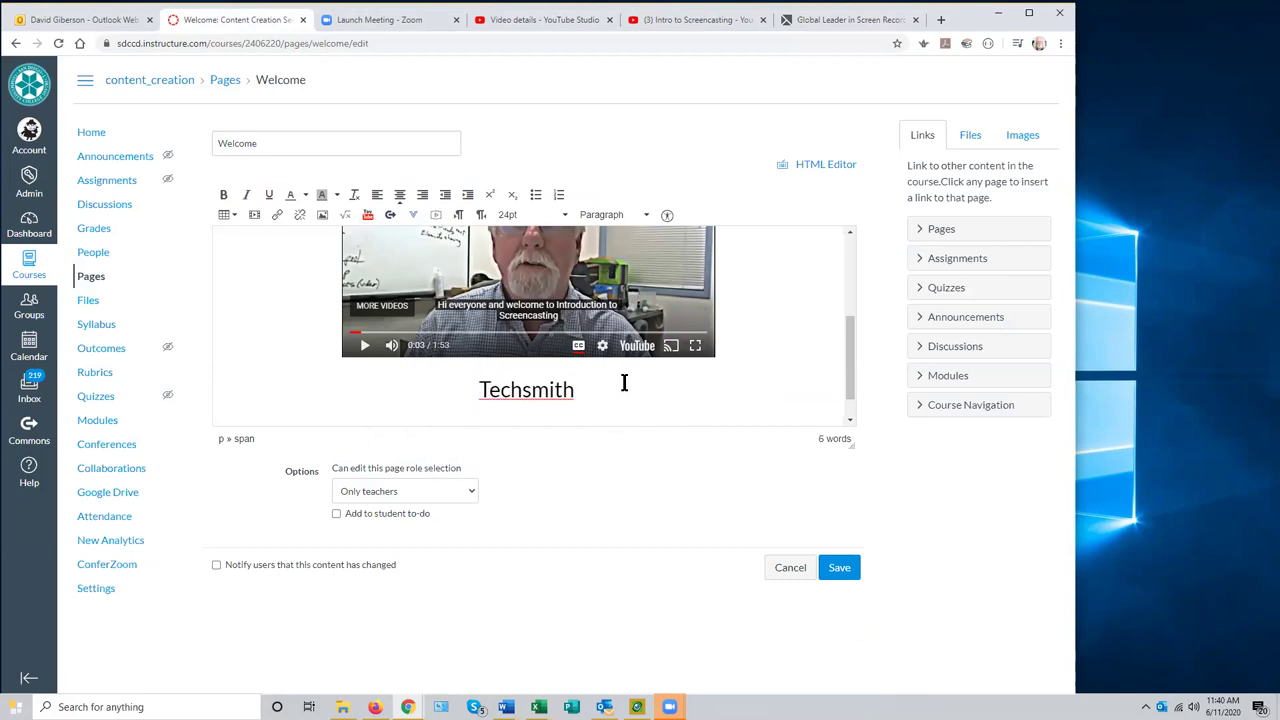
{"action": "type", "text": "Web"}
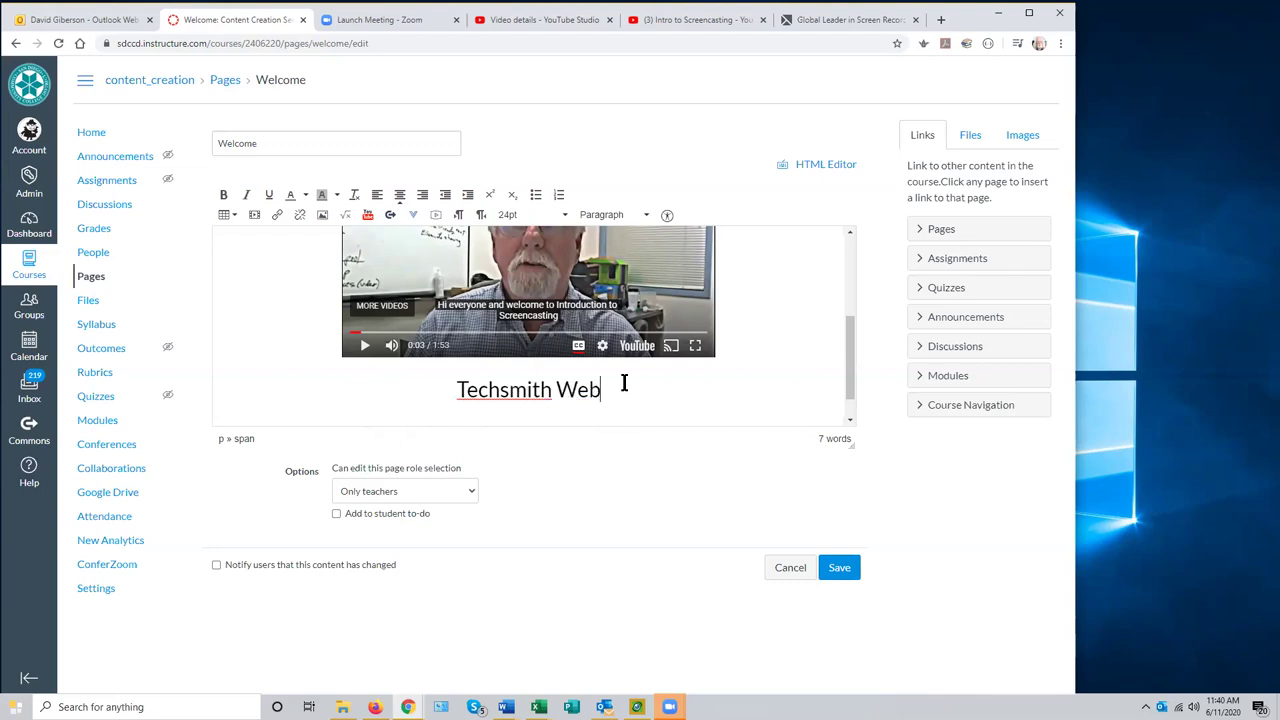
{"action": "type", "text": "site"}
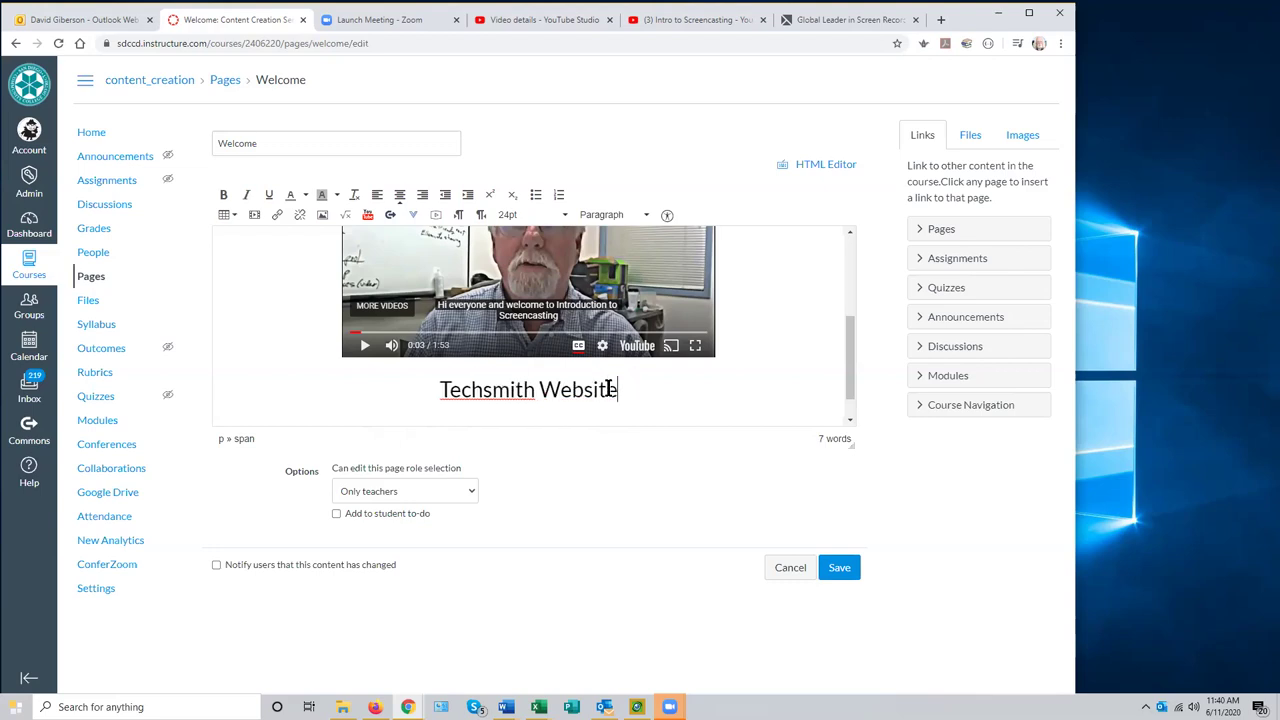
{"action": "left_click_drag", "start_coordinate": [624, 388], "coordinate": [437, 388]}
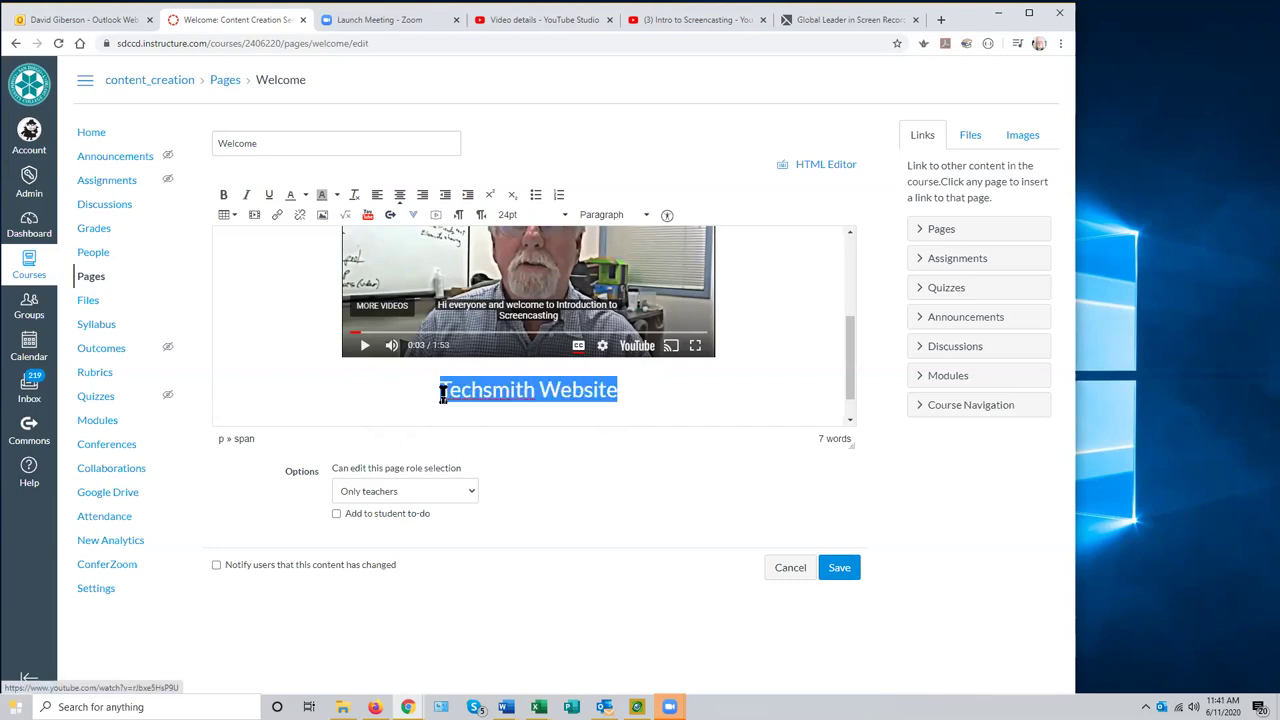
- Link 'Techsmith Website' to the pasted TechSmith address and save the Welcome page
{"action": "left_click", "coordinate": [277, 216]}
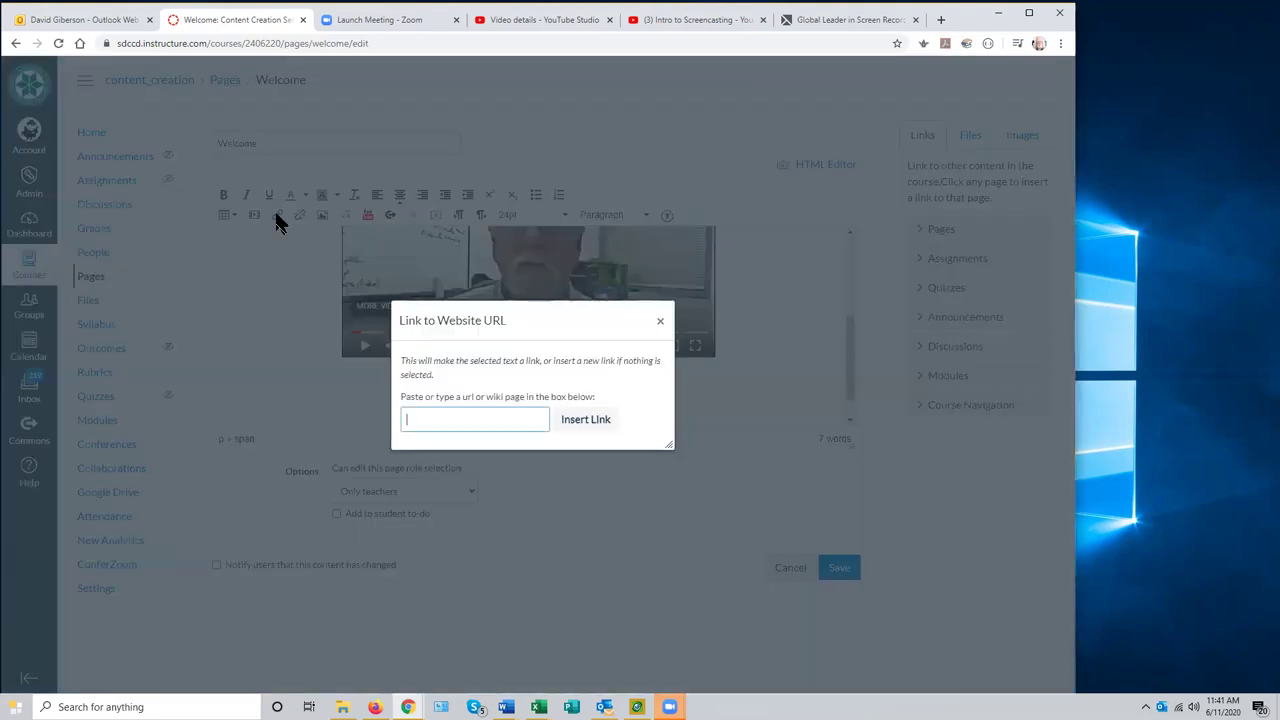
{"action": "right_click", "coordinate": [420, 418]}
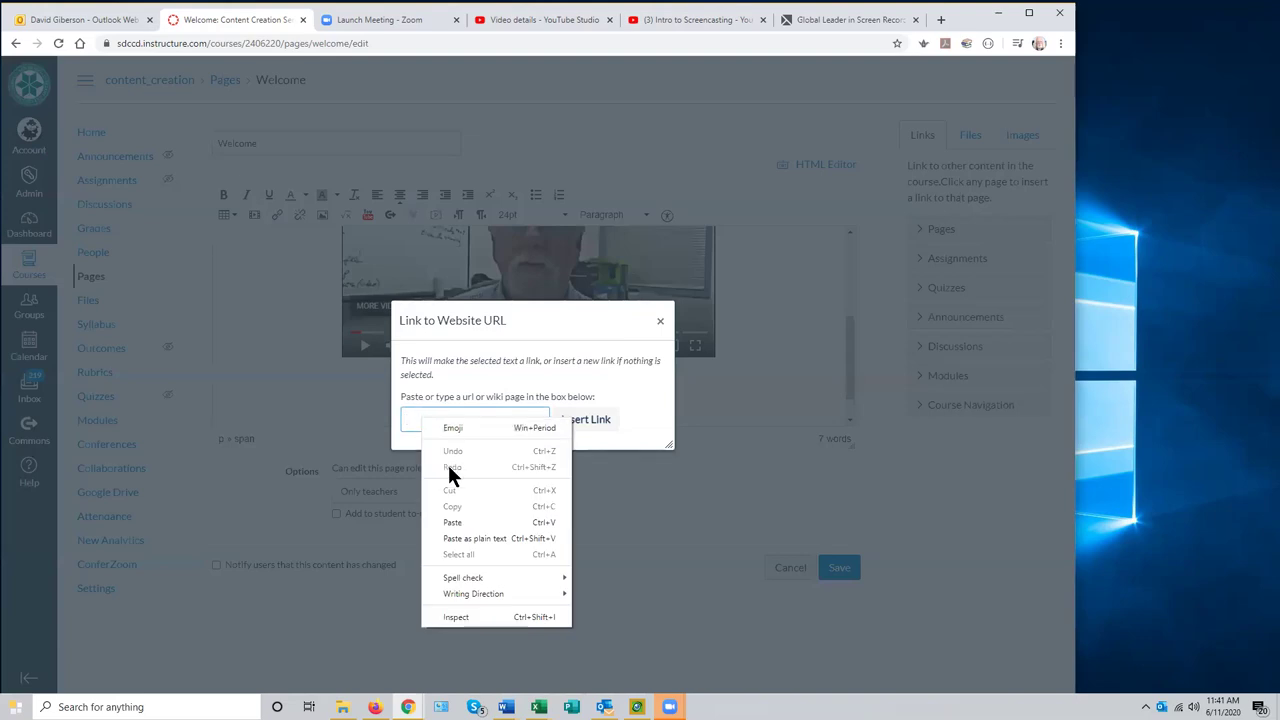
{"action": "left_click", "coordinate": [460, 522]}
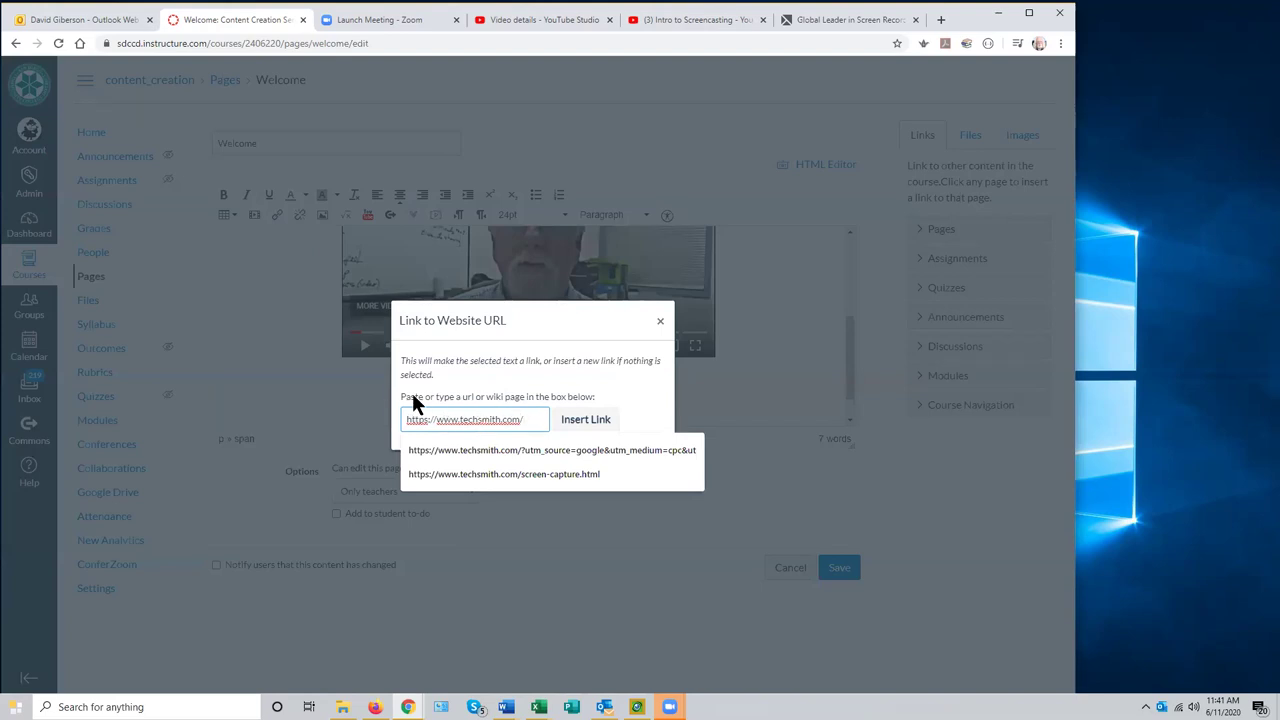
{"action": "left_click", "coordinate": [588, 424]}
{"action": "left_click", "coordinate": [726, 388]}
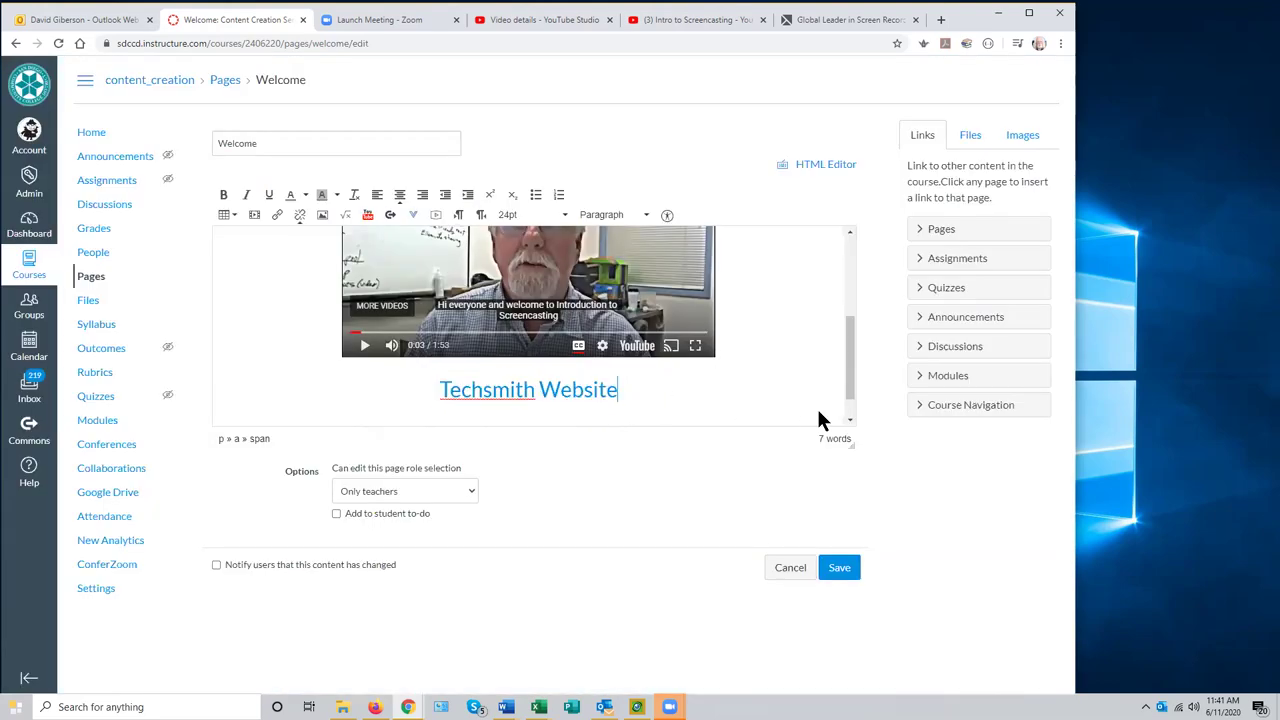
{"action": "scroll", "coordinate": [848, 395], "scroll_direction": "down", "scroll_amount": 1}
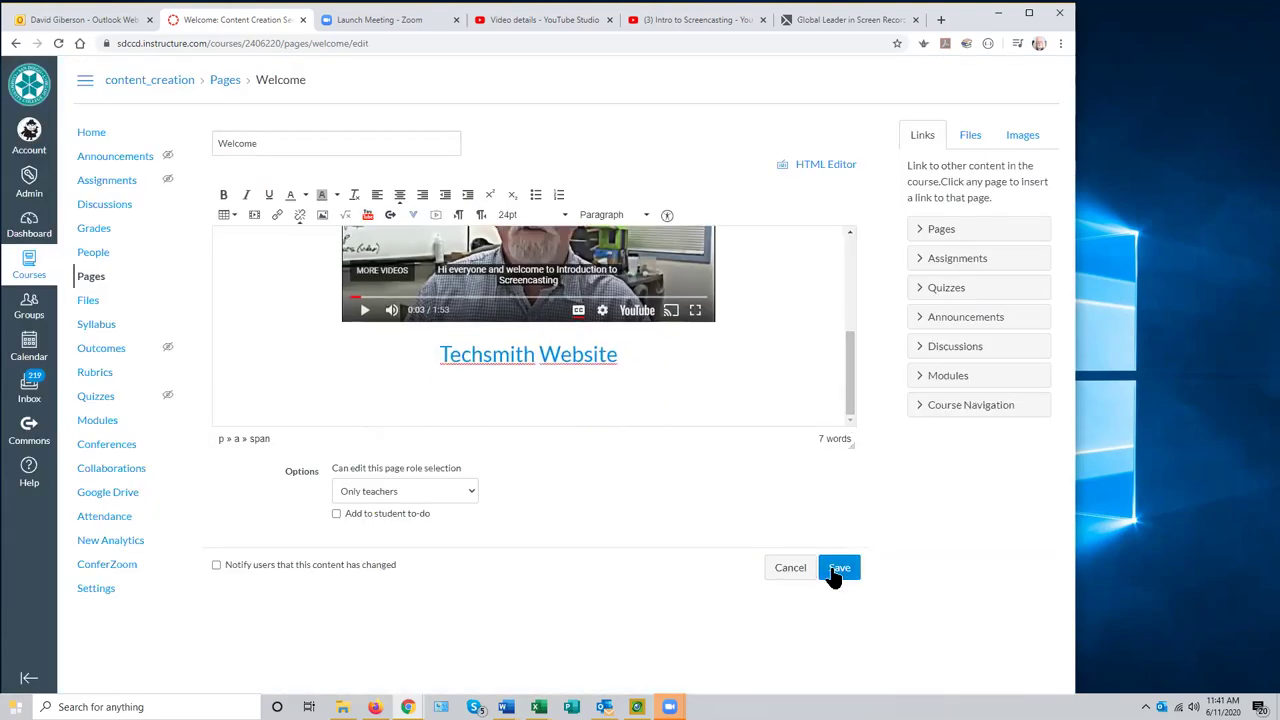
{"action": "left_click", "coordinate": [836, 569]}
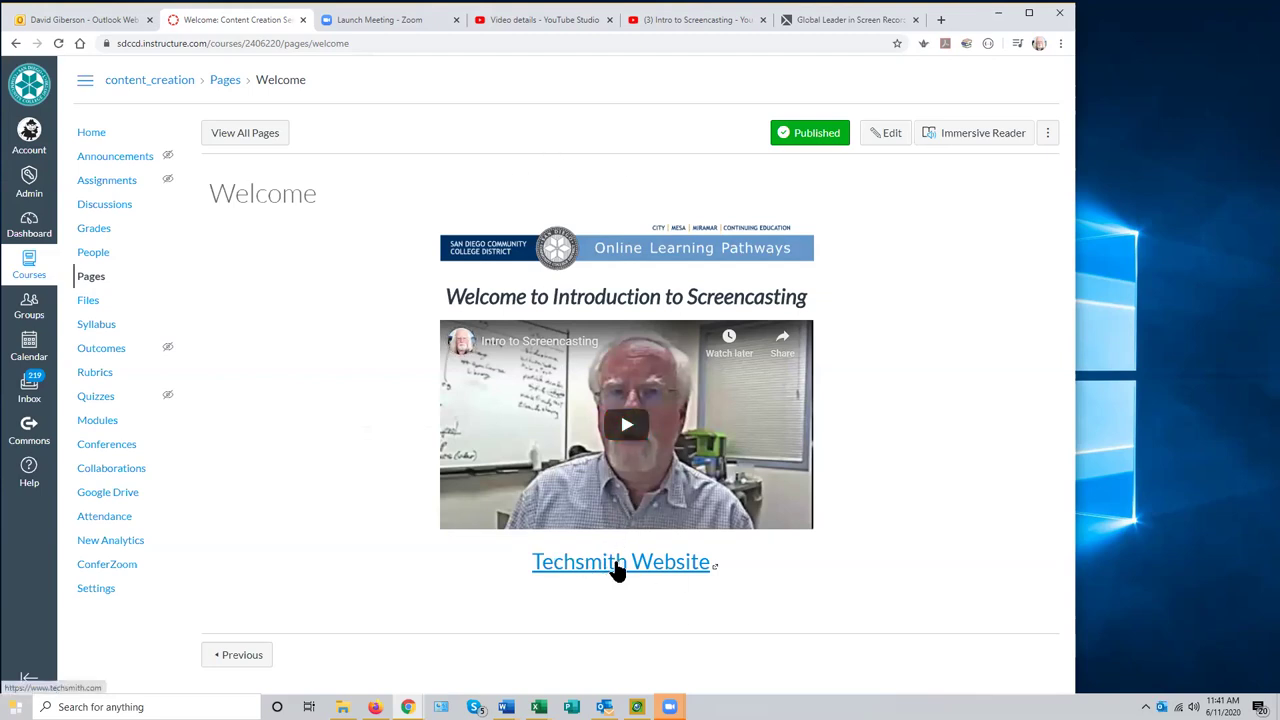
- Test the Techsmith Website link, then return to the Welcome: Content Creation tab
{"action": "left_click", "coordinate": [618, 566]}
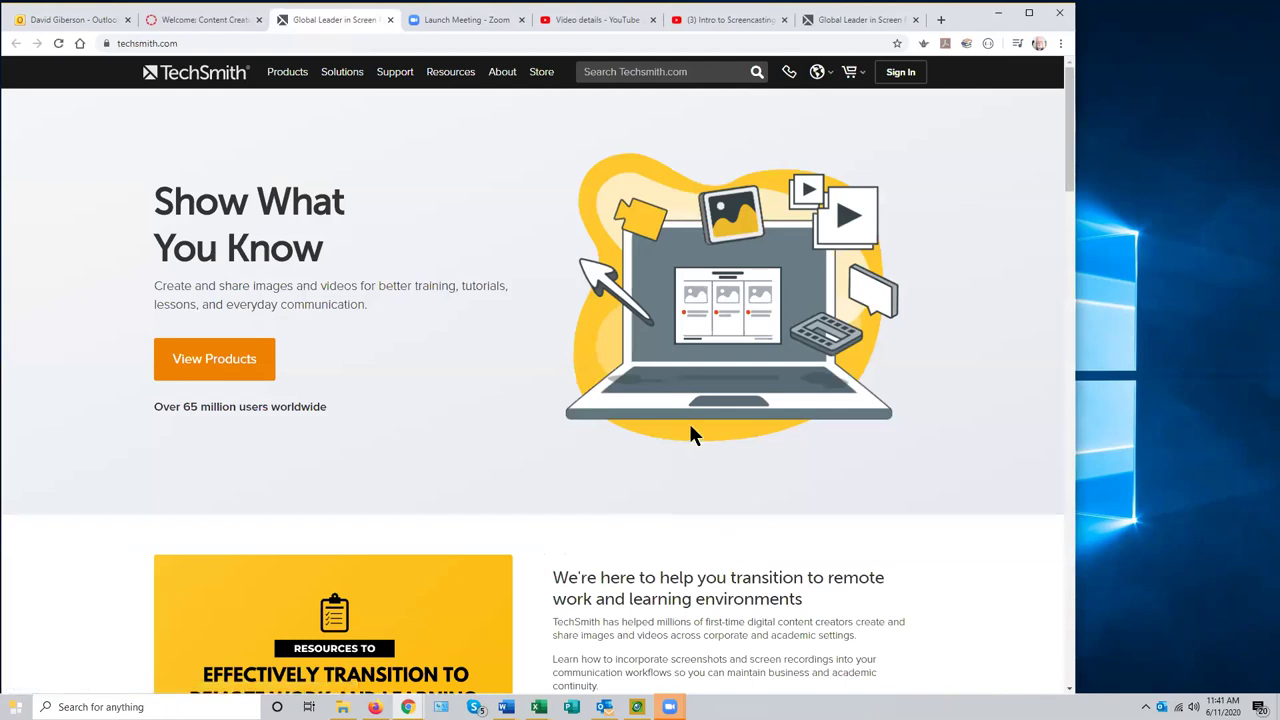
{"action": "left_click", "coordinate": [200, 24]}
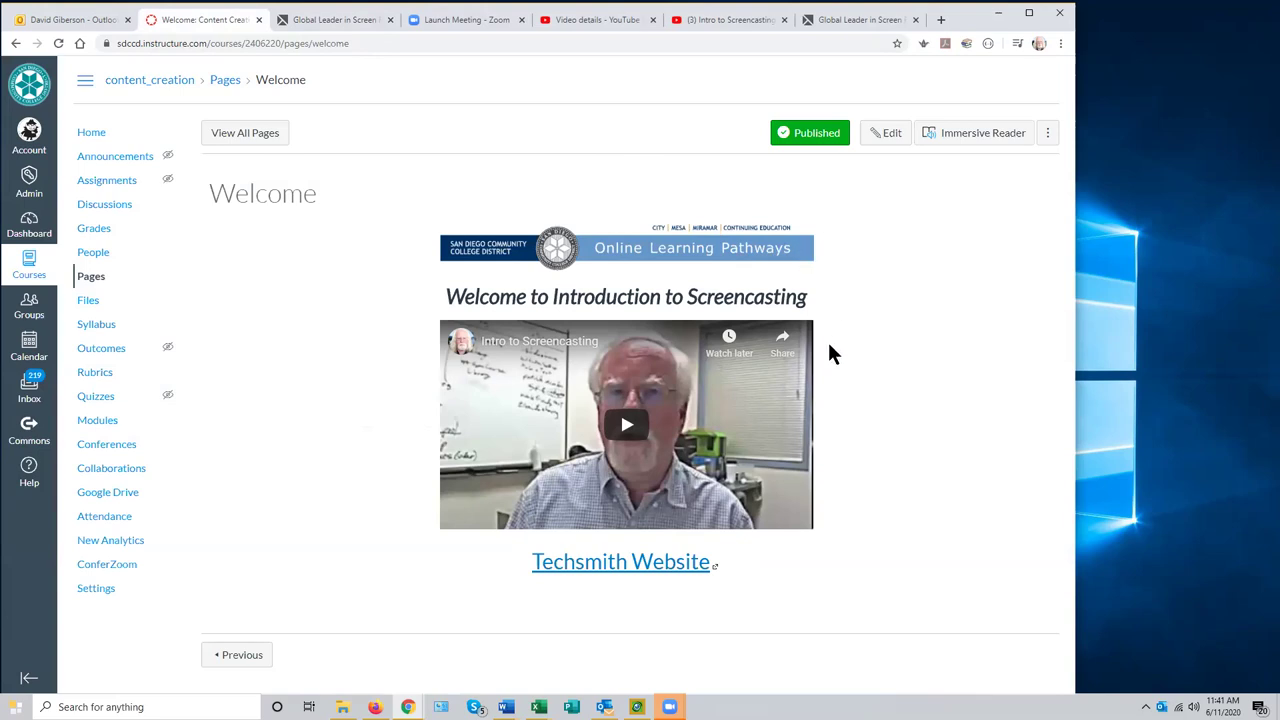
- Edit the Welcome page and add a new empty line after 'Techsmith Website'
{"action": "left_click", "coordinate": [882, 140]}
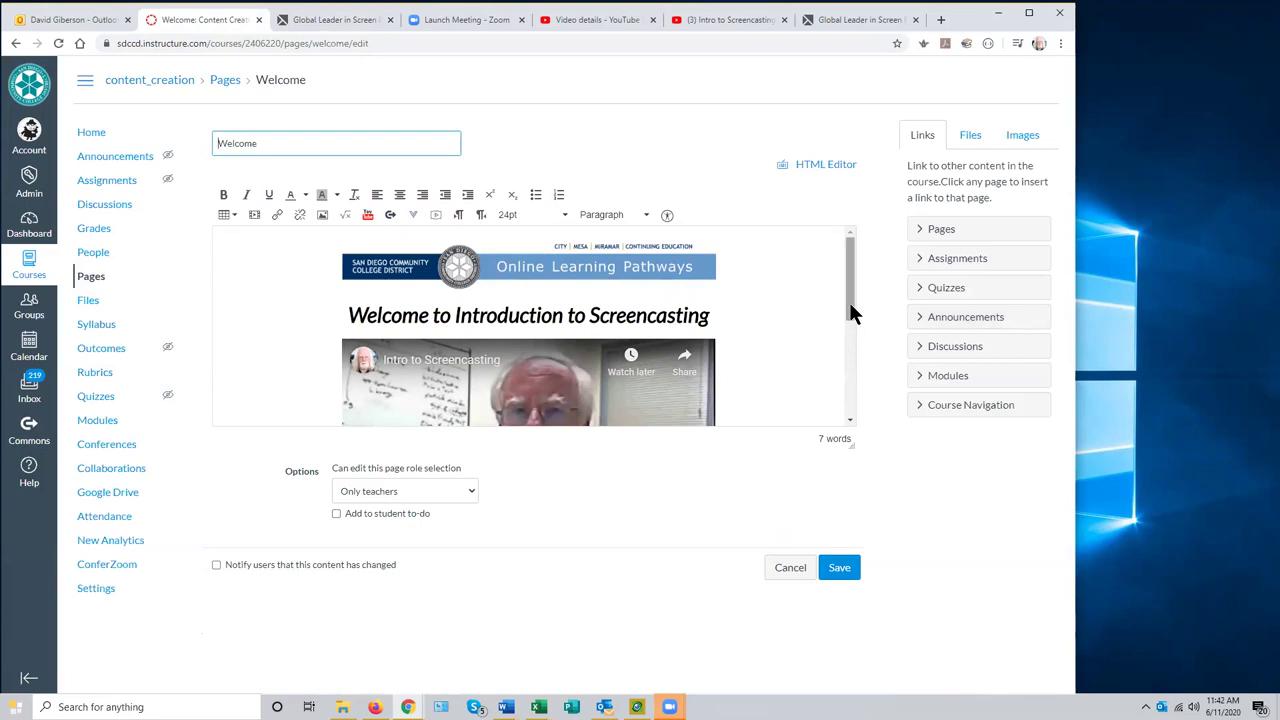
{"action": "left_click_drag", "start_coordinate": [849, 302], "coordinate": [856, 403]}
{"action": "left_click", "coordinate": [630, 352]}
{"action": "key", "text": "Return"}
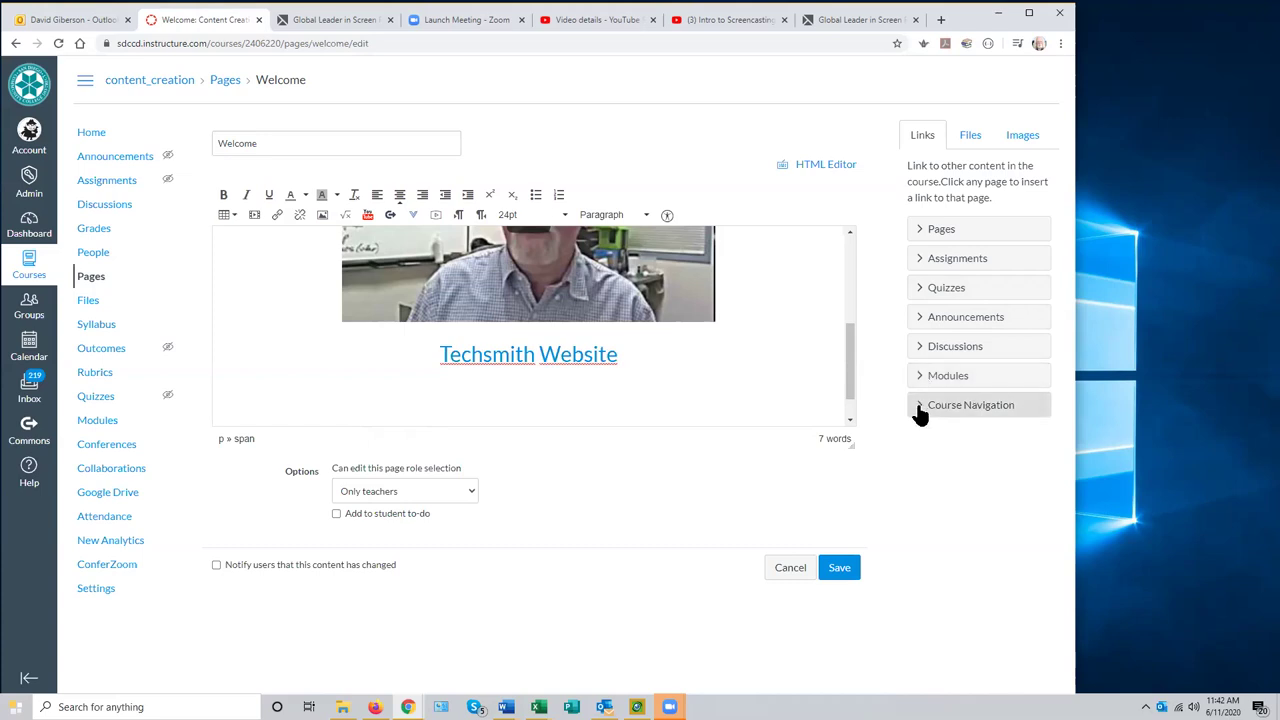
- Insert a Modules link from Course Navigation and change its text to 'Course Modules'
{"action": "left_click", "coordinate": [920, 410]}
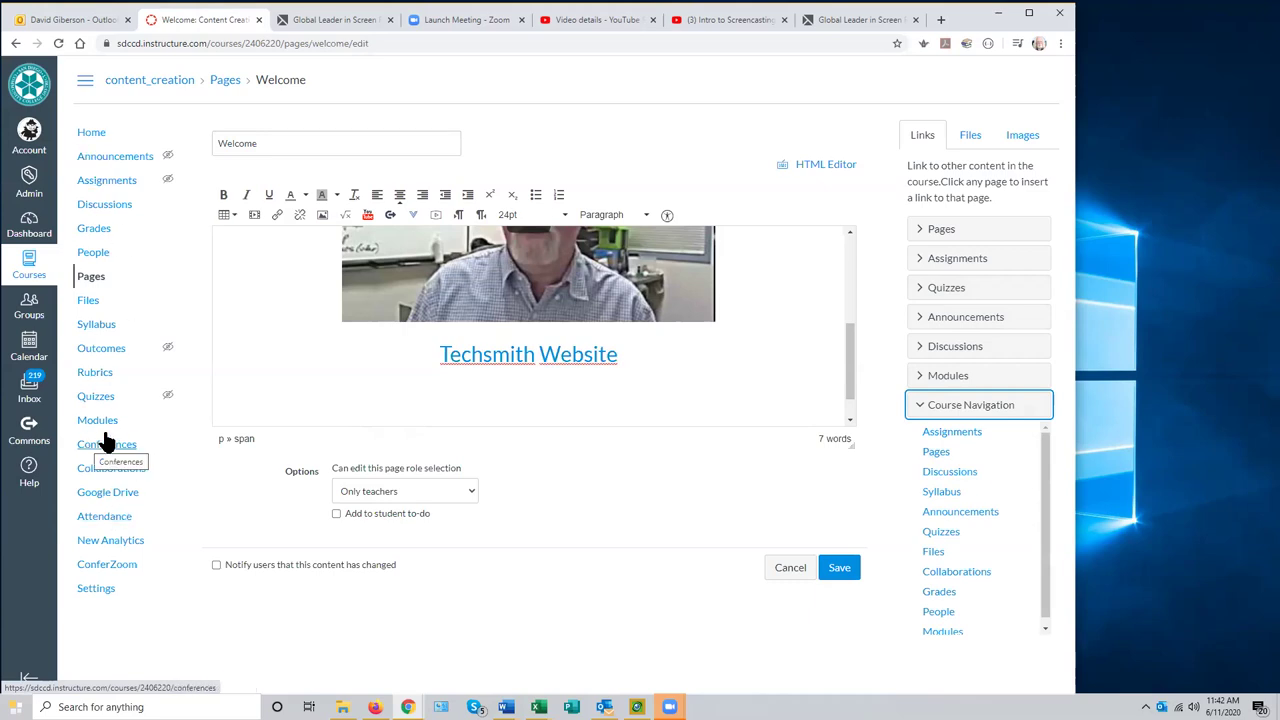
{"action": "scroll", "coordinate": [1046, 603], "scroll_direction": "down", "scroll_amount": 1}
{"action": "left_click", "coordinate": [950, 624]}
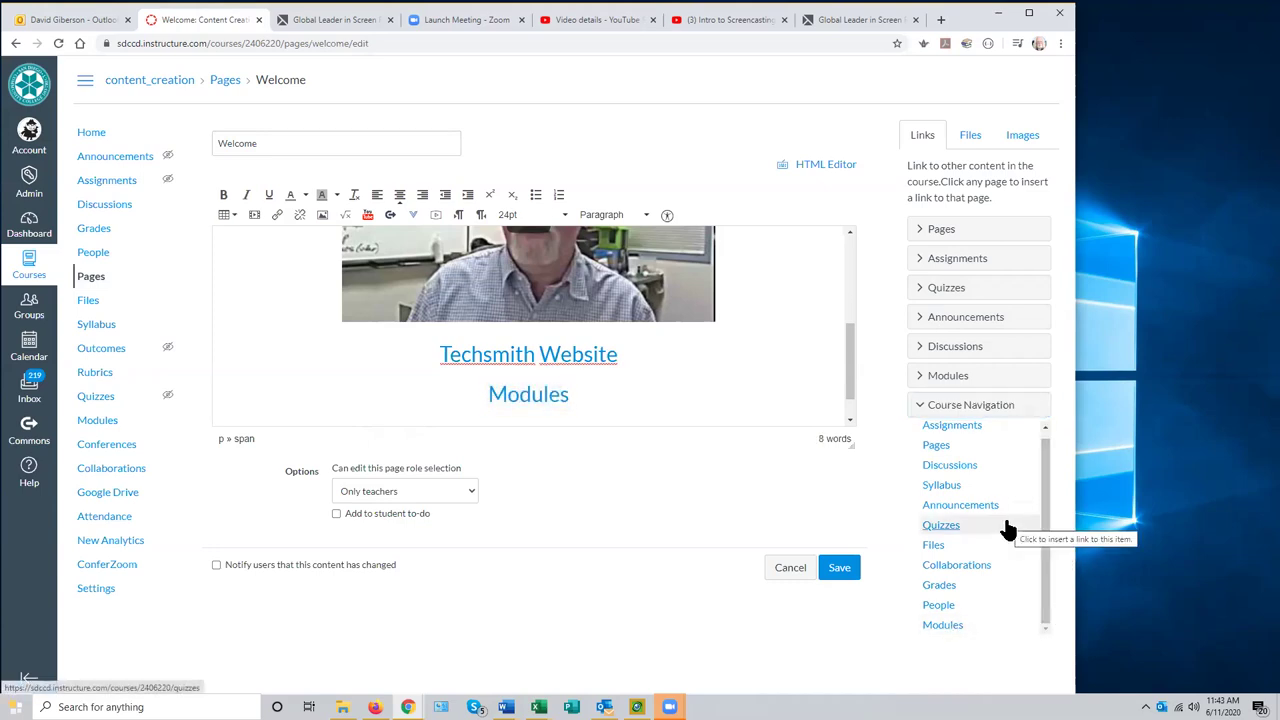
{"action": "left_click", "coordinate": [490, 394]}
{"action": "type", "text": "C"}
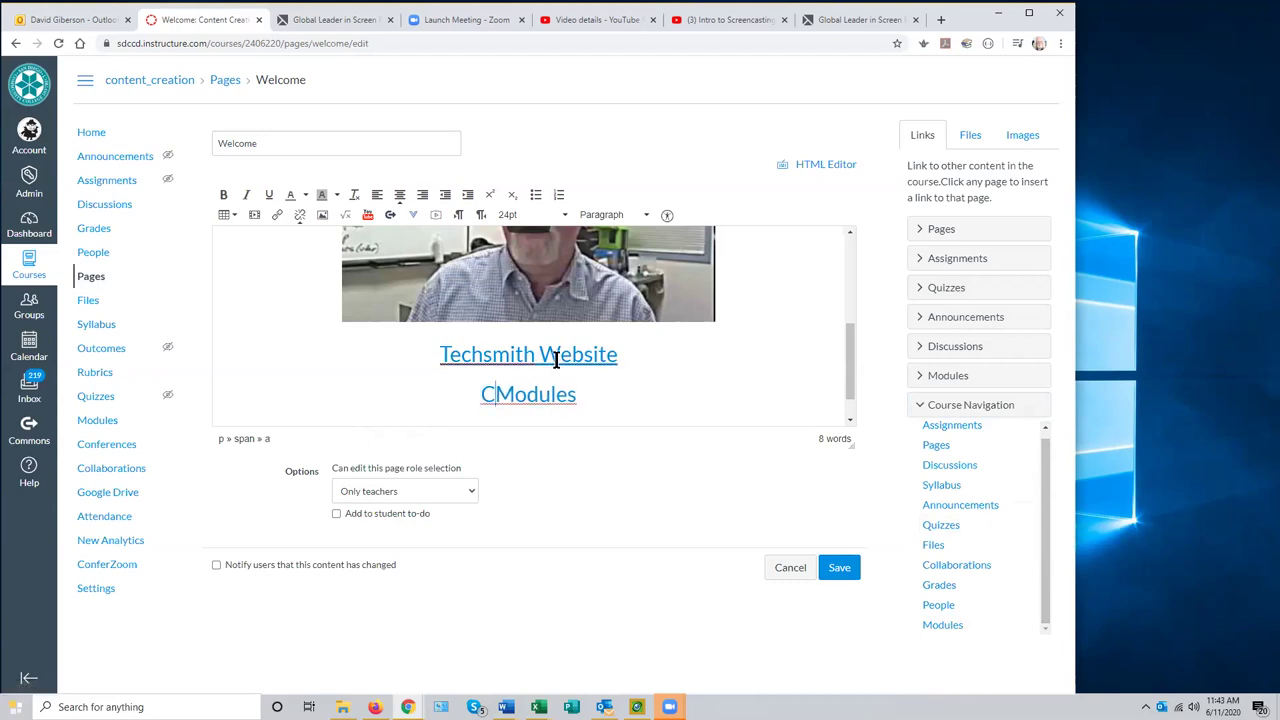
{"action": "type", "text": "ourse"}
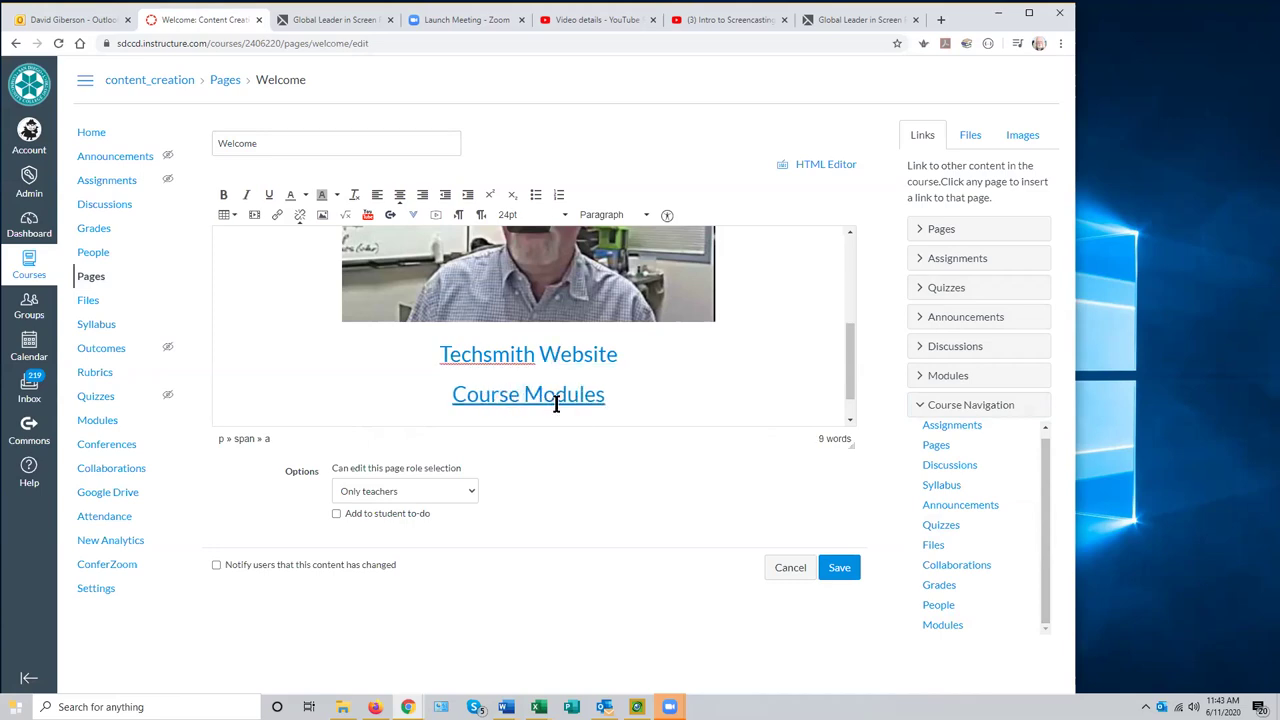
{"action": "left_click", "coordinate": [850, 419]}
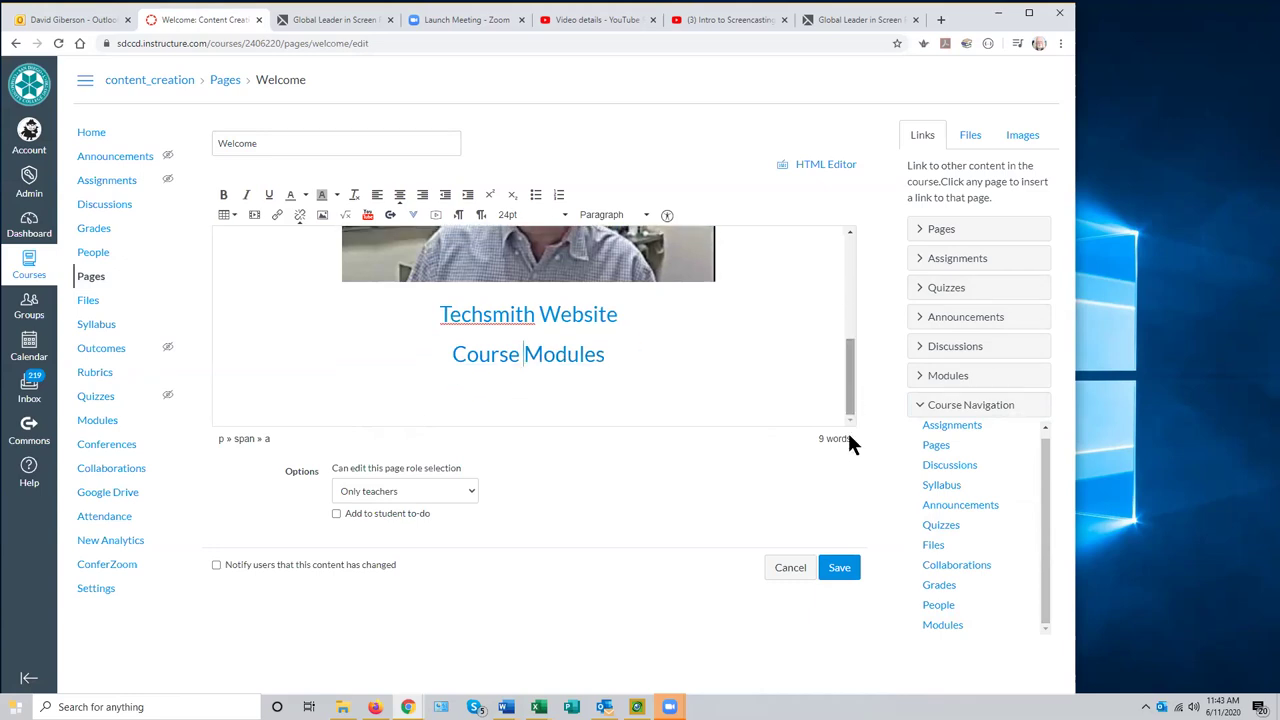
- Save the Welcome page and test its Course Modules link
{"action": "left_click", "coordinate": [839, 569]}
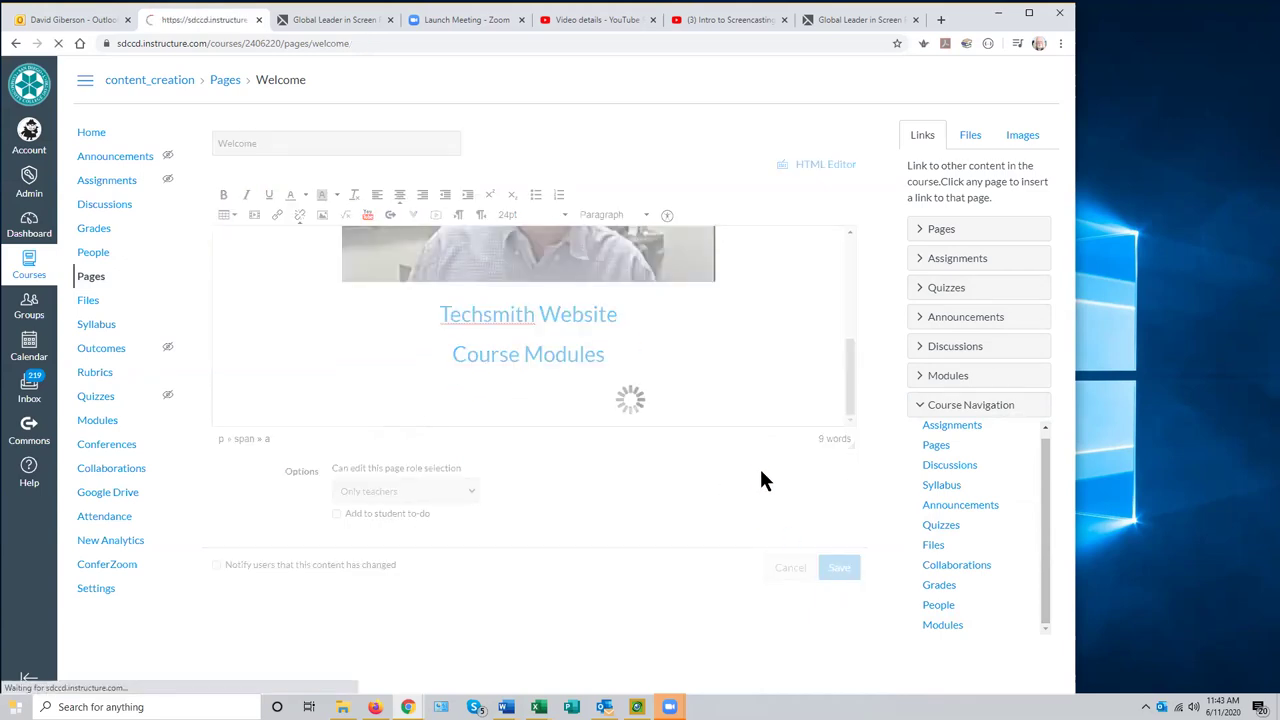
{"action": "scroll", "coordinate": [849, 414], "scroll_direction": "down", "scroll_amount": 1}
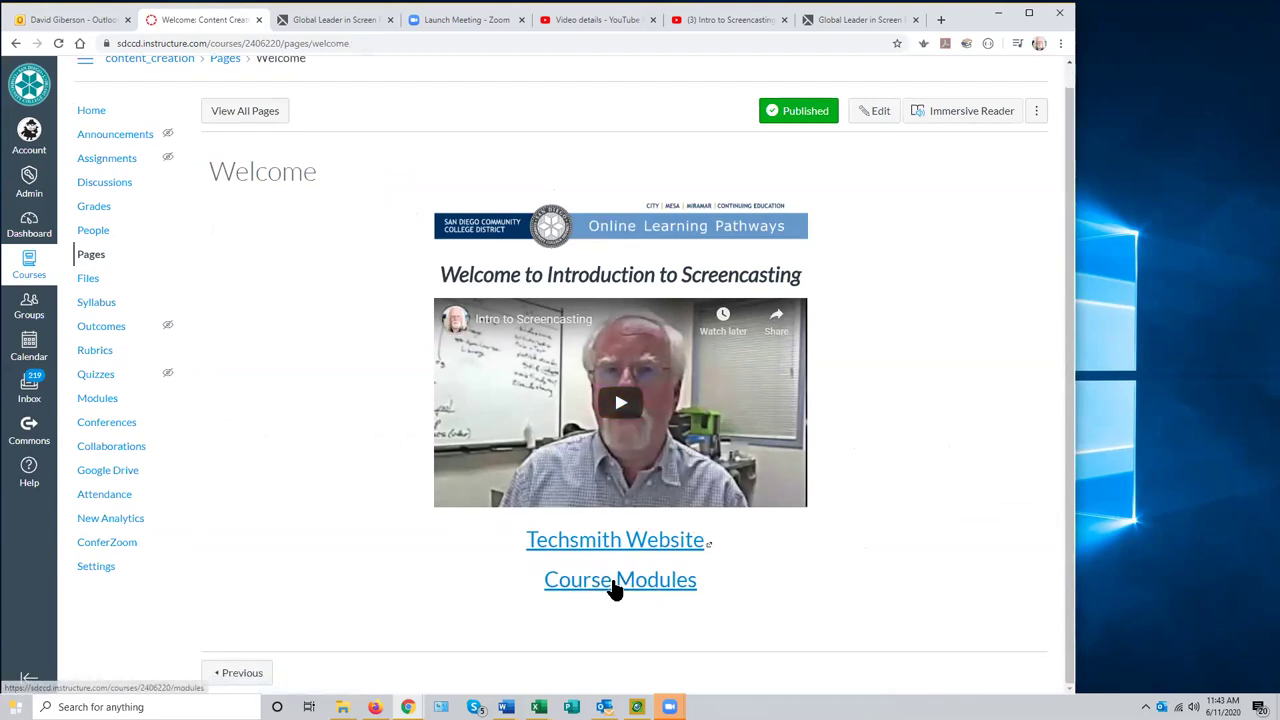
{"action": "left_click", "coordinate": [612, 590]}
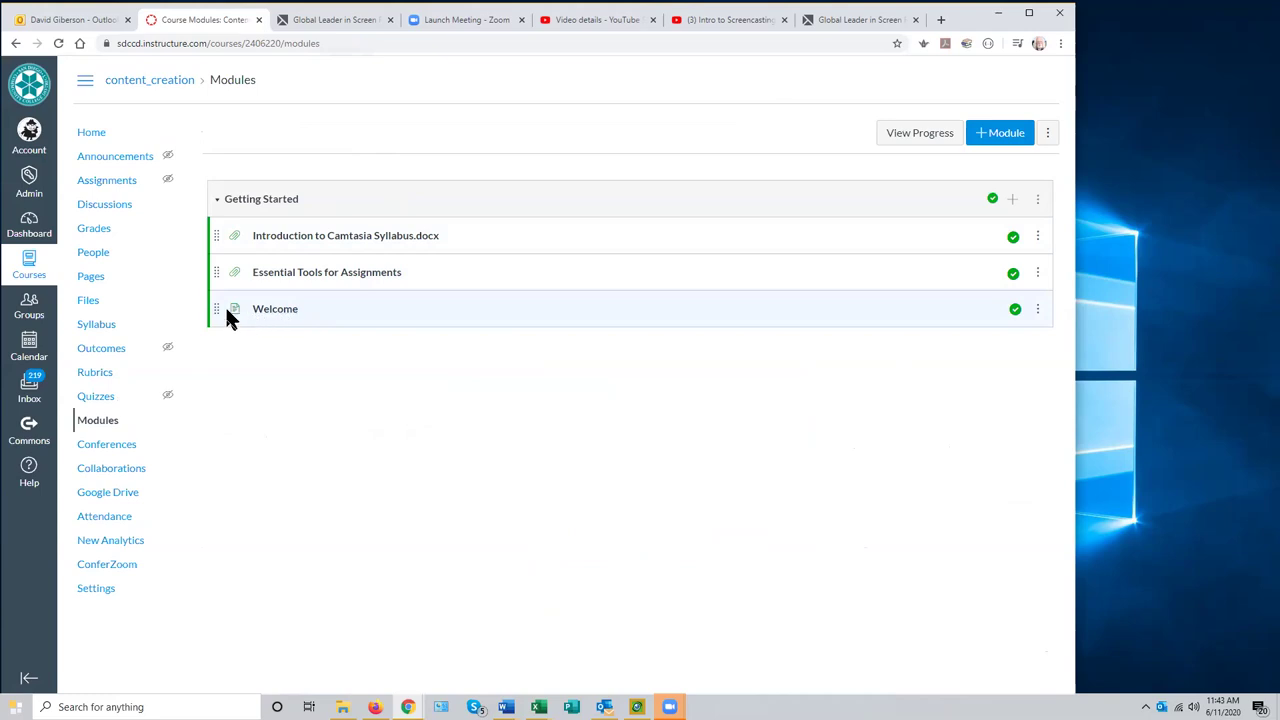
- Drag Welcome to the top of the Getting Started module and open it
{"action": "left_click_drag", "start_coordinate": [215, 309], "coordinate": [205, 245]}
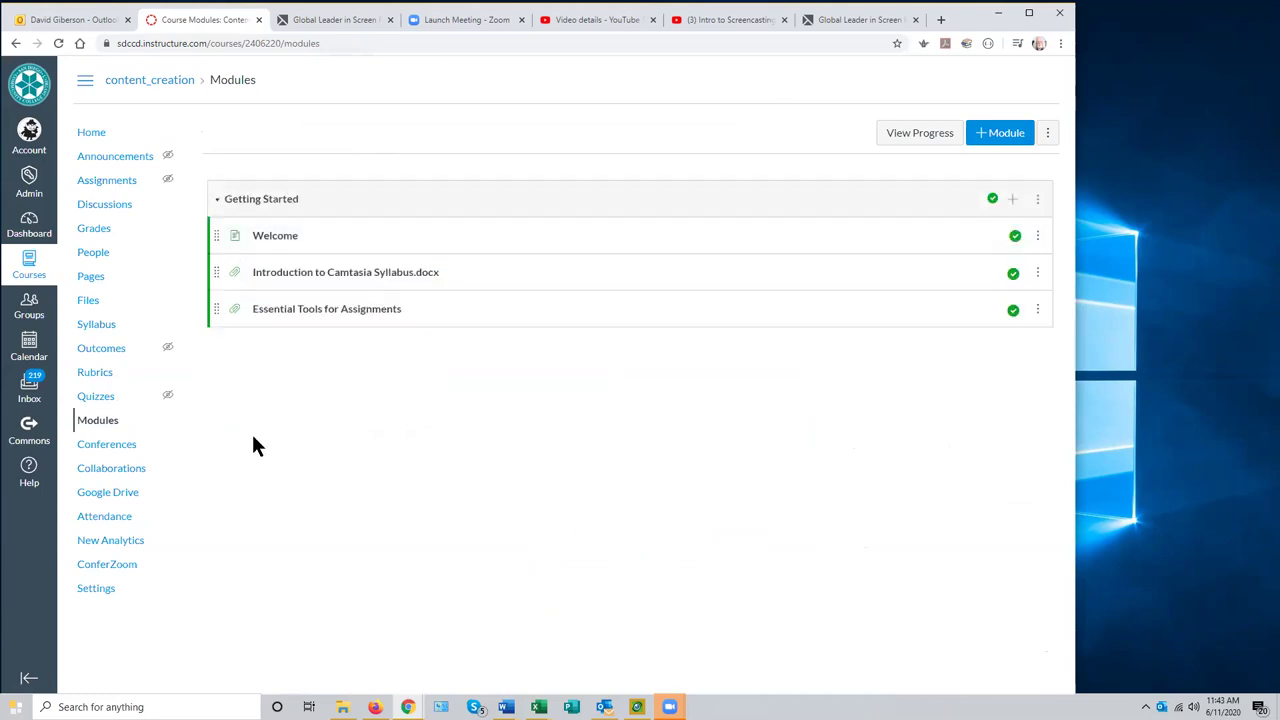
{"action": "left_click", "coordinate": [279, 241]}
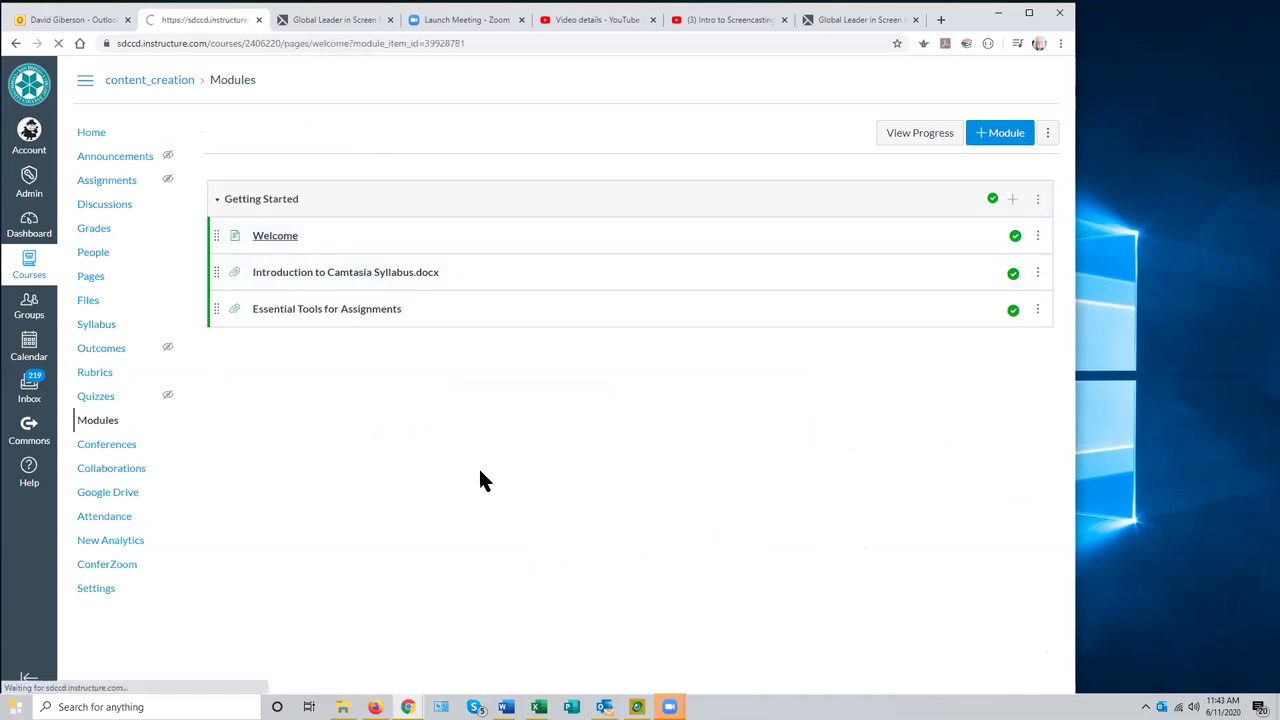
{"action": "scroll", "coordinate": [932, 498], "scroll_direction": "down", "scroll_amount": 1}
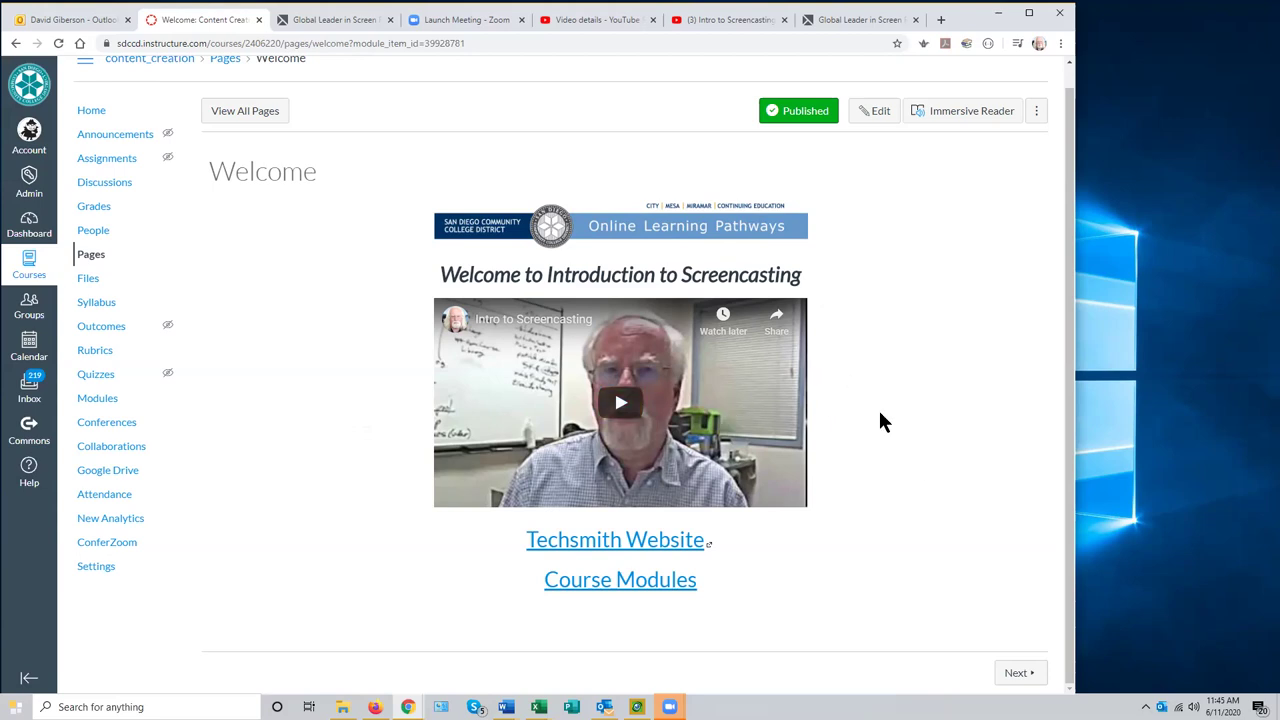
- Go to the content_creation course's Pages list, where Welcome is the only published page
{"action": "scroll", "coordinate": [880, 420], "scroll_direction": "up", "scroll_amount": 1}
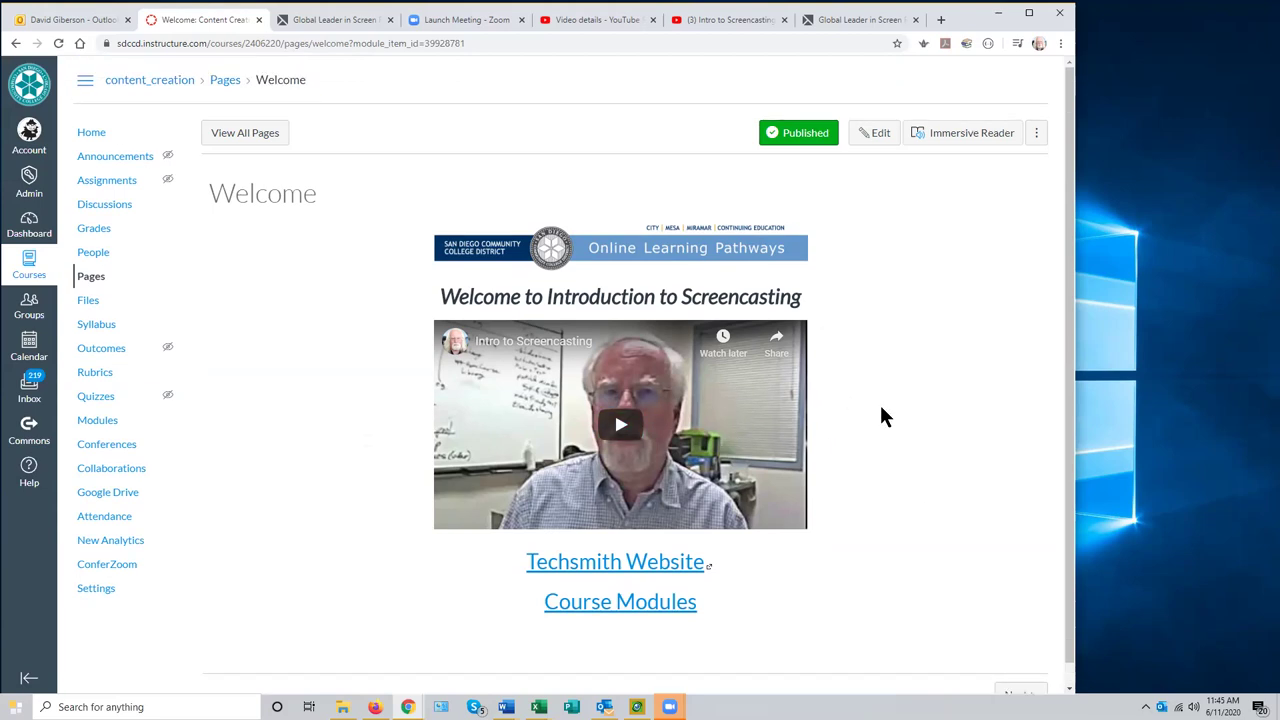
{"action": "scroll", "coordinate": [881, 416], "scroll_direction": "down", "scroll_amount": 1}
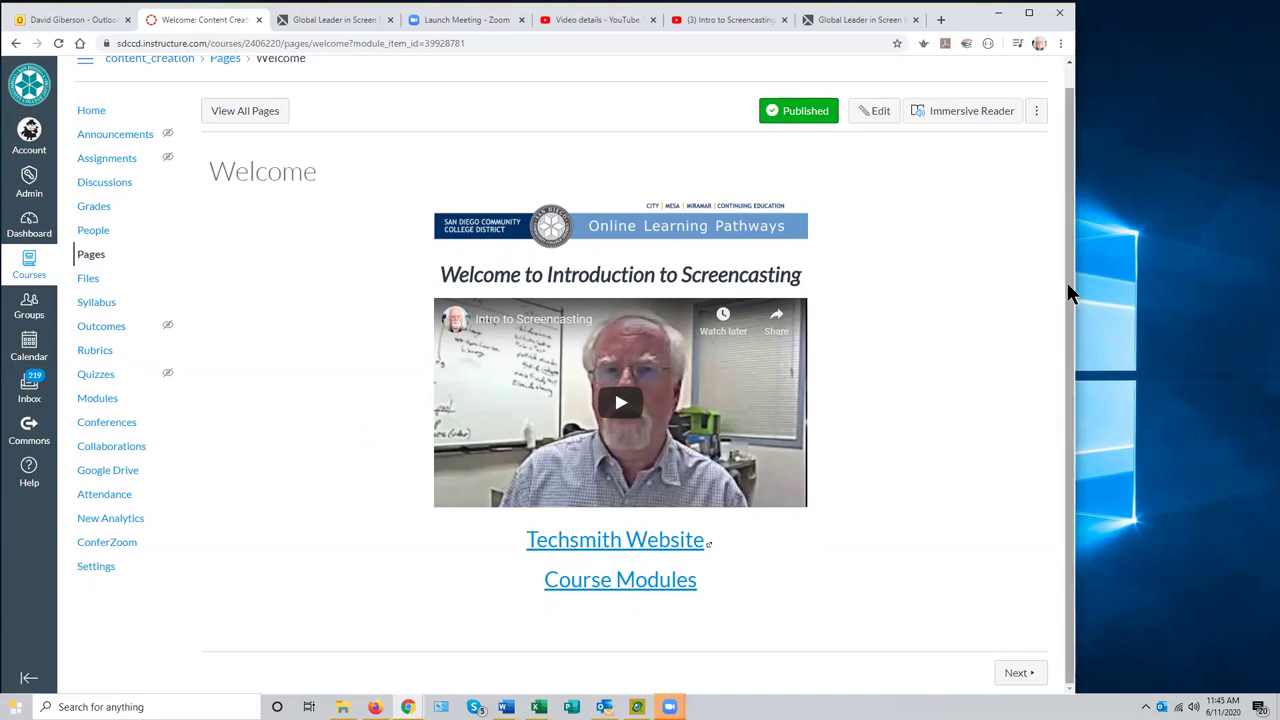
{"action": "scroll", "coordinate": [1074, 371], "scroll_direction": "up", "scroll_amount": 1}
{"action": "scroll", "coordinate": [1066, 300], "scroll_direction": "down", "scroll_amount": 1}
{"action": "scroll", "coordinate": [1060, 266], "scroll_direction": "up", "scroll_amount": 1}
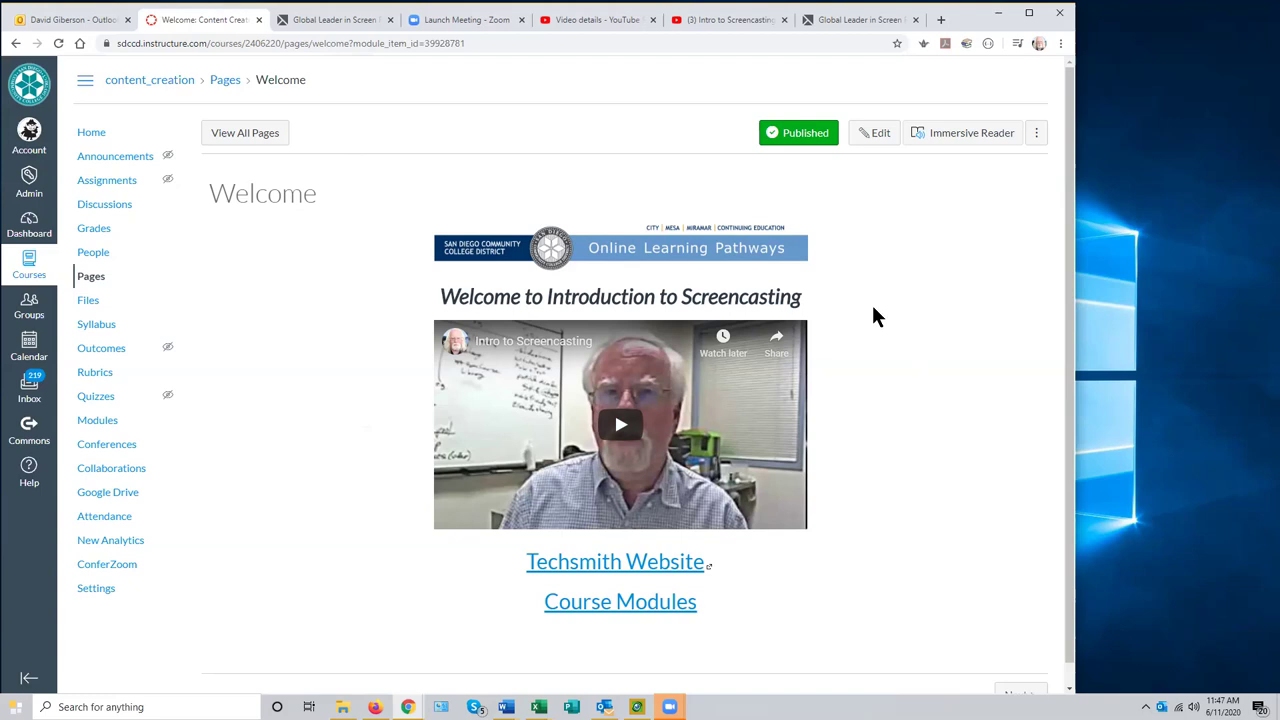
{"action": "left_click_drag", "start_coordinate": [1064, 372], "coordinate": [1064, 315]}
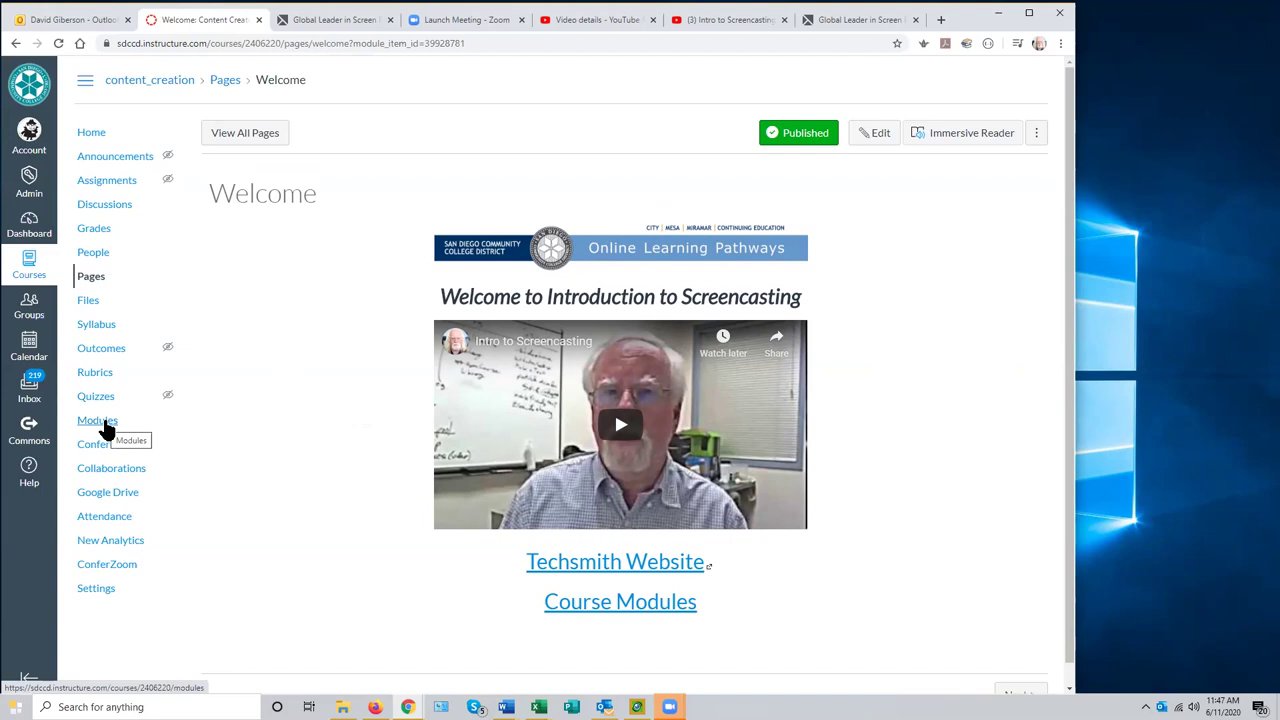
{"action": "left_click", "coordinate": [91, 280]}
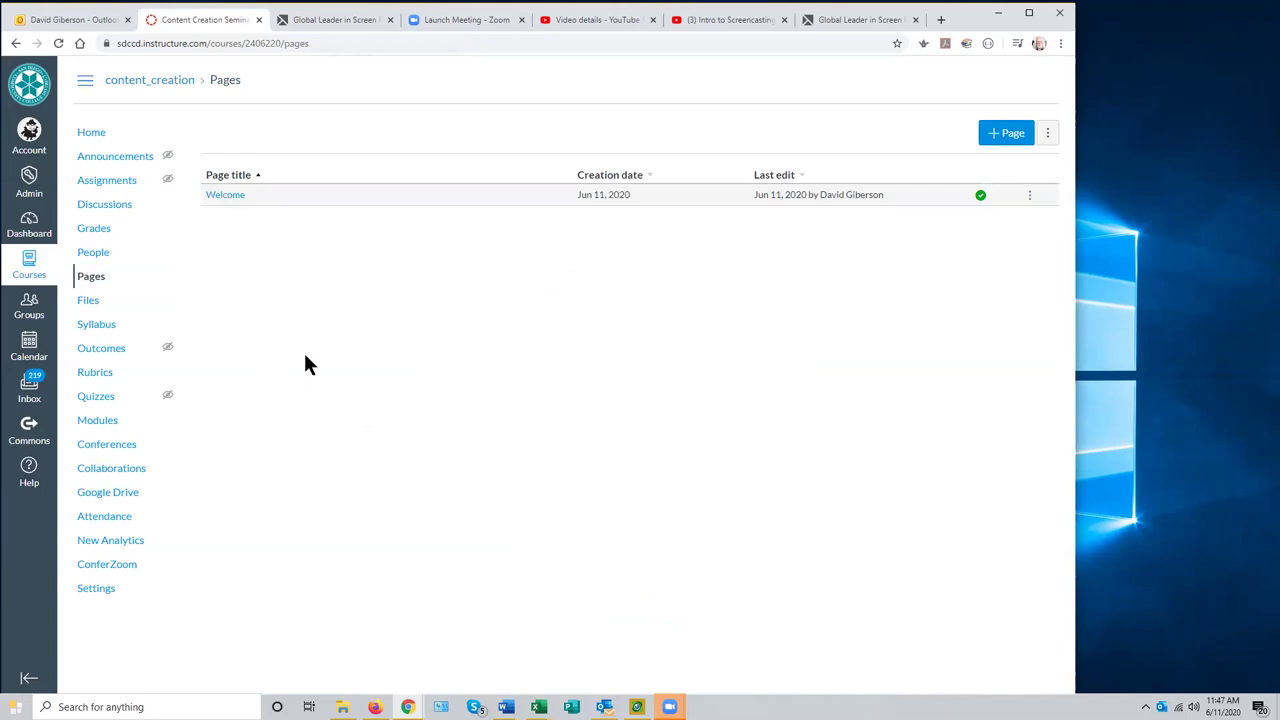
- Show the Modules page with Getting Started holding Welcome, the Camtasia syllabus and Essential Tools
{"action": "left_click", "coordinate": [220, 200]}
{"action": "left_click", "coordinate": [95, 425]}
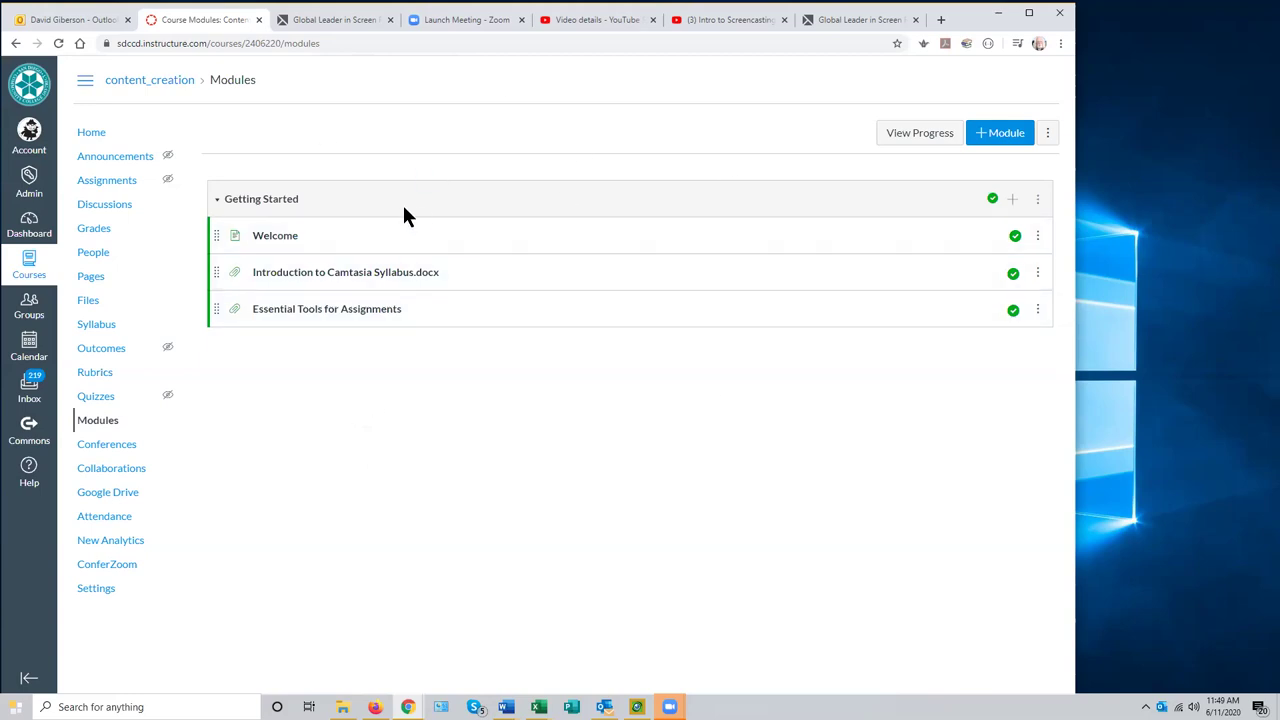
- Add a module named 'Topic 1 - Why Screencasting?' below Getting Started
{"action": "left_click", "coordinate": [1003, 139]}
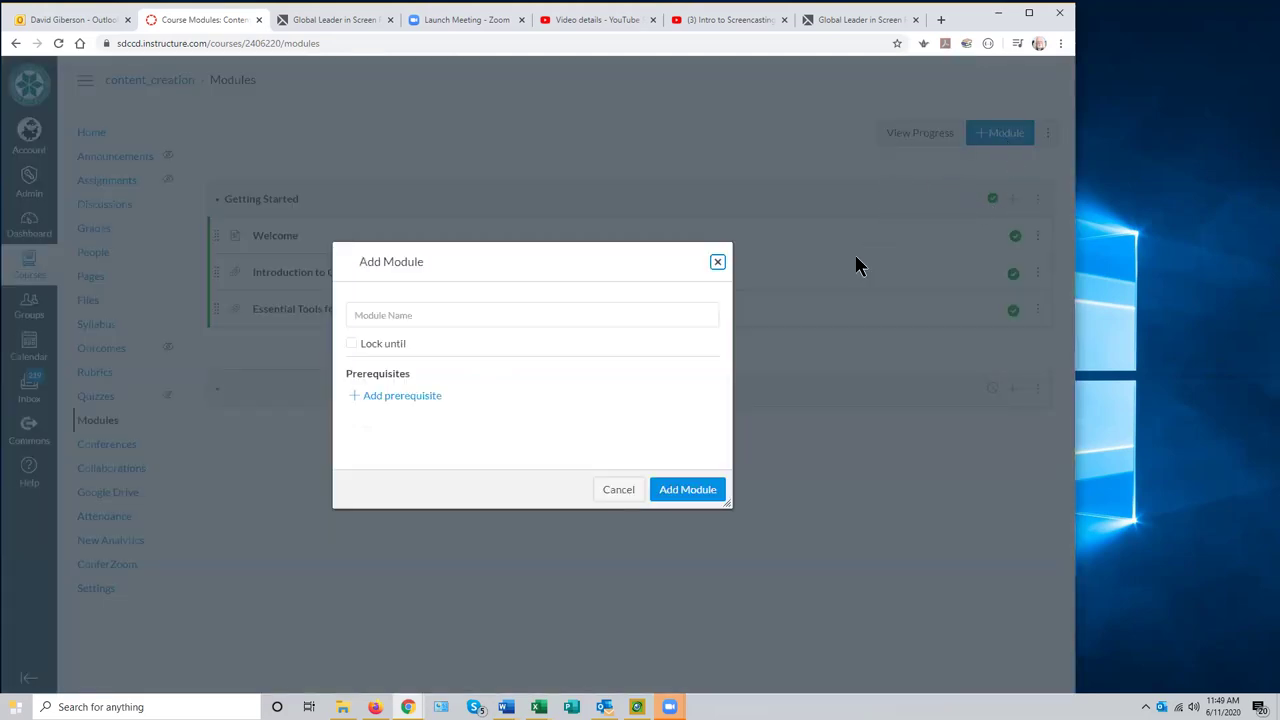
{"action": "left_click", "coordinate": [716, 260]}
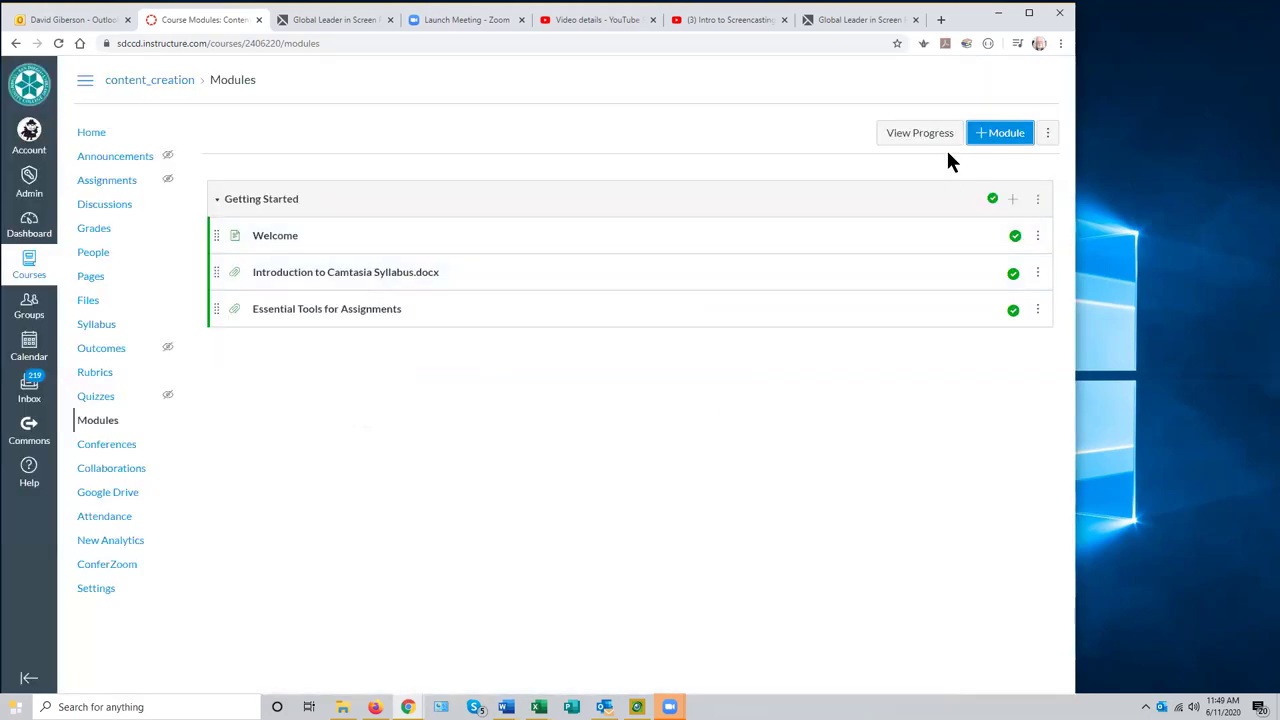
{"action": "left_click", "coordinate": [999, 140]}
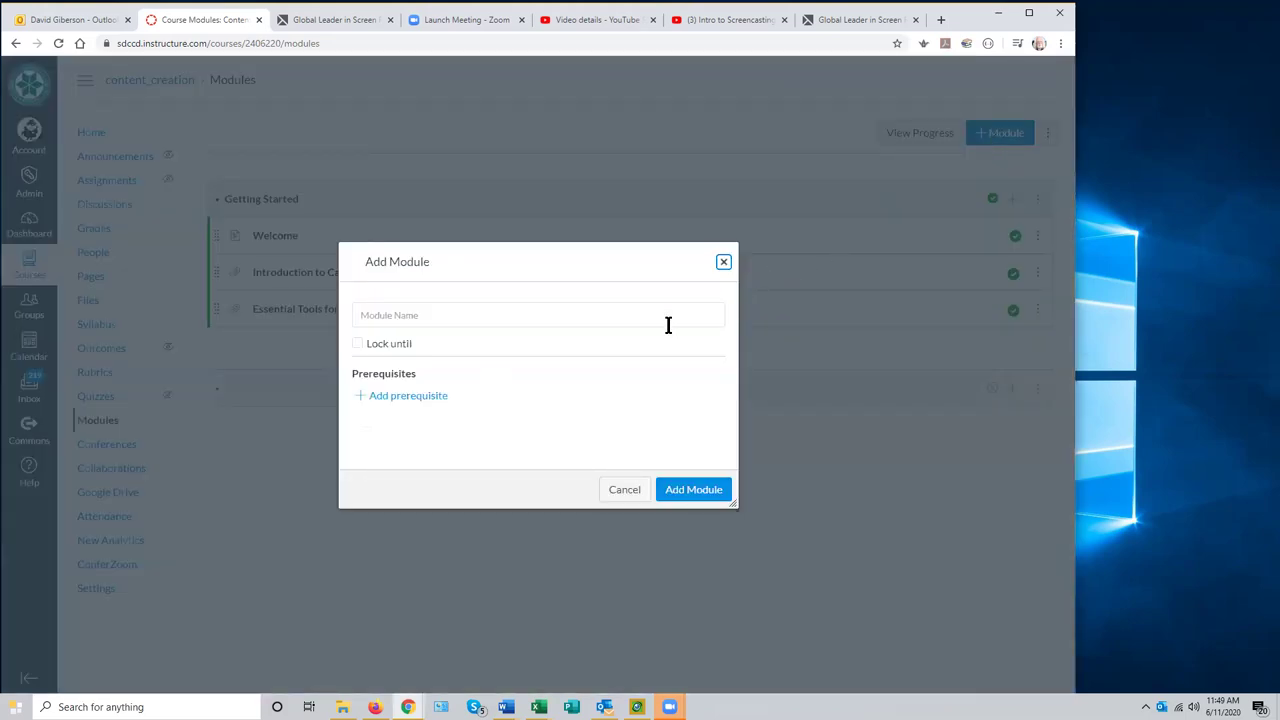
{"action": "left_click", "coordinate": [406, 318]}
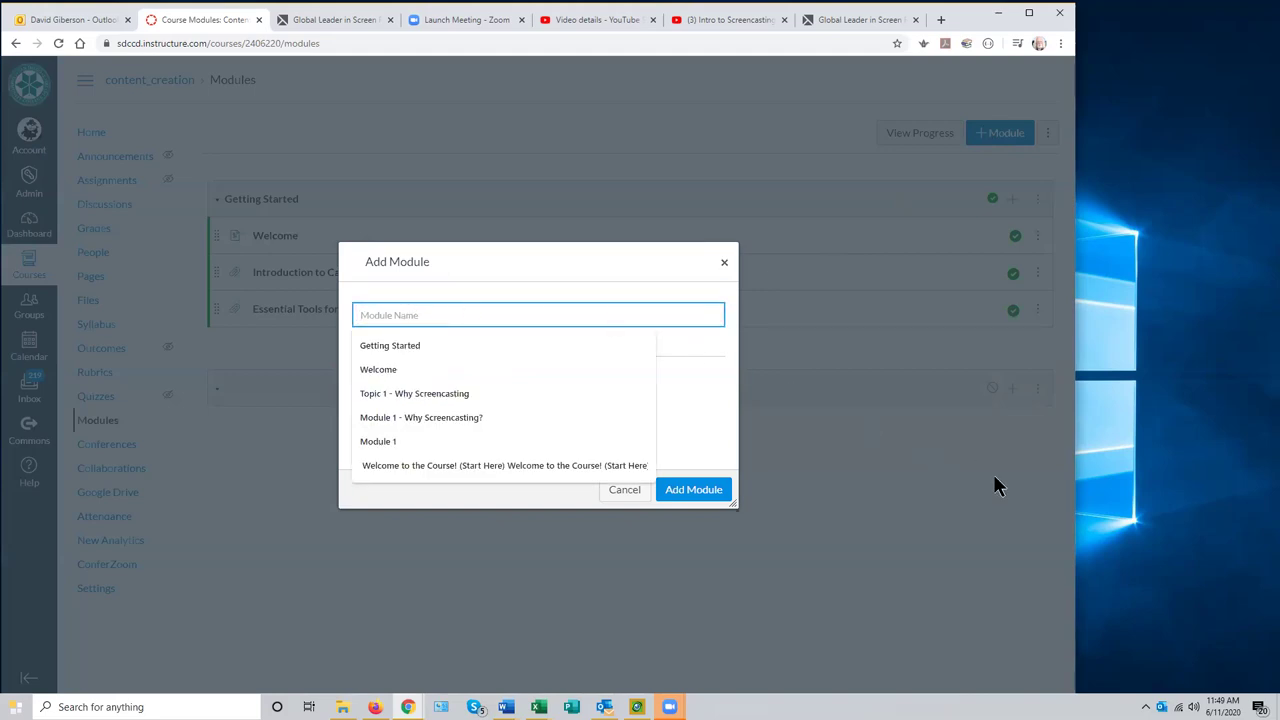
{"action": "type", "text": "Topic 1"}
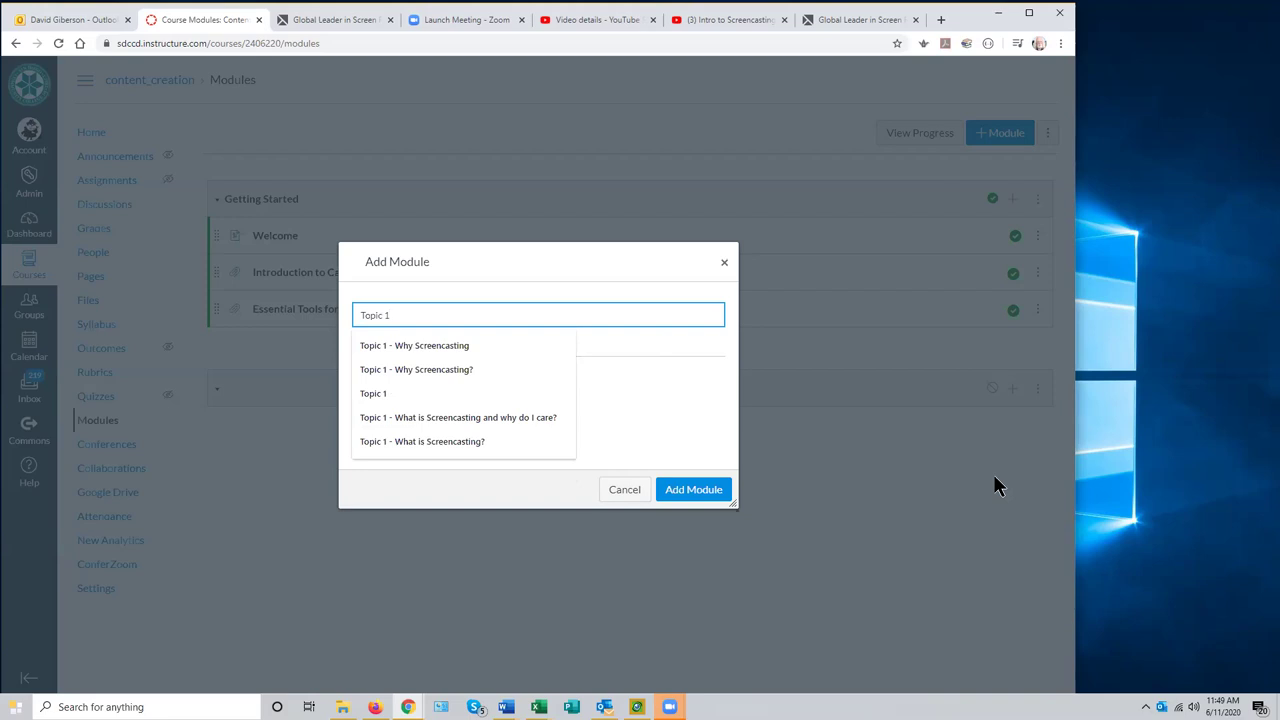
{"action": "type", "text": " - Why Sc"}
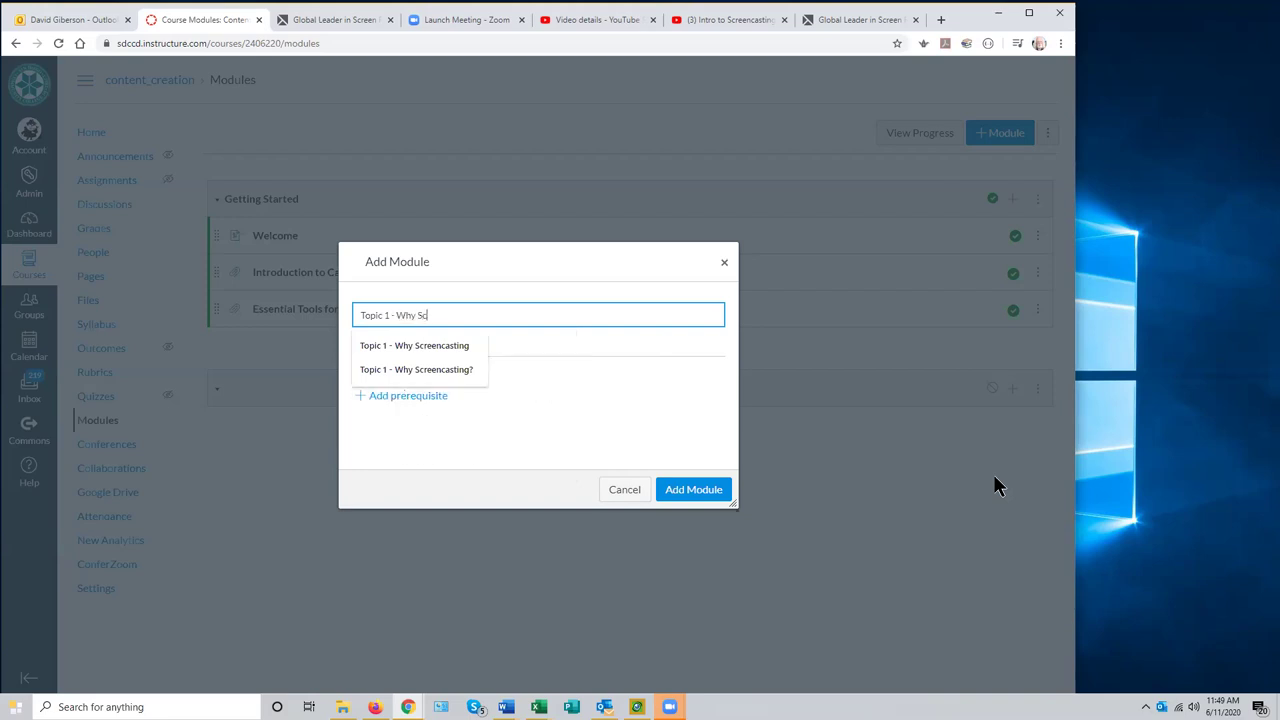
{"action": "type", "text": "reencasting?"}
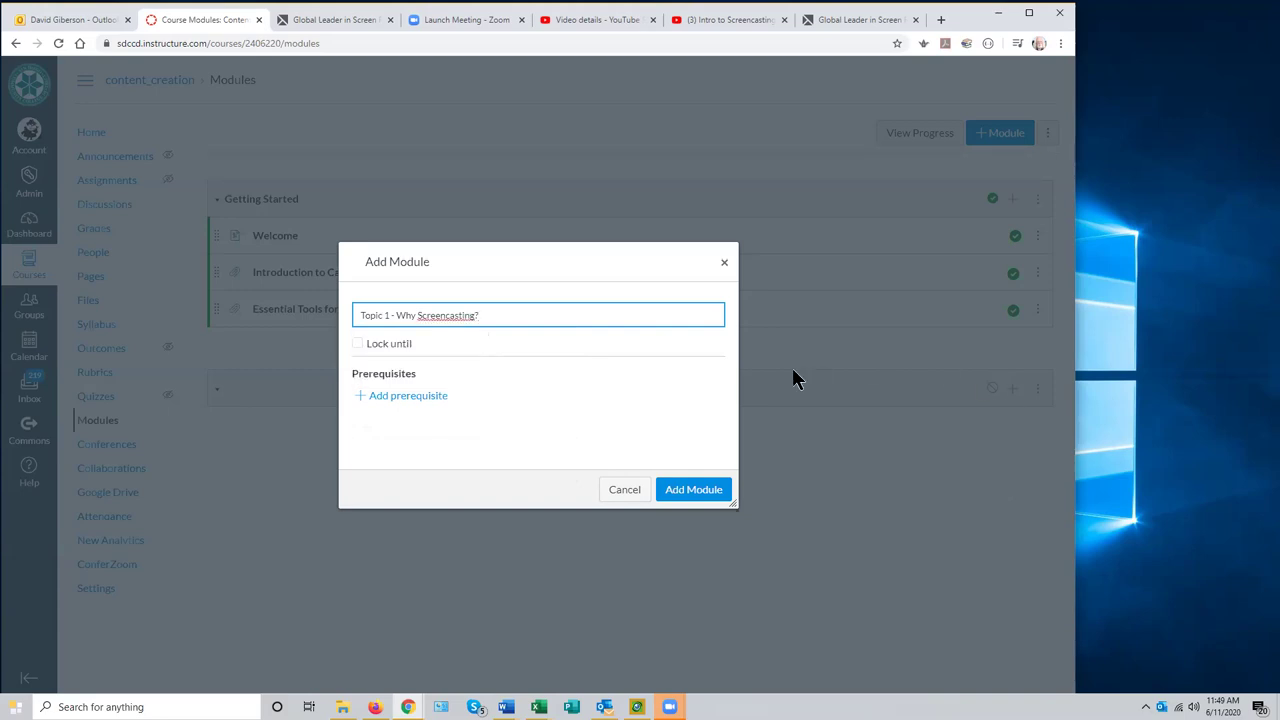
{"action": "left_click", "coordinate": [692, 489]}
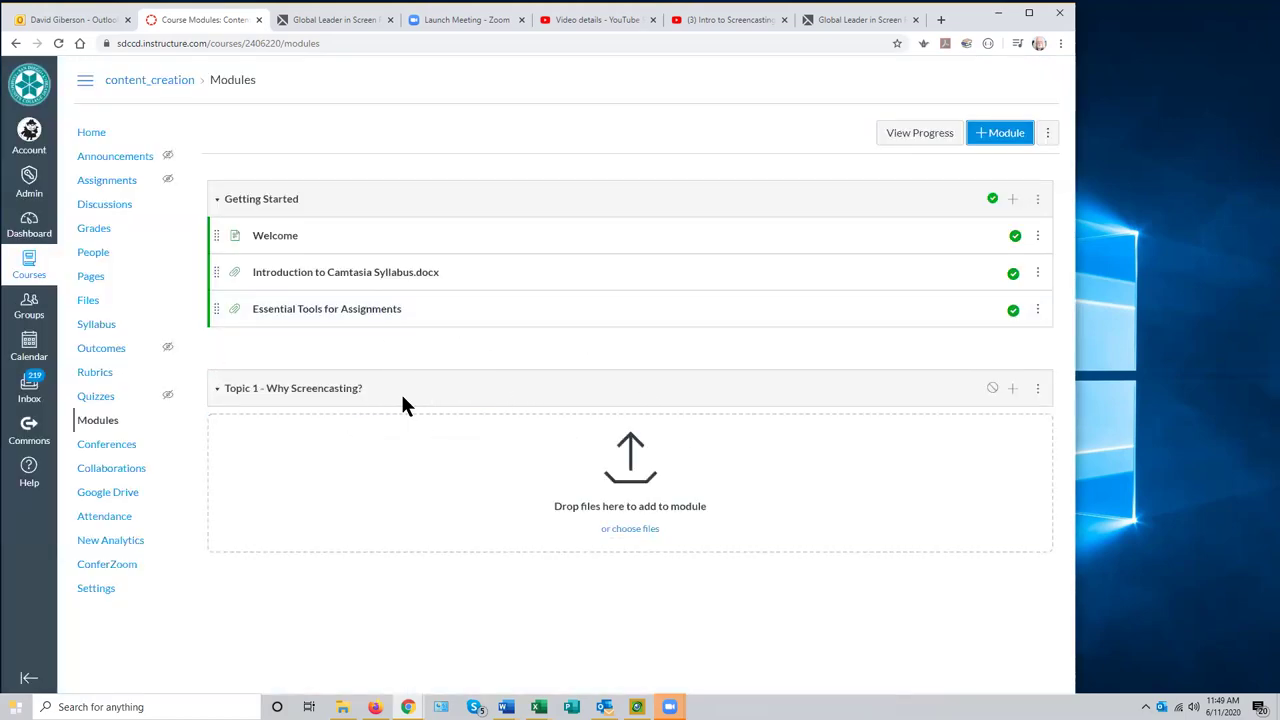
- Start a new Topic 1 item with External URL chosen as its type
{"action": "left_click", "coordinate": [1012, 390]}
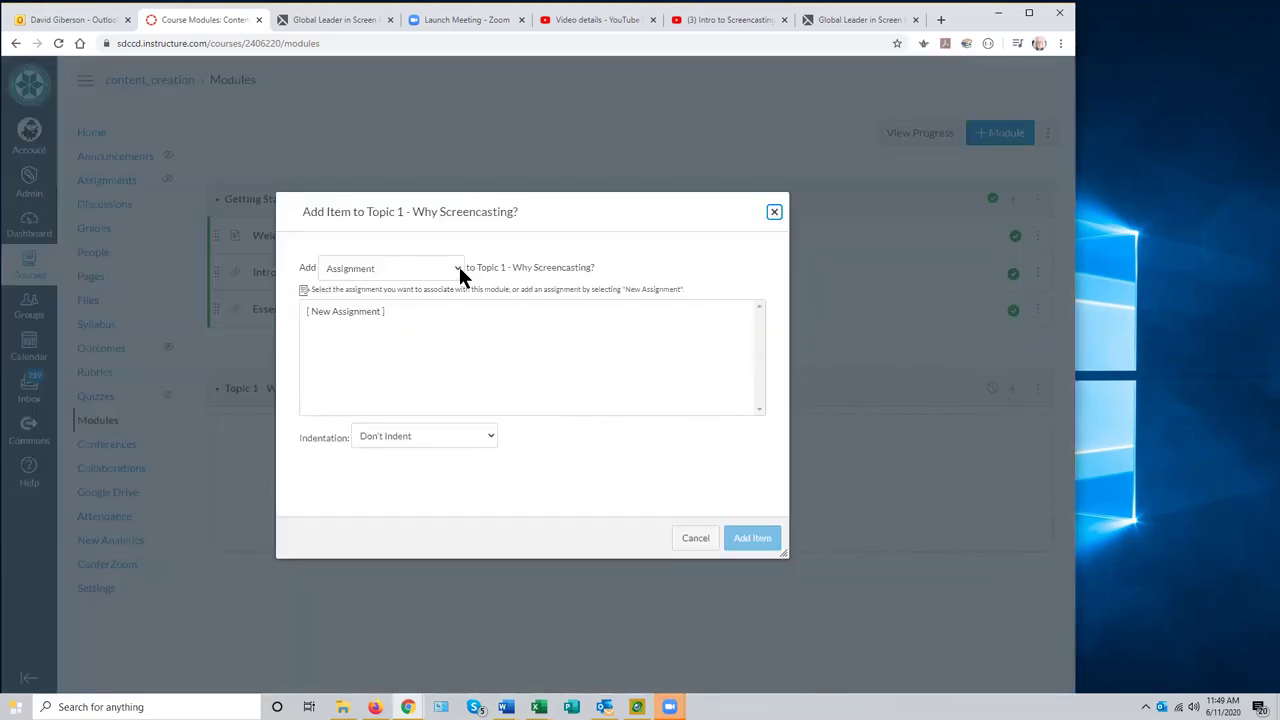
{"action": "left_click", "coordinate": [457, 268]}
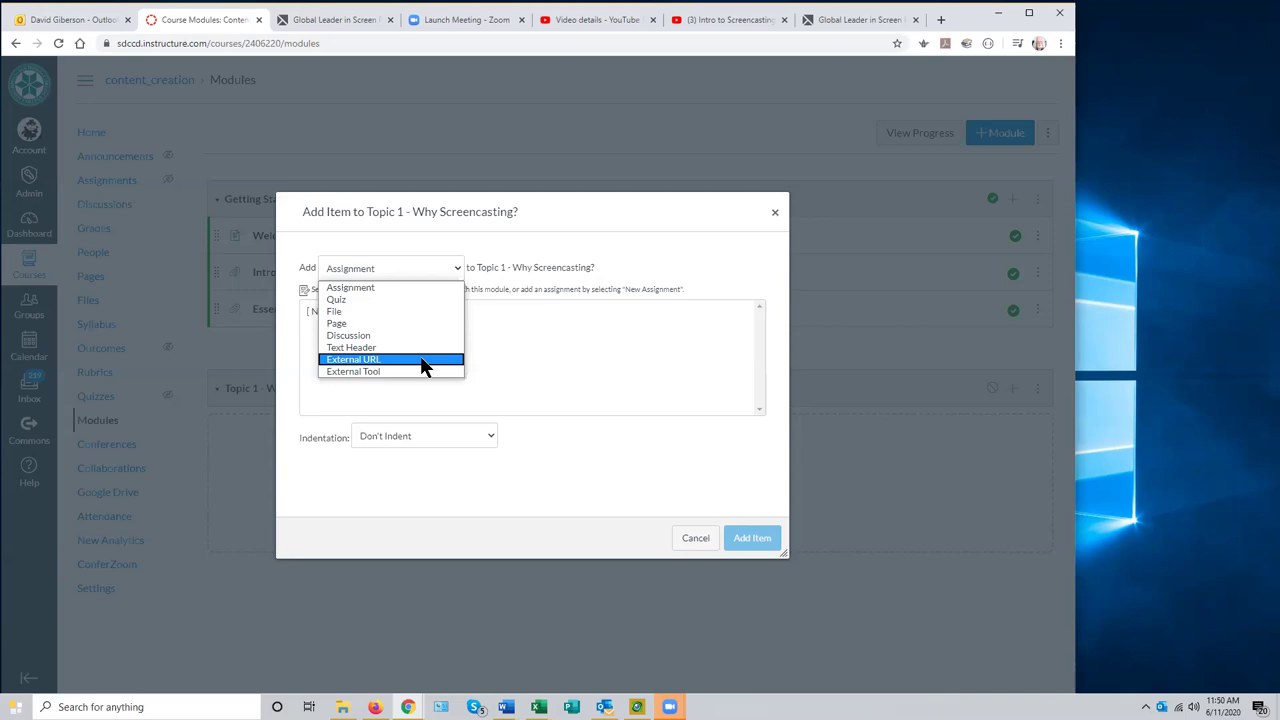
{"action": "left_click", "coordinate": [398, 359]}
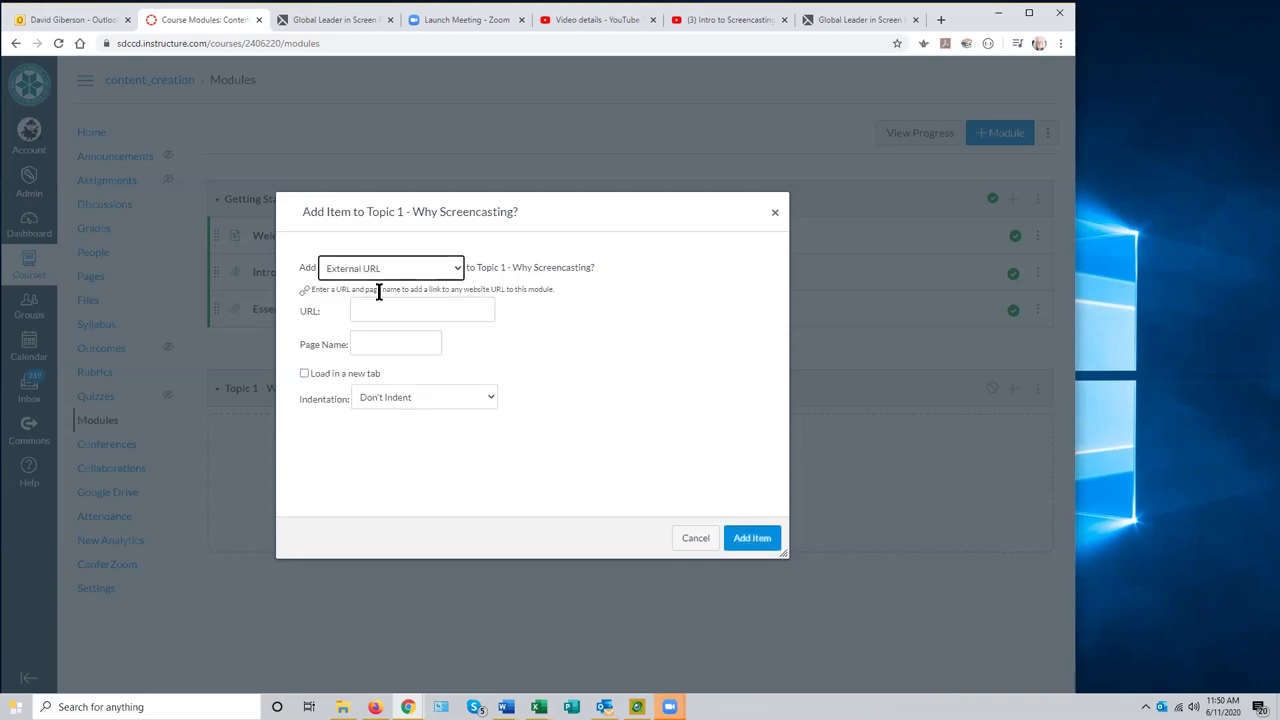
{"action": "left_click", "coordinate": [367, 310]}
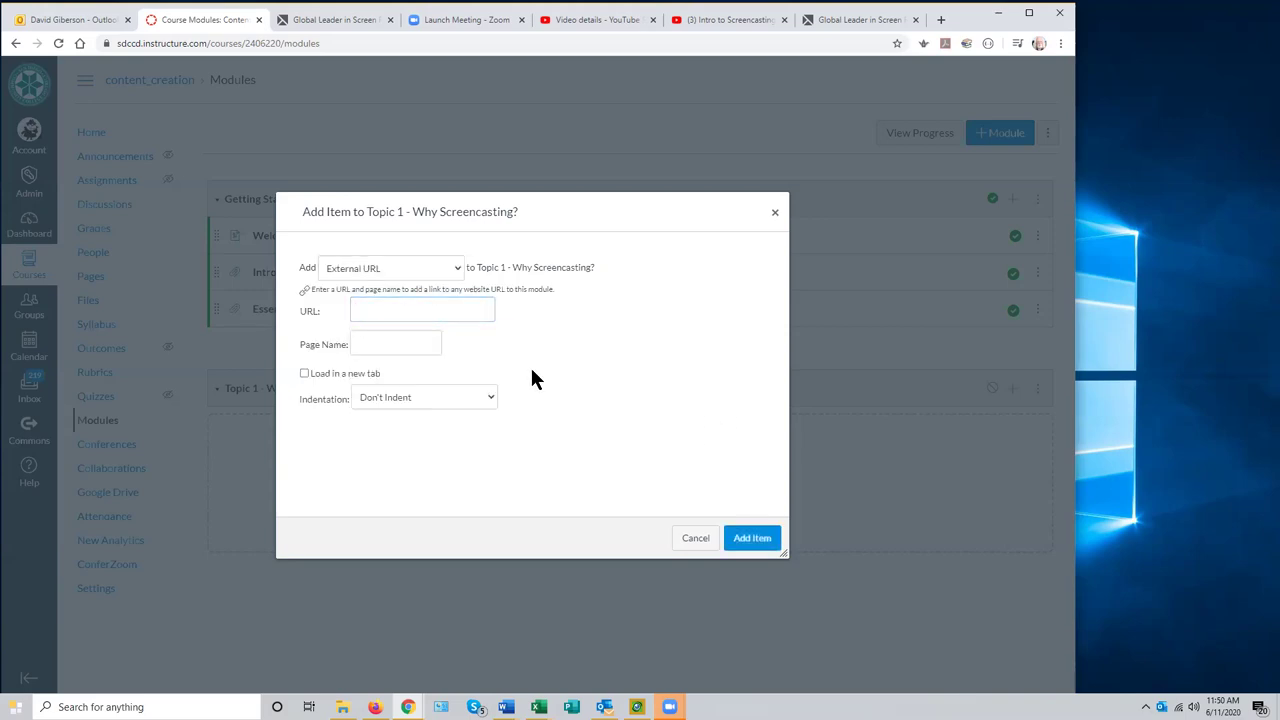
{"action": "left_click", "coordinate": [372, 340]}
{"action": "left_click", "coordinate": [367, 315]}
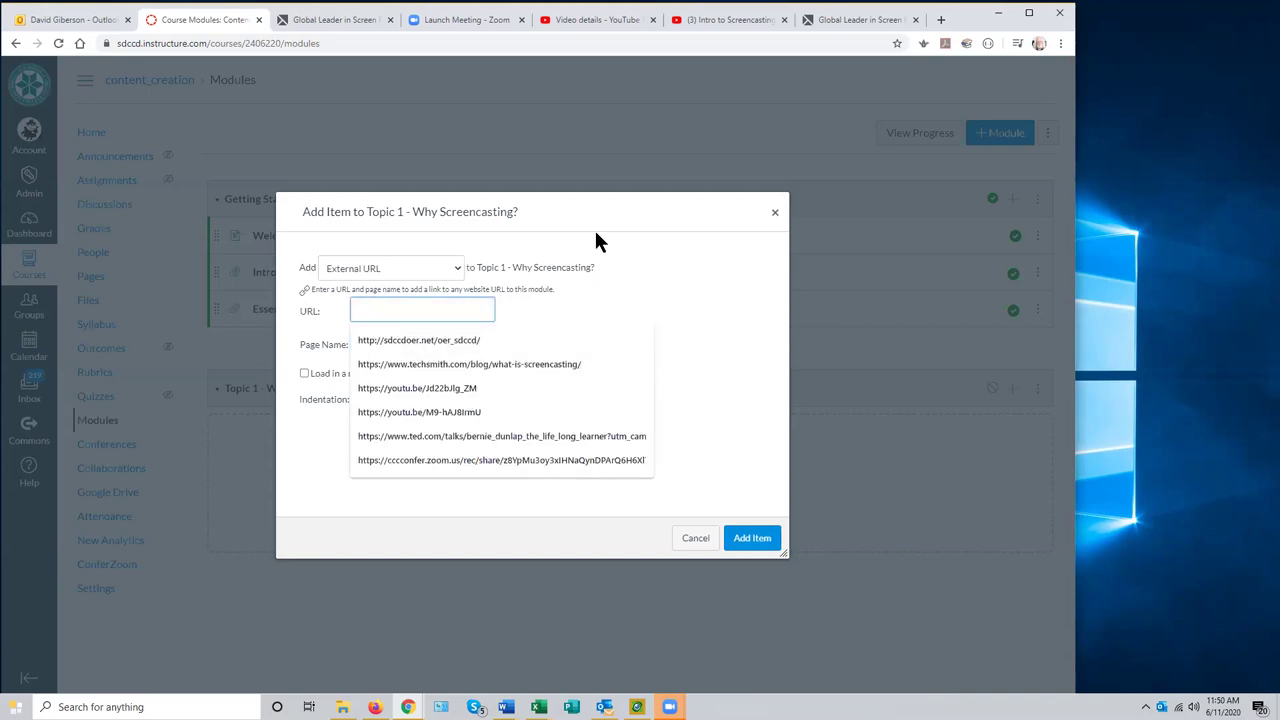
{"action": "left_click", "coordinate": [943, 22]}
- Google 'techsmith guide to screen' and open TechSmith's Ultimate Guide screencasting article
{"action": "left_click", "coordinate": [133, 44]}
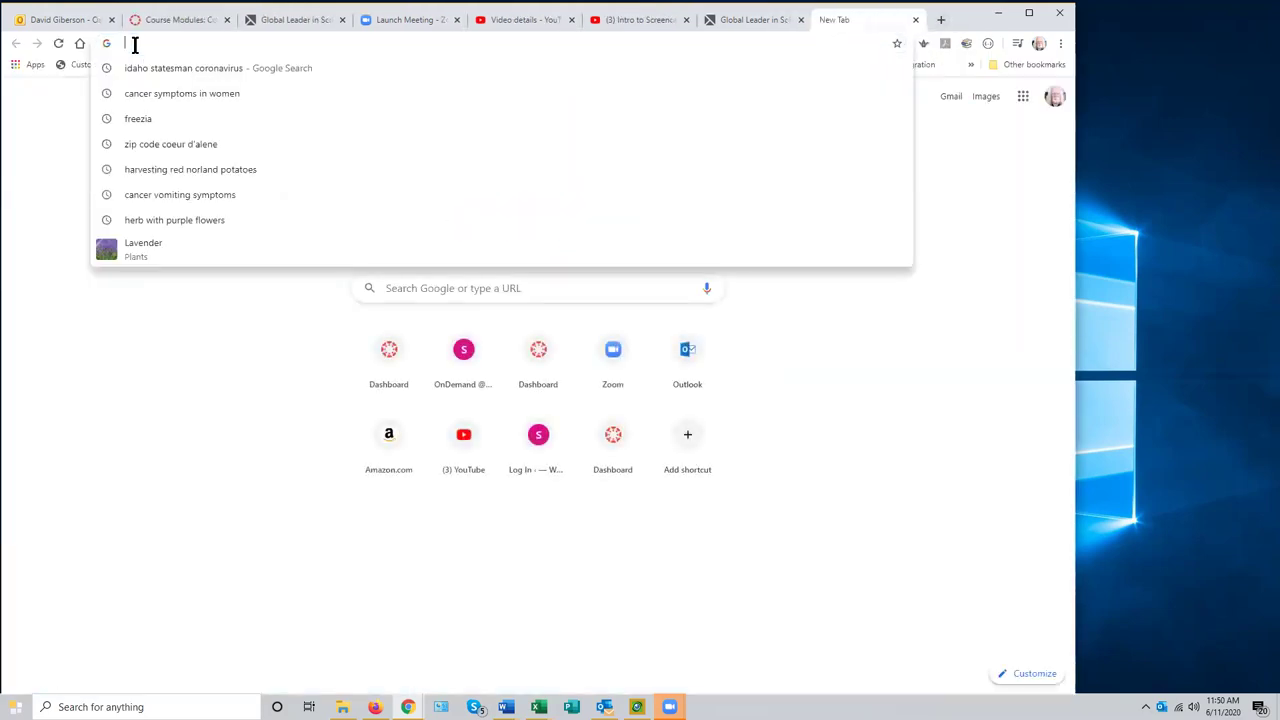
{"action": "type", "text": "techsmith"}
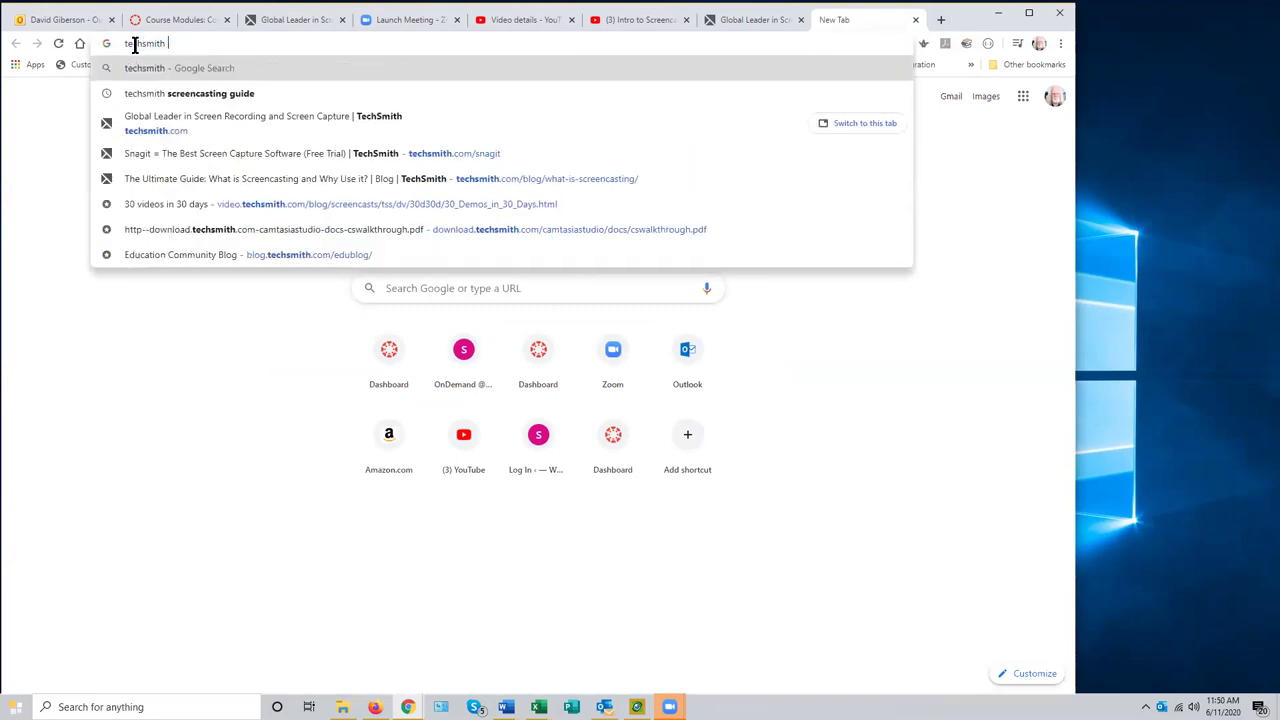
{"action": "type", "text": " giu"}
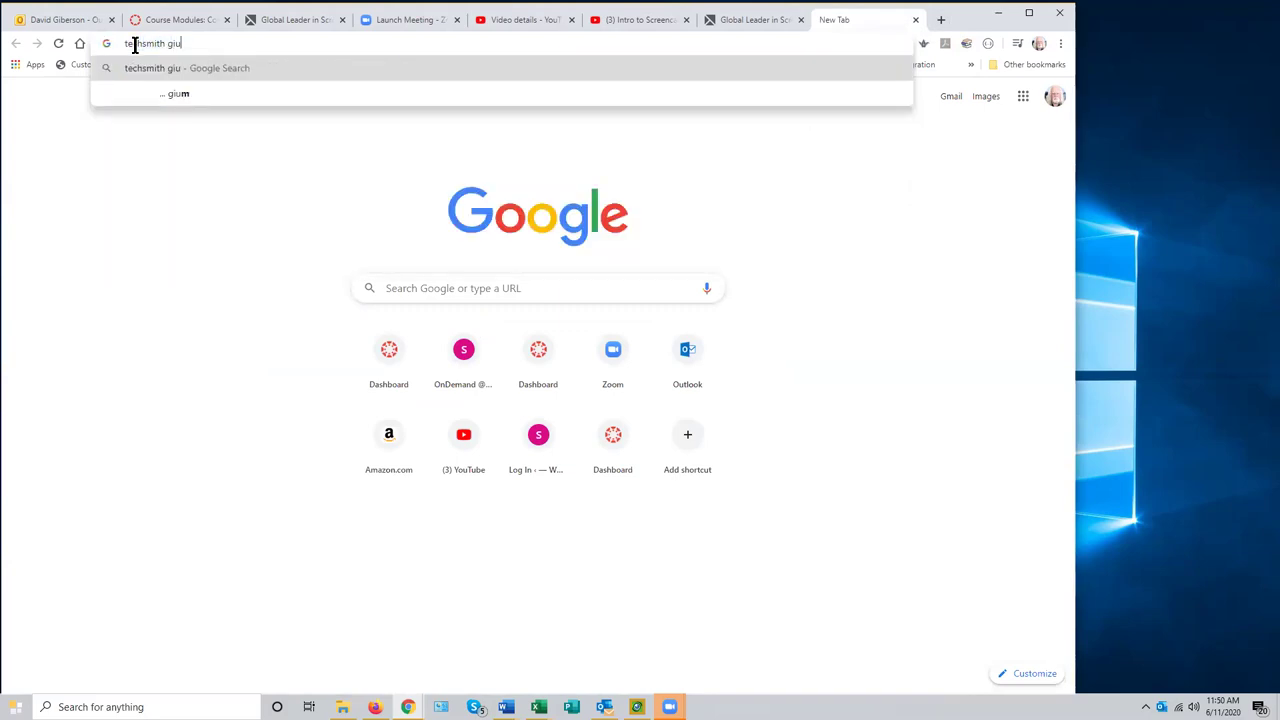
{"action": "key", "text": "BackSpace"}
{"action": "key", "text": "BackSpace"}
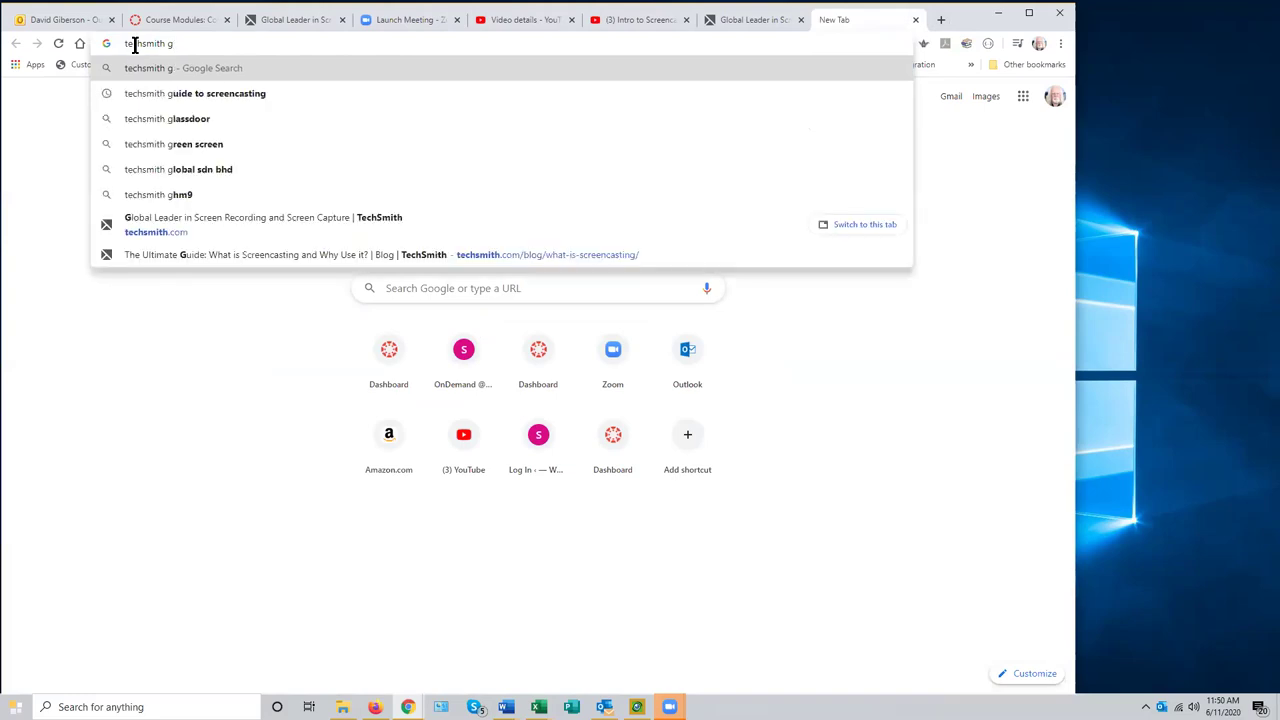
{"action": "type", "text": "uide"}
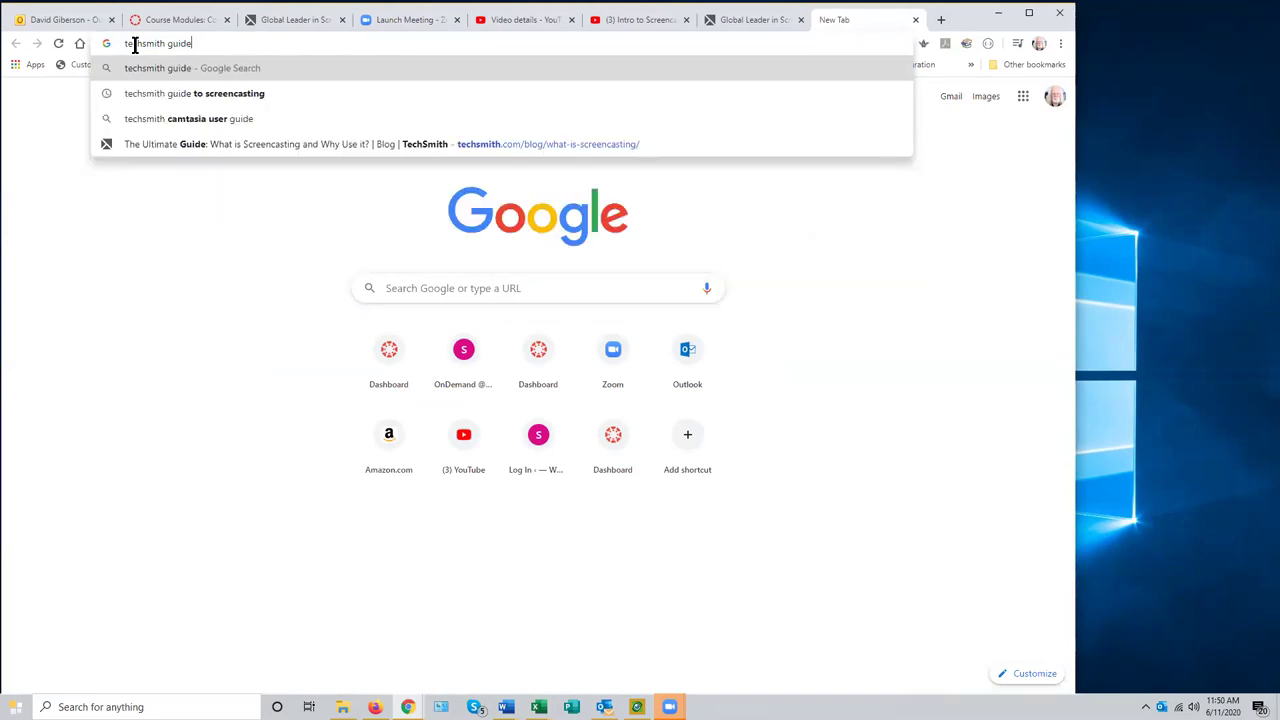
{"action": "type", "text": " to screen"}
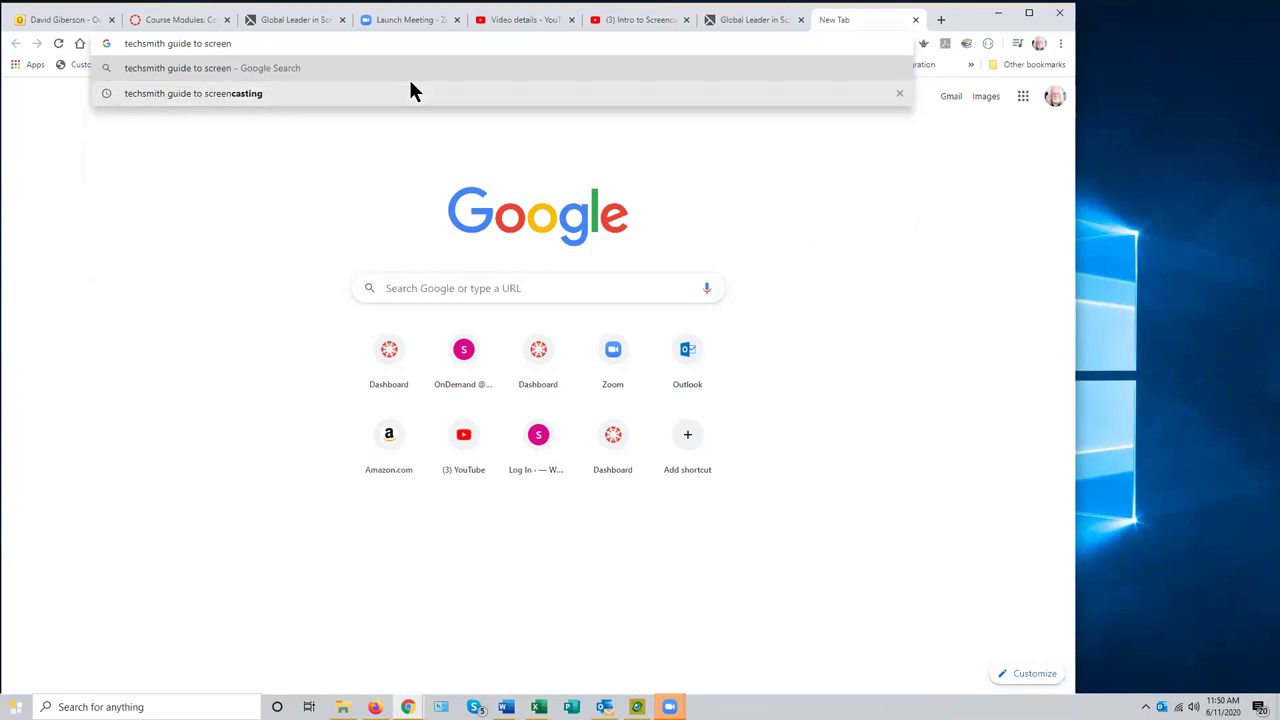
{"action": "left_click", "coordinate": [262, 95]}
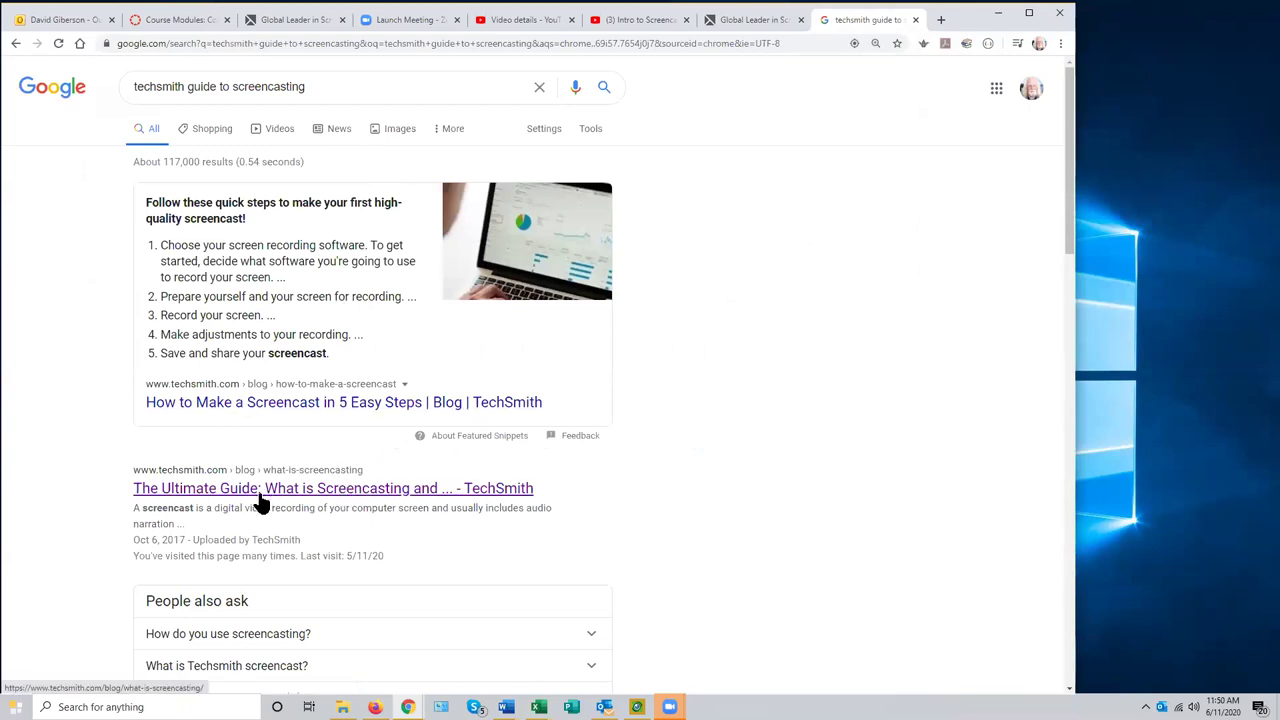
{"action": "left_click", "coordinate": [436, 490]}
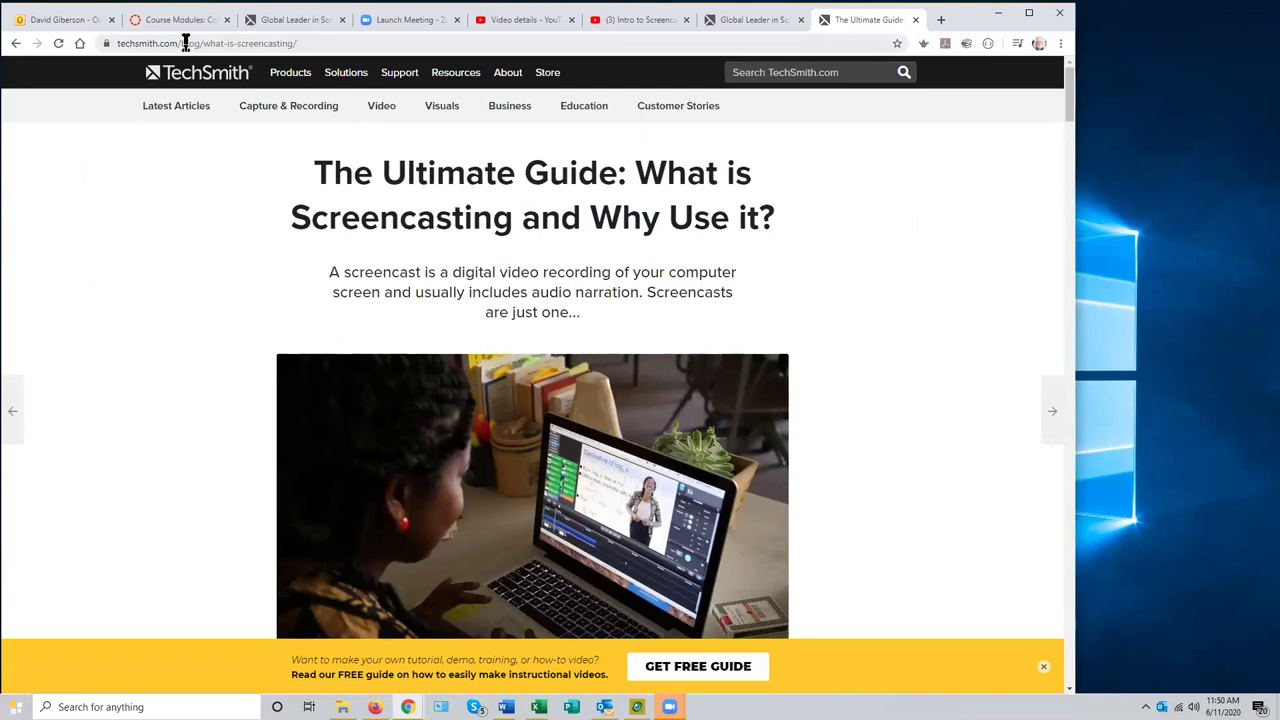
- Copy the article's address, techsmith.com/blog/what-is-screencasting/
{"action": "left_click", "coordinate": [305, 43]}
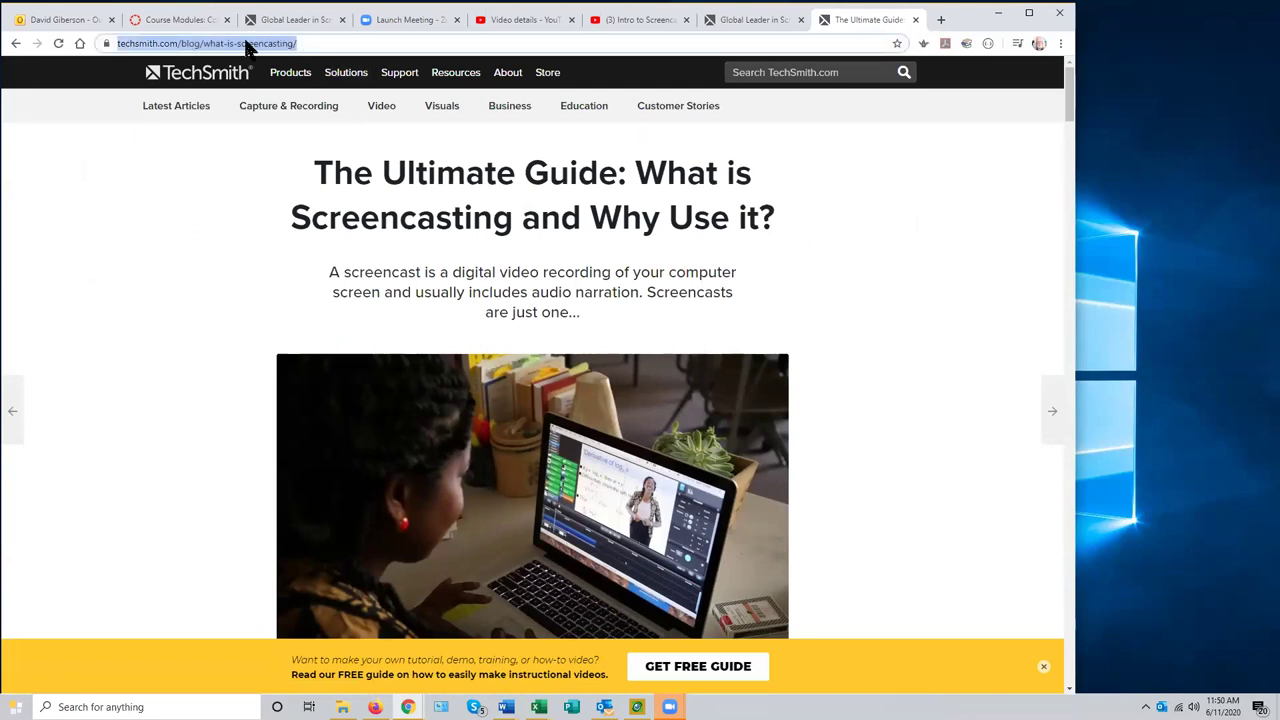
{"action": "mouse_move", "coordinate": [350, 65]}
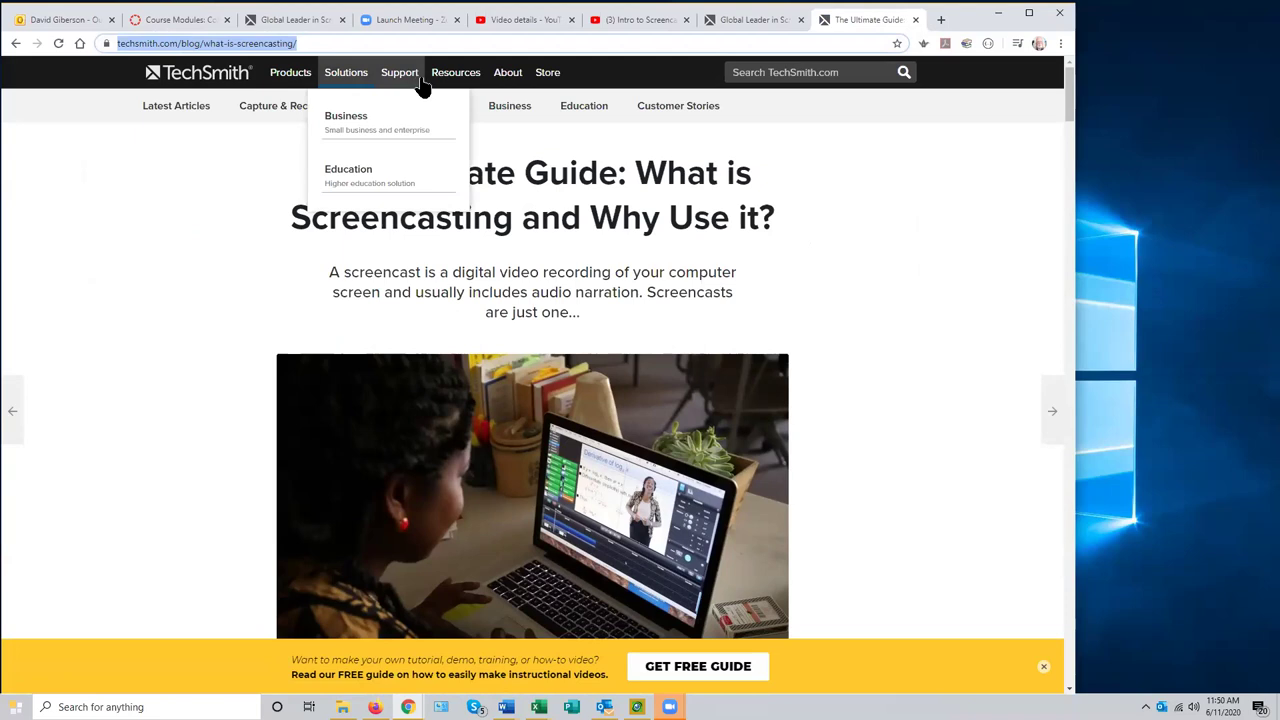
{"action": "right_click", "coordinate": [278, 44]}
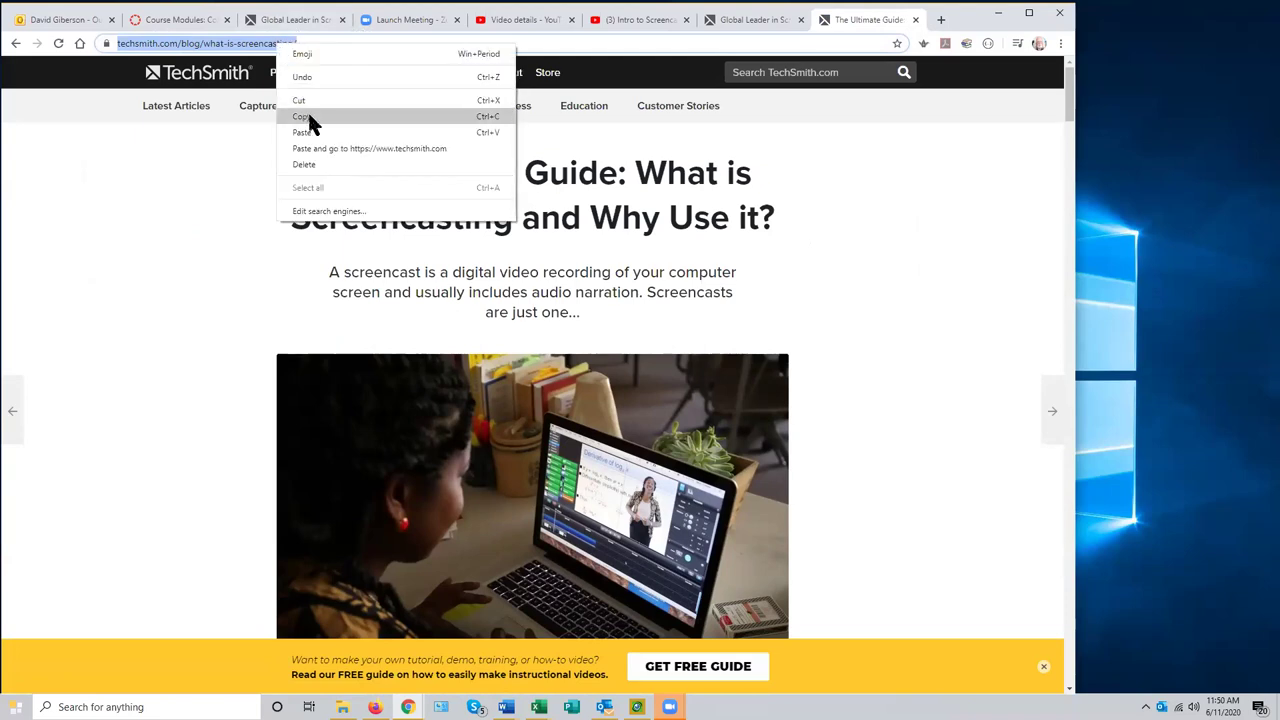
{"action": "left_click", "coordinate": [309, 117]}
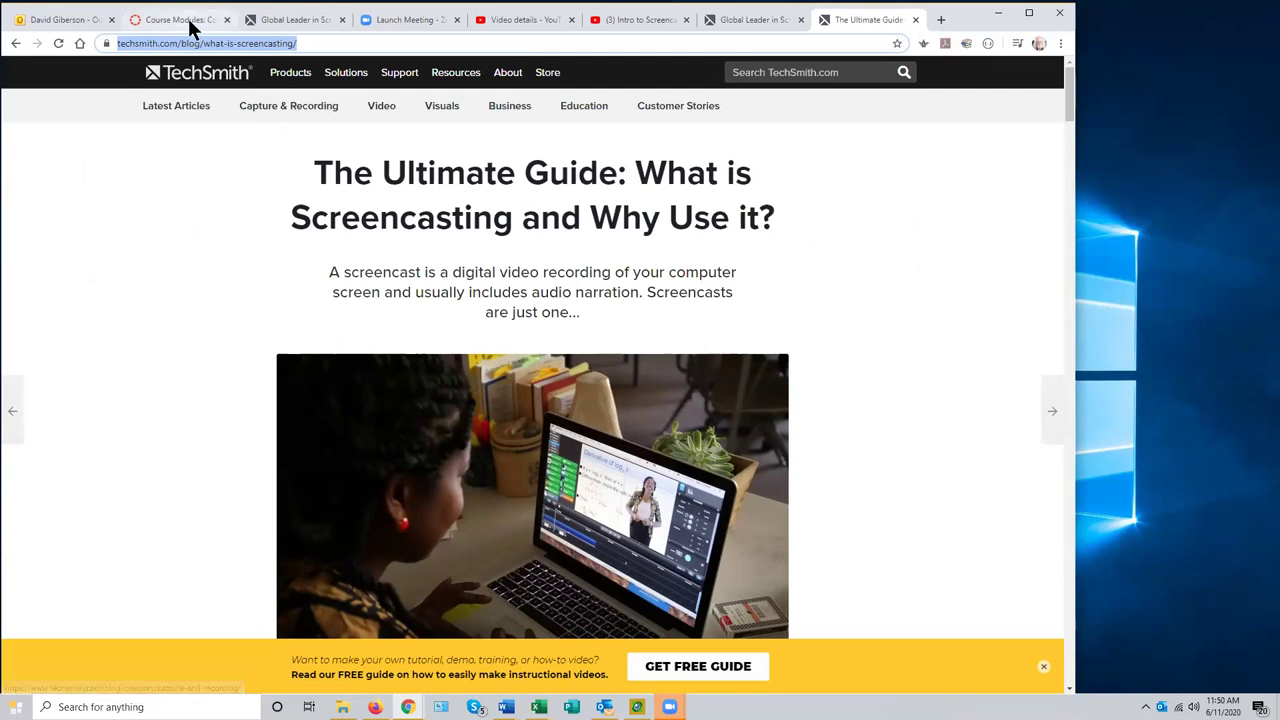
- Add the pasted TechSmith article URL to Topic 1 as an external link named 'Guide to Screencasting'
{"action": "left_click", "coordinate": [196, 22]}
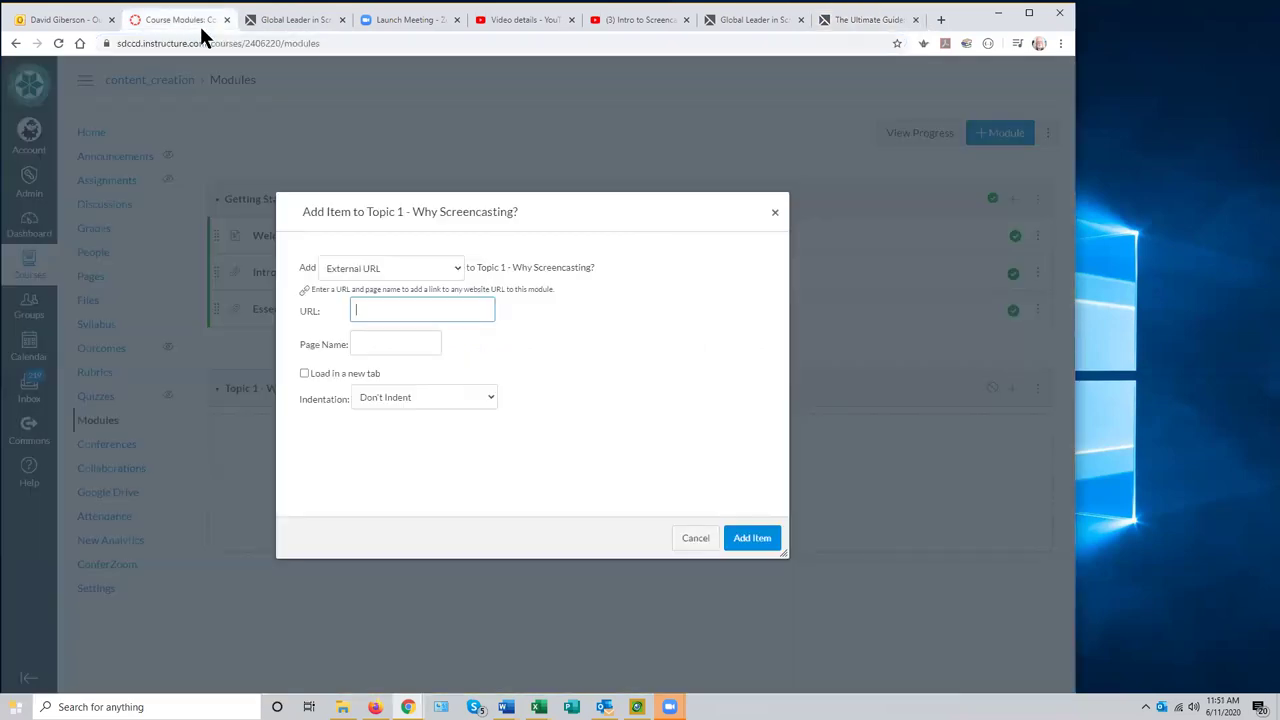
{"action": "left_click", "coordinate": [355, 311]}
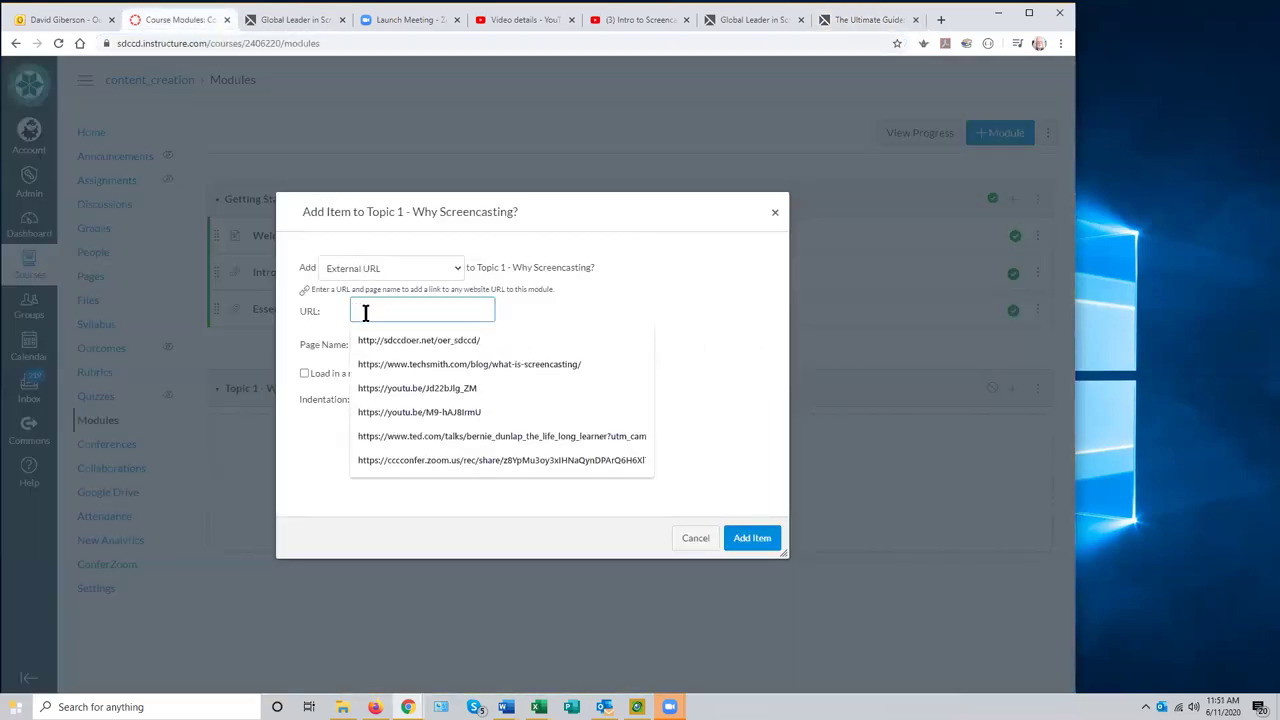
{"action": "right_click", "coordinate": [364, 311]}
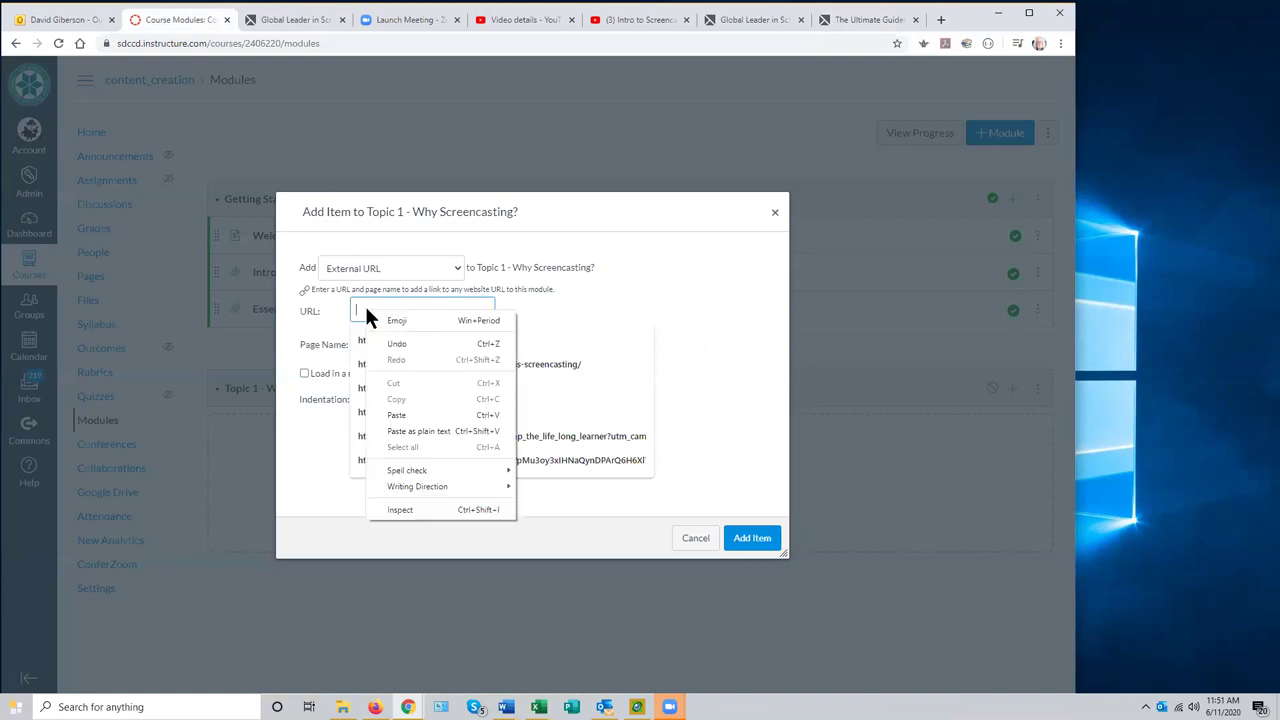
{"action": "left_click", "coordinate": [396, 414]}
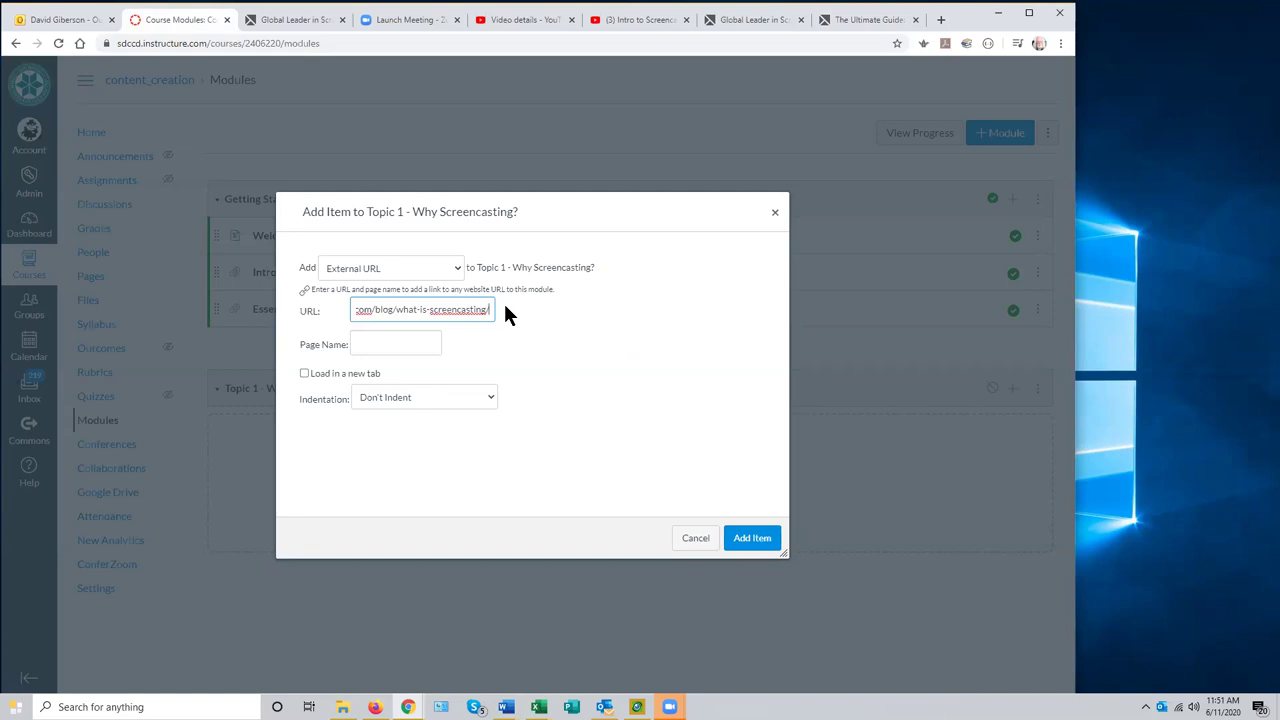
{"action": "left_click", "coordinate": [366, 344]}
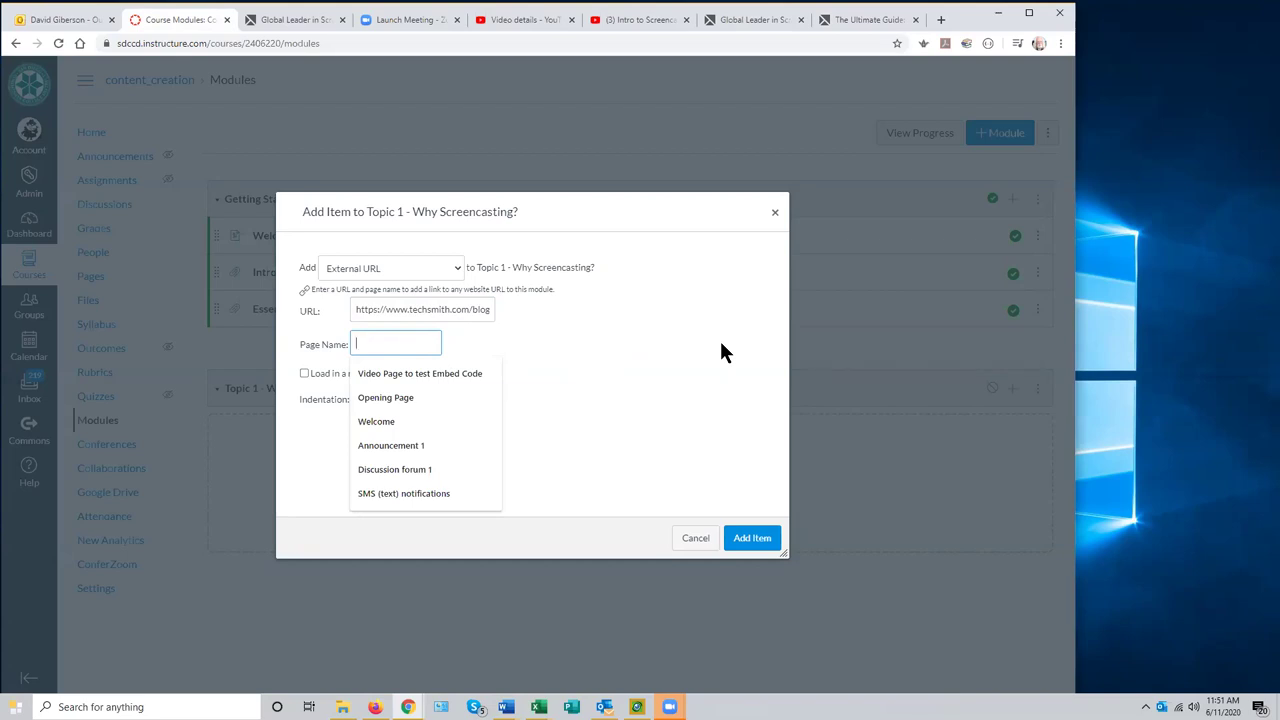
{"action": "type", "text": "G"}
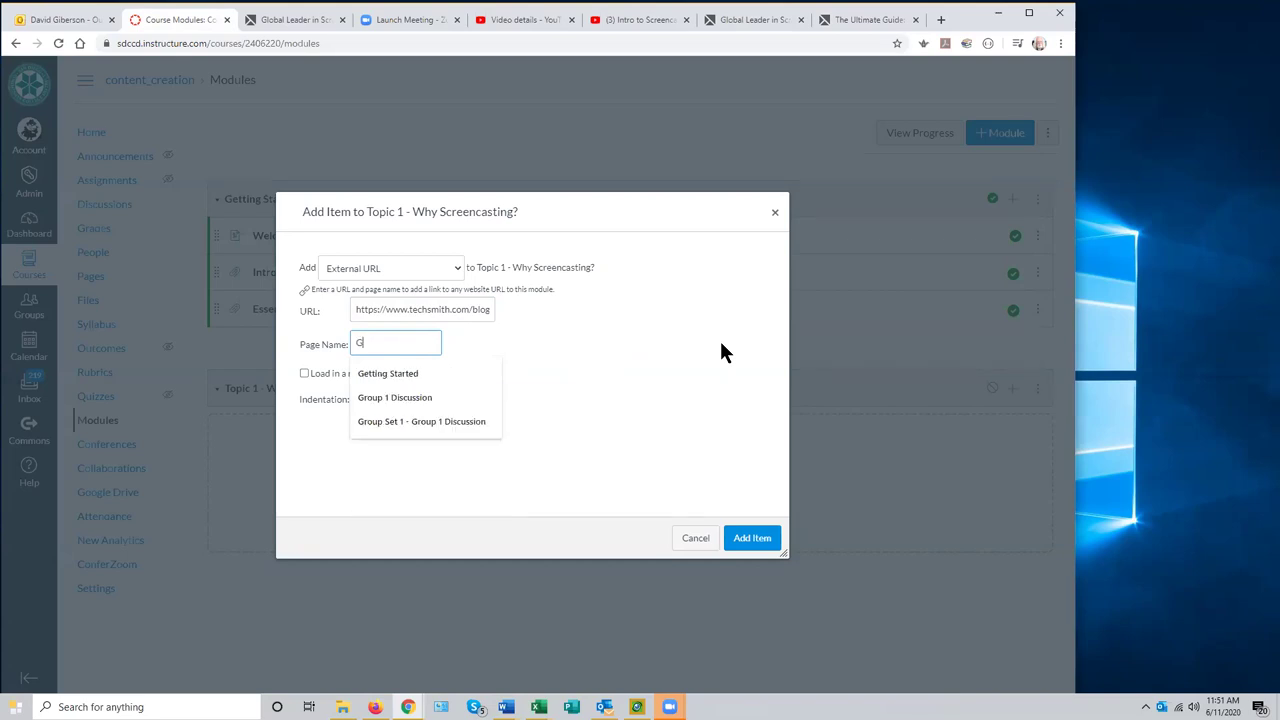
{"action": "type", "text": "uide to Screencasting"}
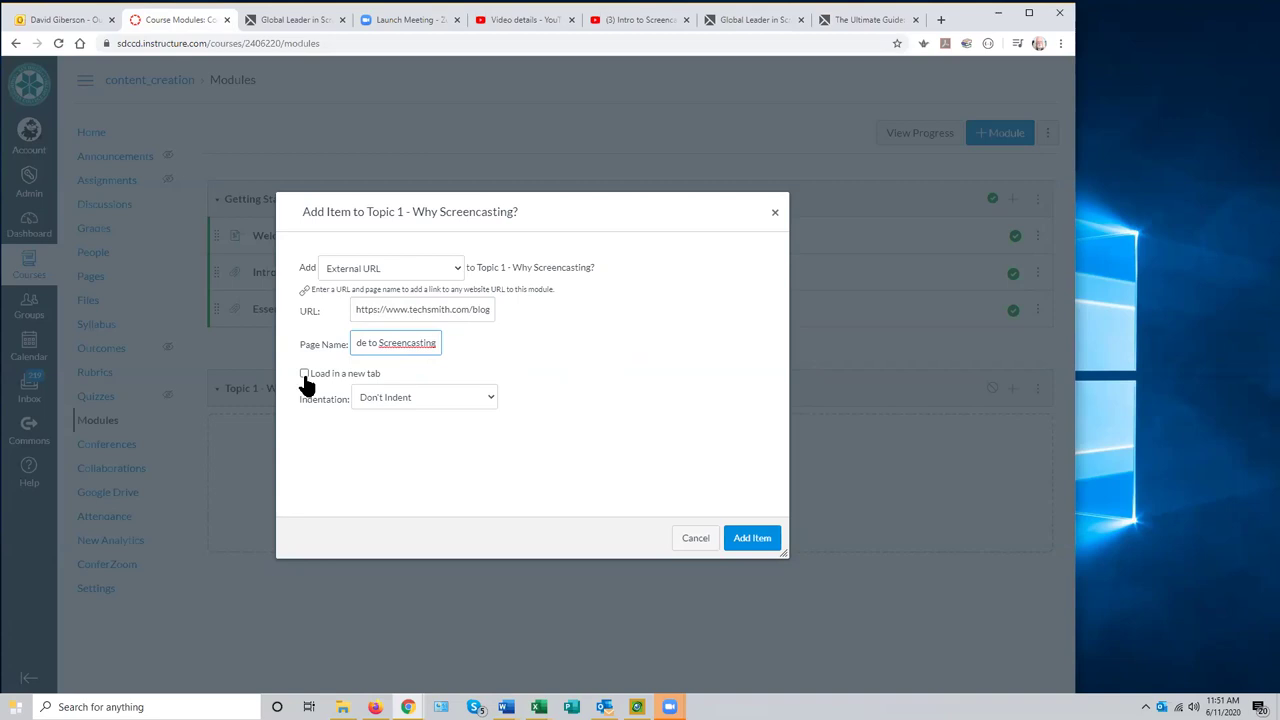
{"action": "left_click", "coordinate": [746, 543]}
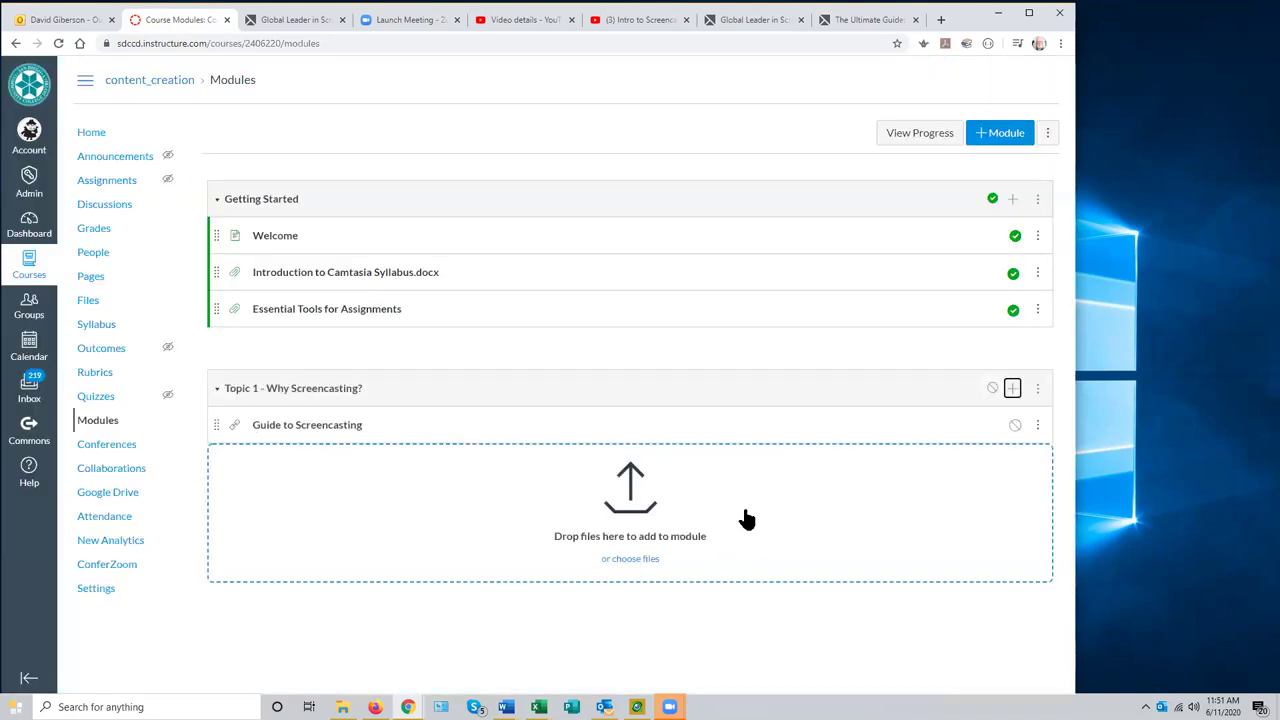
- Publish Topic 1 and preview the Guide to Screencasting item with the embedded TechSmith article
{"action": "left_click", "coordinate": [991, 388]}
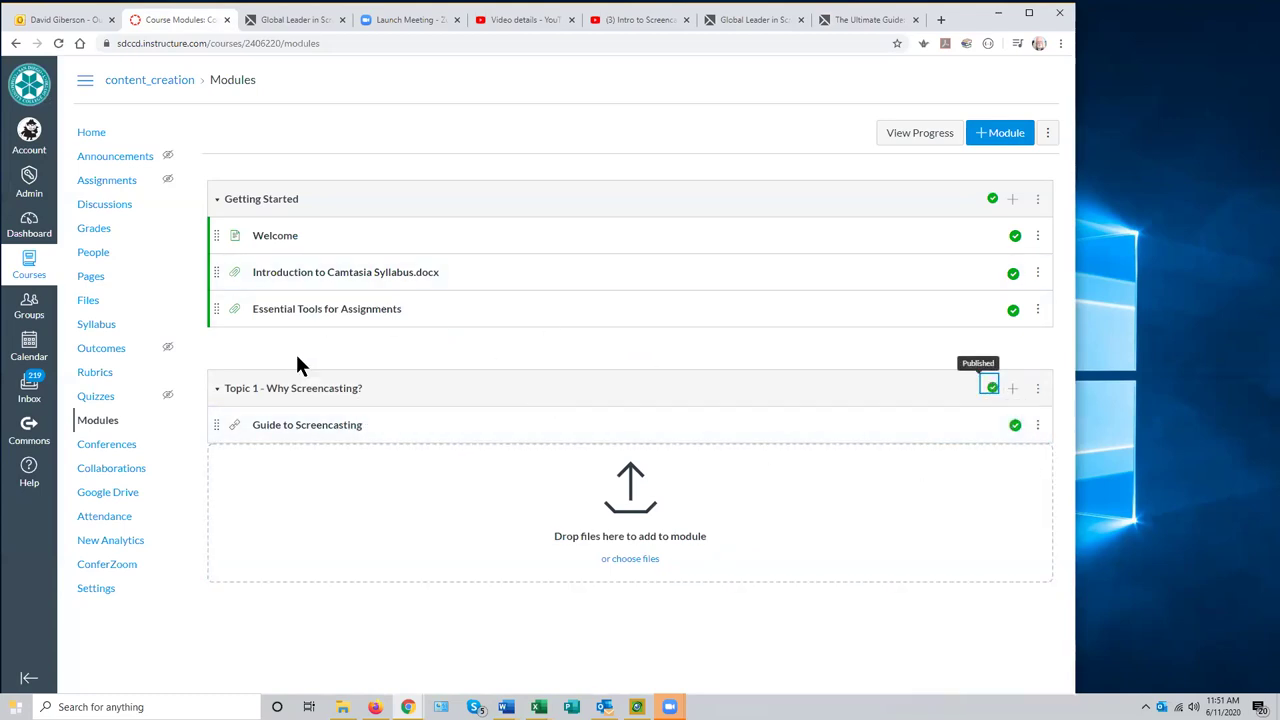
{"action": "left_click", "coordinate": [310, 428]}
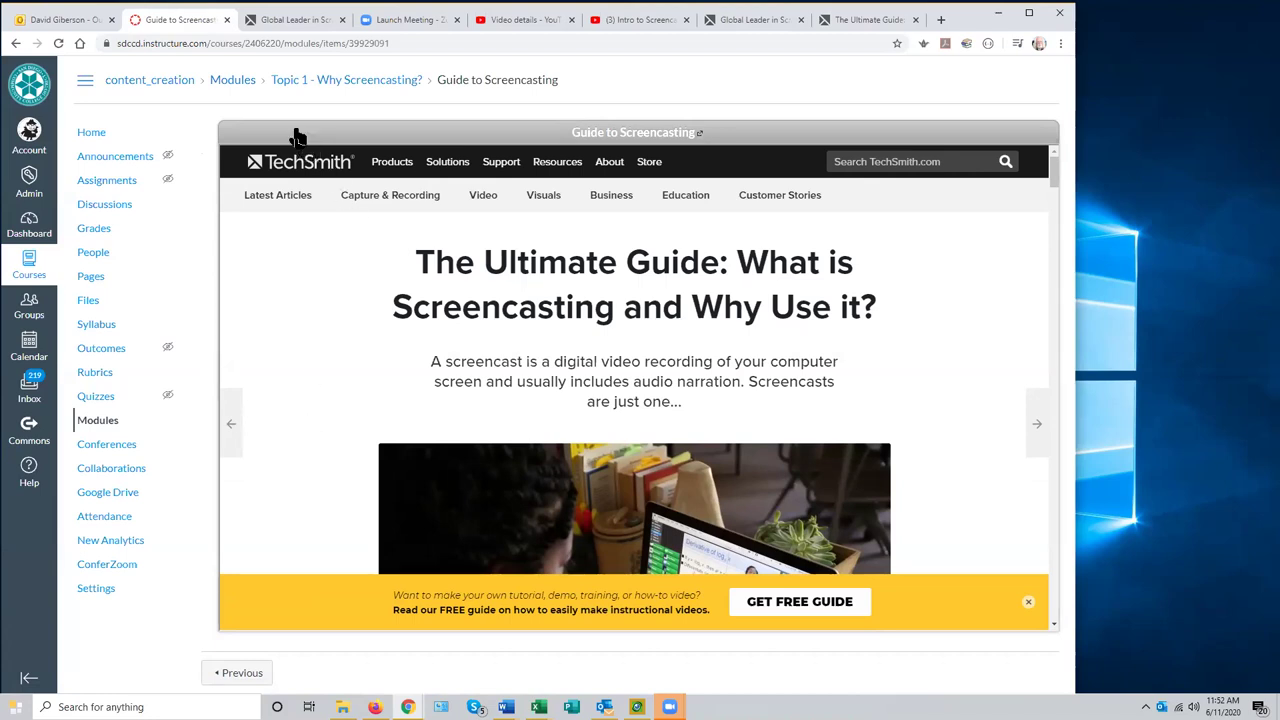
- Return to the Modules page via the breadcrumb, with both modules and all four items published
{"action": "left_click", "coordinate": [229, 82]}
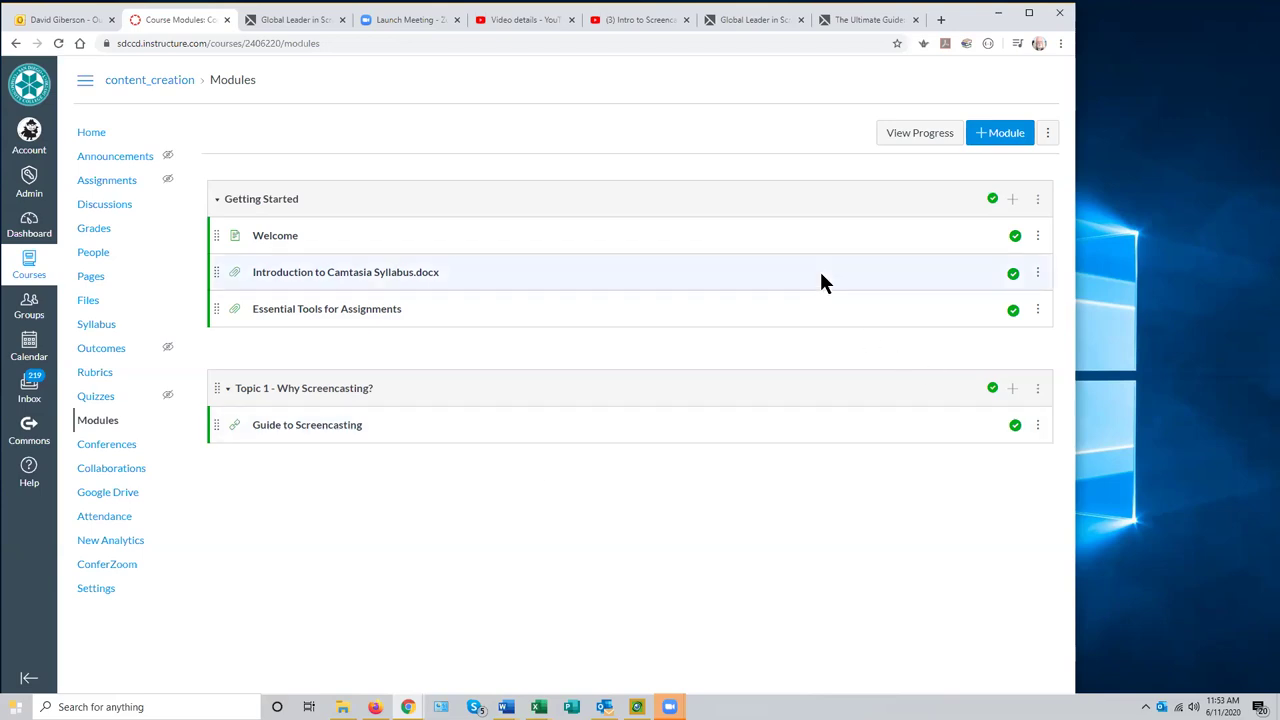
- Load sdccdolvid.org in a new Chrome tab
{"action": "left_click", "coordinate": [940, 19]}
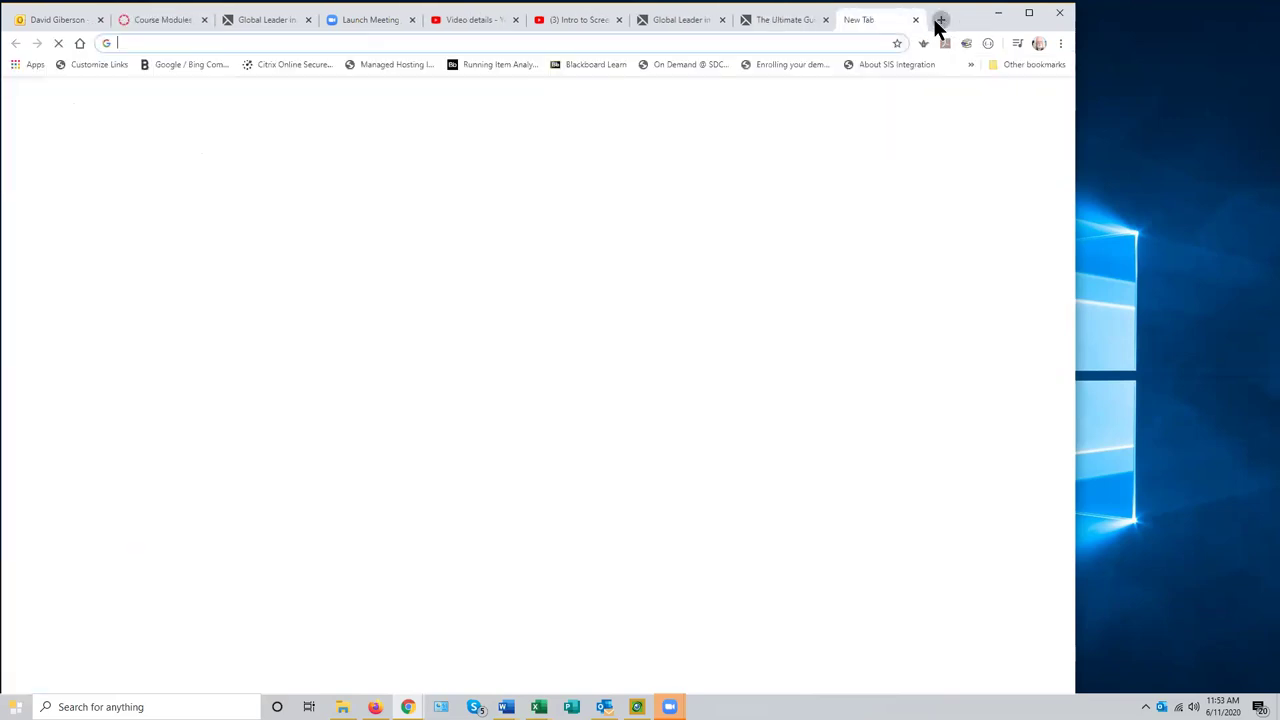
{"action": "left_click", "coordinate": [188, 44]}
{"action": "type", "text": "sdccdolvi"}
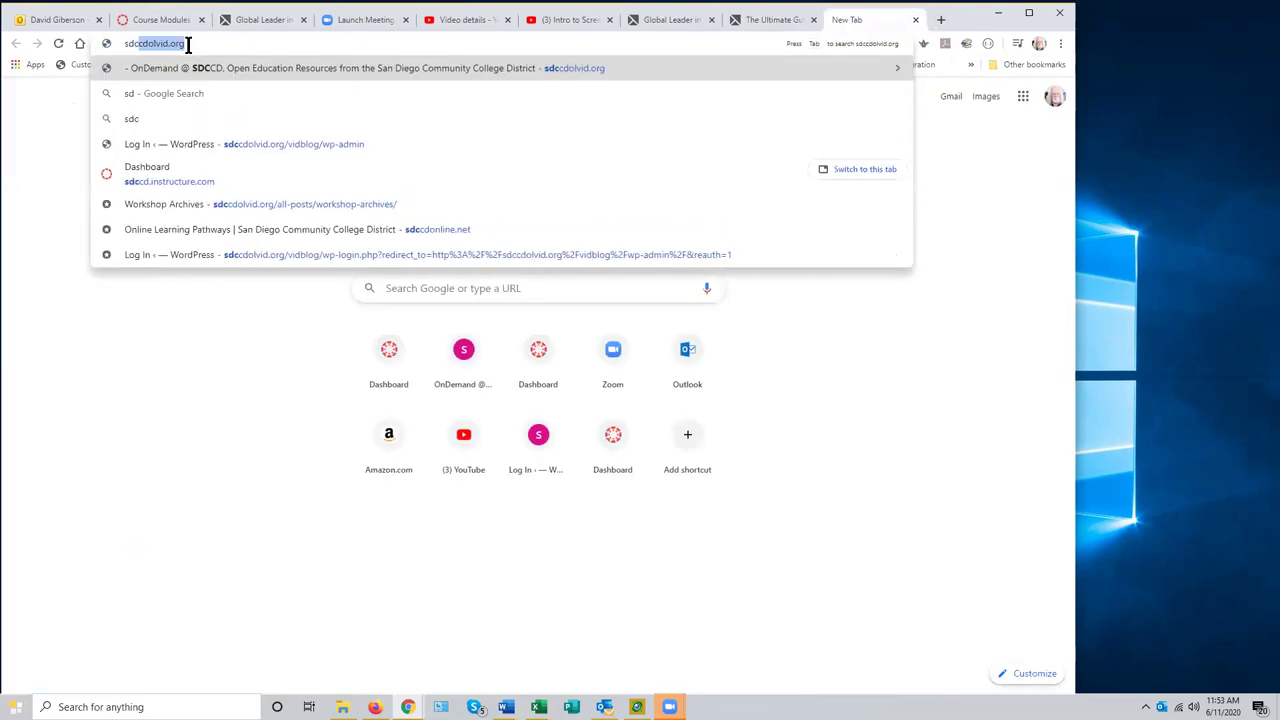
{"action": "type", "text": "d.org"}
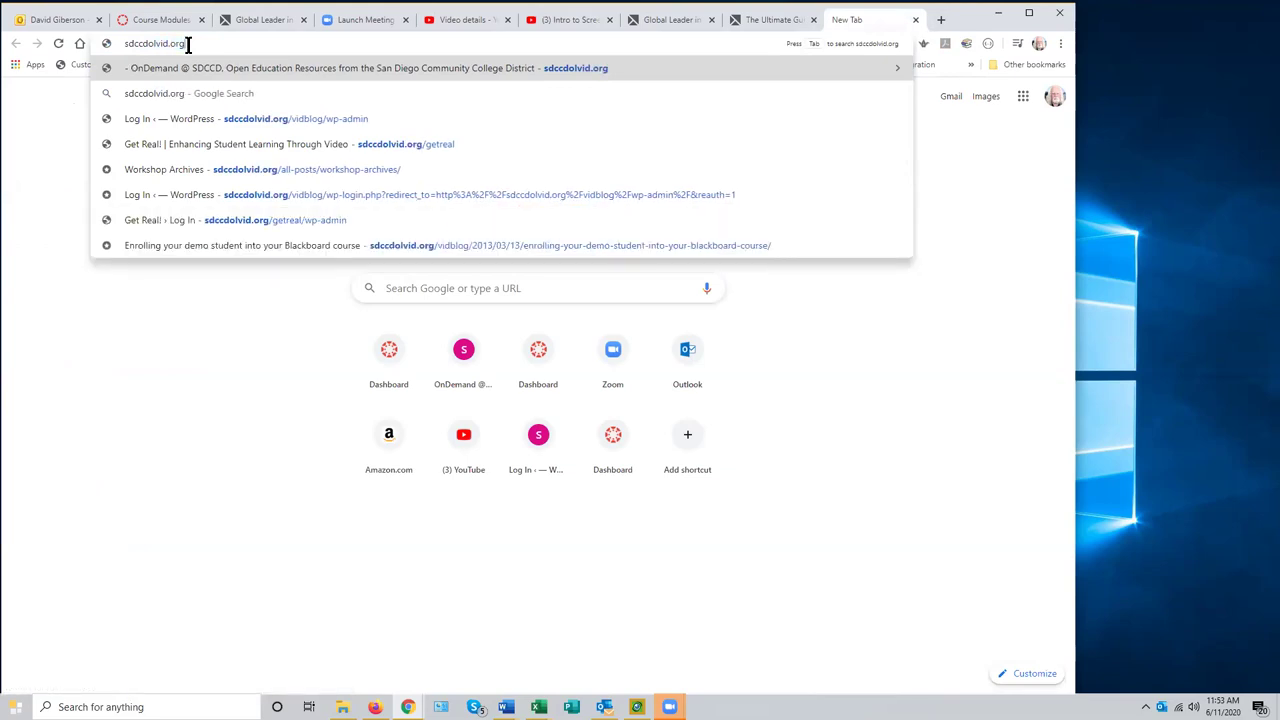
{"action": "key", "text": "Return"}
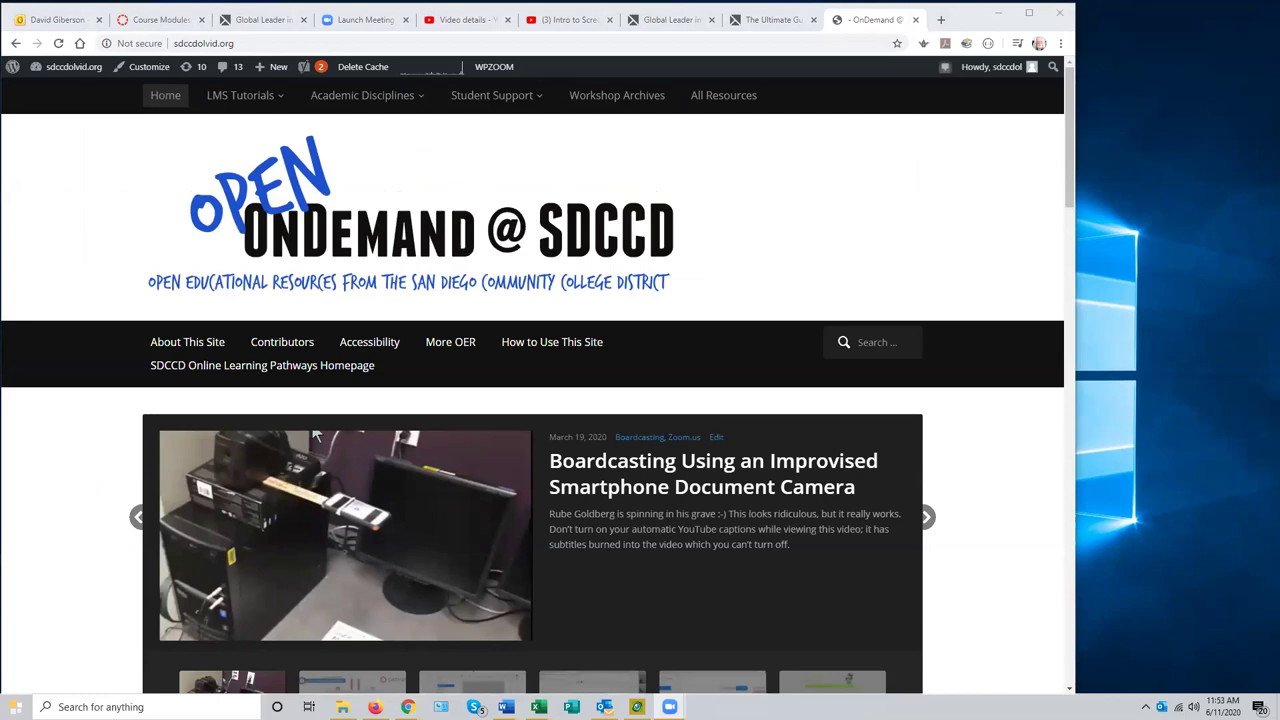
- Select the sdccdolvid.org web address in the browser's address bar to copy it
{"action": "left_click", "coordinate": [243, 43]}
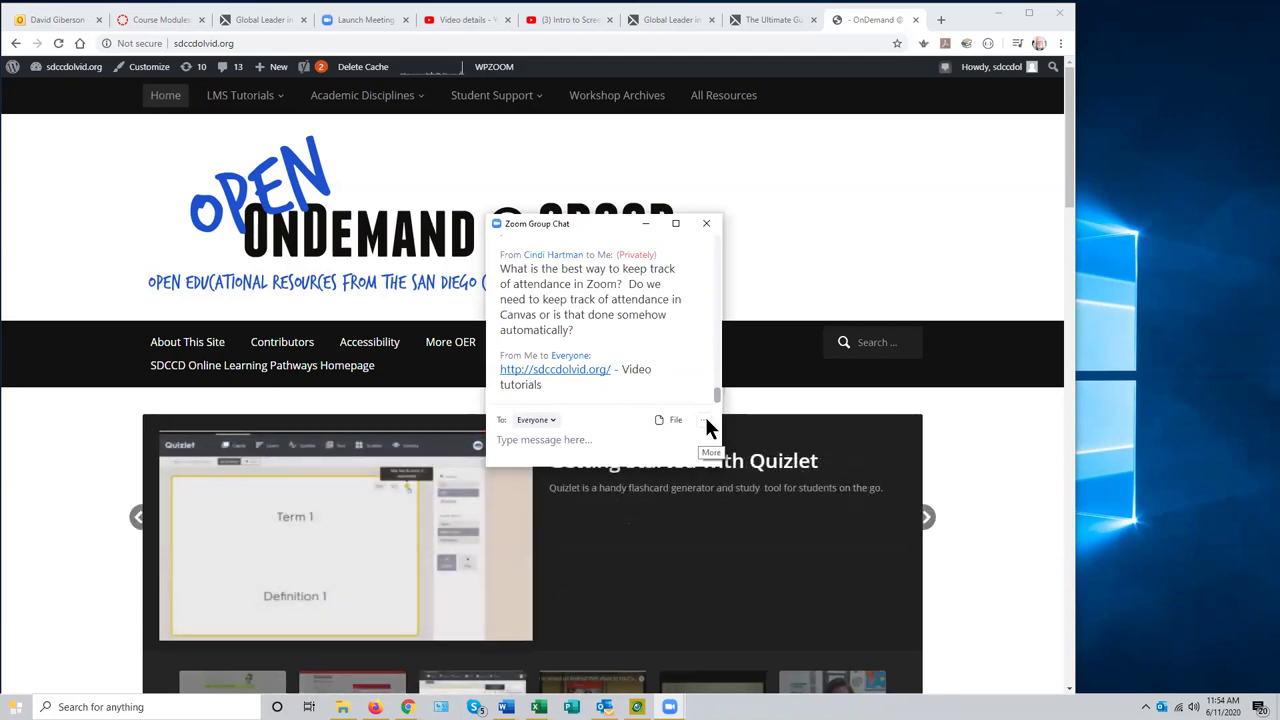
- Save the Zoom meeting's group chat transcript to a file using Save Chat
{"action": "left_click", "coordinate": [704, 421]}
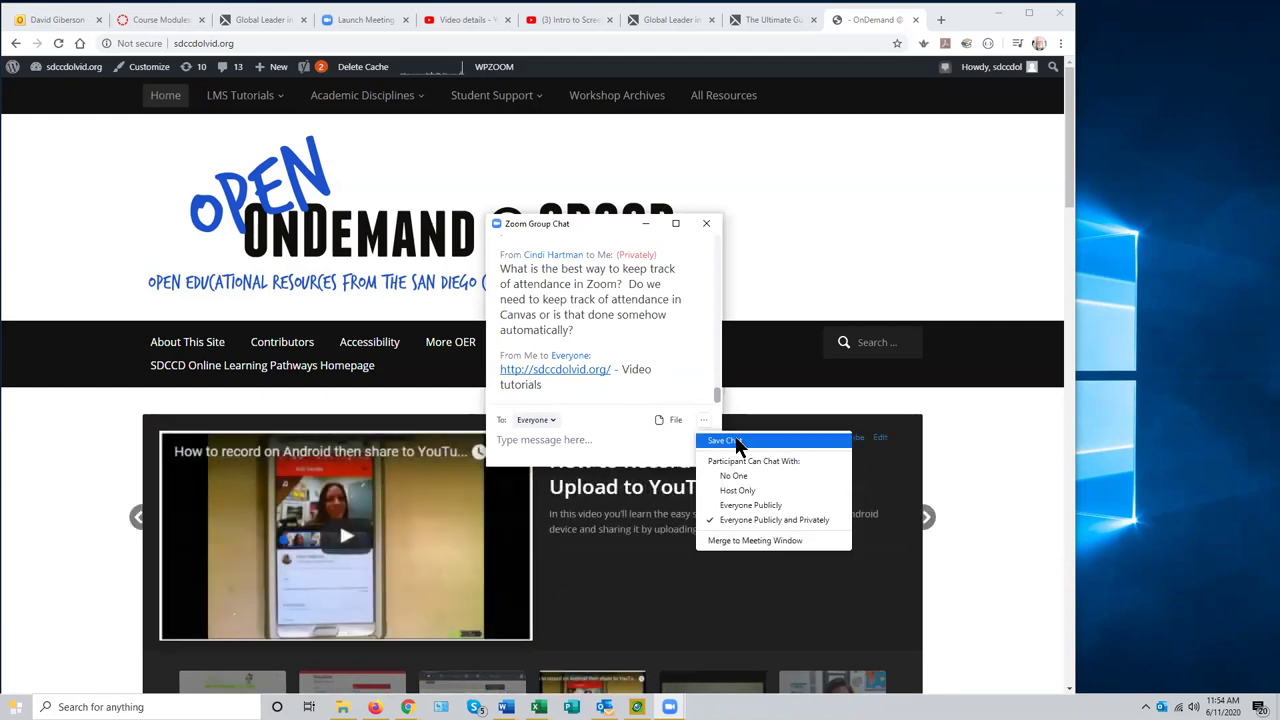
{"action": "left_click", "coordinate": [724, 441]}
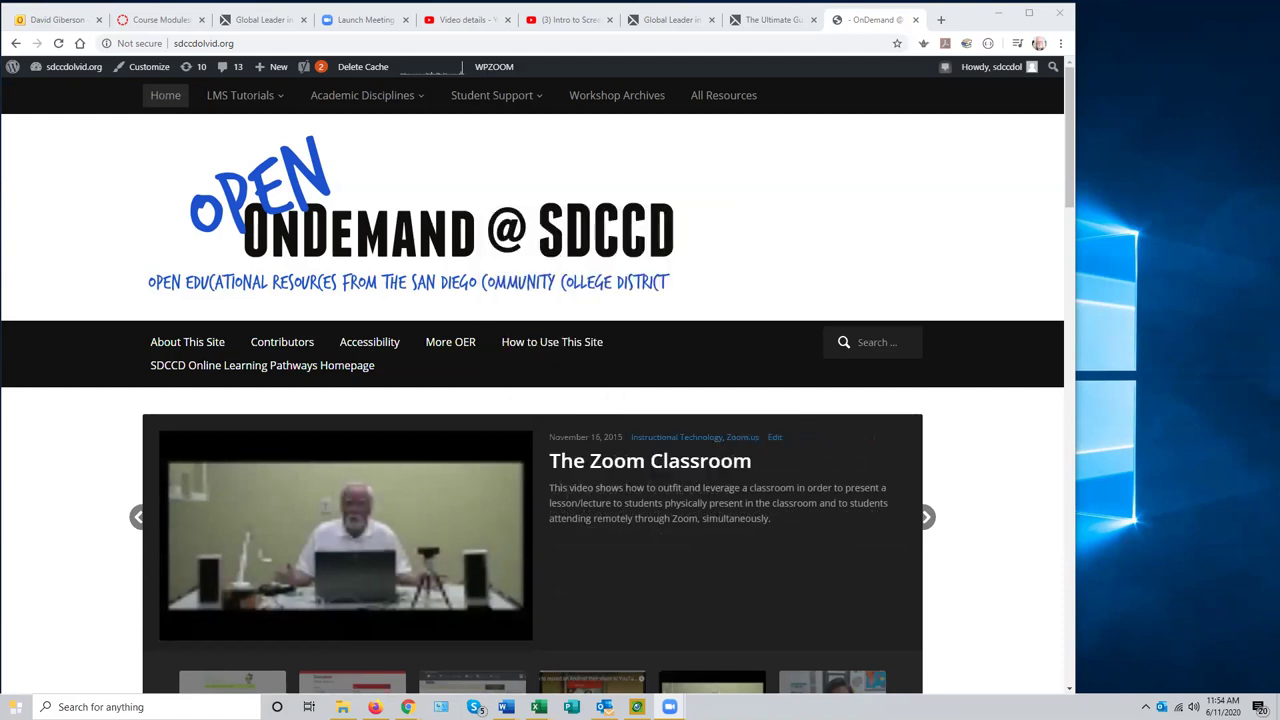
- Browse to Documents > Zoom > 2020-06-11 meeting folder and select meeting_saved_chat.txt
{"action": "left_click", "coordinate": [342, 707]}
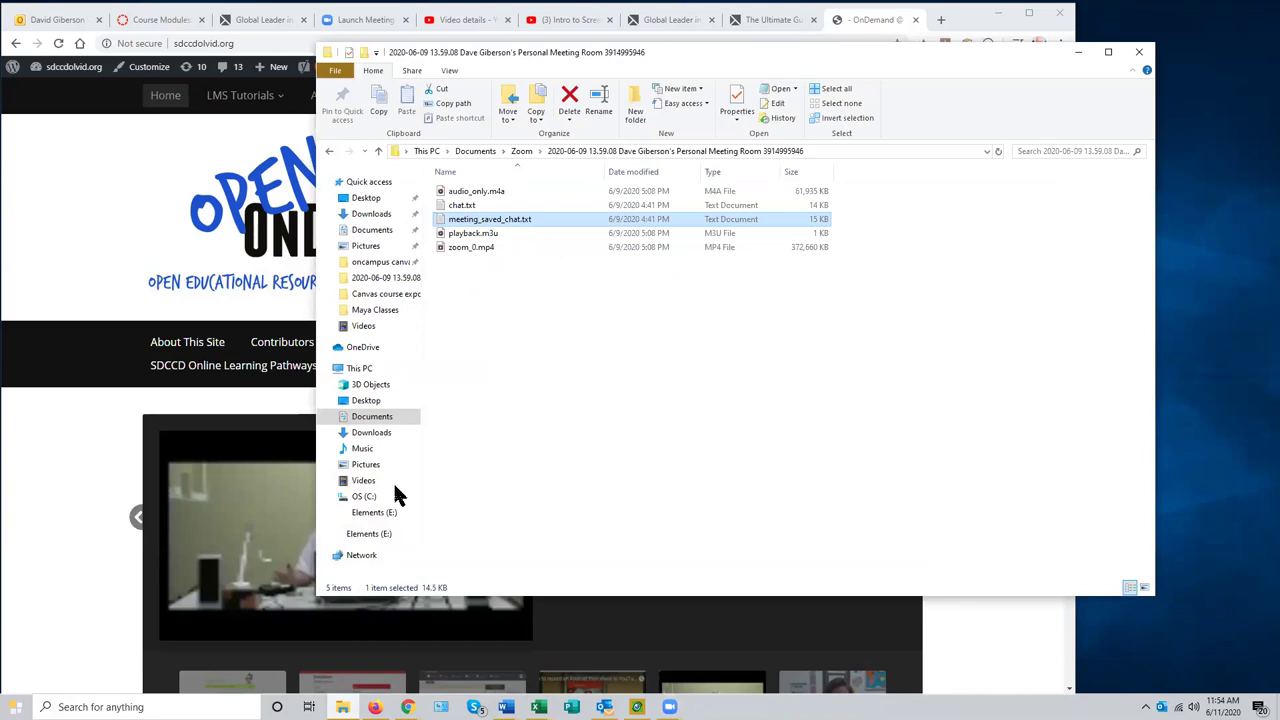
{"action": "left_click", "coordinate": [376, 232]}
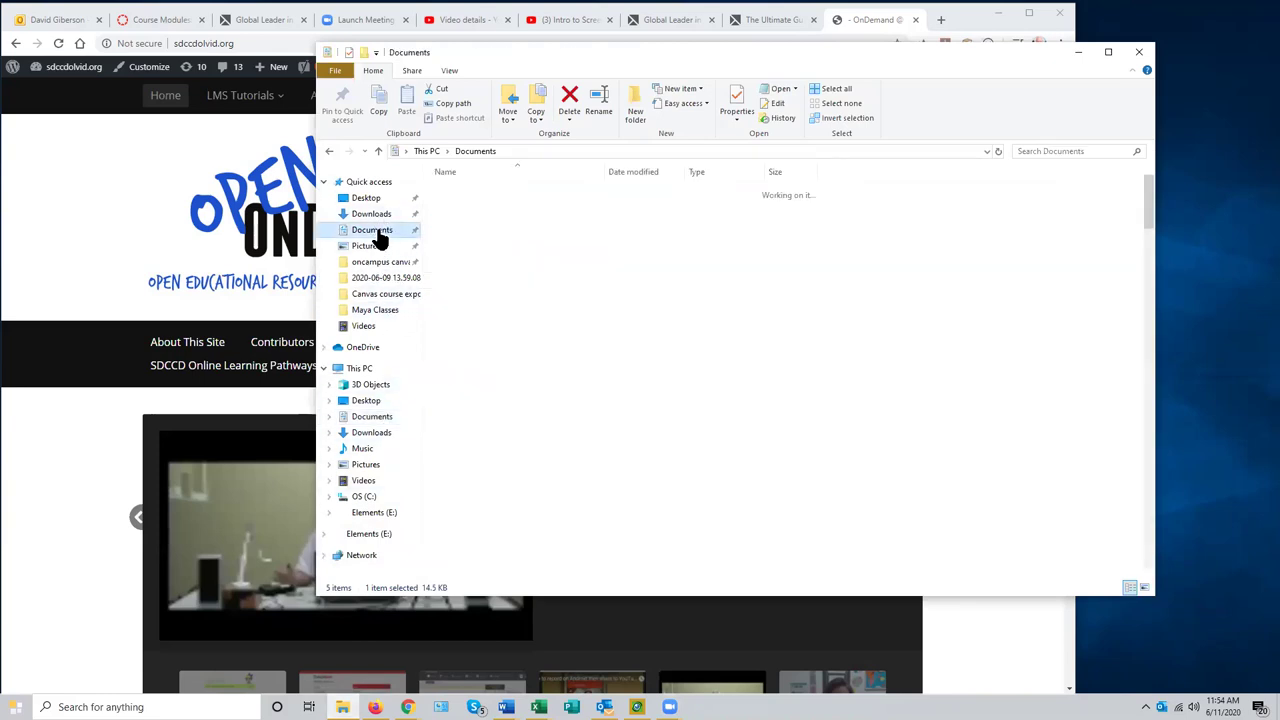
{"action": "scroll", "coordinate": [592, 320], "scroll_direction": "down", "scroll_amount": 6}
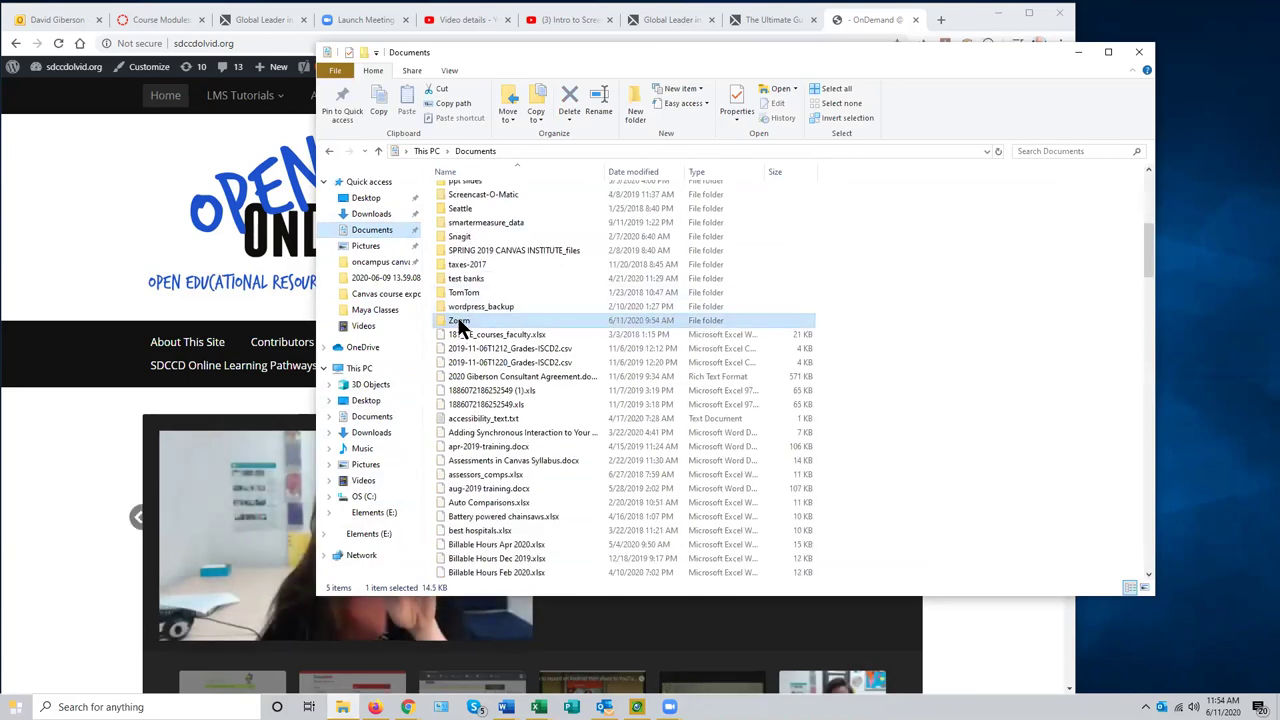
{"action": "double_click", "coordinate": [459, 322]}
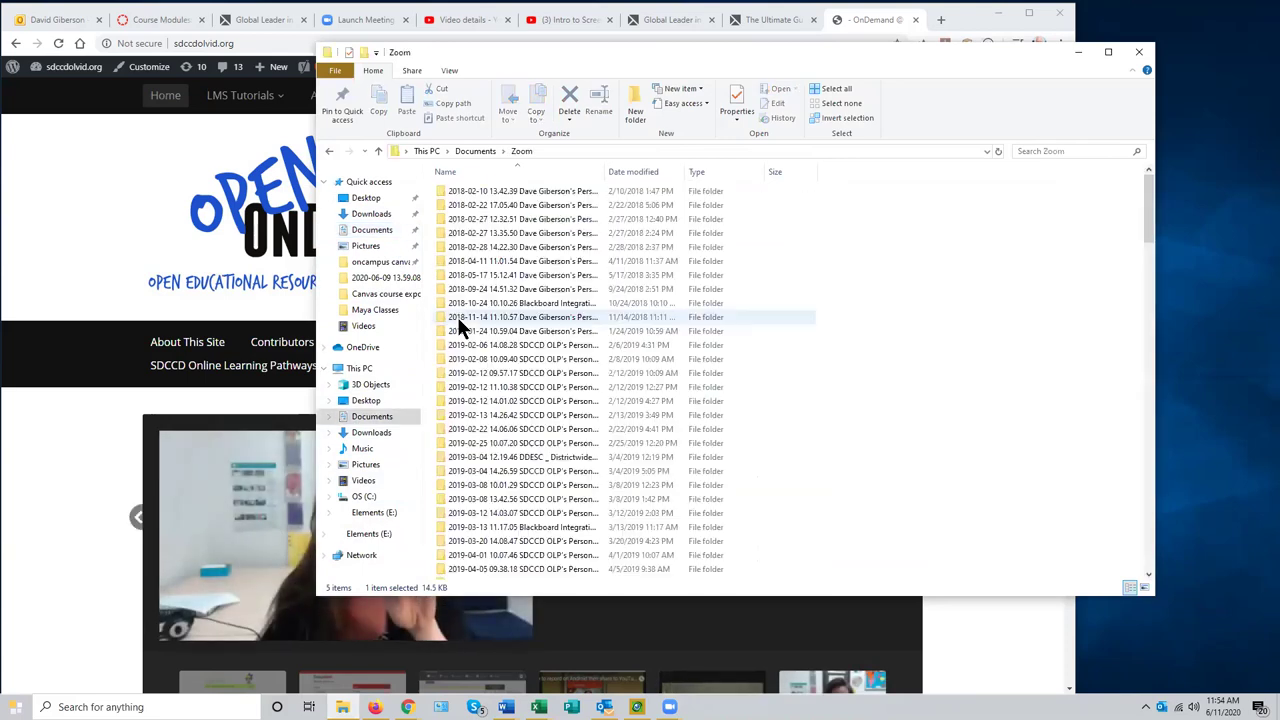
{"action": "left_click_drag", "start_coordinate": [1153, 241], "coordinate": [1160, 588]}
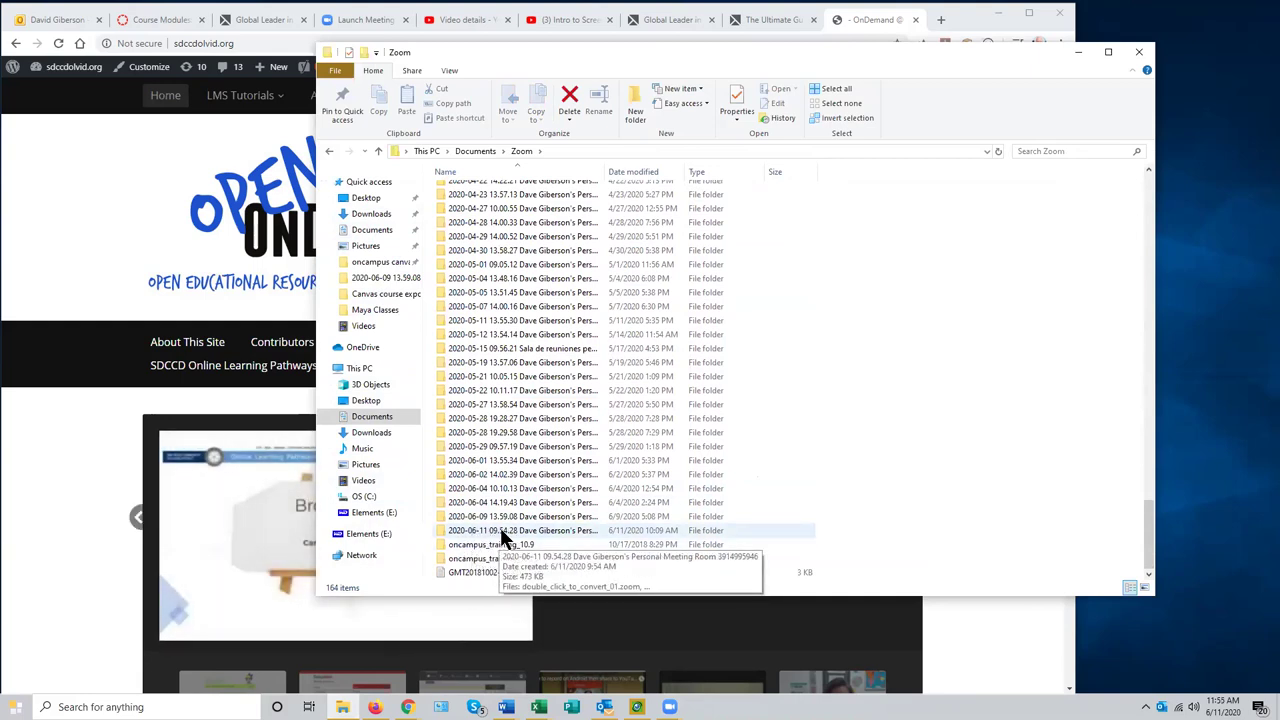
{"action": "double_click", "coordinate": [500, 530]}
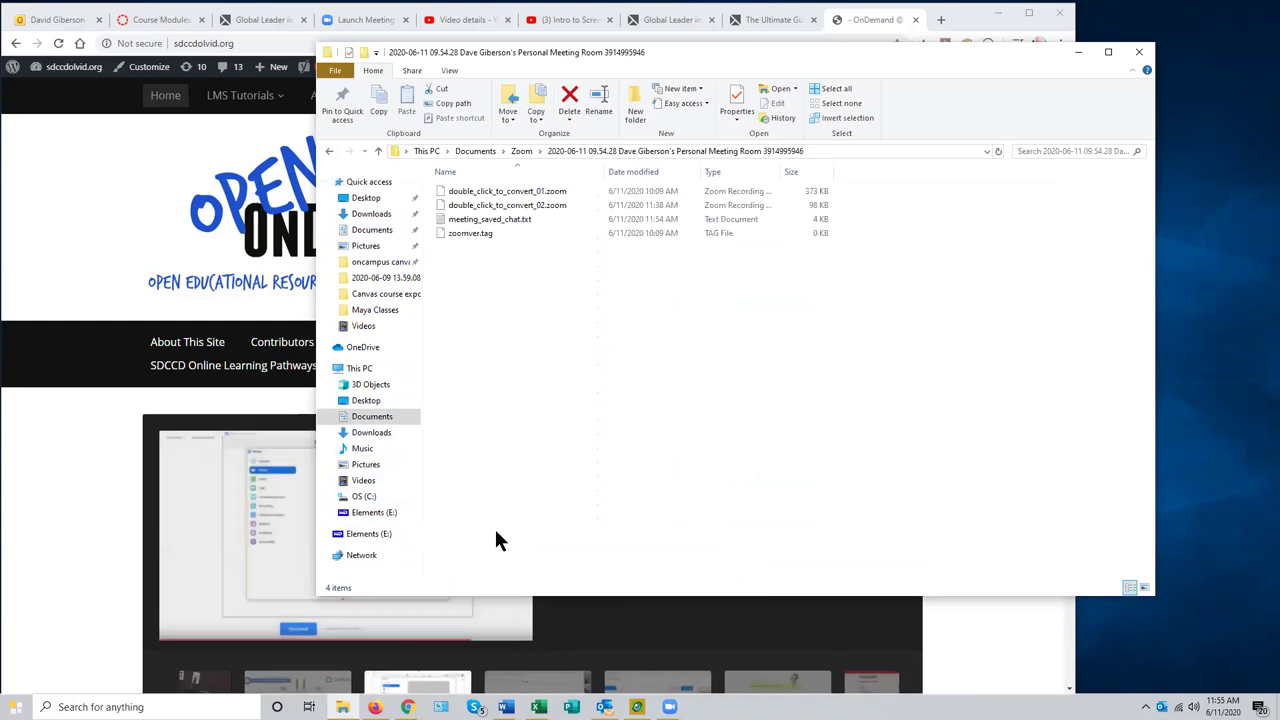
{"action": "left_click", "coordinate": [505, 227]}
- Read meeting_saved_chat.txt in Notepad, then close Notepad and the File Explorer window
{"action": "double_click", "coordinate": [500, 220]}
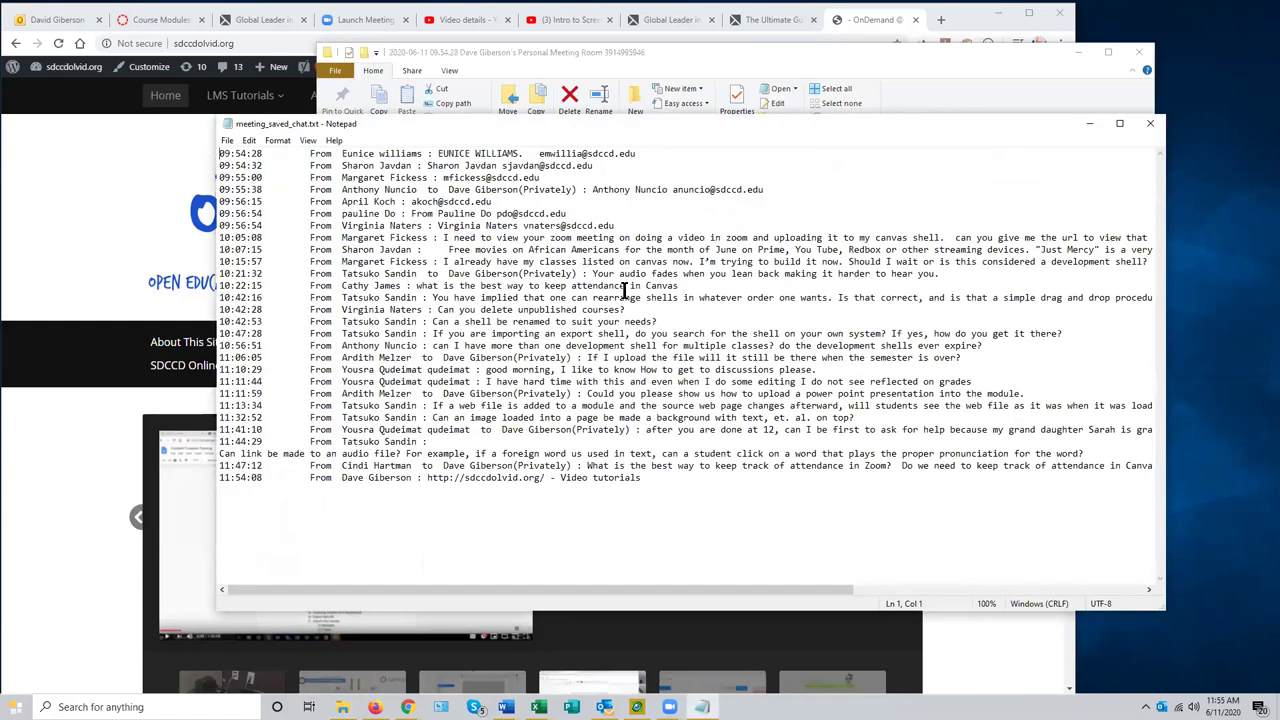
{"action": "left_click", "coordinate": [1152, 127]}
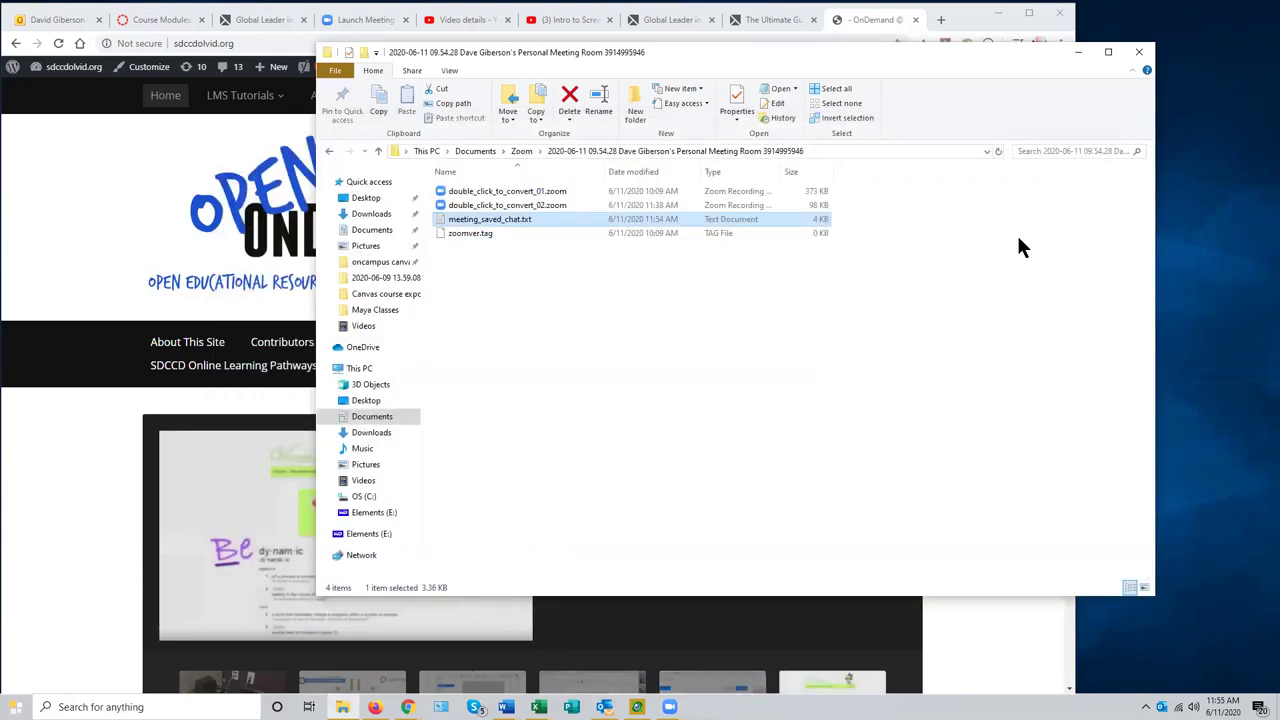
{"action": "left_click", "coordinate": [1141, 57]}
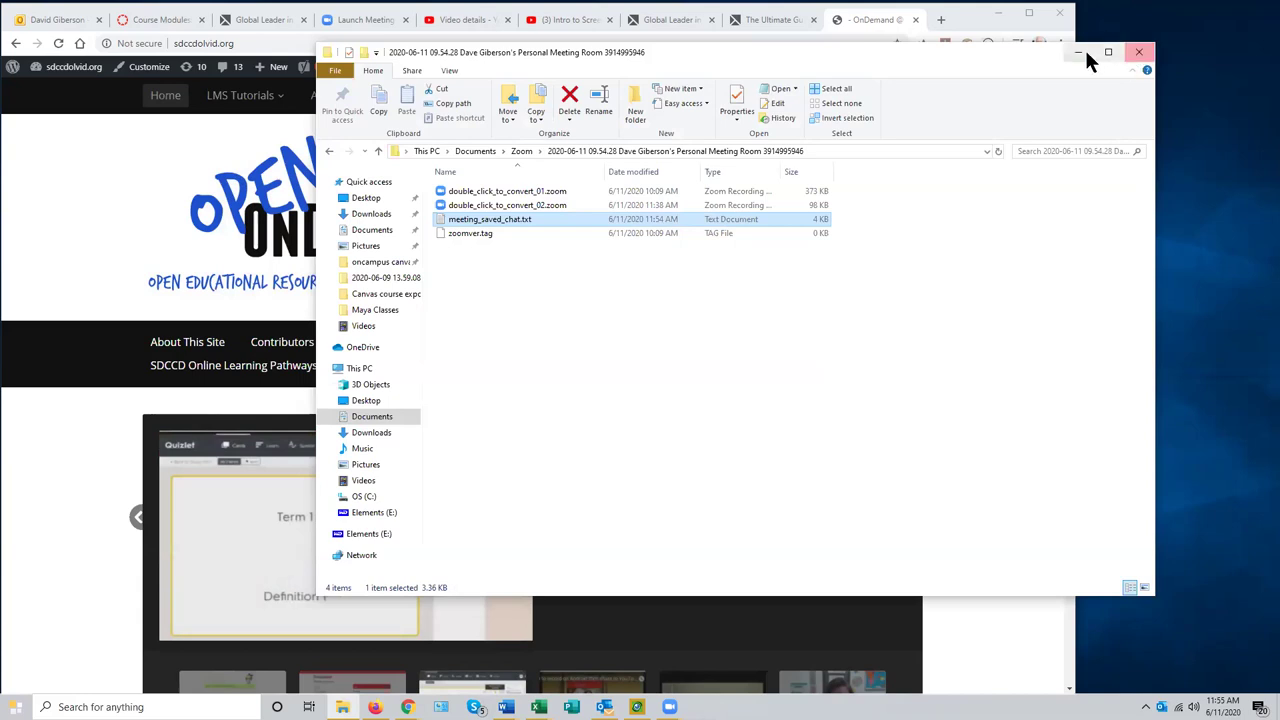
{"action": "left_click", "coordinate": [1078, 50]}
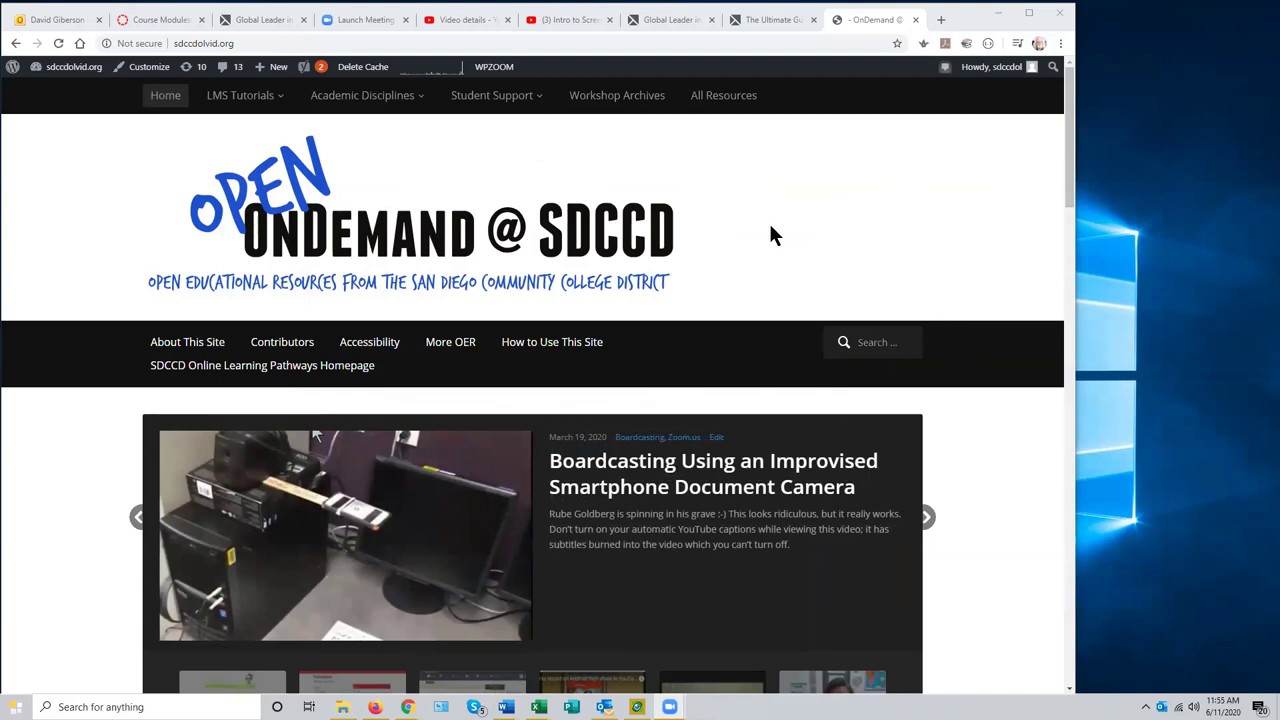
- Bring the OnDemand @ SDCCD tab at sdccdolvid.org back to the front in Chrome
{"action": "left_click", "coordinate": [847, 22]}
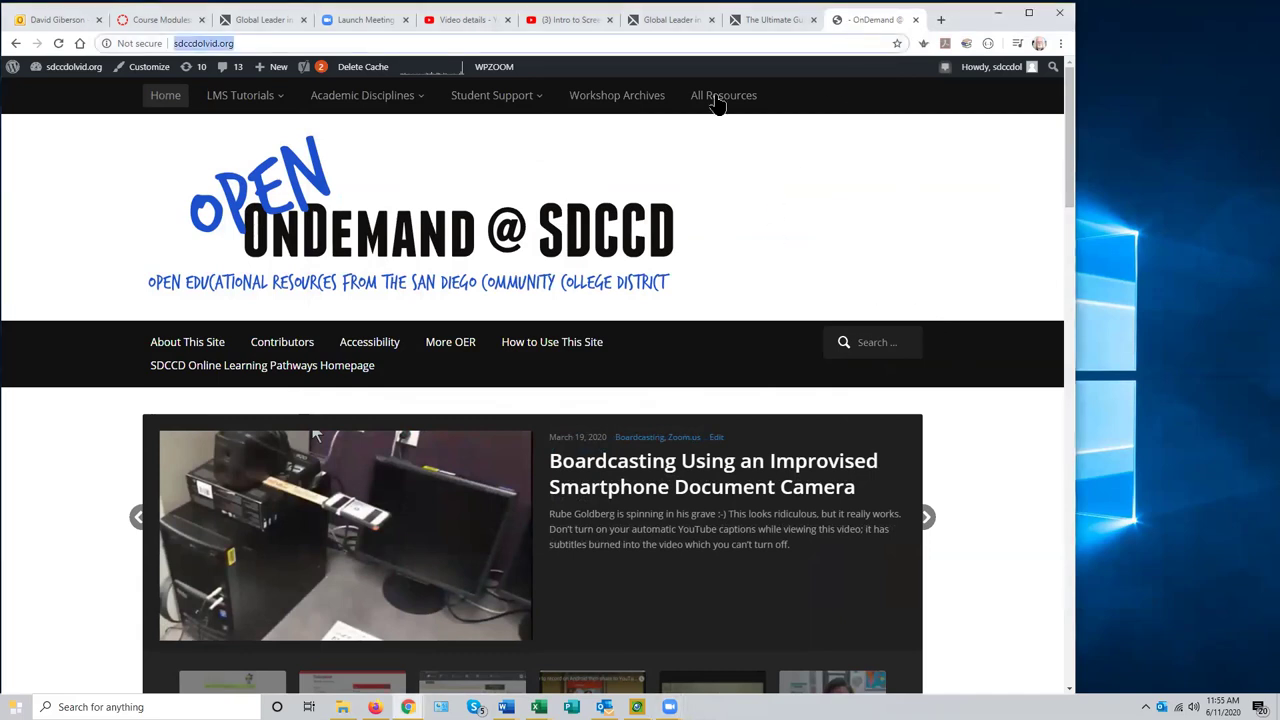
{"action": "mouse_move", "coordinate": [571, 117]}
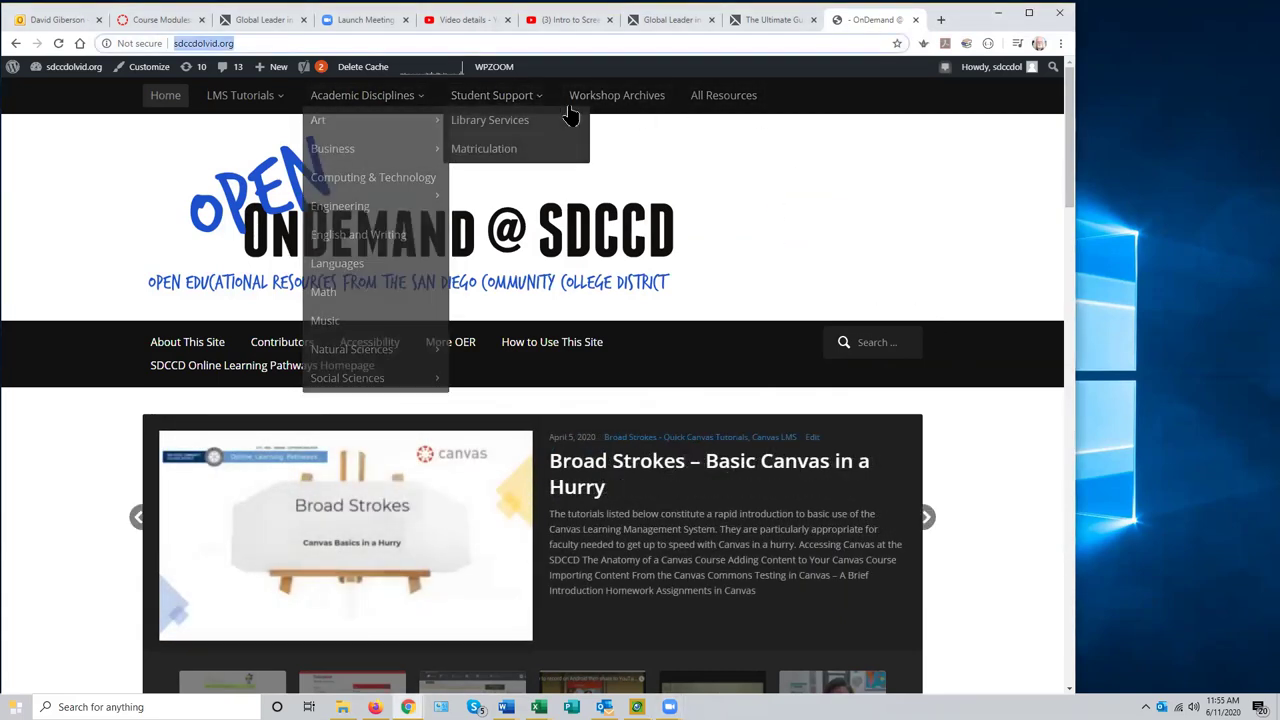
- Open Workshop Archives and browse the recorded workshop videos such as 'Intermediate Zoom'
{"action": "left_click", "coordinate": [627, 100]}
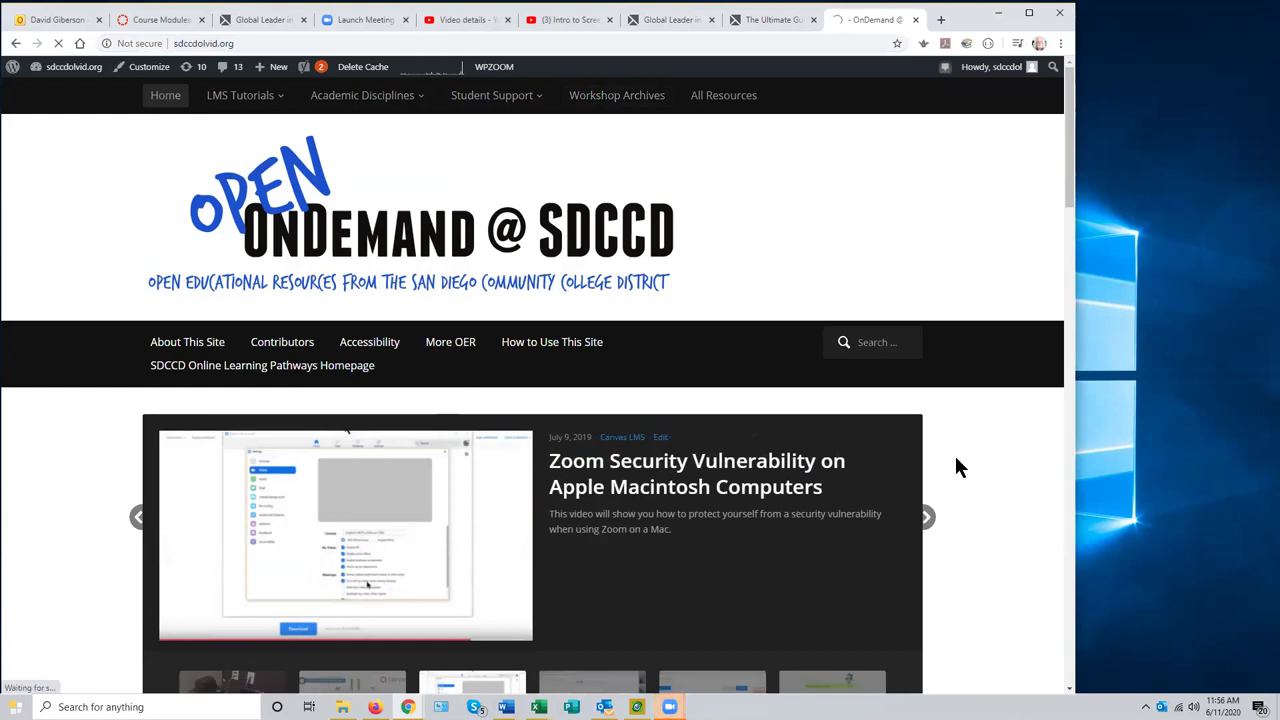
{"action": "scroll", "coordinate": [970, 451], "scroll_direction": "down", "scroll_amount": 5}
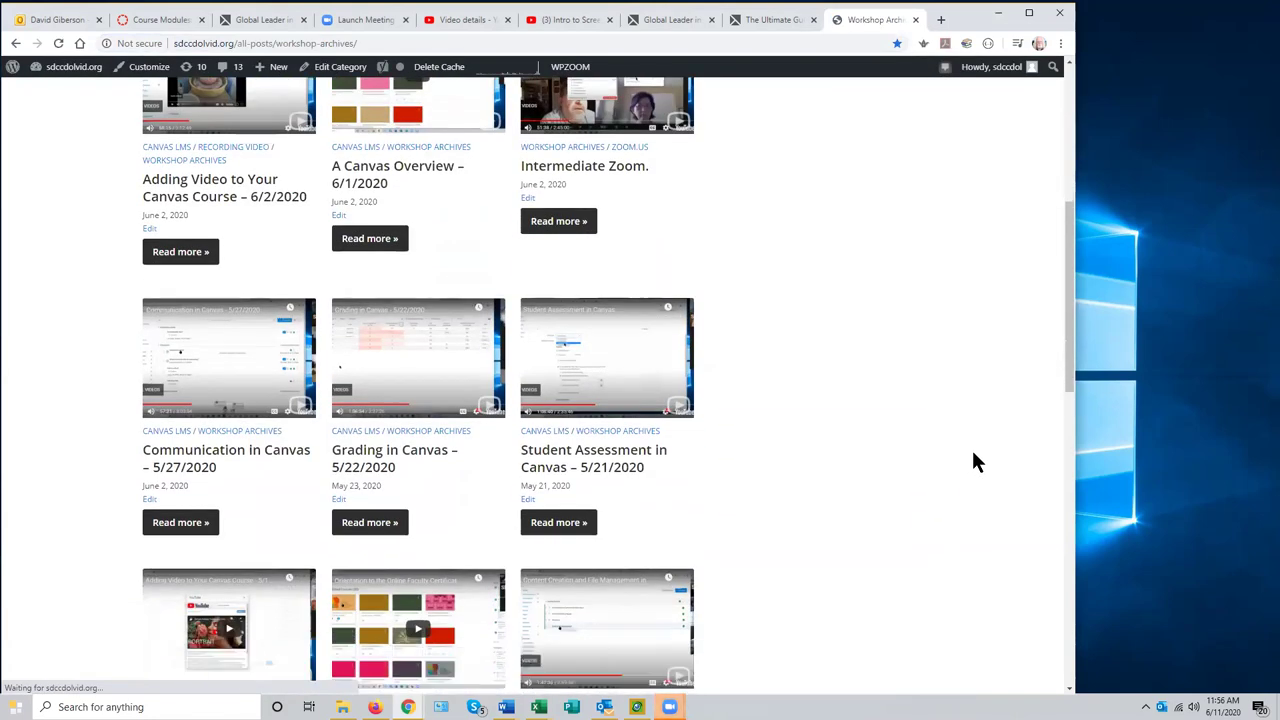
{"action": "scroll", "coordinate": [972, 455], "scroll_direction": "down", "scroll_amount": 6}
{"action": "scroll", "coordinate": [847, 385], "scroll_direction": "up", "scroll_amount": 1}
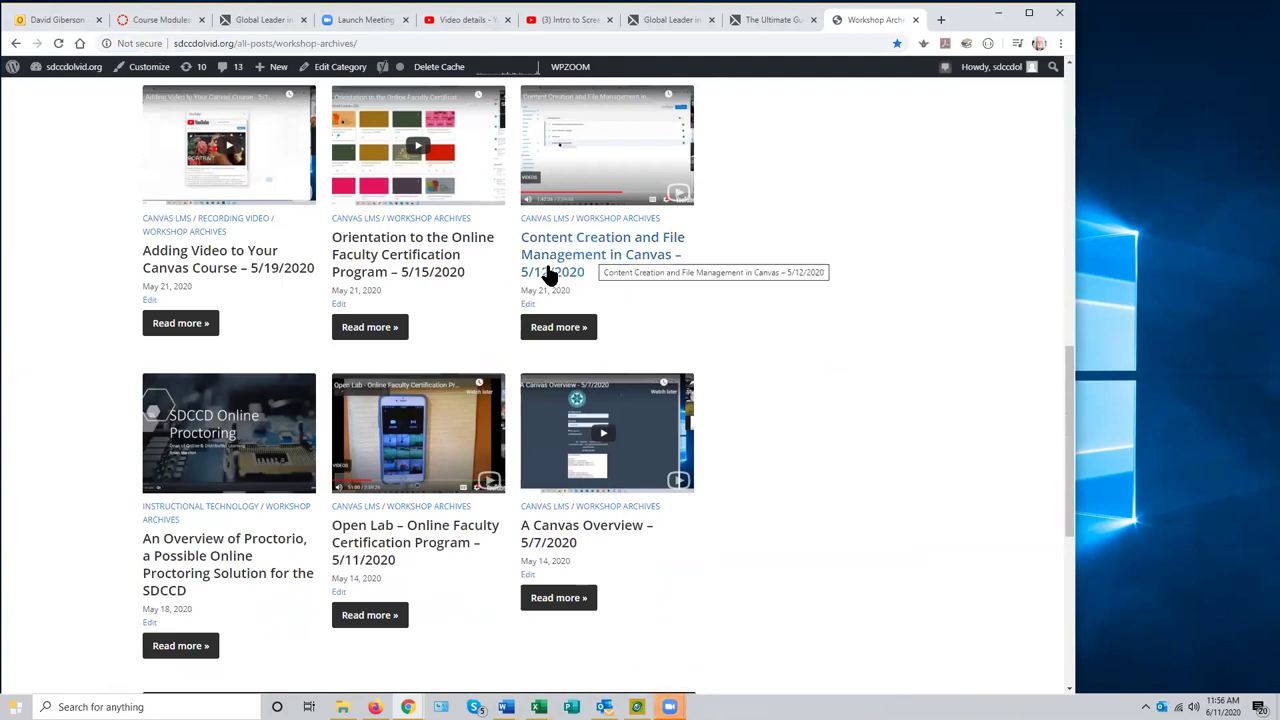
{"action": "scroll", "coordinate": [568, 275], "scroll_direction": "up", "scroll_amount": 2}
{"action": "scroll", "coordinate": [569, 285], "scroll_direction": "down", "scroll_amount": 1}
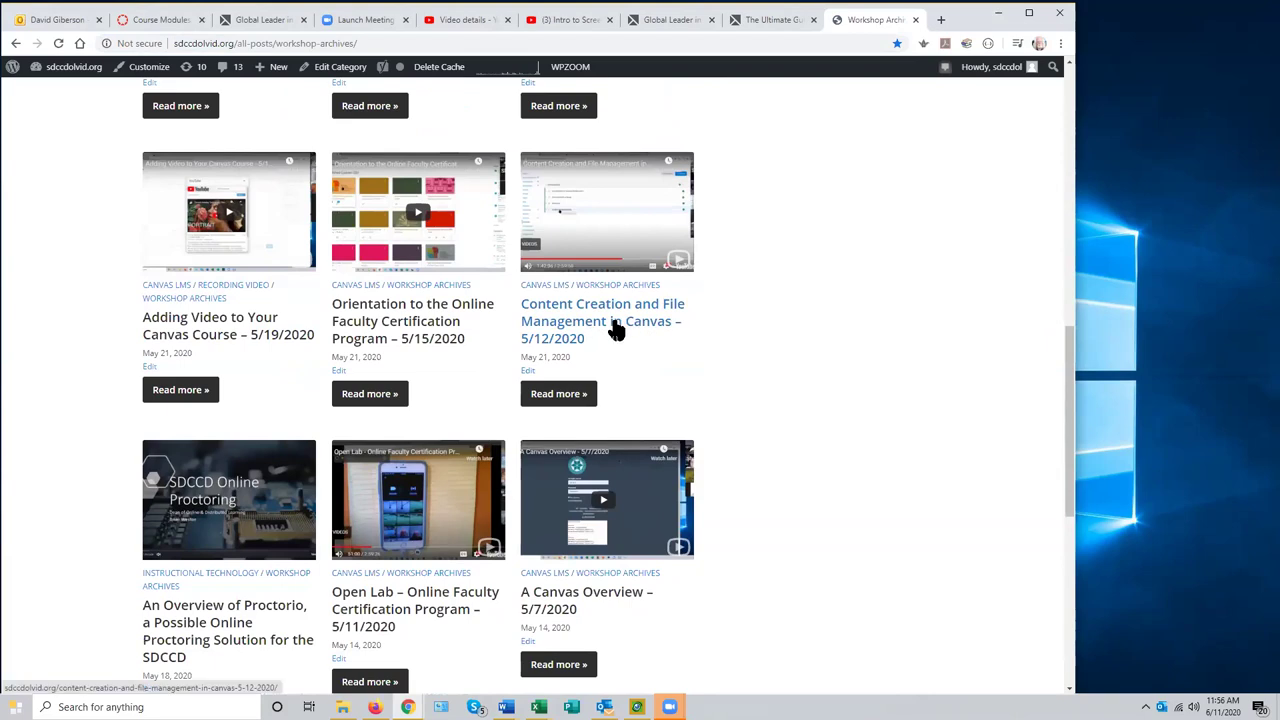
{"action": "scroll", "coordinate": [490, 335], "scroll_direction": "up", "scroll_amount": 3}
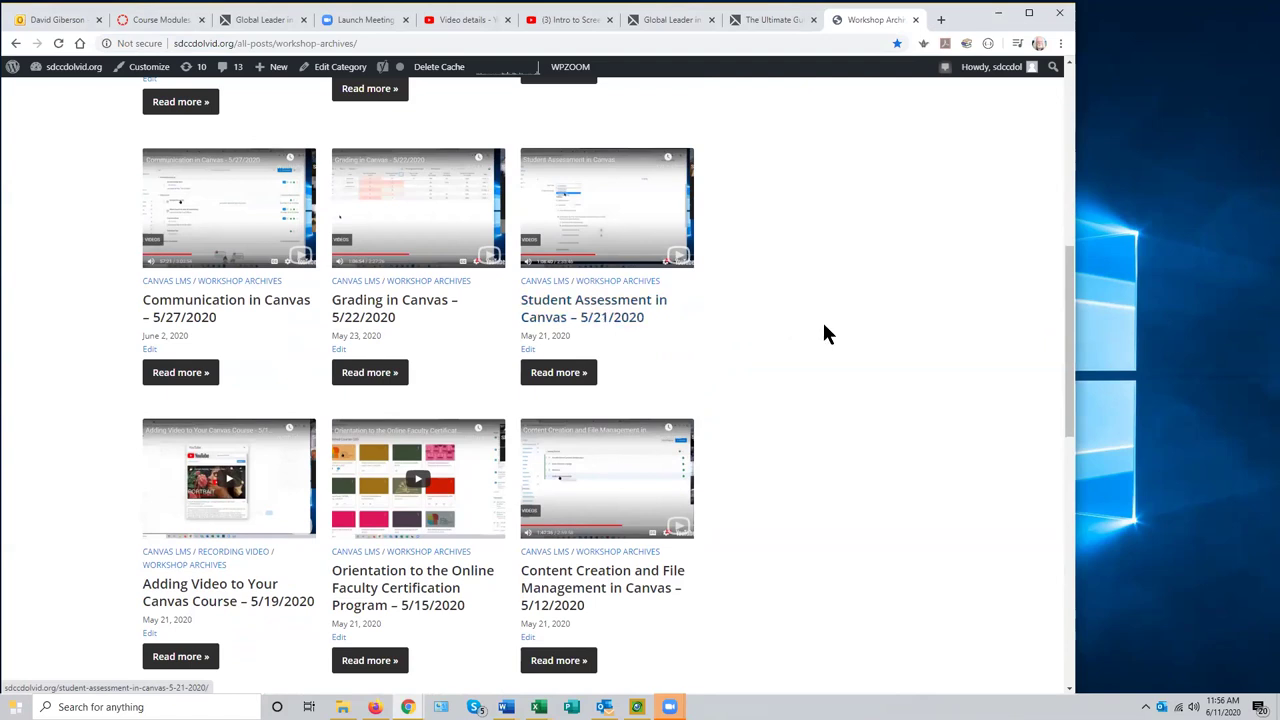
{"action": "scroll", "coordinate": [852, 334], "scroll_direction": "down", "scroll_amount": 1}
{"action": "scroll", "coordinate": [1063, 284], "scroll_direction": "up", "scroll_amount": 1}
{"action": "scroll", "coordinate": [1070, 250], "scroll_direction": "up", "scroll_amount": 6}
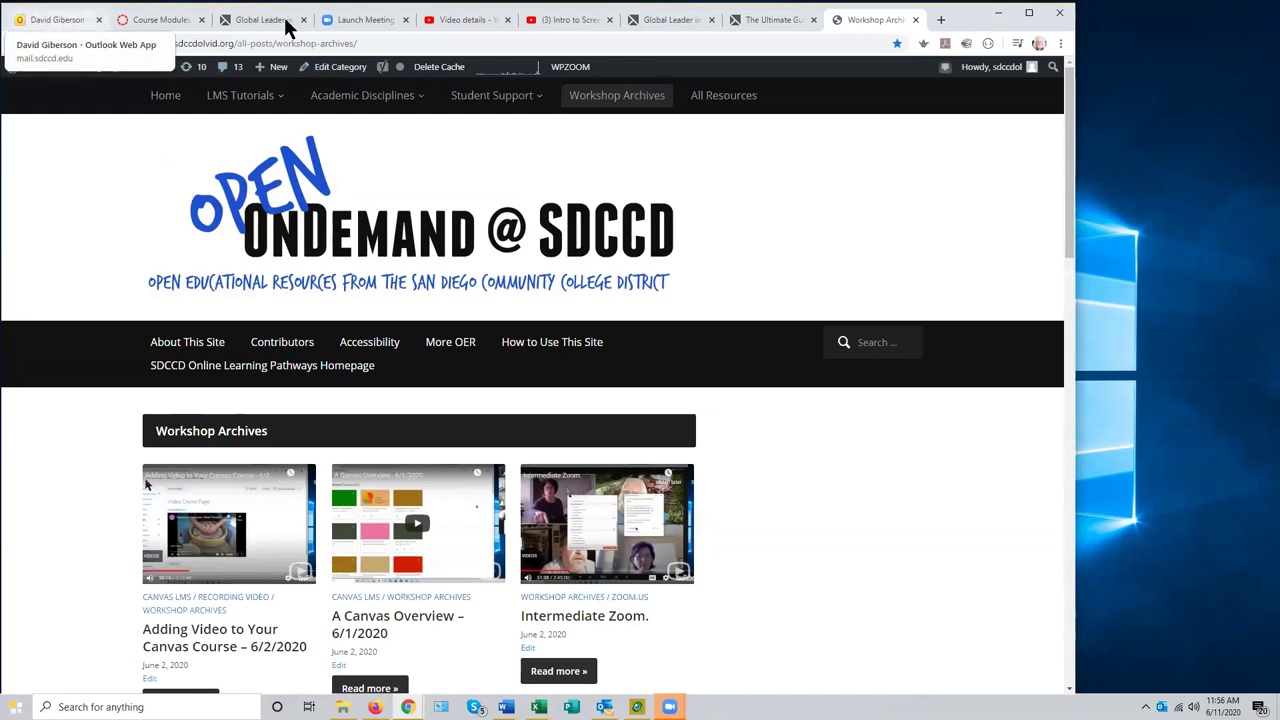
- Return to the content_creation course in Canvas and open its Pages list
{"action": "left_click", "coordinate": [178, 20]}
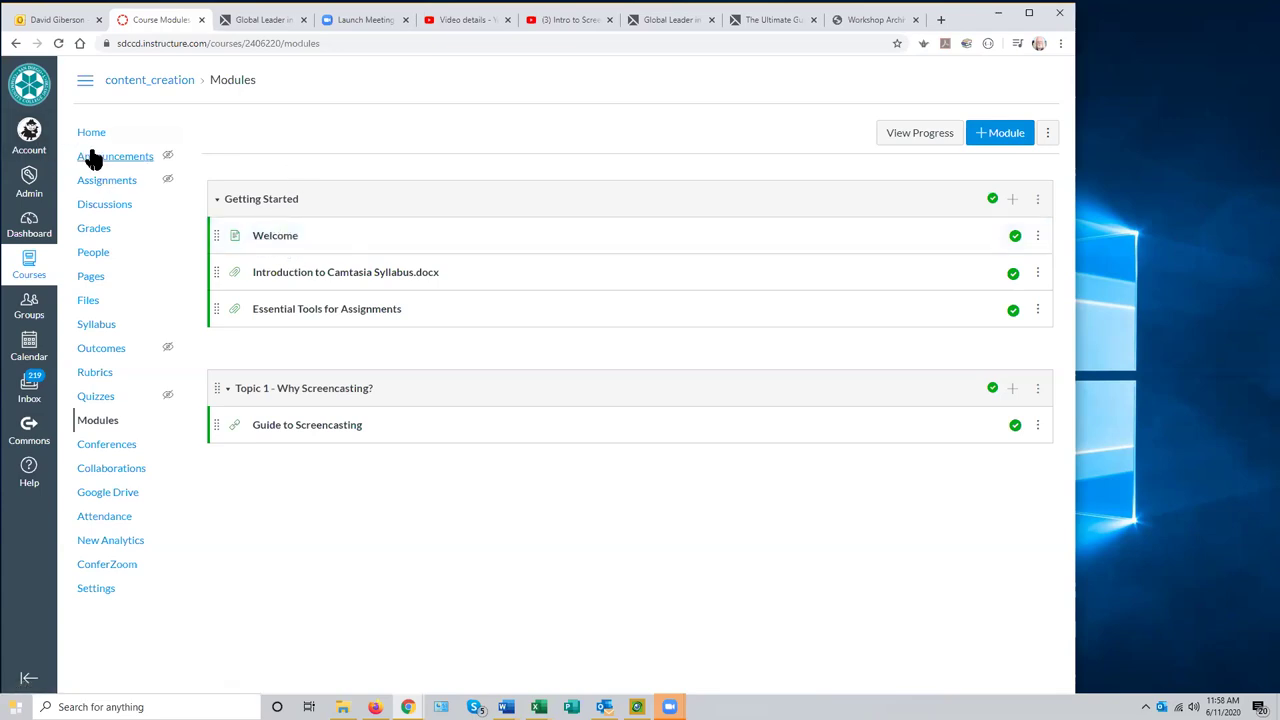
{"action": "left_click", "coordinate": [91, 280]}
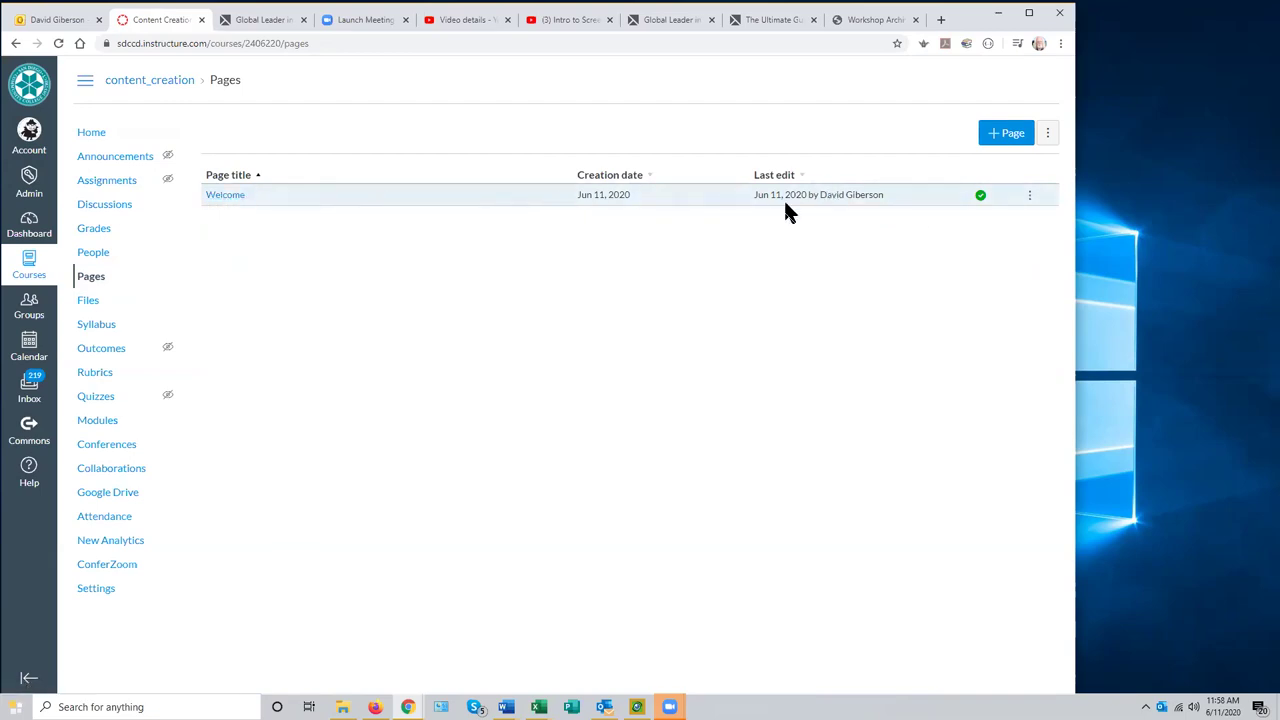
- Use the Welcome page as the course front page, then go to course Home
{"action": "left_click", "coordinate": [1030, 198]}
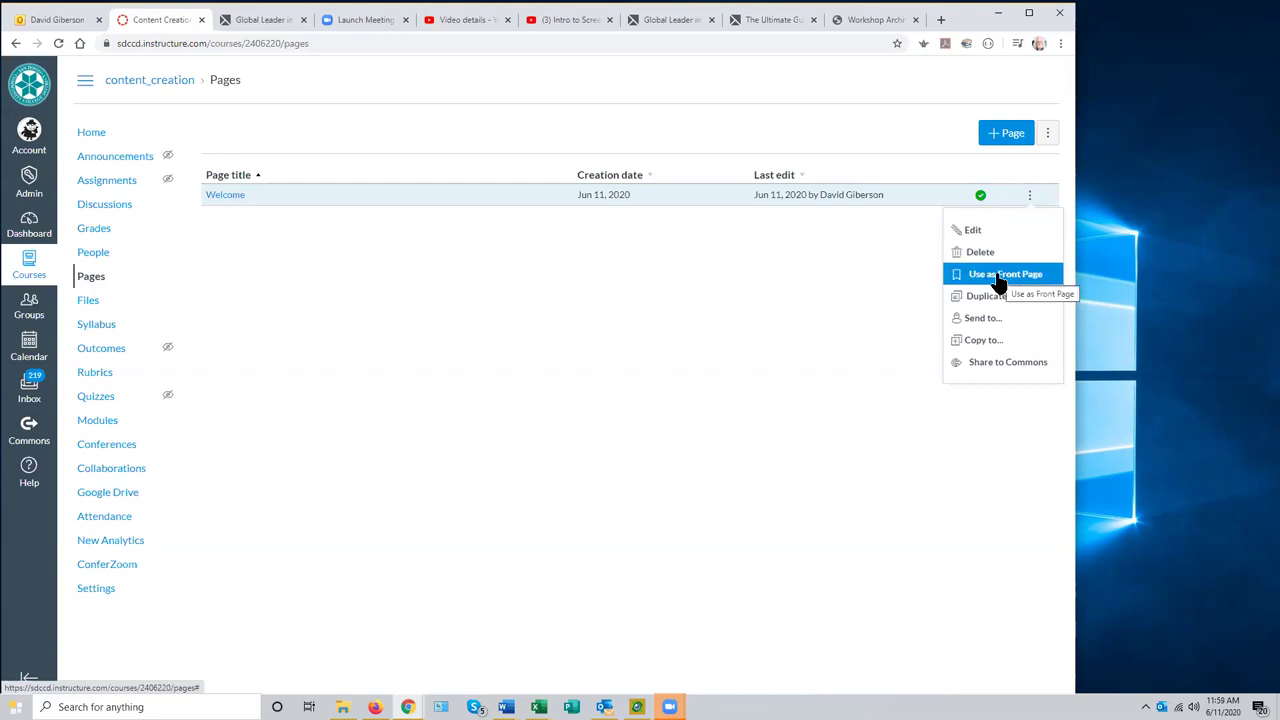
{"action": "left_click", "coordinate": [998, 280]}
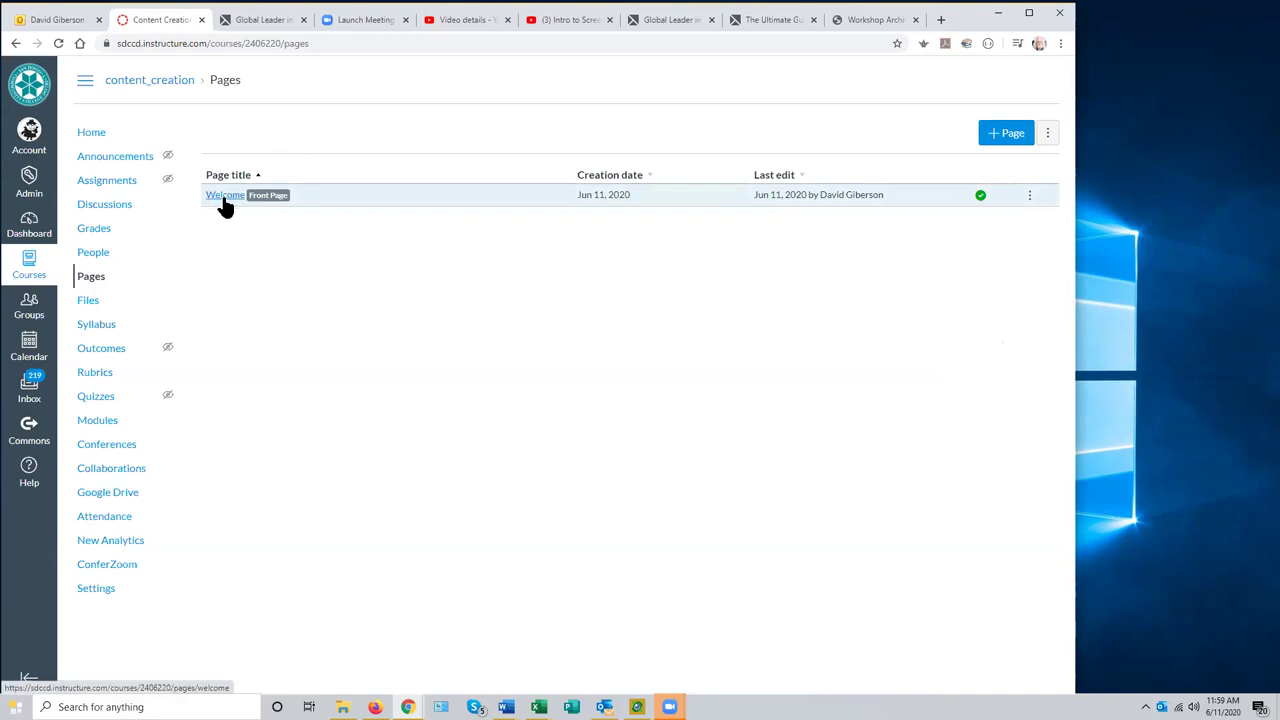
{"action": "left_click", "coordinate": [91, 133]}
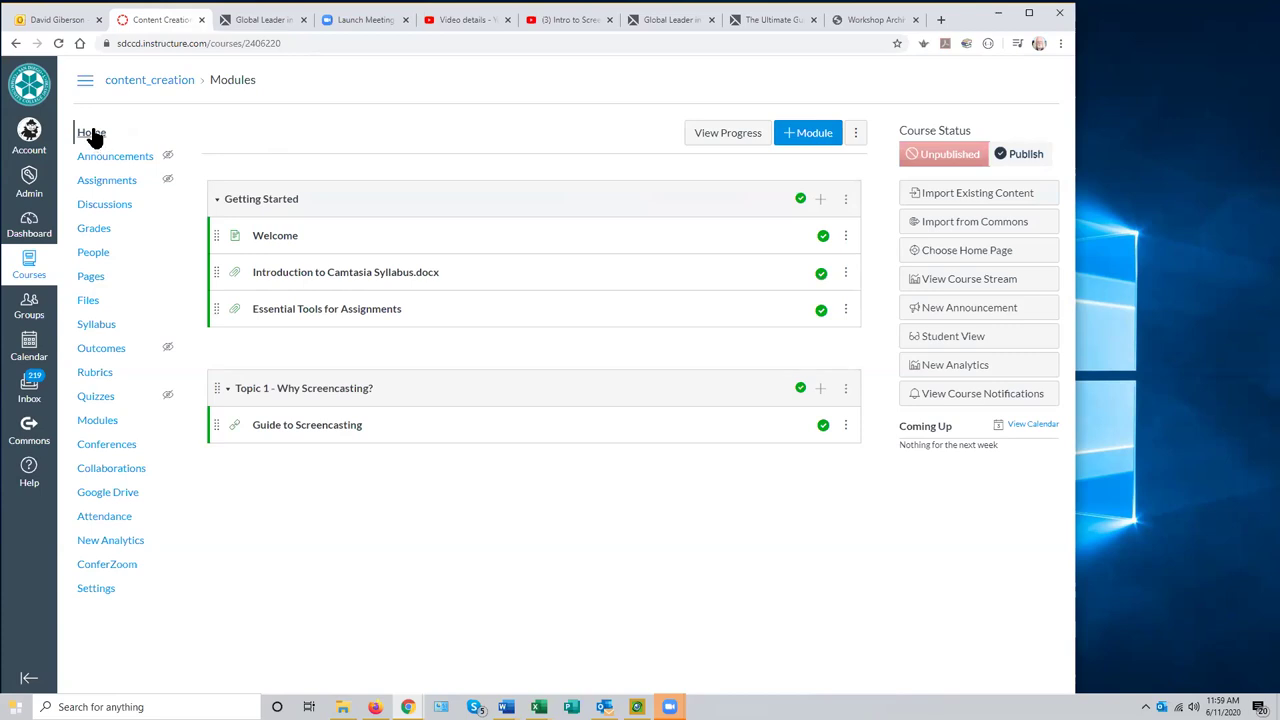
- From the course Home, open the Choose Course Home Page dialog
{"action": "left_click", "coordinate": [93, 134]}
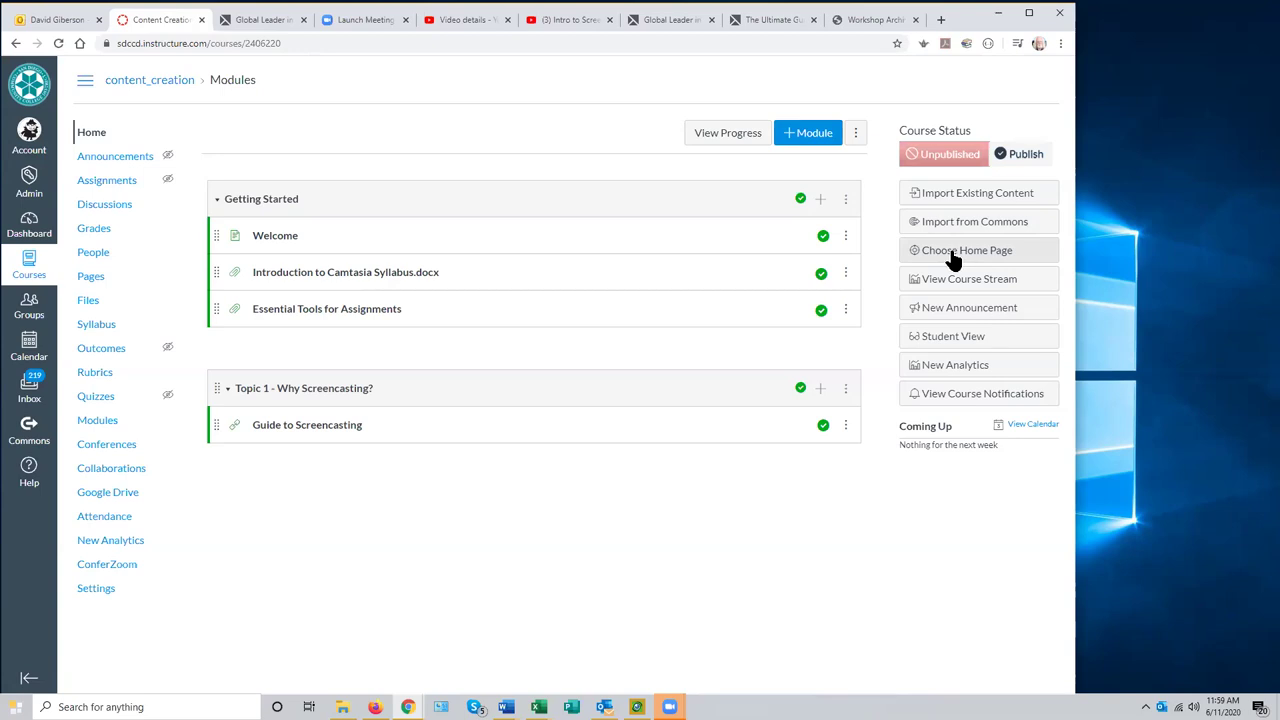
{"action": "left_click", "coordinate": [953, 255]}
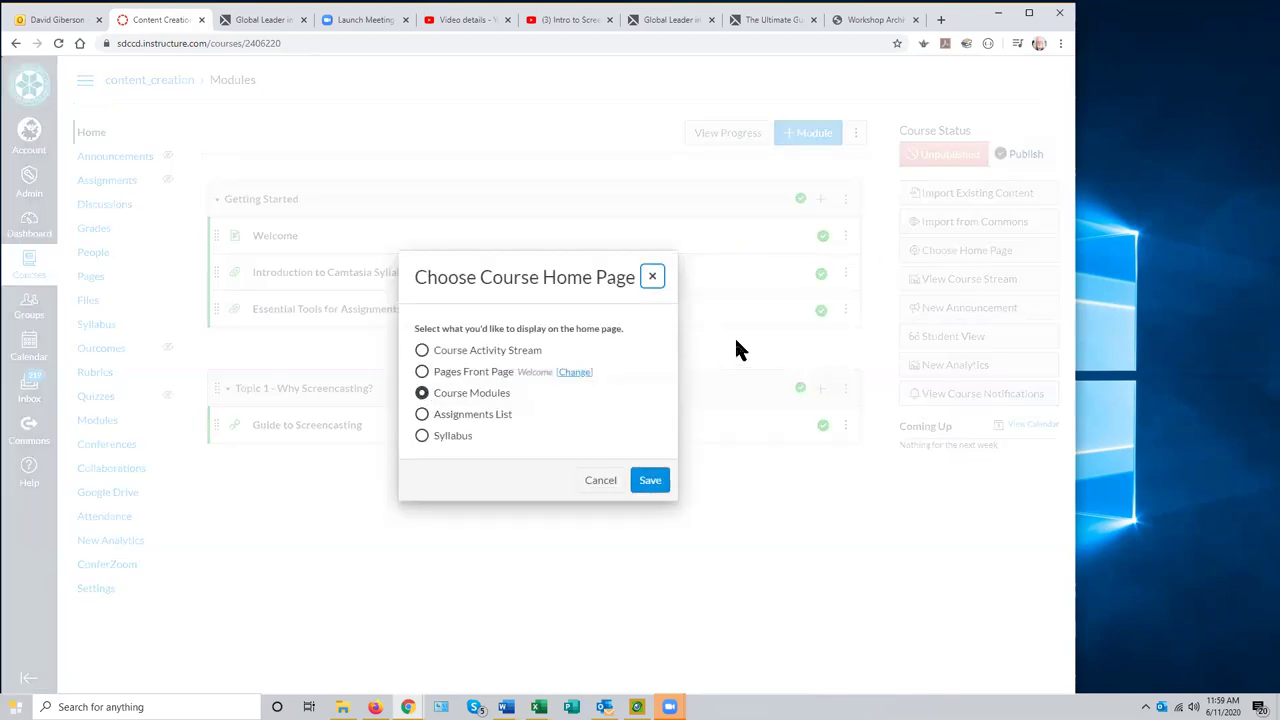
{"action": "left_click", "coordinate": [653, 278]}
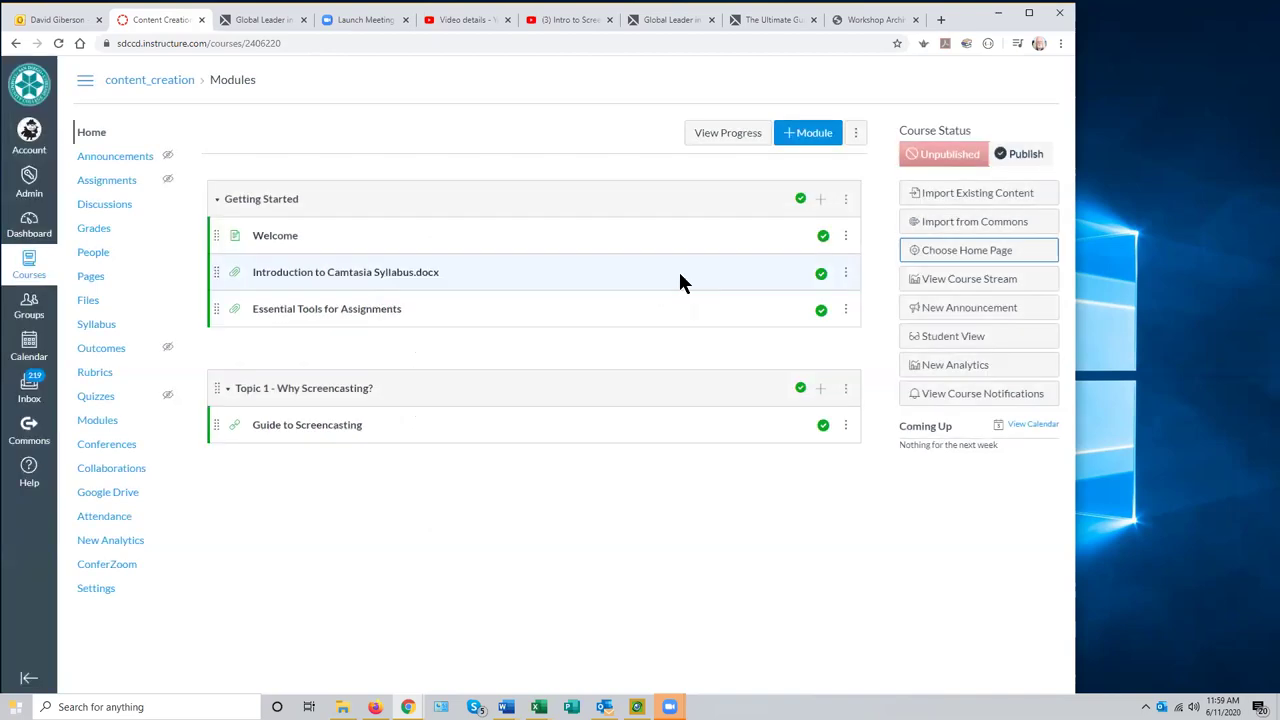
{"action": "left_click", "coordinate": [973, 251]}
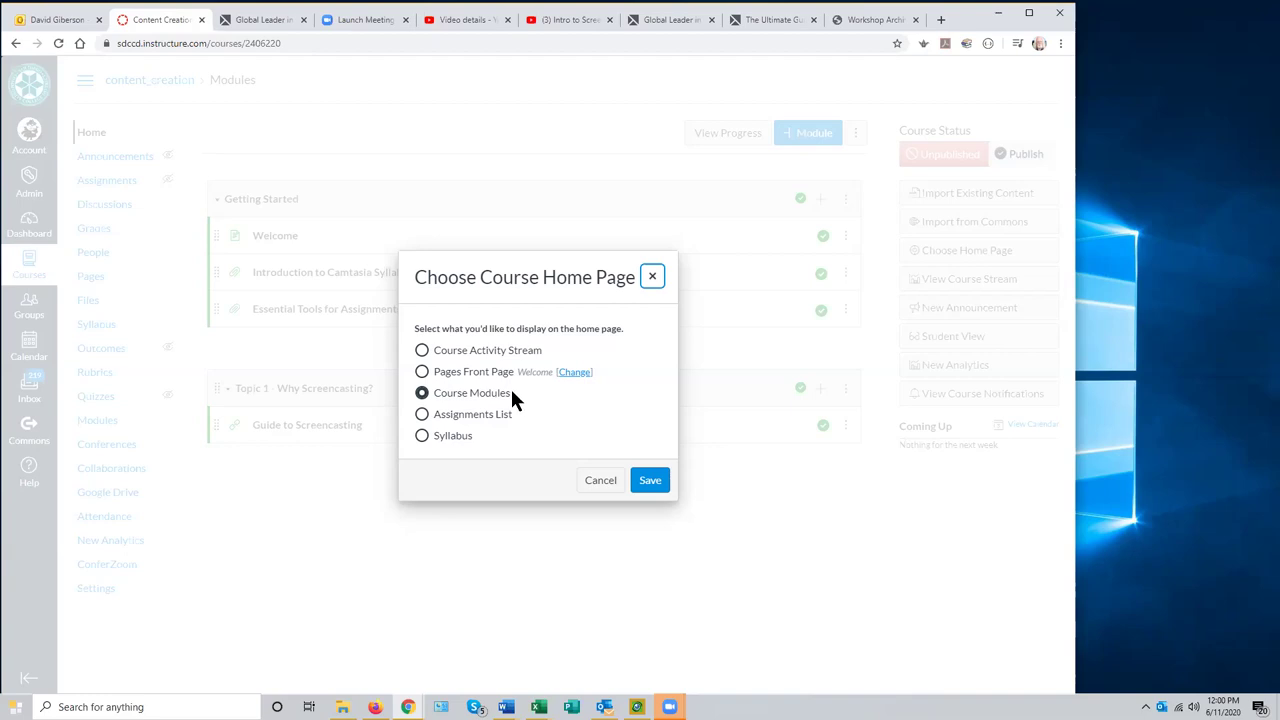
- Switch the course home page from Course Modules to Pages Front Page and save
{"action": "left_click", "coordinate": [422, 372]}
{"action": "left_click", "coordinate": [652, 484]}
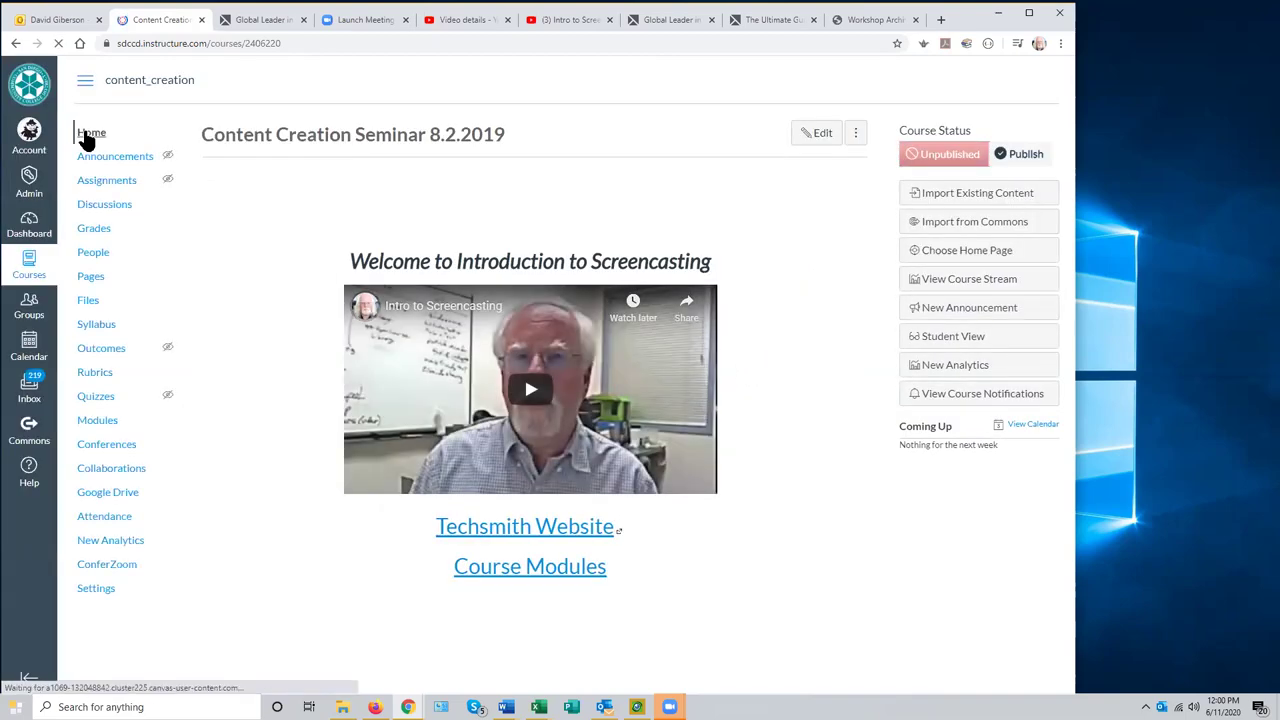
- Reload the Welcome home page and follow its Course Modules link below the video
{"action": "left_click", "coordinate": [82, 131]}
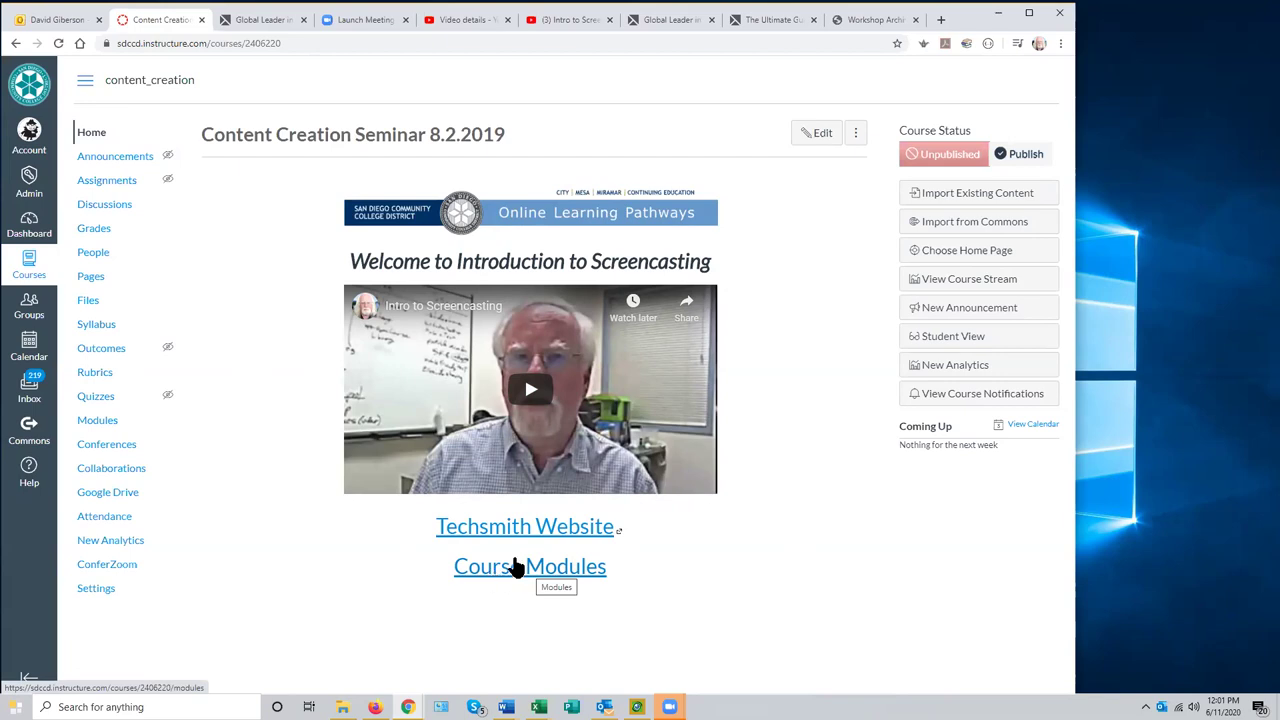
{"action": "left_click", "coordinate": [537, 572]}
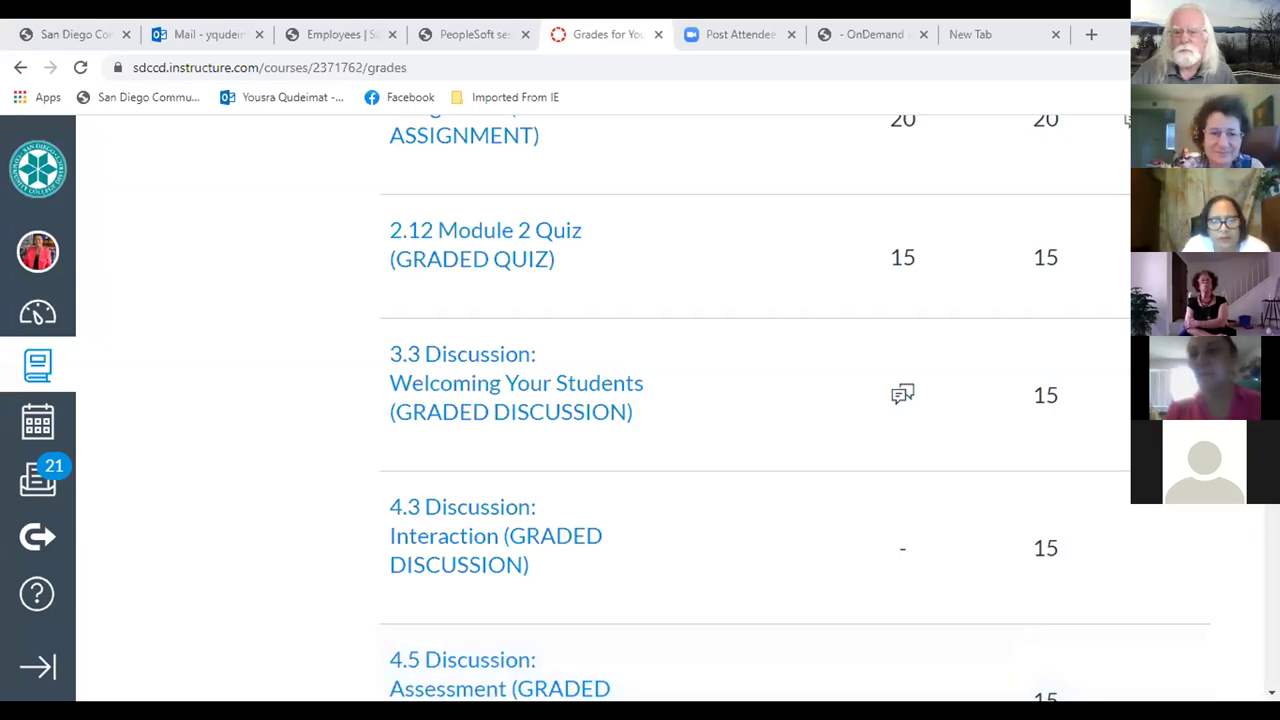
- Scroll the student's grades table up to Module 1's Assignment (5/10) and Quiz (5/5)
{"action": "scroll", "coordinate": [640, 400], "scroll_direction": "up", "scroll_amount": 6}
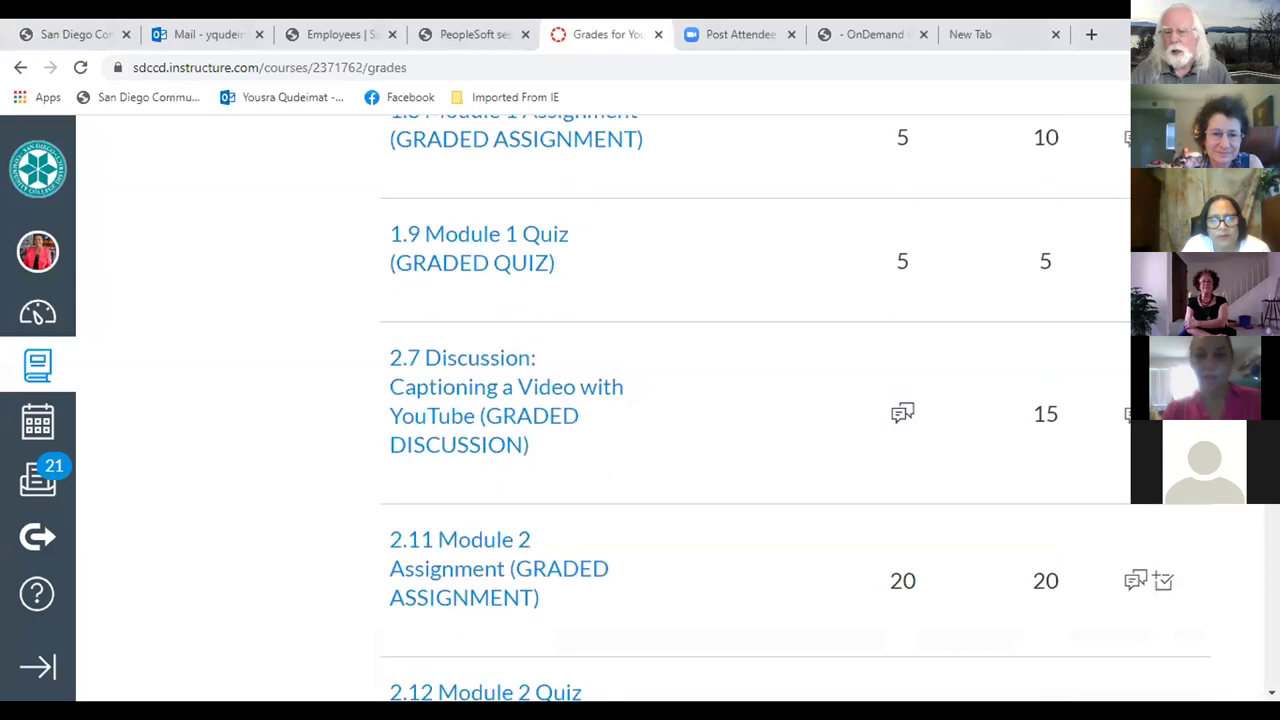
{"action": "scroll", "coordinate": [660, 412], "scroll_direction": "up", "scroll_amount": 1}
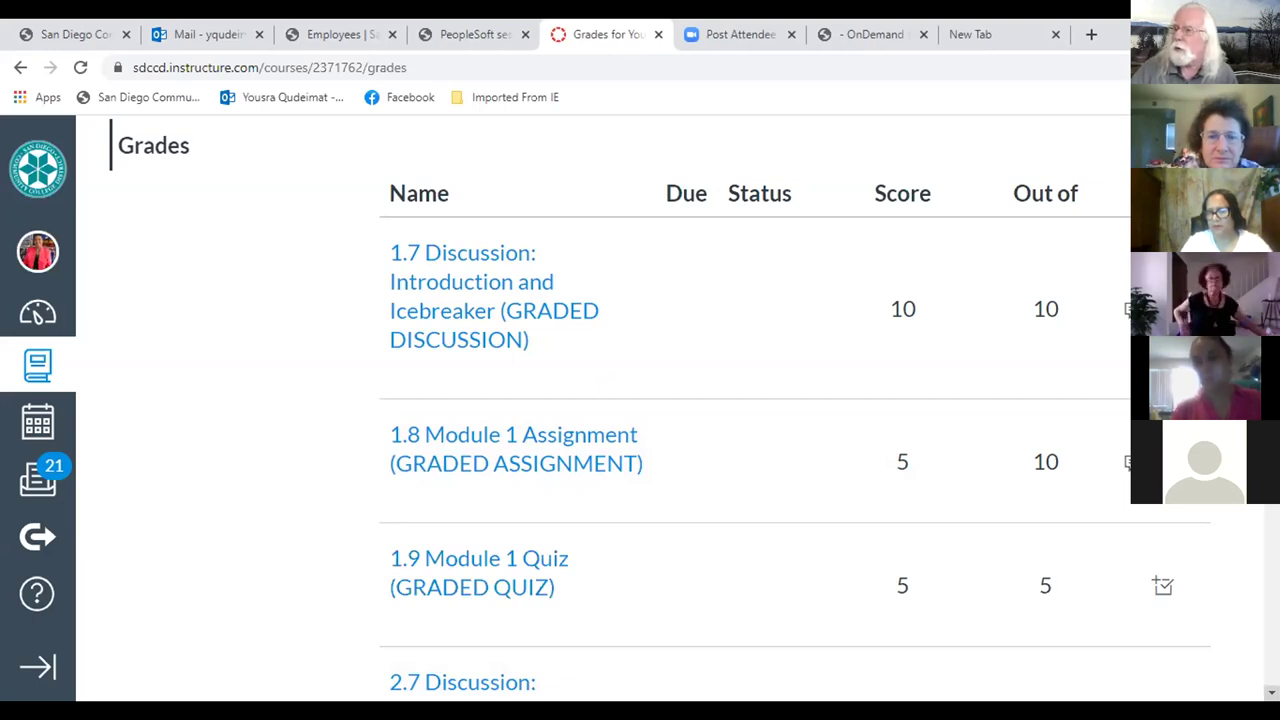
{"action": "scroll", "coordinate": [694, 407], "scroll_direction": "down", "scroll_amount": 3}
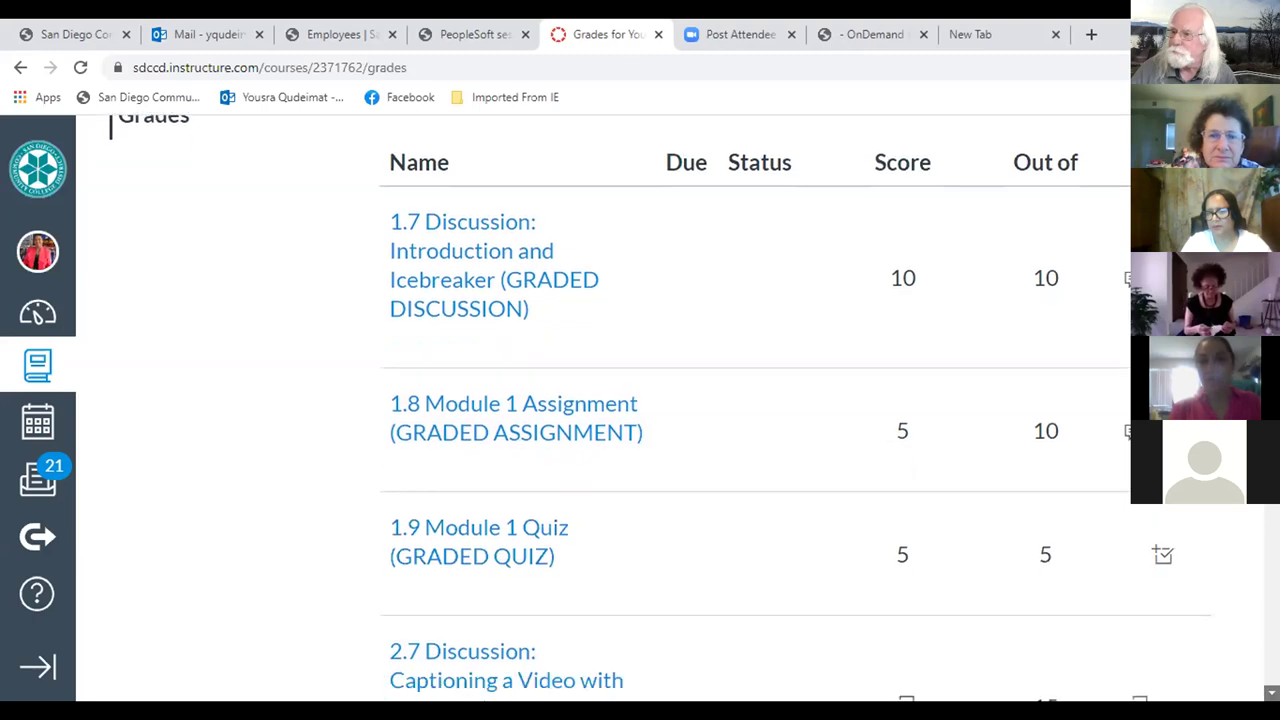
{"action": "scroll", "coordinate": [694, 407], "scroll_direction": "down", "scroll_amount": 1}
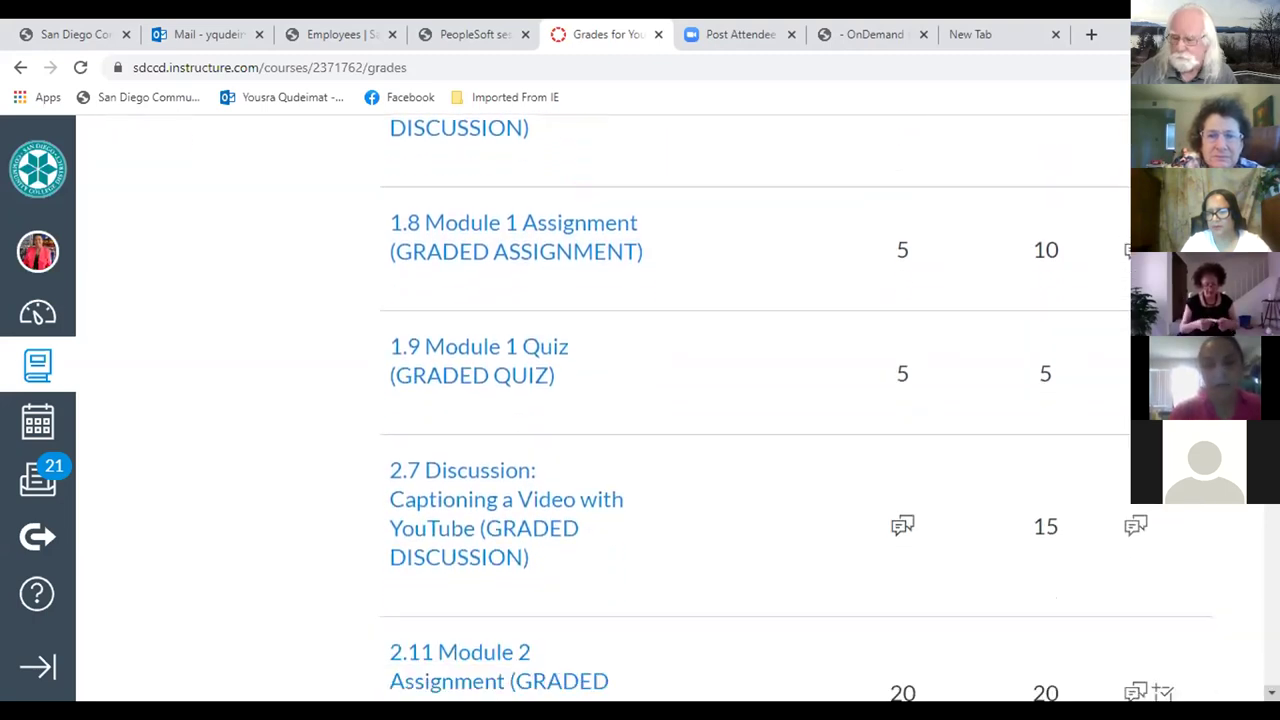
{"action": "scroll", "coordinate": [694, 407], "scroll_direction": "down", "scroll_amount": 2}
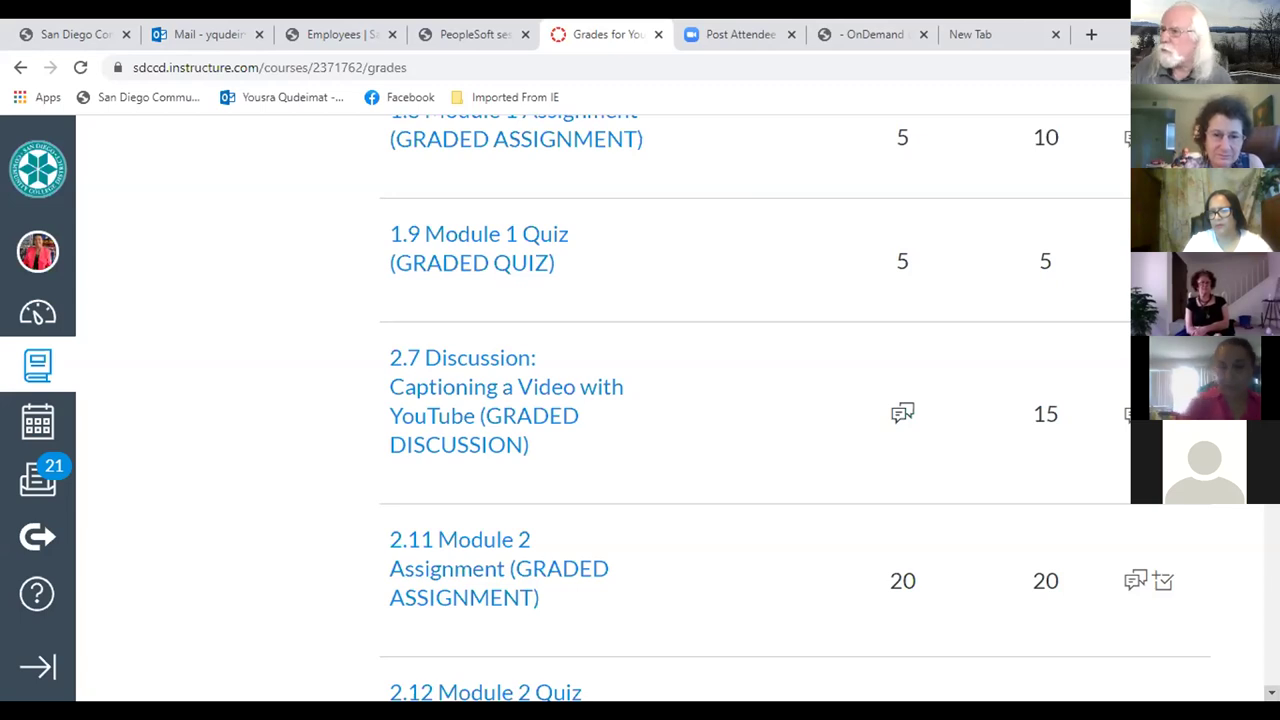
{"action": "scroll", "coordinate": [700, 400], "scroll_direction": "down", "scroll_amount": 4}
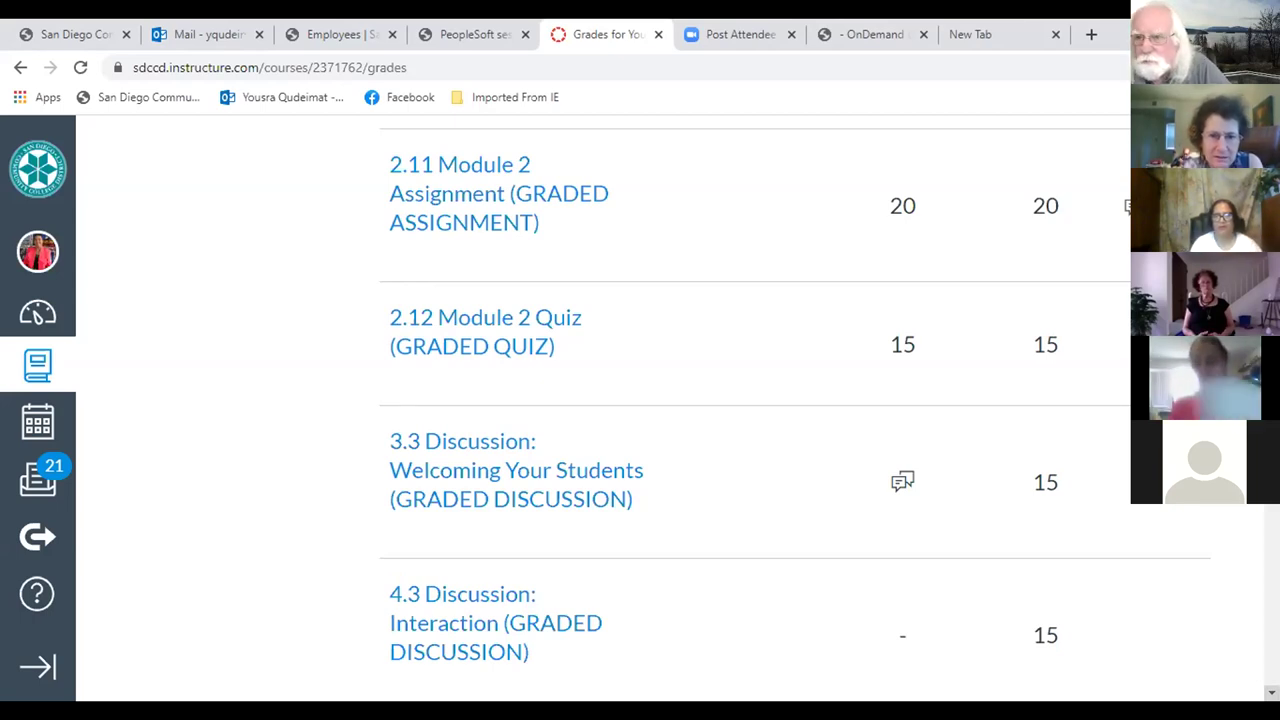
{"action": "scroll", "coordinate": [795, 400], "scroll_direction": "down", "scroll_amount": 3}
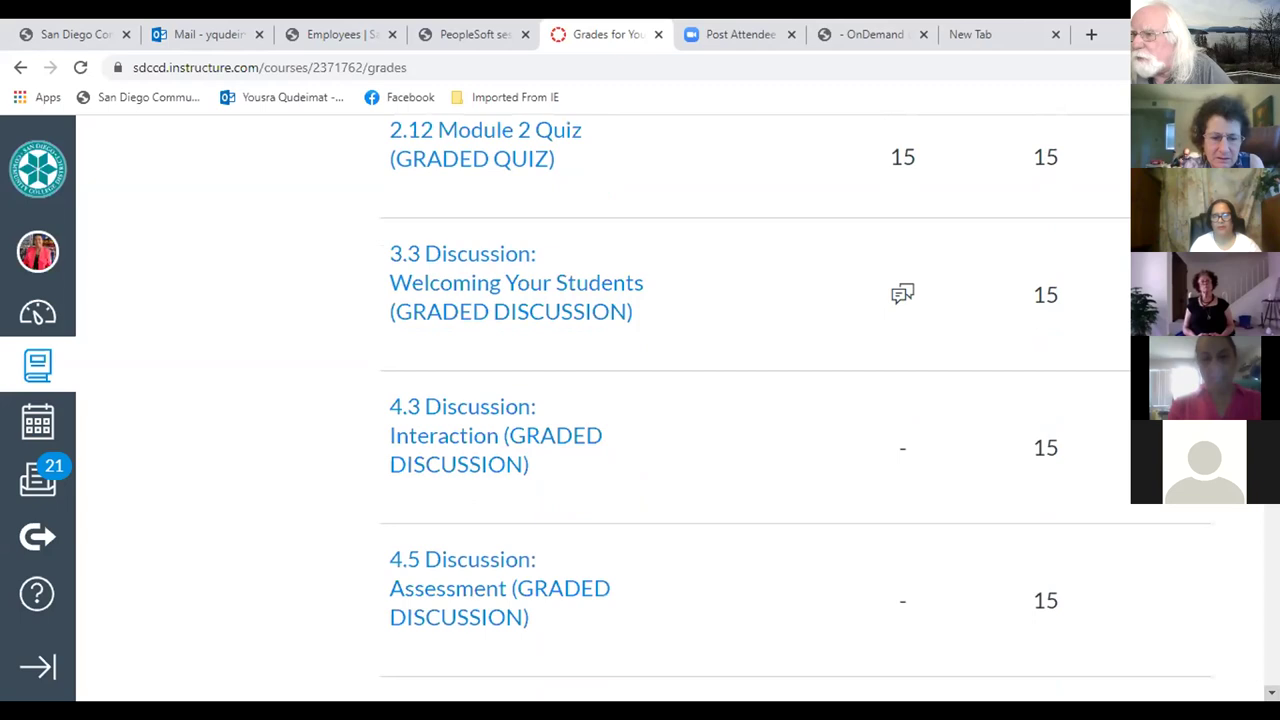
{"action": "scroll", "coordinate": [795, 400], "scroll_direction": "down", "scroll_amount": 2}
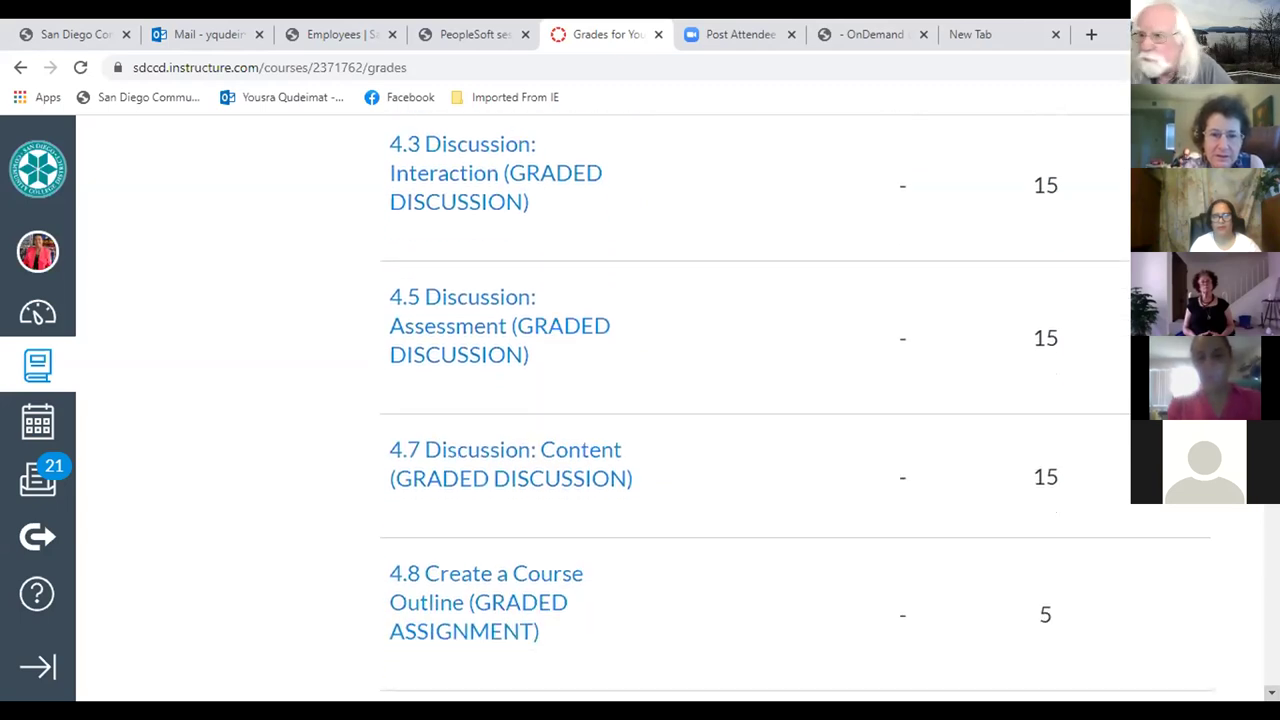
{"action": "scroll", "coordinate": [795, 400], "scroll_direction": "down", "scroll_amount": 4}
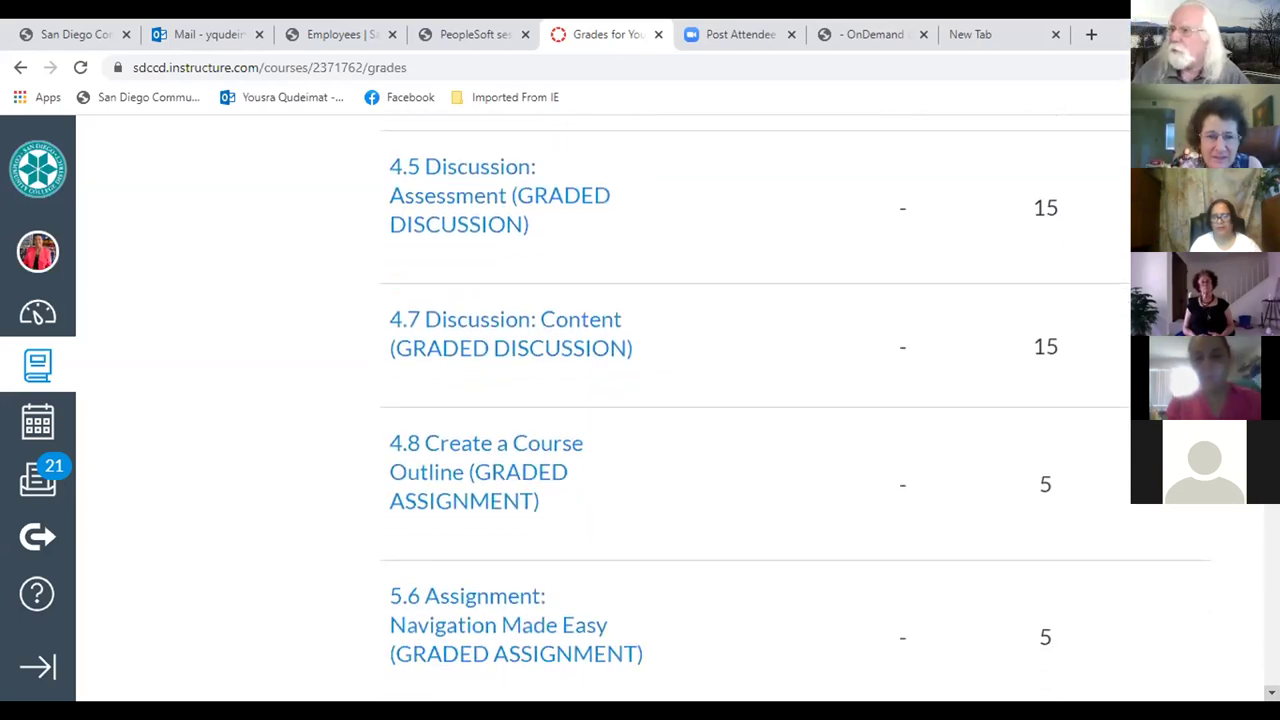
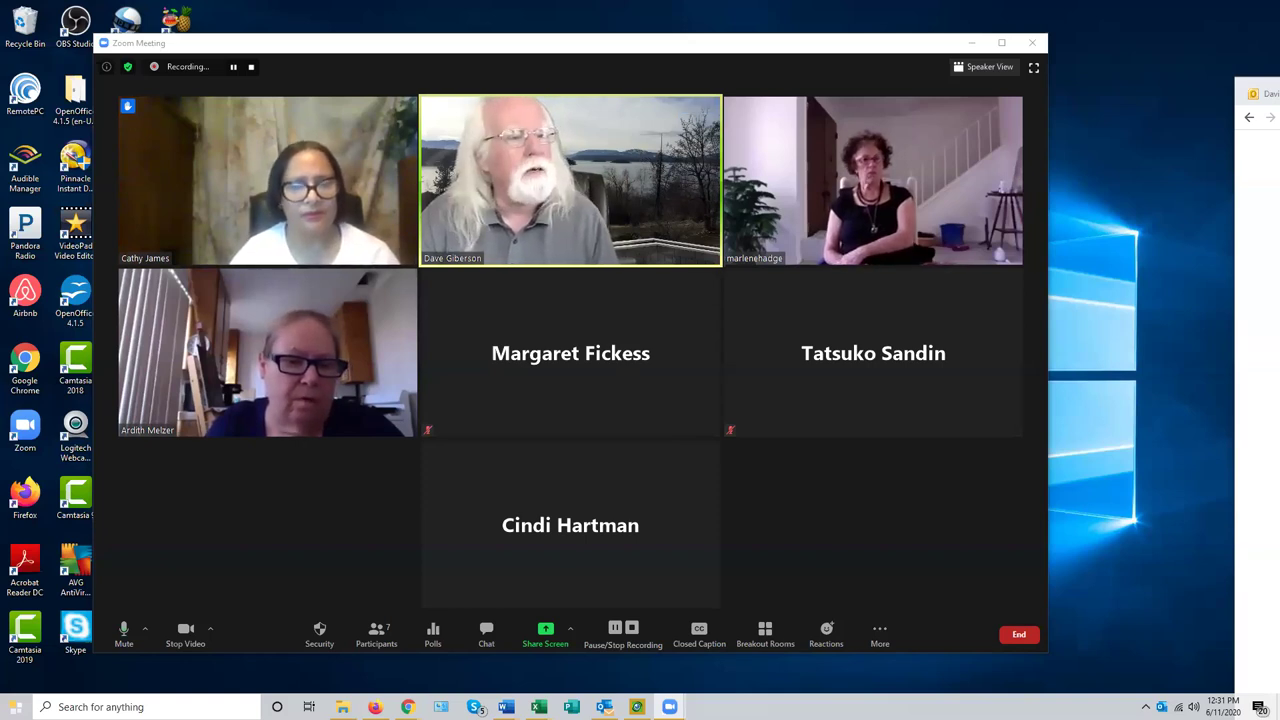
- Minimize the Zoom meeting window to reveal the Windows desktop
{"action": "mouse_move", "coordinate": [333, 130]}
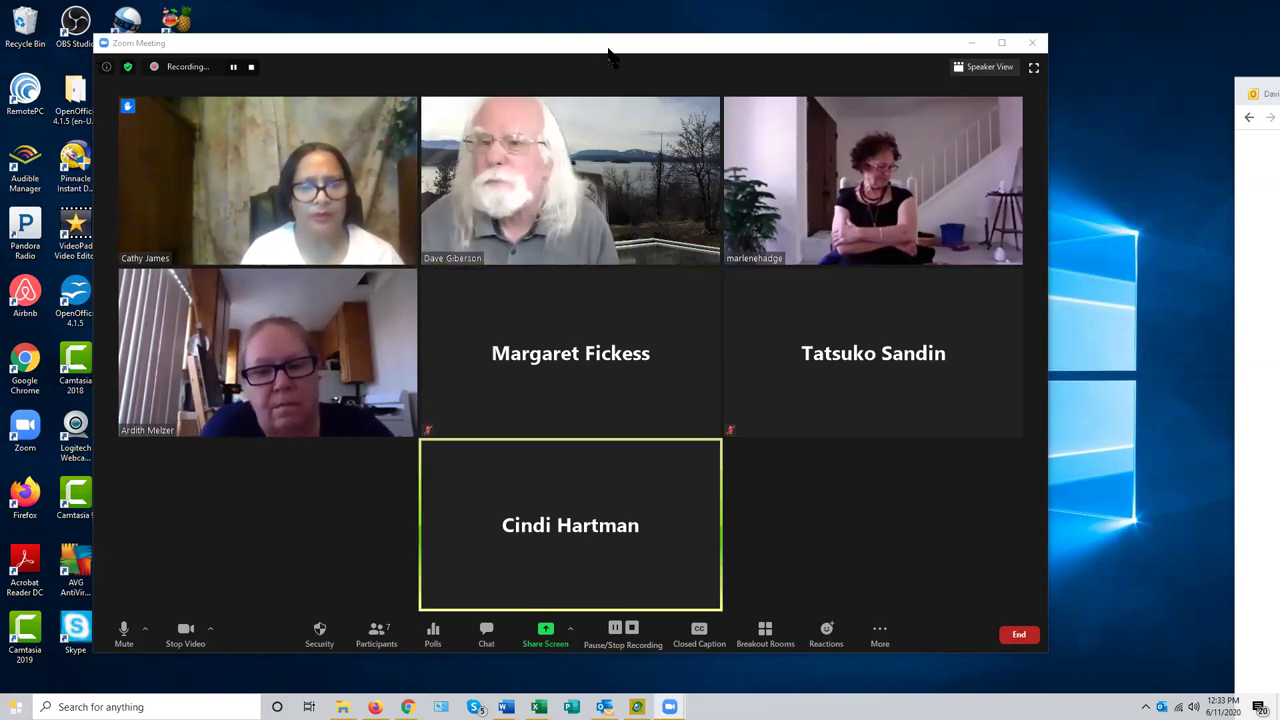
{"action": "left_click", "coordinate": [625, 54]}
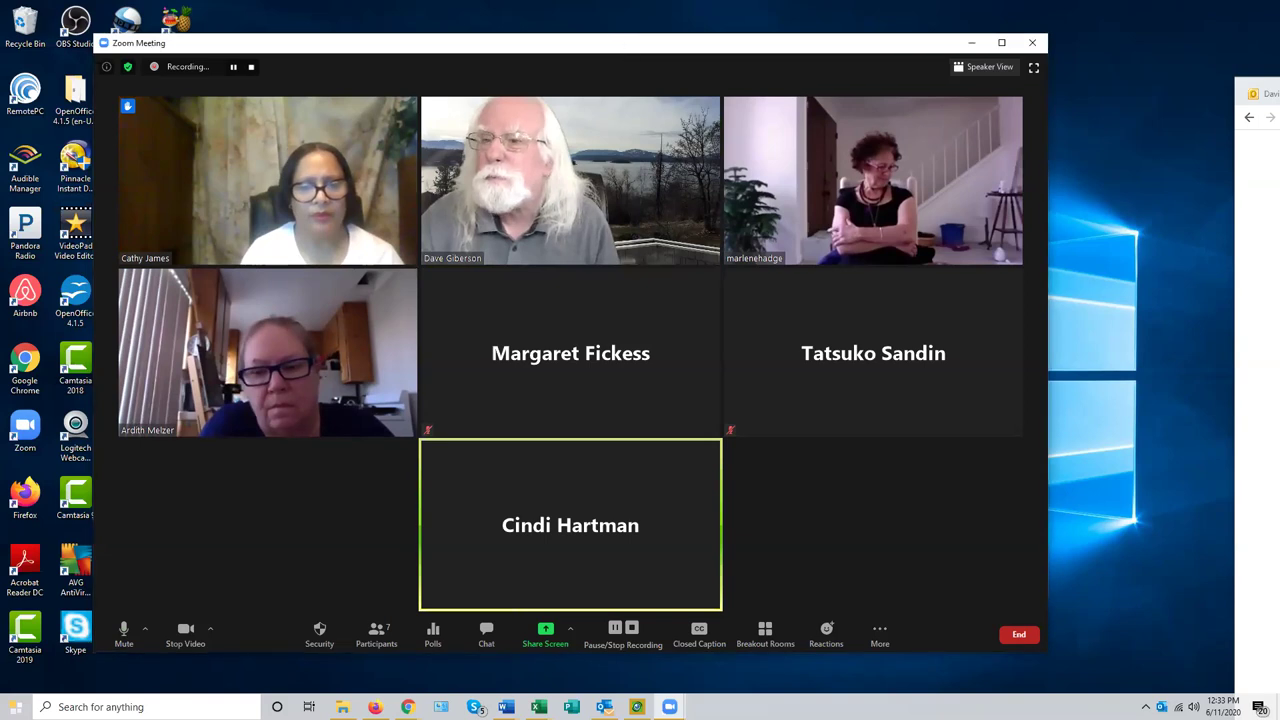
{"action": "key", "text": "super+Down"}
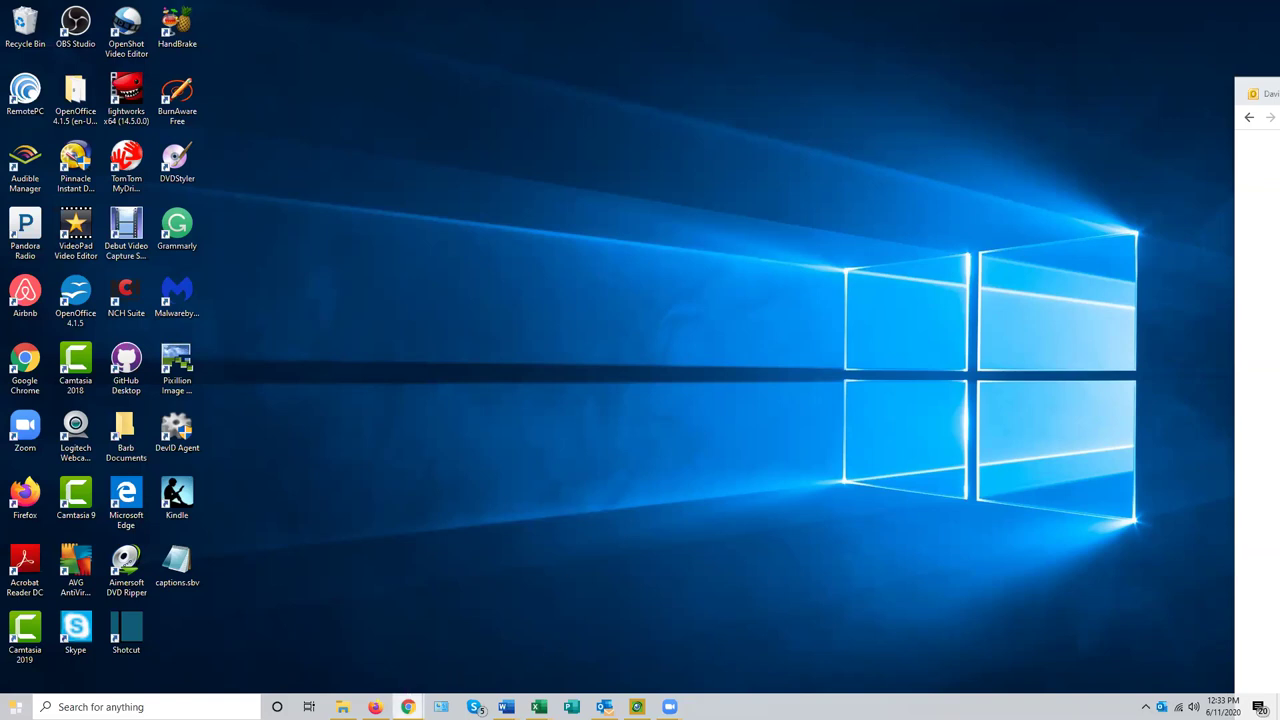
- Bring the Camtasia Tutorials Chrome window forward and switch to its Canvas Dashboard tab
{"action": "mouse_move", "coordinate": [408, 707]}
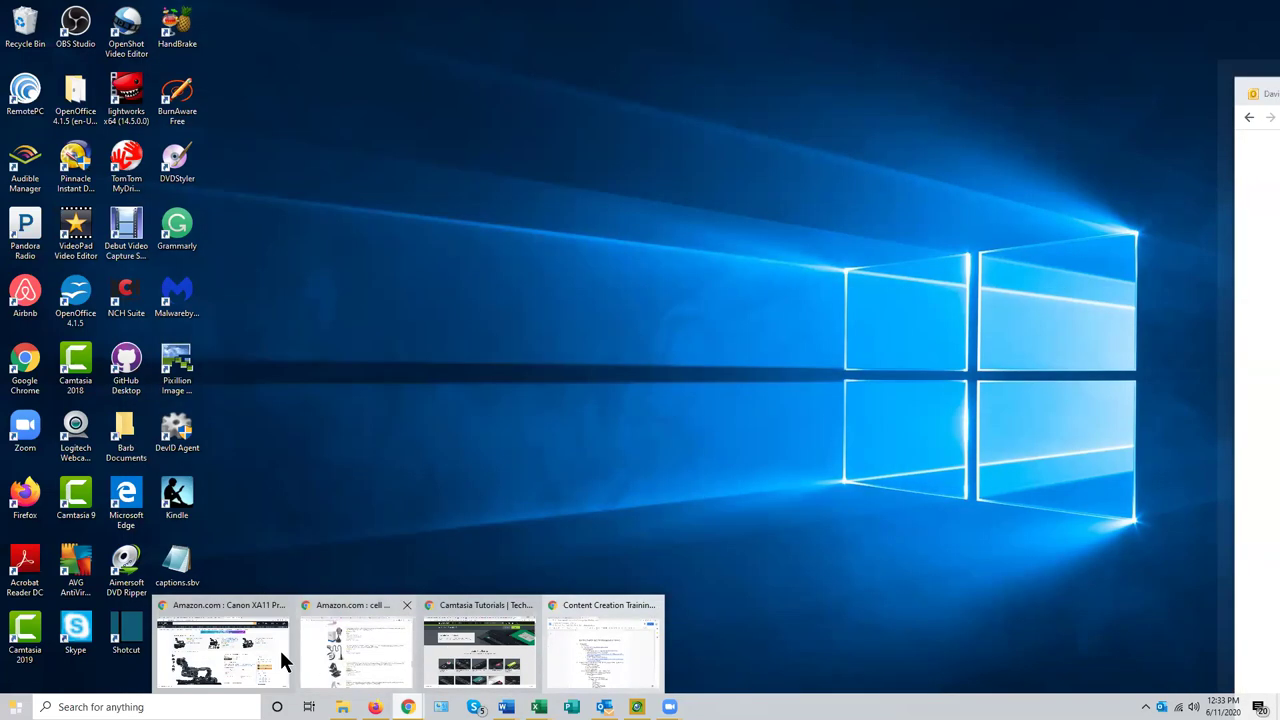
{"action": "mouse_move", "coordinate": [272, 648]}
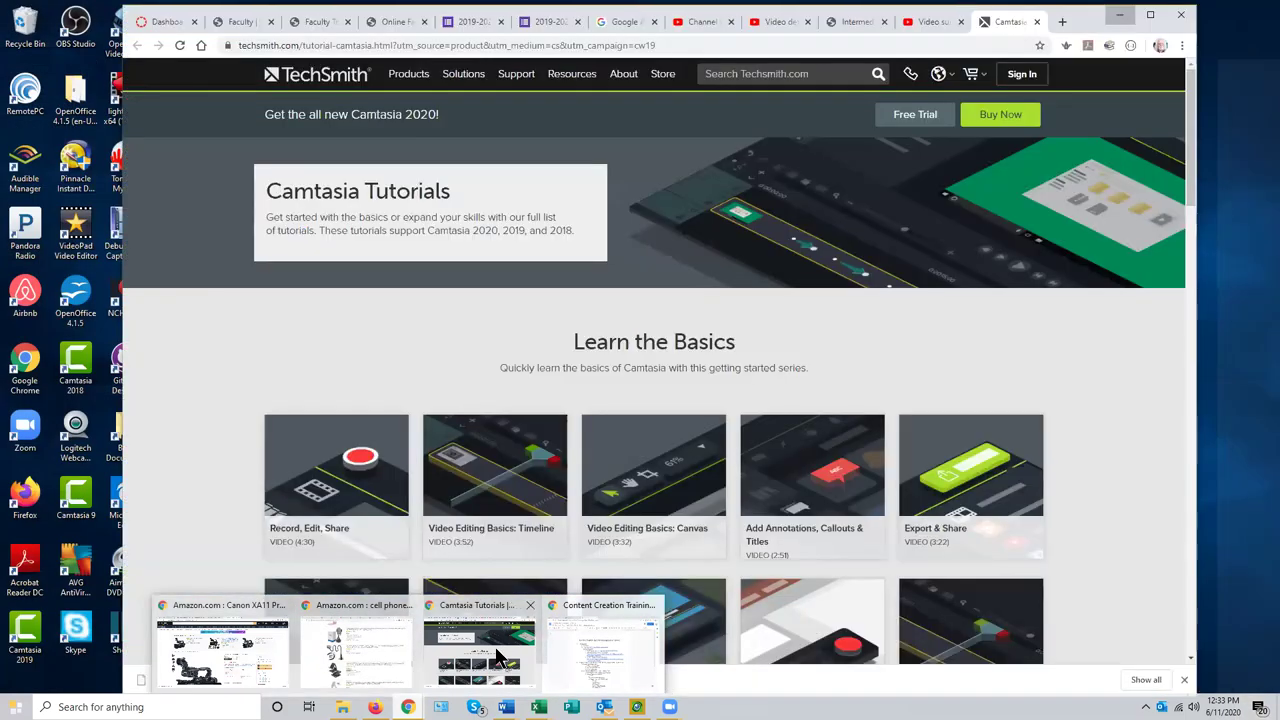
{"action": "left_click", "coordinate": [497, 655]}
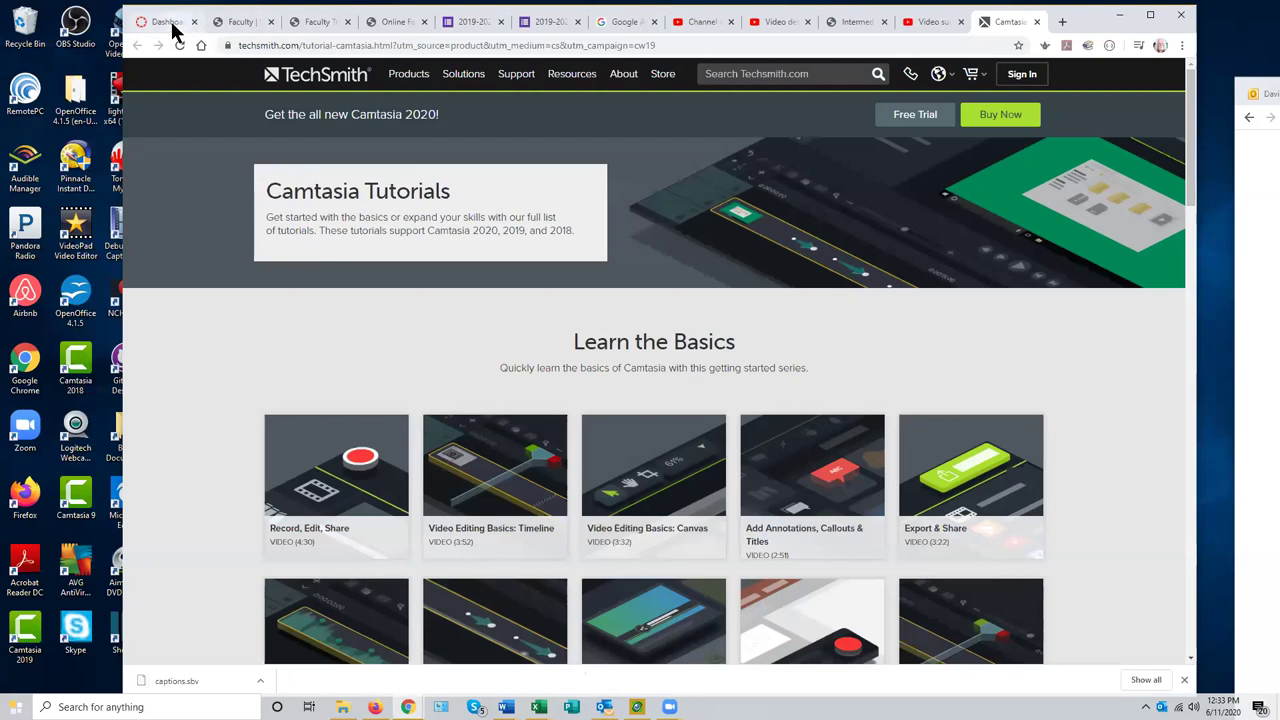
{"action": "left_click", "coordinate": [172, 24]}
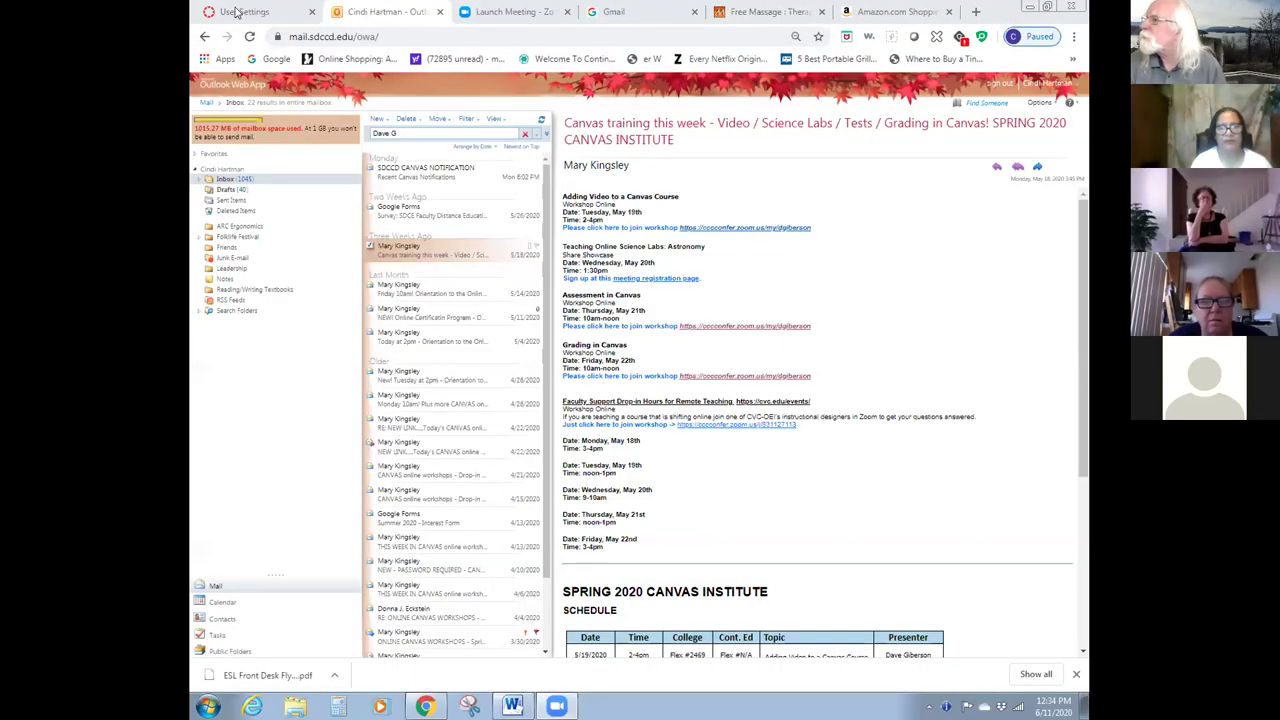
- Switch from the Outlook tab to the Canvas User Settings tab
{"action": "left_click", "coordinate": [236, 11]}
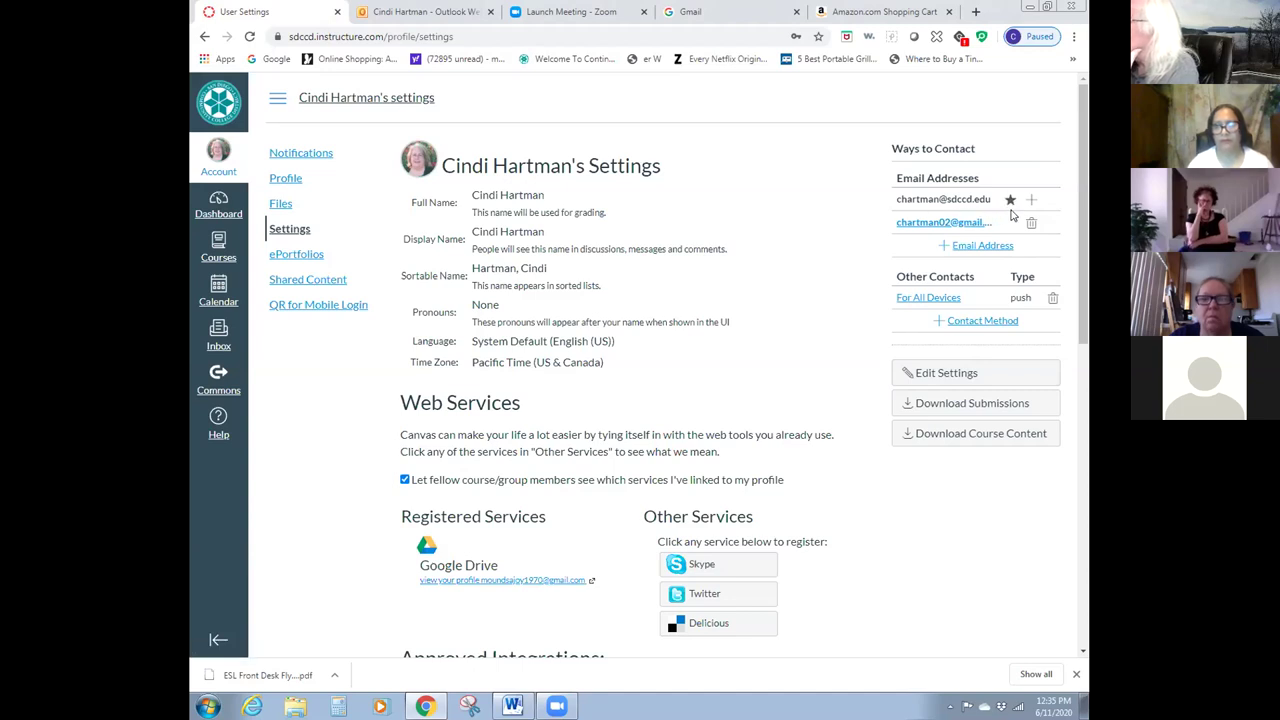
- Delete the unconfirmed secondary email contact and begin adding a new email address
{"action": "mouse_move", "coordinate": [1007, 227]}
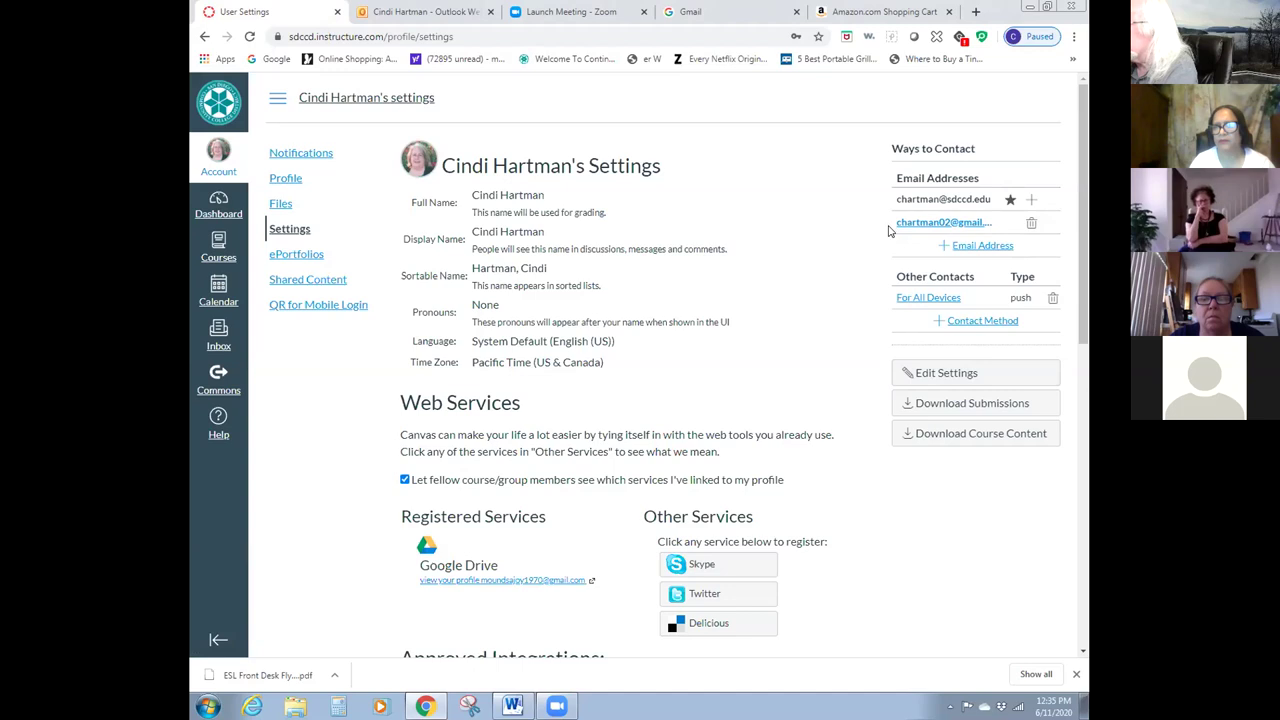
{"action": "left_click", "coordinate": [1031, 222]}
{"action": "left_click", "coordinate": [707, 116]}
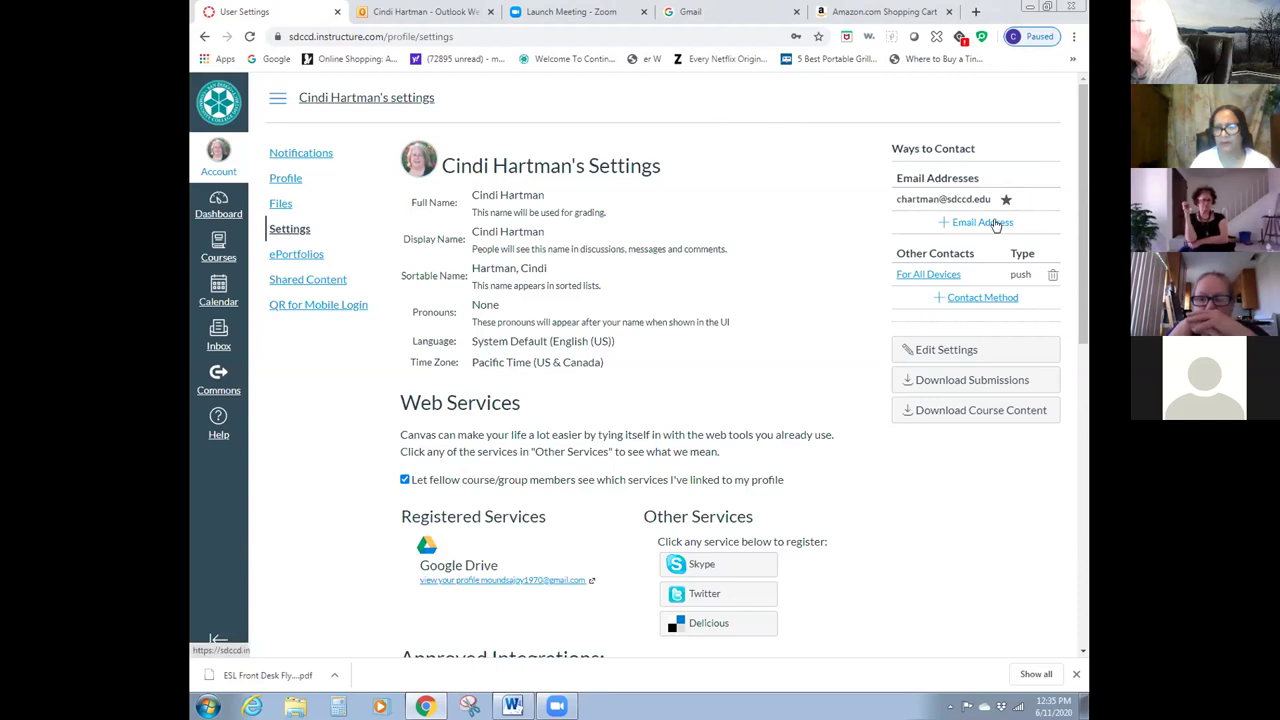
{"action": "left_click", "coordinate": [990, 222]}
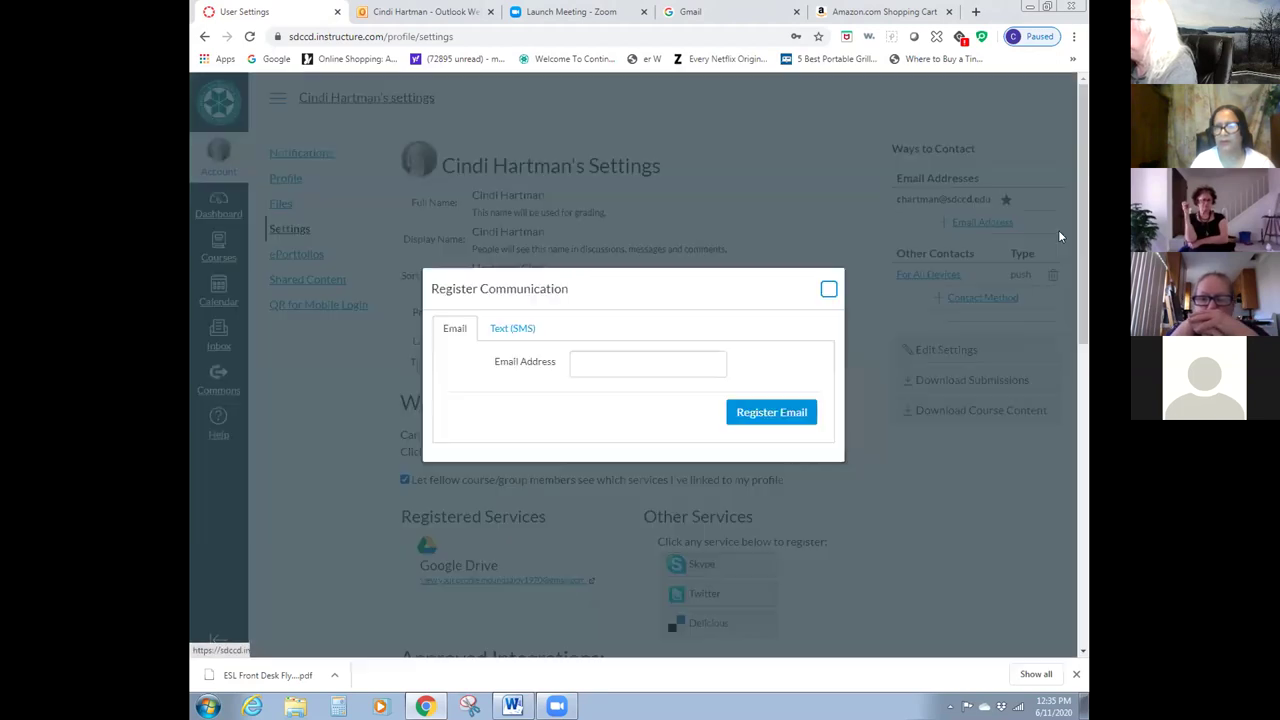
- Register the personal Gmail address as a new email contact
{"action": "left_click", "coordinate": [592, 361]}
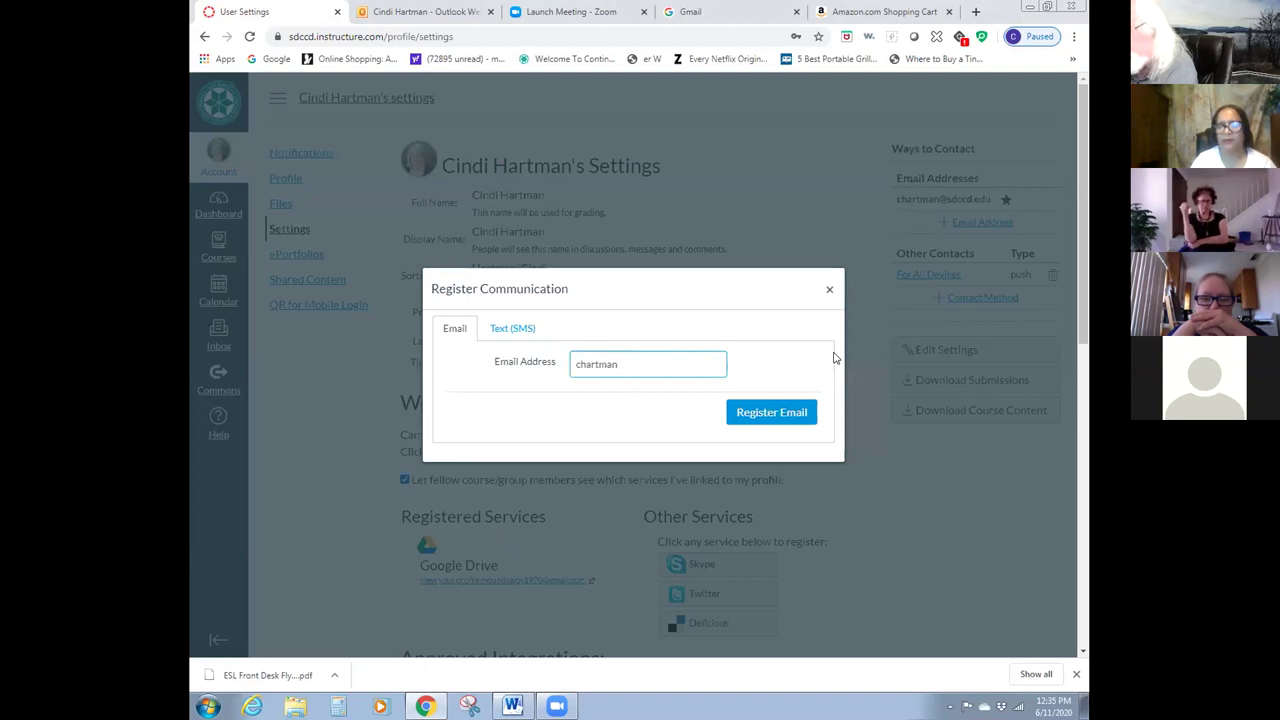
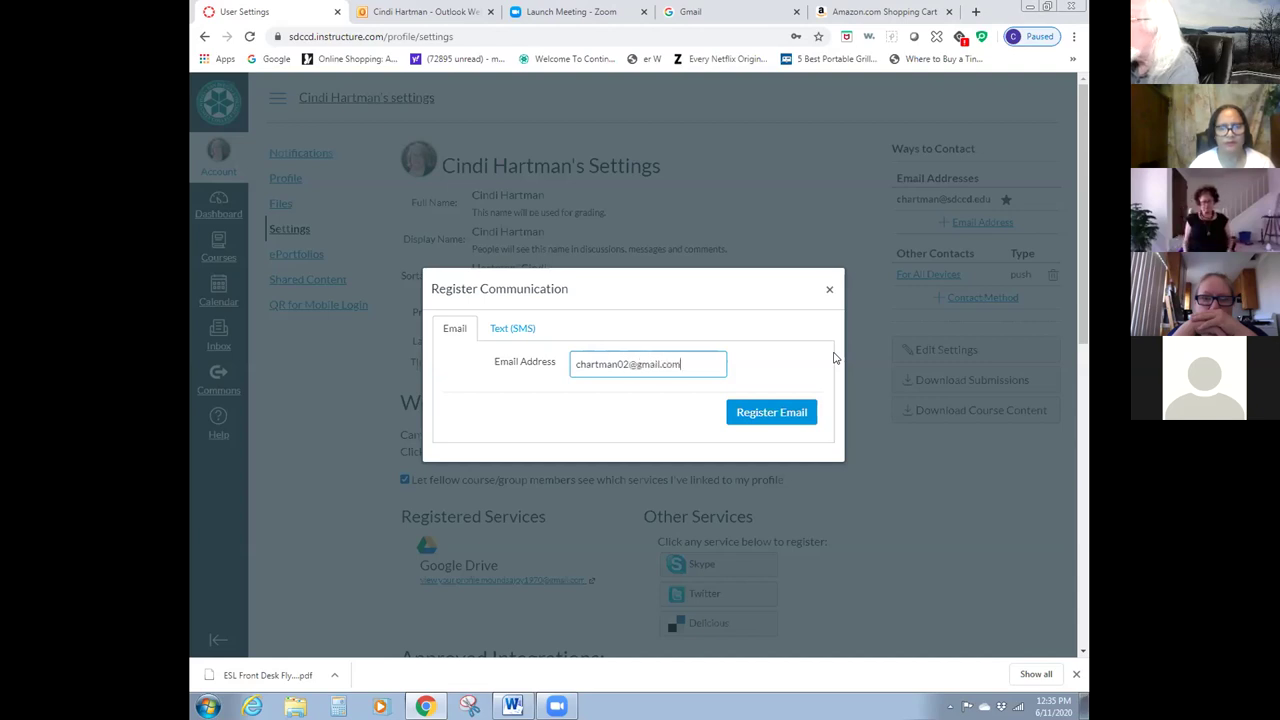
{"action": "left_click", "coordinate": [808, 416]}
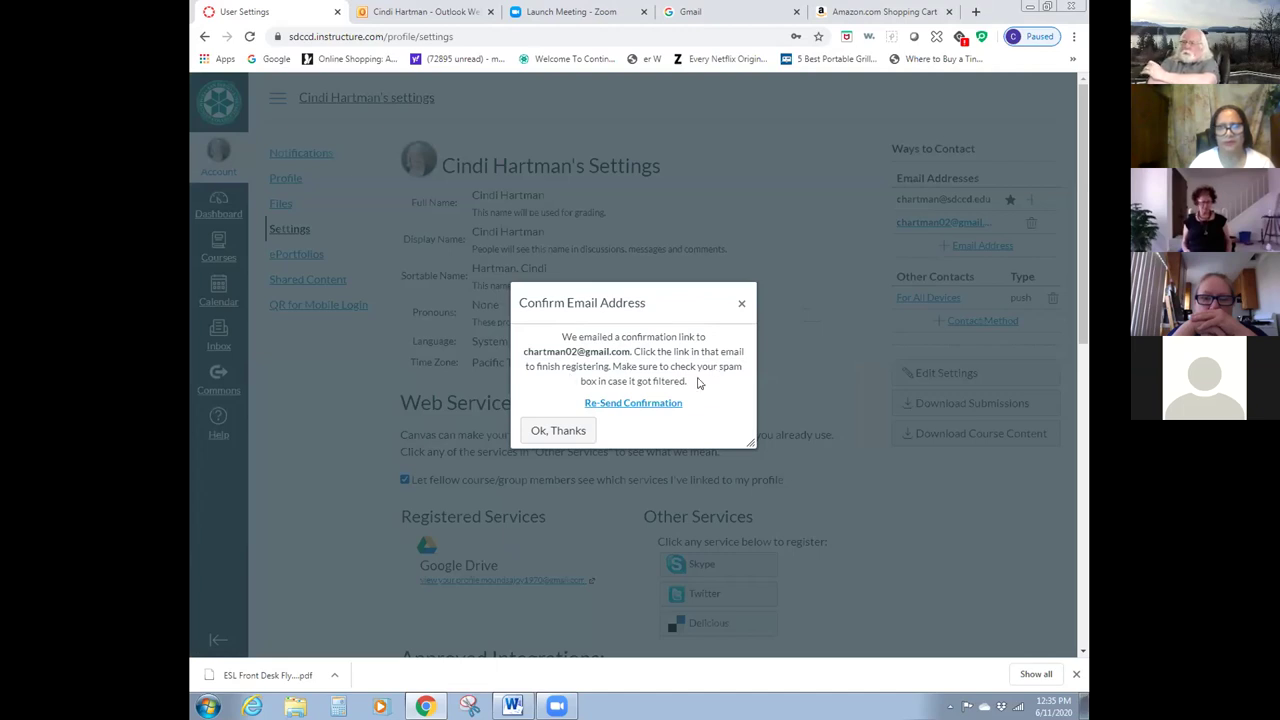
- Dismiss the Confirm Email Address notice with Ok, Thanks
{"action": "left_click", "coordinate": [568, 431]}
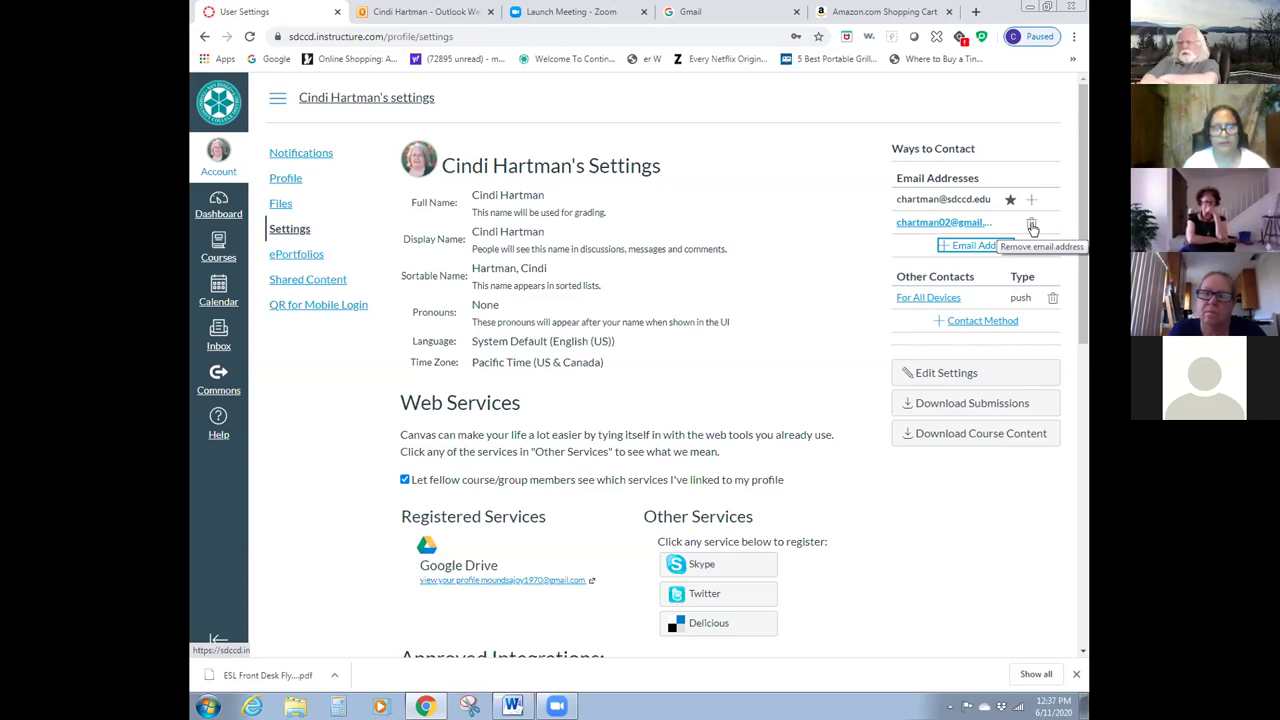
- Remove the unconfirmed Gmail address from Ways to Contact, confirming the deletion
{"action": "left_click", "coordinate": [1032, 226]}
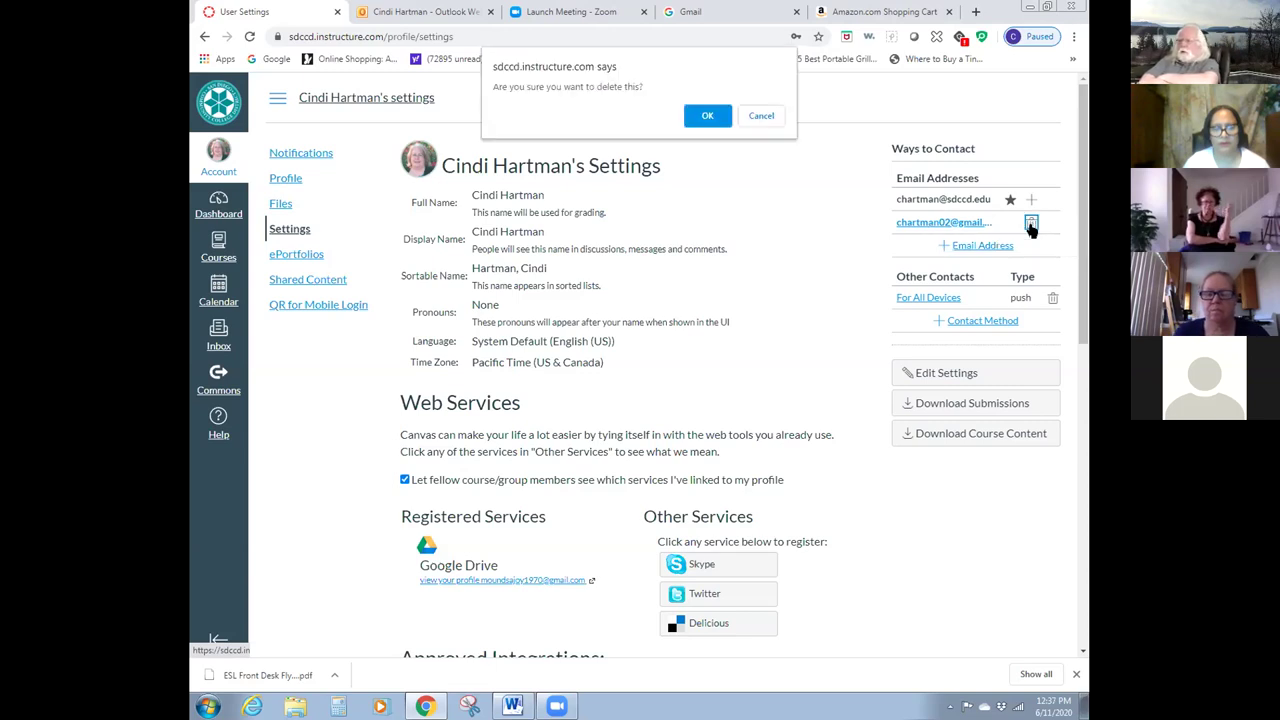
{"action": "left_click", "coordinate": [709, 115]}
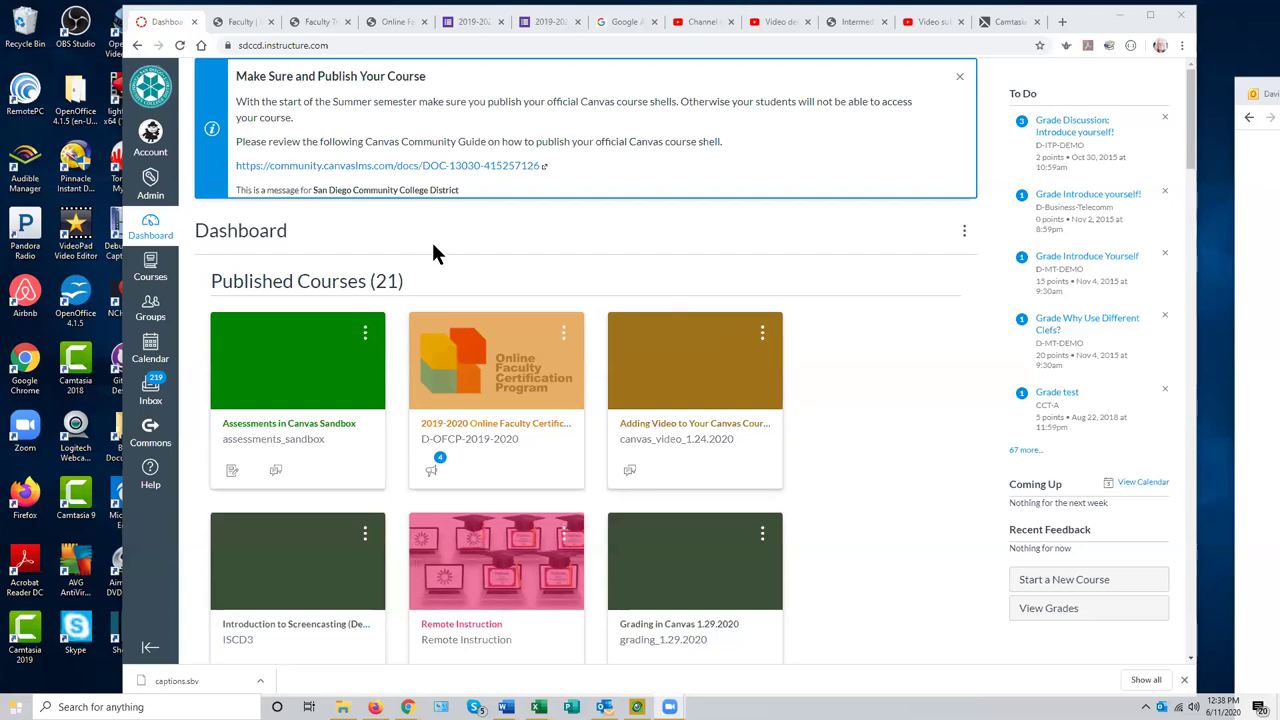
- Visit Account Settings, return to the Dashboard, then log out of Canvas
{"action": "left_click", "coordinate": [151, 136]}
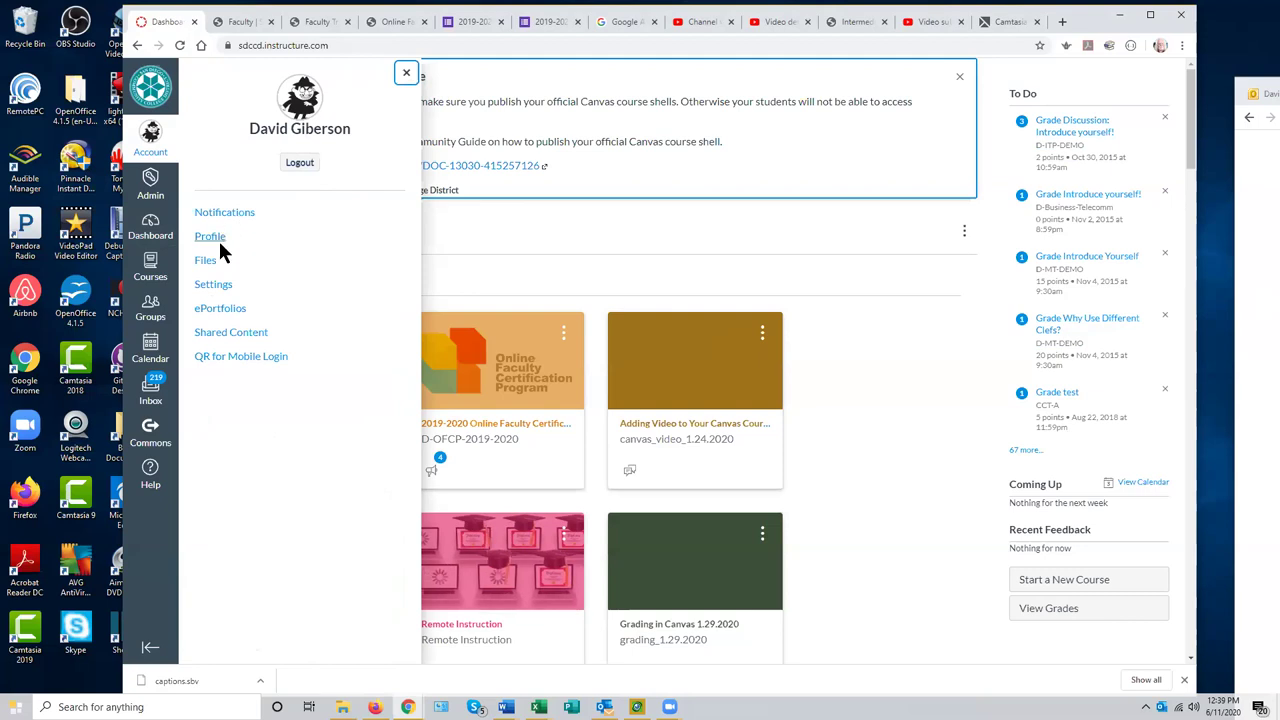
{"action": "left_click", "coordinate": [215, 290]}
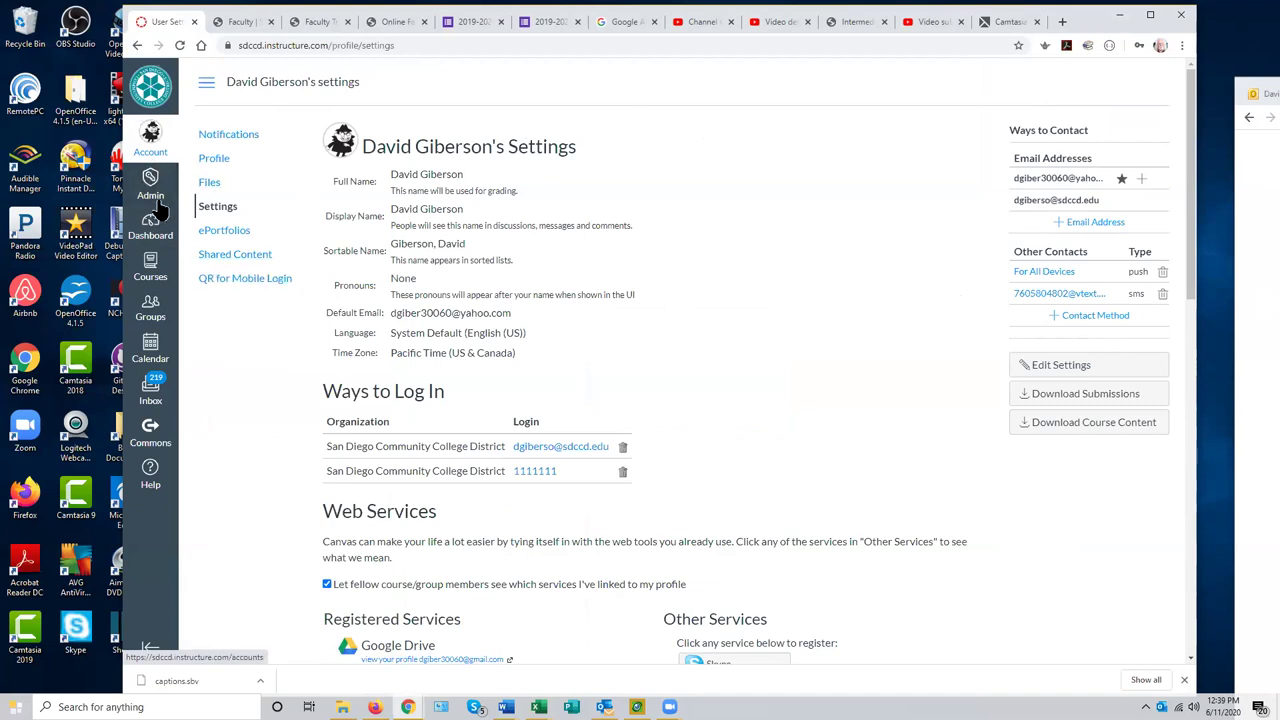
{"action": "left_click", "coordinate": [151, 228]}
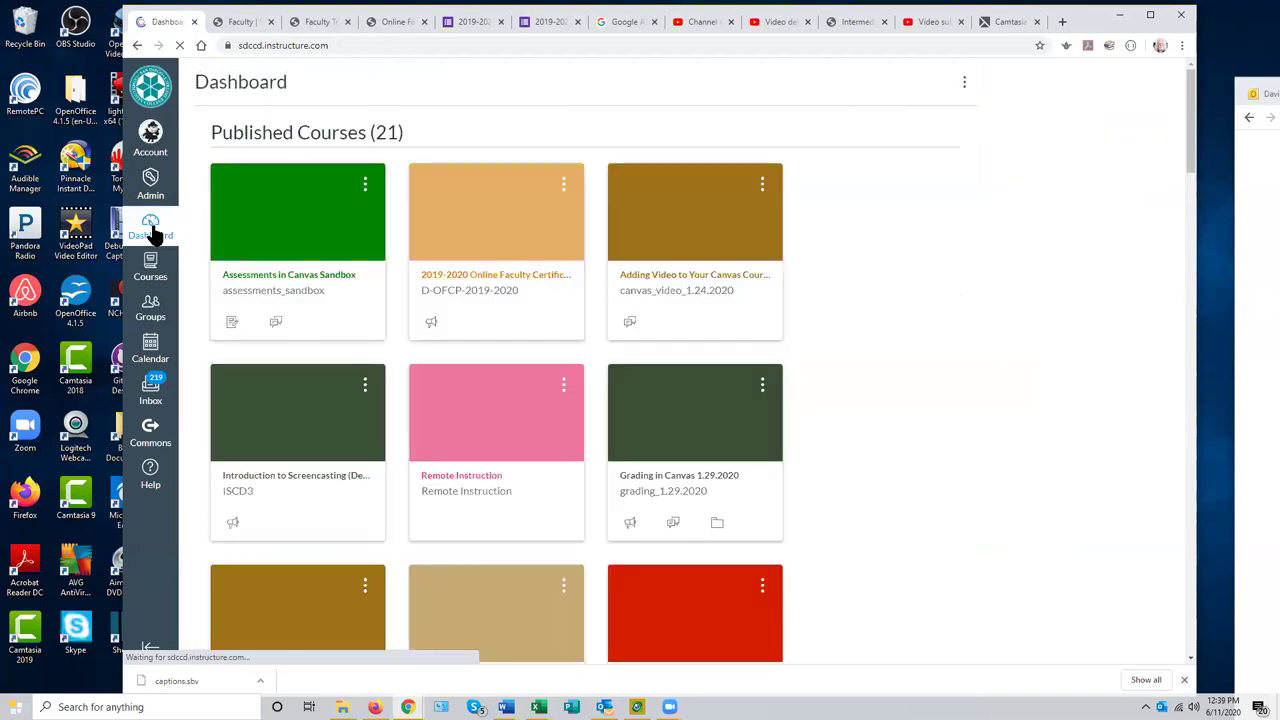
{"action": "left_click", "coordinate": [151, 137]}
{"action": "left_click", "coordinate": [300, 164]}
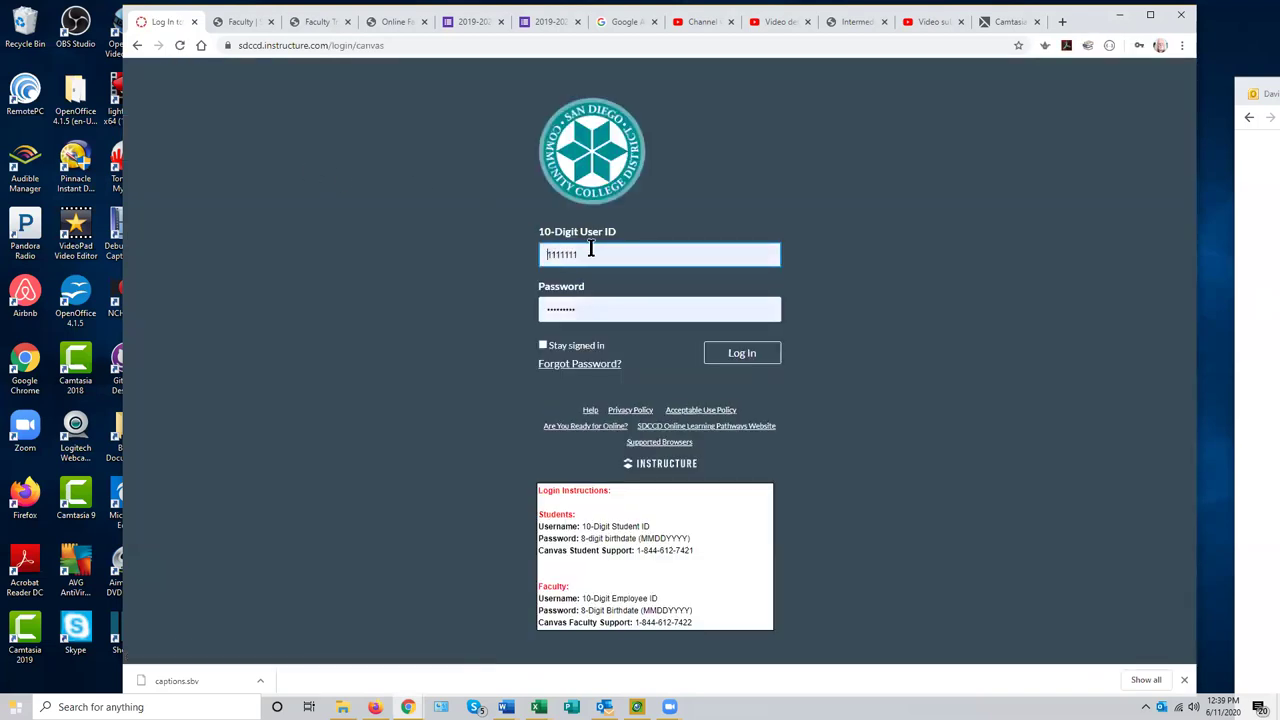
- Log in with the saved test teacher account and open the Canvas Groups Seminar 3.2.2020 course
{"action": "left_click", "coordinate": [606, 262]}
{"action": "left_click", "coordinate": [588, 443]}
{"action": "left_click", "coordinate": [744, 358]}
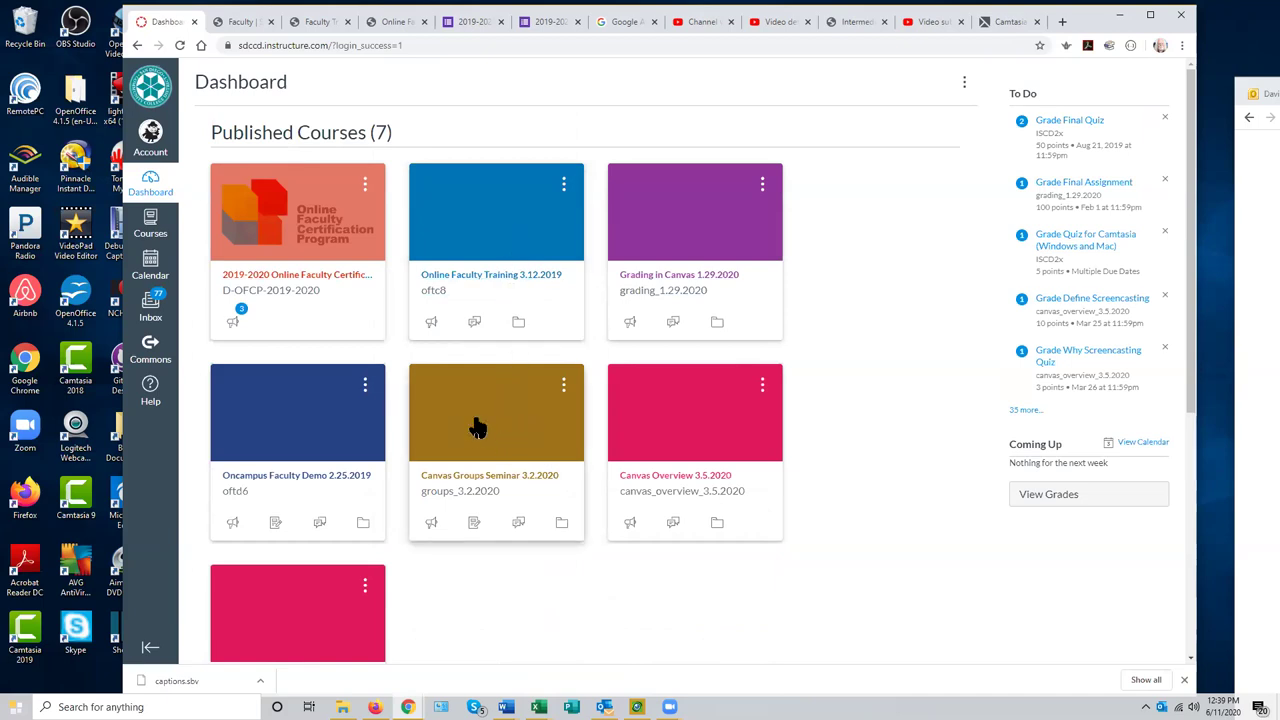
{"action": "left_click", "coordinate": [487, 456]}
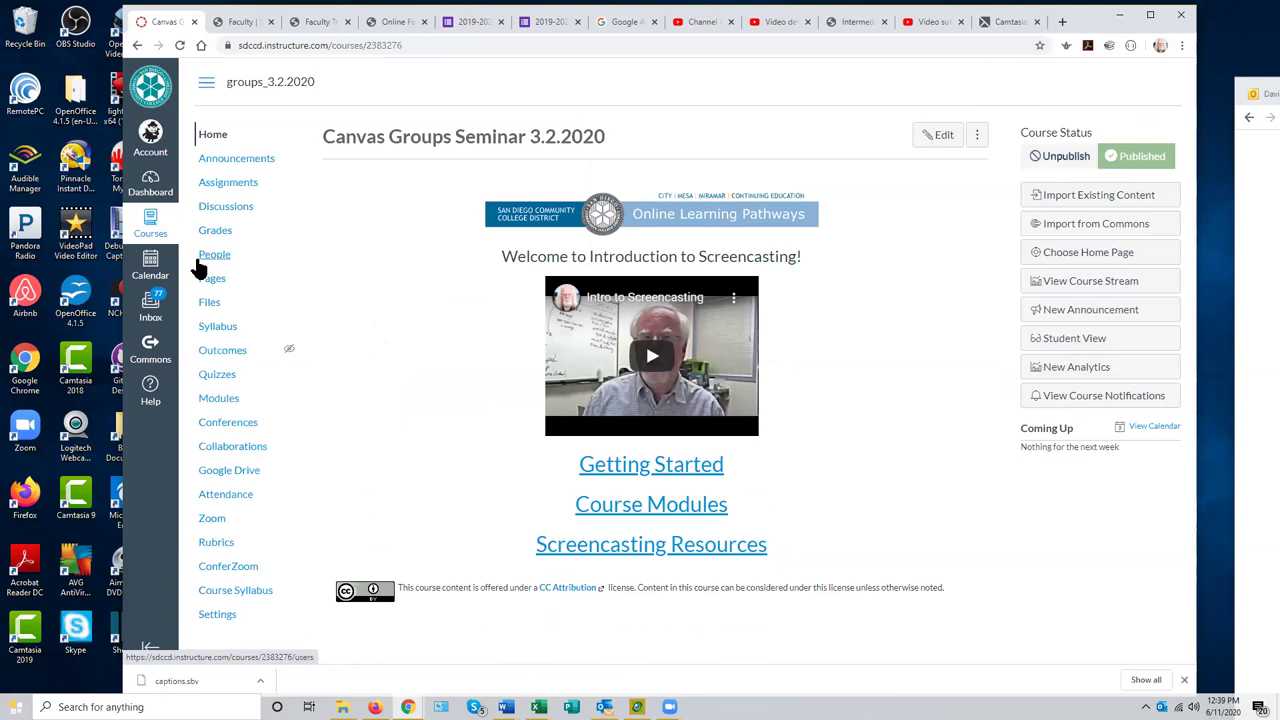
- Open the course's ConferZoom tool to show its Event Calendar
{"action": "left_click", "coordinate": [237, 573]}
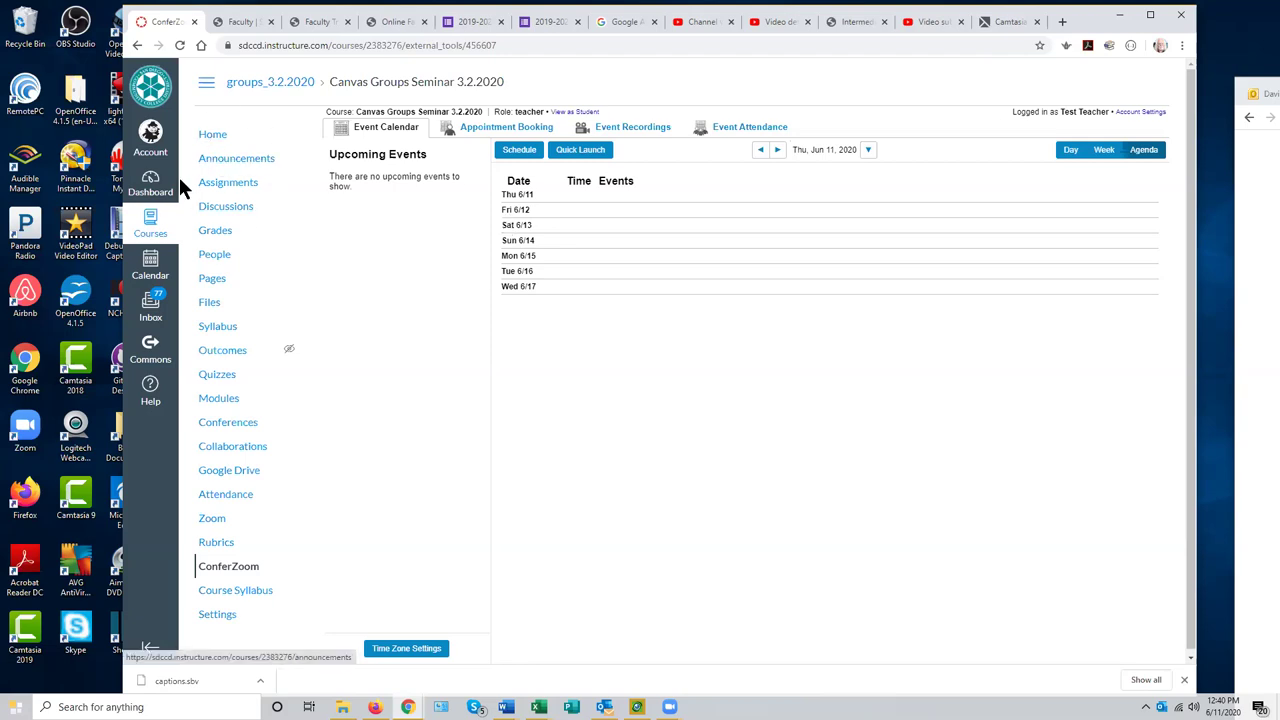
{"action": "left_click", "coordinate": [150, 138]}
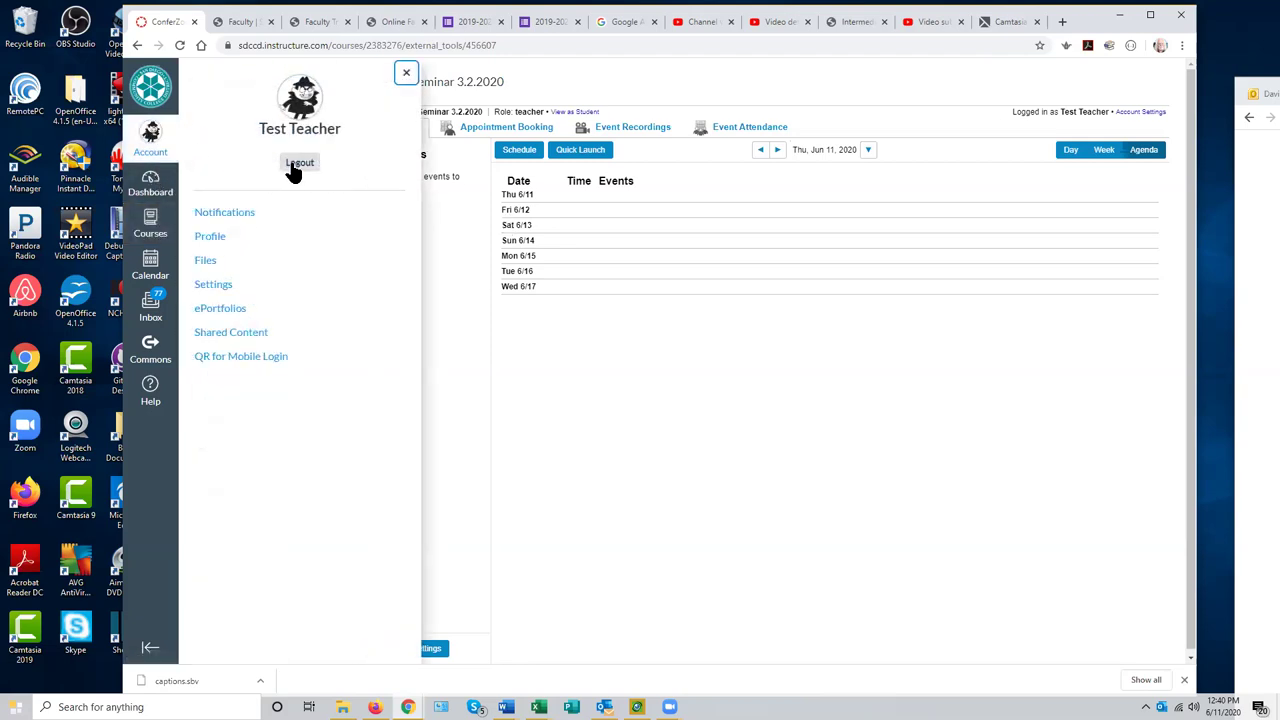
{"action": "left_click", "coordinate": [213, 285]}
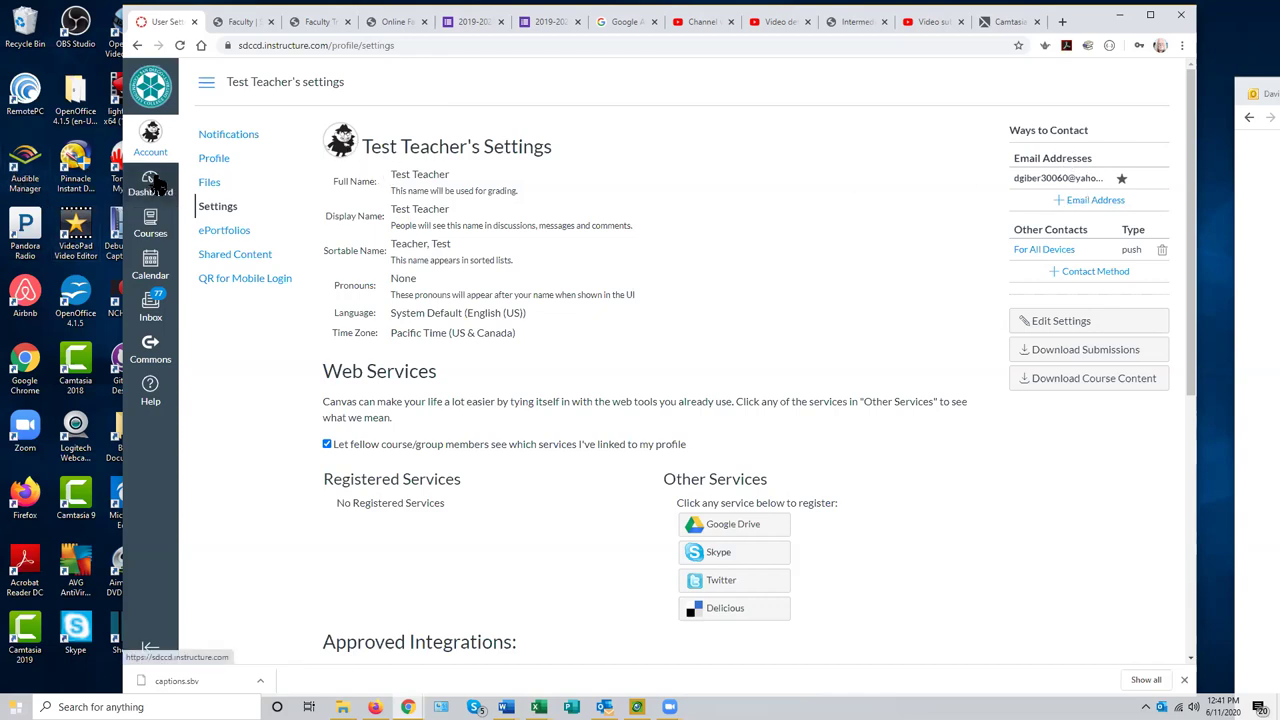
- Log out of the test account, log in with the other saved account, and open its settings
{"action": "left_click", "coordinate": [150, 135]}
{"action": "left_click", "coordinate": [300, 165]}
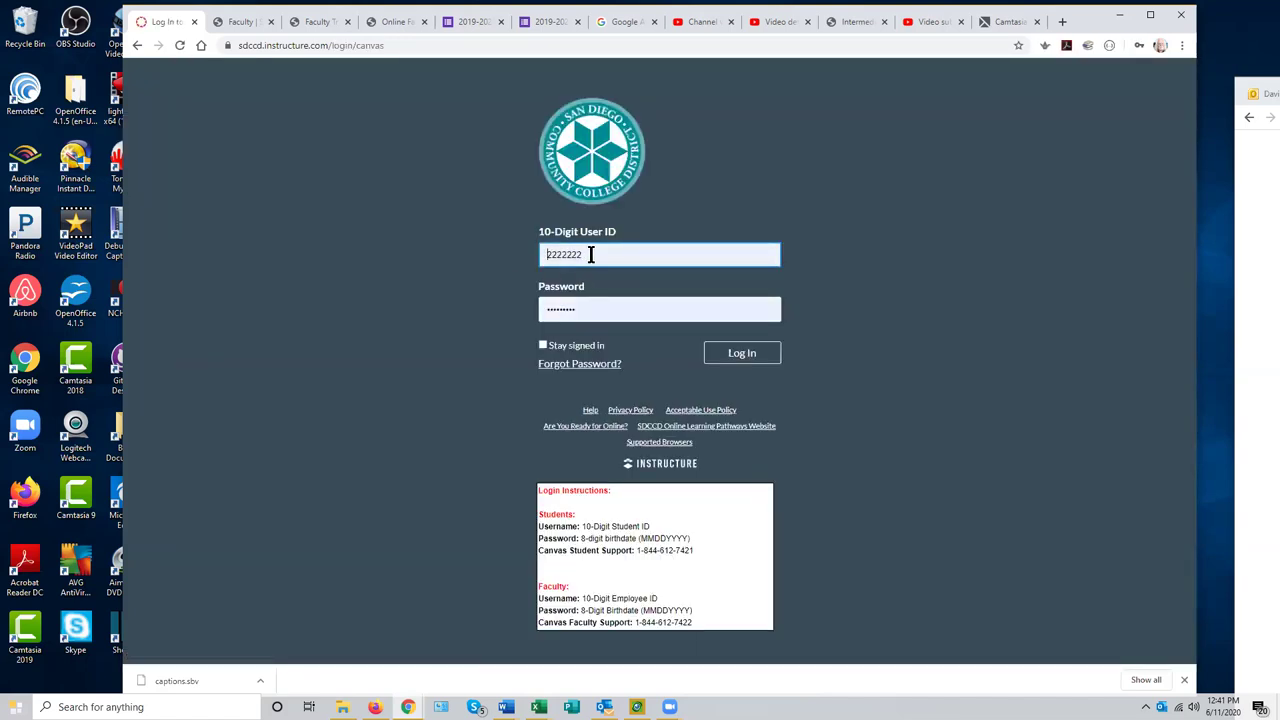
{"action": "left_click", "coordinate": [590, 254]}
{"action": "left_click", "coordinate": [588, 443]}
{"action": "left_click", "coordinate": [764, 357]}
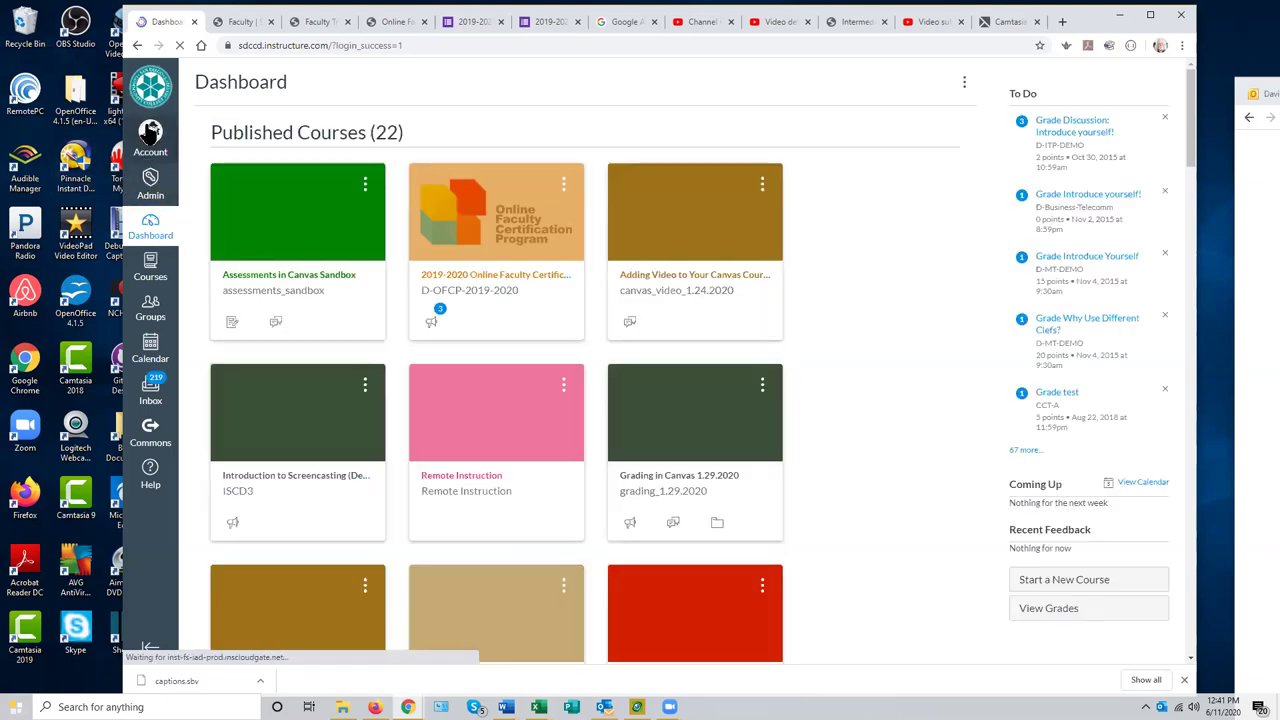
{"action": "left_click", "coordinate": [150, 133]}
{"action": "left_click", "coordinate": [226, 287]}
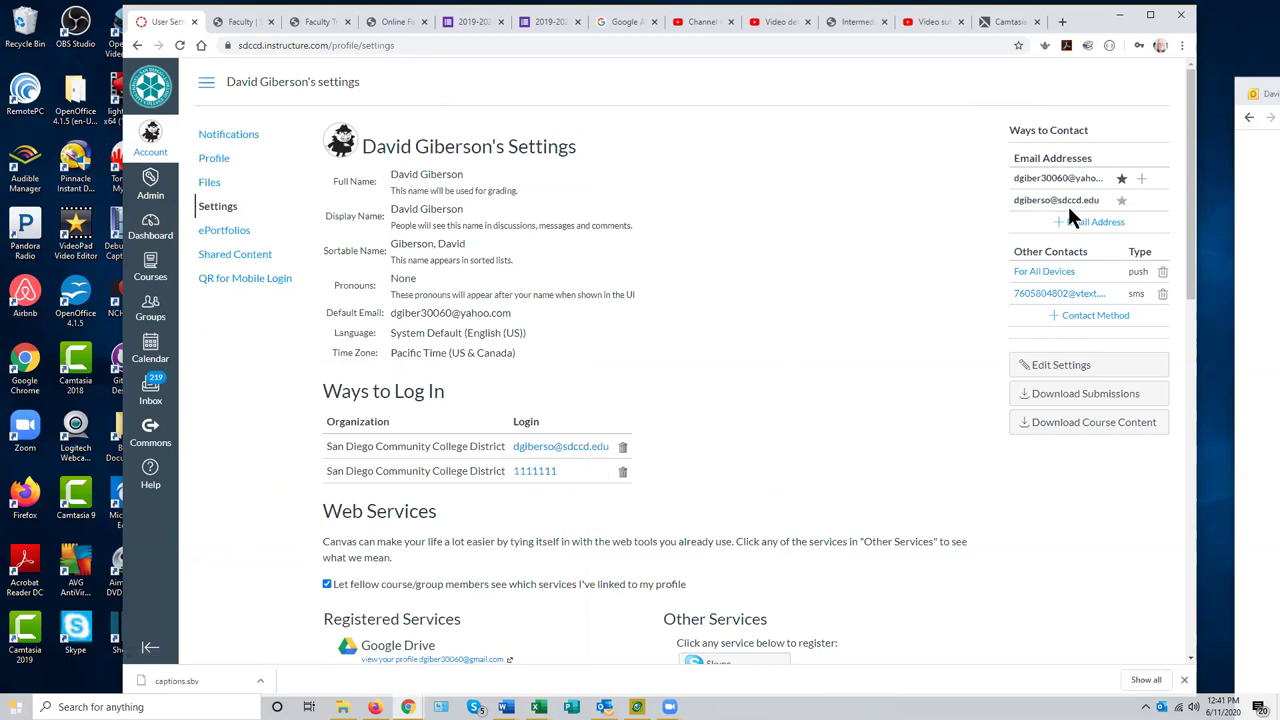
{"action": "left_click", "coordinate": [1121, 201]}
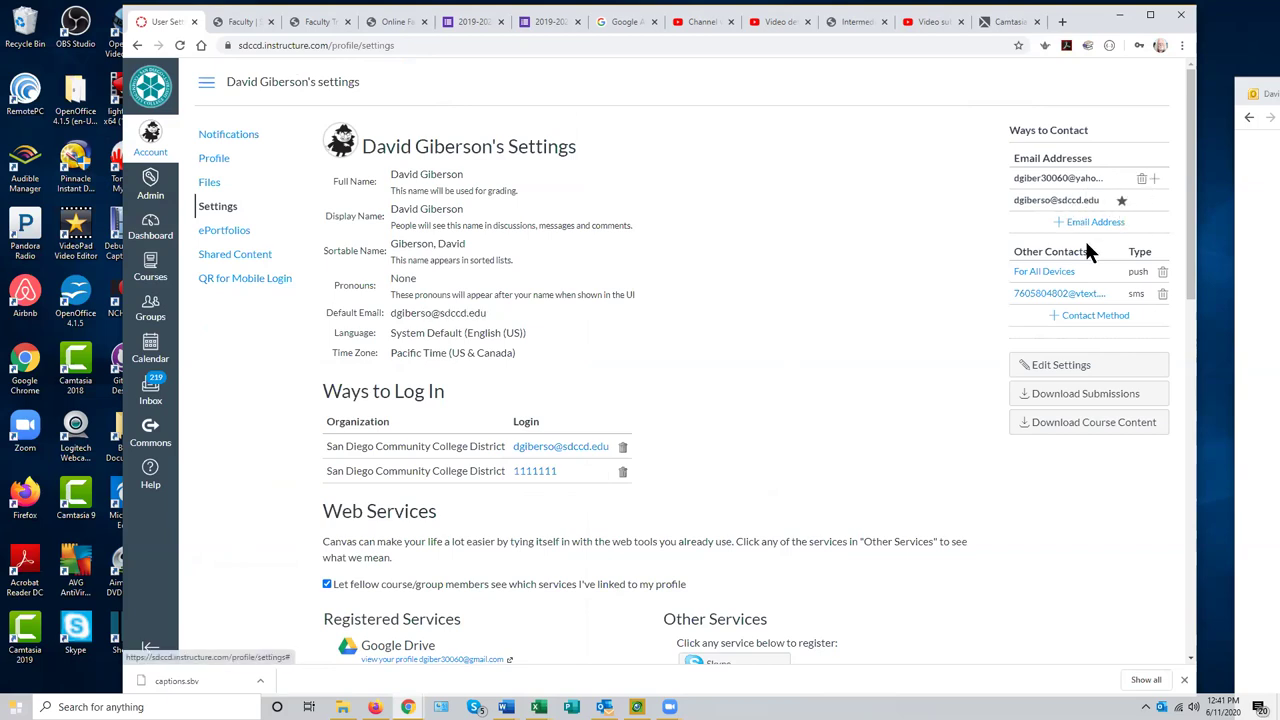
{"action": "left_click", "coordinate": [1121, 179]}
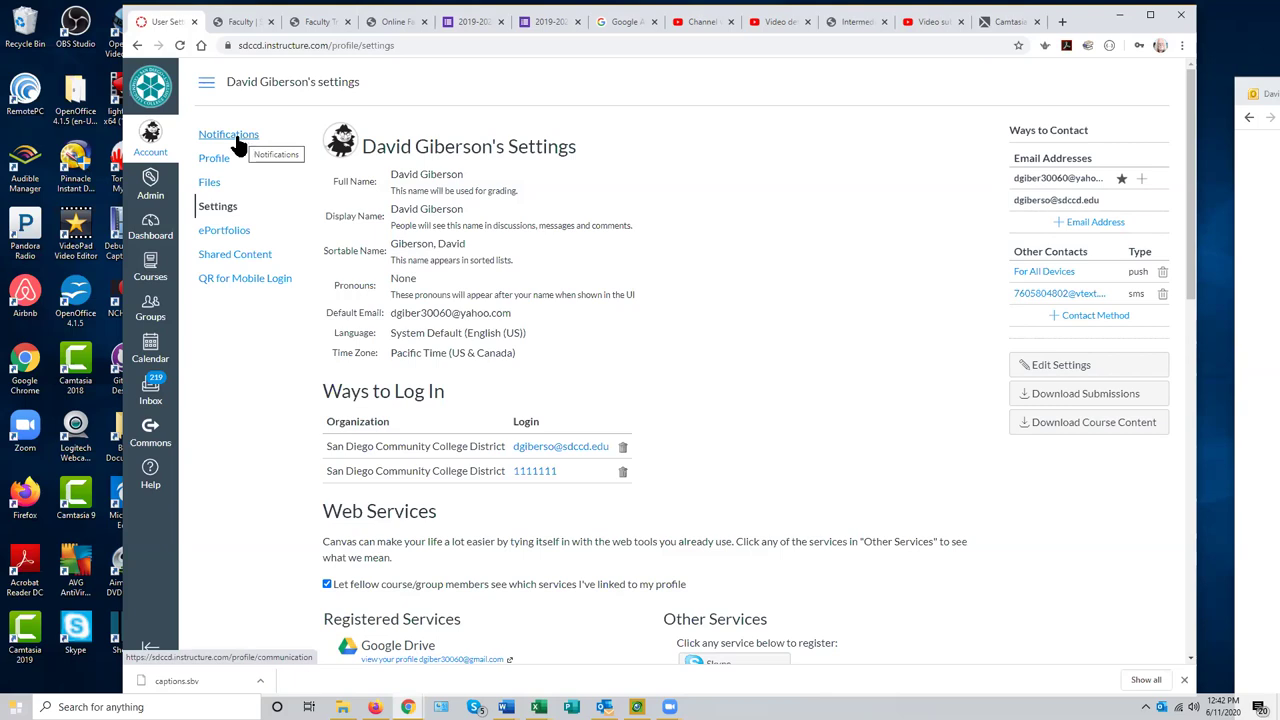
- Review Notification Preferences for both email addresses, push notifications and the cell number
{"action": "left_click", "coordinate": [237, 141]}
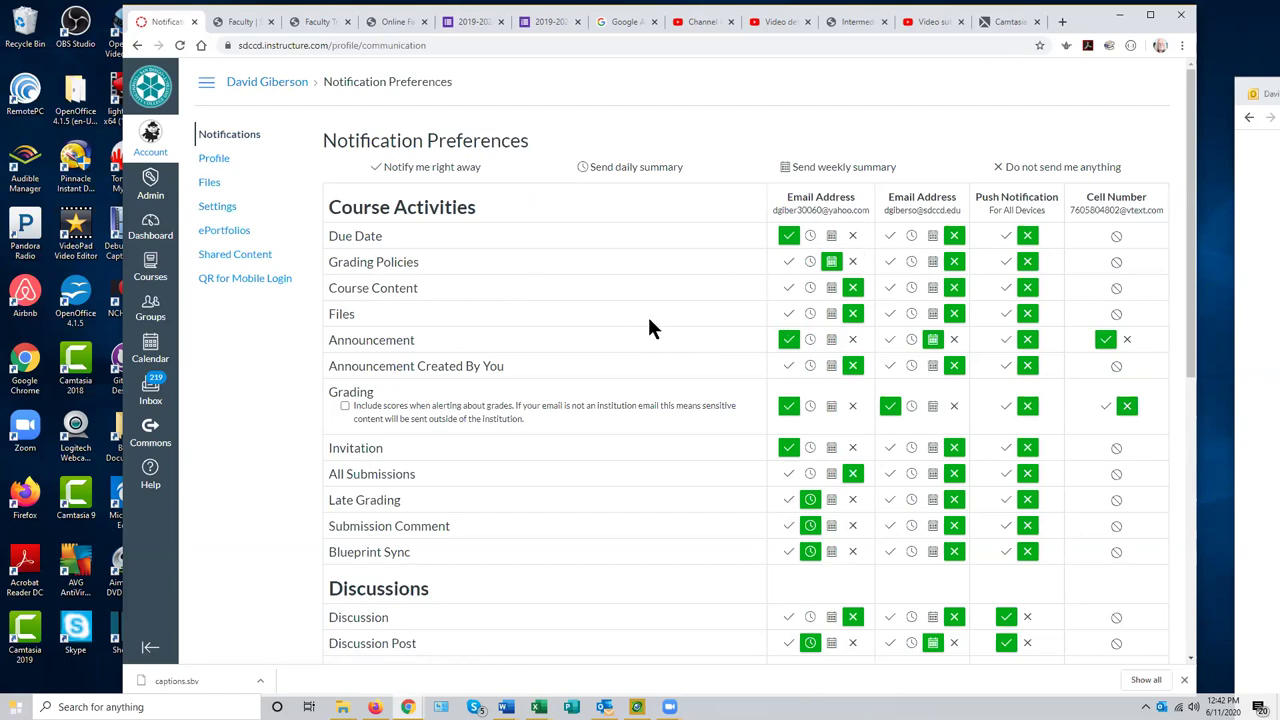
{"action": "scroll", "coordinate": [603, 437], "scroll_direction": "down", "scroll_amount": 3}
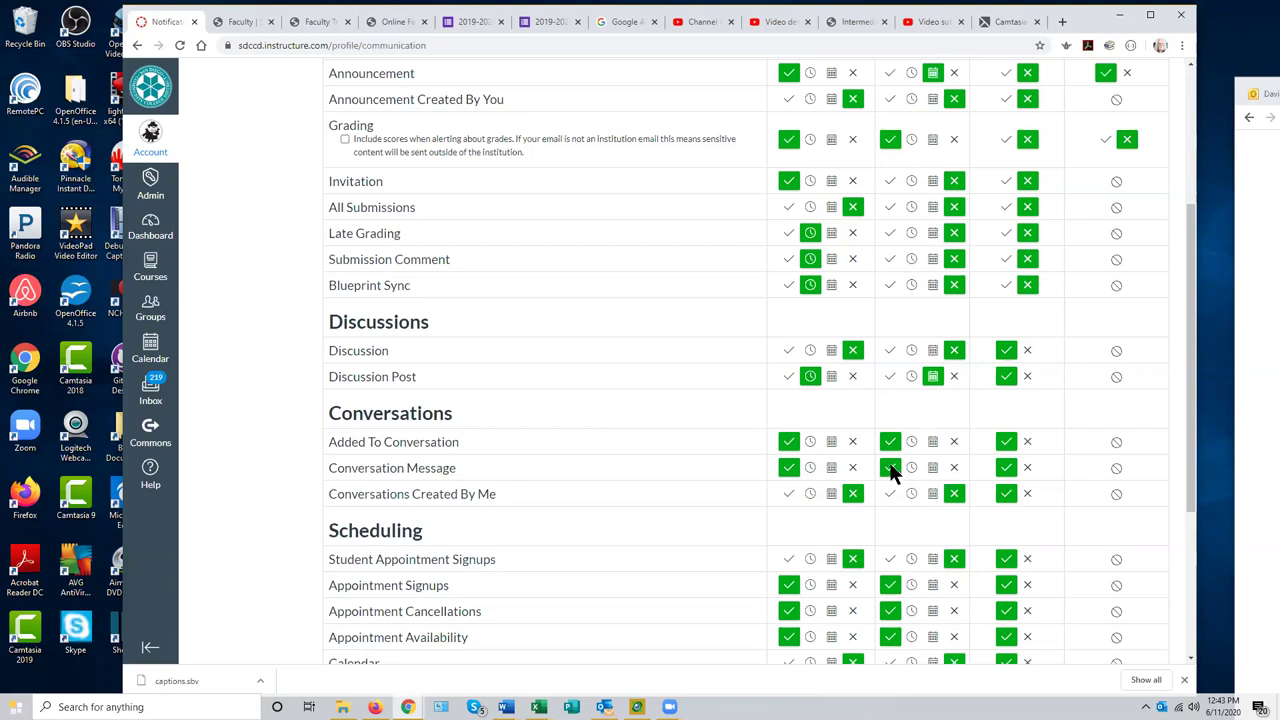
{"action": "scroll", "coordinate": [894, 470], "scroll_direction": "up", "scroll_amount": 3}
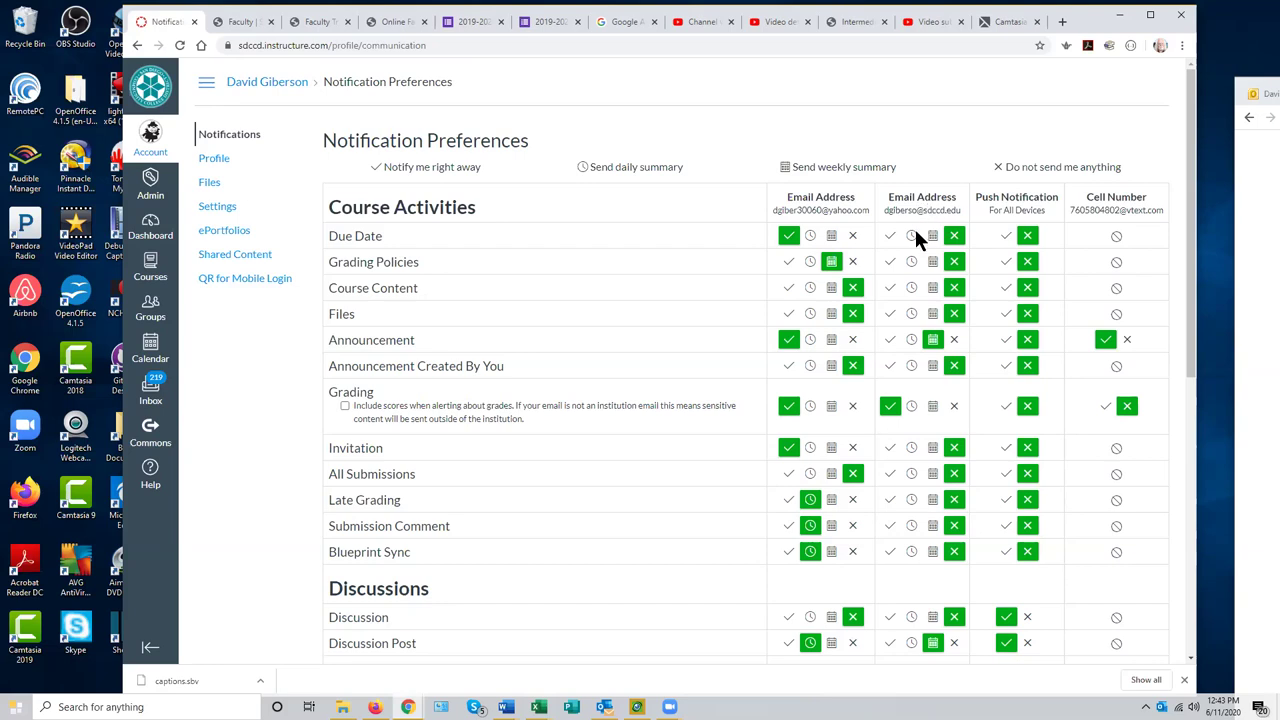
- Turn off Conversation Message notifications for the school email address
{"action": "scroll", "coordinate": [915, 228], "scroll_direction": "down", "scroll_amount": 2}
{"action": "scroll", "coordinate": [917, 230], "scroll_direction": "down", "scroll_amount": 3}
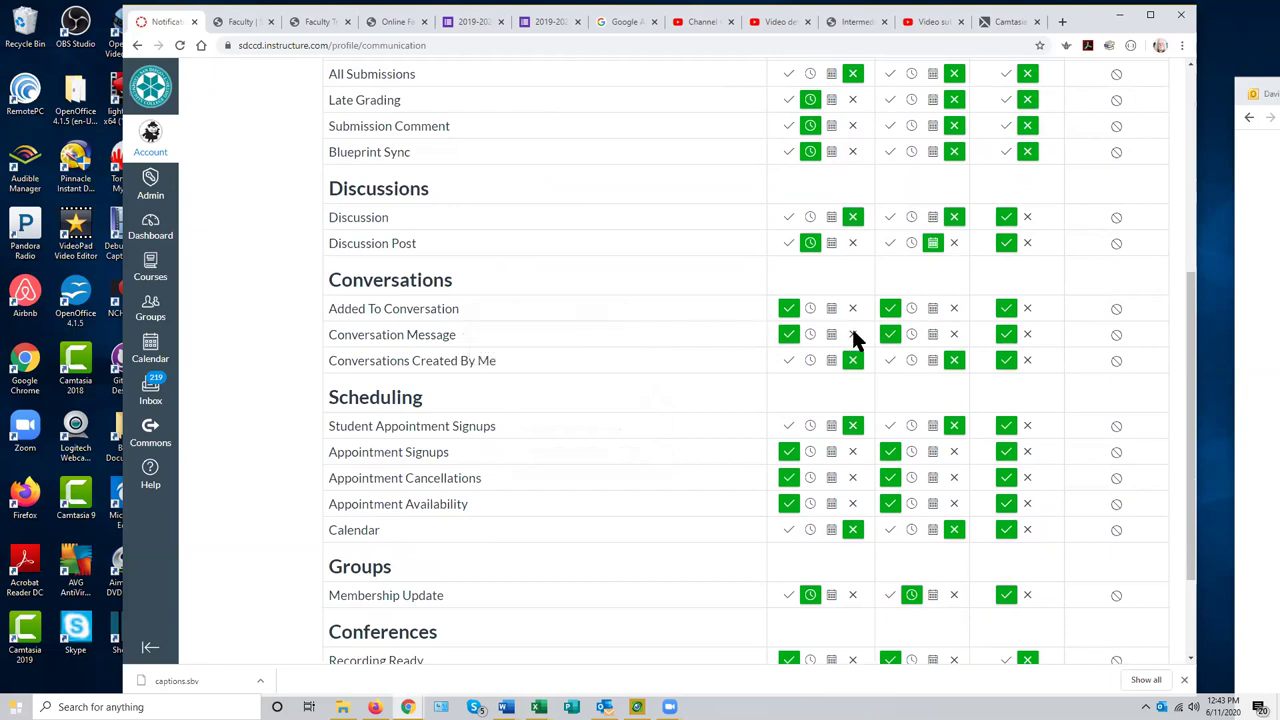
{"action": "left_click", "coordinate": [954, 334]}
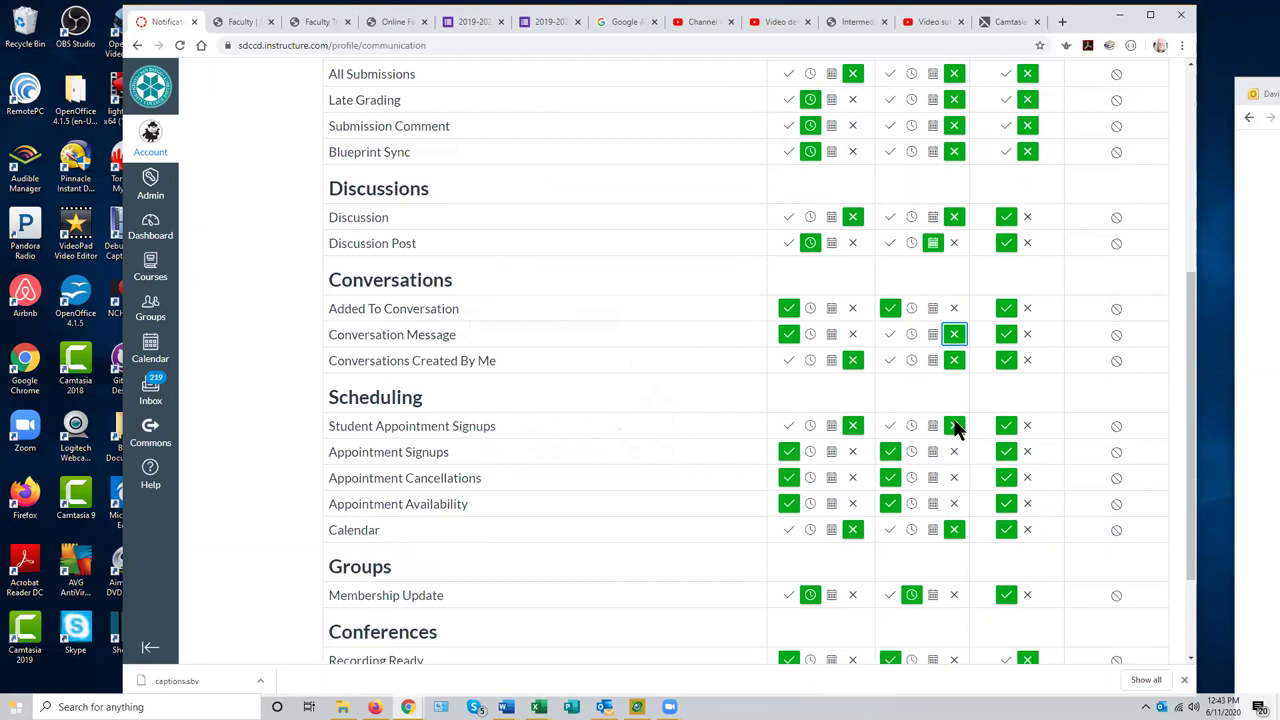
{"action": "scroll", "coordinate": [950, 422], "scroll_direction": "up", "scroll_amount": 5}
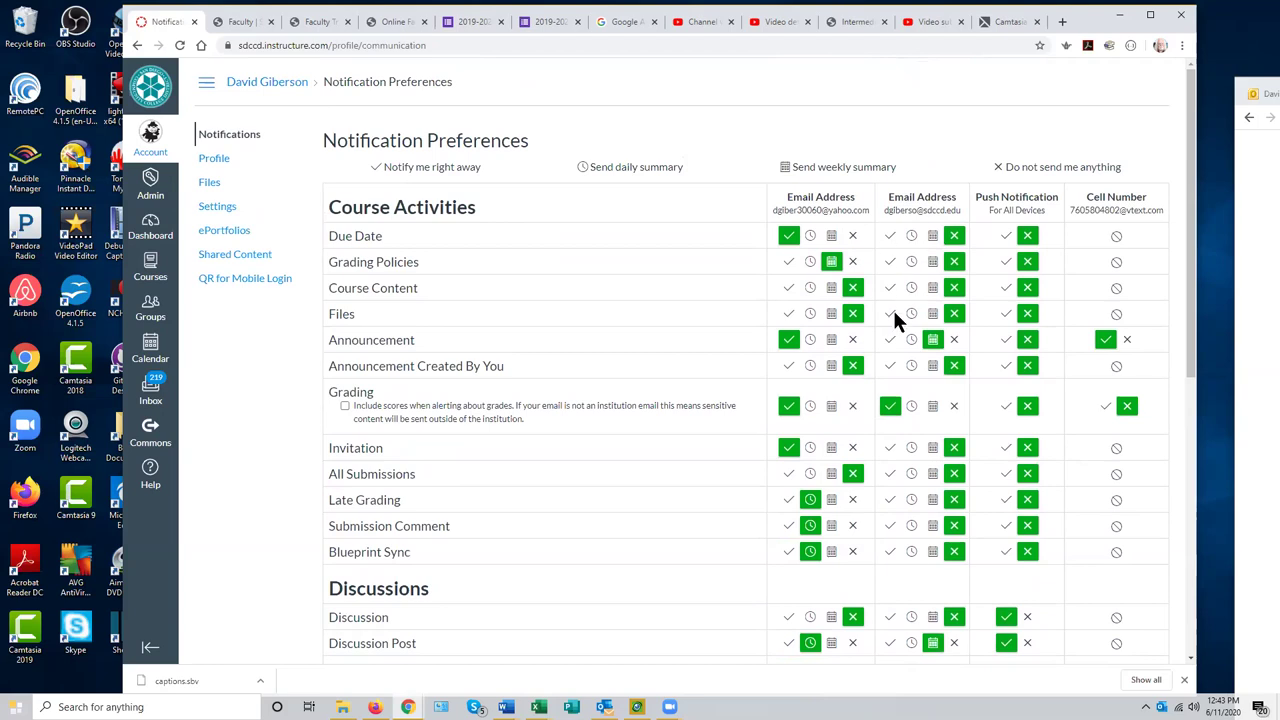
{"action": "scroll", "coordinate": [895, 320], "scroll_direction": "down", "scroll_amount": 5}
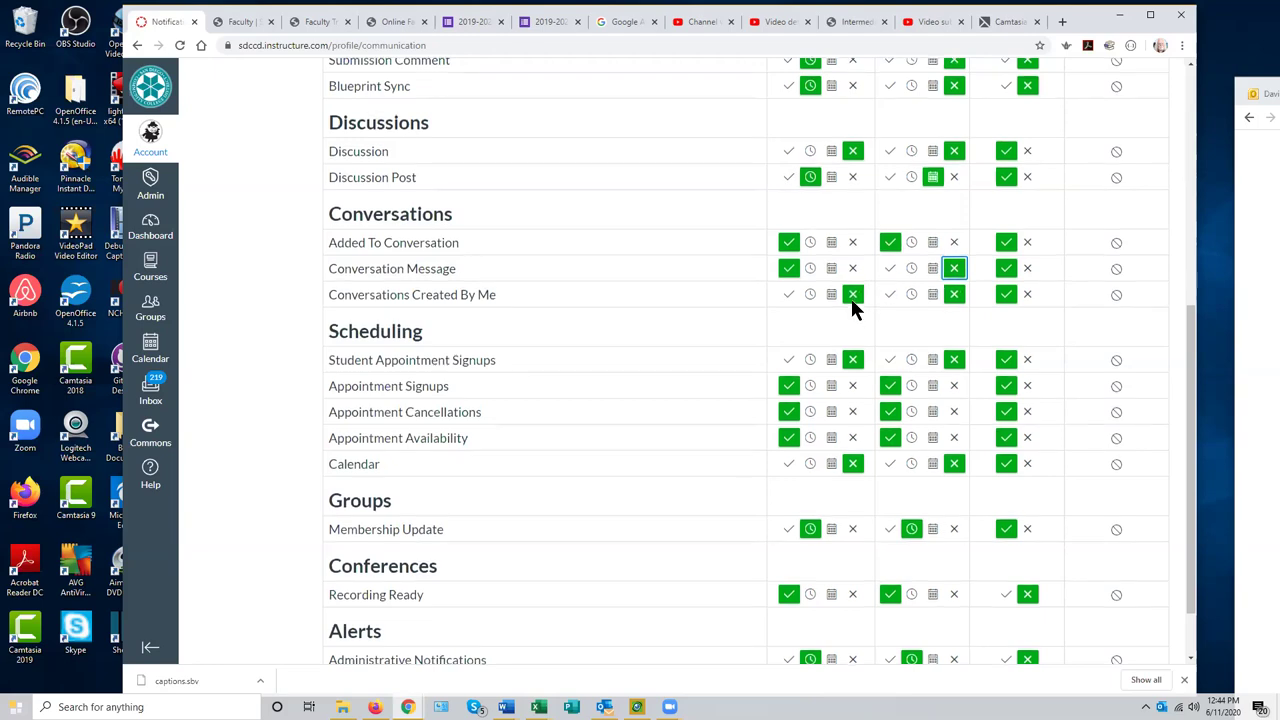
{"action": "scroll", "coordinate": [851, 298], "scroll_direction": "up", "scroll_amount": 5}
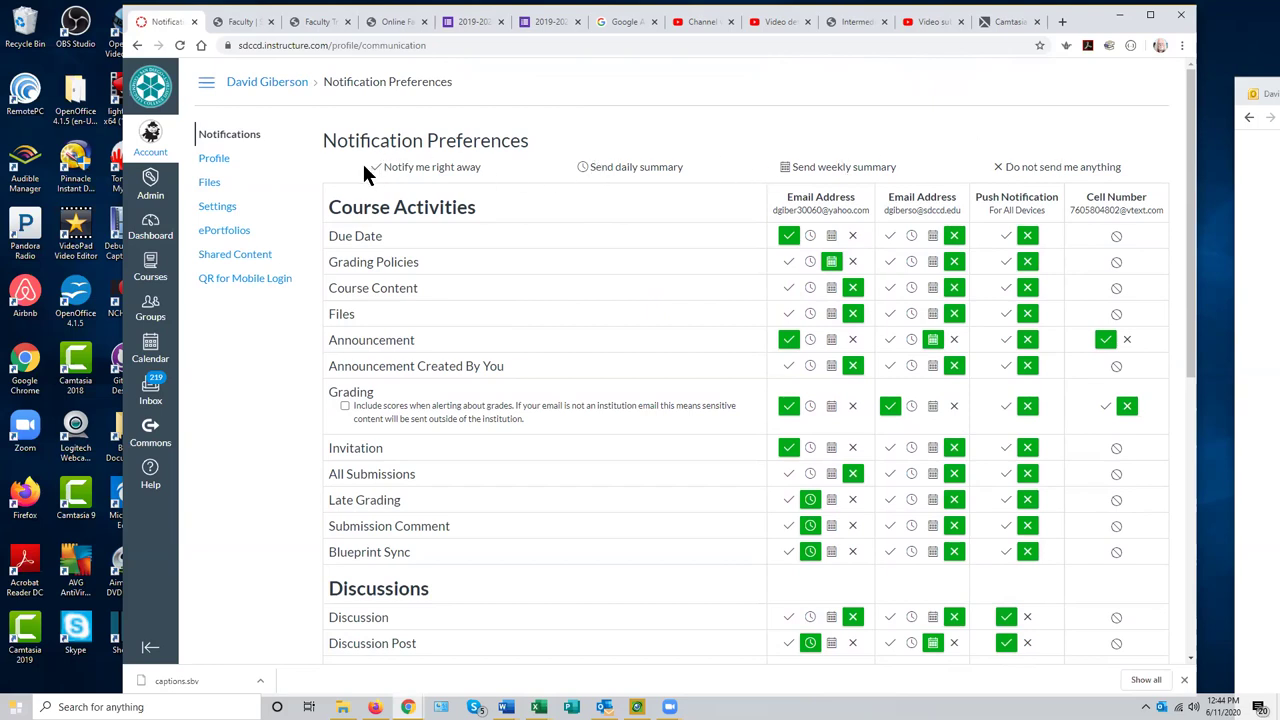
{"action": "left_click_drag", "start_coordinate": [604, 167], "coordinate": [896, 167]}
{"action": "left_click", "coordinate": [915, 154]}
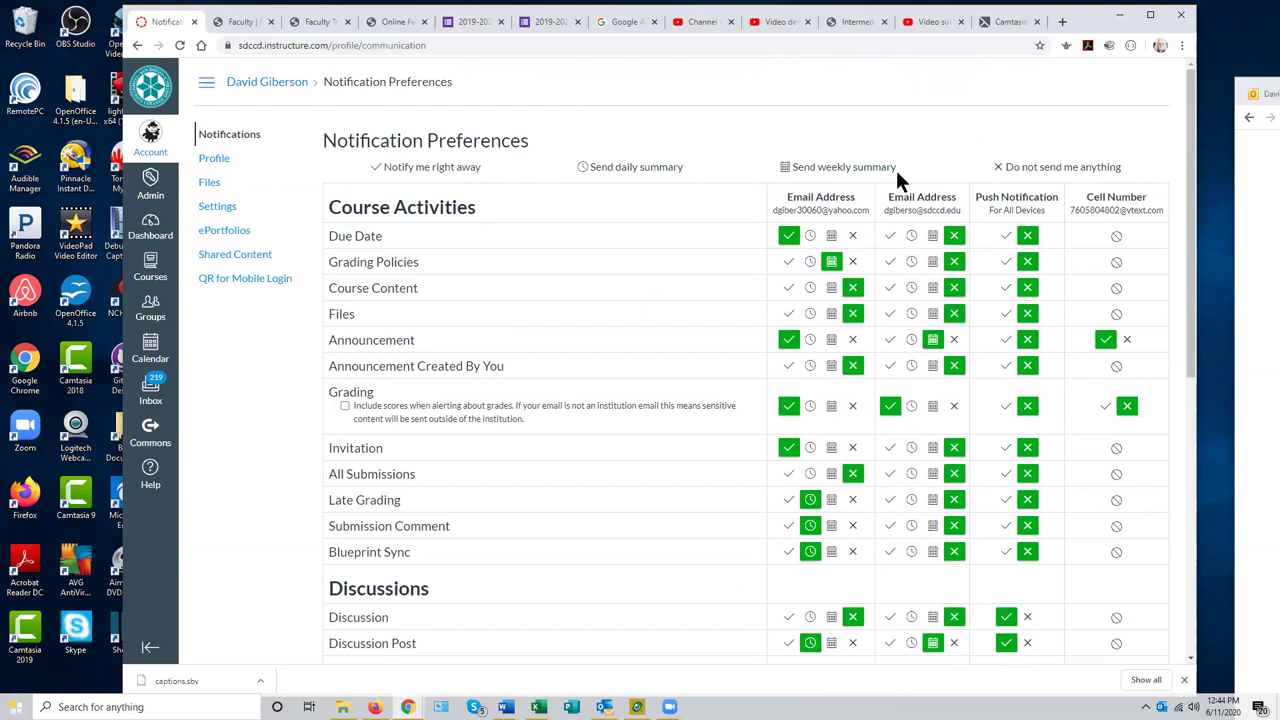
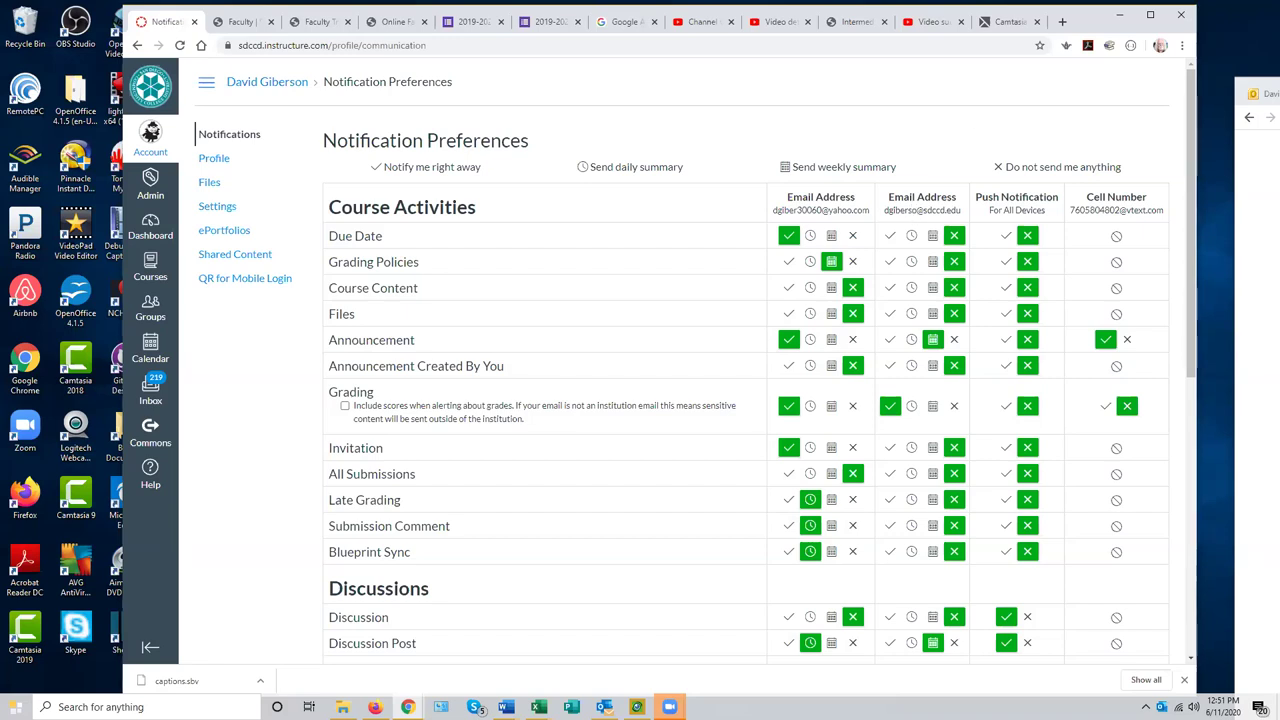
- Switch from the Canvas notification preferences to the Zoom meeting's participant gallery with Alt+Tab
{"action": "key", "text": "alt+Tab"}
{"action": "mouse_move", "coordinate": [543, 306]}
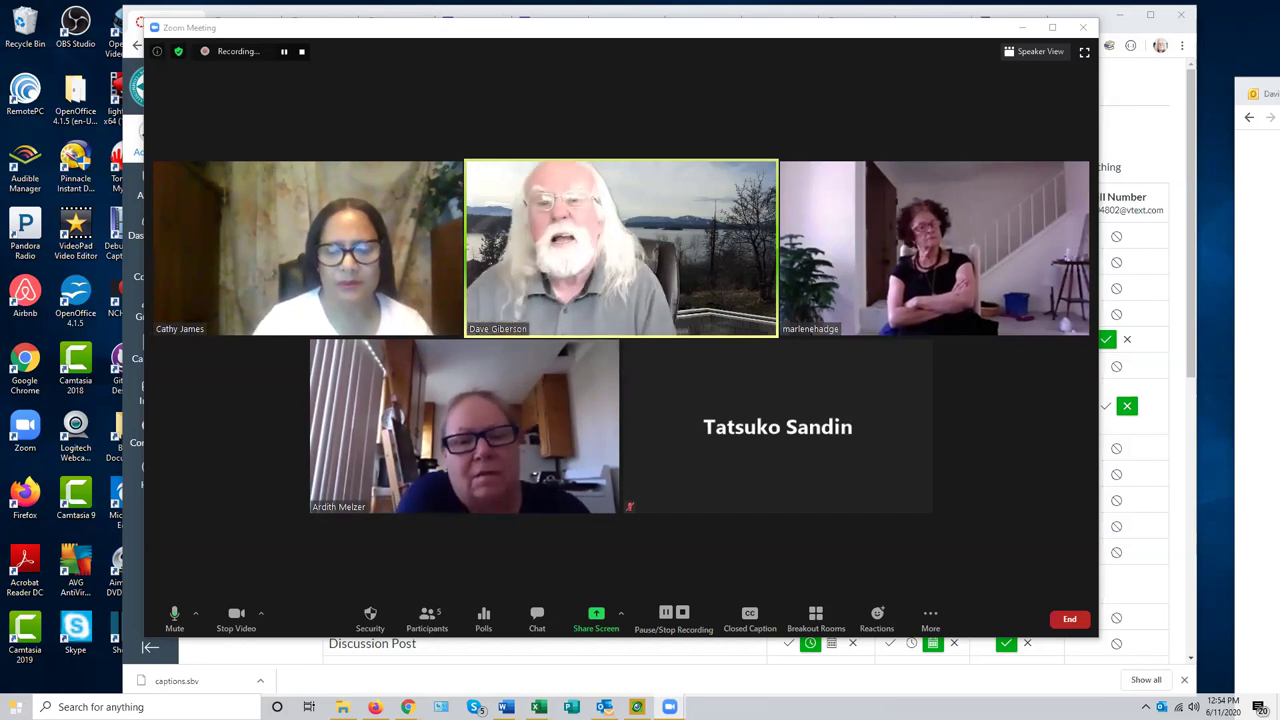
- Check the meeting's information, then drag the Zoom window to the right edge to reveal Canvas
{"action": "left_click", "coordinate": [157, 54]}
{"action": "left_click", "coordinate": [157, 54]}
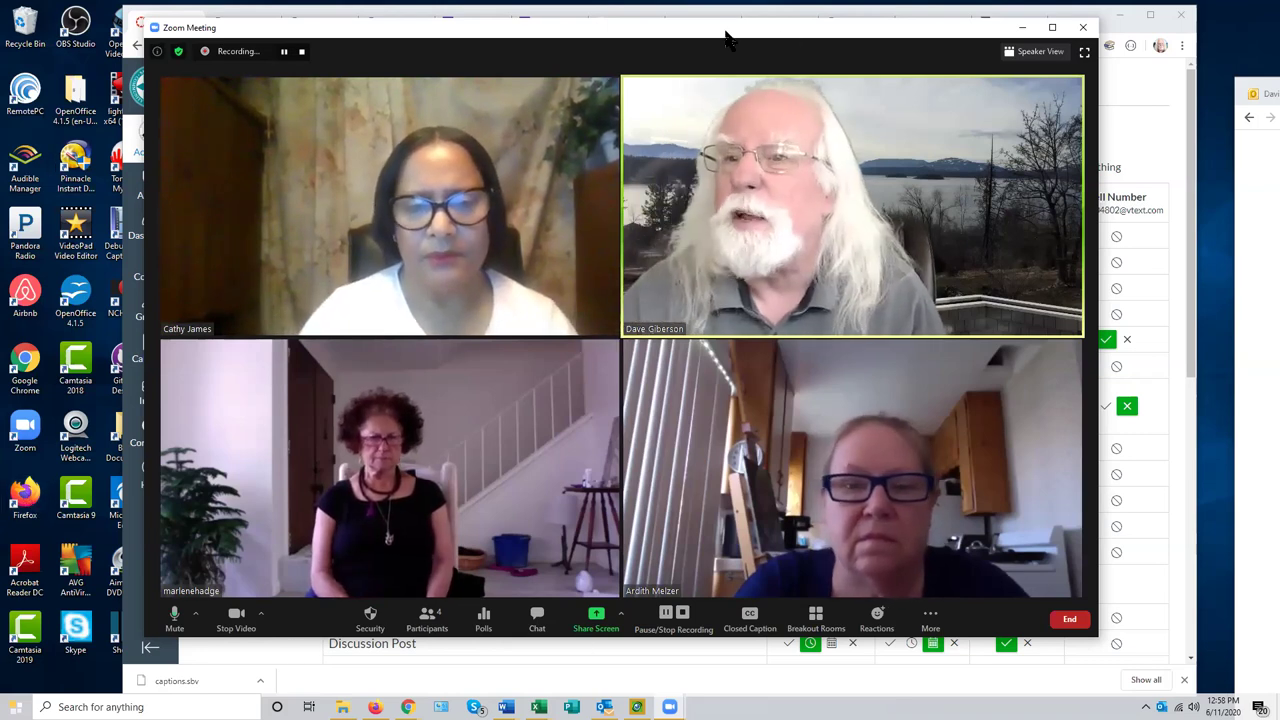
{"action": "left_click_drag", "start_coordinate": [727, 38], "coordinate": [1279, 21]}
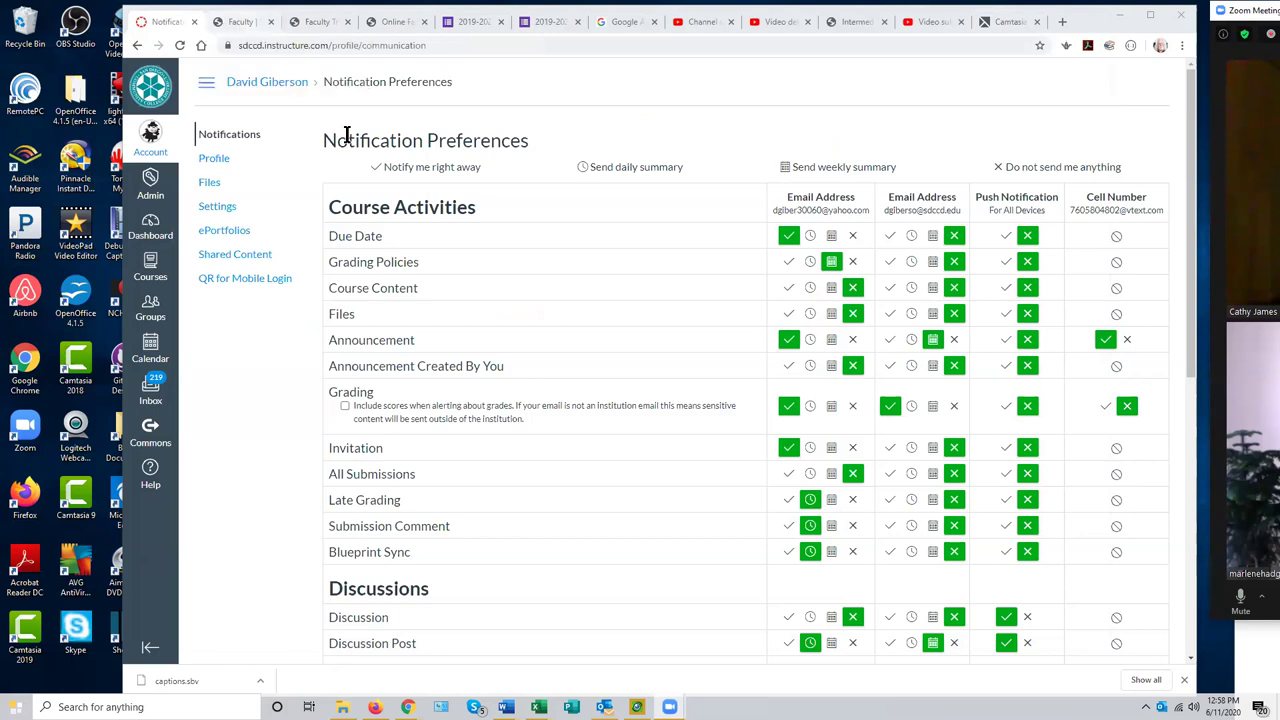
- In a new Chrome tab, enter the address sdccdolvid.org
{"action": "left_click", "coordinate": [1062, 21]}
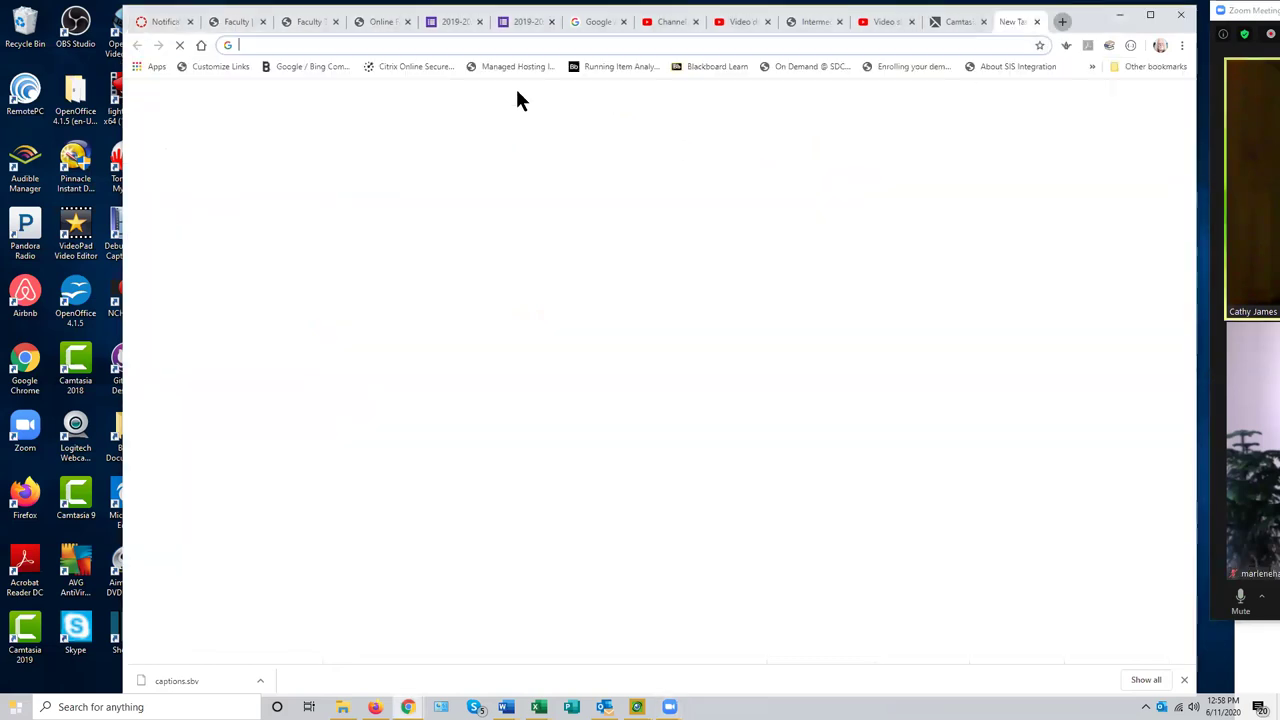
{"action": "left_click", "coordinate": [289, 46]}
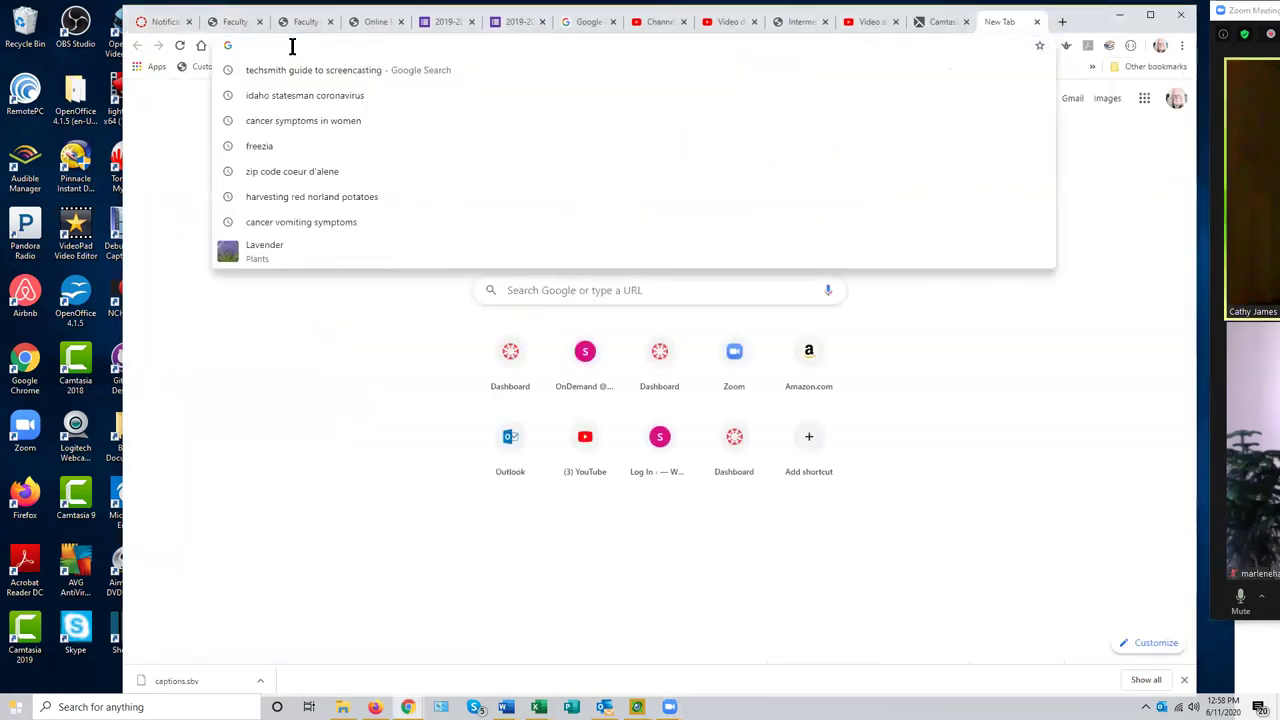
{"action": "type", "text": "sdccd"}
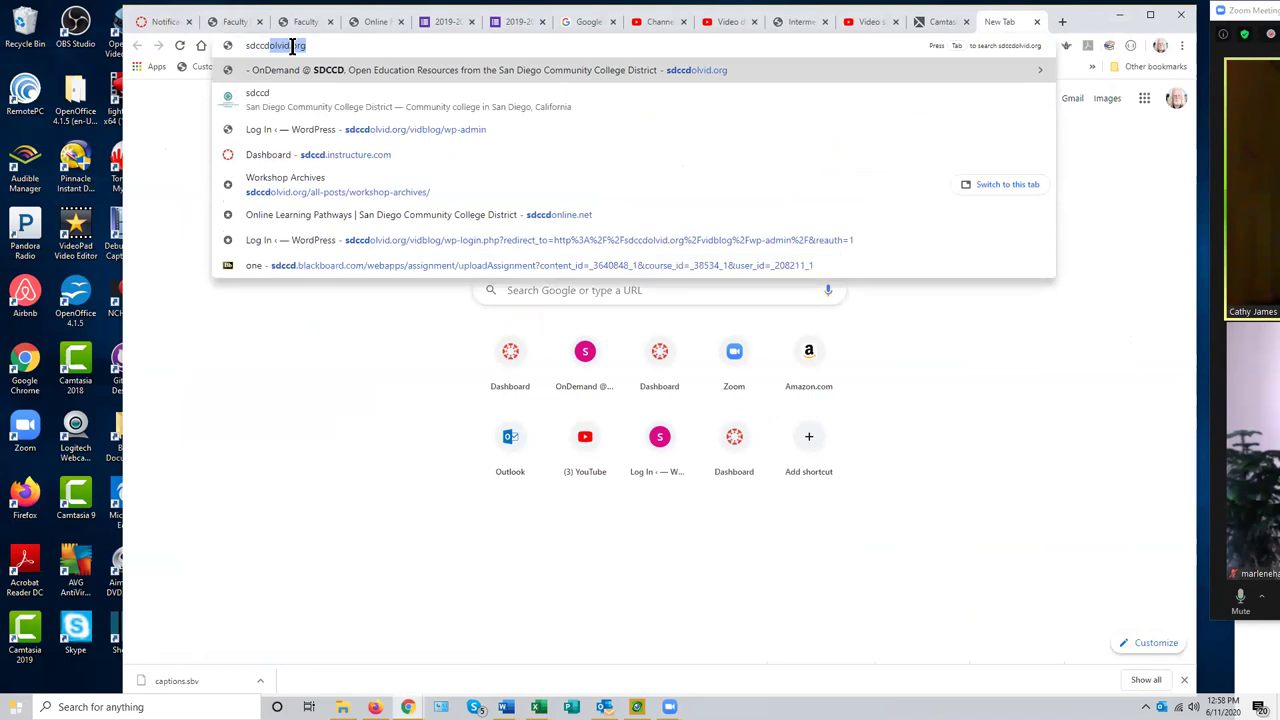
{"action": "type", "text": "olvid."}
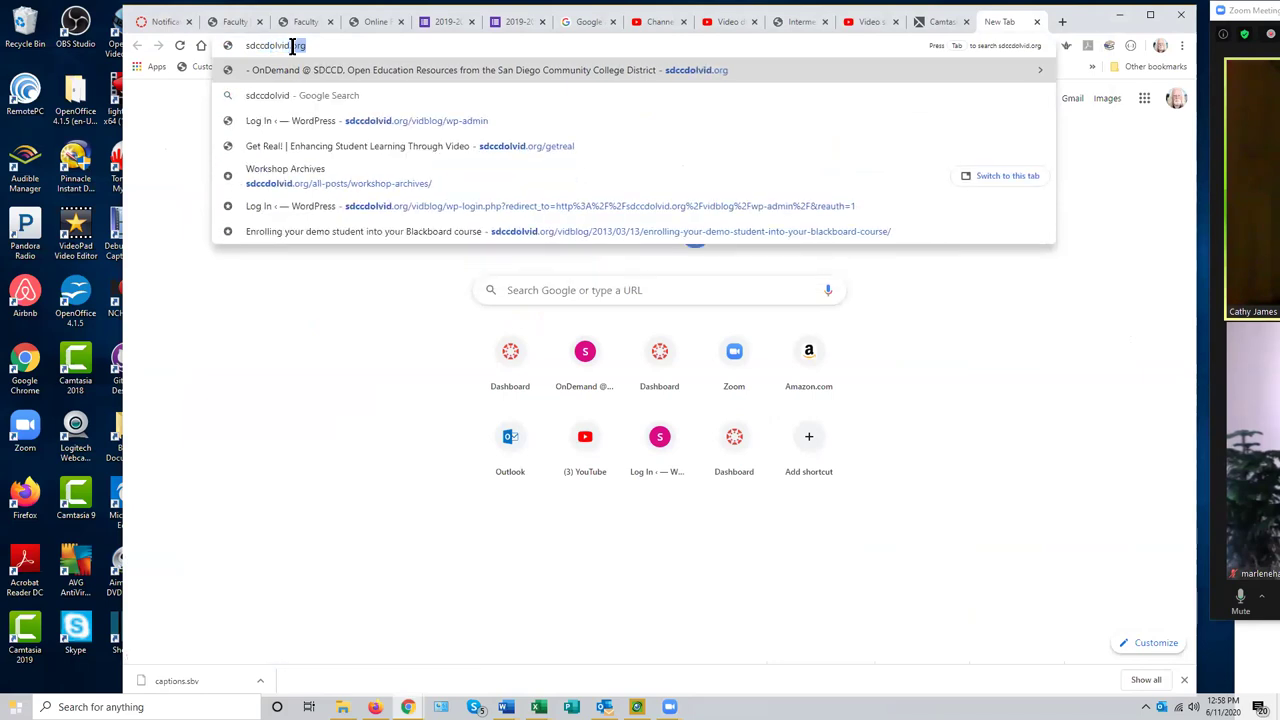
{"action": "type", "text": "org"}
- Load sdccdolvid.org and scroll down to the featured Boardcasting video carousel
{"action": "key", "text": "Return"}
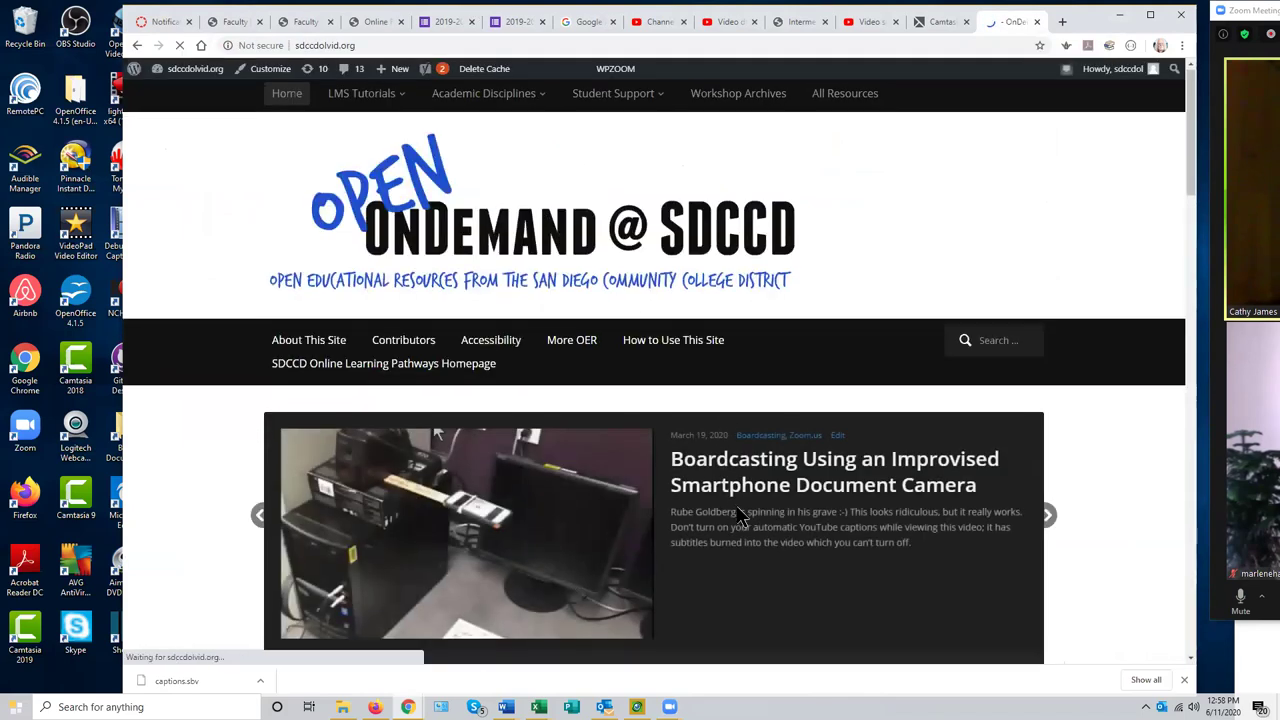
{"action": "scroll", "coordinate": [386, 420], "scroll_direction": "down", "scroll_amount": 1}
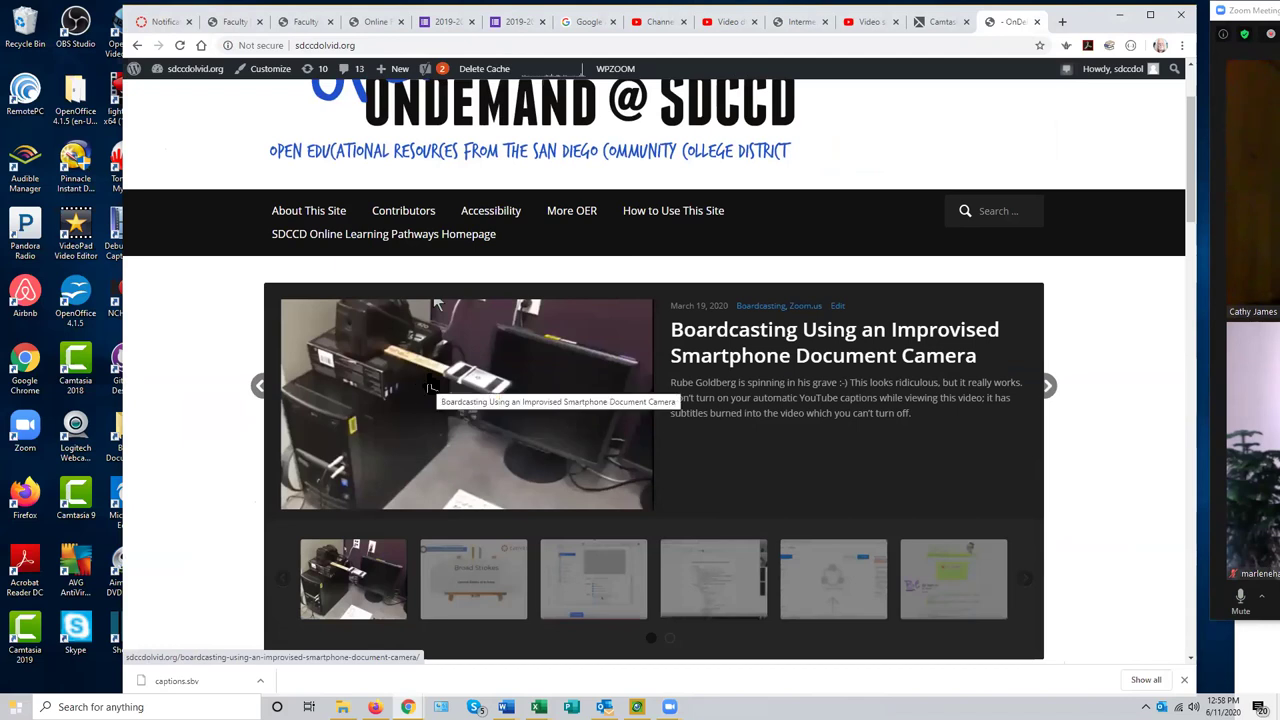
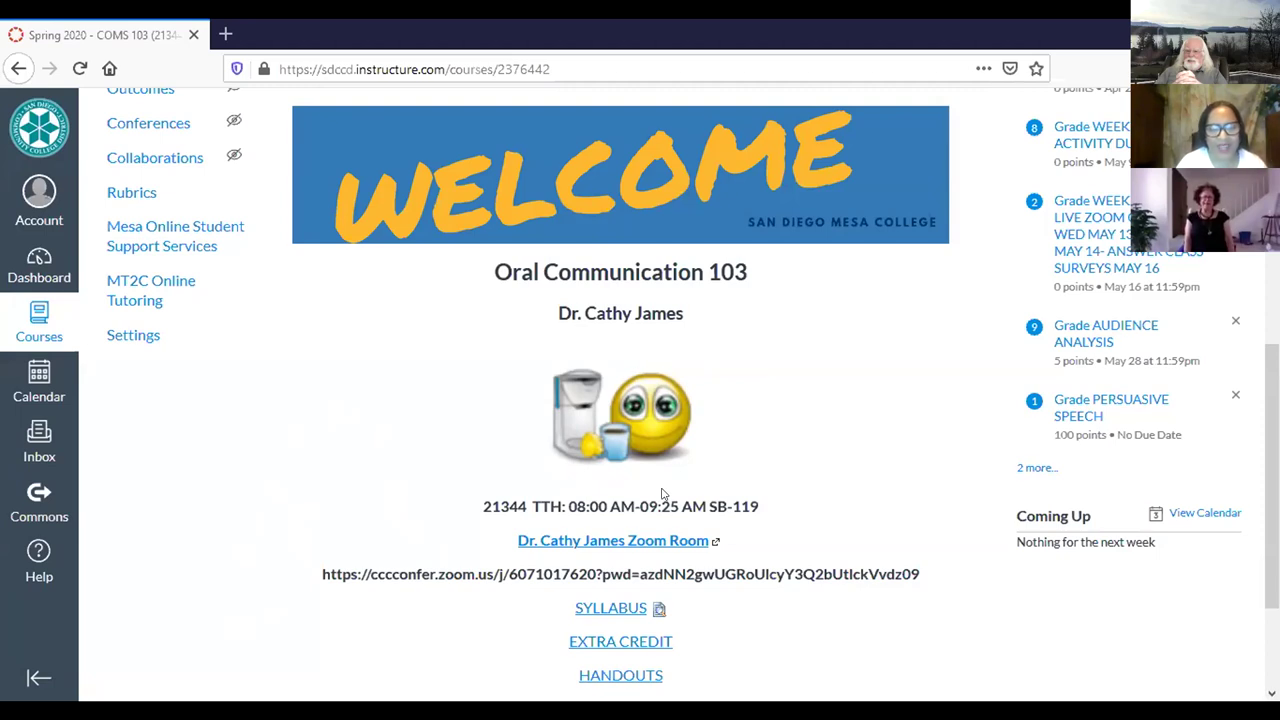
- Highlight the TTh 08:00–09:25 AM class time and Zoom Room link on the Canvas homepage
{"action": "left_click_drag", "start_coordinate": [661, 500], "coordinate": [637, 548]}
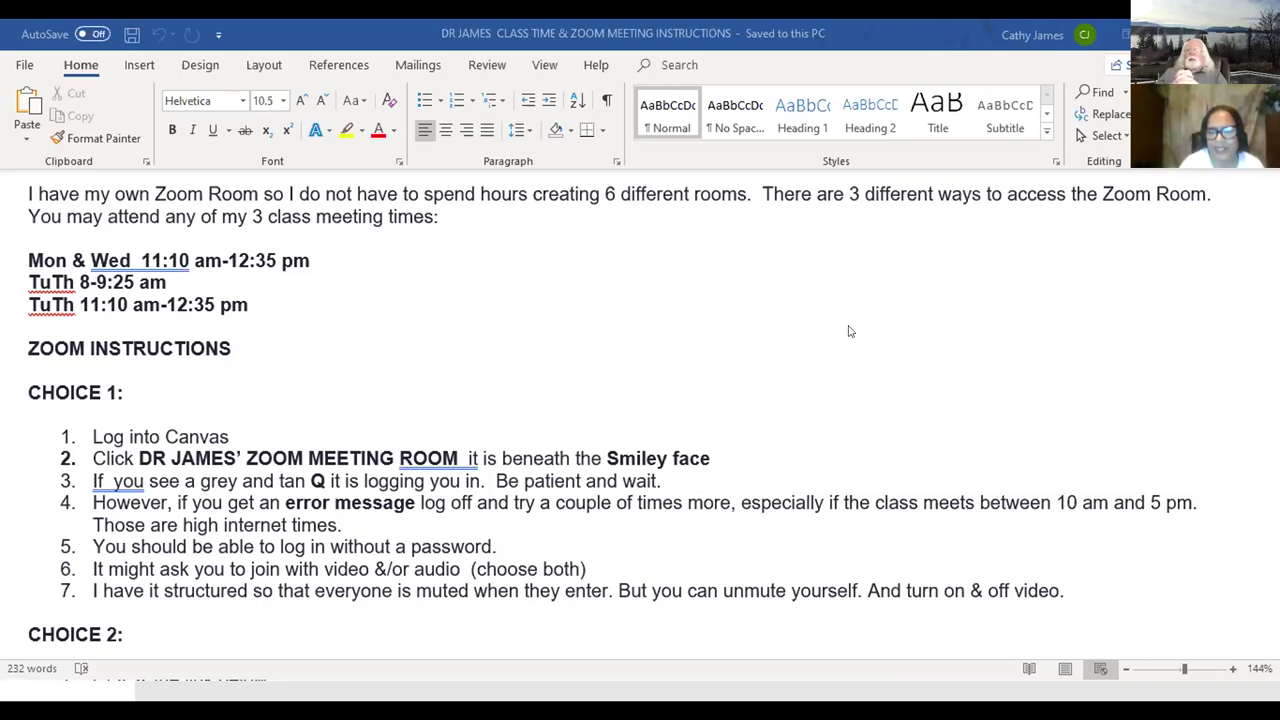
{"action": "key", "text": "Down"}
{"action": "key", "text": "Down"}
{"action": "key", "text": "Down"}
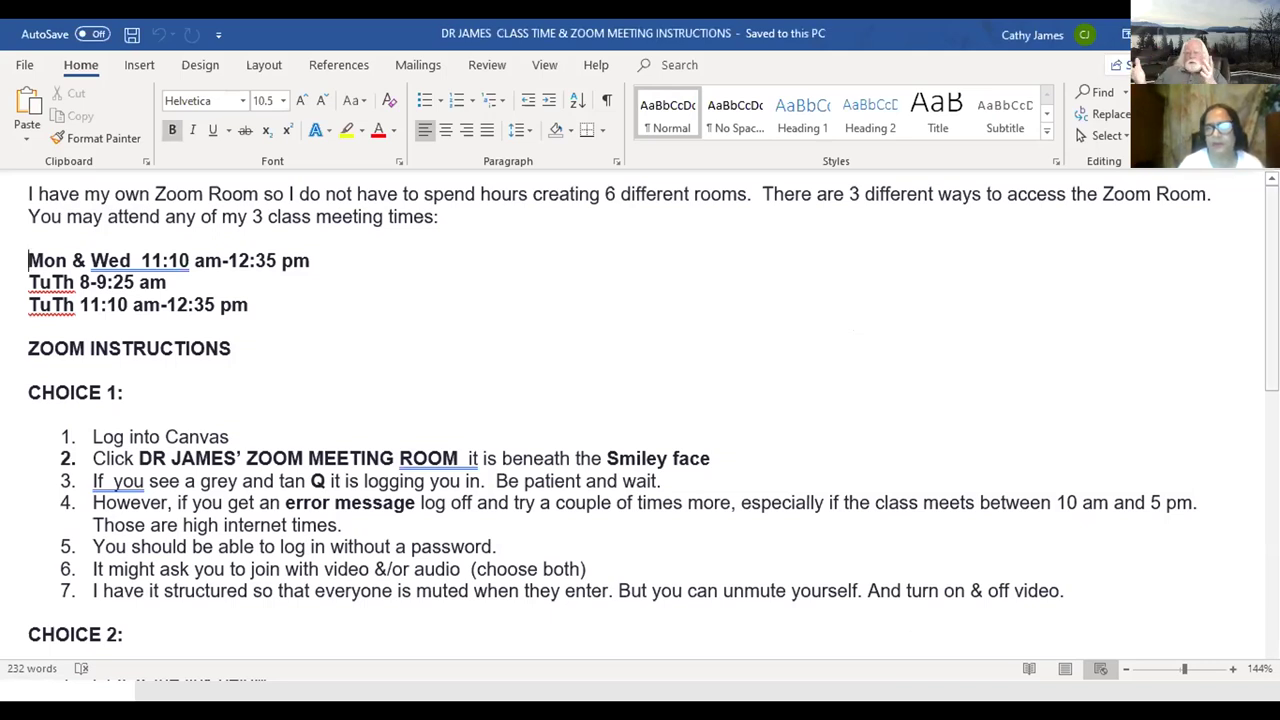
{"action": "scroll", "coordinate": [640, 400], "scroll_direction": "down", "scroll_amount": 2}
{"action": "scroll", "coordinate": [640, 414], "scroll_direction": "down", "scroll_amount": 4}
{"action": "scroll", "coordinate": [640, 420], "scroll_direction": "down", "scroll_amount": 3}
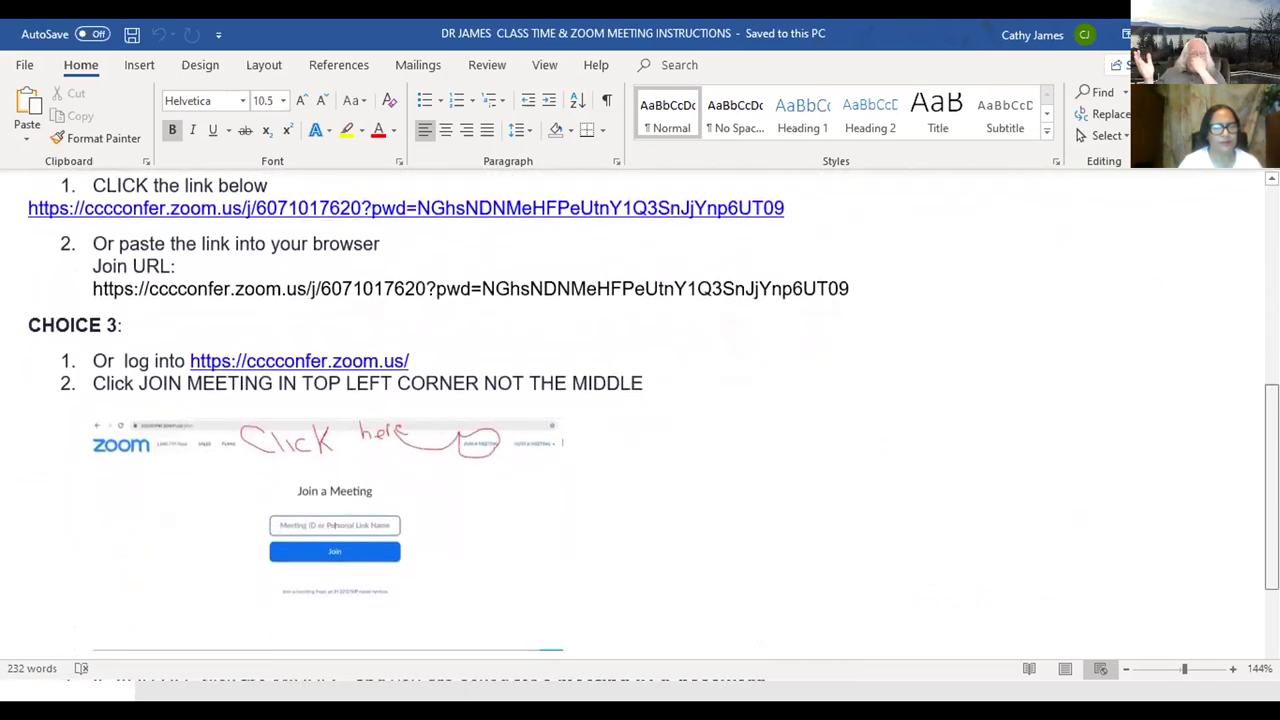
{"action": "scroll", "coordinate": [640, 414], "scroll_direction": "down", "scroll_amount": 1}
{"action": "scroll", "coordinate": [640, 414], "scroll_direction": "up", "scroll_amount": 1}
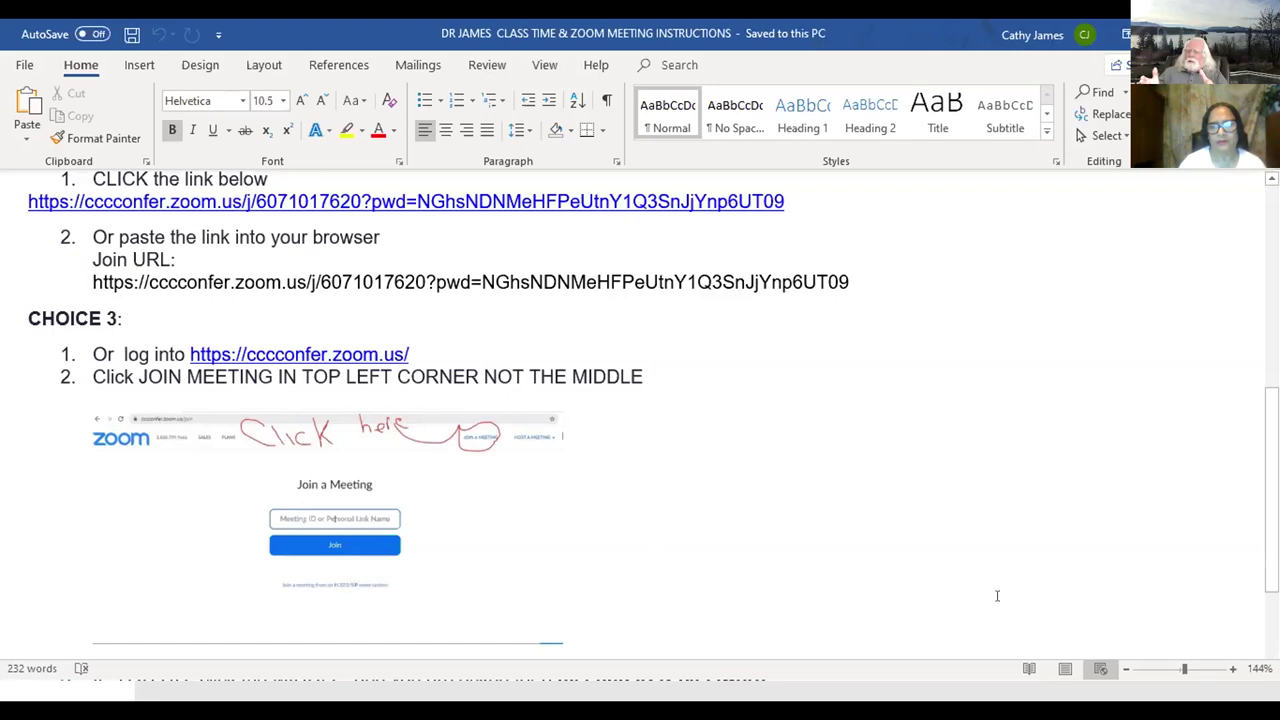
{"action": "scroll", "coordinate": [640, 400], "scroll_direction": "up", "scroll_amount": 2}
{"action": "scroll", "coordinate": [640, 400], "scroll_direction": "up", "scroll_amount": 6}
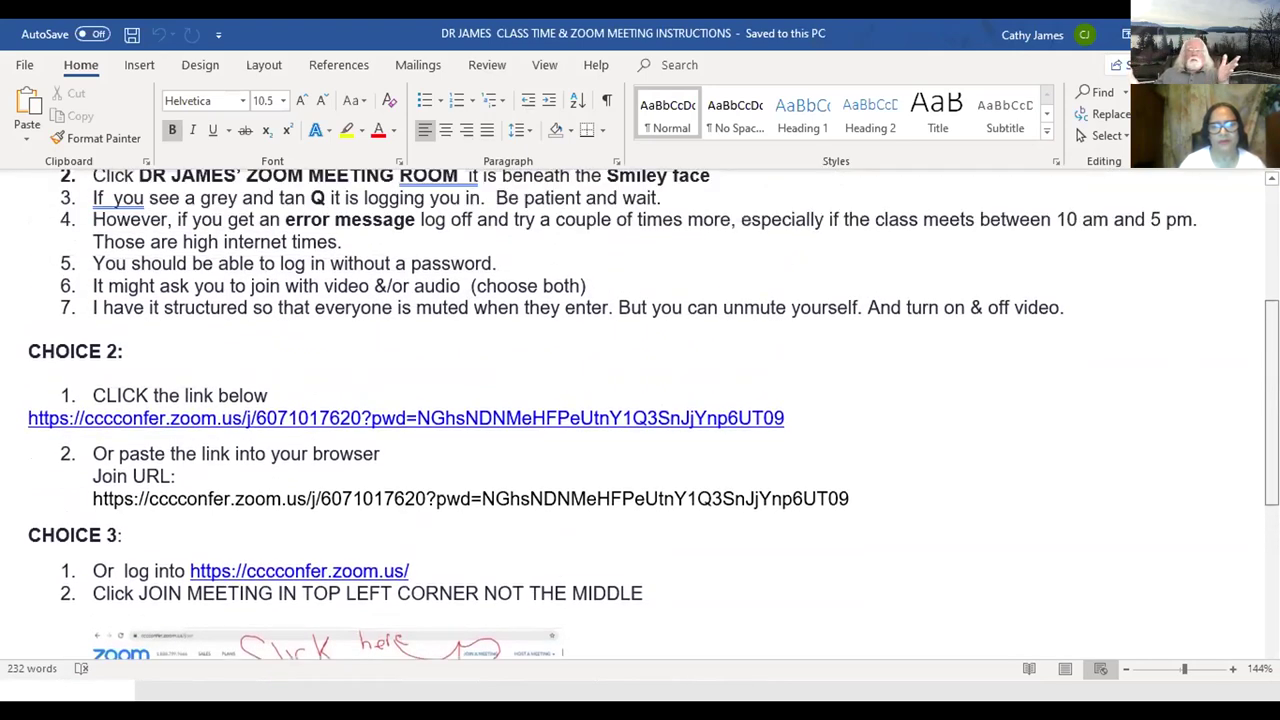
{"action": "scroll", "coordinate": [640, 400], "scroll_direction": "down", "scroll_amount": 15}
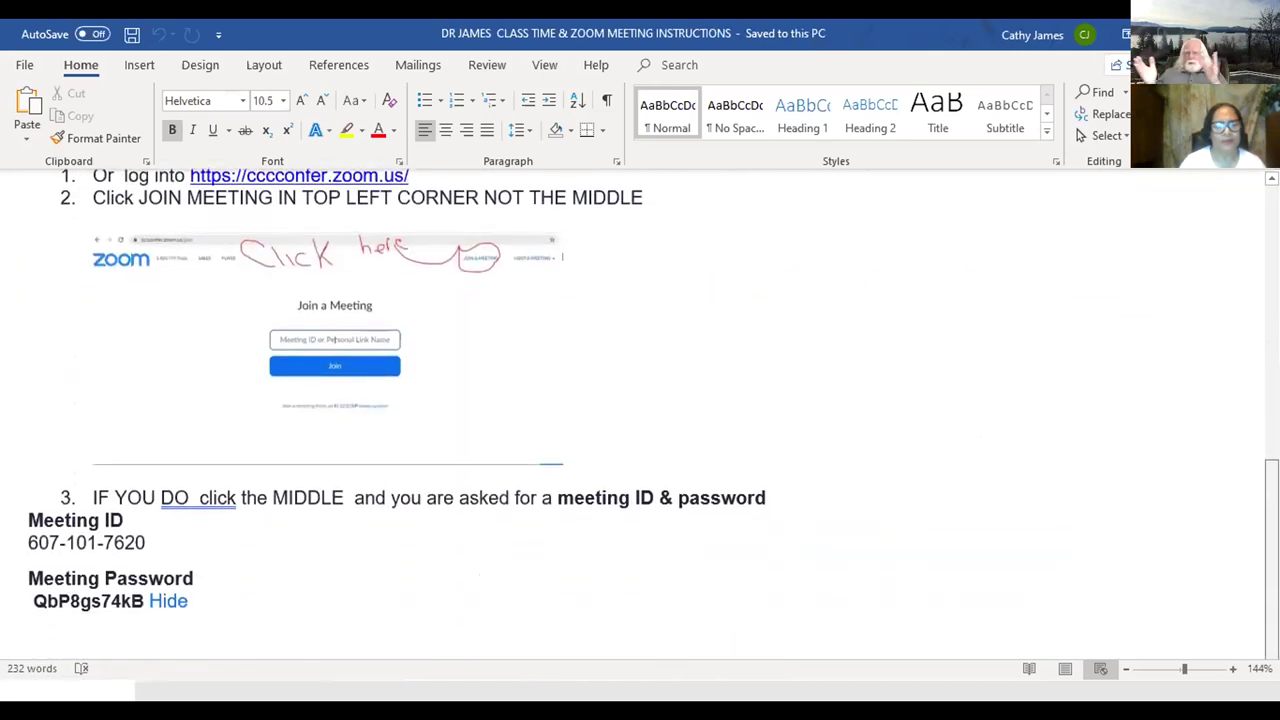
{"action": "scroll", "coordinate": [640, 400], "scroll_direction": "up", "scroll_amount": 15}
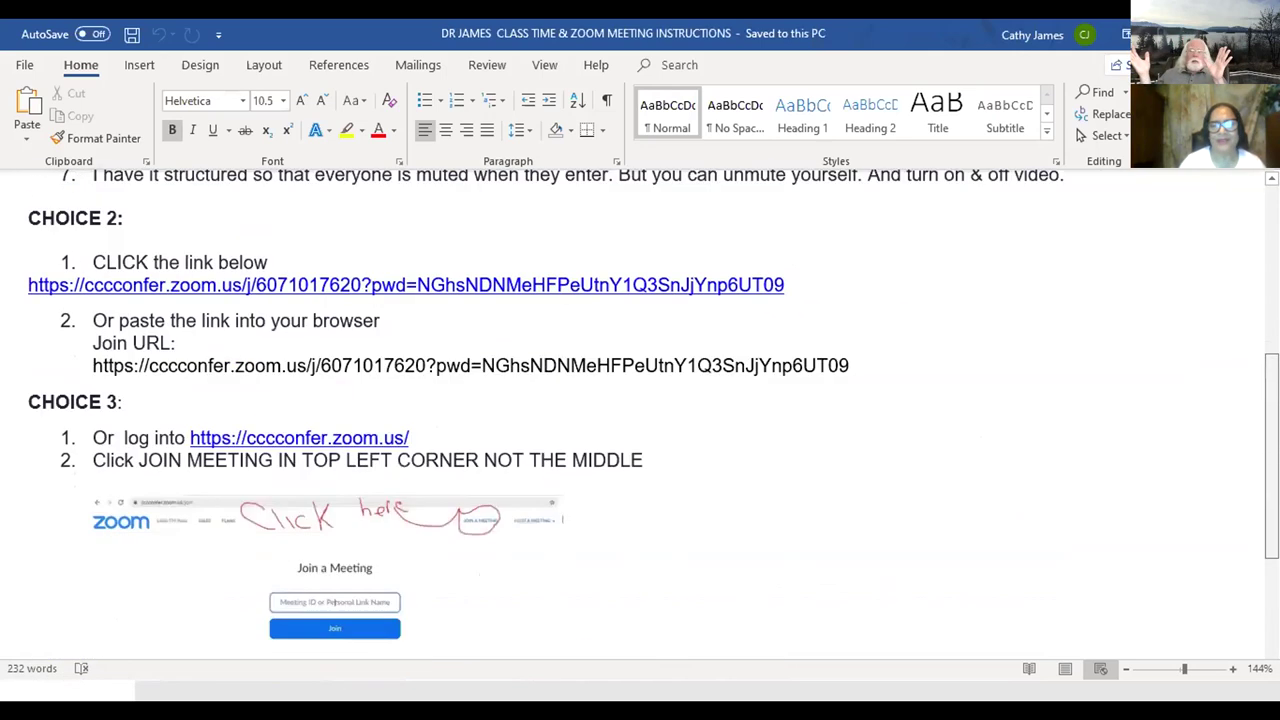
{"action": "scroll", "coordinate": [640, 400], "scroll_direction": "up", "scroll_amount": 1}
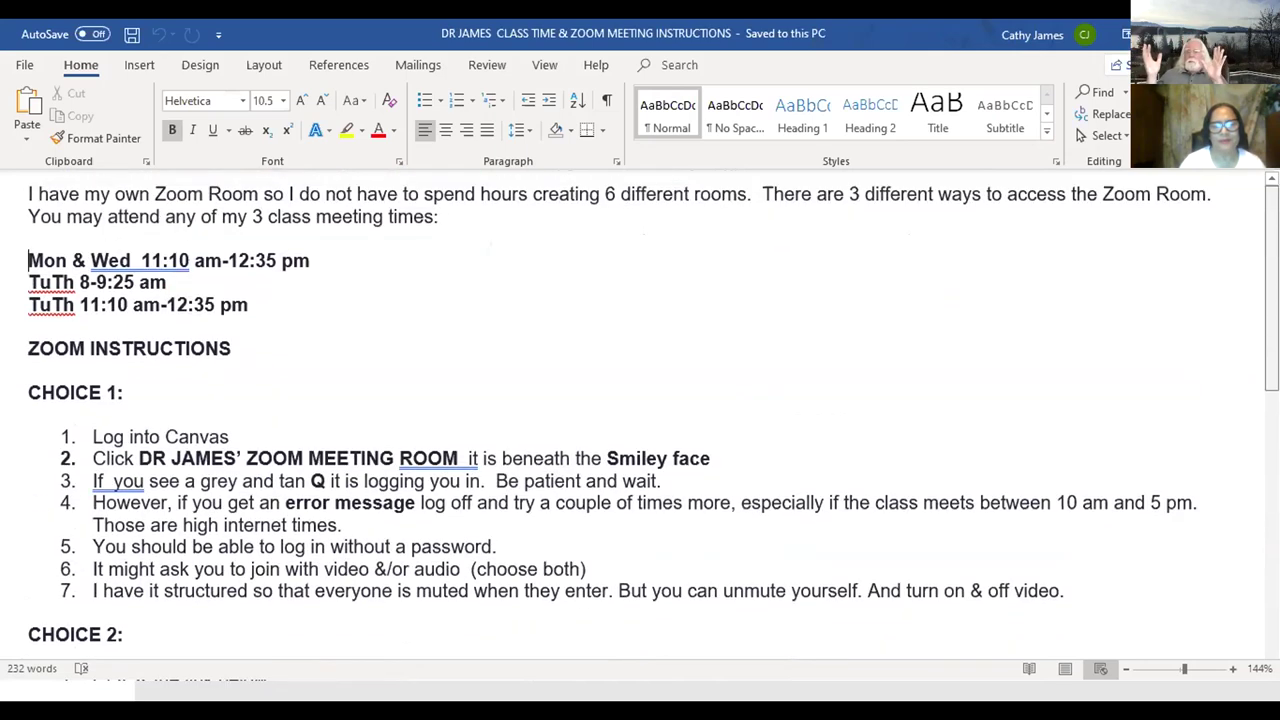